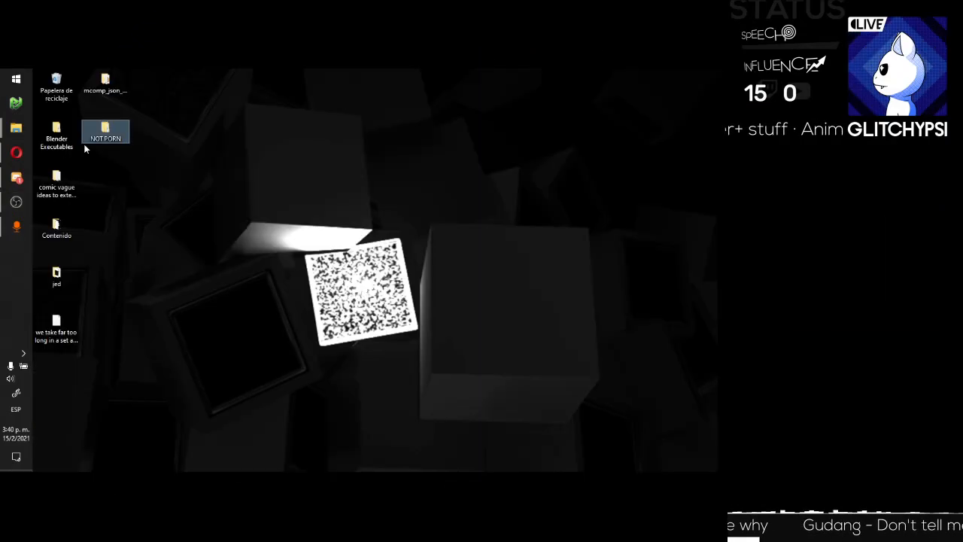
pyautogui.click(6, 73)
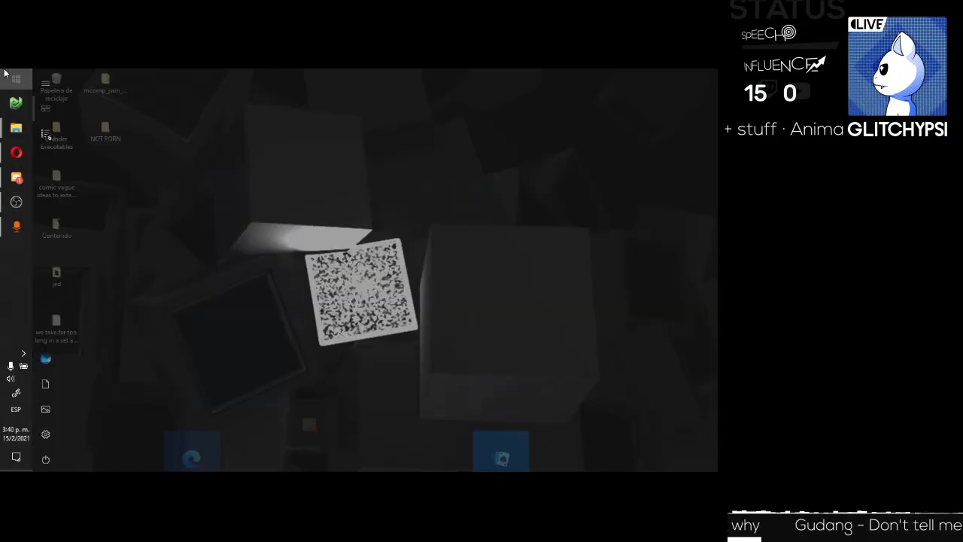
pyautogui.click(175, 184)
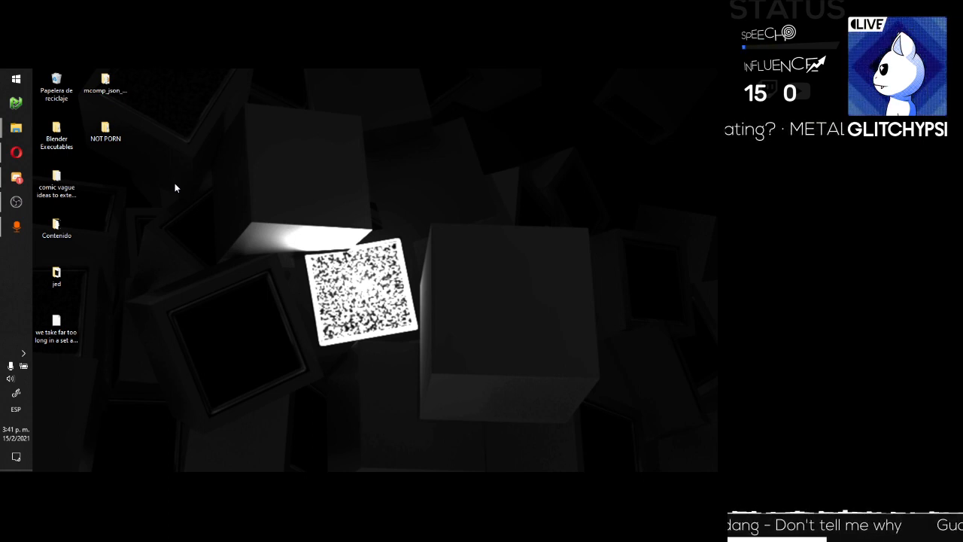
# Launch blender.exe from the blender-2.83.3-windows64 folder inside Blender Executables and get the folder window out of the way.
pyautogui.moveTo(105, 129); pyautogui.dragTo(58, 84)
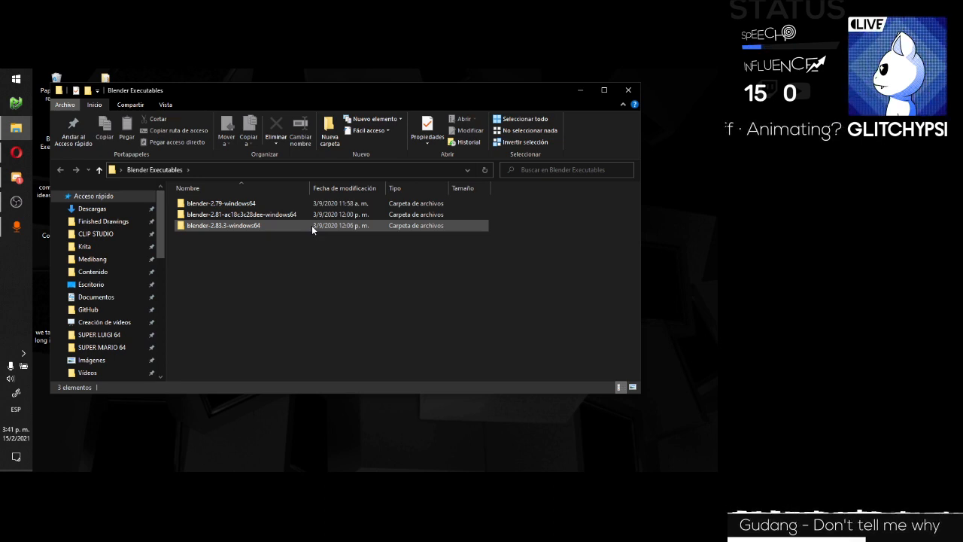
pyautogui.doubleClick(311, 225)
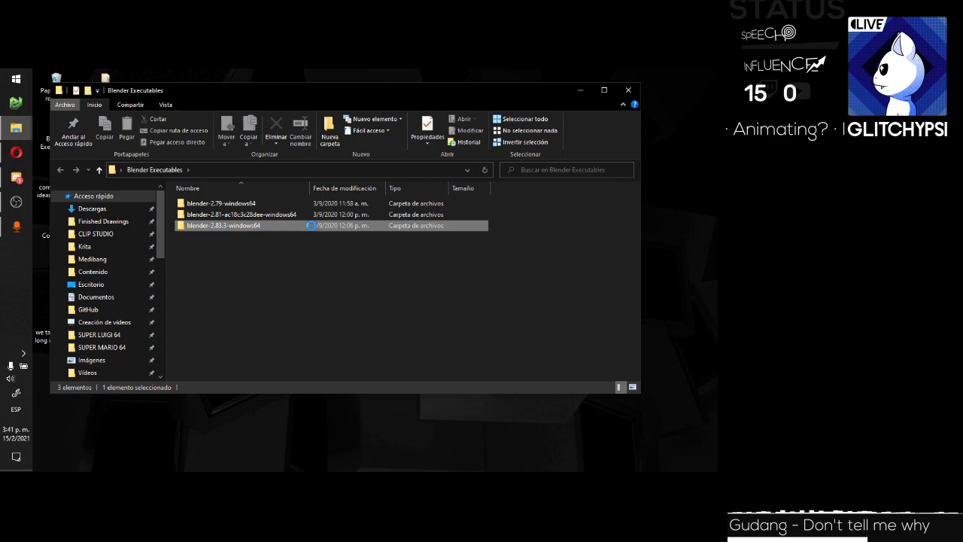
pyautogui.click(518, 269)
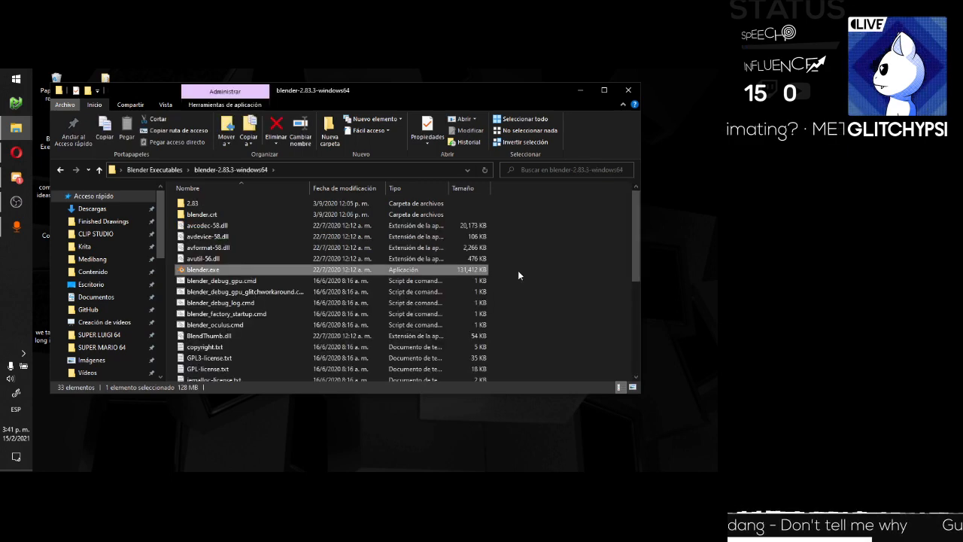
pyautogui.press('Return')
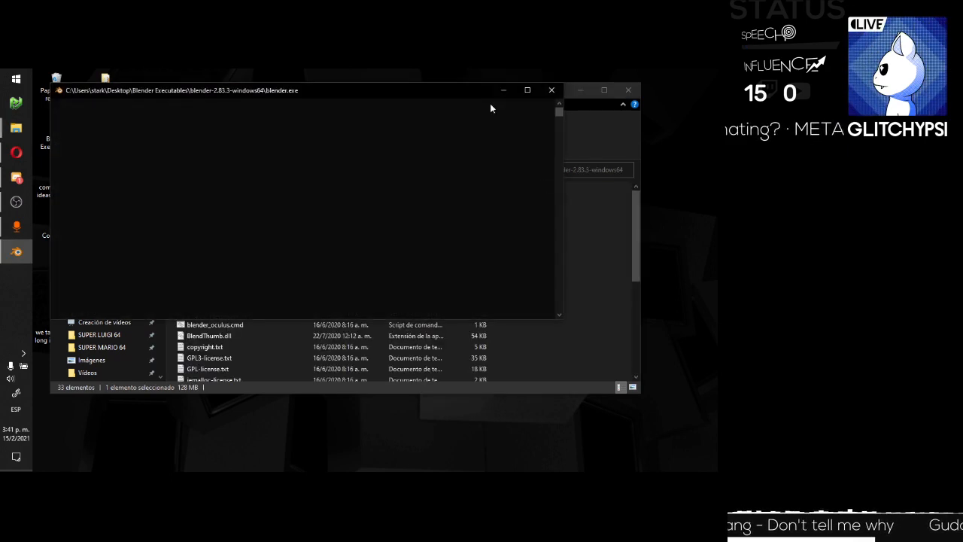
pyautogui.click(576, 91)
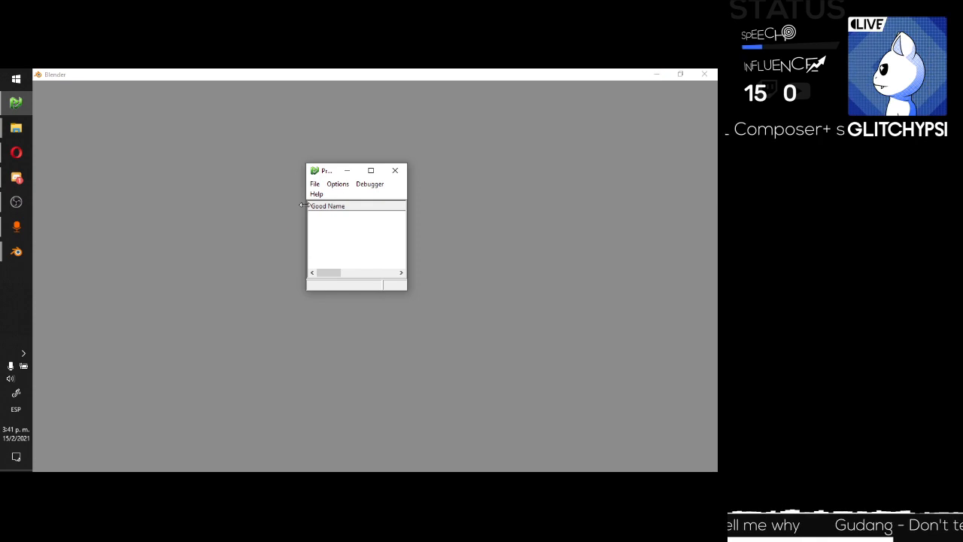
# Load the recent ROM RM_CometROM_V1_SPARK.z64 in Project64, dismiss the error and shift the emulator window further onto the screen.
pyautogui.click(315, 184)
pyautogui.moveTo(353, 292)
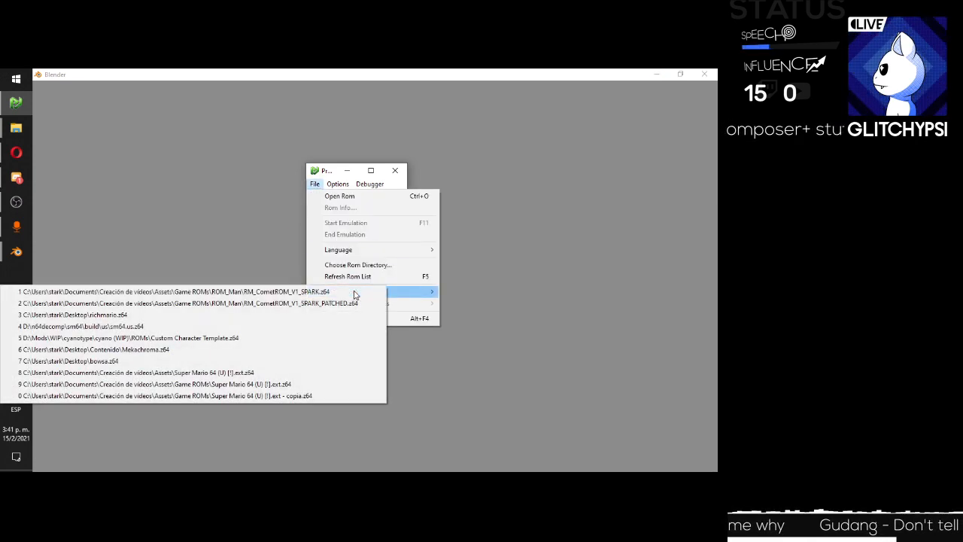
pyautogui.click(352, 292)
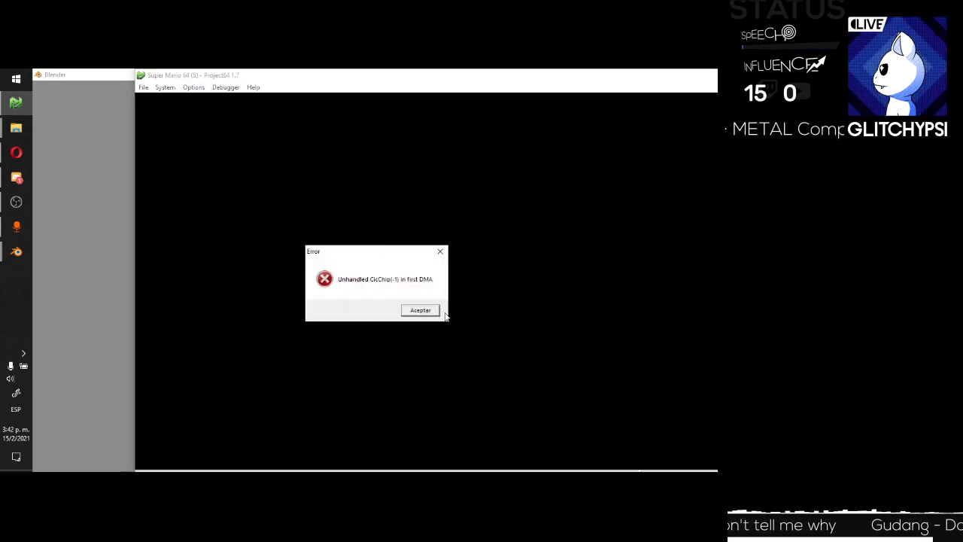
pyautogui.click(424, 308)
pyautogui.moveTo(375, 79); pyautogui.dragTo(309, 78)
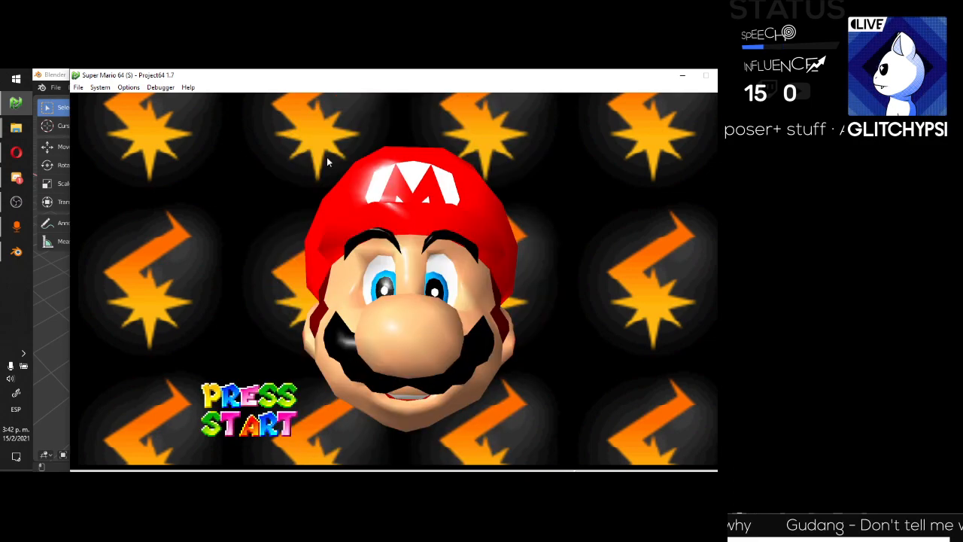
# Enter the game's stage select, choose stage 25 CHR STAGE and start it.
pyautogui.press('Return')
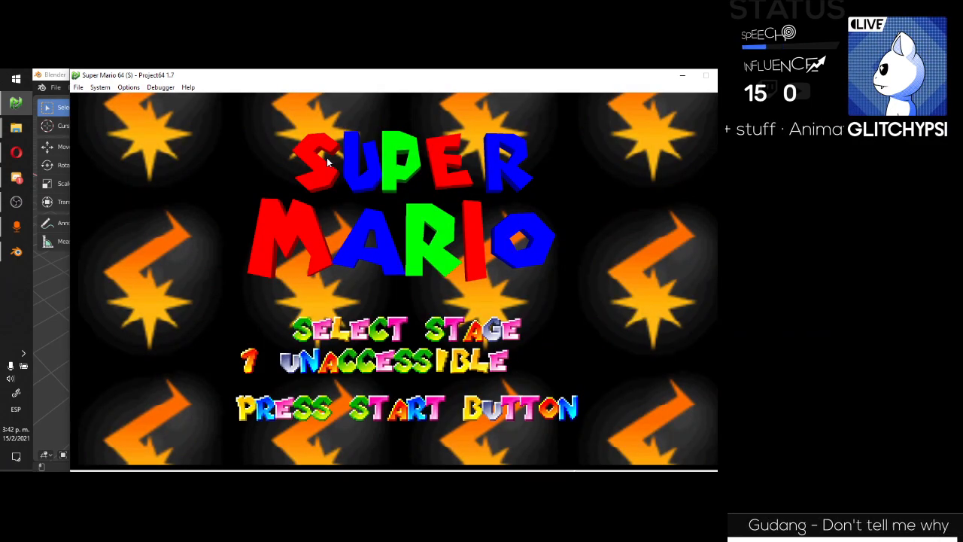
pyautogui.press('x')
pyautogui.press('x')
pyautogui.press('x')
pyautogui.press('x')
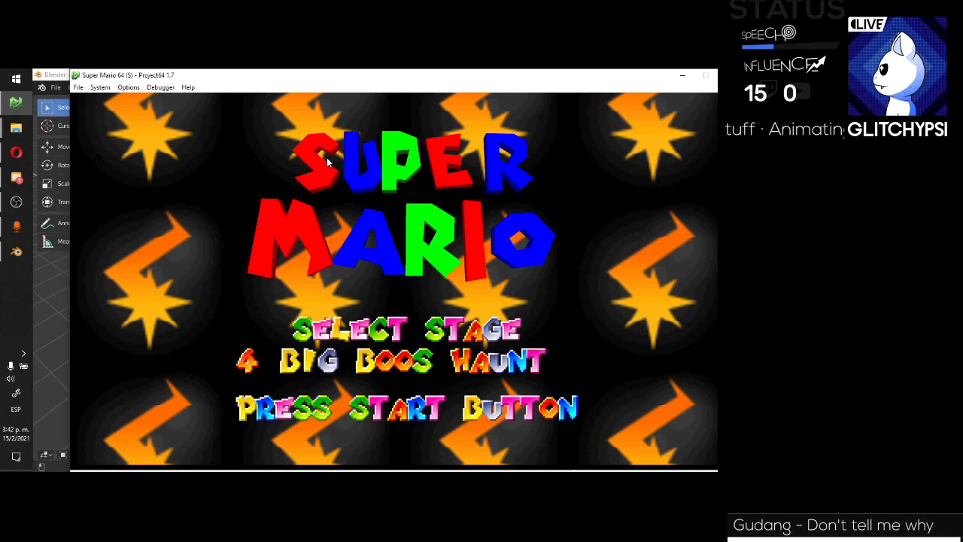
pyautogui.press('x')
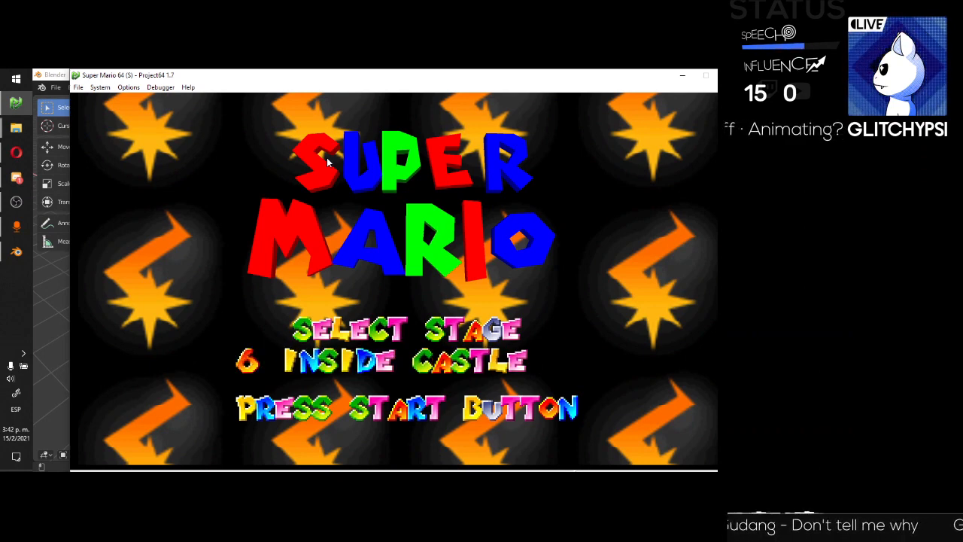
pyautogui.press('c')
pyautogui.press('c')
pyautogui.press('c')
pyautogui.press('c')
pyautogui.press('c')
pyautogui.press('c')
pyautogui.press('c')
pyautogui.press('c')
pyautogui.press('c')
pyautogui.press('c')
pyautogui.press('c')
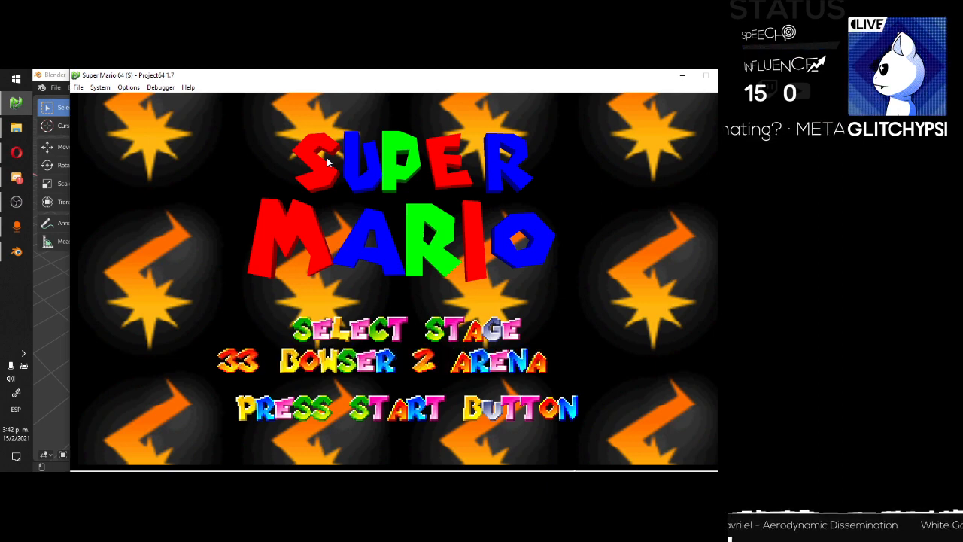
pyautogui.press('c')
pyautogui.press('c')
pyautogui.press('c')
pyautogui.press('c')
pyautogui.press('c')
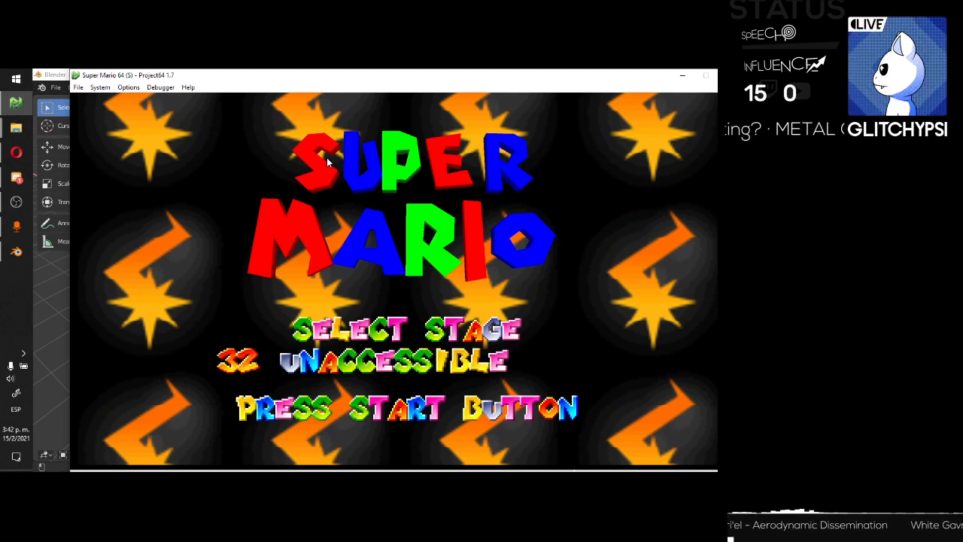
pyautogui.press('Up')
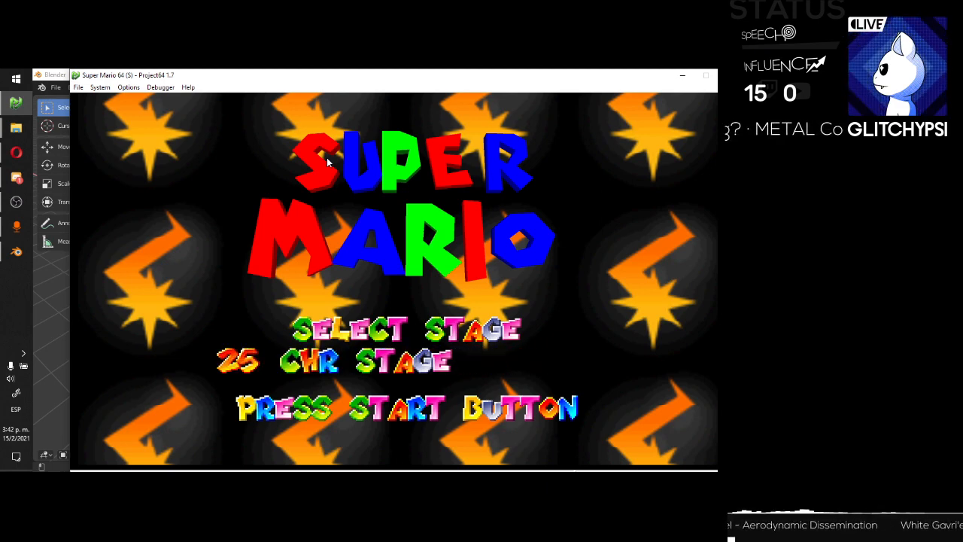
pyautogui.press('Return')
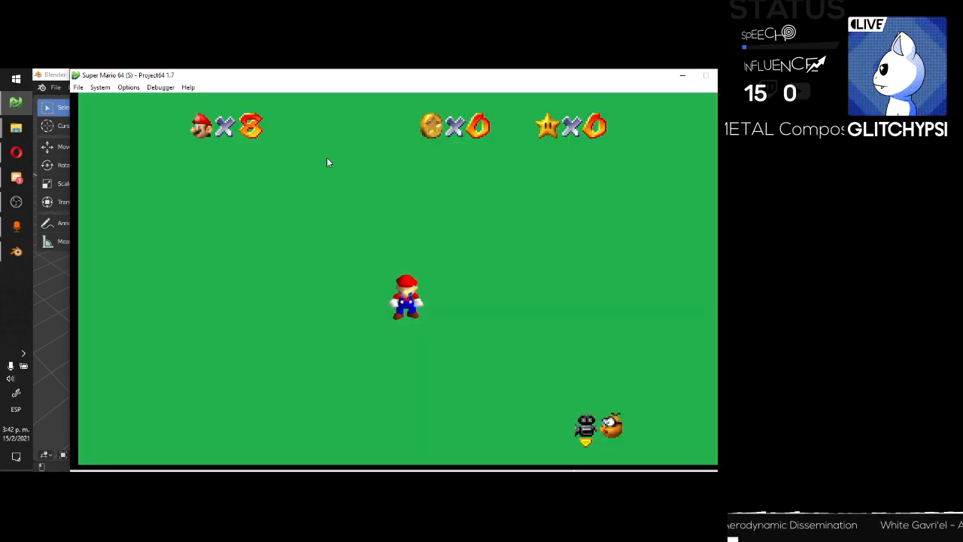
# Switch to File Explorer, open the GlideNHQ folder inside SUPER MARIO 64 and bring the whole window into view.
pyautogui.moveTo(16, 128)
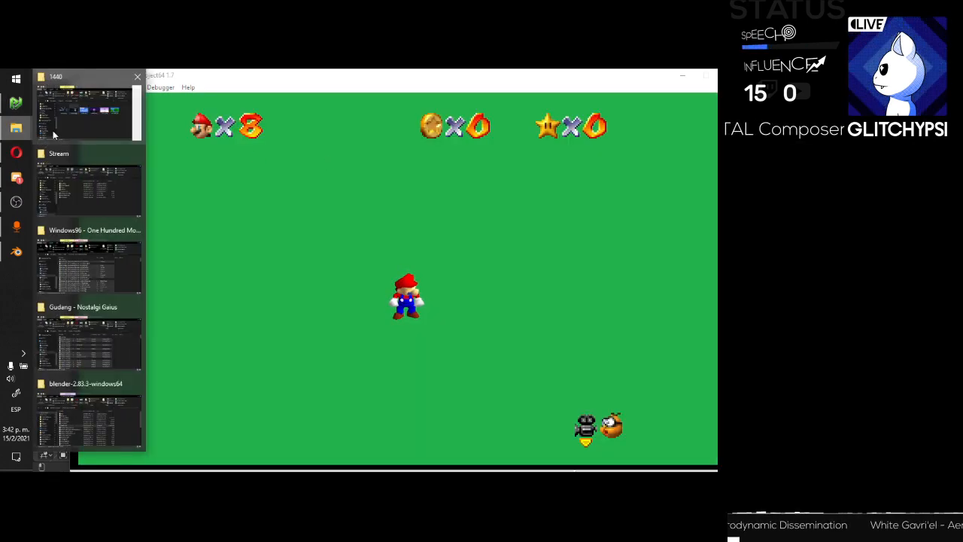
pyautogui.click(52, 130)
pyautogui.scroll(3, 225, 271)
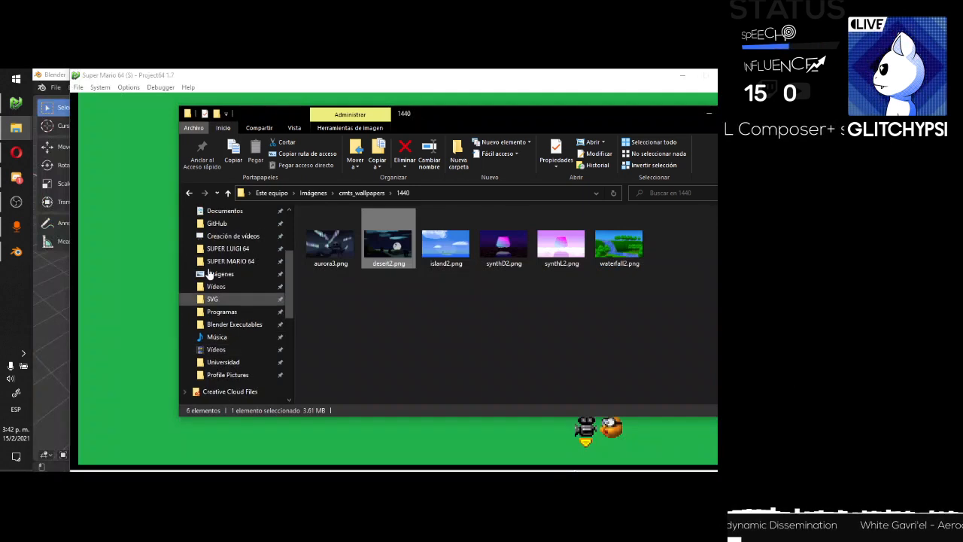
pyautogui.click(233, 299)
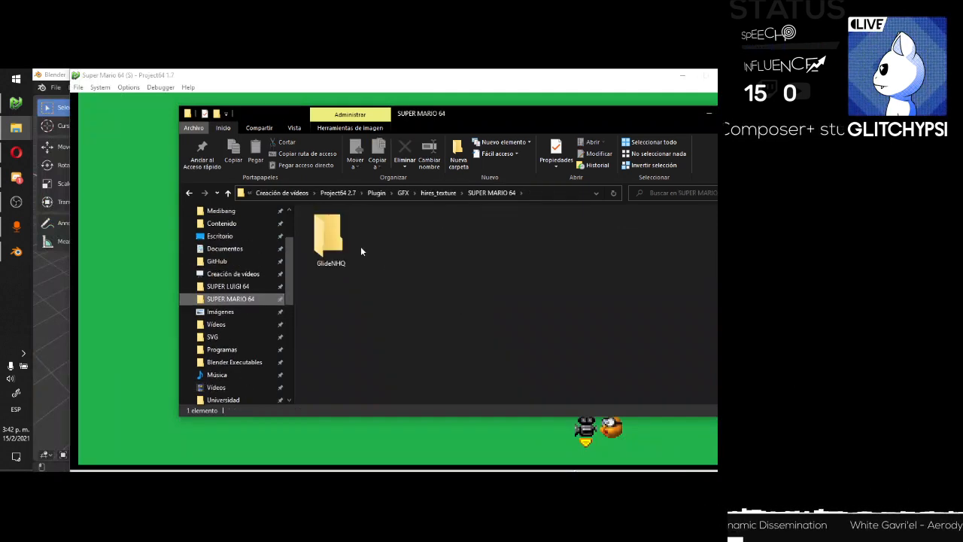
pyautogui.click(349, 242)
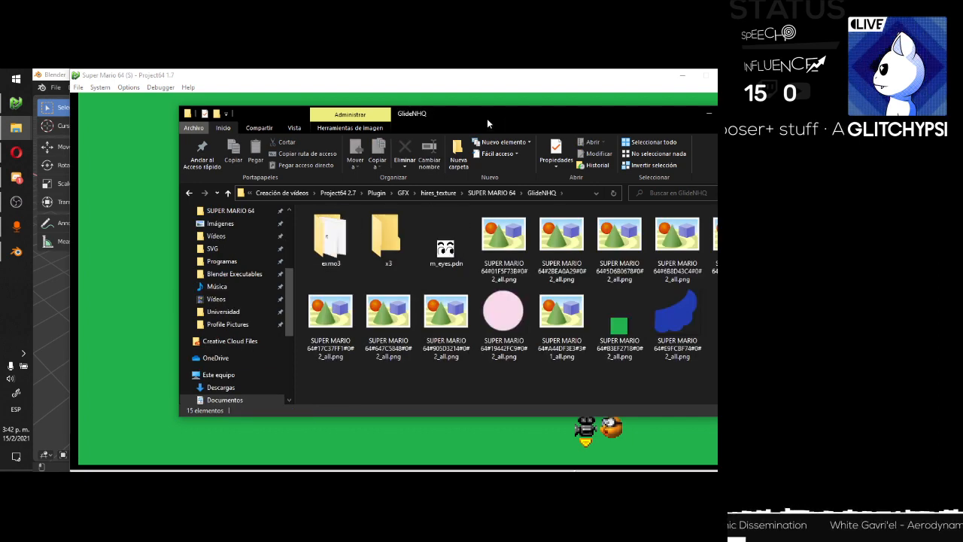
pyautogui.moveTo(487, 118); pyautogui.dragTo(375, 115)
# Delete all texture PNG files in GlideNHQ except the green one, keeping the exmo3 and x3 folders and m_eyes.pdn.
pyautogui.click(566, 309)
pyautogui.keyDown('ctrl'); pyautogui.click(392, 309); pyautogui.keyUp('ctrl')
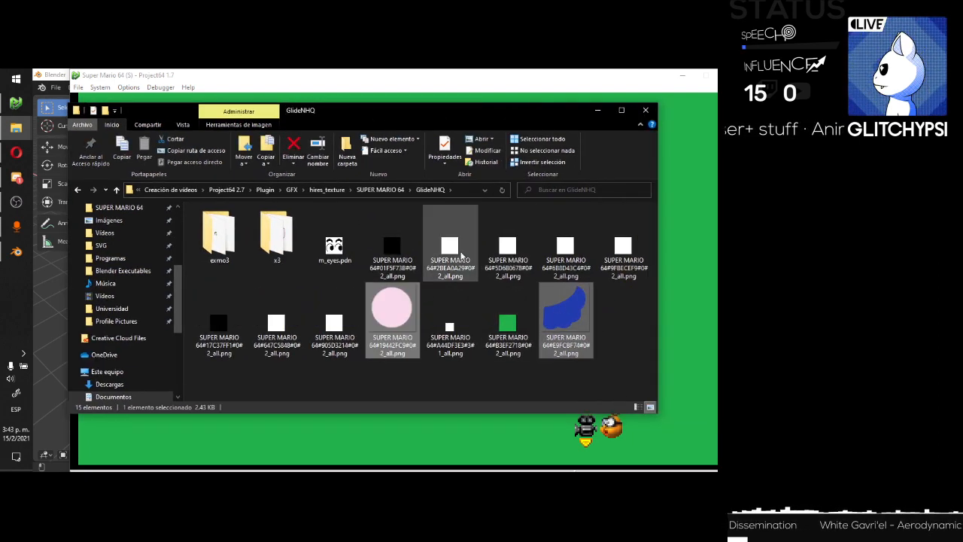
pyautogui.keyDown('ctrl'); pyautogui.moveTo(643, 288); pyautogui.dragTo(426, 242); pyautogui.keyUp('ctrl')
pyautogui.keyDown('ctrl'); pyautogui.moveTo(409, 373); pyautogui.dragTo(218, 316); pyautogui.keyUp('ctrl')
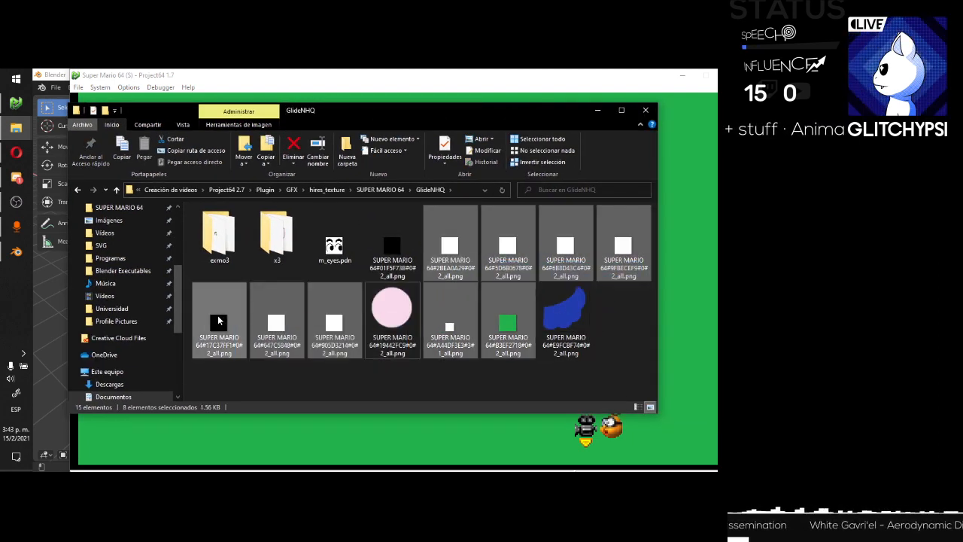
pyautogui.keyDown('ctrl'); pyautogui.click(527, 329); pyautogui.keyUp('ctrl')
pyautogui.keyDown('ctrl'); pyautogui.click(392, 248); pyautogui.keyUp('ctrl')
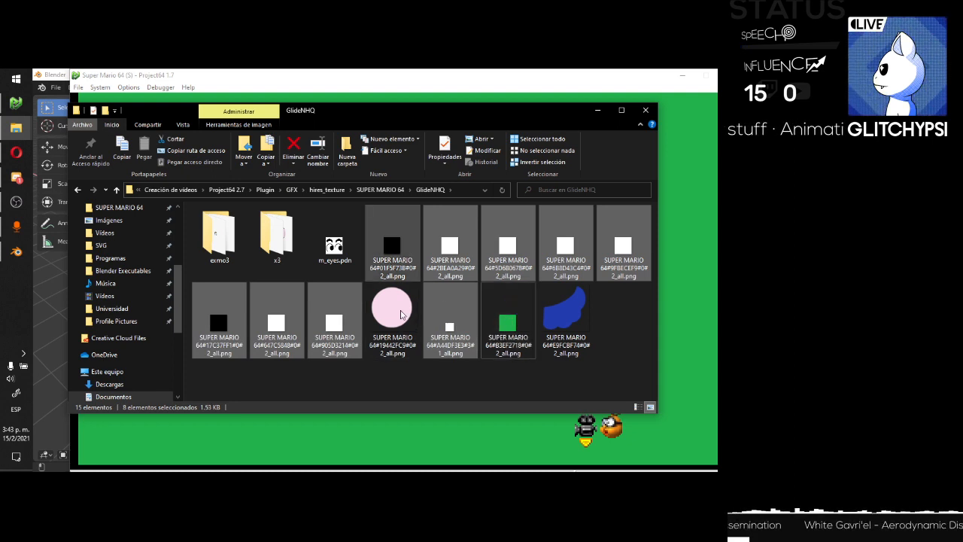
pyautogui.keyDown('ctrl'); pyautogui.click(401, 315); pyautogui.keyUp('ctrl')
pyautogui.keyDown('ctrl'); pyautogui.click(566, 309); pyautogui.keyUp('ctrl')
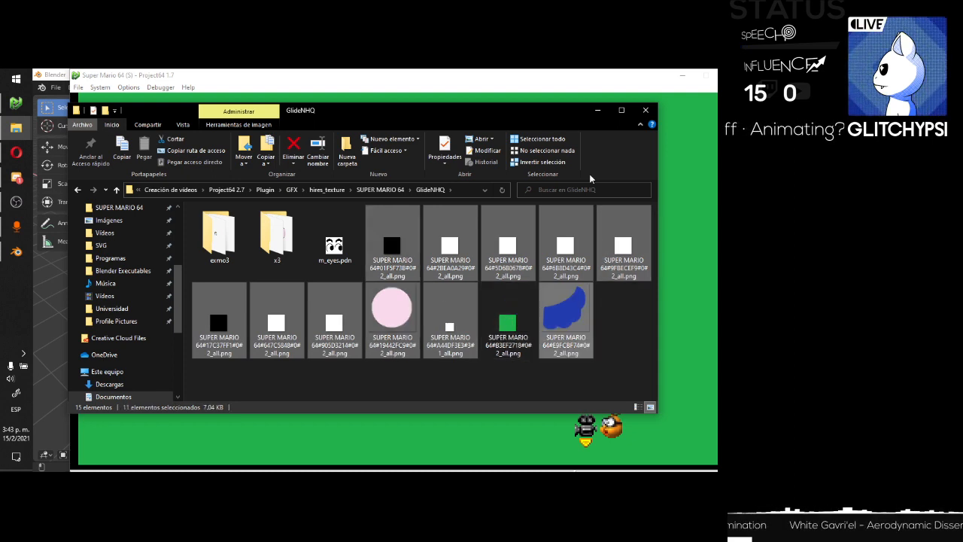
pyautogui.press('Delete')
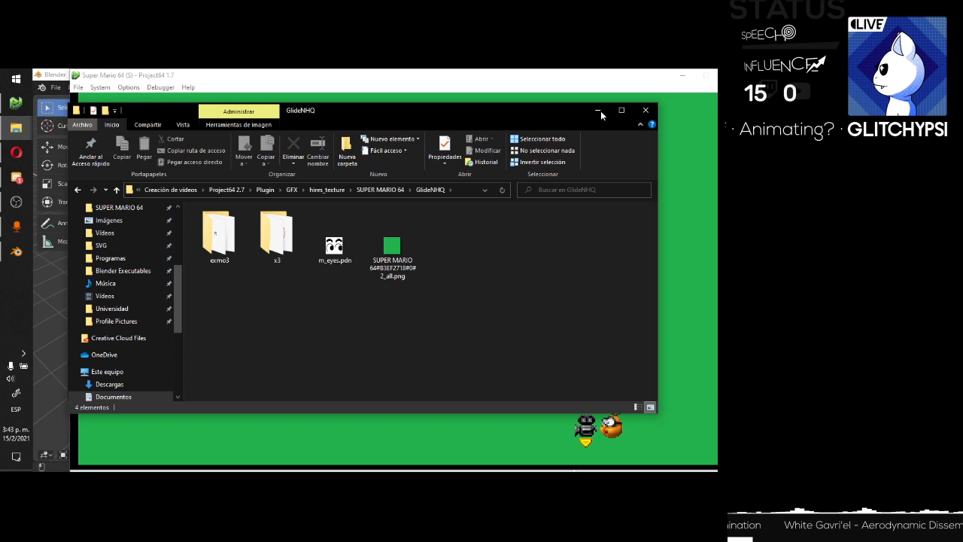
# Return to the game in Project64, turn Mario away from the camera and switch to the close-up view behind him.
pyautogui.click(599, 111)
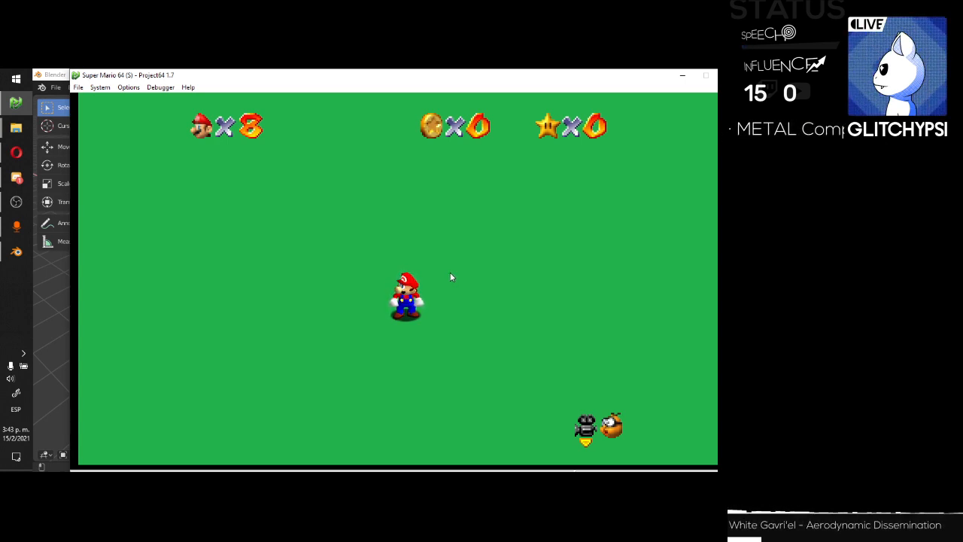
pyautogui.press('Up')
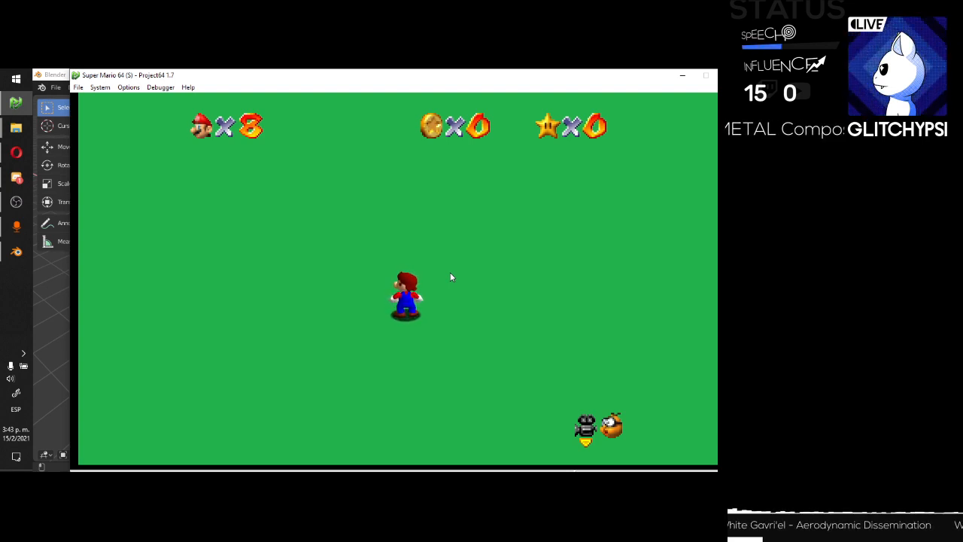
pyautogui.press('Home')
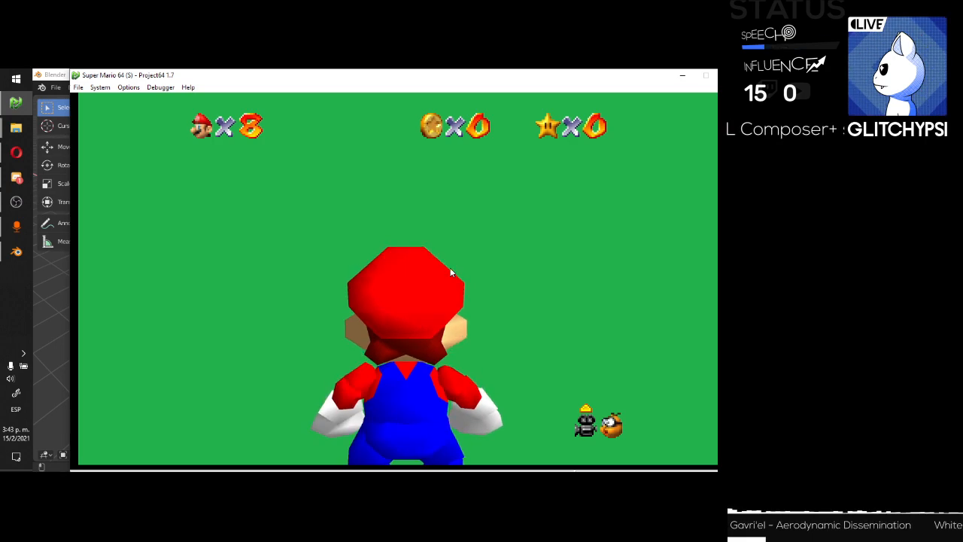
# Switch to File Explorer and open the 3.0.0-alpha4 folder of M64MM3 in Creación de vídeos.
pyautogui.moveTo(16, 128)
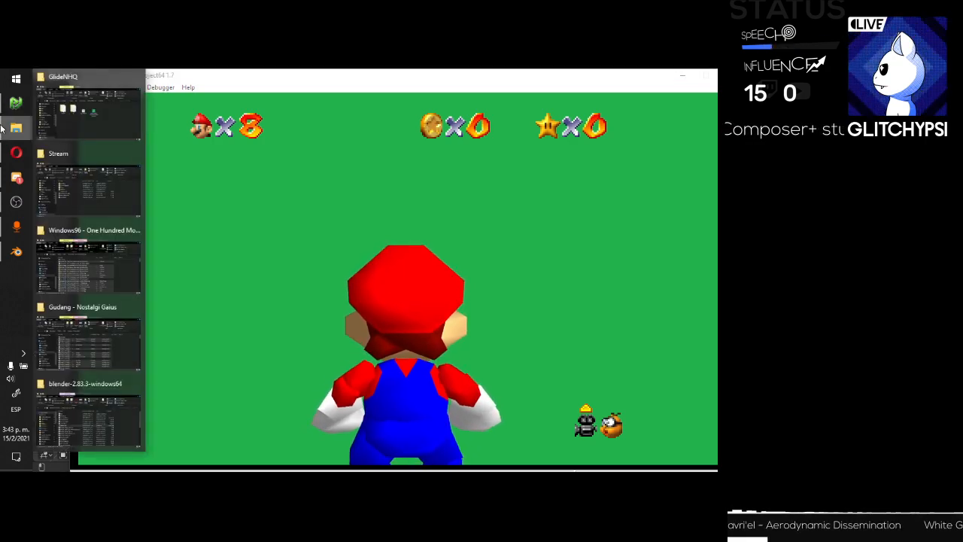
pyautogui.click(85, 112)
pyautogui.scroll(5, 134, 302)
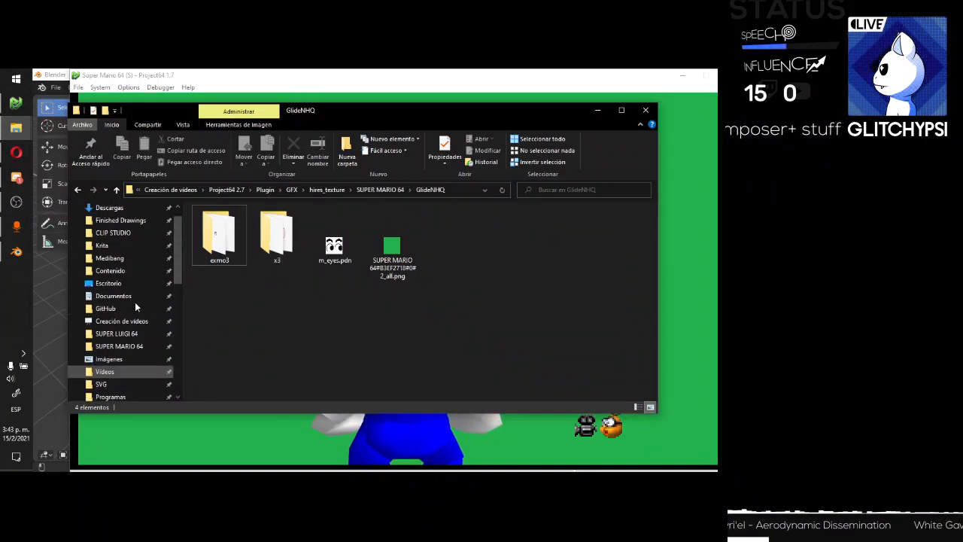
pyautogui.click(127, 342)
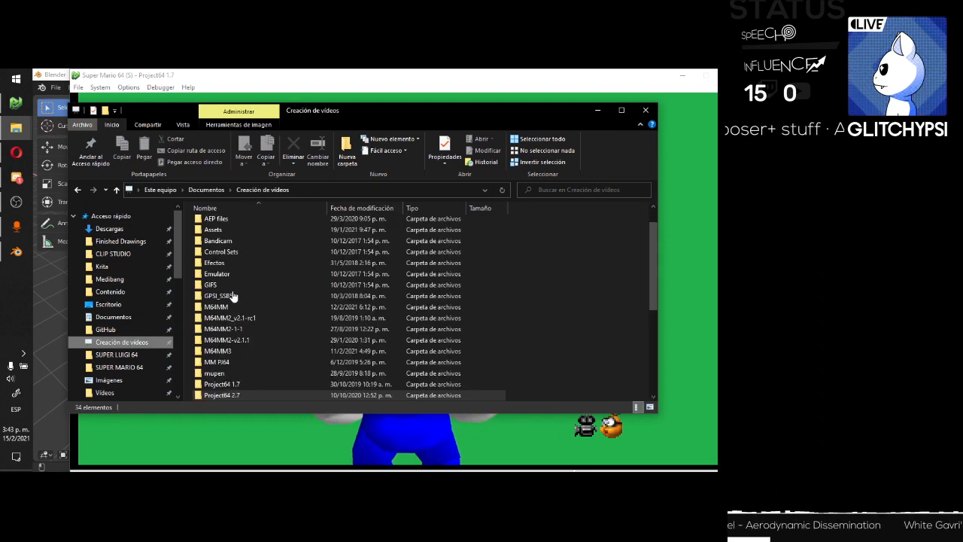
pyautogui.scroll(-4, 231, 290)
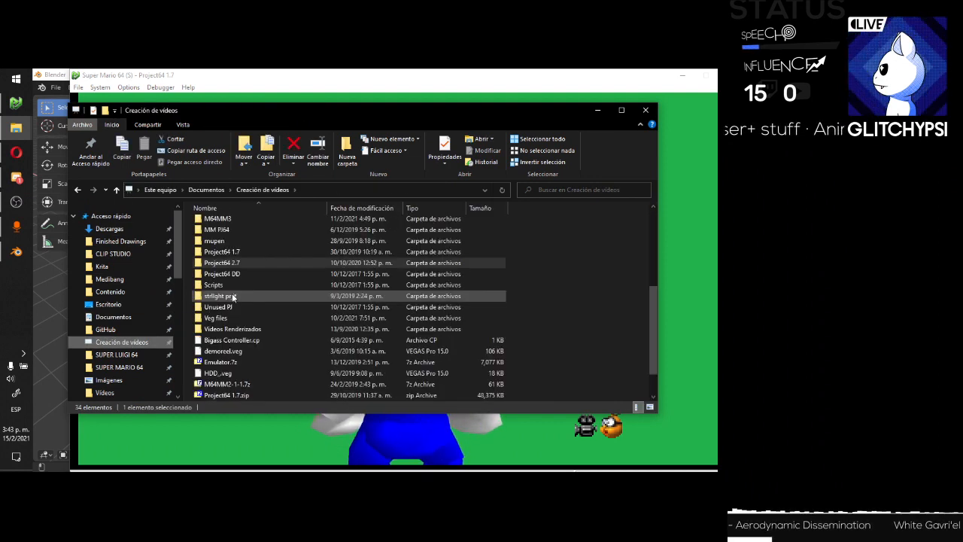
pyautogui.doubleClick(229, 218)
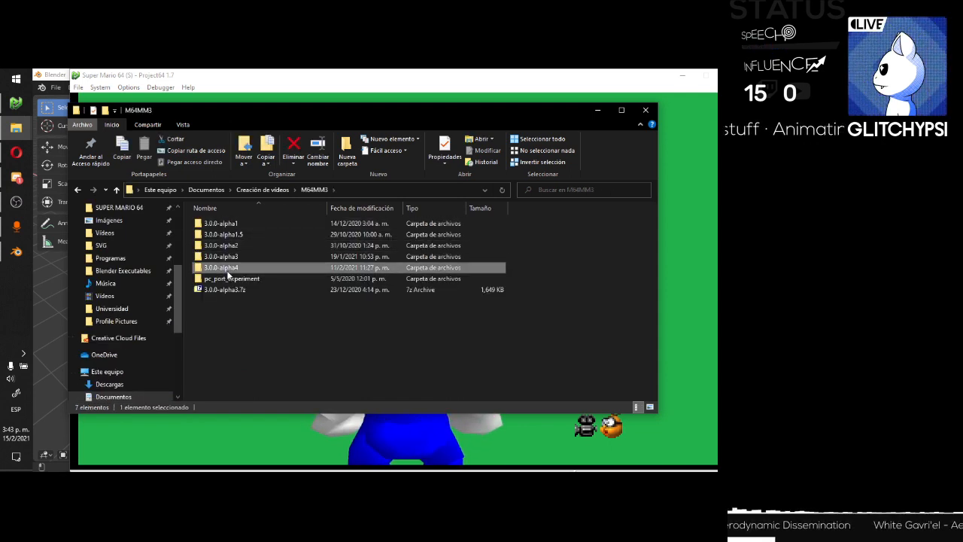
pyautogui.doubleClick(226, 268)
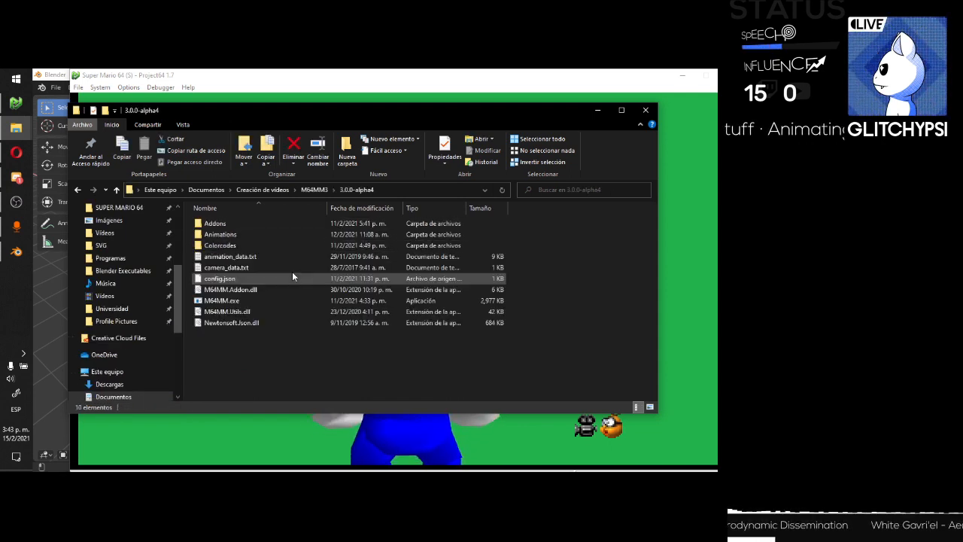
# Launch M64MM.exe from the 3.0.0-alpha4 folder.
pyautogui.click(262, 301)
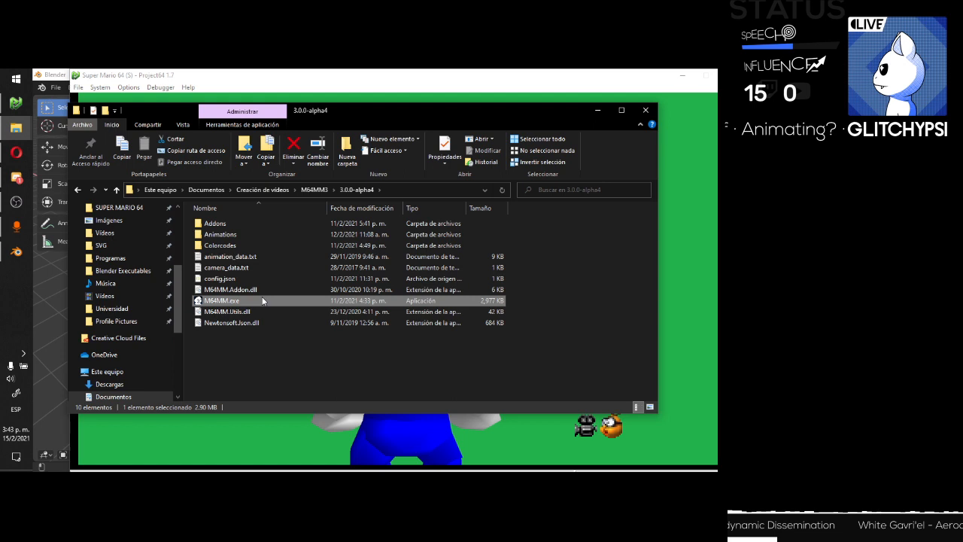
pyautogui.doubleClick(262, 300)
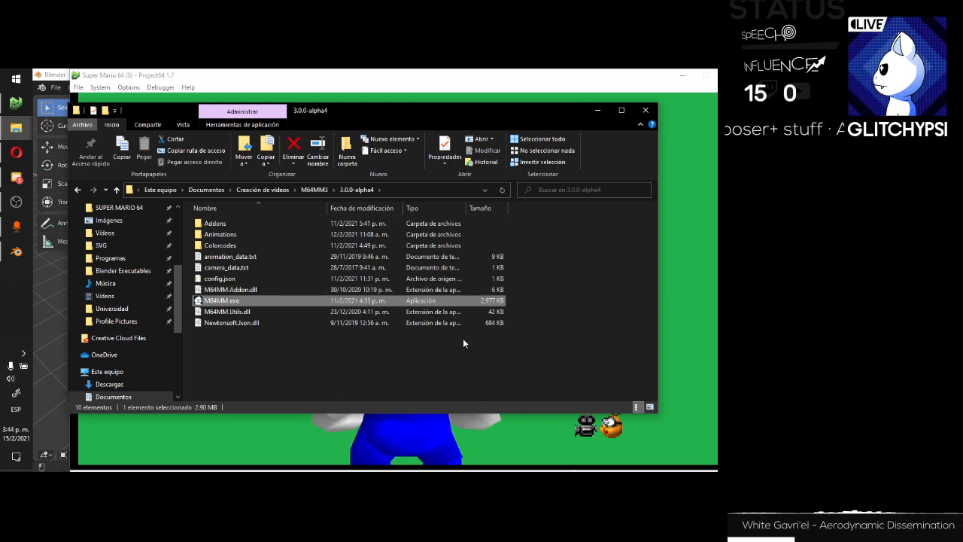
pyautogui.press('Return')
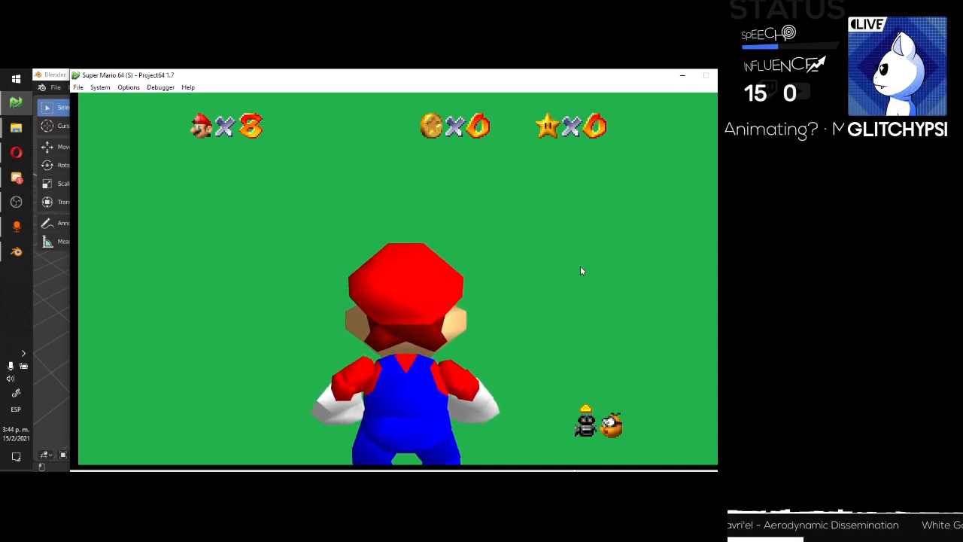
# Open the METAL Composer addon of M64MM and minimize the main M64MM window.
pyautogui.click(242, 118)
pyautogui.click(265, 153)
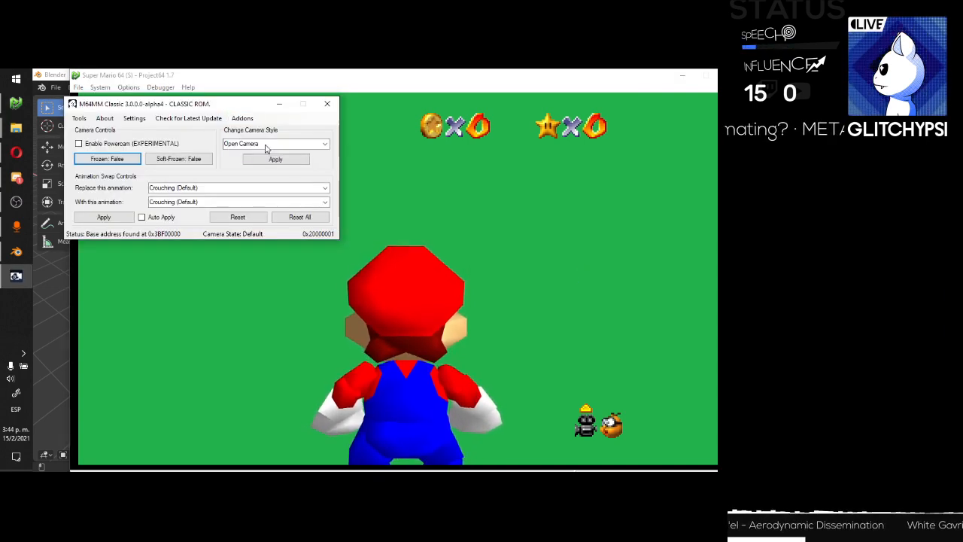
pyautogui.click(279, 105)
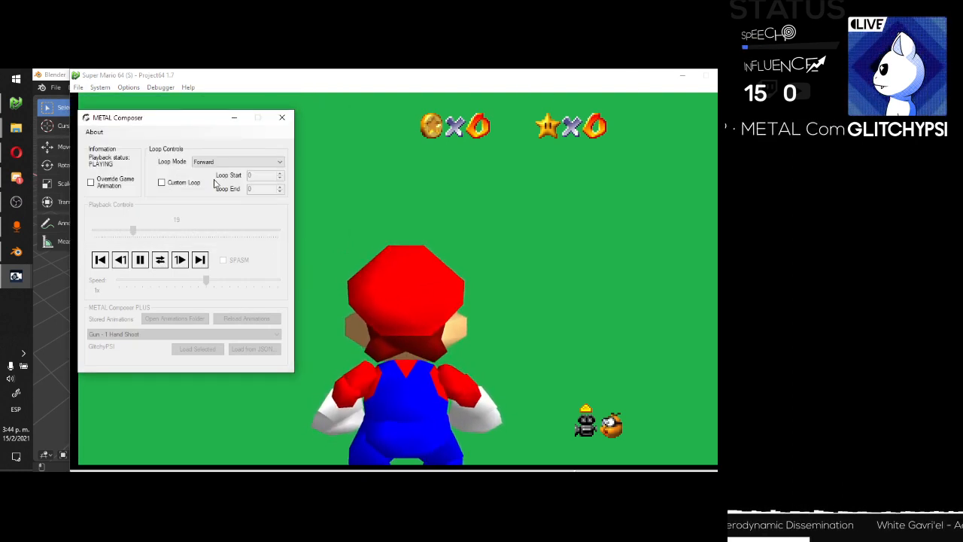
pyautogui.click(17, 202)
pyautogui.click(22, 199)
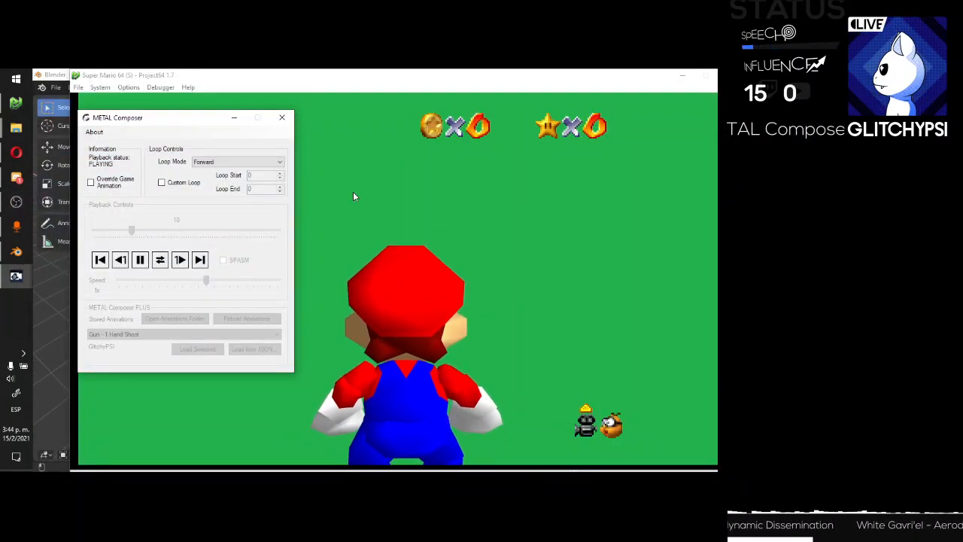
# Switch to Blender, dismiss the splash screen and delete the default cube.
pyautogui.click(56, 77)
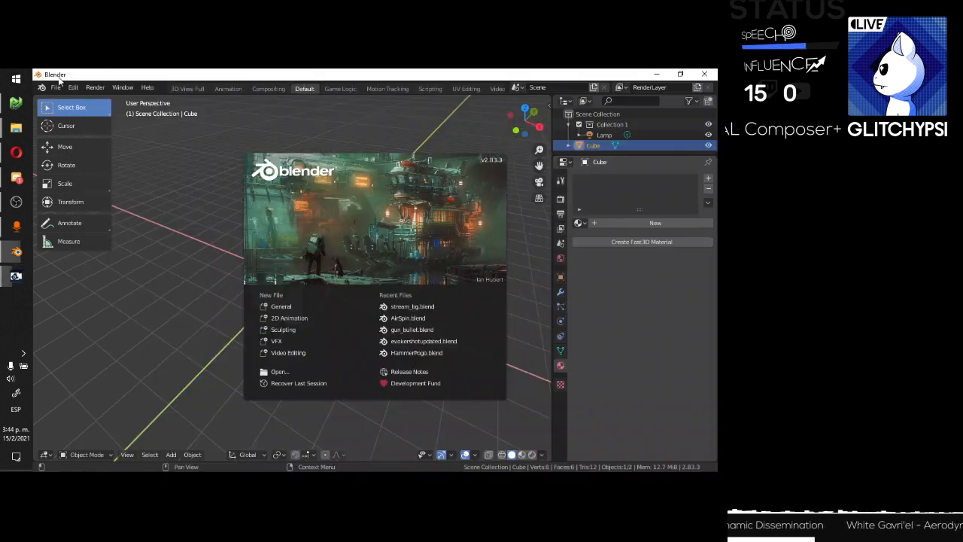
pyautogui.click(232, 256)
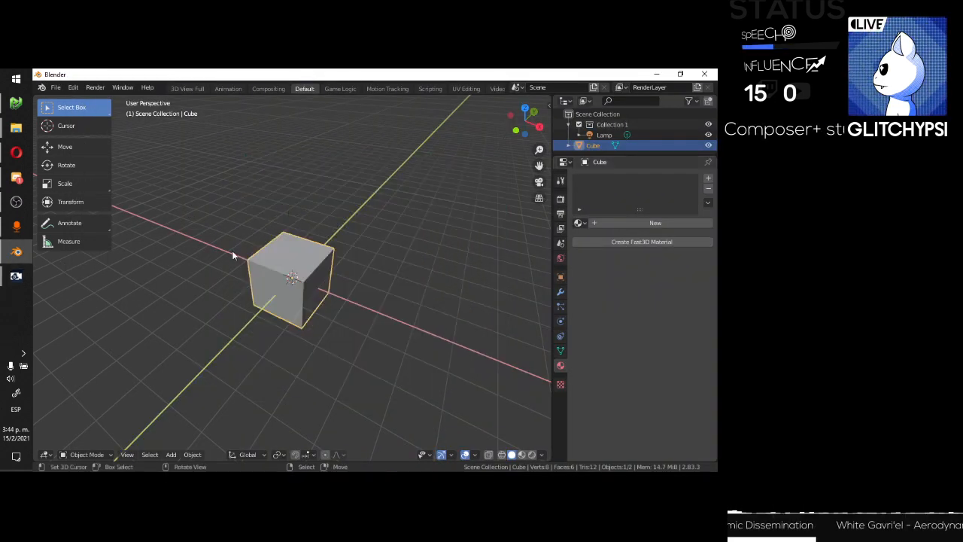
pyautogui.press('Delete')
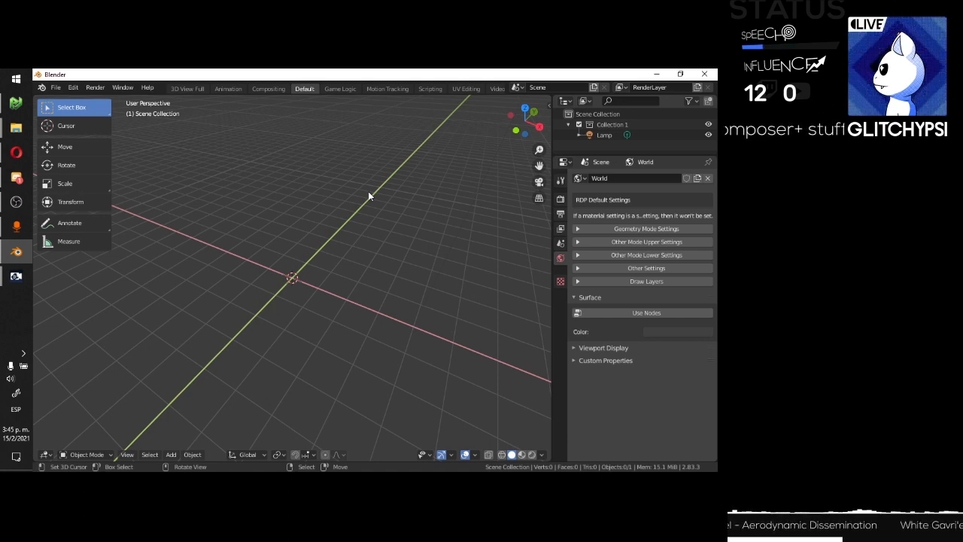
# Open Base.blend from the MC+Anim folder in 3D Objects, discarding the changes to the untitled scene.
pyautogui.click(57, 88)
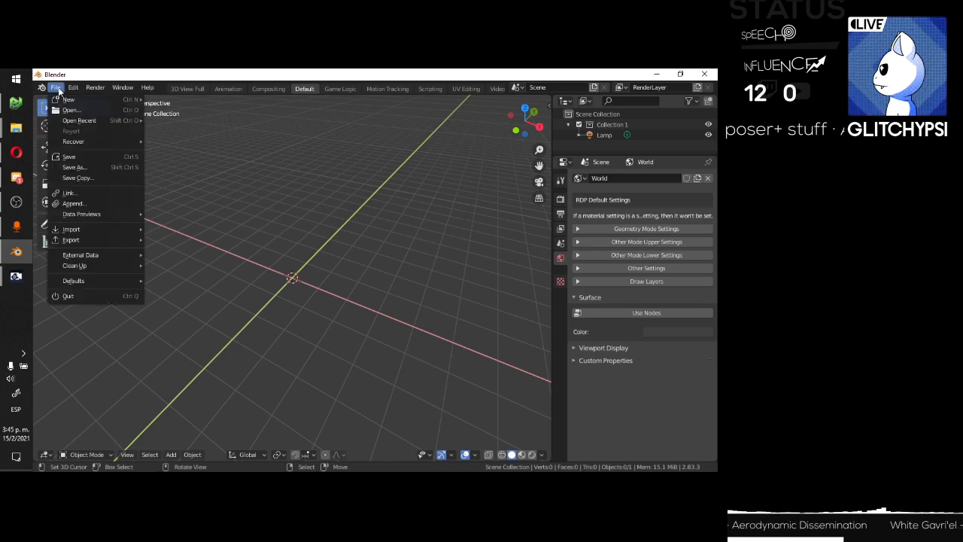
pyautogui.click(83, 111)
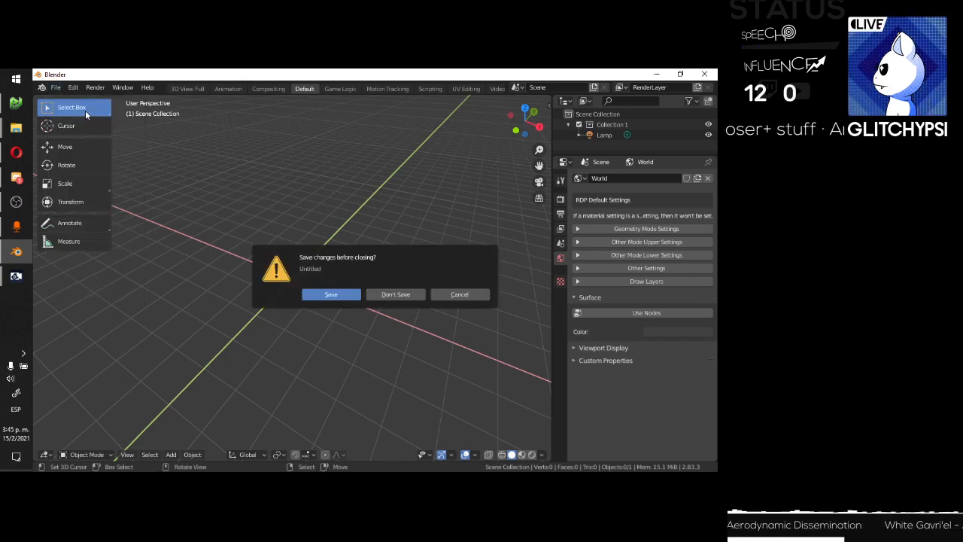
pyautogui.click(396, 294)
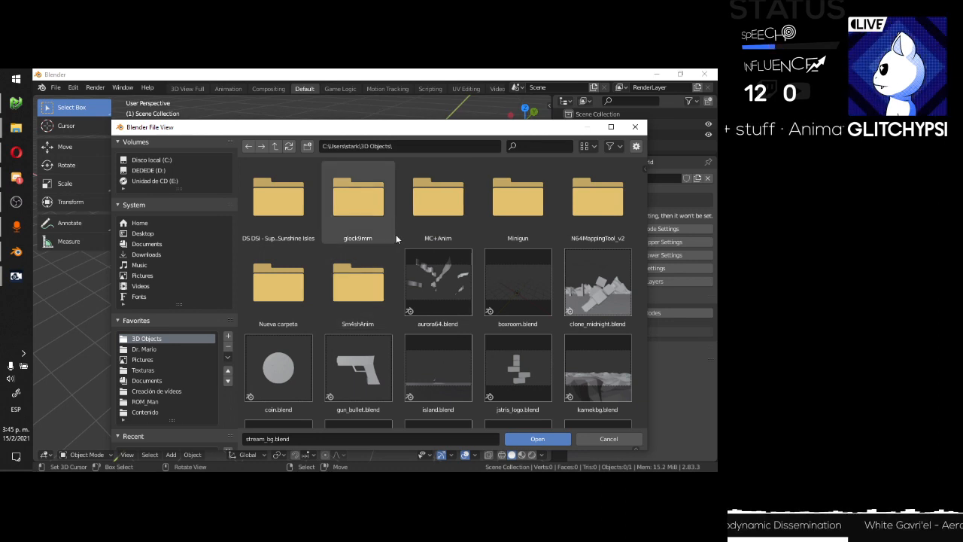
pyautogui.doubleClick(443, 205)
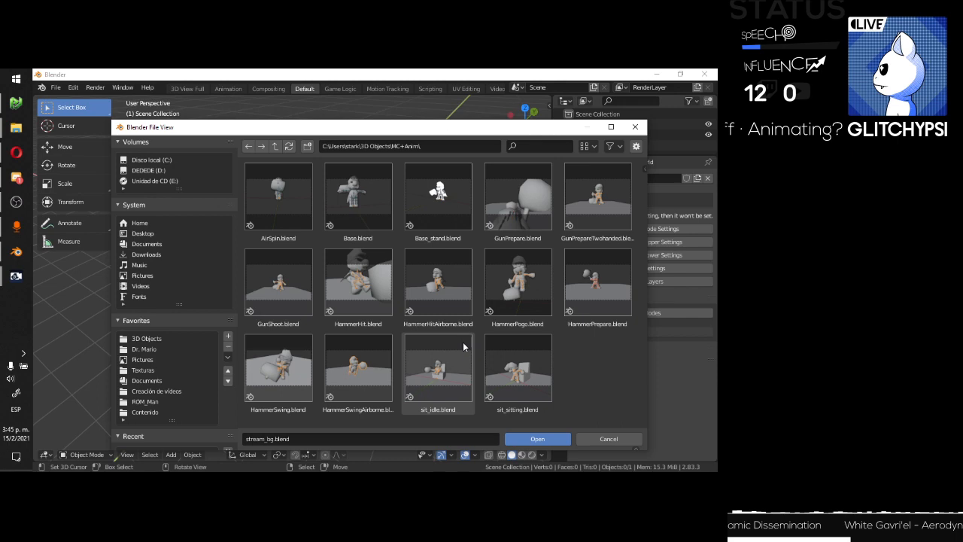
pyautogui.doubleClick(365, 199)
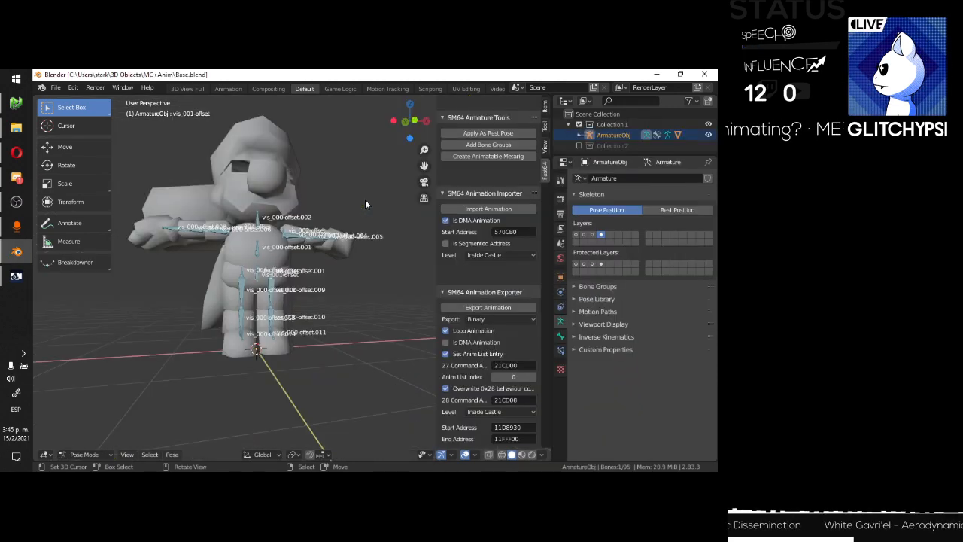
# Try rotating Mario's upper leg bone vis_000-offset.009 about the global X axis in Pose Mode and cancel the rotation.
pyautogui.moveTo(304, 229); pyautogui.dragTo(260, 256, button='middle')
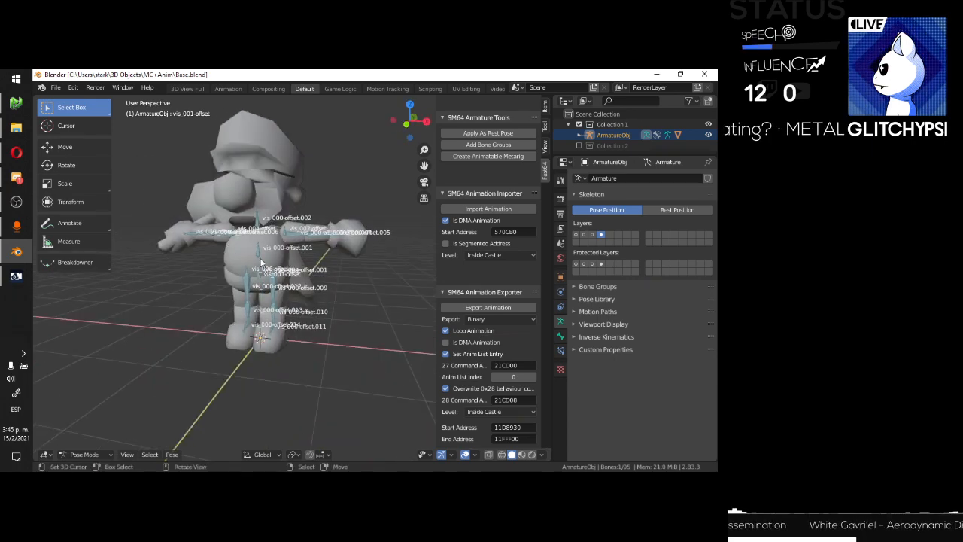
pyautogui.click(255, 249)
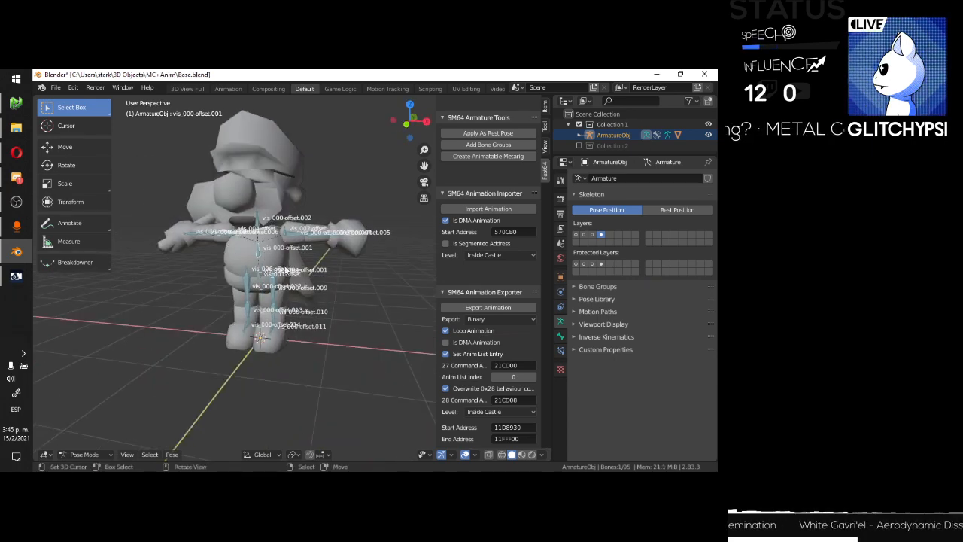
pyautogui.hotkey('ctrl', 'Tab')
pyautogui.click(281, 324)
pyautogui.scroll(3, 301, 299)
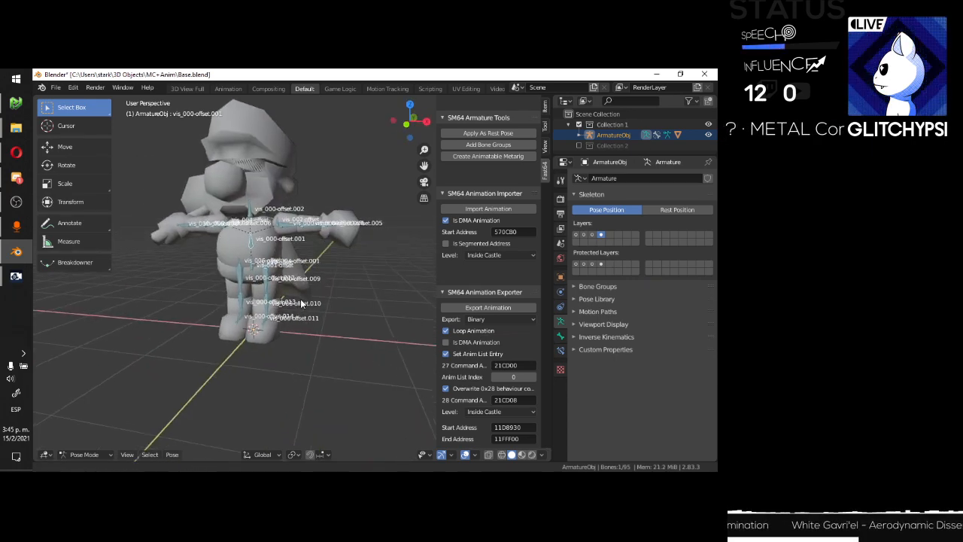
pyautogui.click(239, 259)
pyautogui.moveTo(300, 271); pyautogui.dragTo(338, 293, button='middle')
pyautogui.press('r')
pyautogui.press('x')
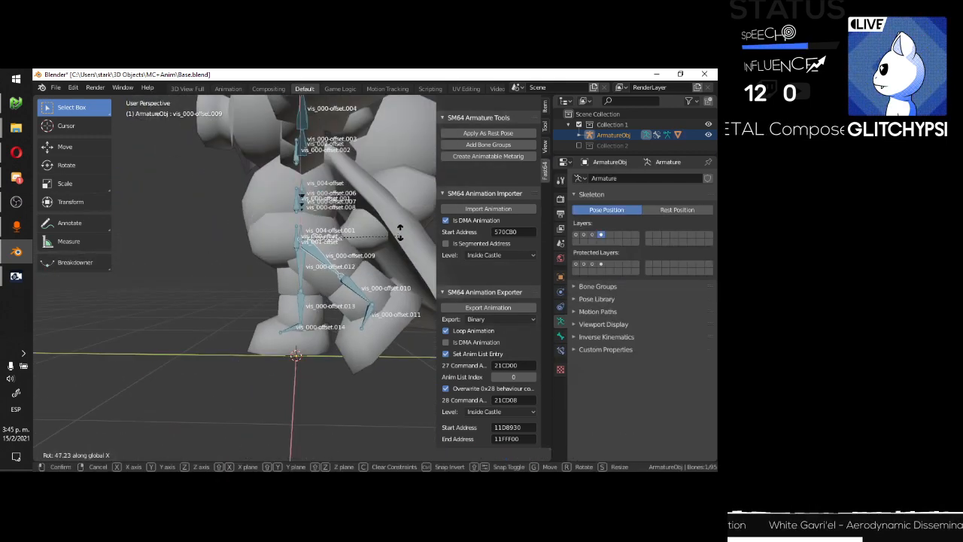
pyautogui.rightClick(202, 285)
pyautogui.moveTo(236, 162); pyautogui.dragTo(290, 210, button='middle')
pyautogui.scroll(-7, 304, 156)
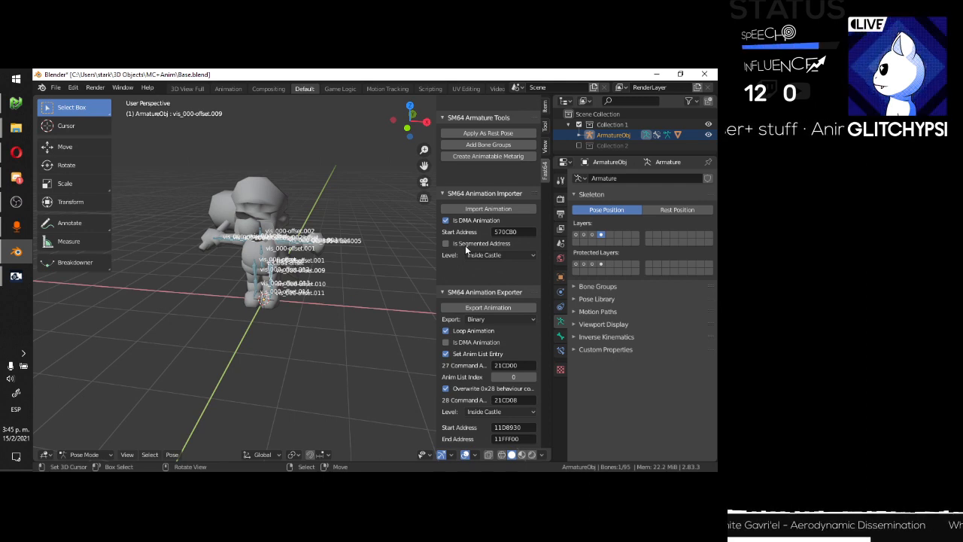
pyautogui.scroll(-4, 465, 245)
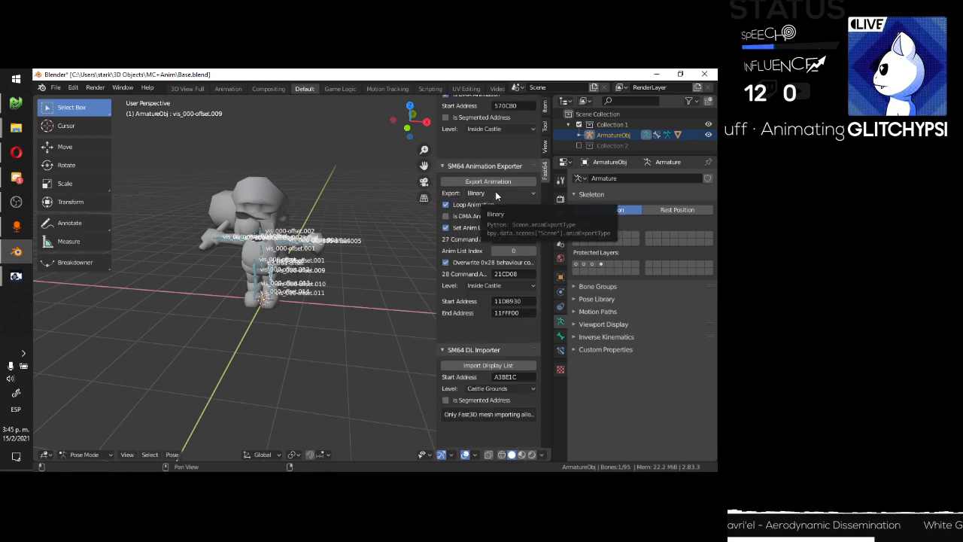
pyautogui.click(495, 193)
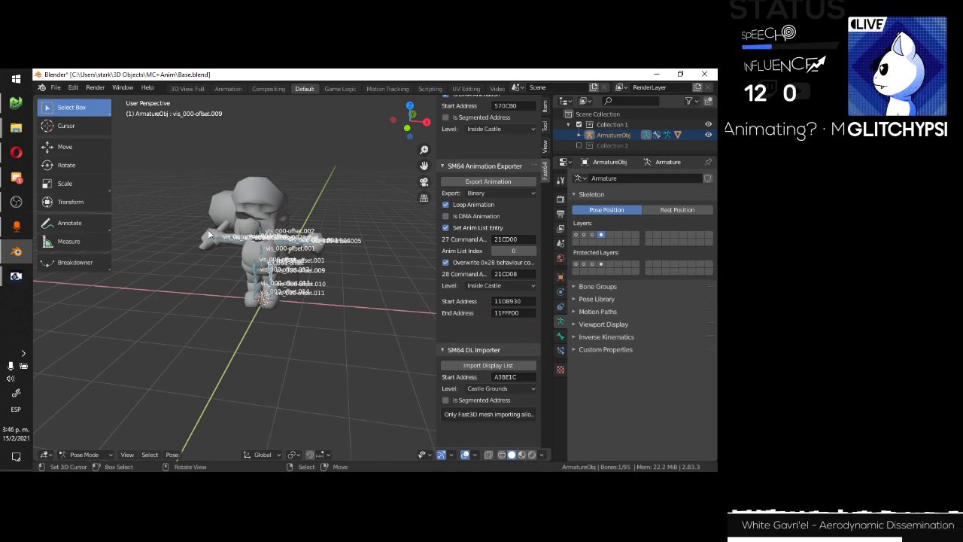
pyautogui.moveTo(225, 234)
pyautogui.mouseDown(button='middle')
pyautogui.moveTo(316, 219)
pyautogui.moveTo(233, 234)
pyautogui.mouseUp(button='middle')
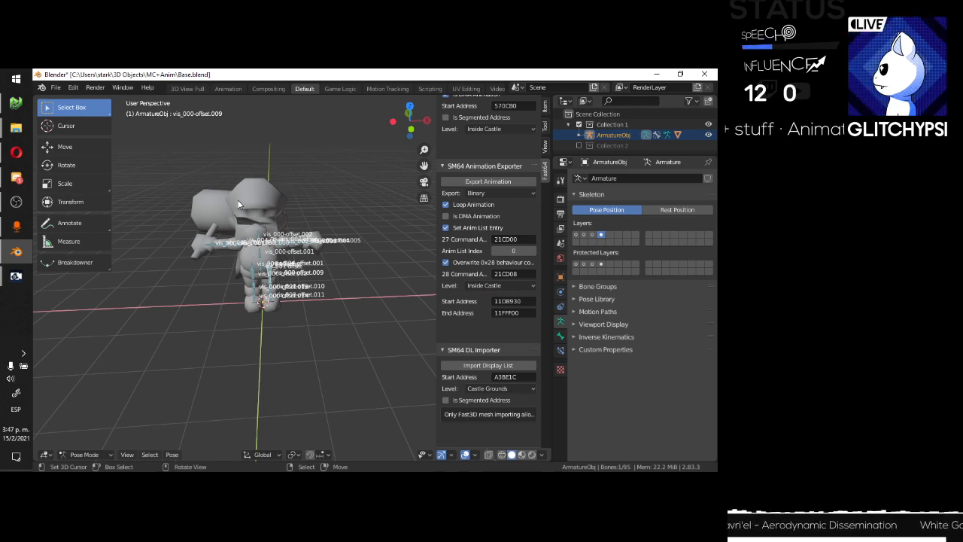
# Select the skinned Mario mesh and put it into Edit Mode.
pyautogui.moveTo(224, 204)
pyautogui.mouseDown(button='middle')
pyautogui.moveTo(304, 206)
pyautogui.moveTo(221, 222)
pyautogui.mouseUp(button='middle')
pyautogui.click(221, 222)
pyautogui.hotkey('ctrl', 'Tab')
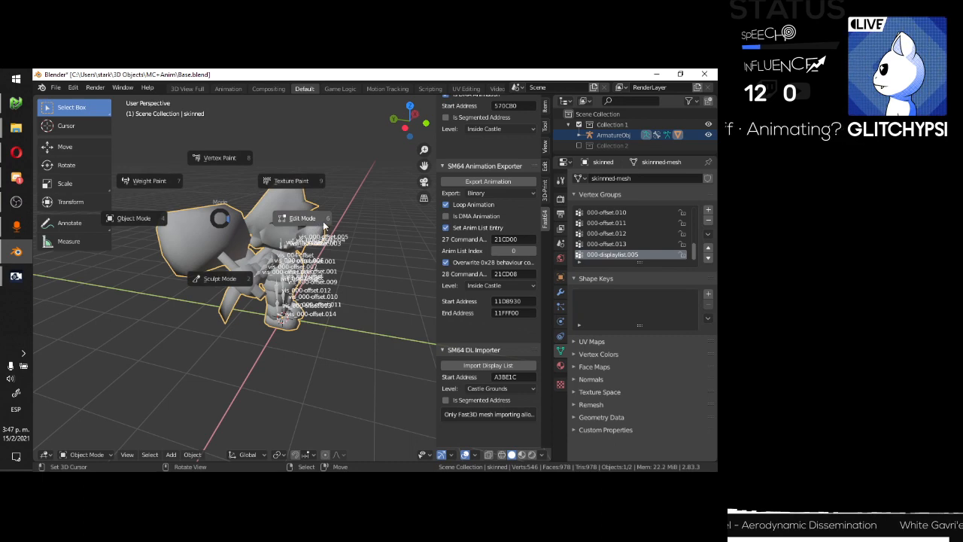
pyautogui.click(325, 220)
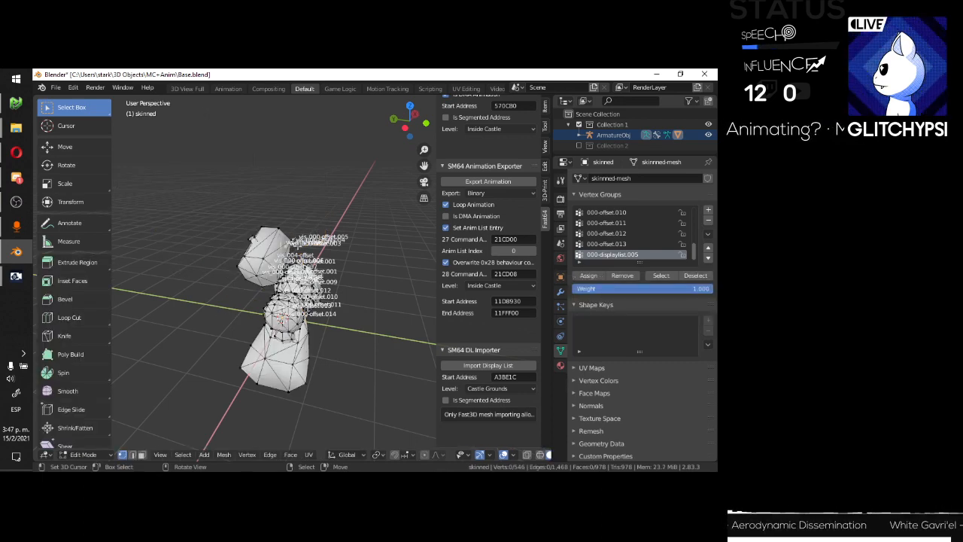
# Select all linked geometry of the large hammer head in the skinned mesh.
pyautogui.moveTo(298, 247); pyautogui.dragTo(261, 231, button='middle')
pyautogui.scroll(5, 260, 231)
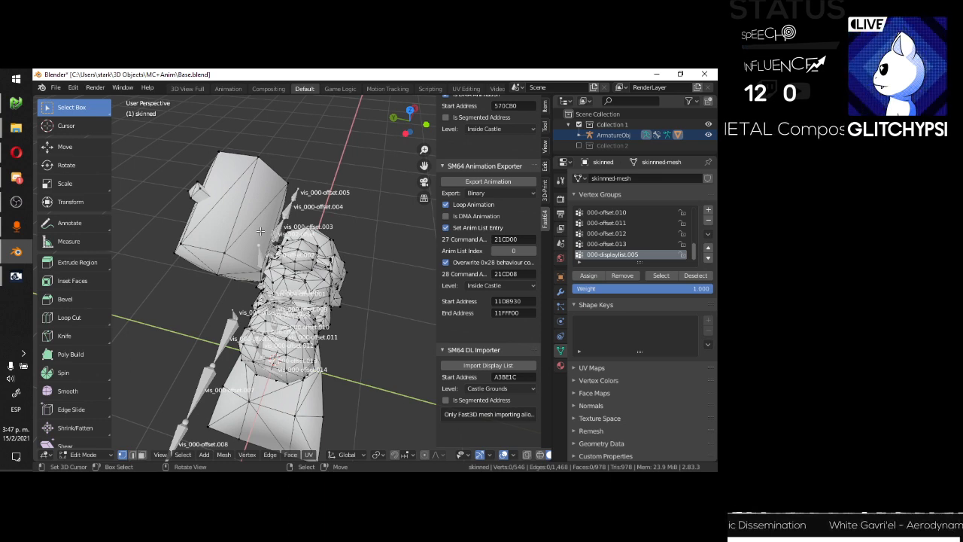
pyautogui.moveTo(256, 241); pyautogui.dragTo(296, 220, button='middle')
pyautogui.rightClick(295, 220)
pyautogui.press('l')
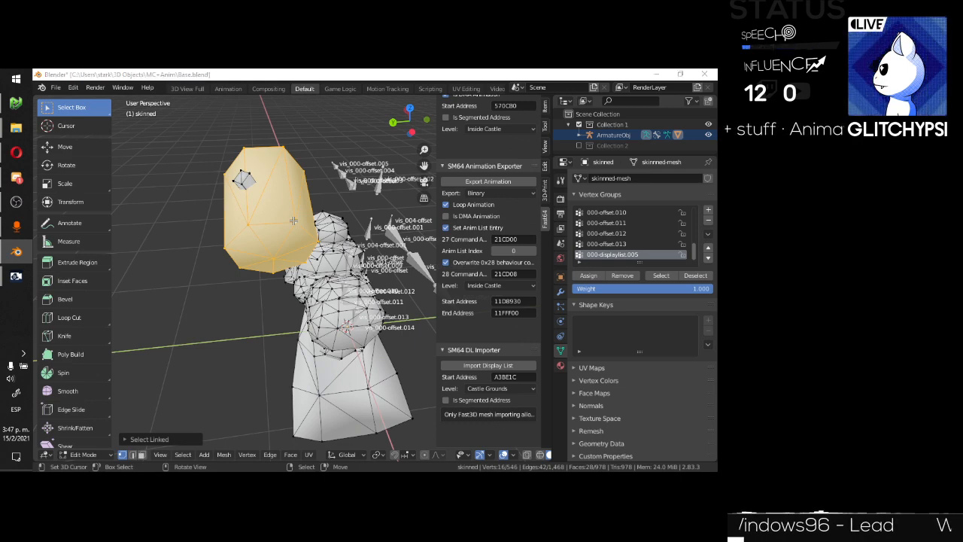
# Find and launch the Carnac application through the Windows search and return to Blender.
pyautogui.press('super')
pyautogui.write('carnac')
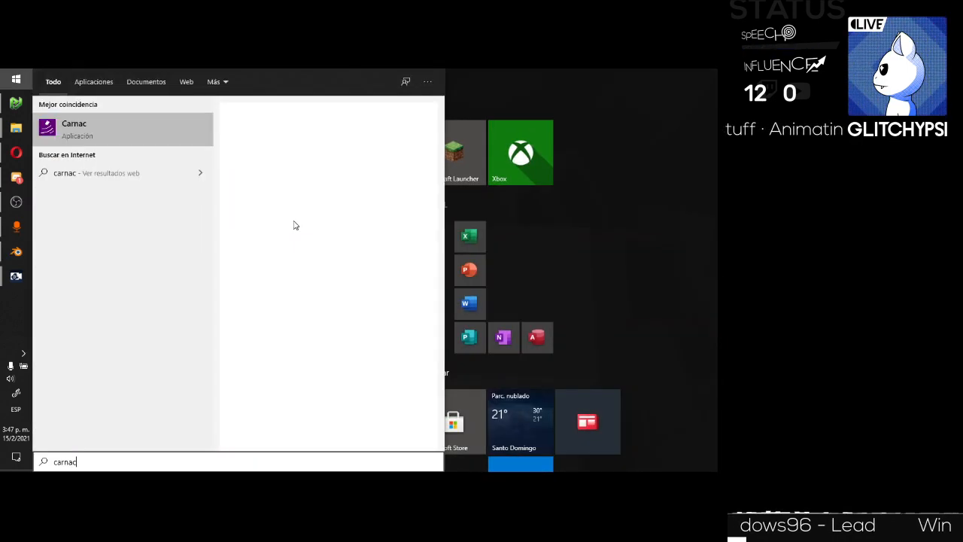
pyautogui.press('Escape')
pyautogui.press('Escape')
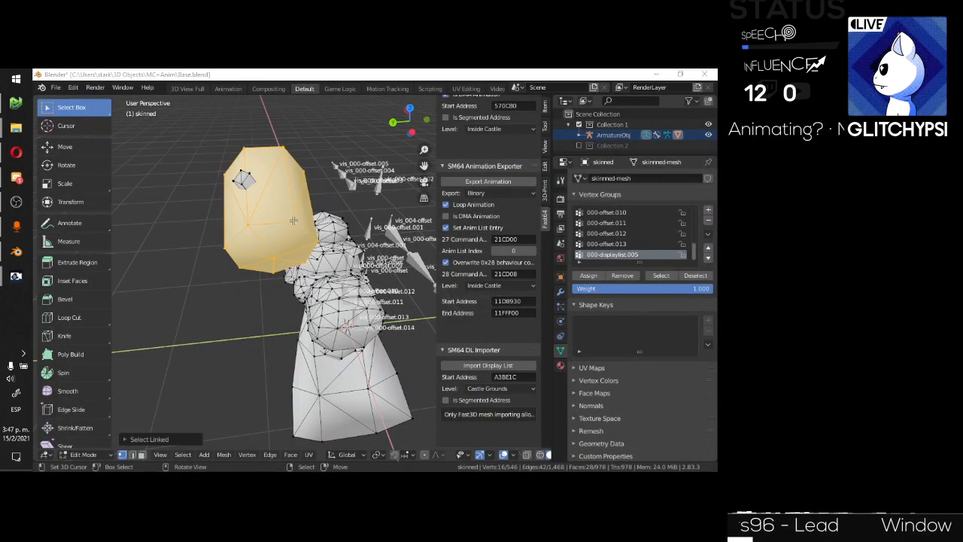
pyautogui.click(270, 75)
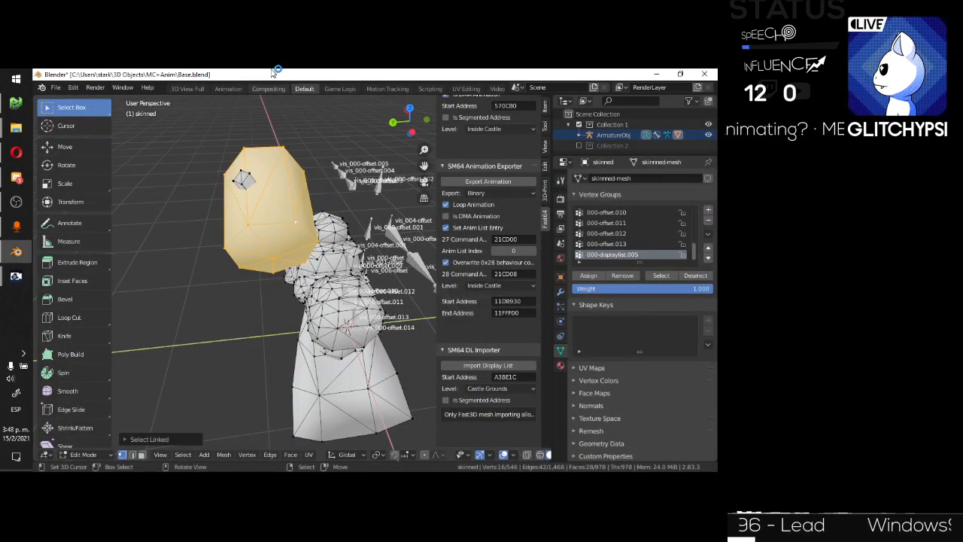
# Delete the selected hammer head, and select and delete the linked geometry of its handle.
pyautogui.press('x')
pyautogui.click(273, 193)
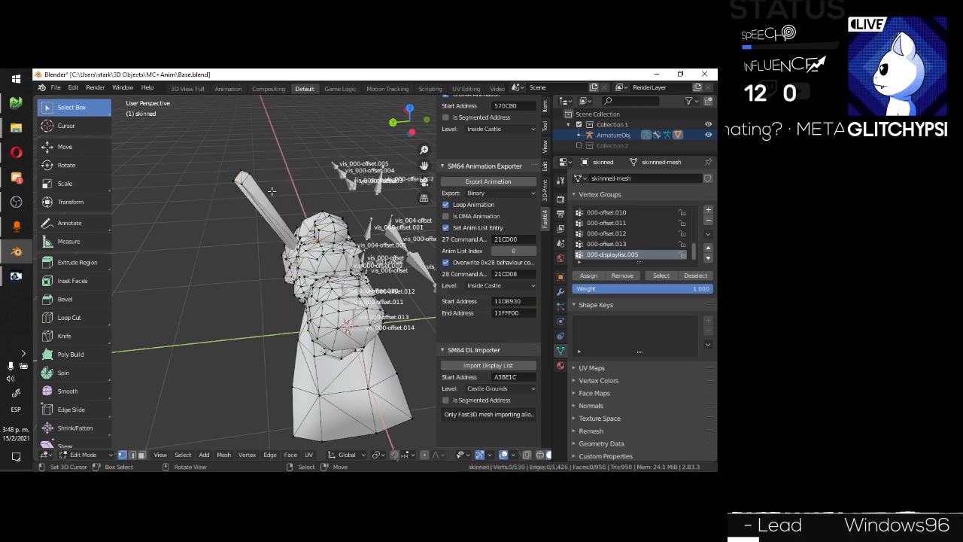
pyautogui.press('l')
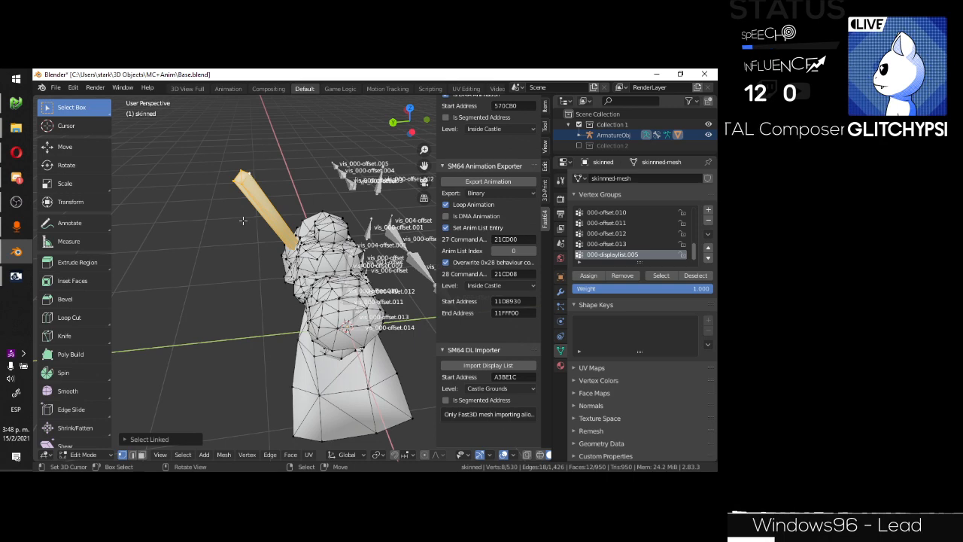
pyautogui.moveTo(243, 221); pyautogui.dragTo(276, 188, button='middle')
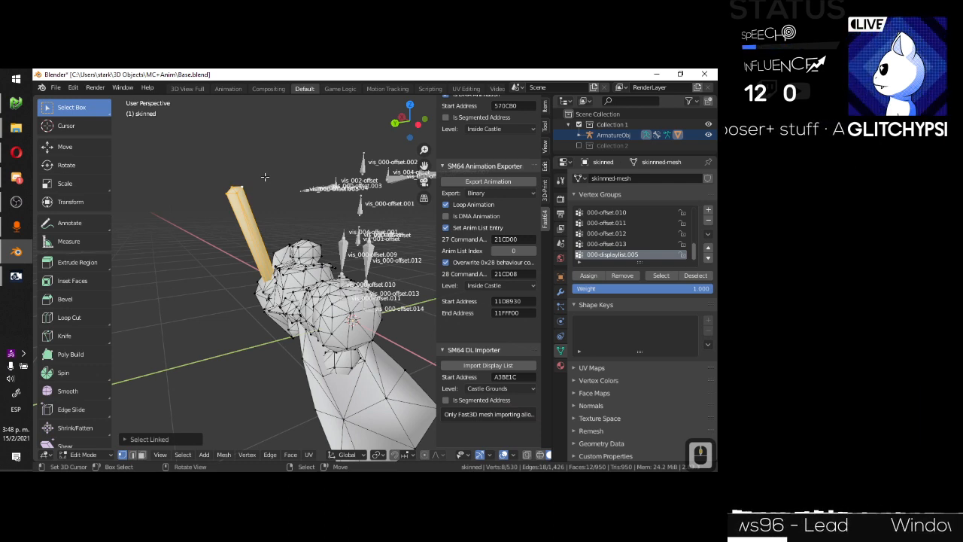
pyautogui.press('x')
pyautogui.click(265, 176)
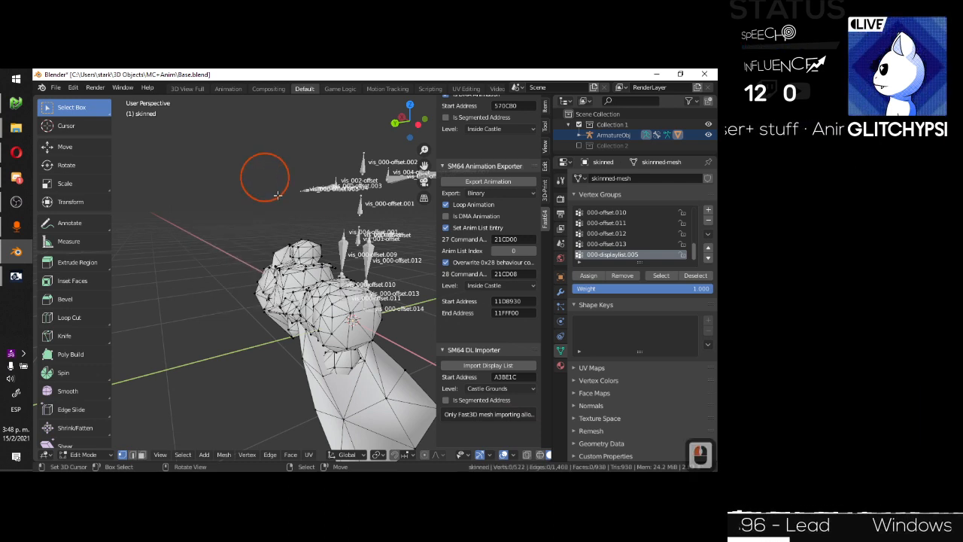
# Return the skinned mesh from Edit Mode to Object Mode.
pyautogui.moveTo(317, 220); pyautogui.dragTo(226, 267, button='middle')
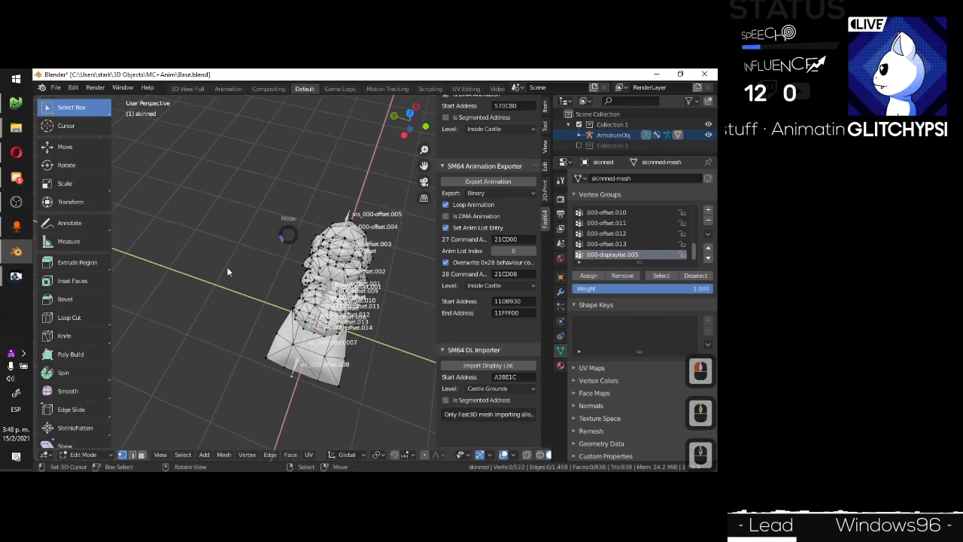
pyautogui.press('Tab')
pyautogui.click(213, 244)
pyautogui.scroll(-3, 301, 263)
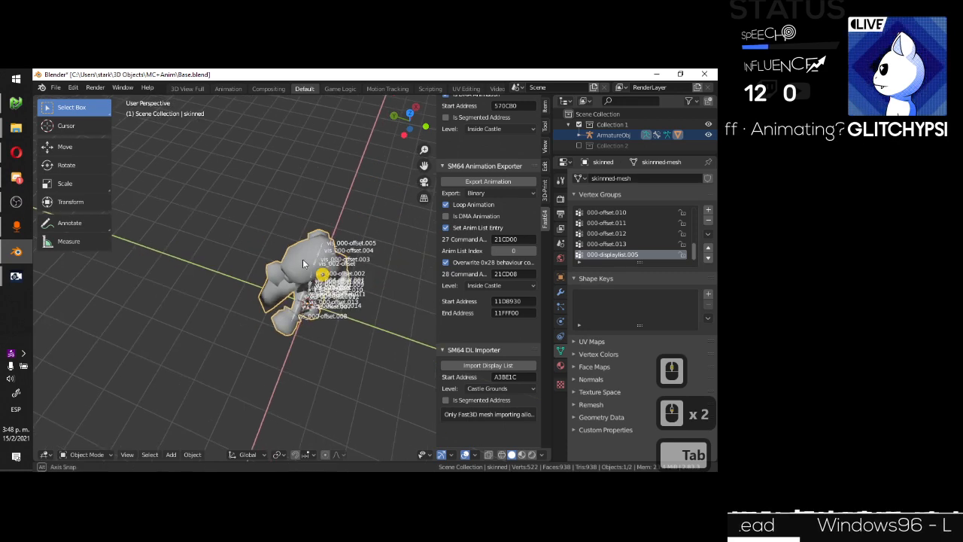
# Select the Mario armature and turn off the display of its bone names in the viewport.
pyautogui.moveTo(323, 275); pyautogui.dragTo(244, 207, button='middle')
pyautogui.scroll(4, 245, 207)
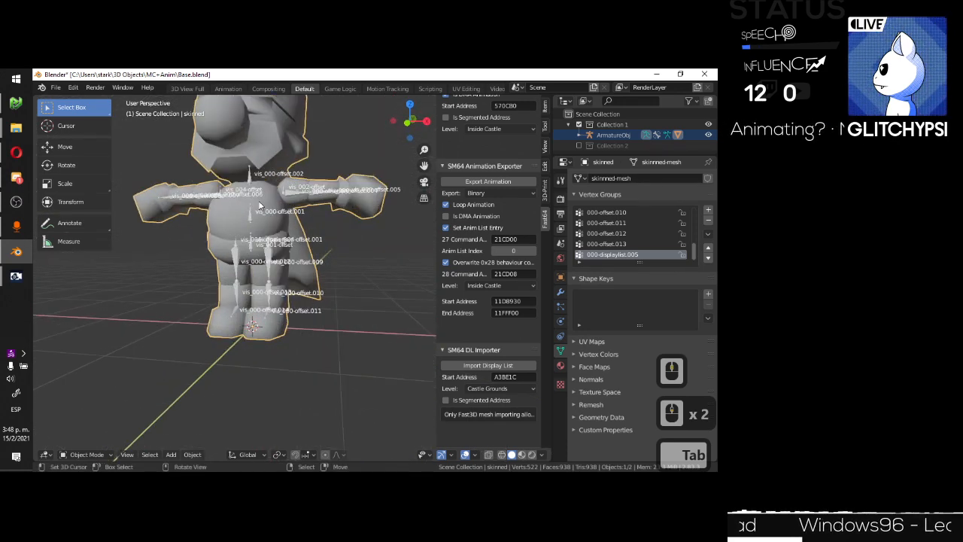
pyautogui.click(251, 214)
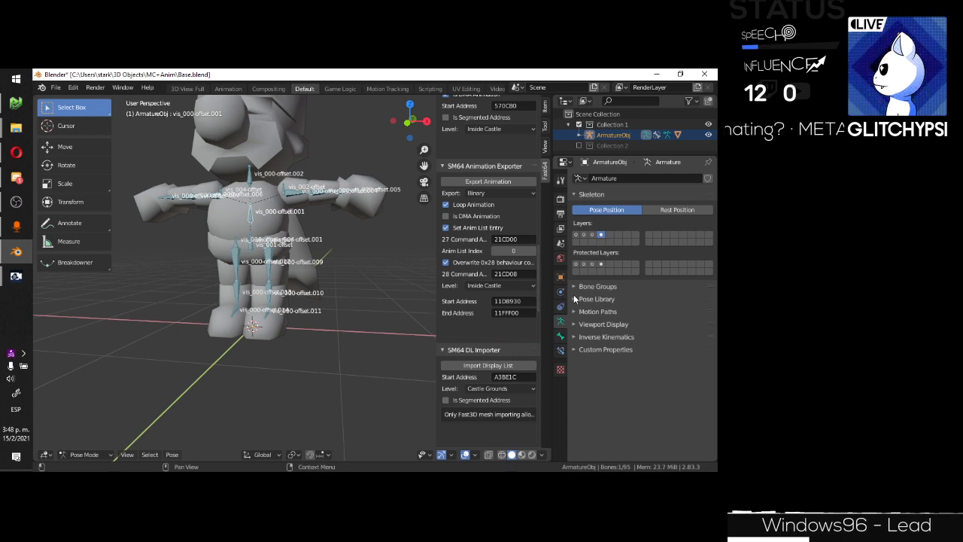
pyautogui.click(577, 324)
pyautogui.click(617, 352)
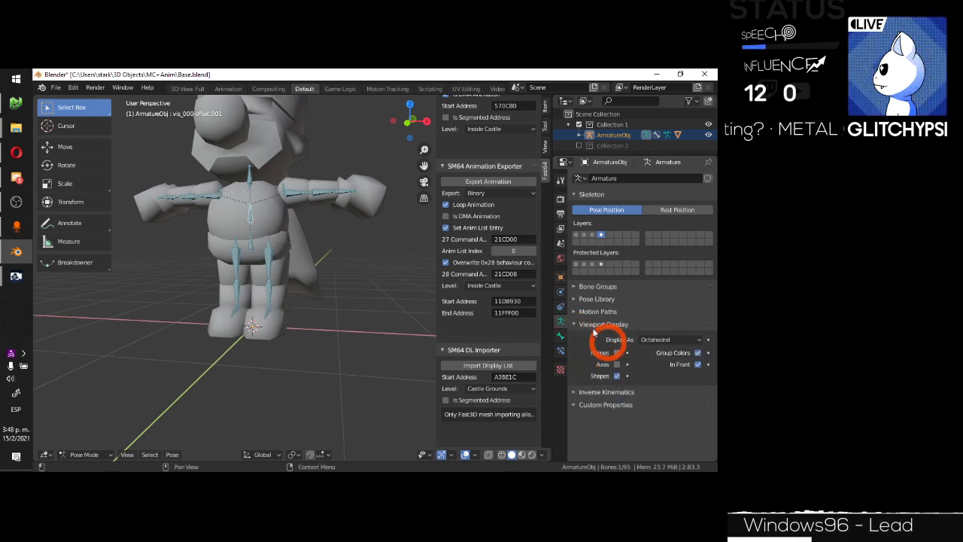
pyautogui.click(573, 323)
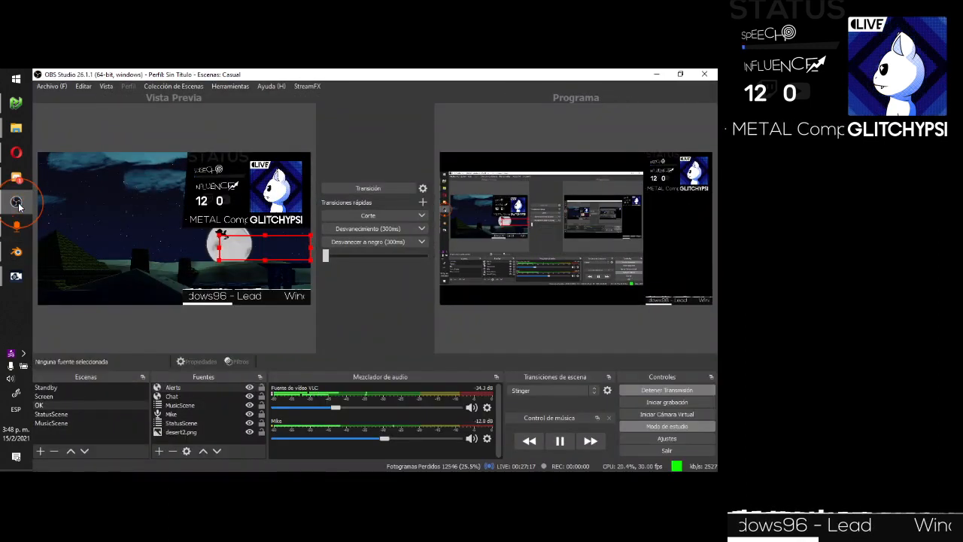
# Split a short area off the lower part of the 3D viewport and change it to a Timeline editor.
pyautogui.click(148, 196)
pyautogui.keyDown('shift'); pyautogui.moveTo(218, 203); pyautogui.dragTo(268, 224, button='middle'); pyautogui.keyUp('shift')
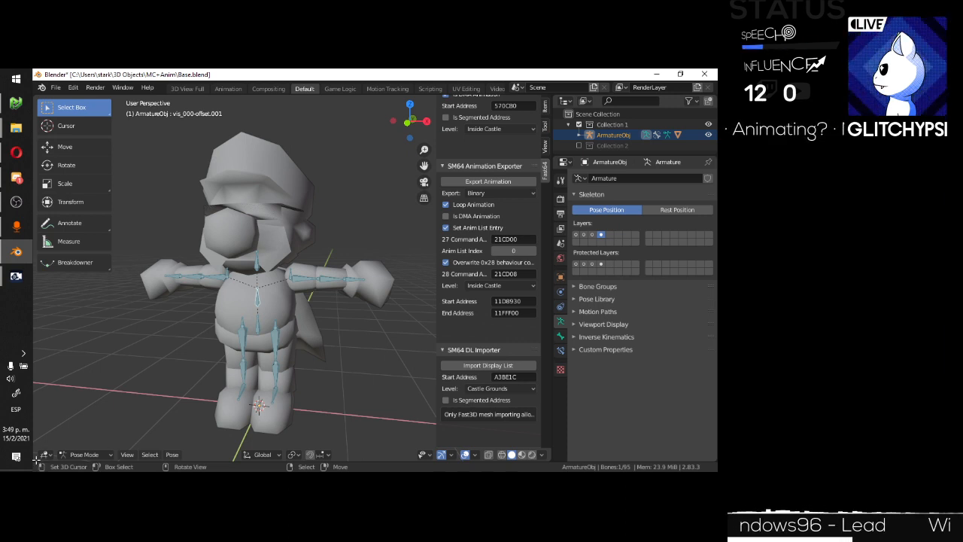
pyautogui.moveTo(36, 461); pyautogui.dragTo(35, 387)
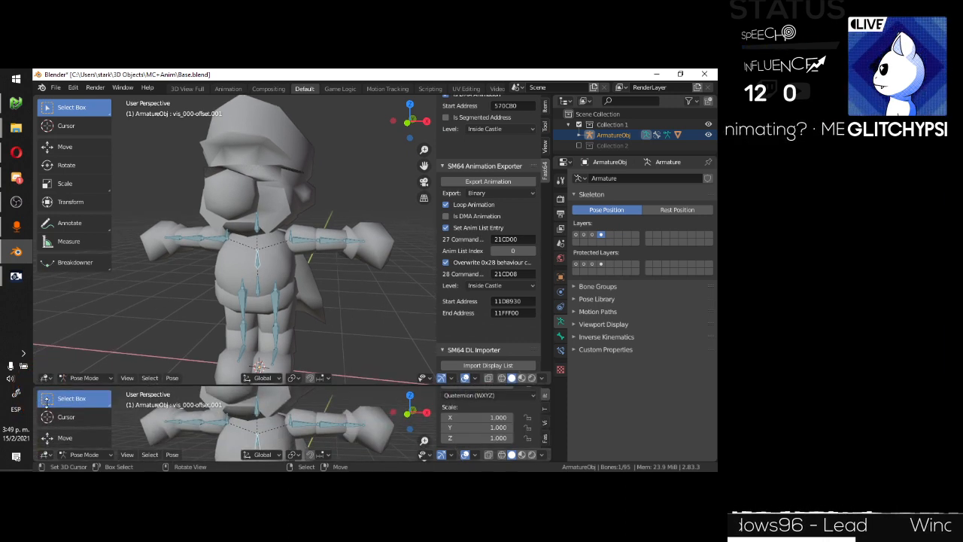
pyautogui.click(45, 456)
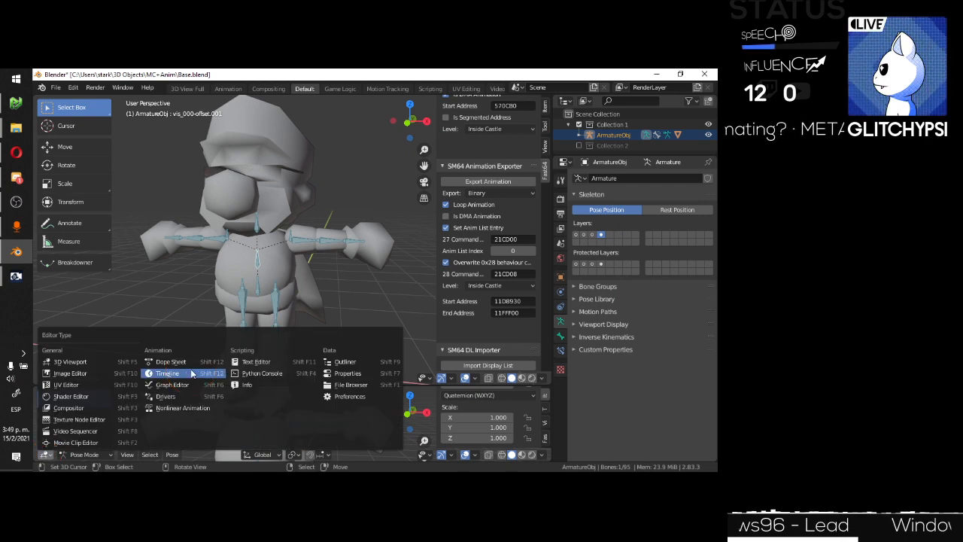
pyautogui.click(191, 367)
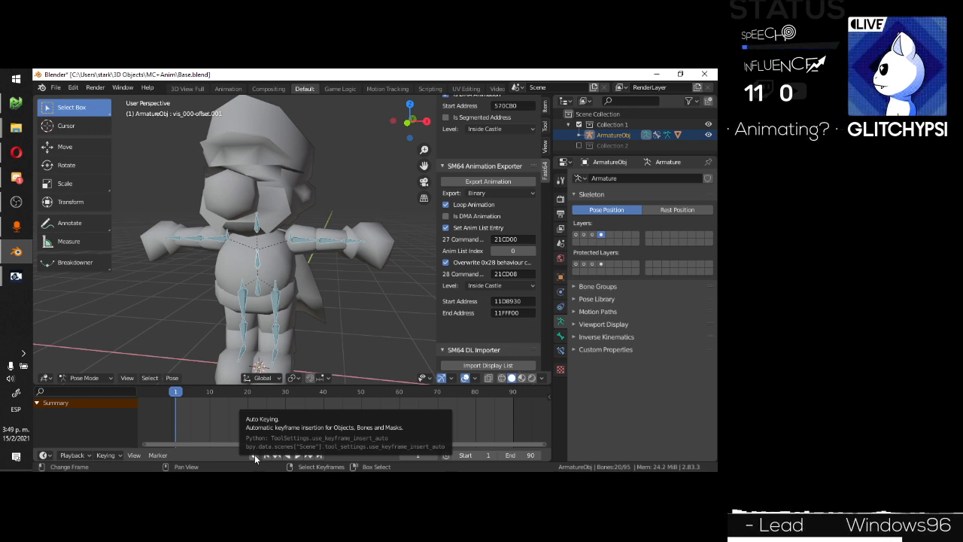
# Enable Auto Keying in the Timeline and set the active keying set to LocRot.
pyautogui.click(255, 455)
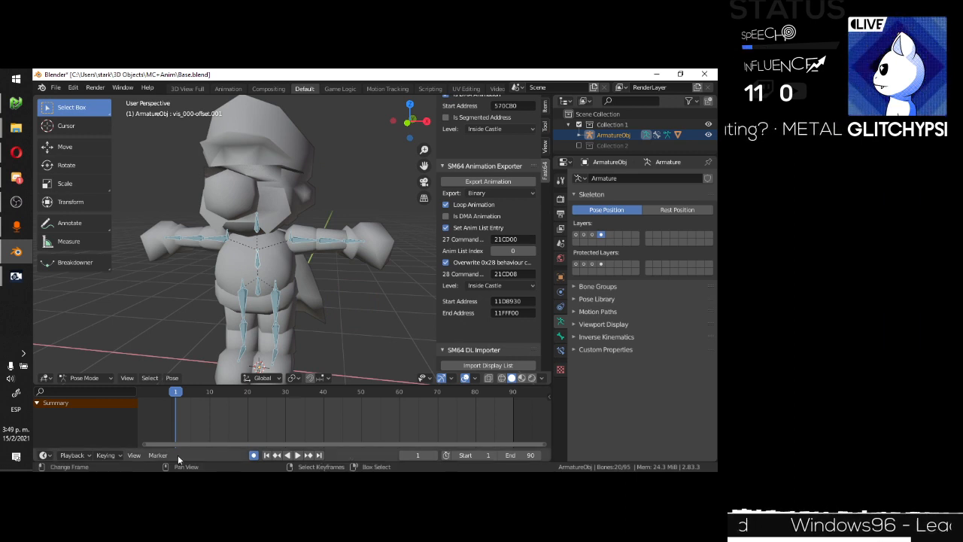
pyautogui.click(108, 456)
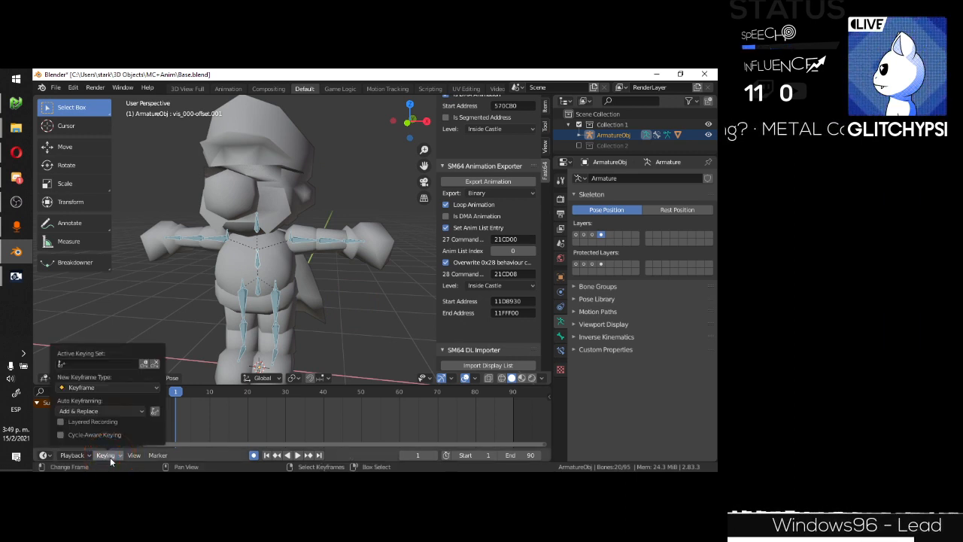
pyautogui.click(111, 364)
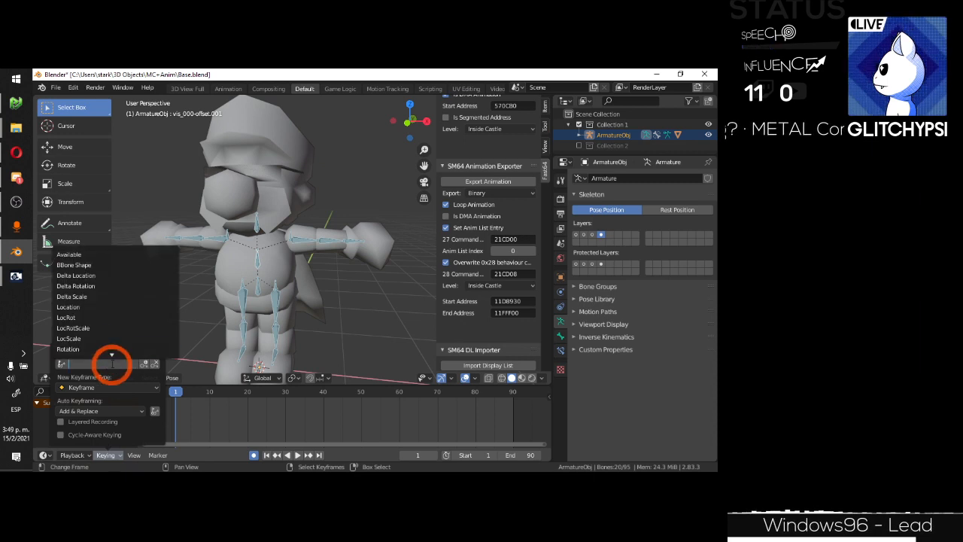
pyautogui.click(97, 318)
pyautogui.click(383, 239)
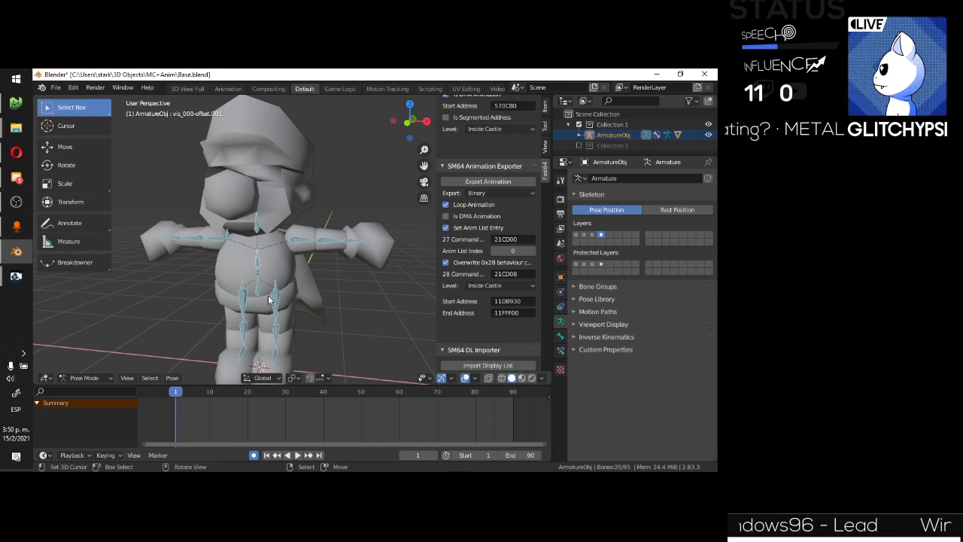
# Select the overlapping waist bones vis_000-offset and vis_001-offset in turn and examine their names and transforms in the bone properties.
pyautogui.scroll(4, 268, 299)
pyautogui.click(224, 342)
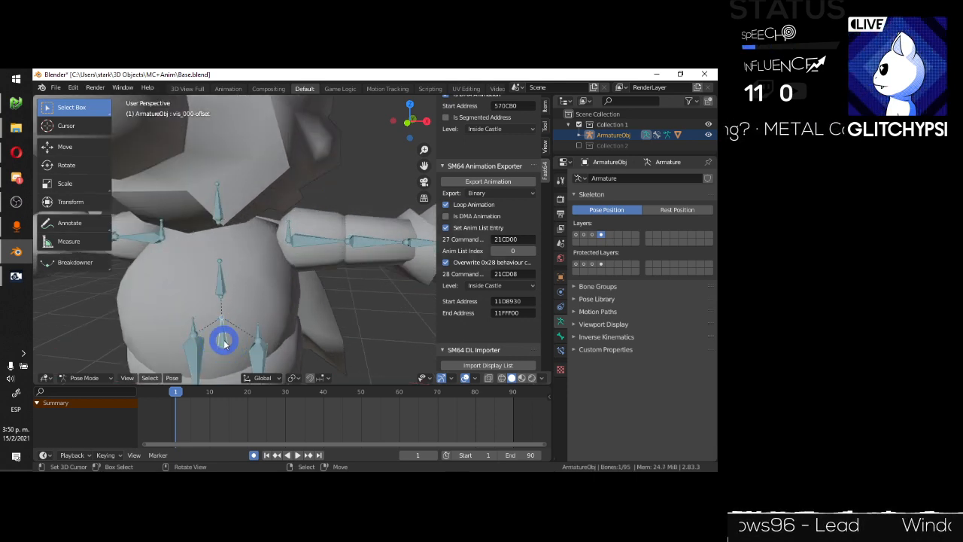
pyautogui.moveTo(264, 323); pyautogui.dragTo(281, 273, button='middle')
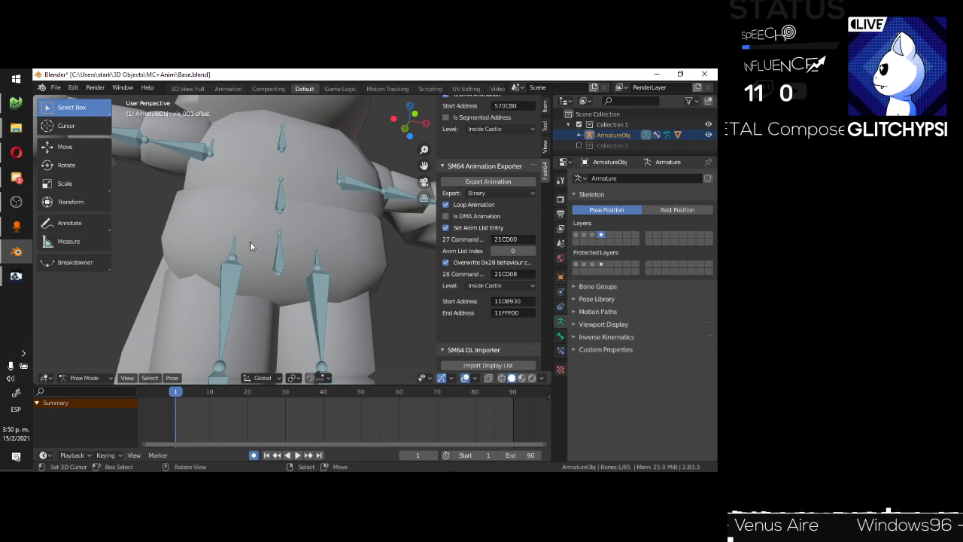
pyautogui.scroll(5, 281, 276)
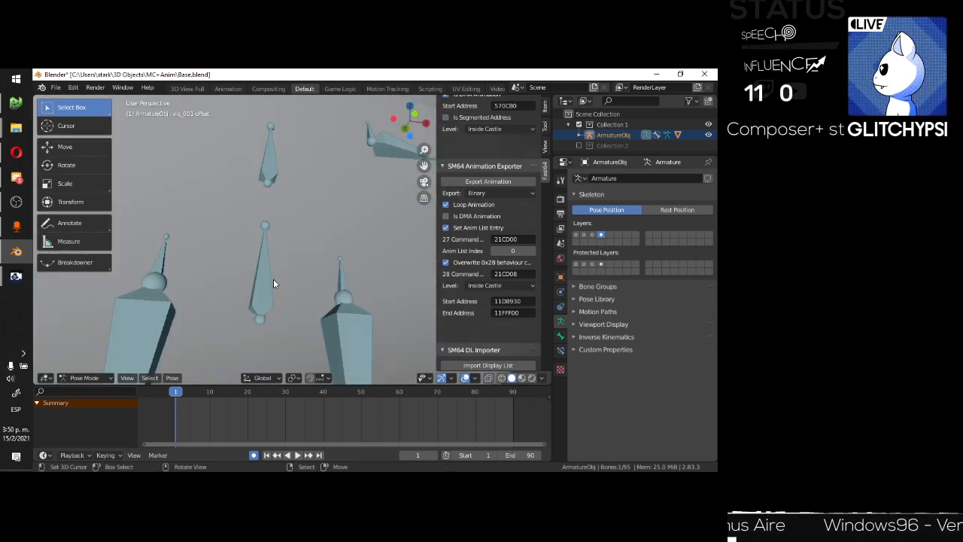
pyautogui.click(560, 335)
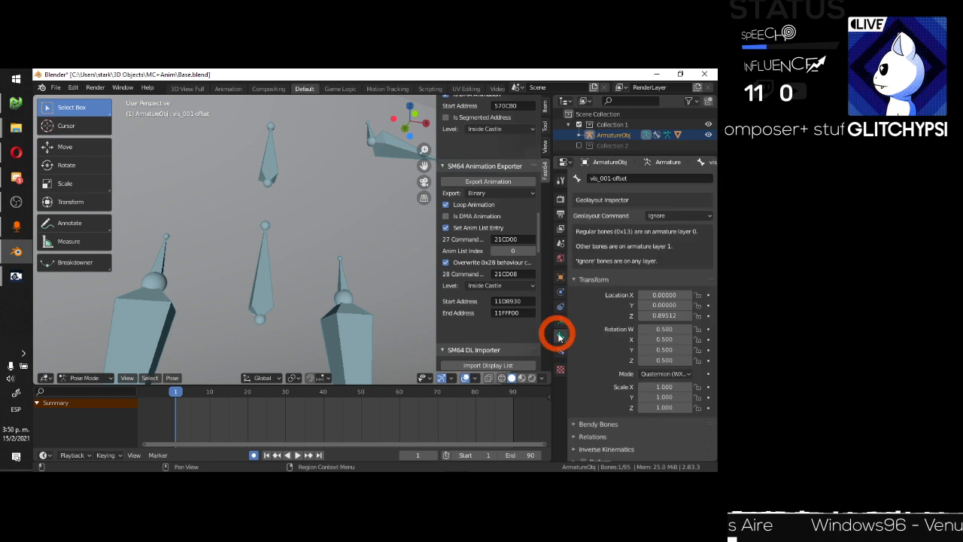
pyautogui.click(595, 178)
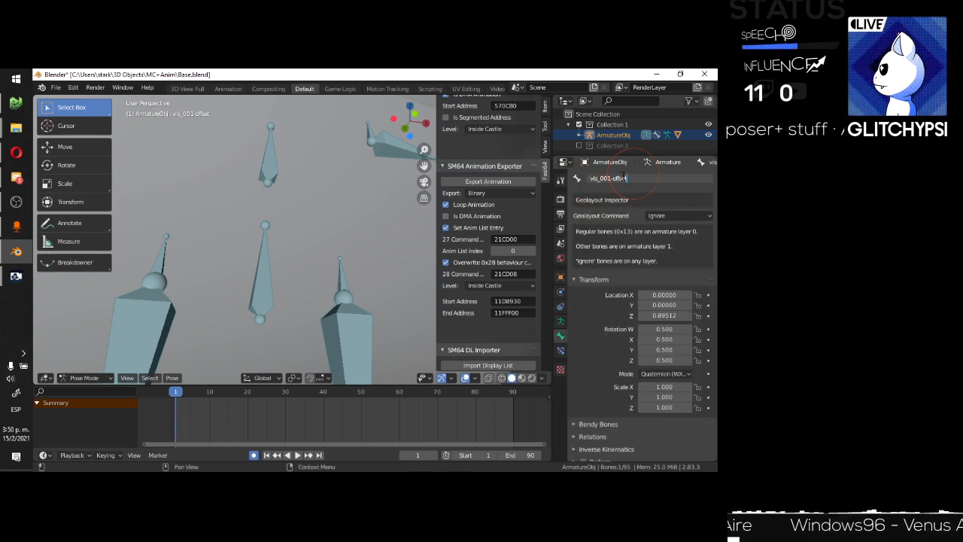
pyautogui.click(267, 281)
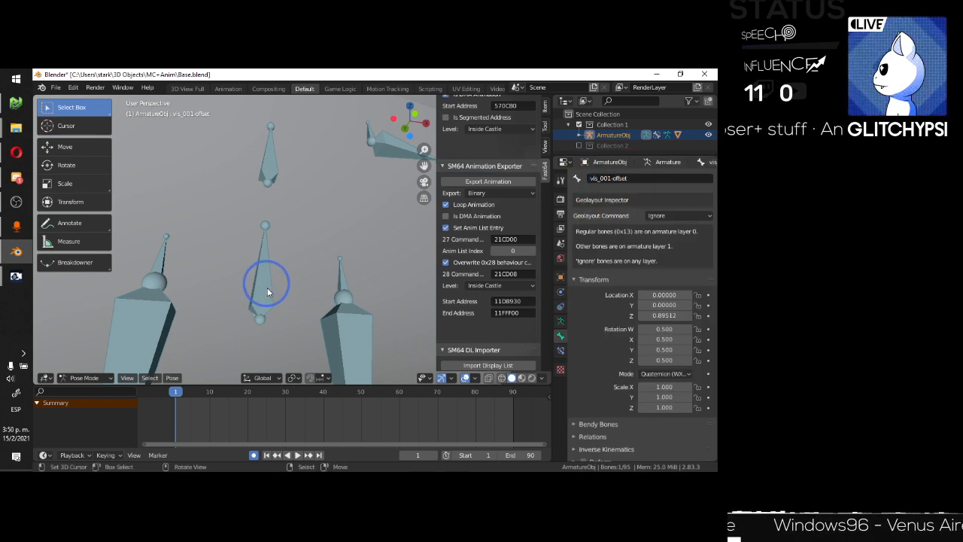
pyautogui.rightClick(265, 283)
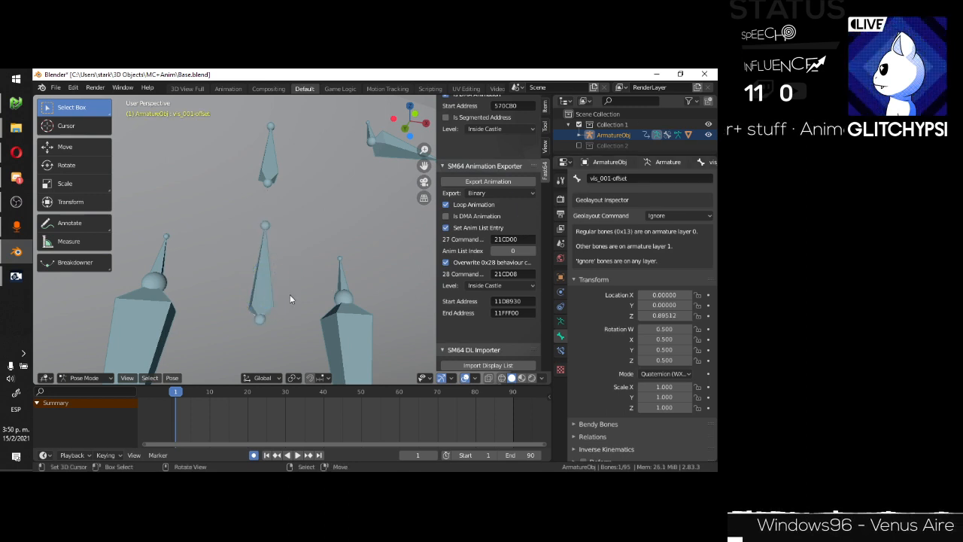
pyautogui.click(262, 299)
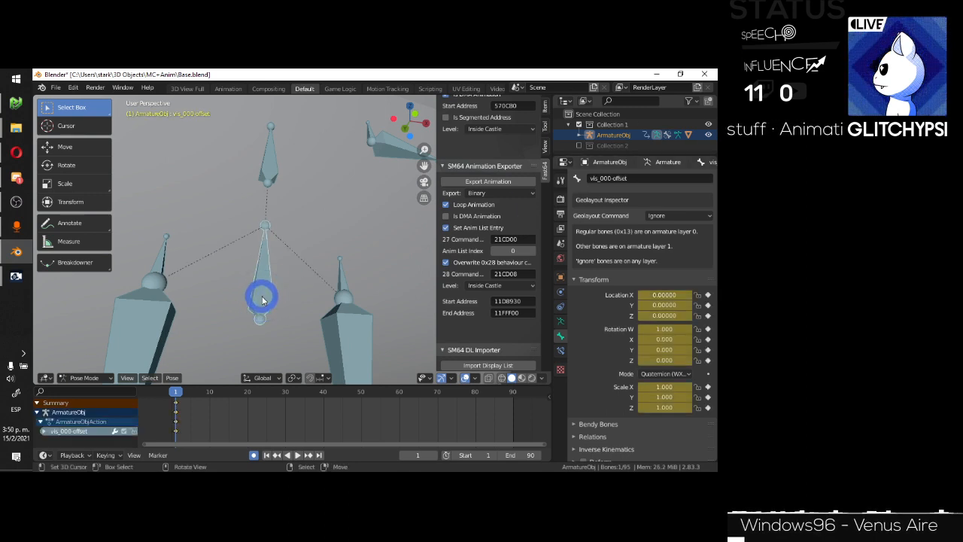
pyautogui.click(262, 300)
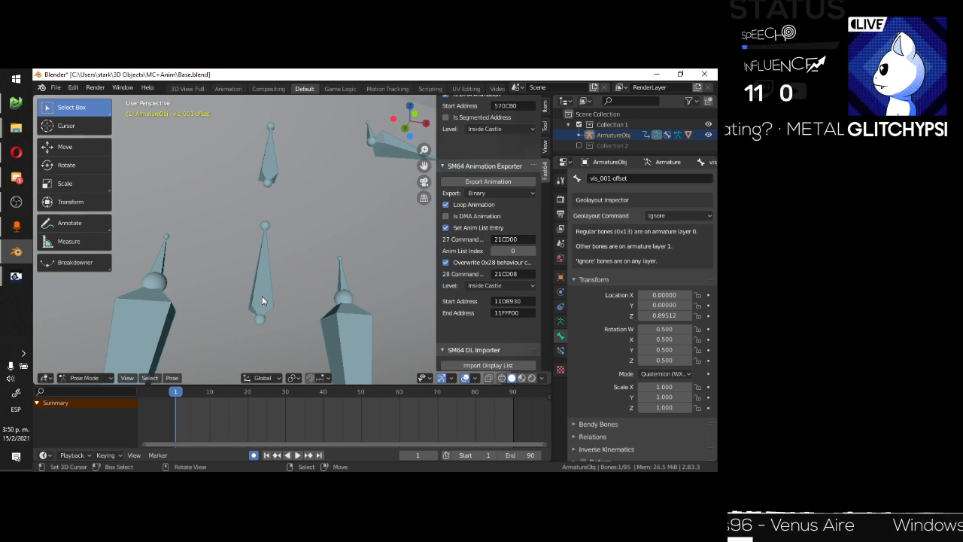
# Try moving the vis_001-offset bone along the global X axis and undo the move.
pyautogui.scroll(-5, 262, 300)
pyautogui.moveTo(261, 302); pyautogui.dragTo(286, 270, button='middle')
pyautogui.press('g')
pyautogui.press('x')
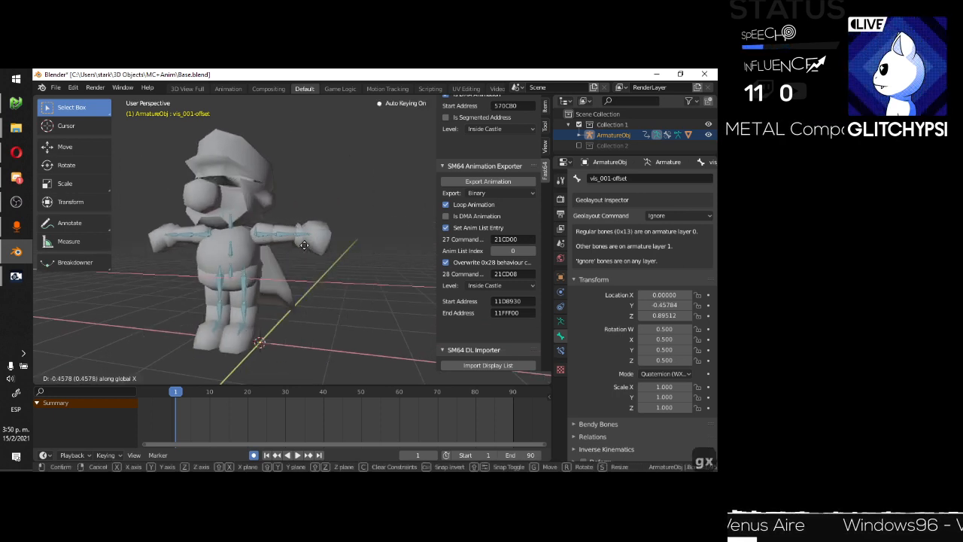
pyautogui.click(305, 246)
pyautogui.hotkey('ctrl', 'z')
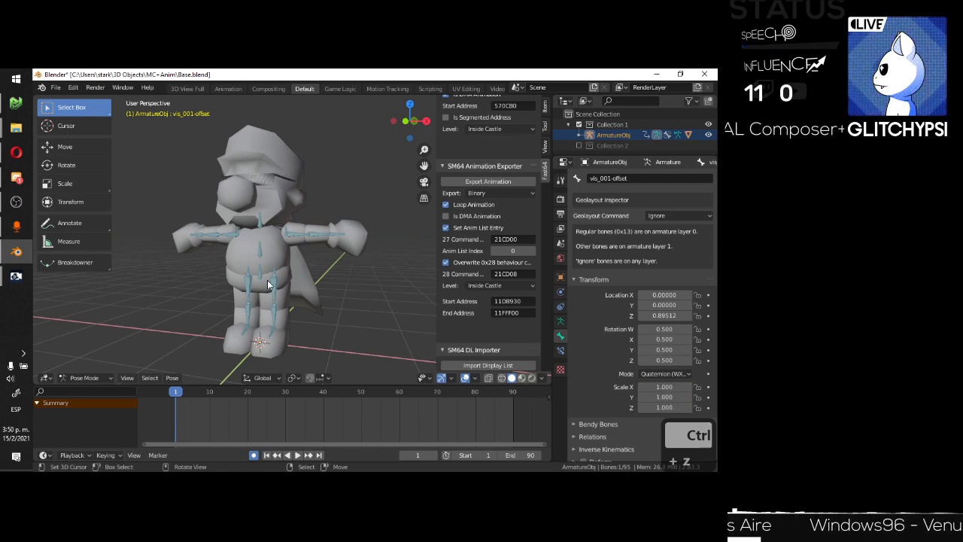
# Select the vis_000-offset bone at the character's waist and frame the whole character from the front.
pyautogui.scroll(4, 257, 279)
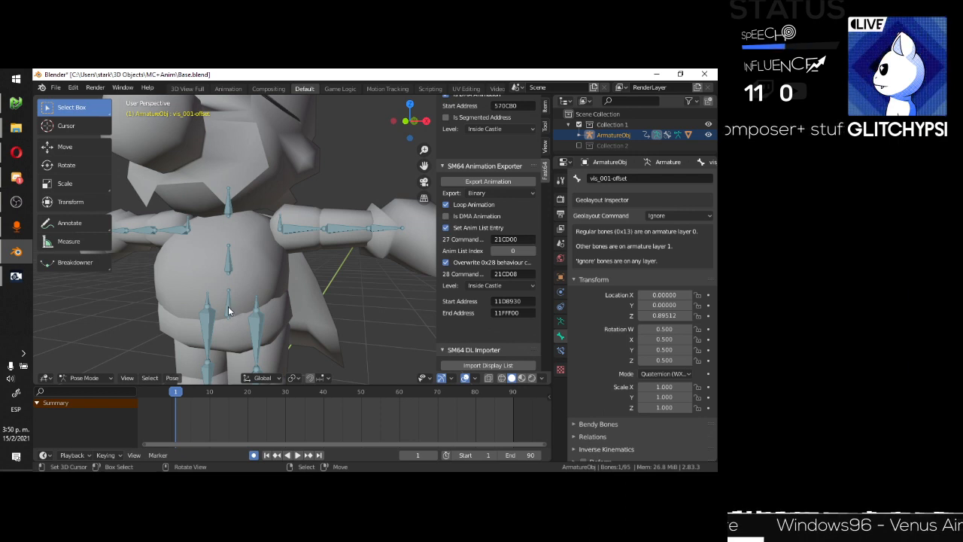
pyautogui.rightClick(229, 300)
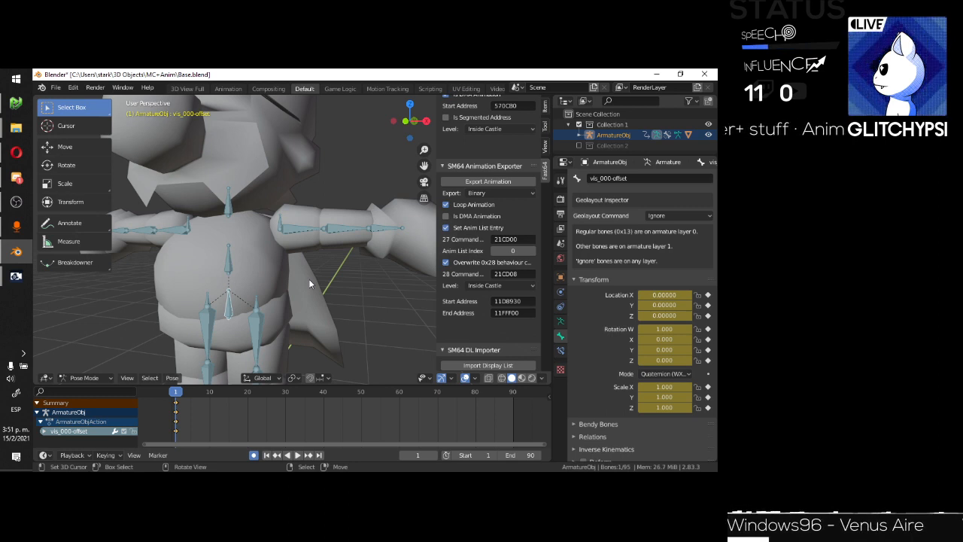
pyautogui.scroll(-5, 293, 275)
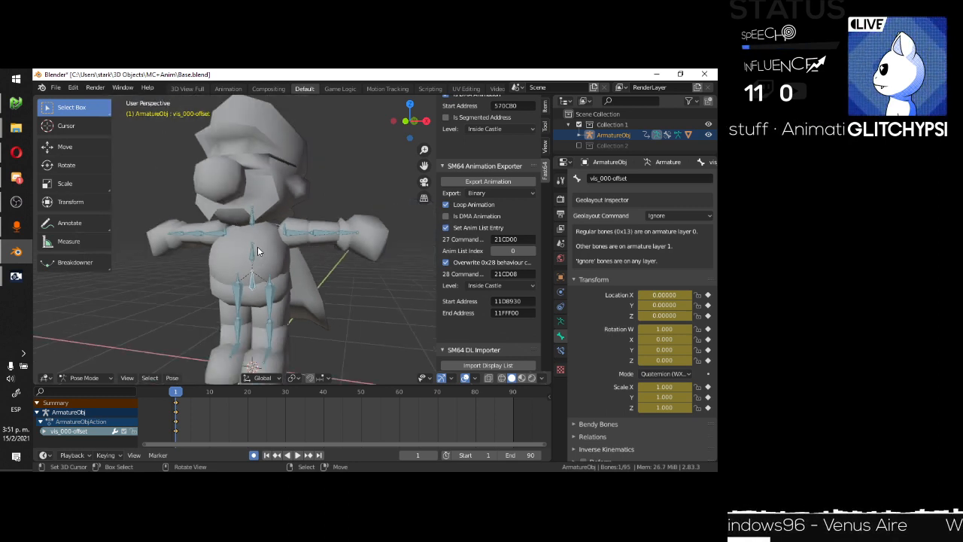
pyautogui.moveTo(257, 250); pyautogui.dragTo(272, 247, button='middle')
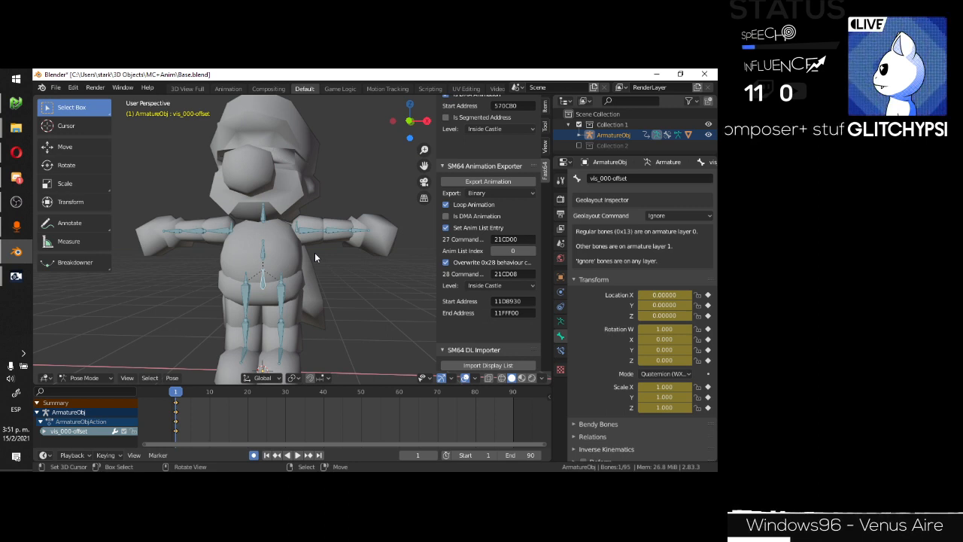
pyautogui.scroll(-3, 346, 234)
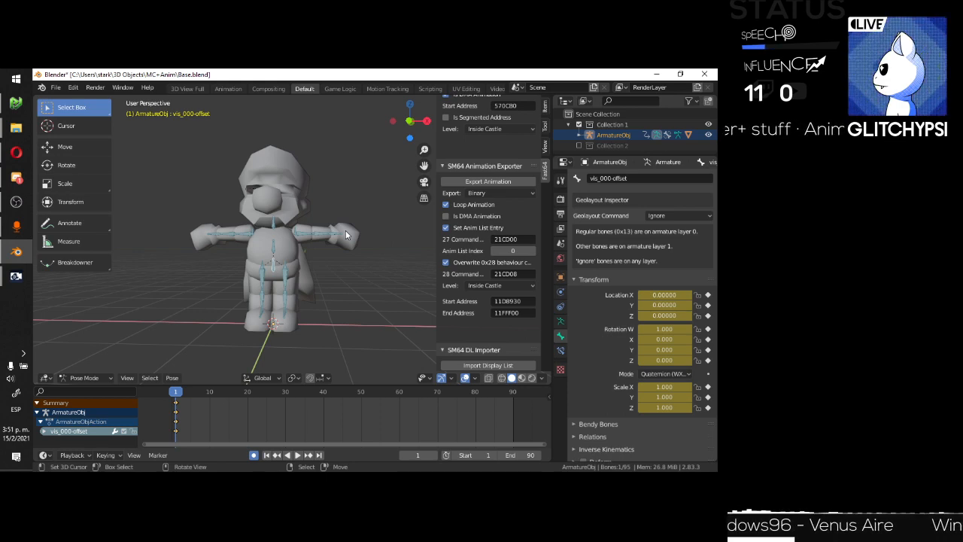
# Switch to the Opera browser and run a Google image search for "giorno giovanna pose".
pyautogui.click(16, 153)
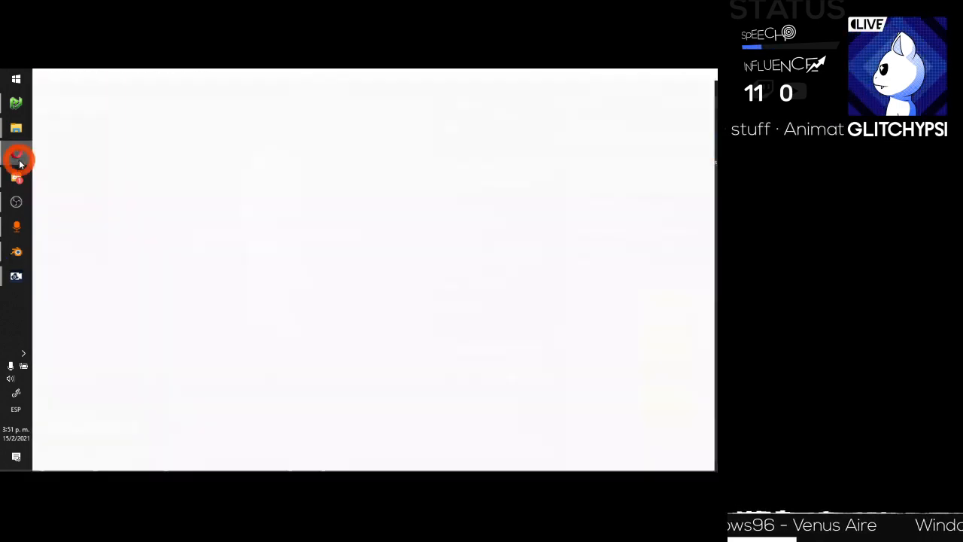
pyautogui.click(287, 77)
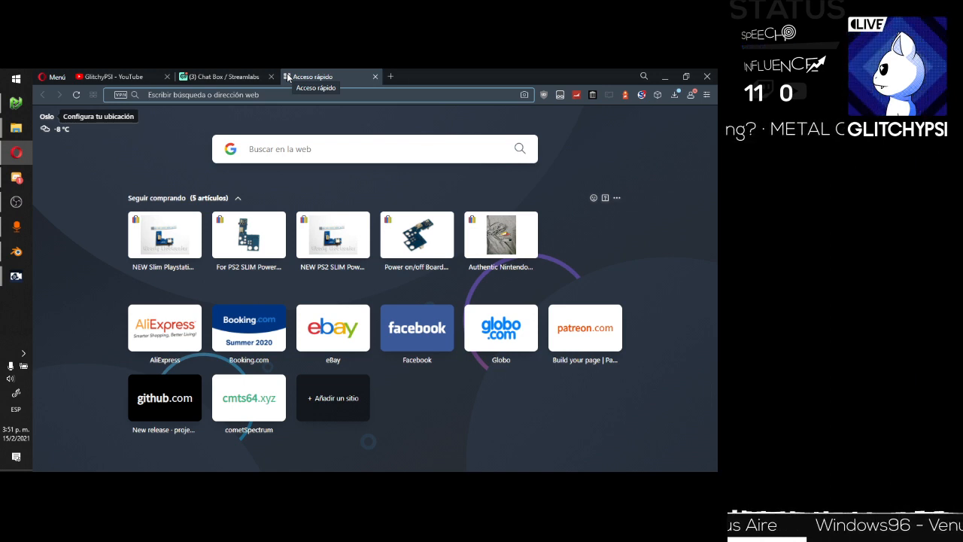
pyautogui.write('giorno giova')
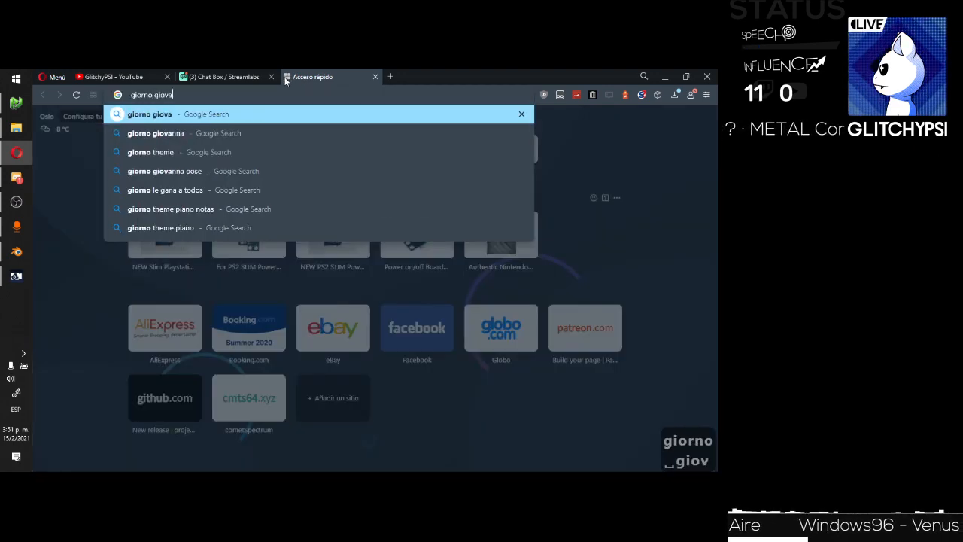
pyautogui.write('nna pose')
pyautogui.press('Return')
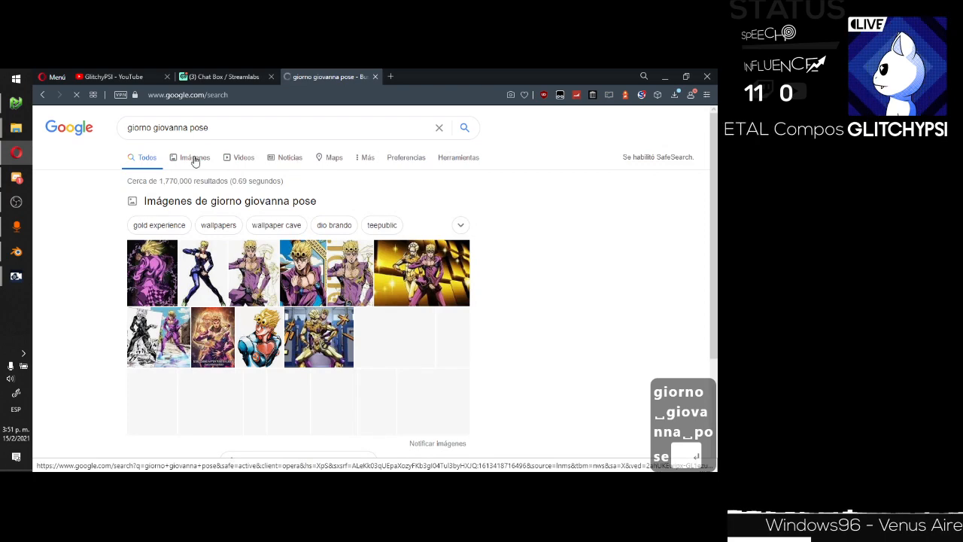
pyautogui.click(194, 160)
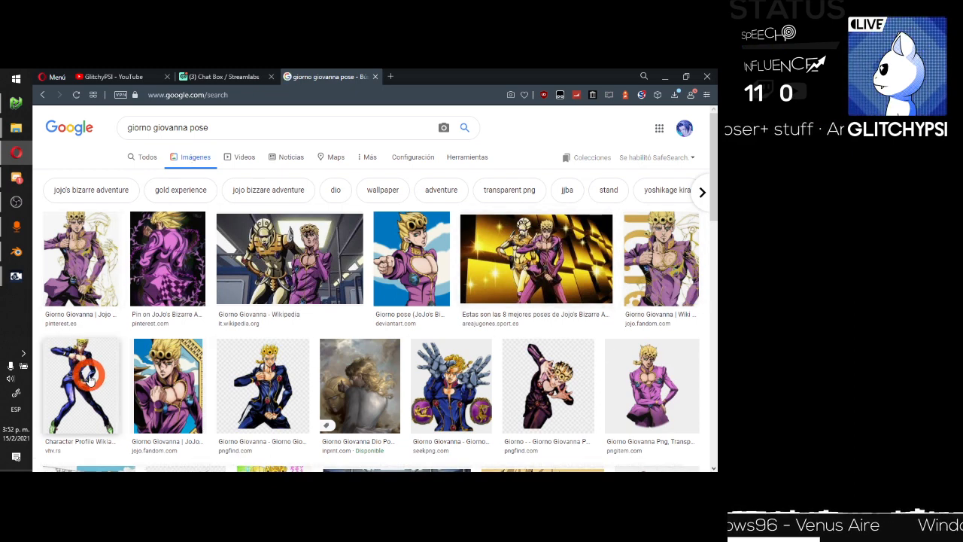
# Open the full-body Giorno pose in the dark blue suit from the image results and copy the image.
pyautogui.click(99, 394)
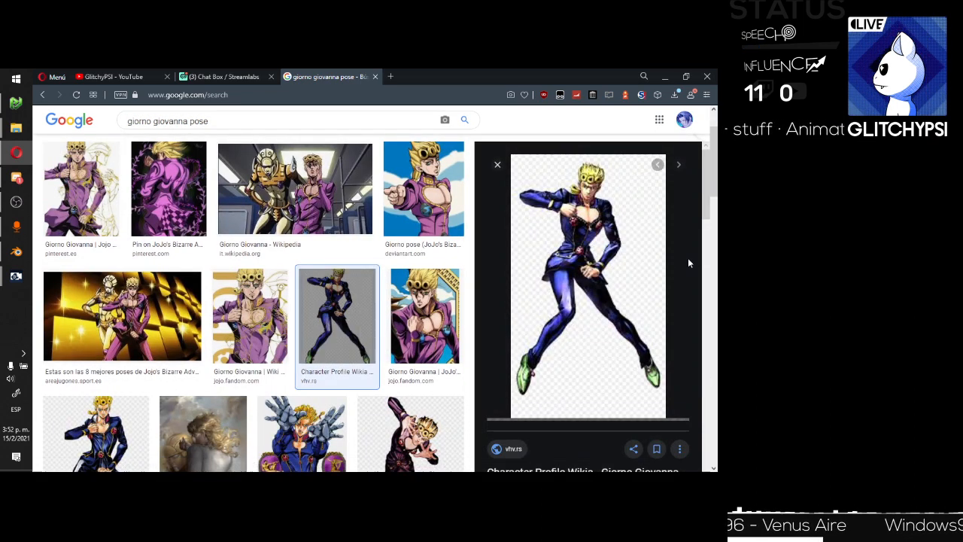
pyautogui.rightClick(625, 271)
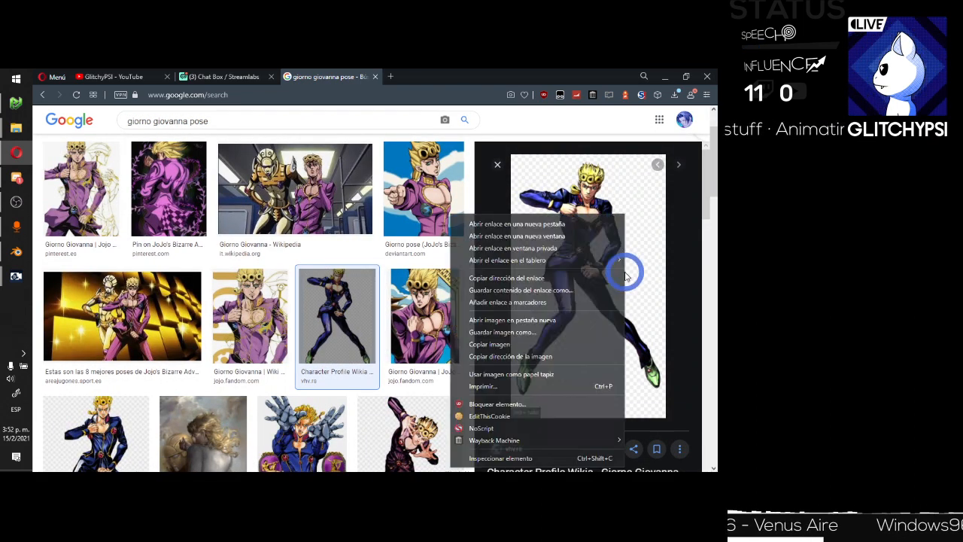
pyautogui.click(518, 344)
# Launch Paint with the mspaint command, paste the copied pose image and set the zoom to 50%.
pyautogui.press('super+r')
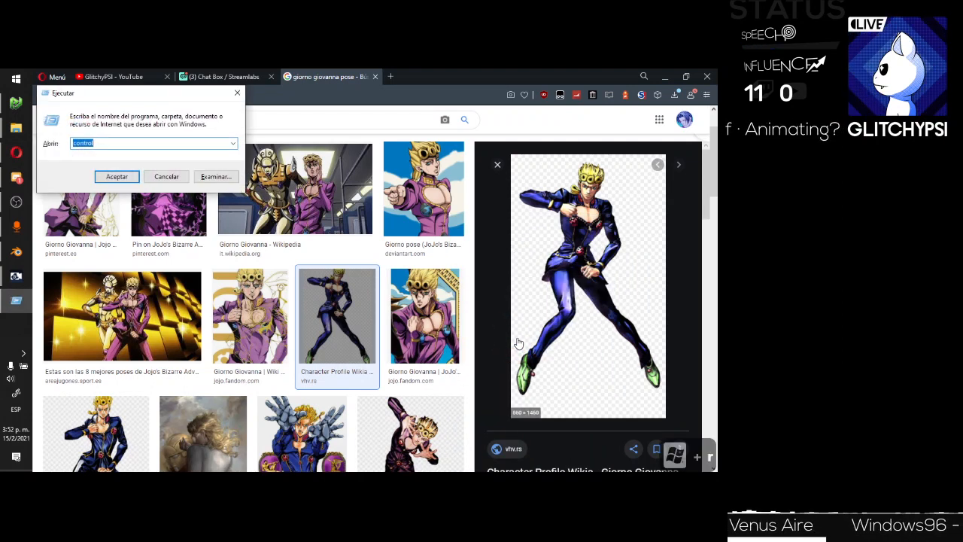
pyautogui.write('mspaint')
pyautogui.press('Return')
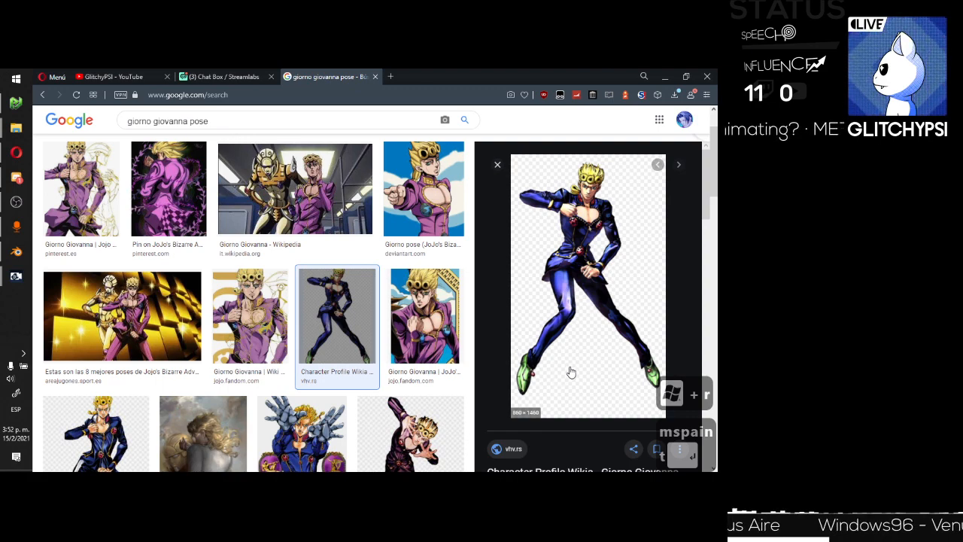
pyautogui.hotkey('ctrl', 'v')
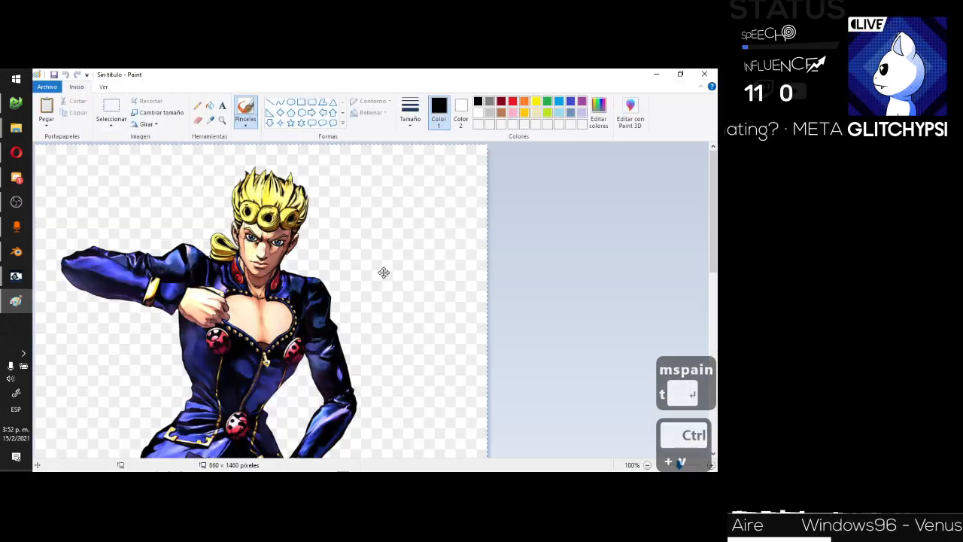
pyautogui.scroll(-5, 389, 236)
pyautogui.scroll(5, 389, 238)
pyautogui.keyDown('ctrl'); pyautogui.scroll(-2, 288, 259); pyautogui.keyUp('ctrl')
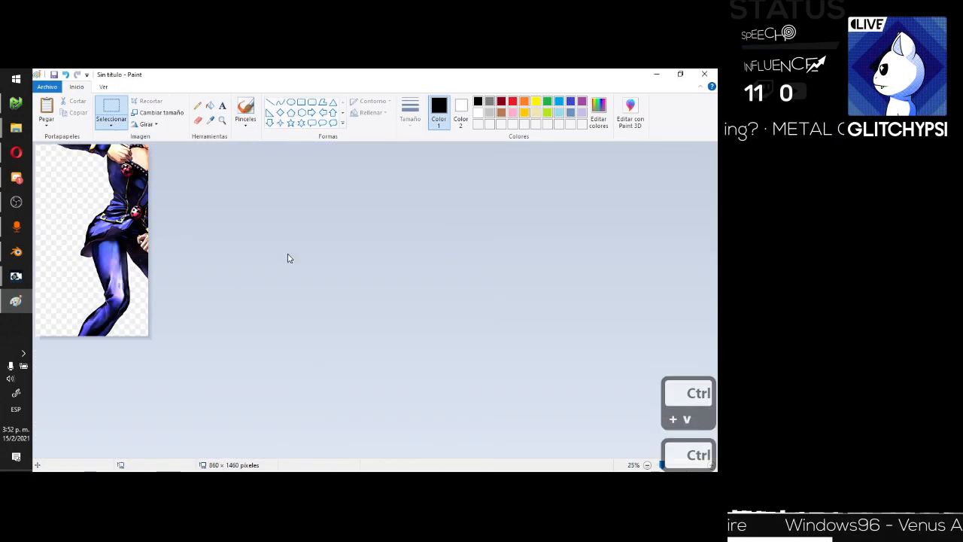
pyautogui.keyDown('ctrl'); pyautogui.scroll(1, 286, 258); pyautogui.keyUp('ctrl')
pyautogui.scroll(-3, 287, 258)
pyautogui.scroll(3, 287, 258)
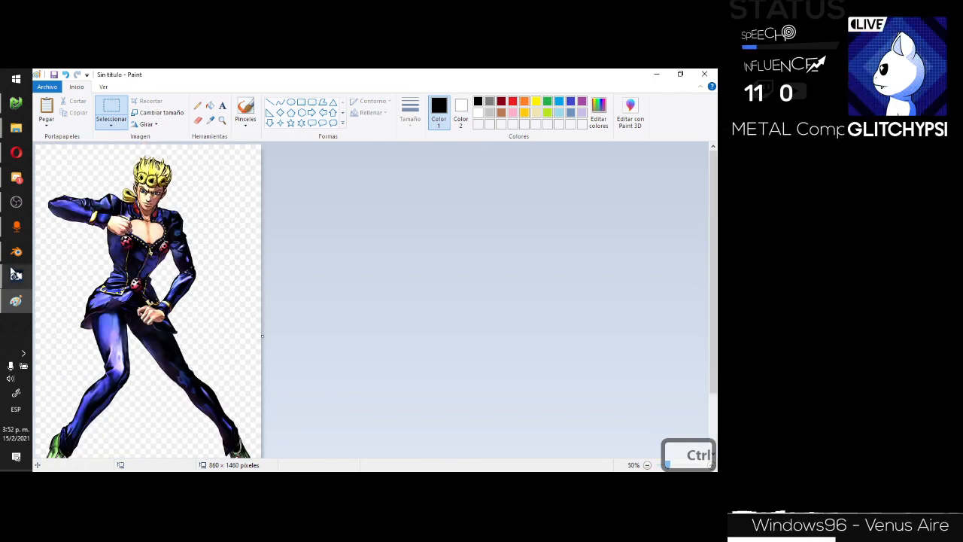
# Tile Paint and Blender side by side and widen Blender's 3D viewport.
pyautogui.moveTo(598, 75)
pyautogui.mouseDown()
pyautogui.moveTo(599, 145)
pyautogui.moveTo(717, 196)
pyautogui.mouseUp()
pyautogui.click(239, 141)
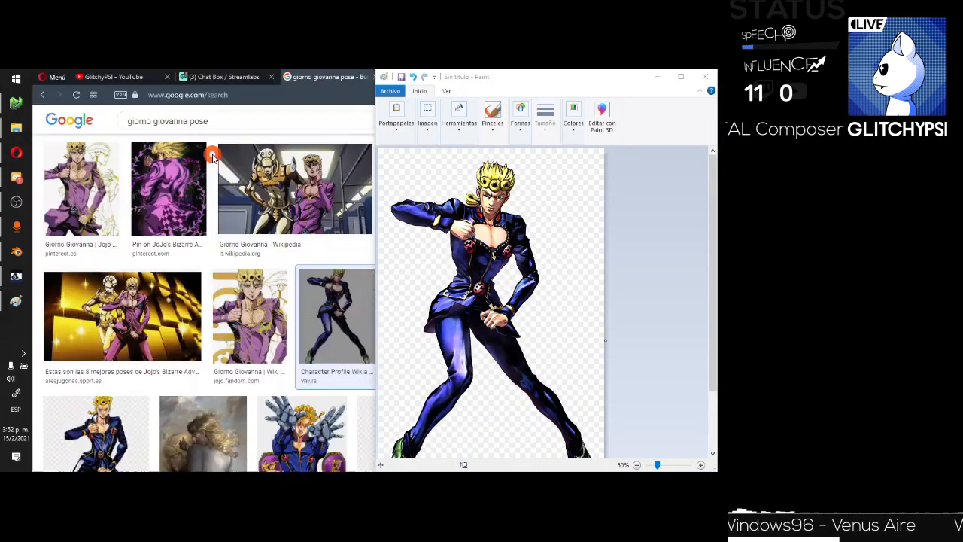
pyautogui.moveTo(175, 203); pyautogui.dragTo(292, 198)
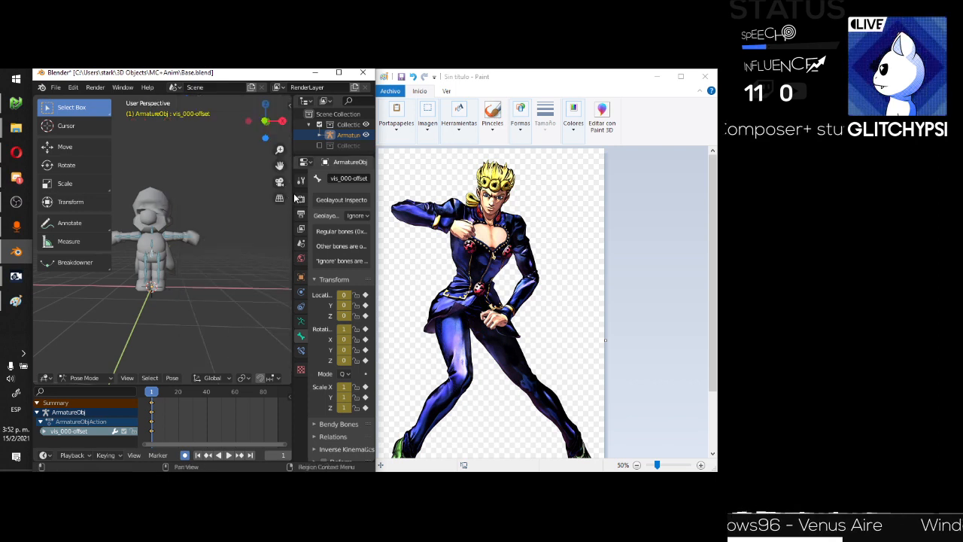
# Hide the viewport's tool shelf, select all bones of the Mario armature and insert keyframes for them at frame 1.
pyautogui.keyDown('shift'); pyautogui.moveTo(184, 232); pyautogui.dragTo(211, 227, button='middle'); pyautogui.keyUp('shift')
pyautogui.scroll(3, 226, 226)
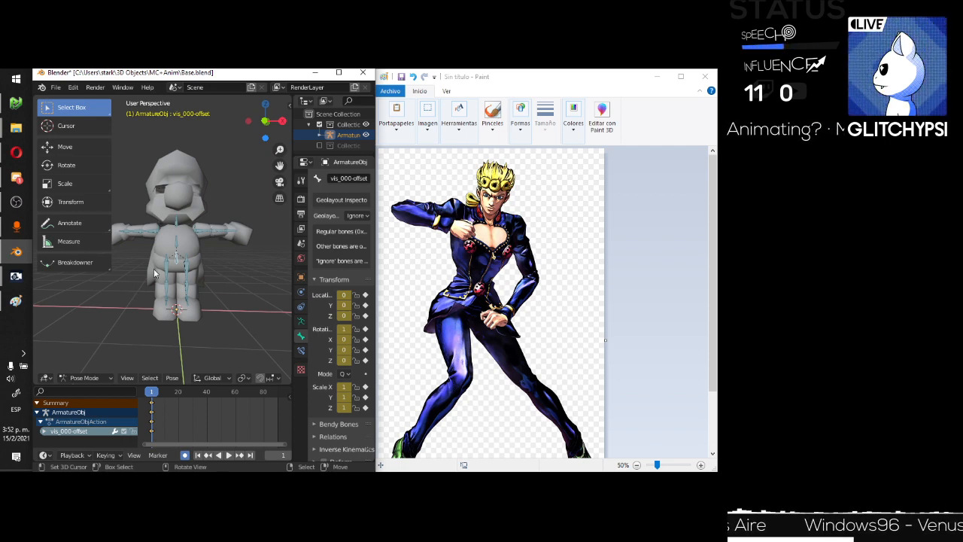
pyautogui.press('t')
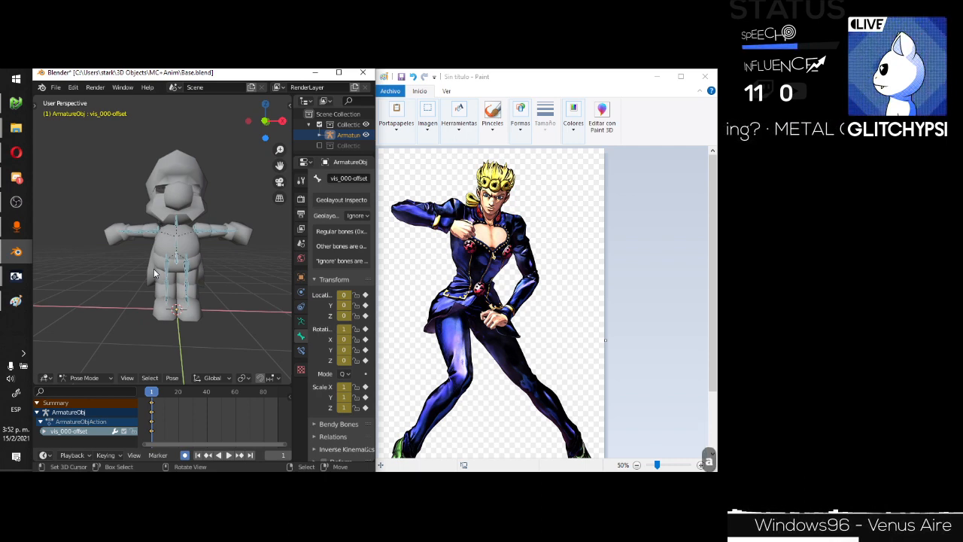
pyautogui.press('i')
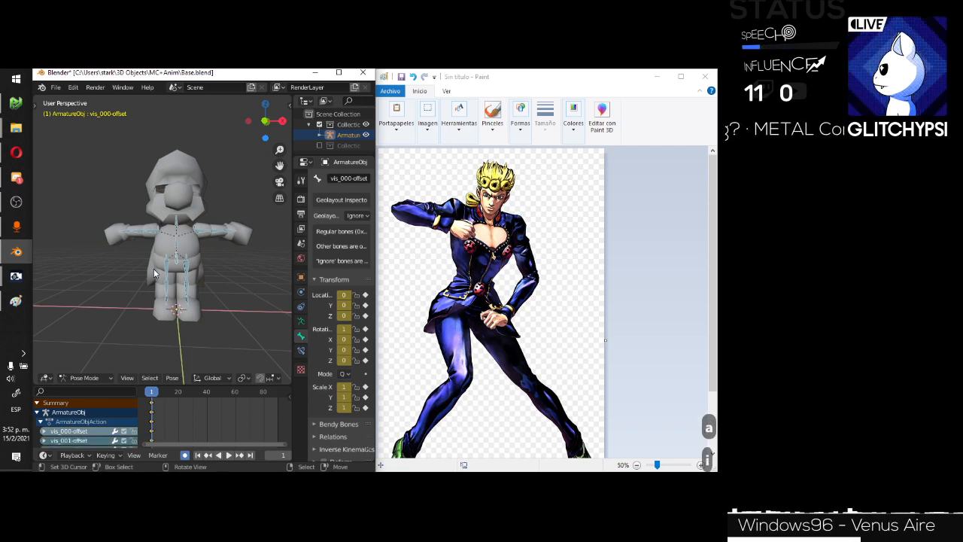
pyautogui.scroll(-2, 160, 417)
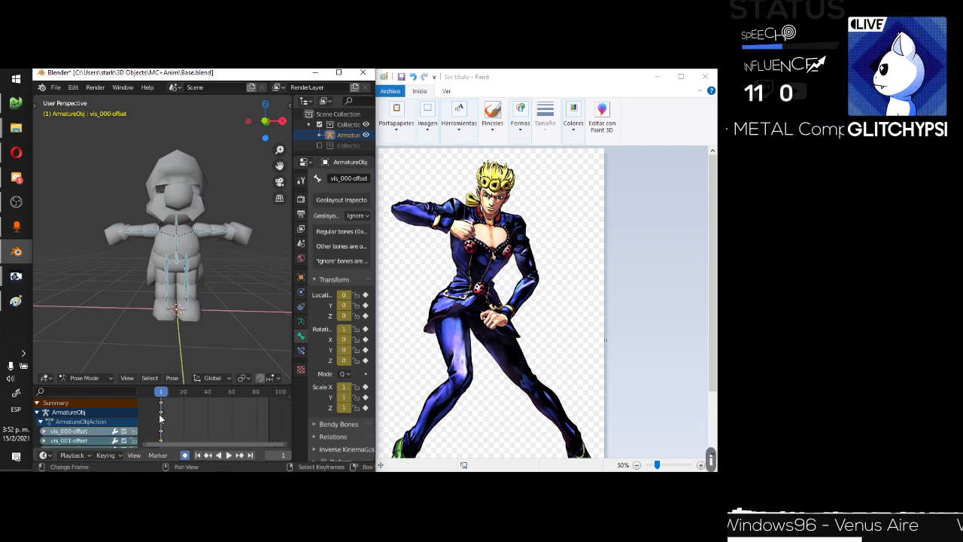
pyautogui.moveTo(172, 422)
pyautogui.mouseDown(button='middle')
pyautogui.moveTo(173, 399)
pyautogui.moveTo(176, 436)
pyautogui.moveTo(172, 415)
pyautogui.moveTo(176, 421)
pyautogui.mouseUp(button='middle')
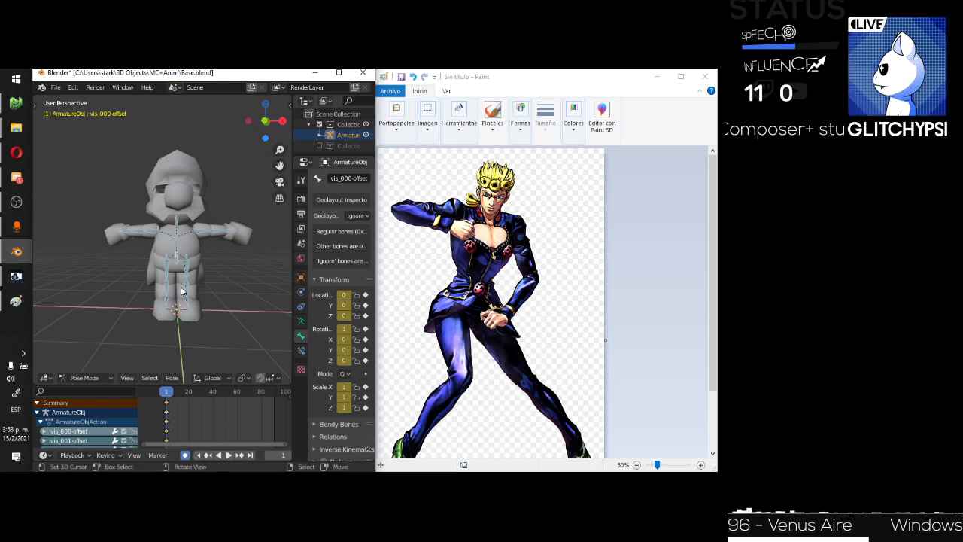
# Select the vis_001-offset waist bone and rotate it about 13.8° around the global Y axis to tilt the body.
pyautogui.scroll(4, 204, 197)
pyautogui.scroll(-2, 203, 197)
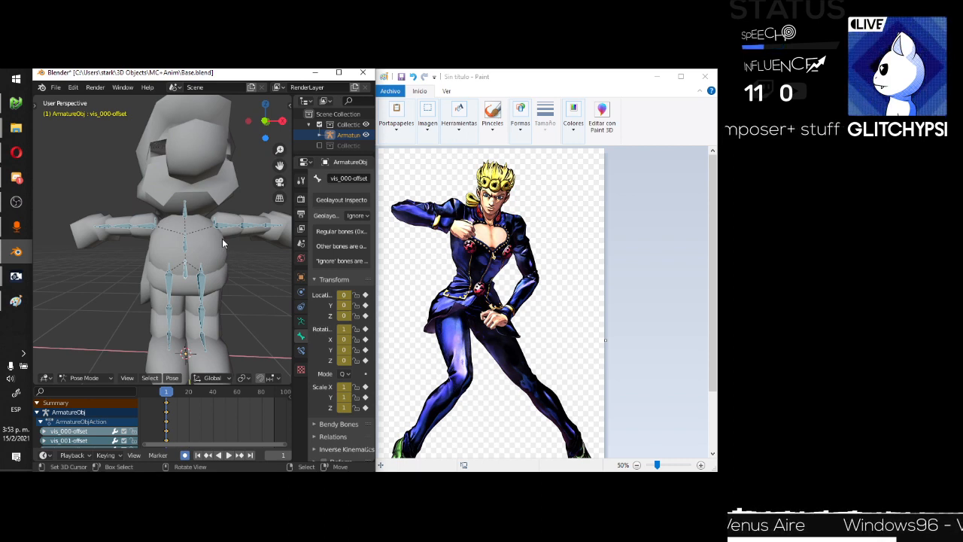
pyautogui.keyDown('shift'); pyautogui.moveTo(222, 238); pyautogui.dragTo(214, 217, button='middle'); pyautogui.keyUp('shift')
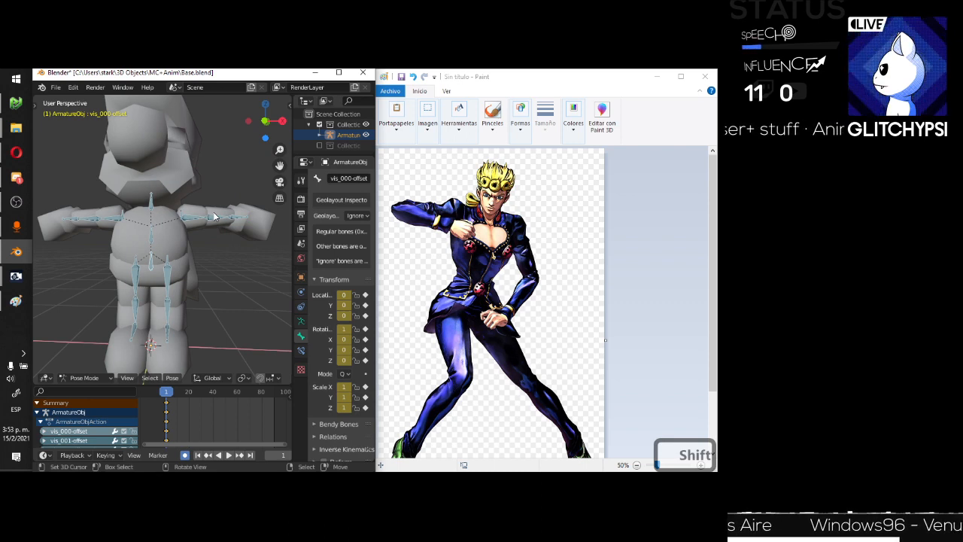
pyautogui.click(152, 266)
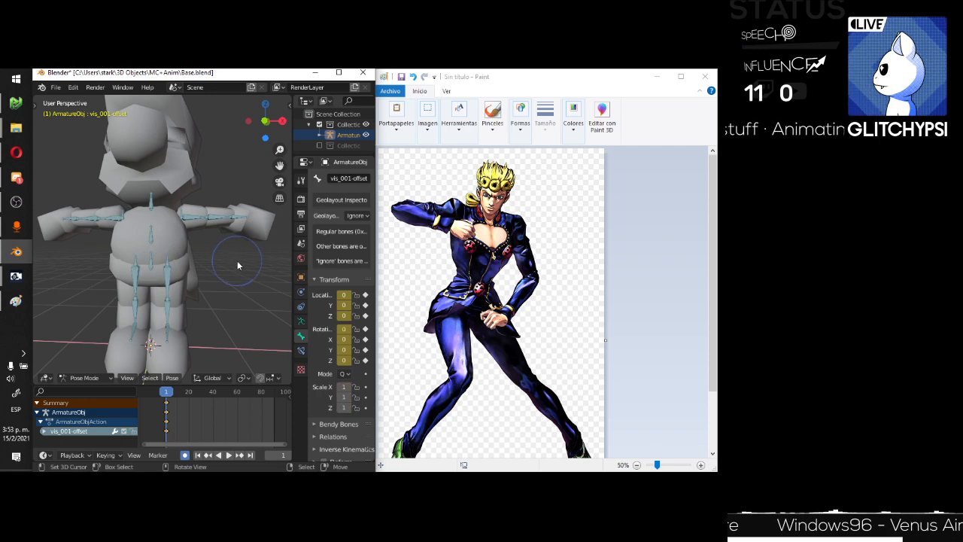
pyautogui.press('g')
pyautogui.press('z')
pyautogui.press('x')
pyautogui.press('x')
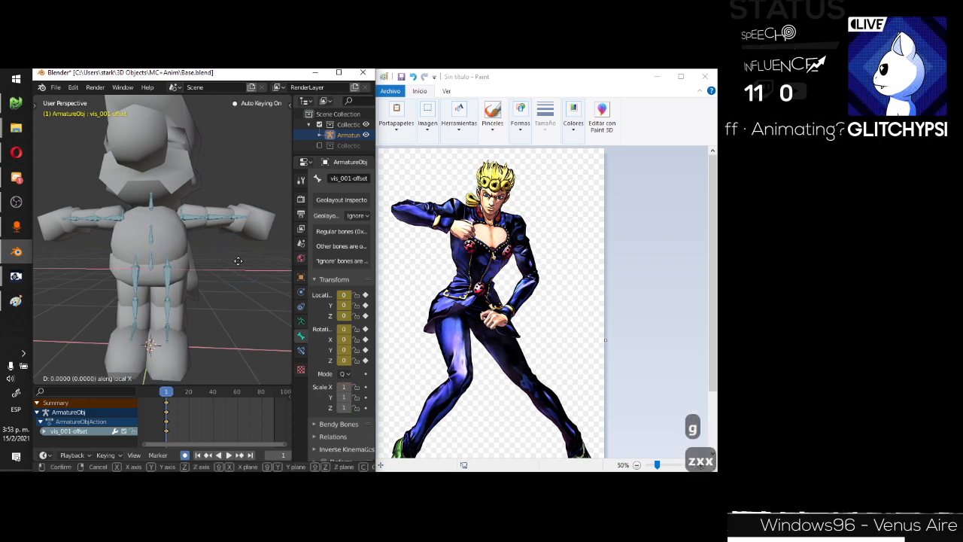
pyautogui.press('t')
pyautogui.press('y')
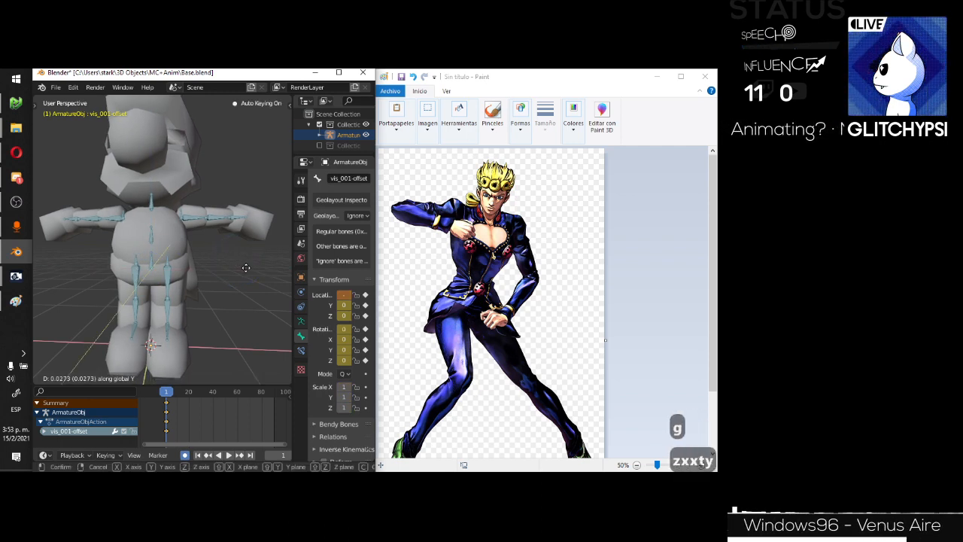
pyautogui.press('r')
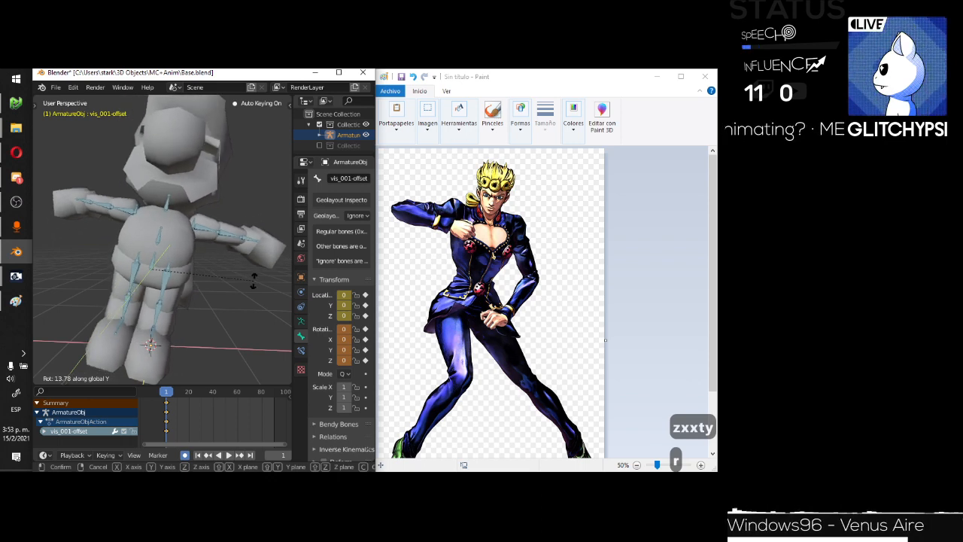
pyautogui.click(252, 280)
# Select the vis_000-offset.009 thigh bone and rotate it around the global Y axis to swing the leg outward.
pyautogui.moveTo(252, 281); pyautogui.dragTo(193, 261, button='middle')
pyautogui.scroll(3, 188, 253)
pyautogui.rightClick(183, 248)
pyautogui.scroll(-3, 517, 339)
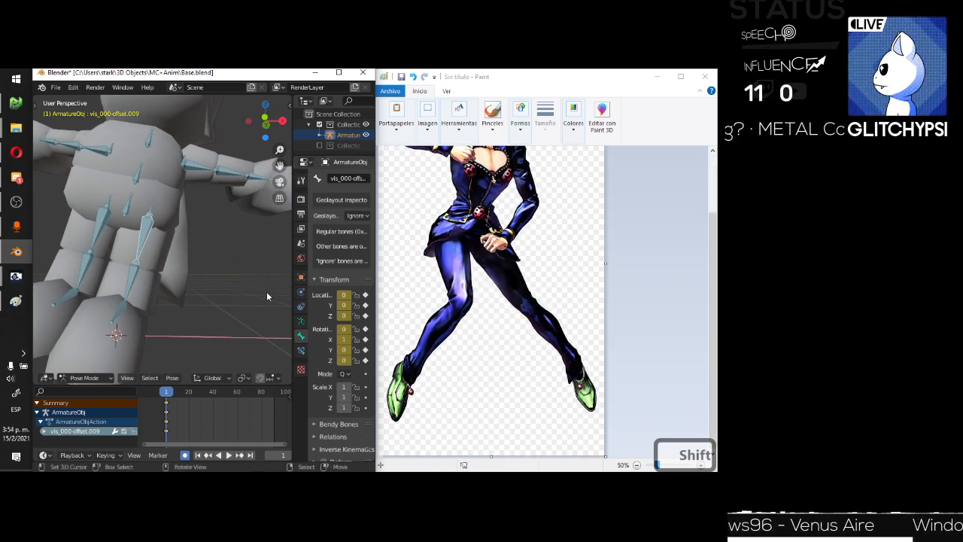
pyautogui.press('g')
pyautogui.press('x')
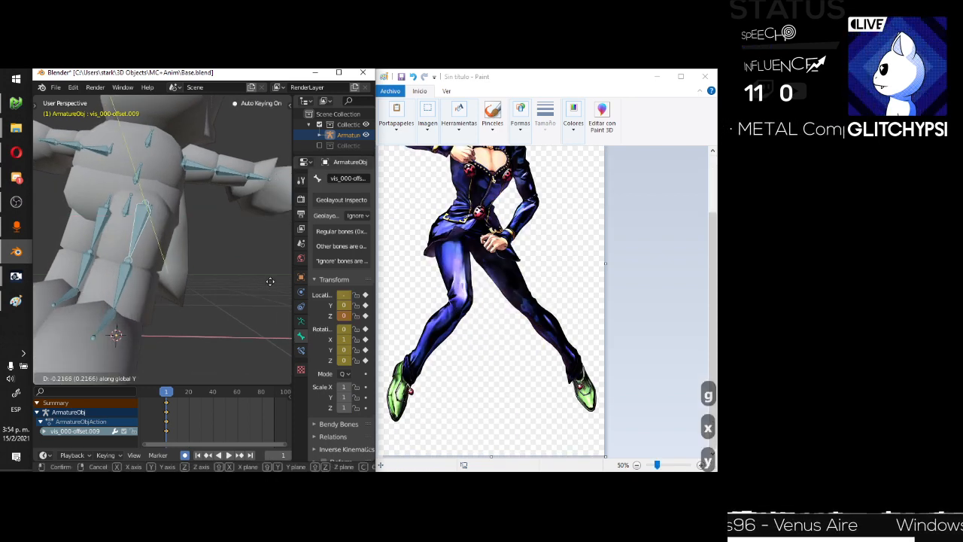
pyautogui.press('r')
pyautogui.press('y')
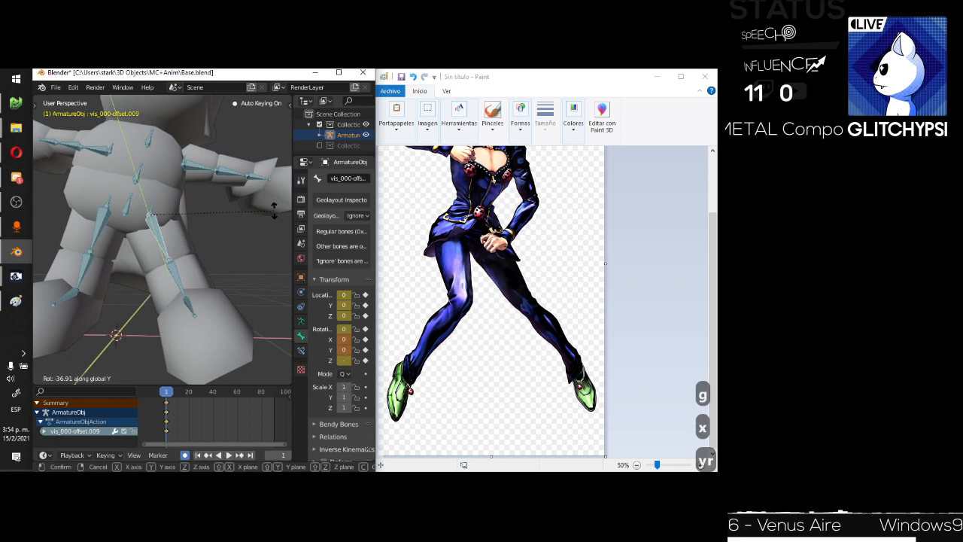
pyautogui.click(262, 252)
# Rotate the vis_000-offset.009 thigh and the shin below it around the global X axis to bend the leg.
pyautogui.moveTo(263, 251); pyautogui.dragTo(186, 241, button='middle')
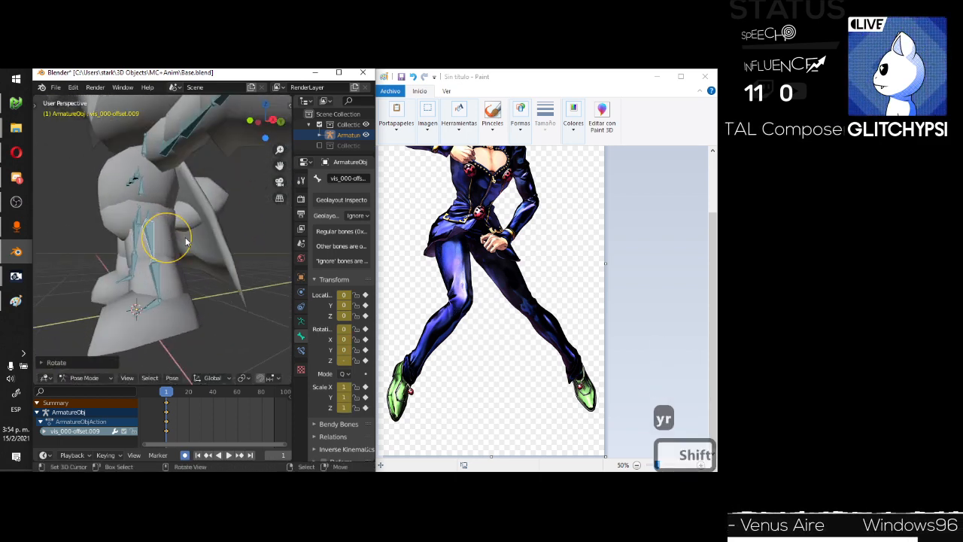
pyautogui.press('r')
pyautogui.click(132, 271)
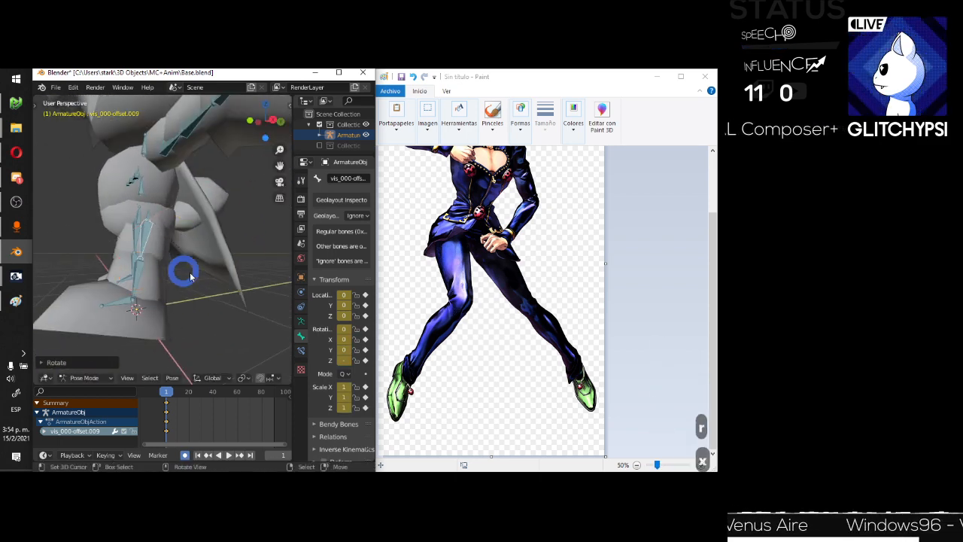
pyautogui.press('r')
pyautogui.press('x')
pyautogui.click(221, 259)
# Rotate the vis_000-offset.011 foot bone around the global X axis so the toes point downward.
pyautogui.click(129, 311)
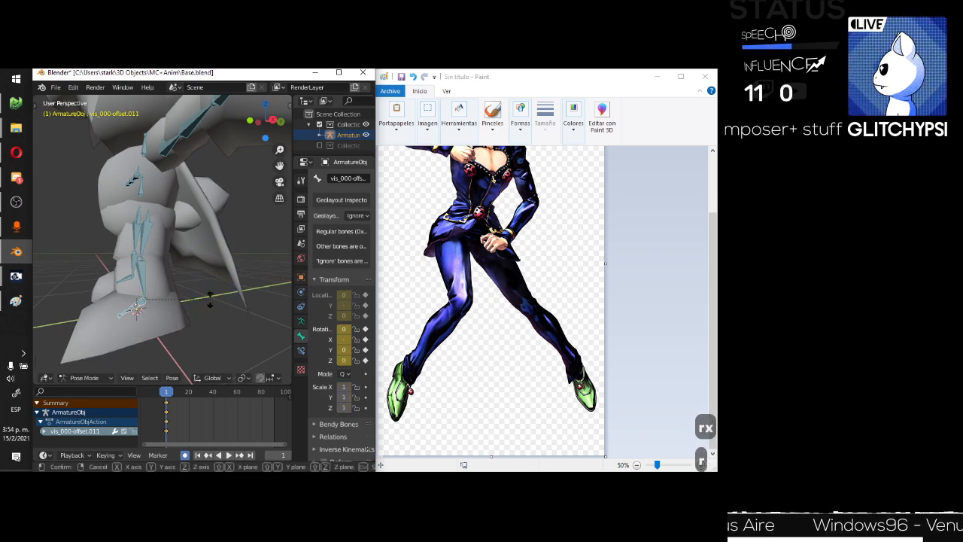
pyautogui.press('r')
pyautogui.press('x')
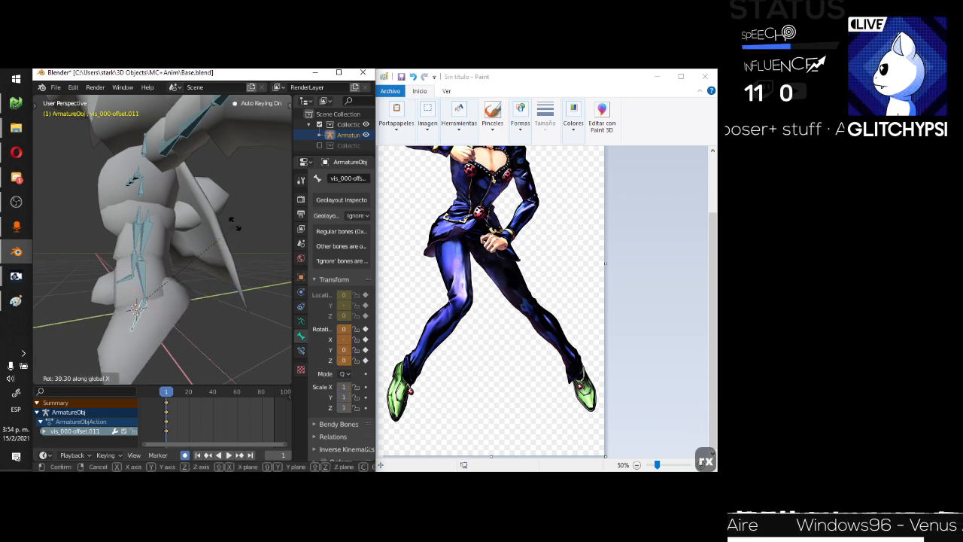
pyautogui.click(183, 248)
# Select the other leg's thigh bone, vis_000-offset.012, and rotate it around the global Z axis.
pyautogui.moveTo(183, 248); pyautogui.dragTo(255, 254, button='middle')
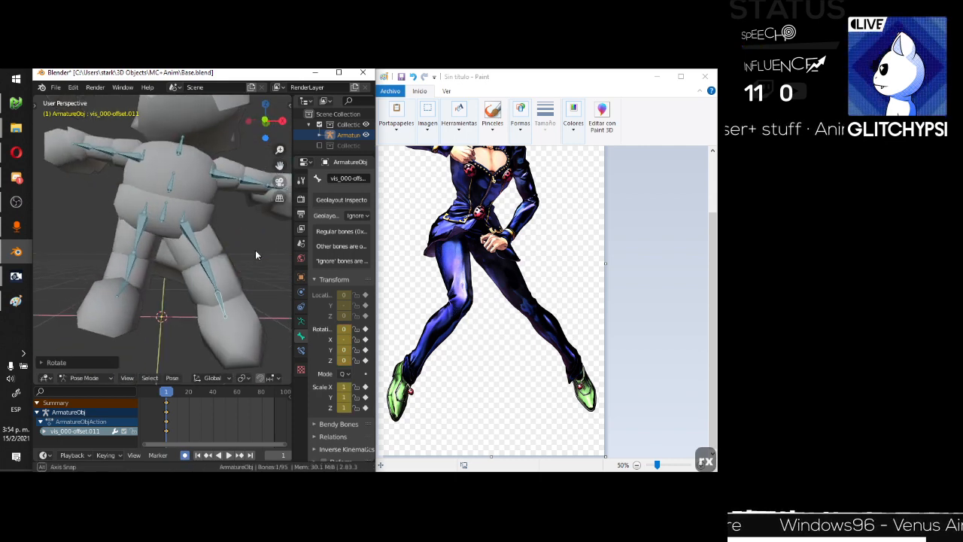
pyautogui.moveTo(187, 250)
pyautogui.keyDown('shift'); pyautogui.mouseDown(button='middle')
pyautogui.moveTo(189, 270)
pyautogui.moveTo(177, 245)
pyautogui.mouseUp(button='middle'); pyautogui.keyUp('shift')
pyautogui.scroll(-2, 184, 251)
pyautogui.scroll(3, 154, 273)
pyautogui.rightClick(176, 222)
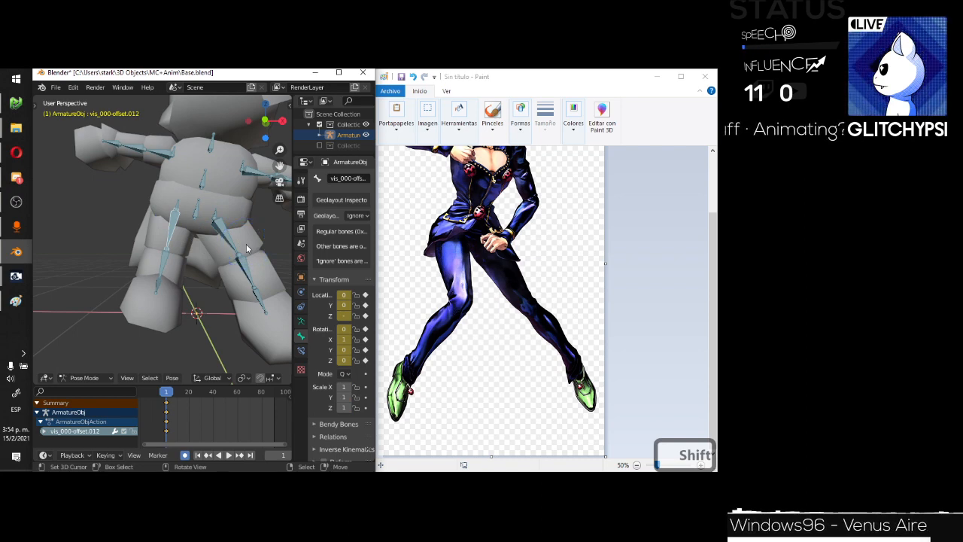
pyautogui.press('r')
pyautogui.press('z')
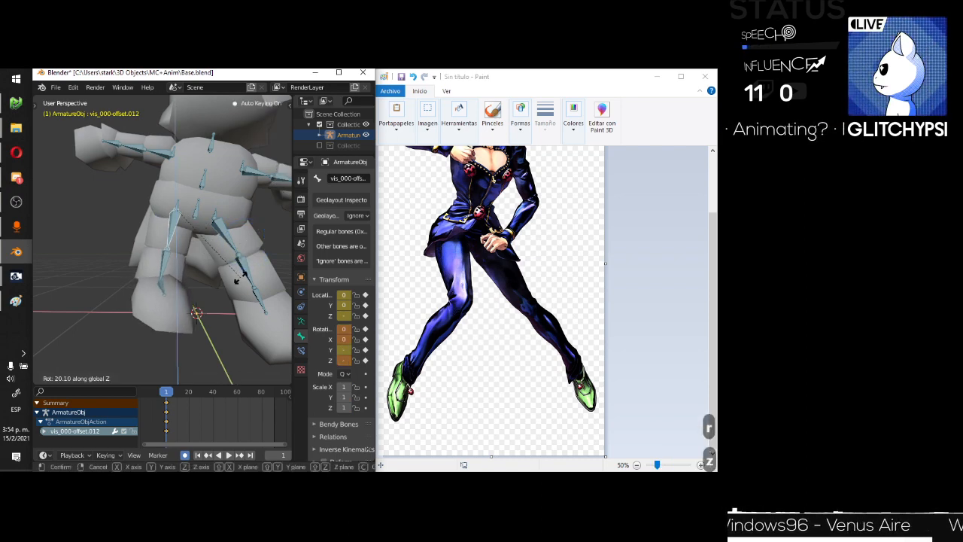
pyautogui.click(200, 253)
# Rotate the vis_000-offset.012 thigh and the vis_000-offset.013 shin around the global X axis to bend the knee.
pyautogui.moveTo(200, 253)
pyautogui.mouseDown(button='middle')
pyautogui.moveTo(252, 256)
pyautogui.moveTo(218, 260)
pyautogui.mouseUp(button='middle')
pyautogui.click(248, 267)
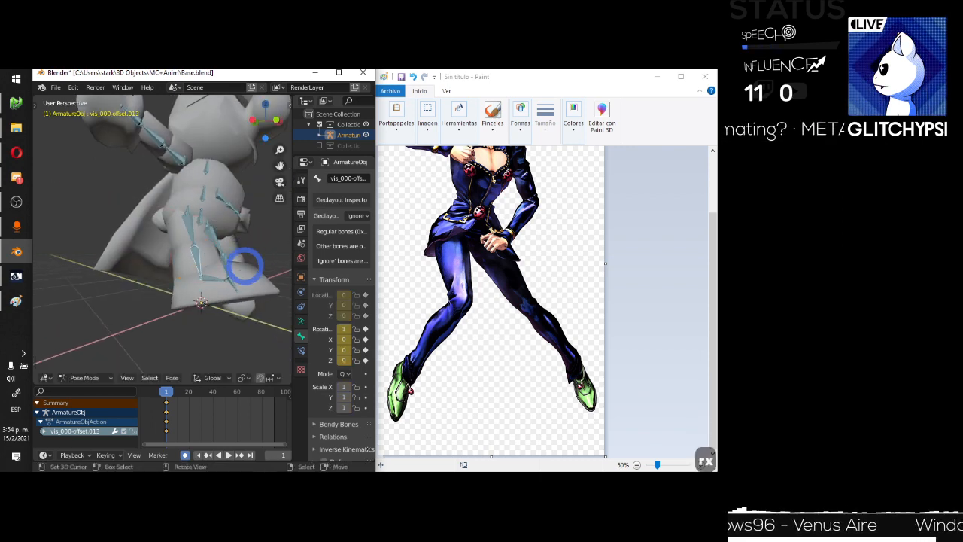
pyautogui.press('r')
pyautogui.press('x')
pyautogui.click(224, 302)
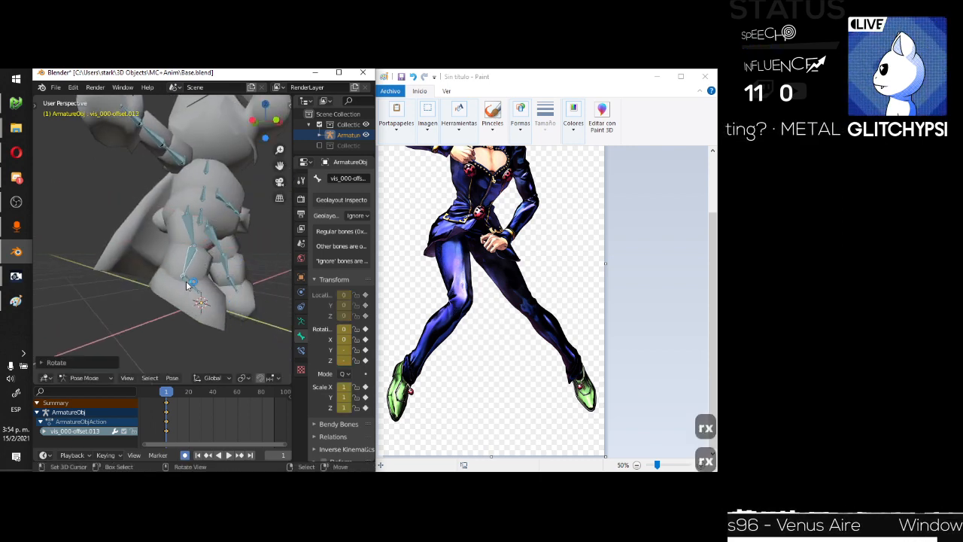
# Rotate the vis_000-offset.014 foot bone around the global X axis to point the toes downward.
pyautogui.click(189, 285)
pyautogui.press('r')
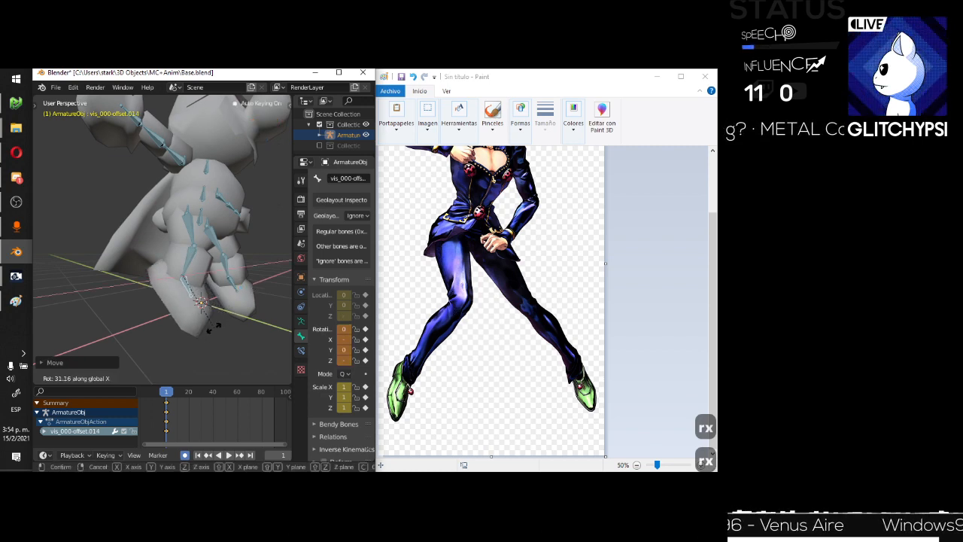
pyautogui.click(162, 302)
# Rotate the vis_000-offset.012 thigh bone around the global Z axis to turn the leg outward.
pyautogui.moveTo(162, 302); pyautogui.dragTo(175, 226, button='middle')
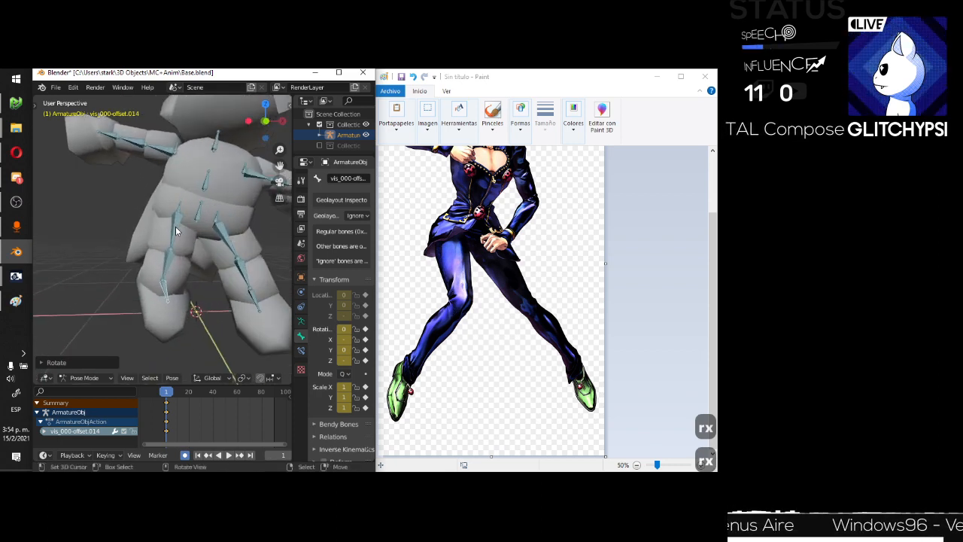
pyautogui.click(175, 227)
pyautogui.press('r')
pyautogui.press('z')
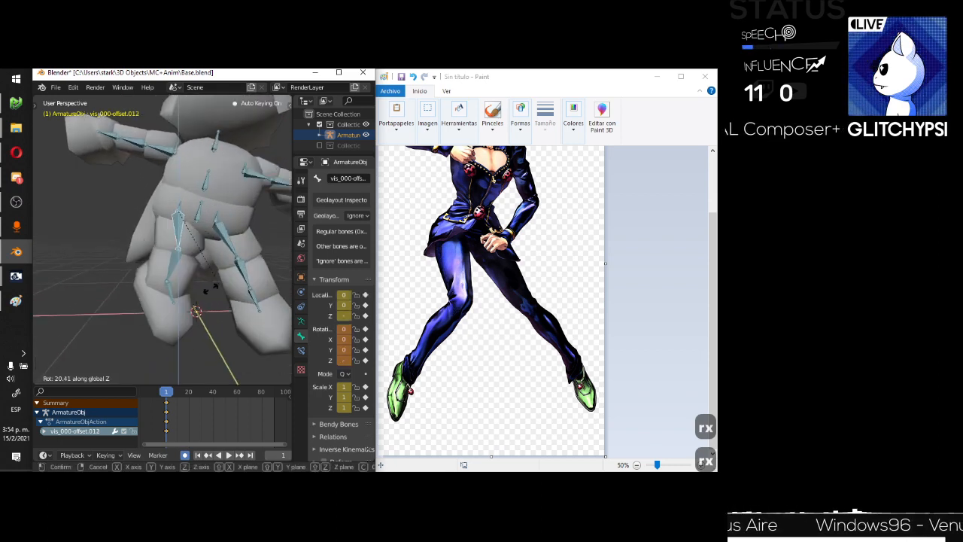
pyautogui.click(198, 286)
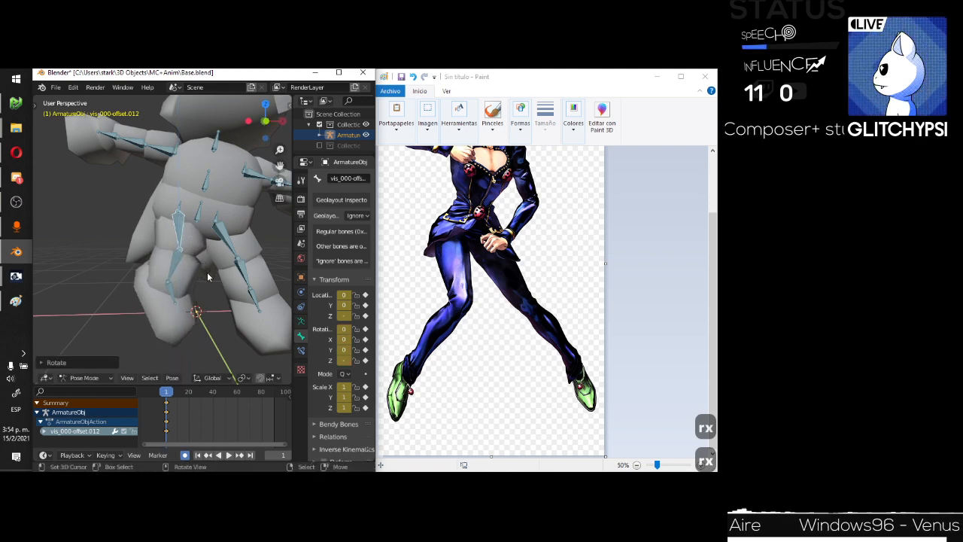
pyautogui.moveTo(198, 286); pyautogui.dragTo(208, 263, button='middle')
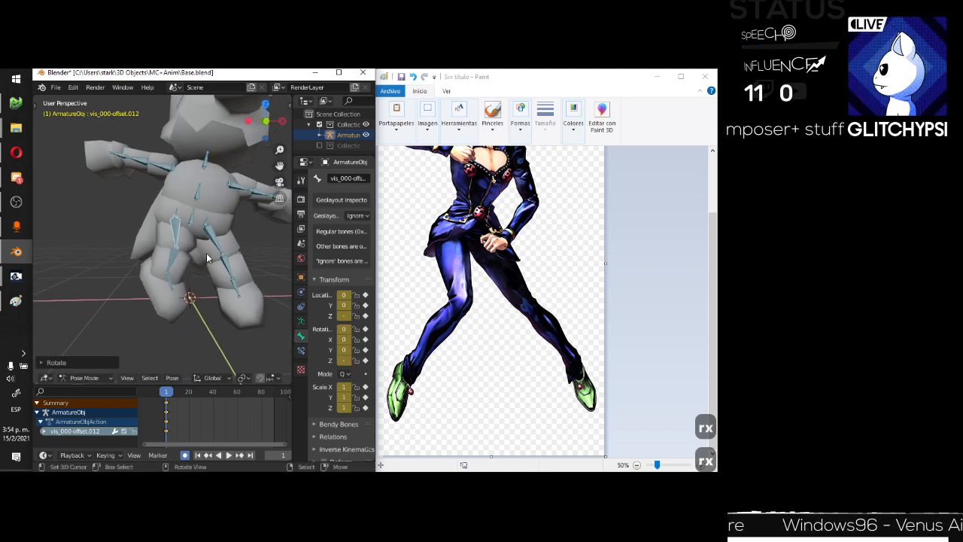
# Examine the leg pose from the front view and compare it with the full figure in the Paint reference.
pyautogui.press('KP_1')
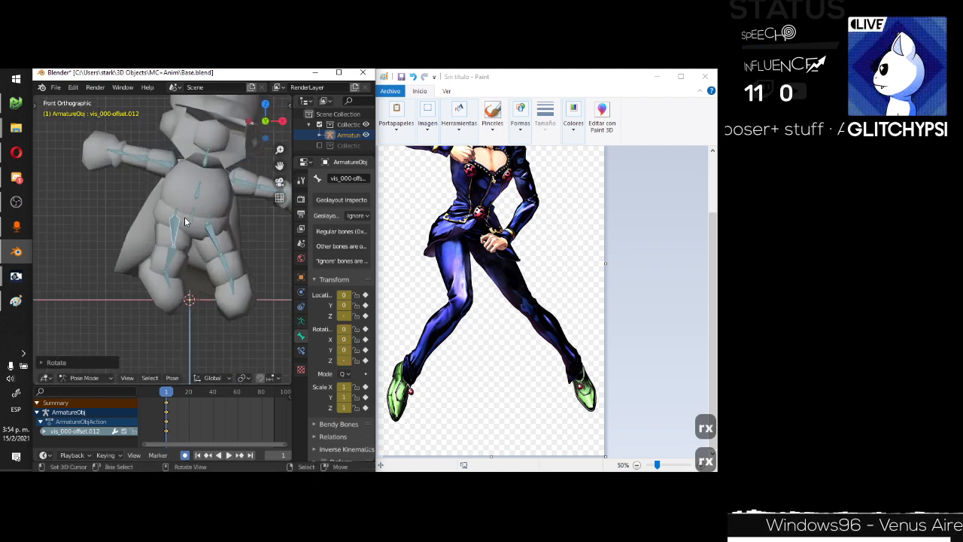
pyautogui.scroll(1, 186, 221)
pyautogui.scroll(1, 216, 233)
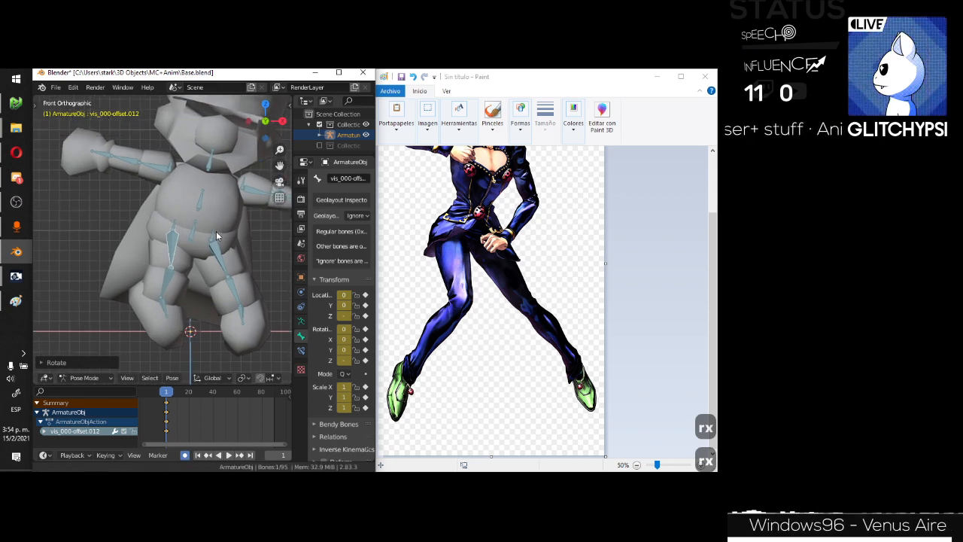
pyautogui.hotkey('shift', 'z')
pyautogui.hotkey('shift', 'z')
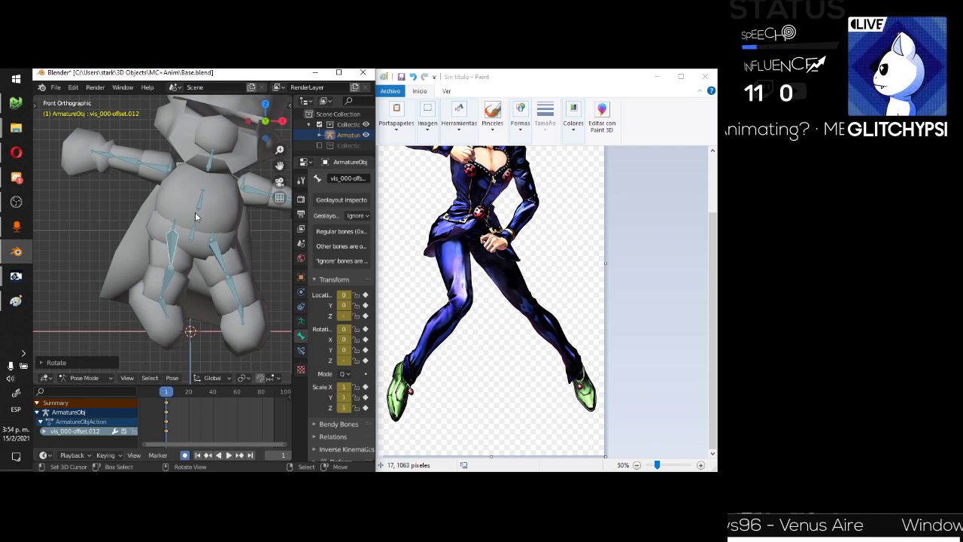
pyautogui.hotkey('ctrl', 'z')
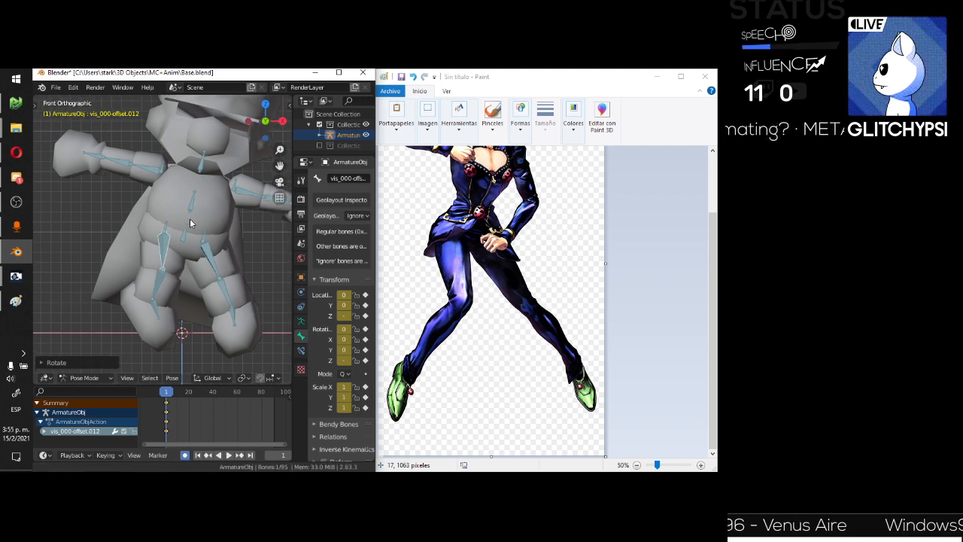
pyautogui.keyDown('shift'); pyautogui.moveTo(190, 223); pyautogui.dragTo(191, 239, button='middle'); pyautogui.keyUp('shift')
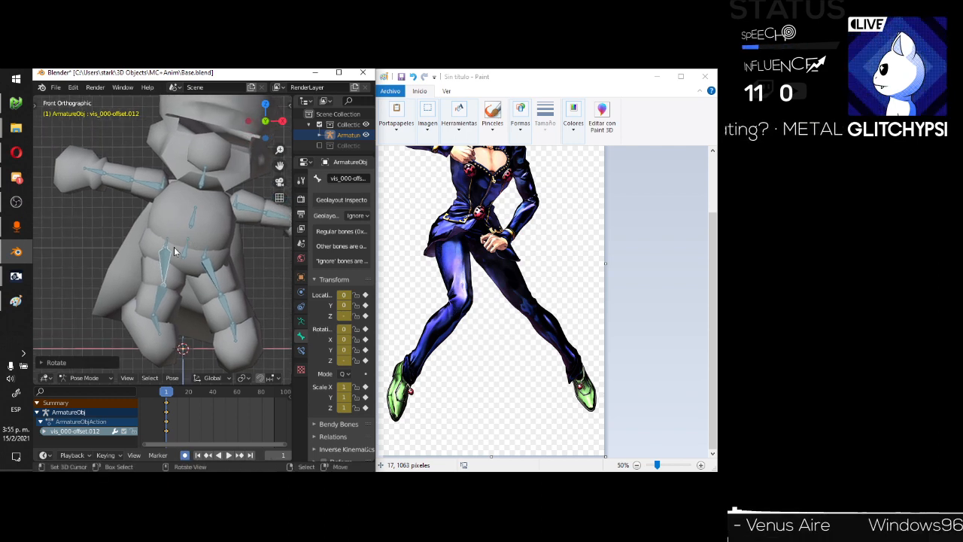
pyautogui.scroll(1, 174, 251)
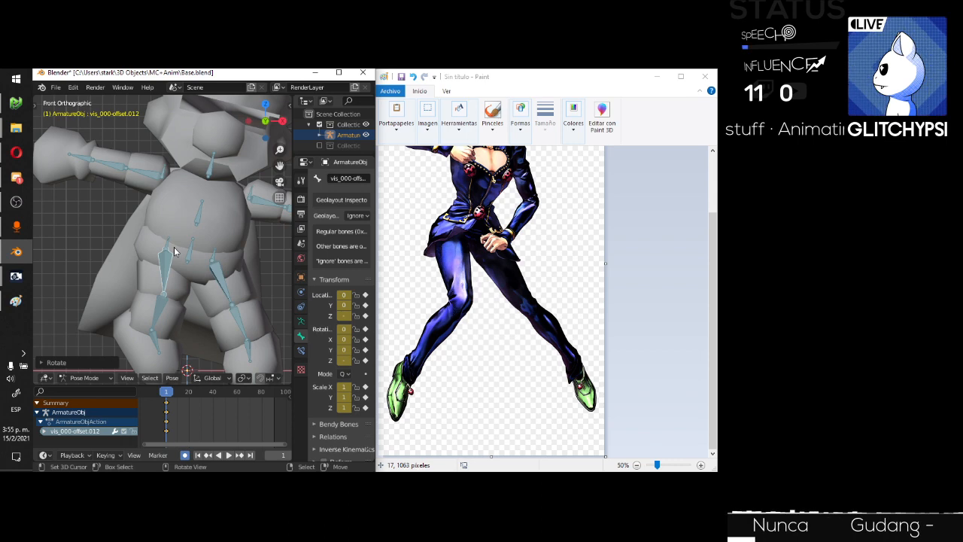
pyautogui.scroll(-1, 174, 251)
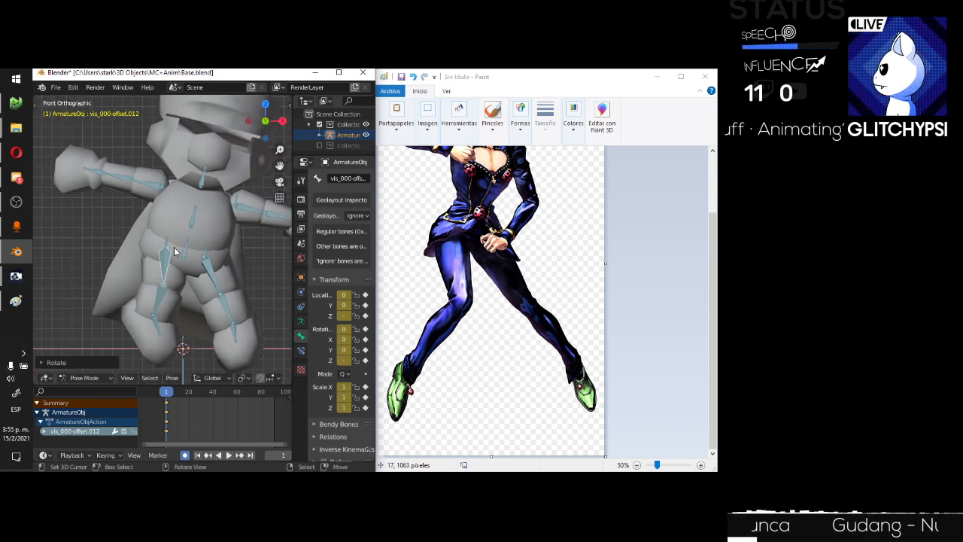
pyautogui.scroll(-1, 174, 252)
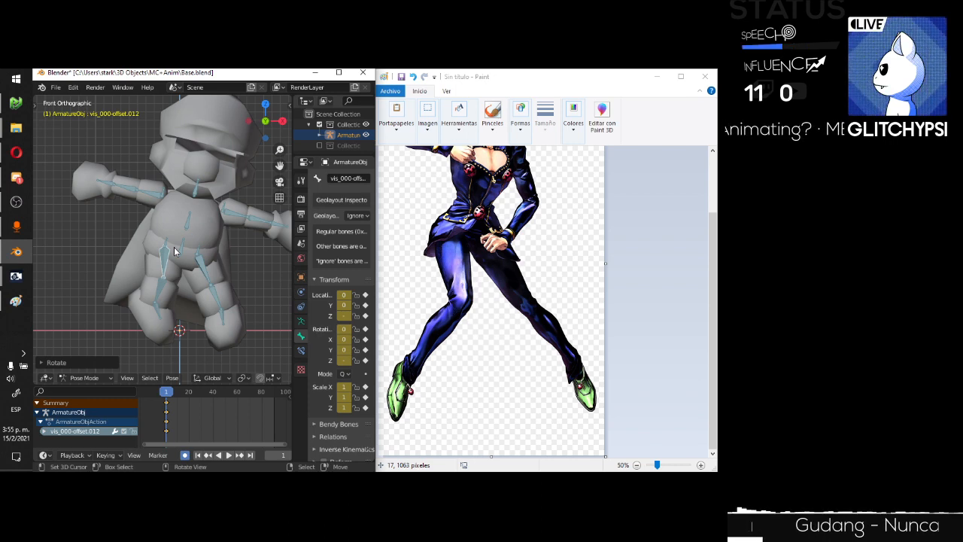
pyautogui.scroll(3, 503, 201)
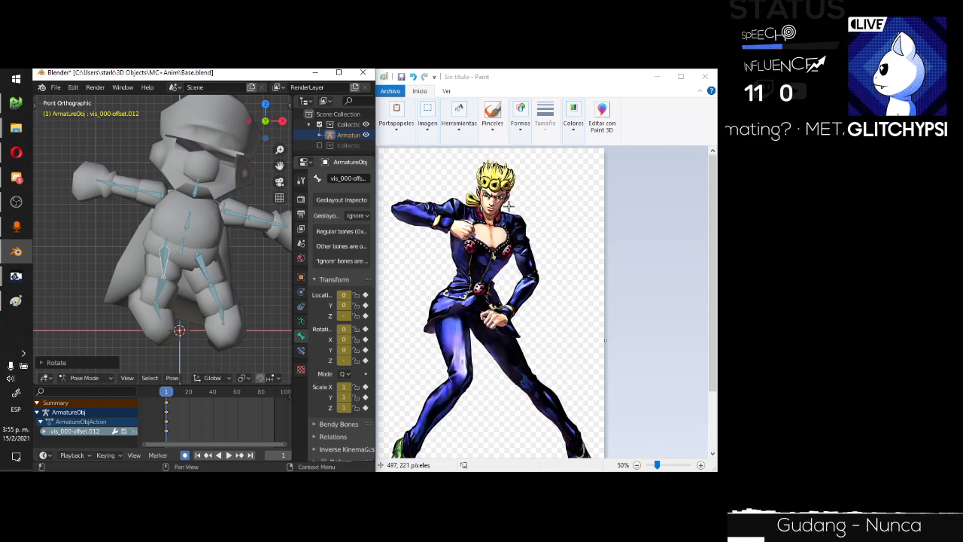
# Select the upper arm bone vis_000-offset.006 and rotate it around the global Z axis to swing the arm forward.
pyautogui.click(149, 191)
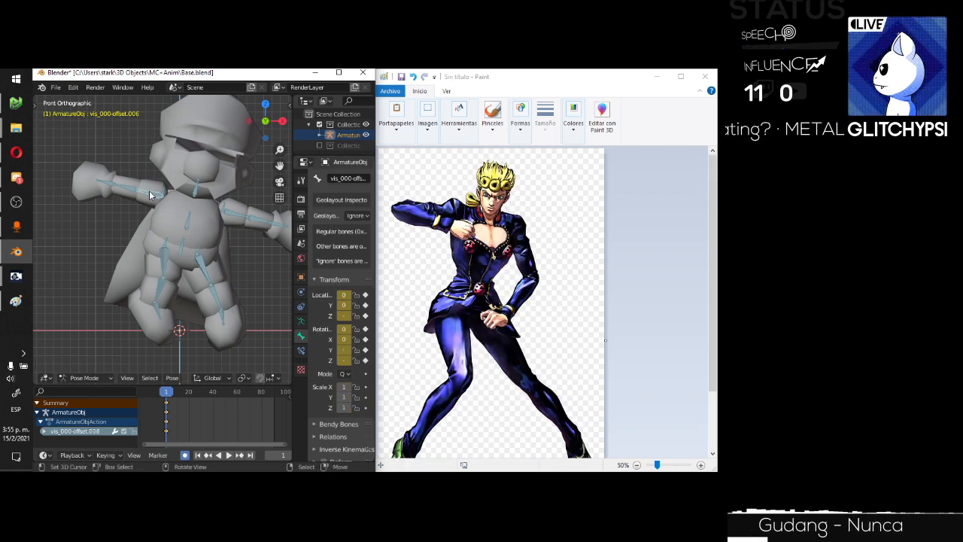
pyautogui.moveTo(149, 190); pyautogui.dragTo(229, 212, button='middle')
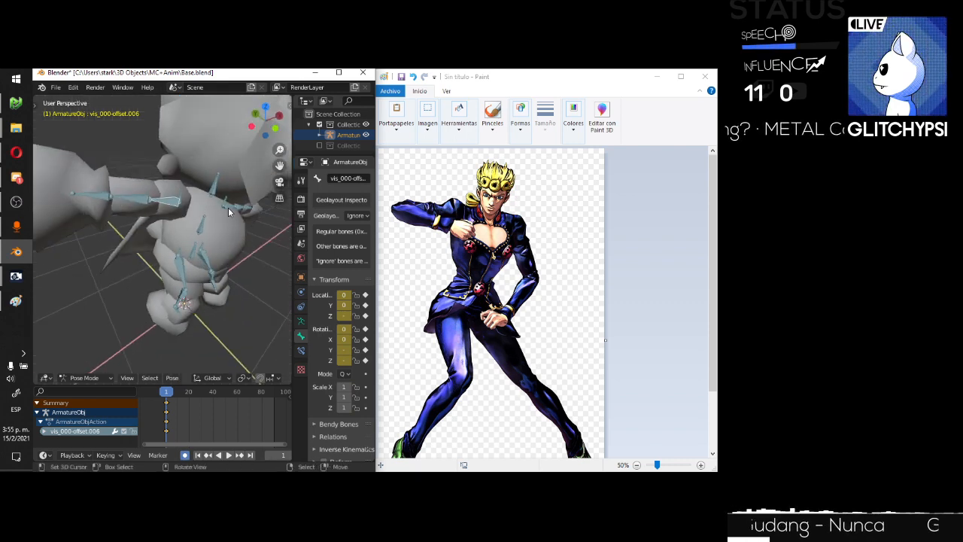
pyautogui.press('r')
pyautogui.press('z')
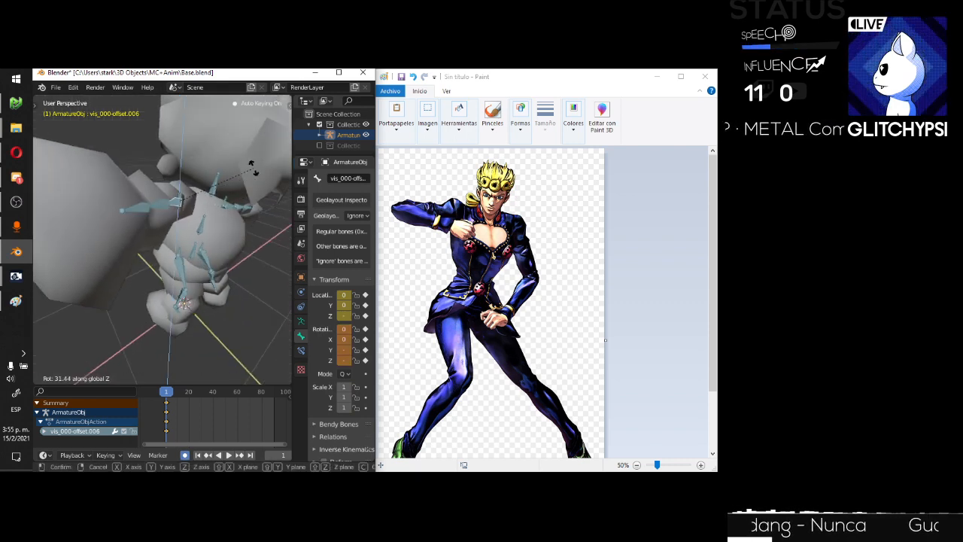
pyautogui.click(256, 128)
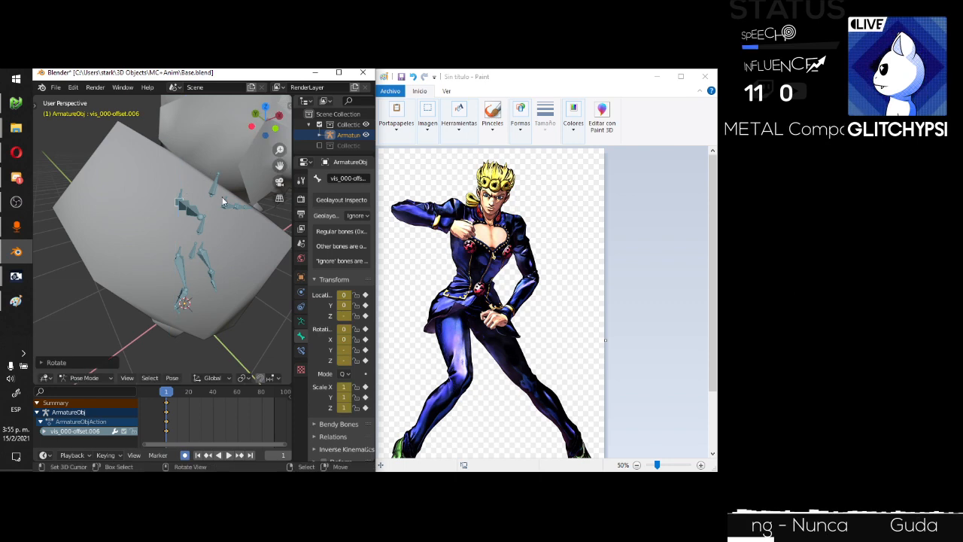
pyautogui.moveTo(256, 128); pyautogui.dragTo(160, 167, button='middle')
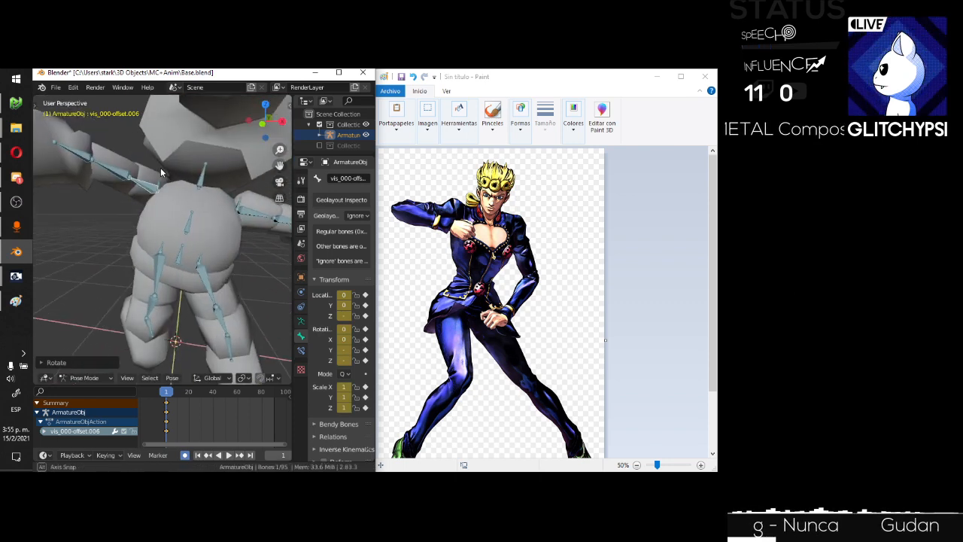
# Find and launch the Carnac application from the Windows search.
pyautogui.click(23, 353)
pyautogui.rightClick(43, 384)
pyautogui.click(23, 348)
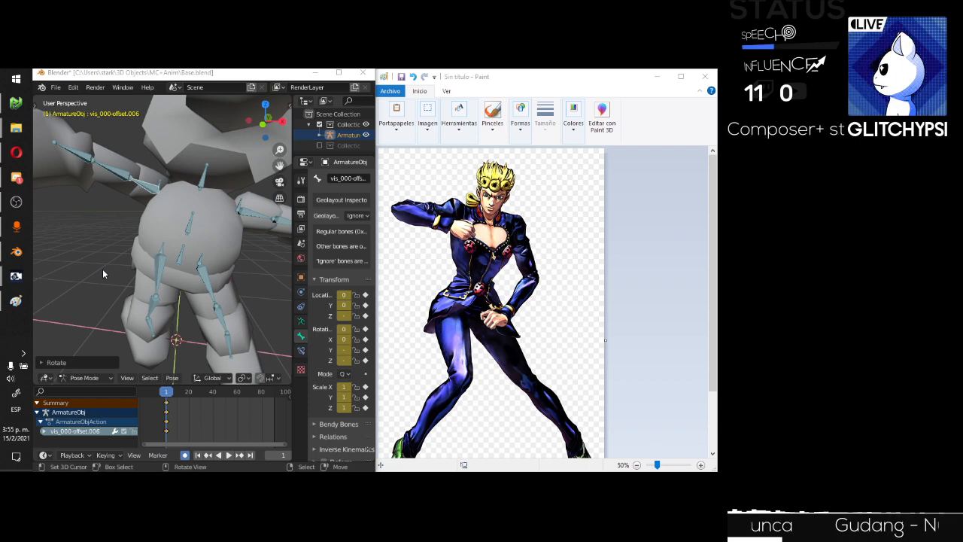
pyautogui.press('super')
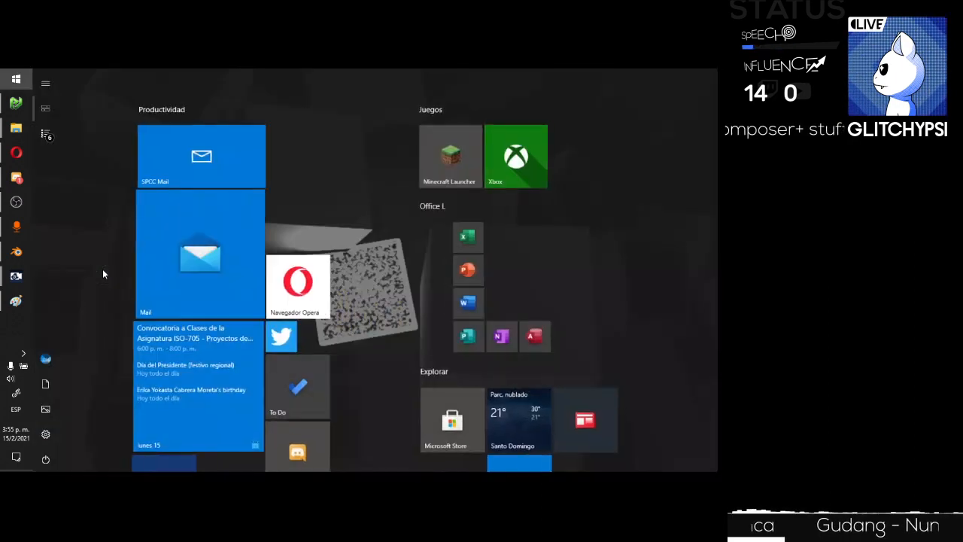
pyautogui.write('carnac')
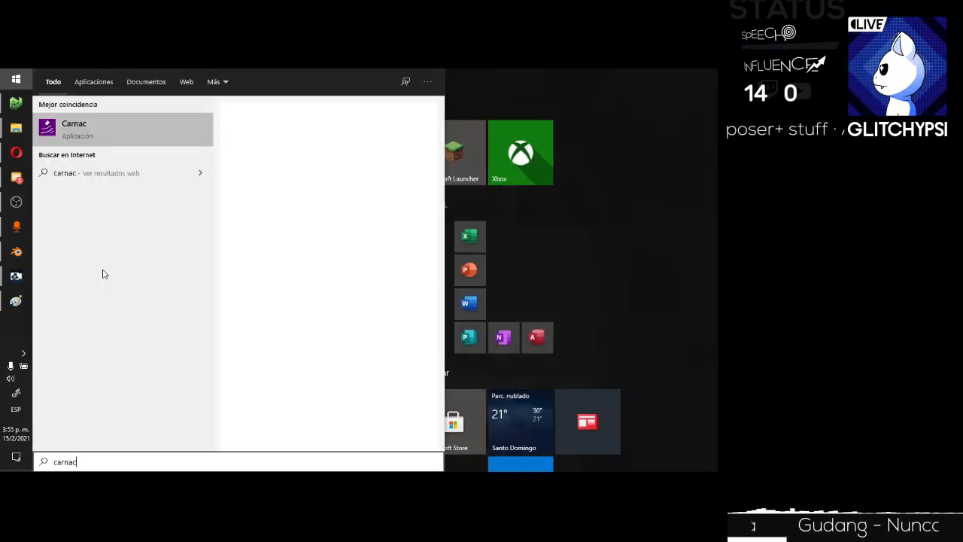
pyautogui.press('Return')
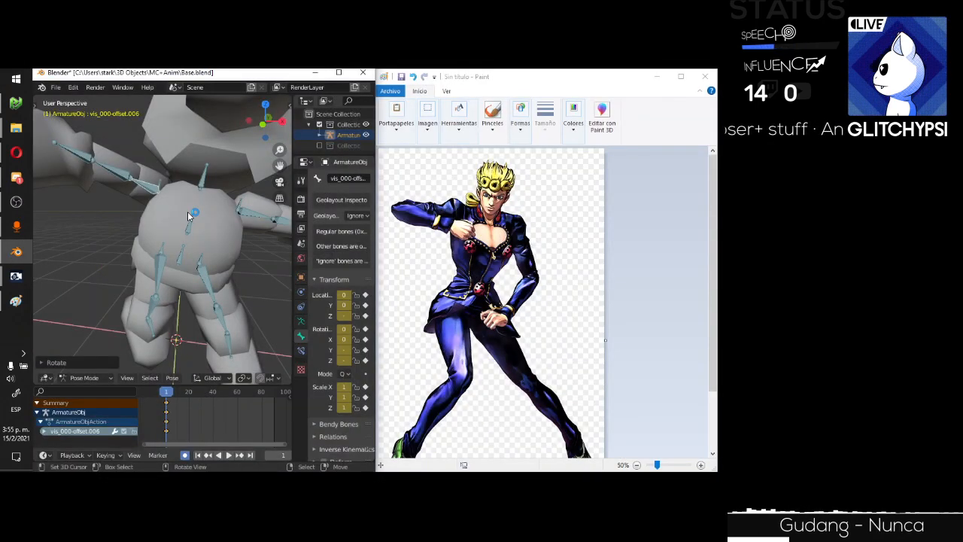
# Select the forearm bone vis_000-offset.007 on the arm already swung forward and check it from several angles.
pyautogui.moveTo(189, 216); pyautogui.dragTo(156, 186, button='middle')
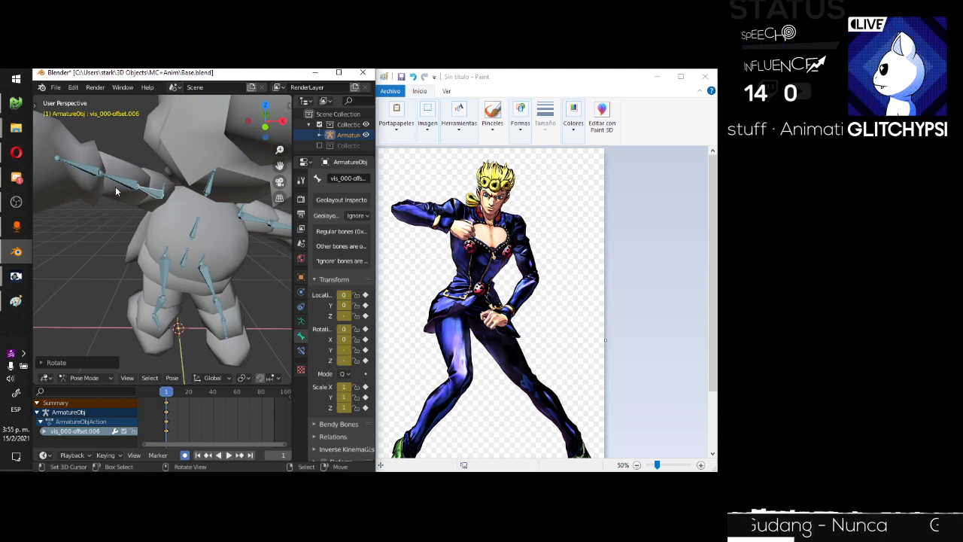
pyautogui.click(119, 186)
pyautogui.click(134, 182)
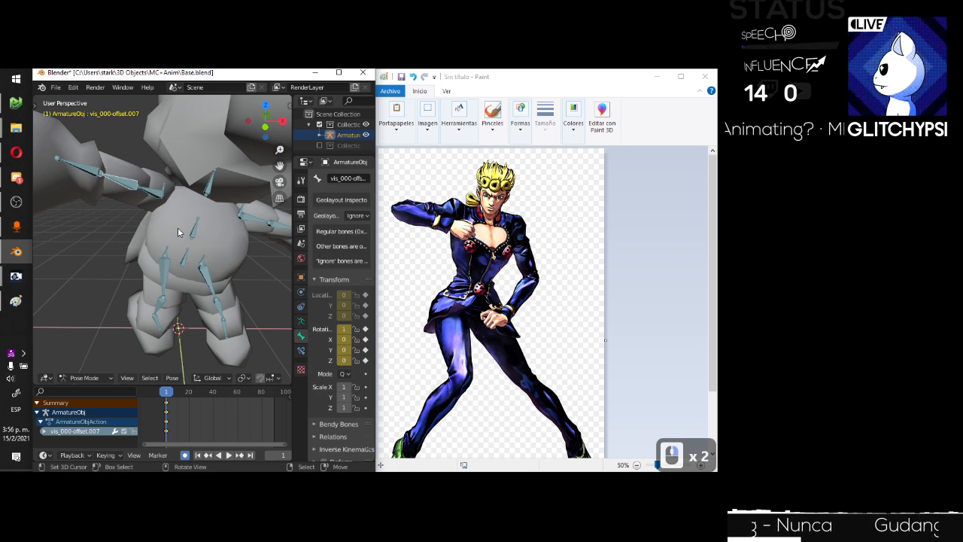
pyautogui.scroll(-3, 178, 228)
pyautogui.moveTo(227, 189); pyautogui.dragTo(215, 228, button='middle')
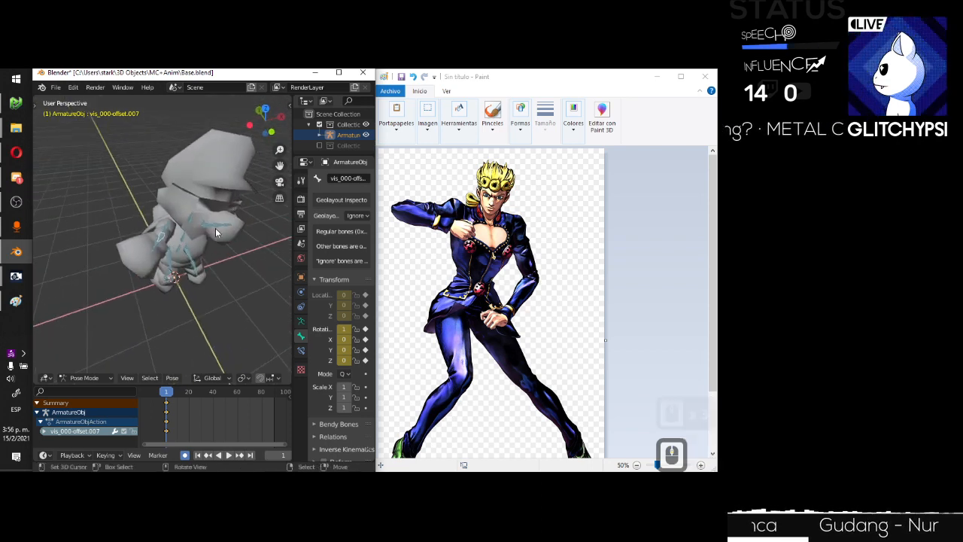
pyautogui.scroll(2, 156, 252)
pyautogui.moveTo(156, 252); pyautogui.dragTo(190, 199, button='middle')
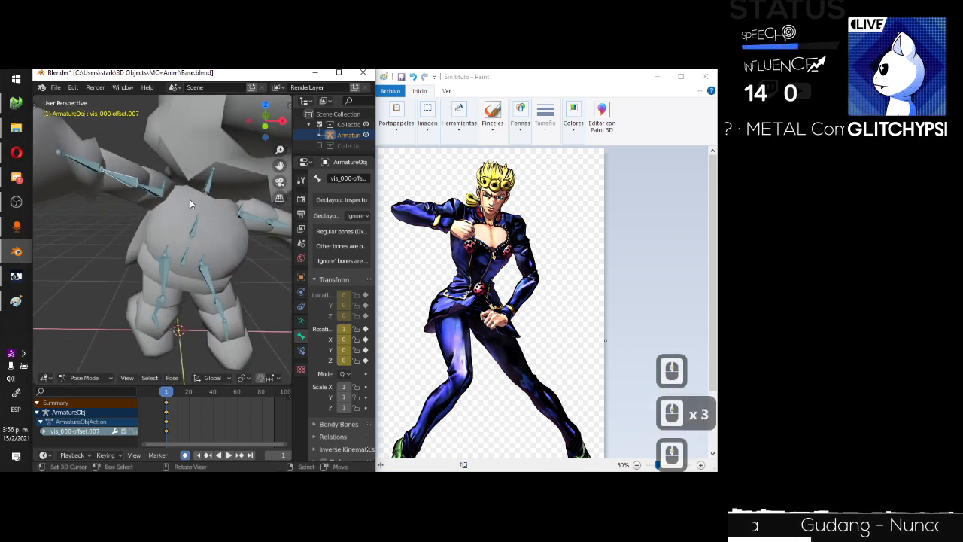
# Try rotating the vis_000-offset.007 forearm around the X axis and the global Z axis, undoing each attempt.
pyautogui.press('r')
pyautogui.press('x')
pyautogui.press('x')
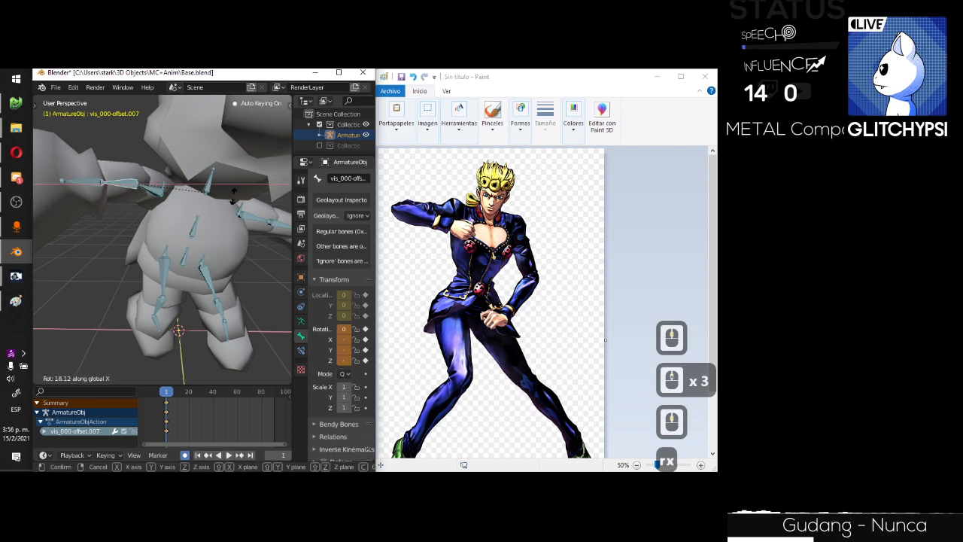
pyautogui.click(233, 186)
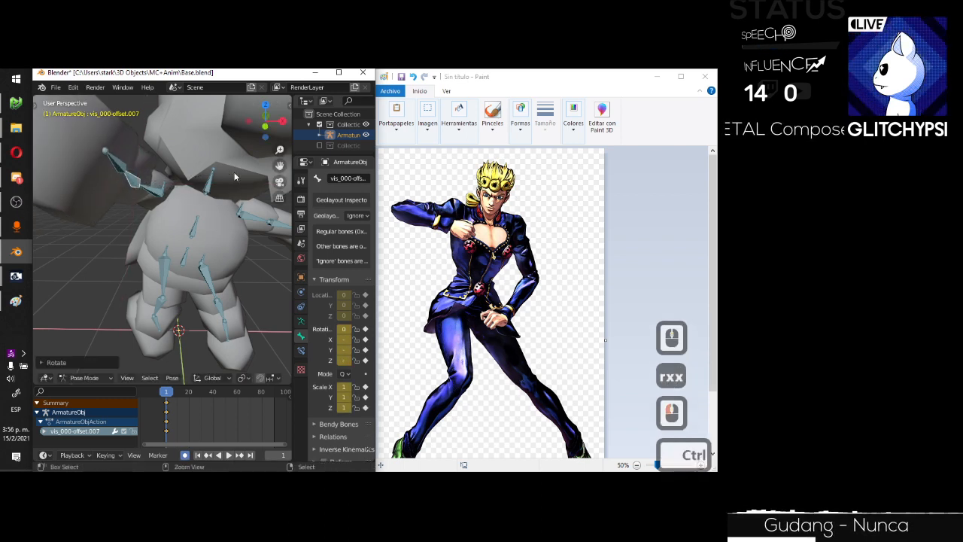
pyautogui.hotkey('ctrl', 'z')
pyautogui.press('r')
pyautogui.press('z')
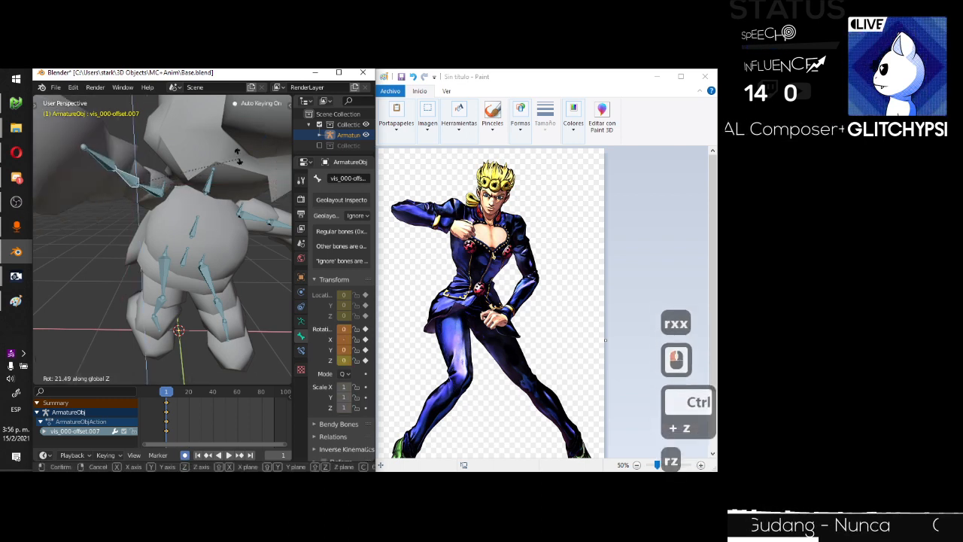
pyautogui.click(237, 155)
pyautogui.hotkey('ctrl', 'z')
# Rotate the vis_000-offset.007 forearm around its local X axis to bend the elbow toward the chest.
pyautogui.press('r')
pyautogui.press('x')
pyautogui.press('x')
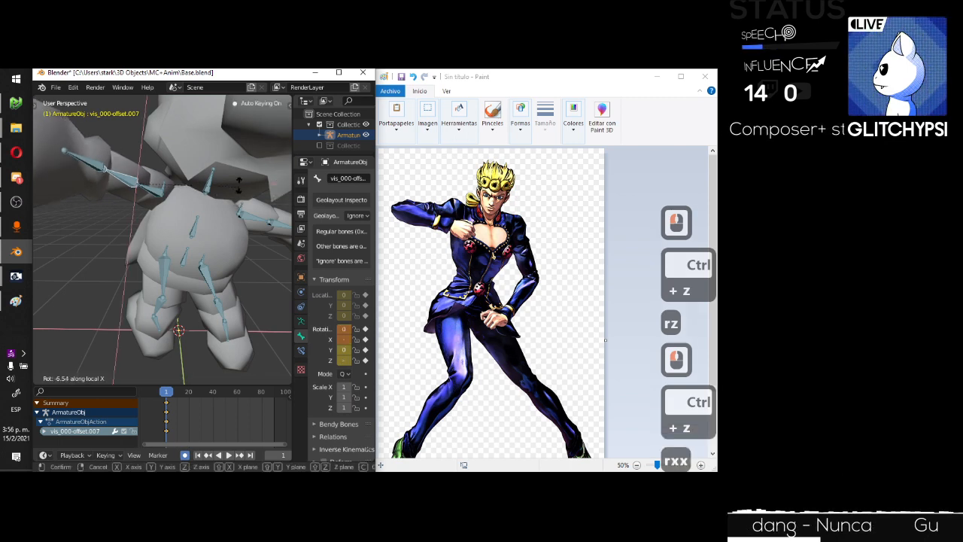
pyautogui.click(134, 157)
pyautogui.moveTo(133, 157); pyautogui.dragTo(215, 218, button='middle')
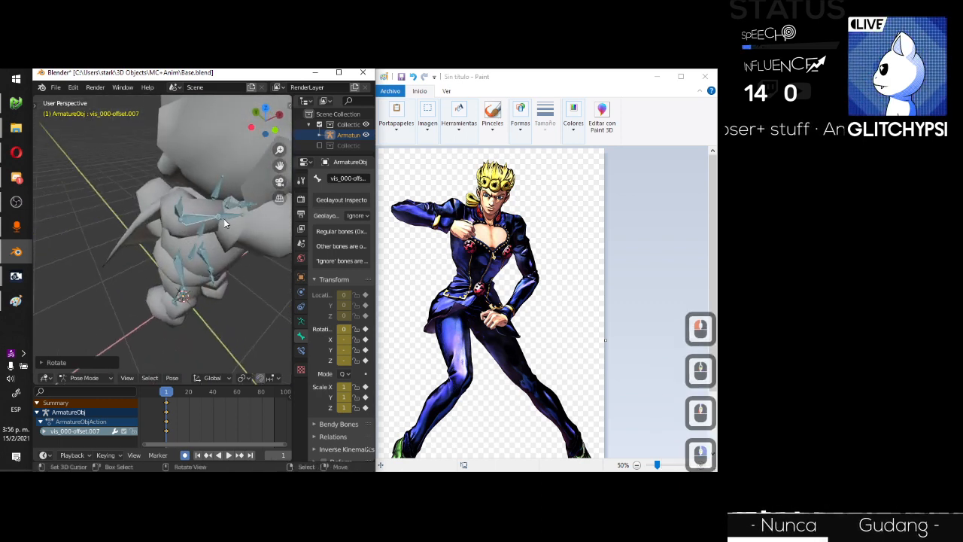
# Select the hand bone vis_000-offset.008 and rotate it around its local X axis.
pyautogui.click(225, 269)
pyautogui.press('r')
pyautogui.press('x')
pyautogui.press('x')
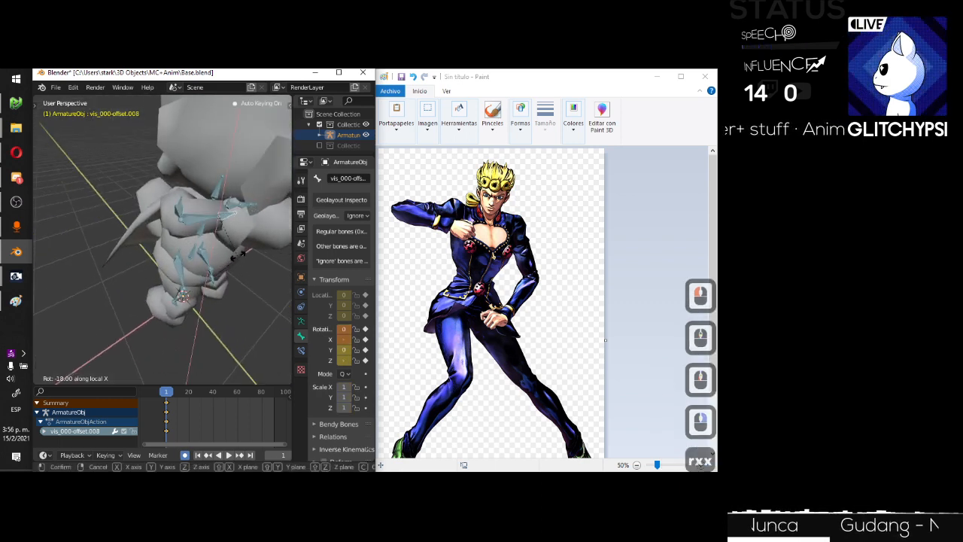
pyautogui.click(246, 241)
# Select the upper arm bone vis_000-offset.006 and rotate it around the global Z axis to reposition the bent arm.
pyautogui.moveTo(246, 241); pyautogui.dragTo(239, 266, button='middle')
pyautogui.click(176, 219)
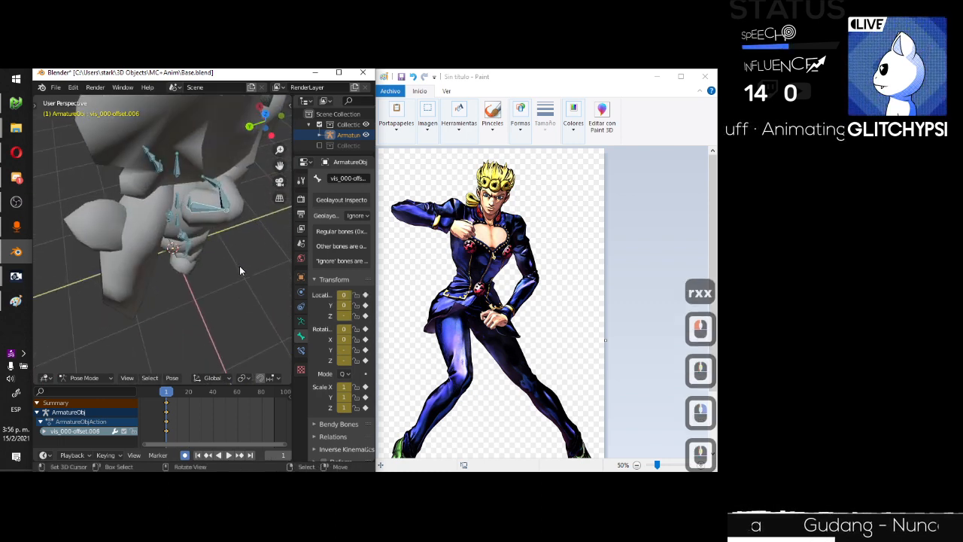
pyautogui.press('r')
pyautogui.press('z')
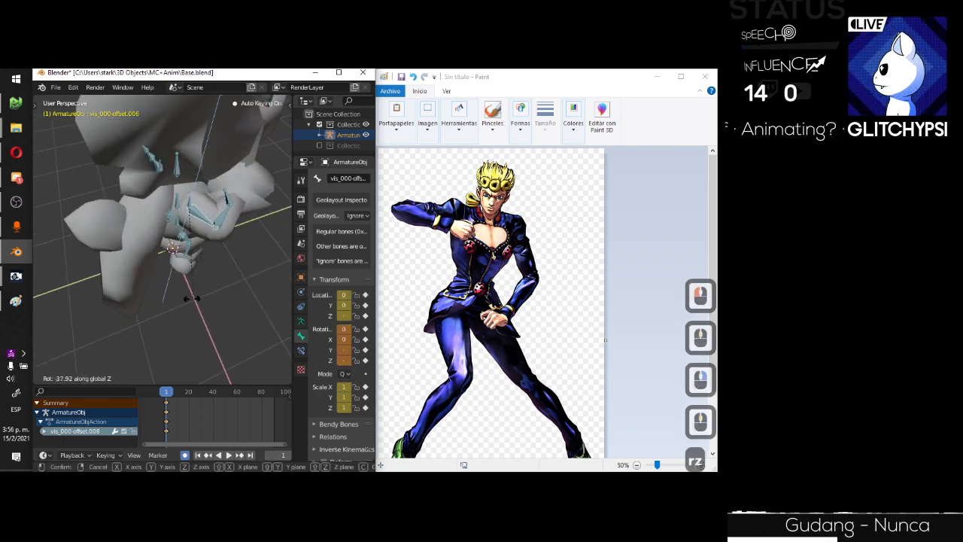
pyautogui.click(199, 282)
# Rotate the hand bone vis_000-offset.008 around the X axis to adjust the wrist of the bent arm.
pyautogui.moveTo(198, 282); pyautogui.dragTo(222, 229, button='middle')
pyautogui.press('r')
pyautogui.press('x')
pyautogui.click(252, 322)
pyautogui.scroll(1, 173, 261)
pyautogui.moveTo(173, 261); pyautogui.dragTo(200, 262, button='middle')
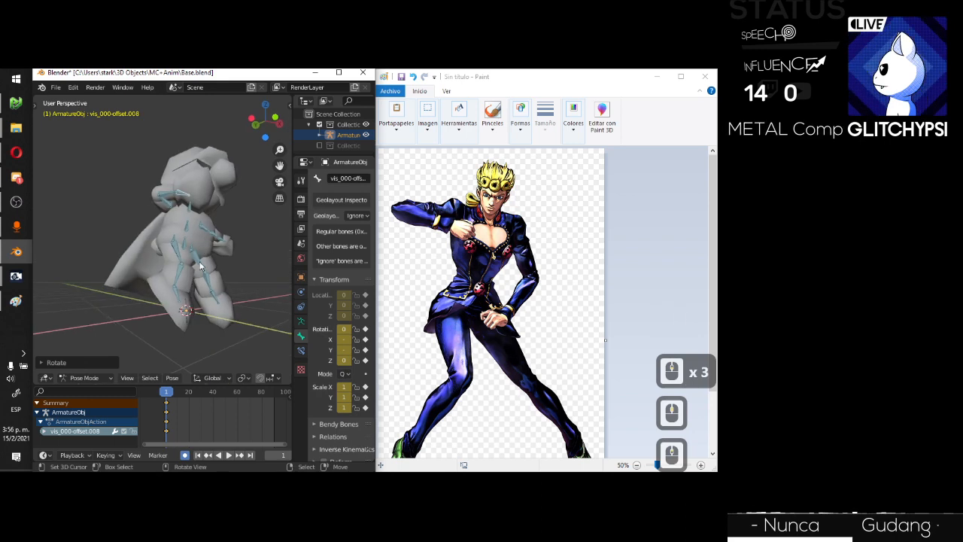
# Rotate the thigh bone vis_000-offset.012 by about 9 degrees around the global X axis.
pyautogui.scroll(2, 200, 262)
pyautogui.rightClick(187, 257)
pyautogui.press('r')
pyautogui.press('x')
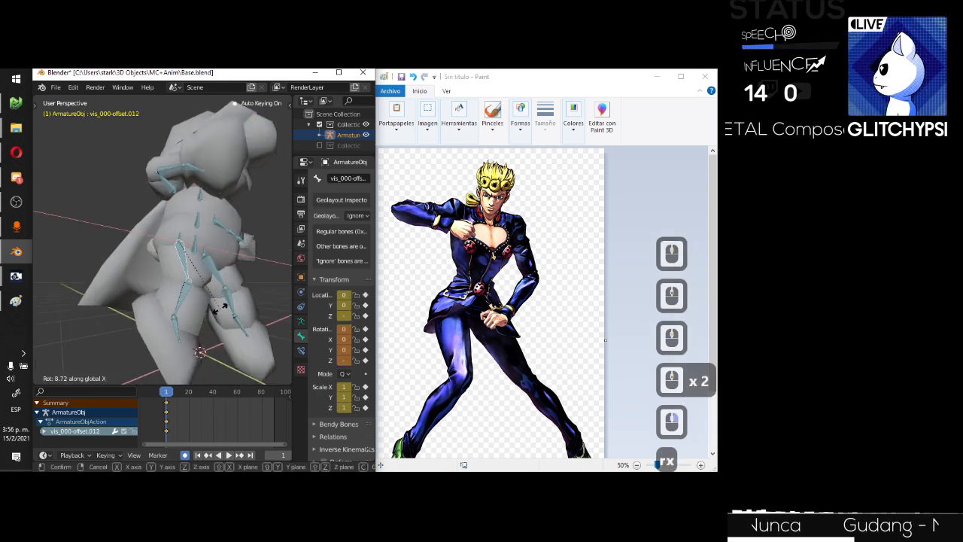
pyautogui.click(218, 305)
# Select the shin bone vis_000-offset.013 and rotate it around its local X axis to bend the knee.
pyautogui.rightClick(189, 297)
pyautogui.press('r')
pyautogui.press('x')
pyautogui.press('x')
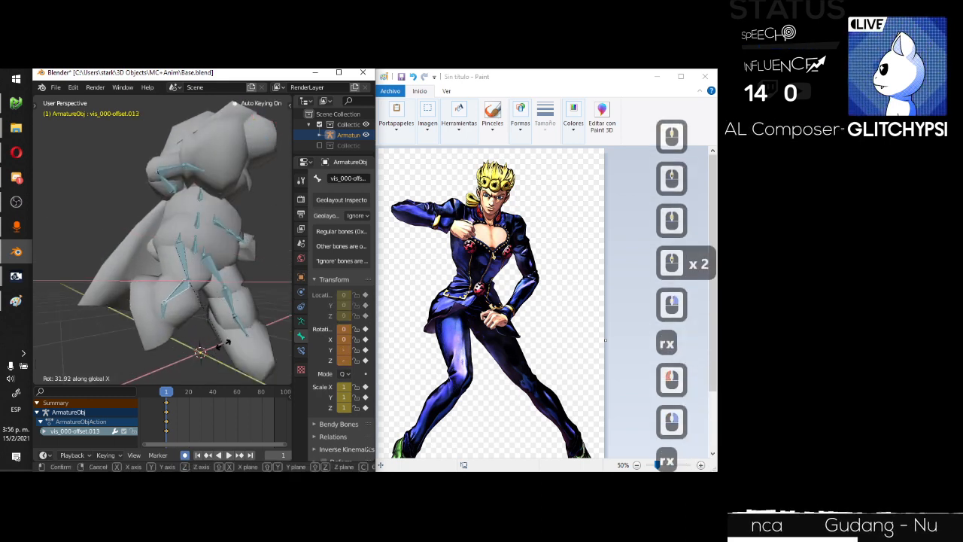
pyautogui.click(229, 339)
pyautogui.moveTo(231, 338); pyautogui.dragTo(197, 315, button='middle')
pyautogui.scroll(-2, 193, 329)
pyautogui.keyDown('shift'); pyautogui.moveTo(220, 276); pyautogui.dragTo(208, 280, button='middle'); pyautogui.keyUp('shift')
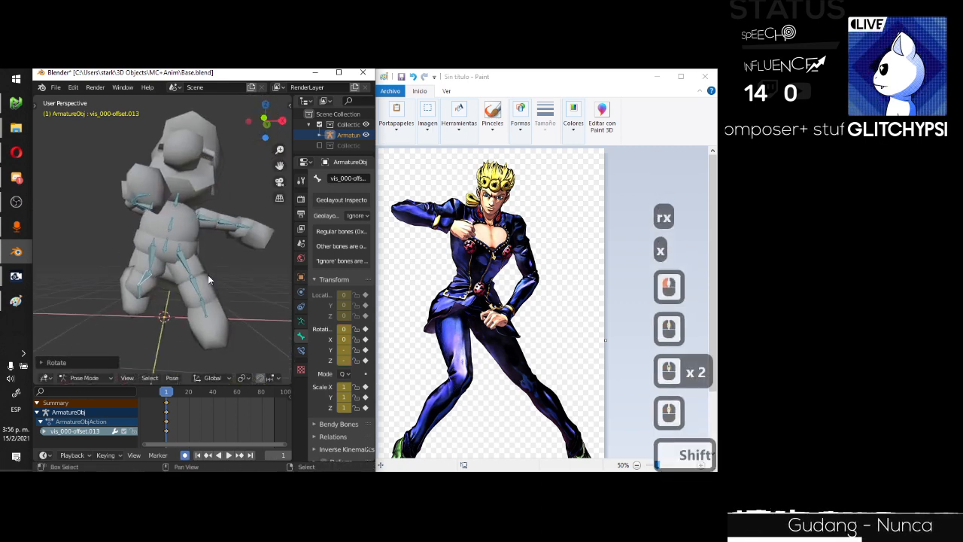
# Rotate the opposite thigh bone vis_000-offset.009 around the global Y axis to spread the leg outward.
pyautogui.rightClick(186, 277)
pyautogui.scroll(2, 245, 292)
pyautogui.press('r')
pyautogui.press('x')
pyautogui.press('x')
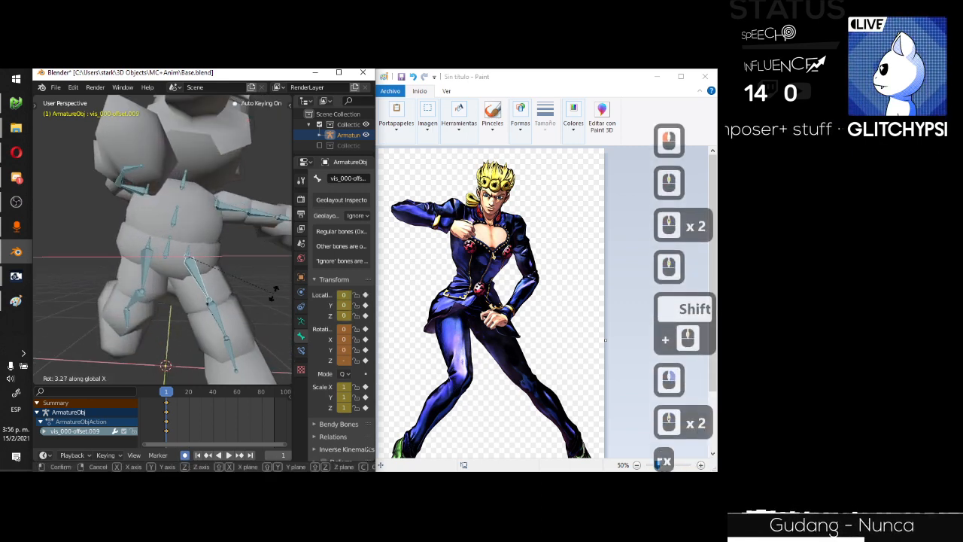
pyautogui.press('y')
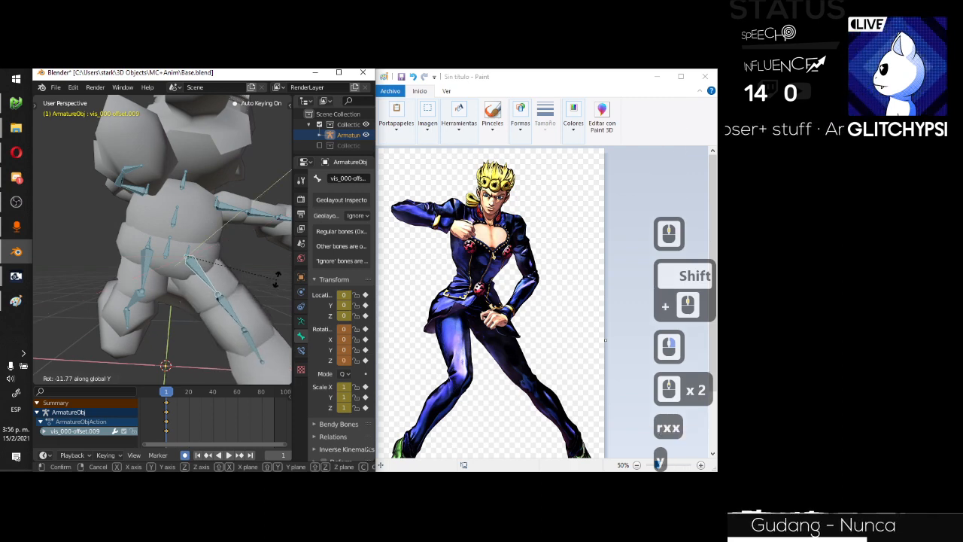
pyautogui.click(265, 287)
# Select the shin bone vis_000-offset.010 of the spread leg and rotate it around the global X axis.
pyautogui.moveTo(263, 288); pyautogui.dragTo(227, 257, button='middle')
pyautogui.rightClick(188, 245)
pyautogui.press('r')
pyautogui.press('x')
pyautogui.click(176, 259)
pyautogui.scroll(-2, 176, 259)
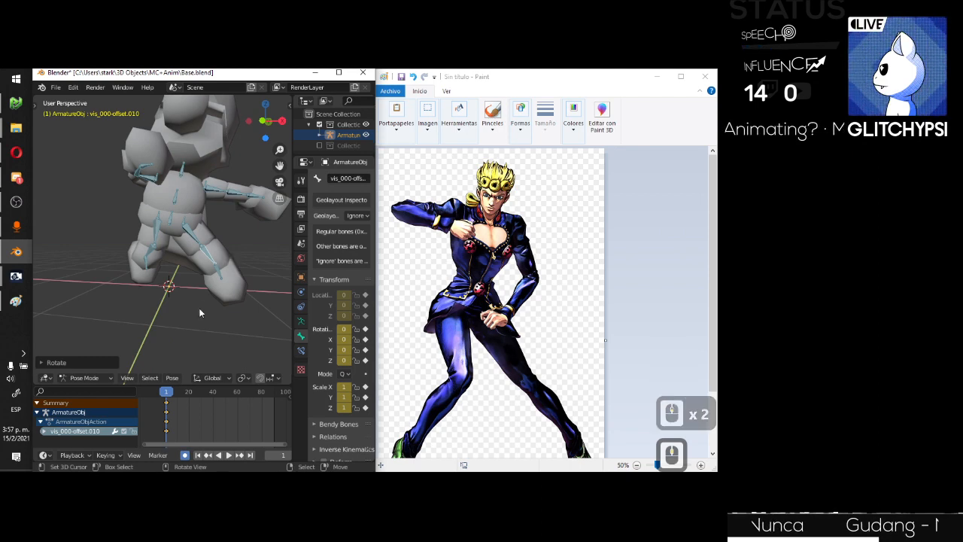
# Lower the outstretched arm by rotating upper arm bone vis_000-offset.003 about 42 degrees around the global Y axis.
pyautogui.moveTo(200, 311); pyautogui.dragTo(180, 297, button='middle')
pyautogui.keyDown('shift'); pyautogui.moveTo(177, 152); pyautogui.dragTo(182, 221, button='middle'); pyautogui.keyUp('shift')
pyautogui.scroll(1, 218, 224)
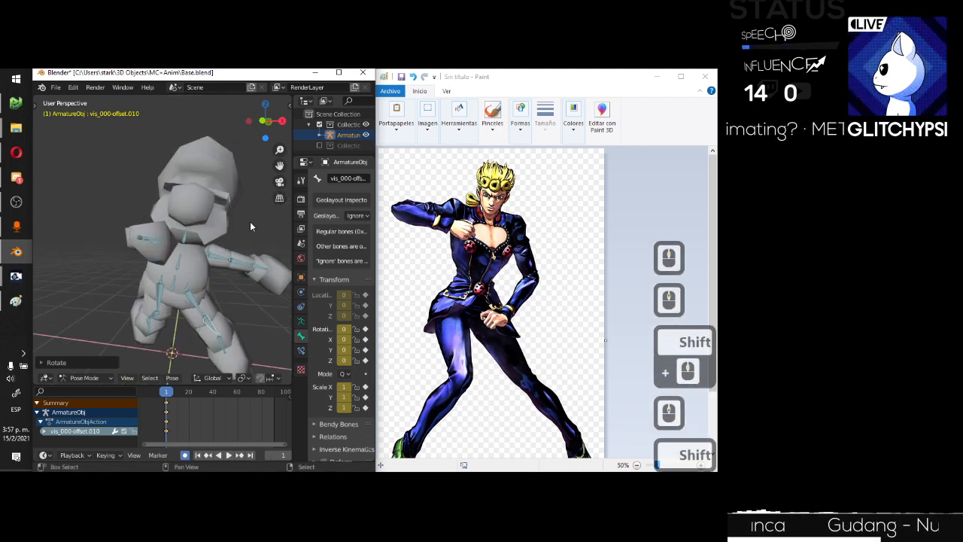
pyautogui.keyDown('shift'); pyautogui.moveTo(250, 223); pyautogui.dragTo(171, 258, button='middle'); pyautogui.keyUp('shift')
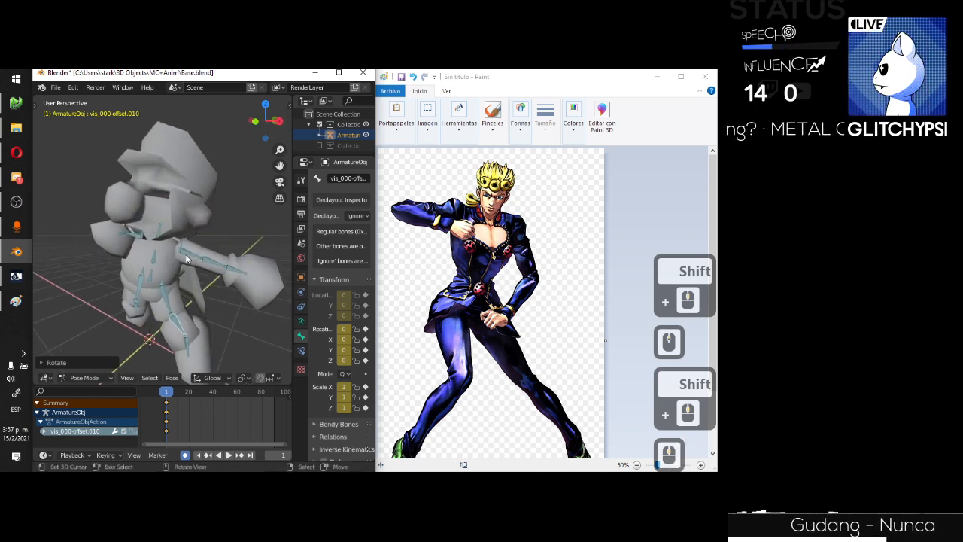
pyautogui.click(191, 253)
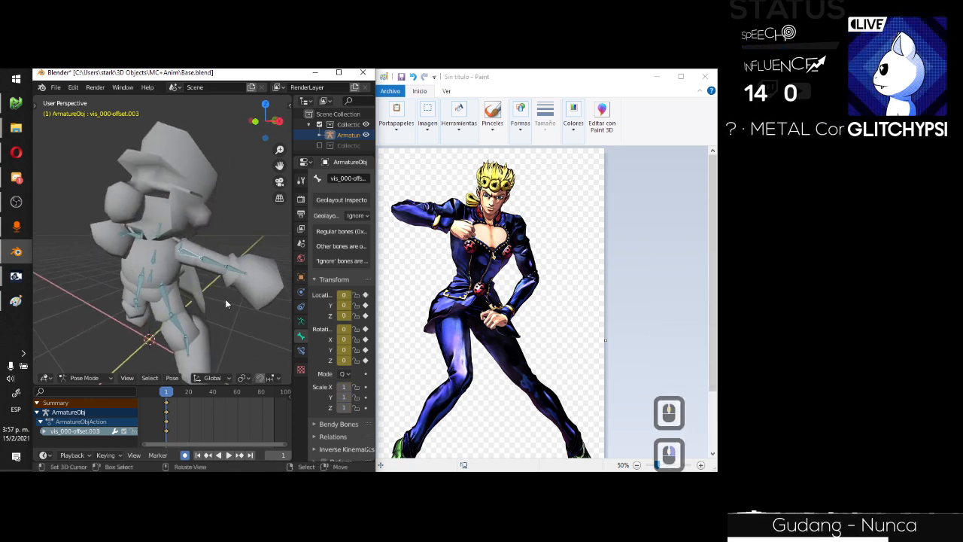
pyautogui.scroll(2, 212, 259)
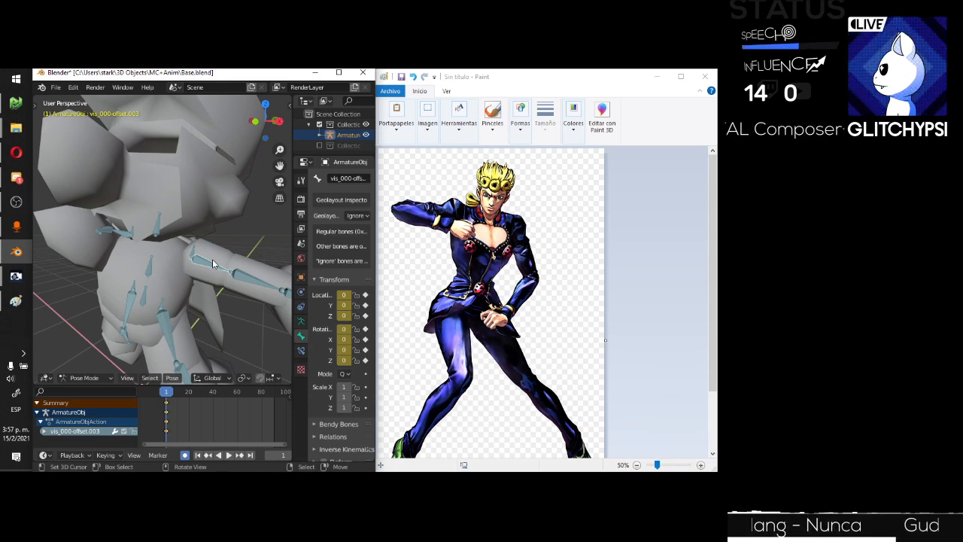
pyautogui.moveTo(212, 259); pyautogui.dragTo(207, 242, button='middle')
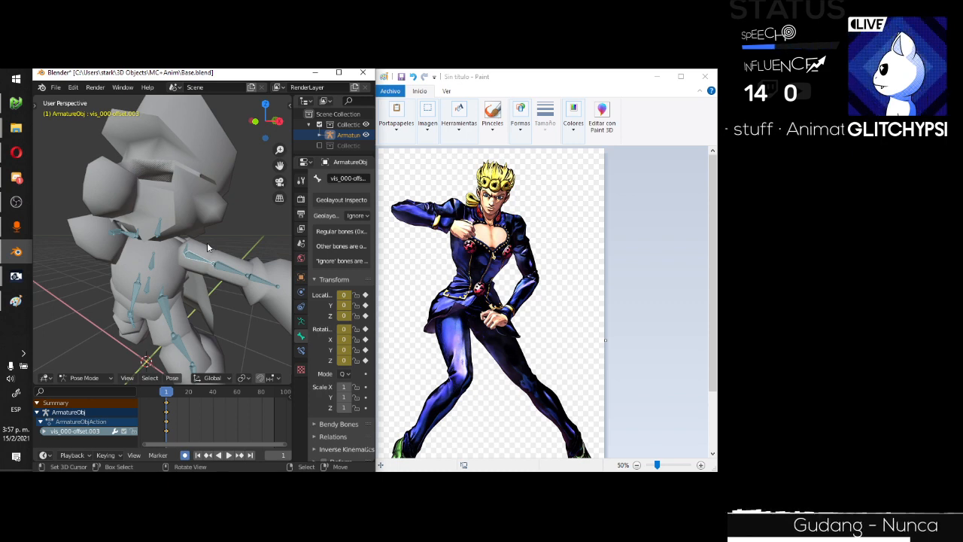
pyautogui.moveTo(207, 242); pyautogui.dragTo(225, 227, button='middle')
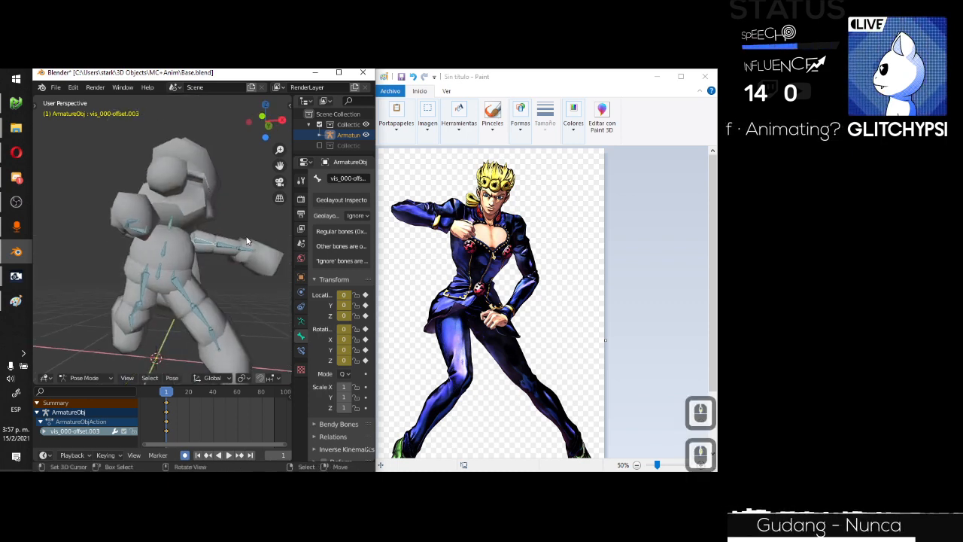
pyautogui.press('r')
pyautogui.press('x')
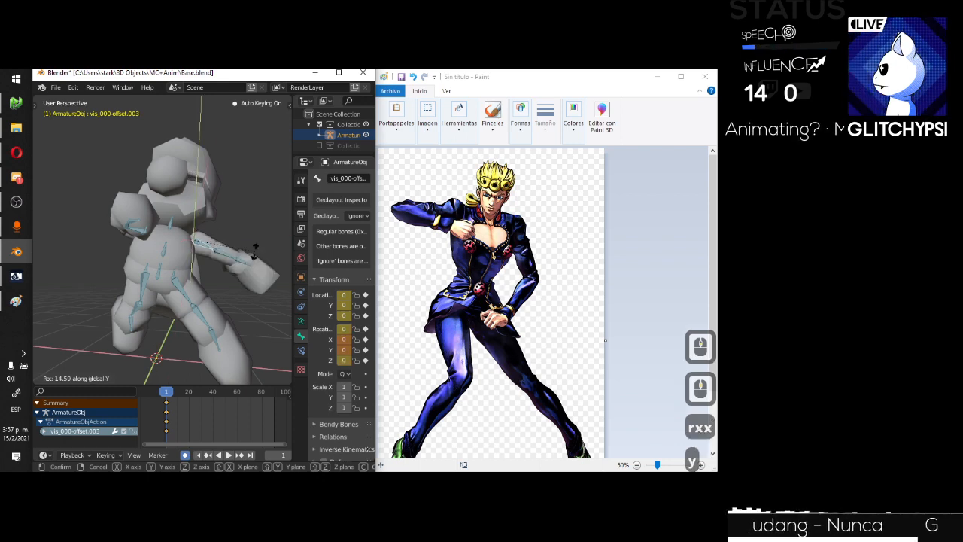
pyautogui.press('y')
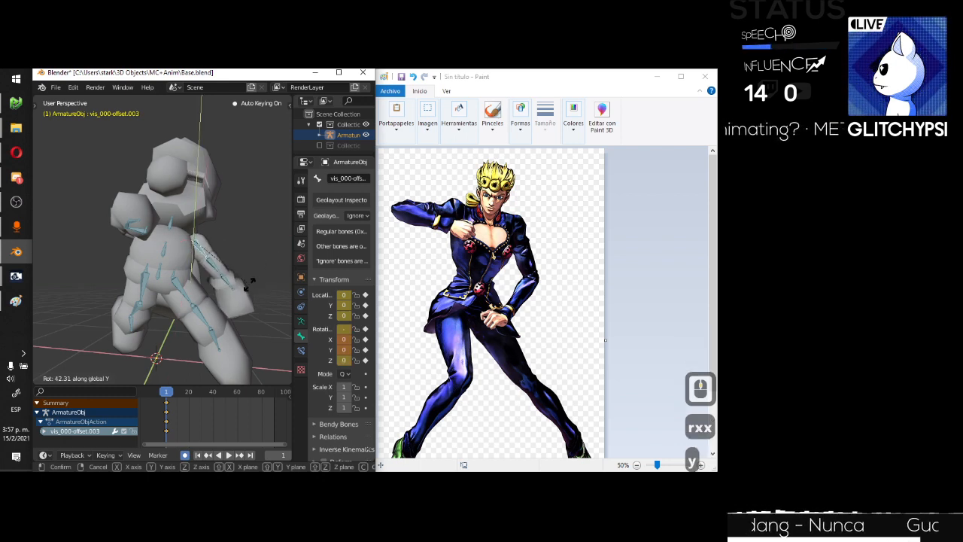
pyautogui.click(250, 288)
# Rotate the lowered upper arm bone vis_000-offset.003 around the global Z axis.
pyautogui.moveTo(251, 288); pyautogui.dragTo(168, 290, button='middle')
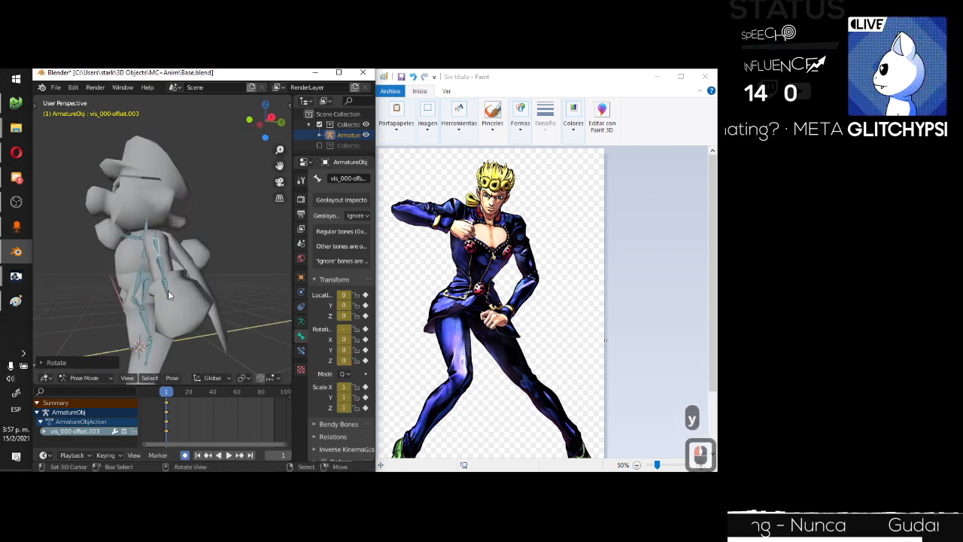
pyautogui.press('r')
pyautogui.press('y')
pyautogui.press('x')
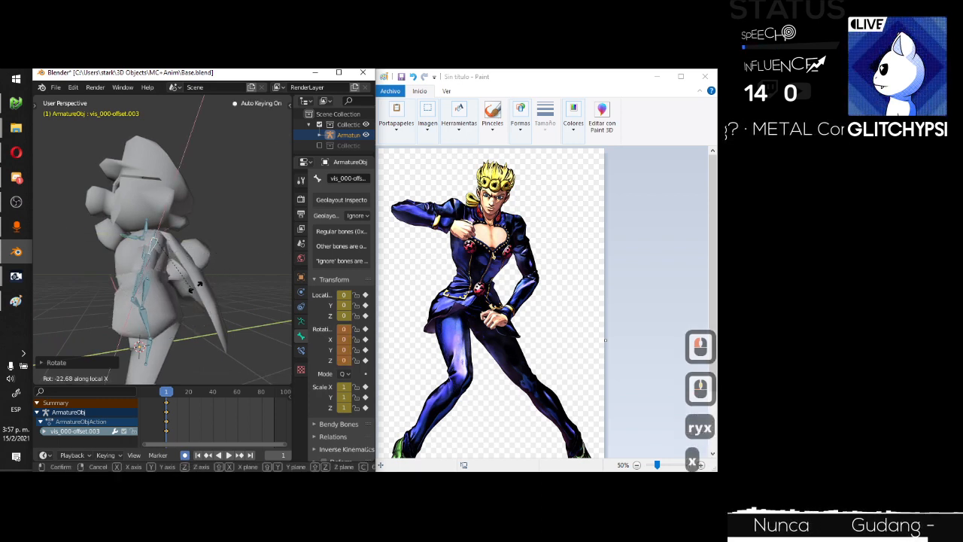
pyautogui.press('x')
pyautogui.press('z')
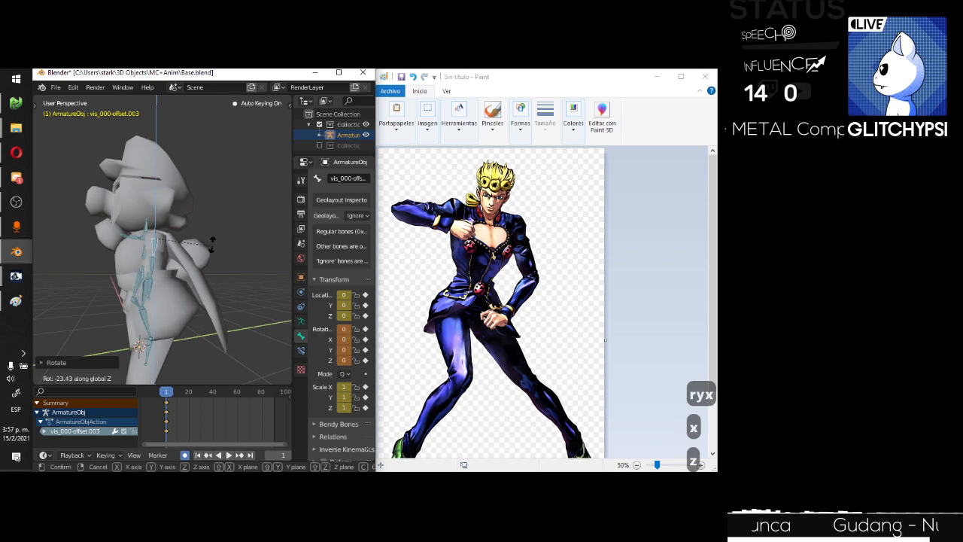
pyautogui.click(197, 231)
# Select the forearm bone vis_000-offset.004 and rotate it around its local X axis to bend the elbow inward.
pyautogui.moveTo(154, 248); pyautogui.dragTo(203, 274, button='middle')
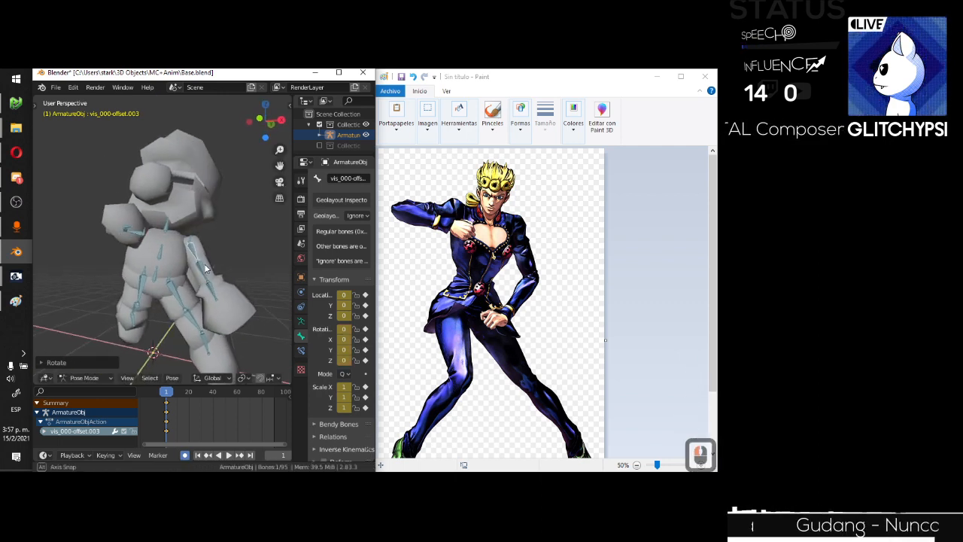
pyautogui.rightClick(204, 274)
pyautogui.press('r')
pyautogui.press('x')
pyautogui.press('x')
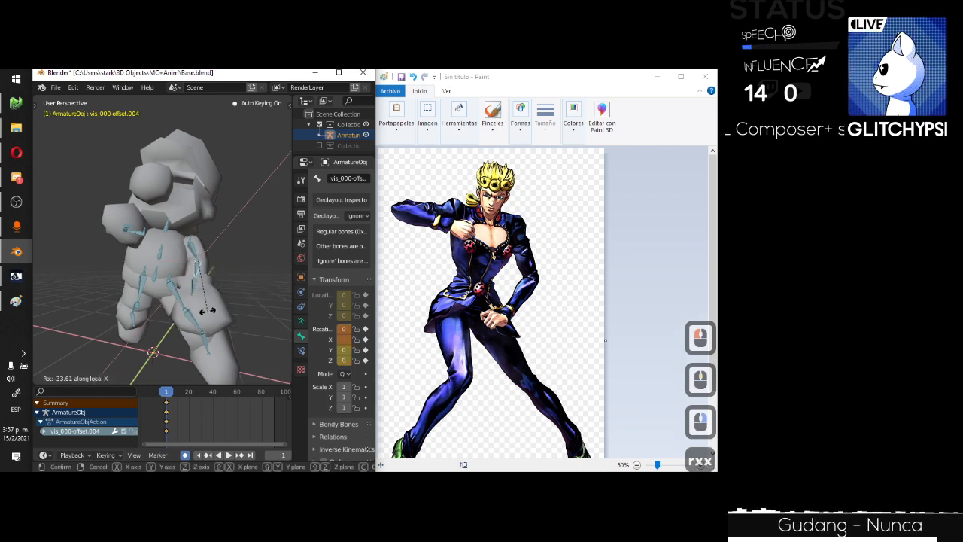
pyautogui.click(188, 304)
# Select the hand bone vis_000-offset.005 and rotate it about -39 degrees around its local Y axis.
pyautogui.moveTo(189, 304); pyautogui.dragTo(233, 290, button='middle')
pyautogui.rightClick(214, 276)
pyautogui.press('r')
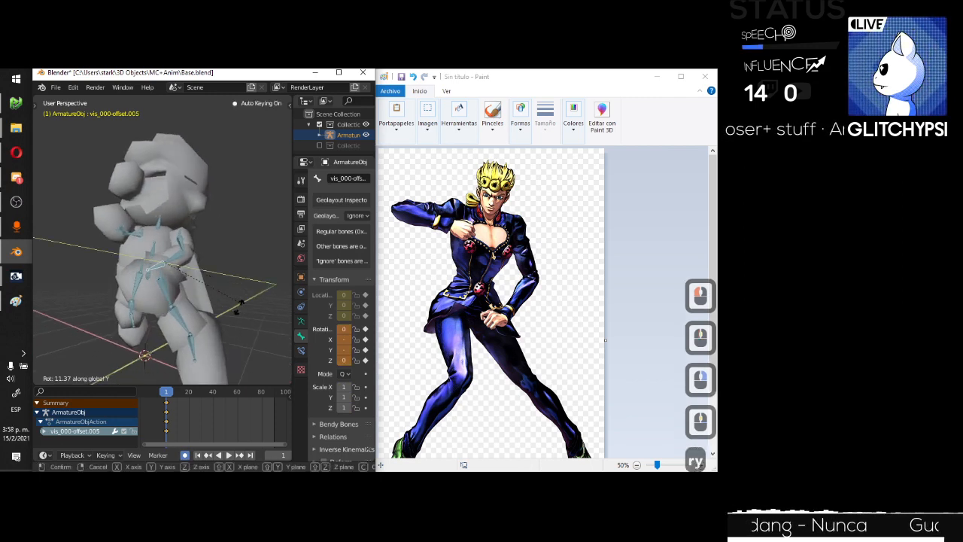
pyautogui.press('y')
pyautogui.press('y')
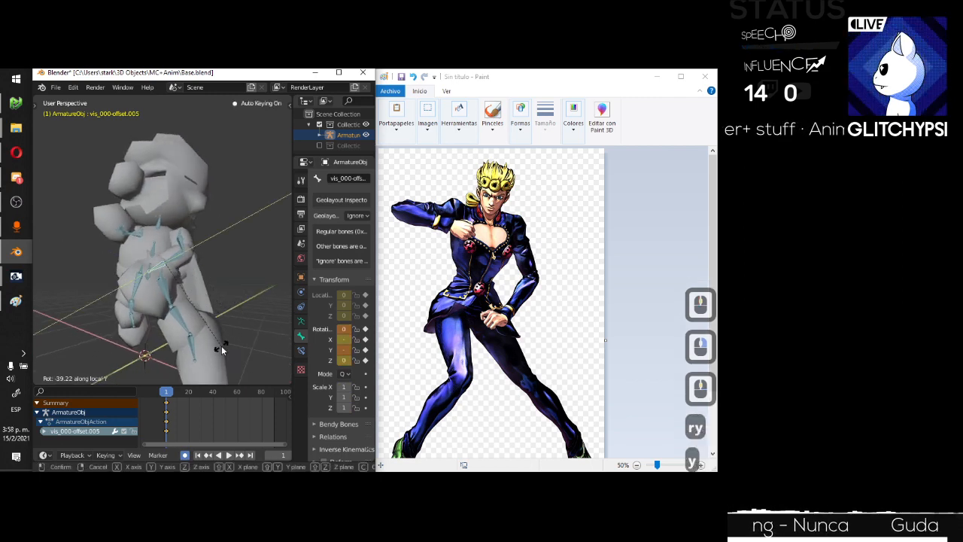
pyautogui.click(221, 346)
# Rotate the upper arm bone vis_000-offset.003 around the global X axis and again around its local X axis.
pyautogui.moveTo(222, 344); pyautogui.dragTo(192, 263, button='middle')
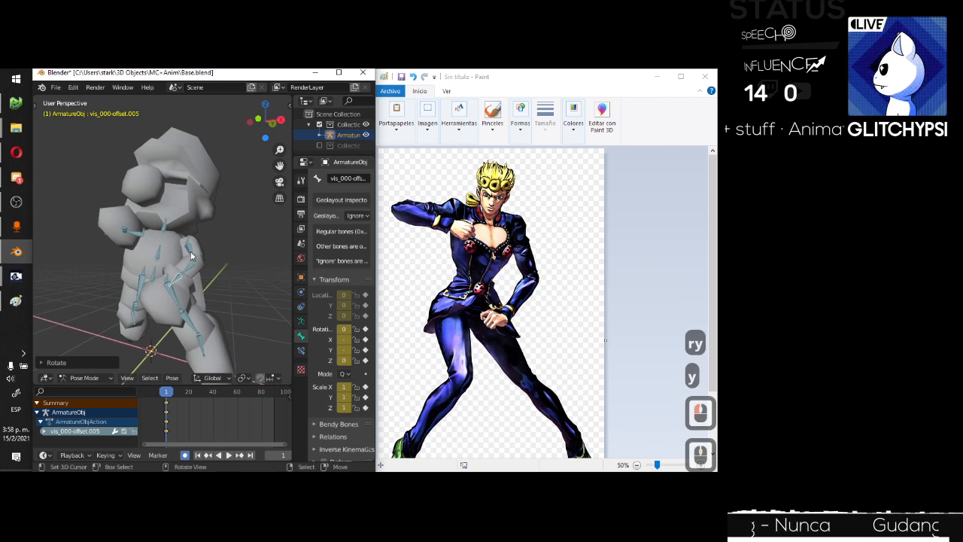
pyautogui.rightClick(190, 252)
pyautogui.press('r')
pyautogui.press('x')
pyautogui.click(249, 293)
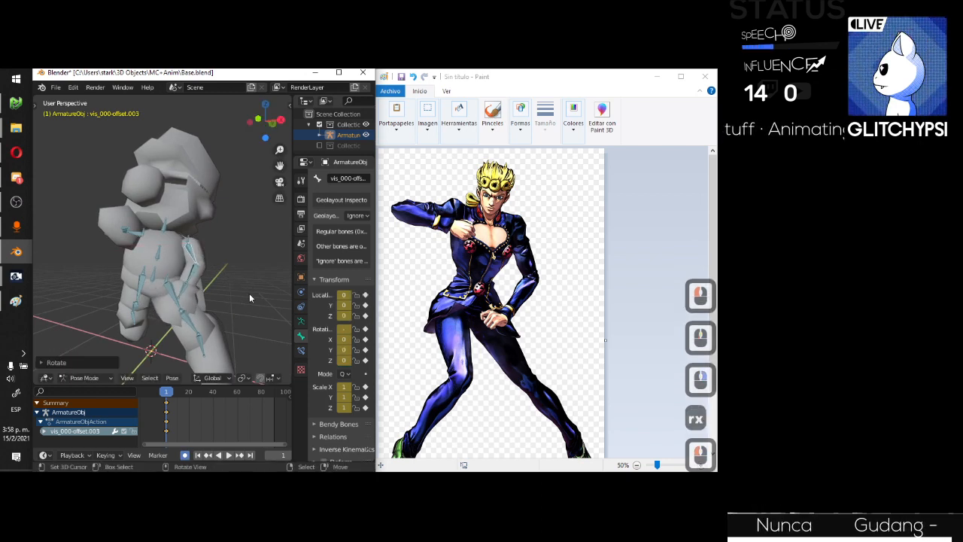
pyautogui.press('r')
pyautogui.press('z')
pyautogui.press('x')
pyautogui.press('x')
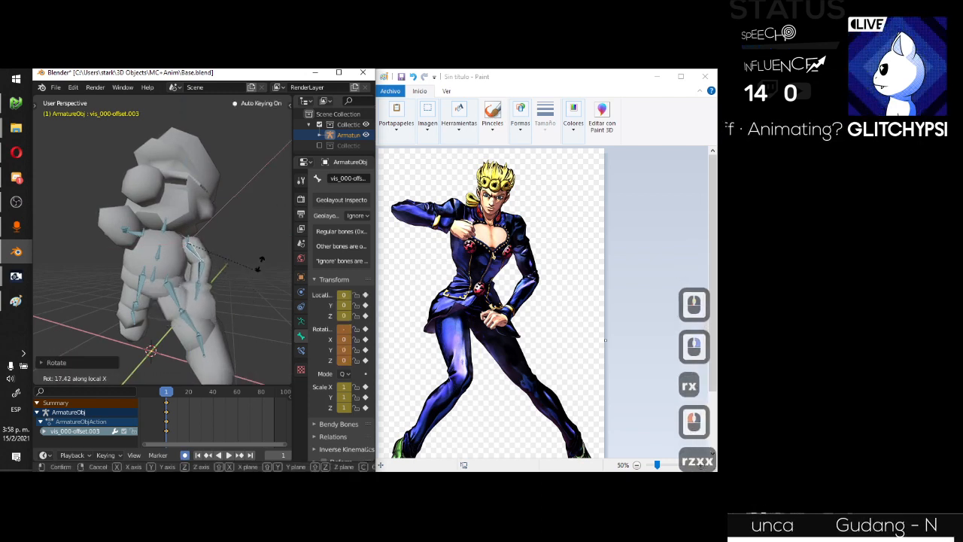
pyautogui.click(261, 252)
# Bend the elbow further by rotating the forearm bone vis_000-offset.004 around its local X axis.
pyautogui.rightClick(203, 260)
pyautogui.press('r')
pyautogui.press('x')
pyautogui.press('x')
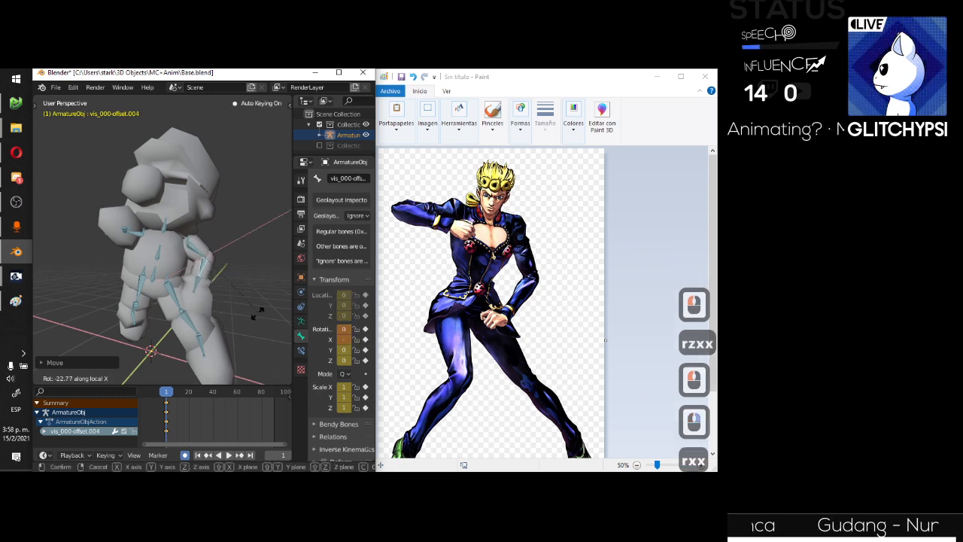
pyautogui.click(251, 316)
# Twist the upper arm bone vis_000-offset.003 around its local Y axis.
pyautogui.moveTo(250, 315); pyautogui.dragTo(175, 308, button='middle')
pyautogui.rightClick(173, 245)
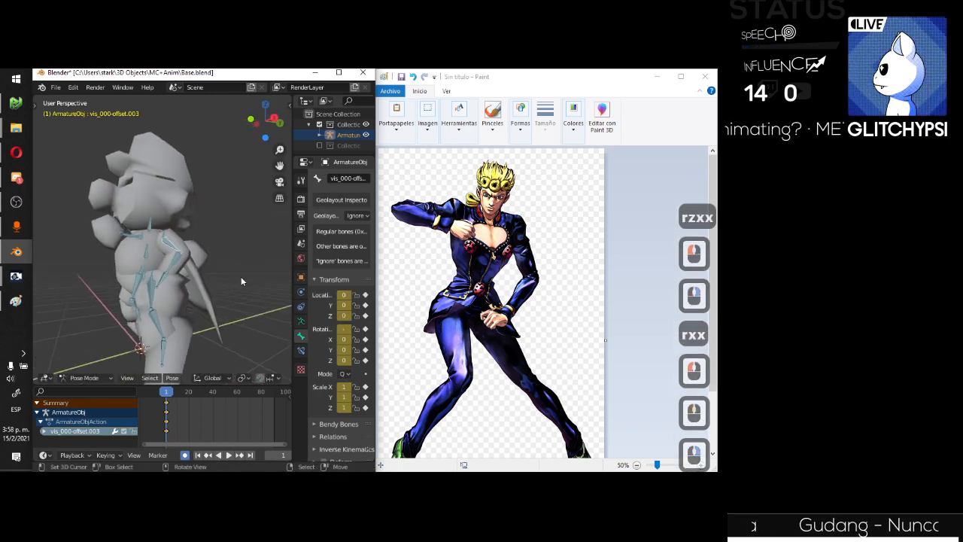
pyautogui.press('r')
pyautogui.press('y')
pyautogui.press('y')
pyautogui.click(204, 323)
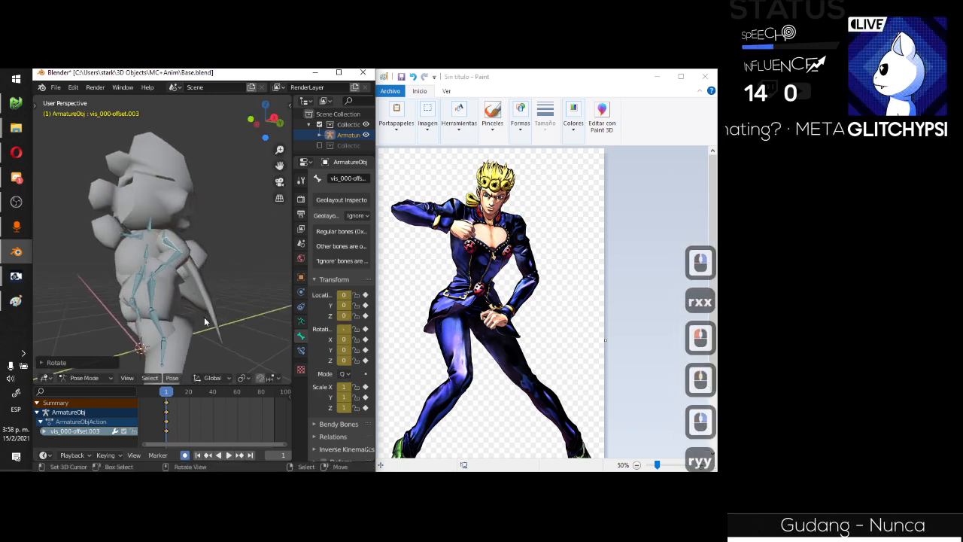
# Select the hand bone vis_000-offset.005 and rotate it around its local Z axis to turn the wrist.
pyautogui.moveTo(204, 322); pyautogui.dragTo(195, 283, button='middle')
pyautogui.rightClick(202, 278)
pyautogui.press('r')
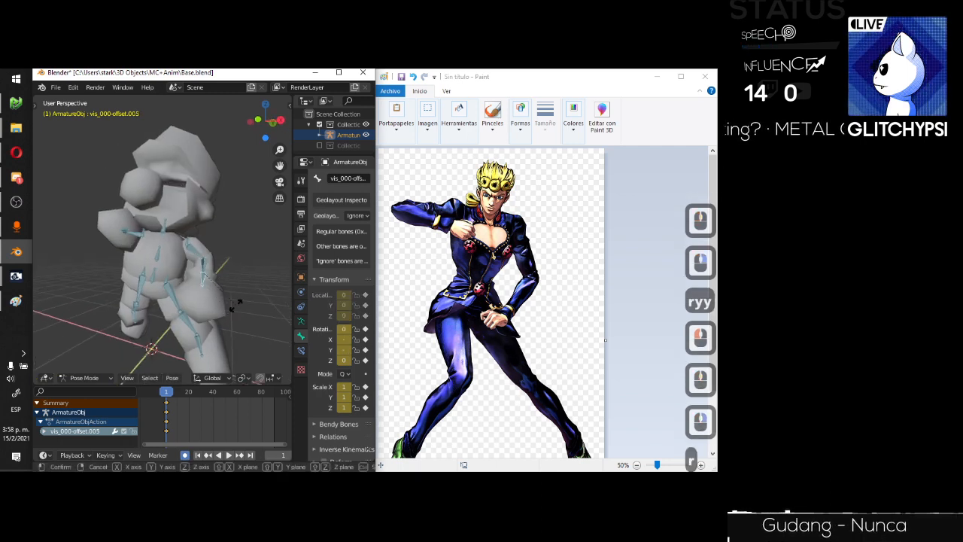
pyautogui.press('z')
pyautogui.press('z')
pyautogui.click(212, 333)
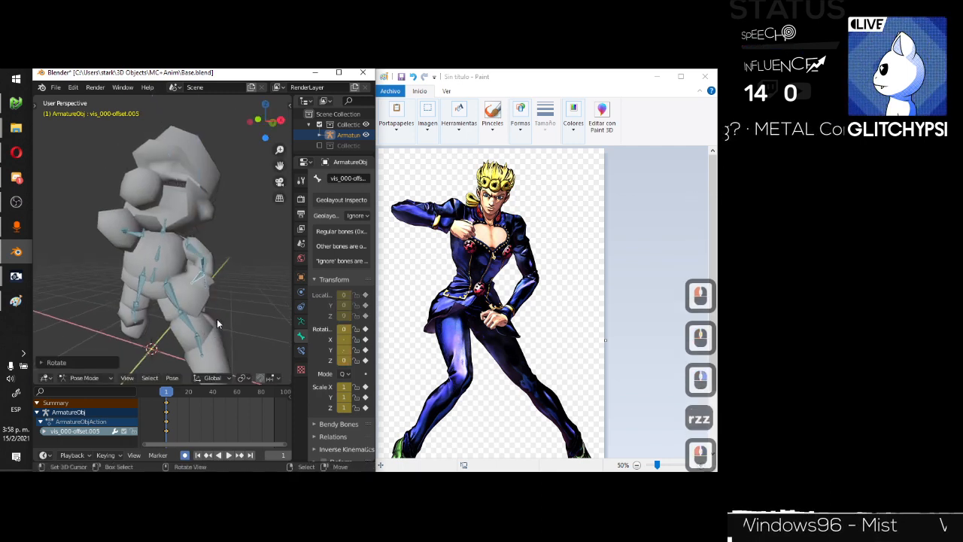
# Select the torso bone vis_000-offset.001 and rotate it around the global Y axis.
pyautogui.moveTo(217, 319); pyautogui.dragTo(233, 281, button='middle')
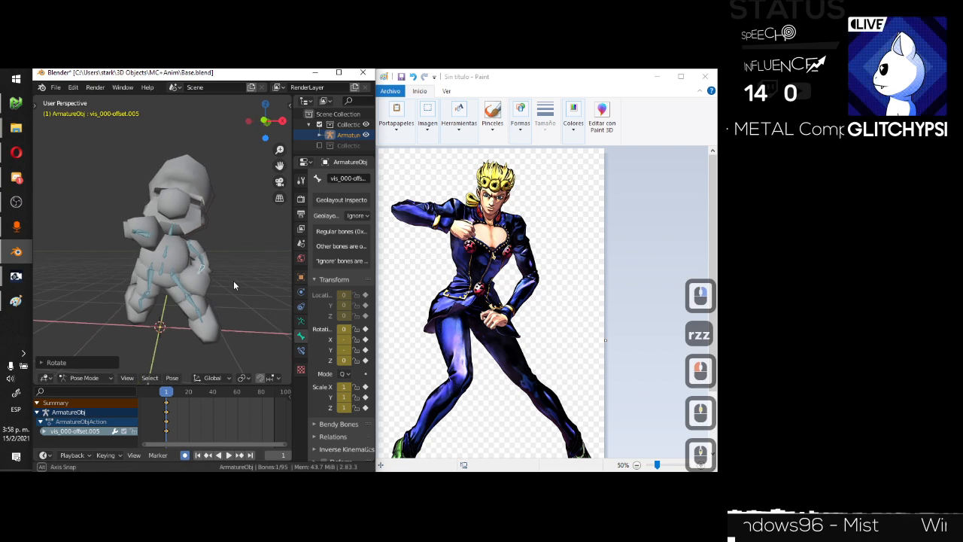
pyautogui.moveTo(183, 230); pyautogui.dragTo(179, 266, button='middle')
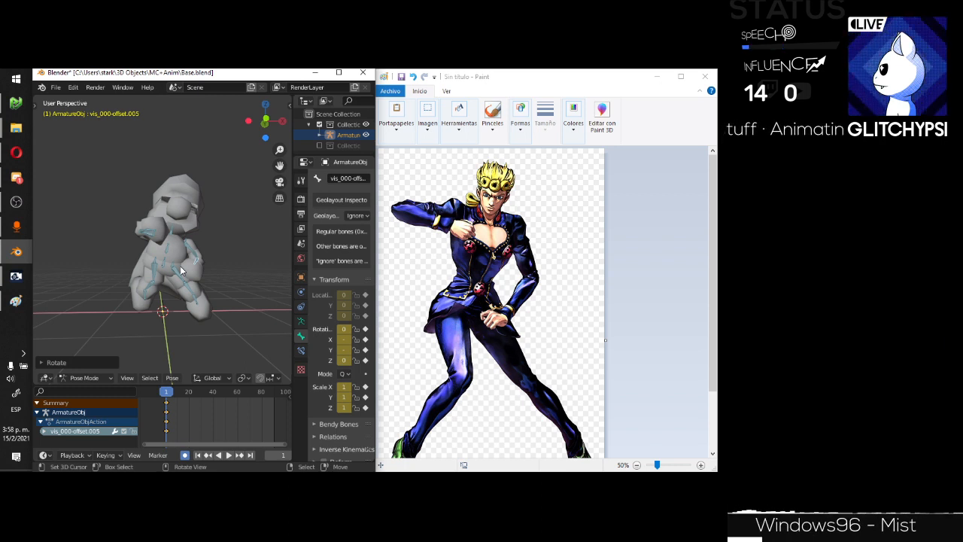
pyautogui.scroll(3, 186, 205)
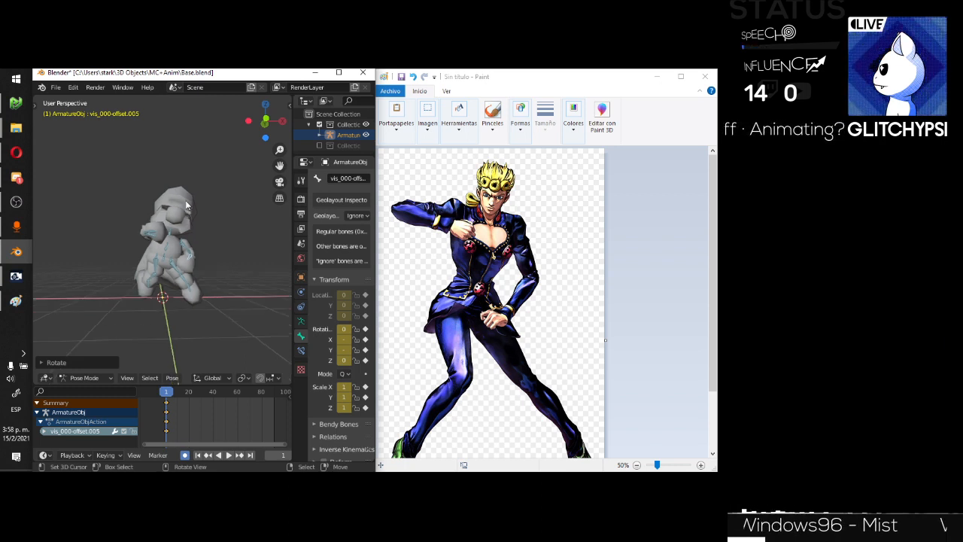
pyautogui.moveTo(187, 204); pyautogui.dragTo(218, 229, button='middle')
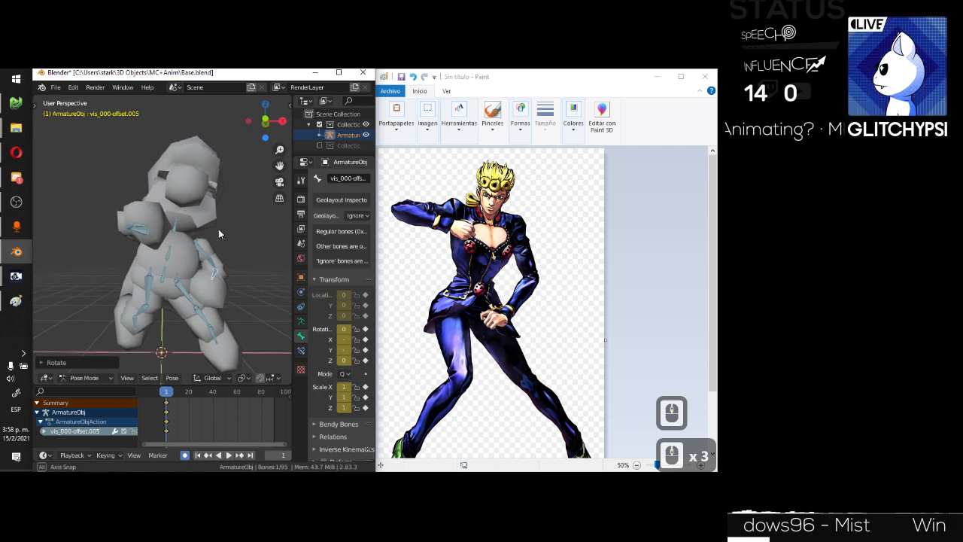
pyautogui.click(168, 257)
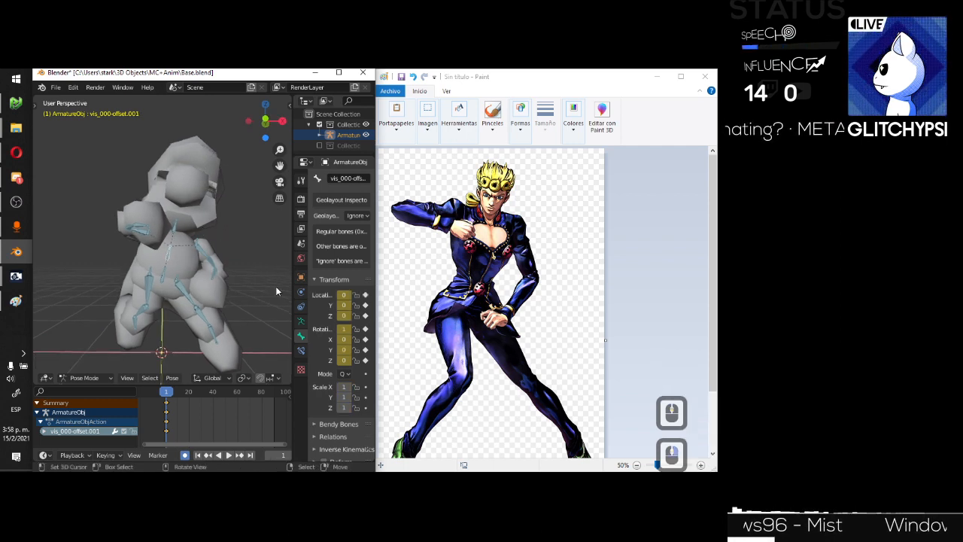
pyautogui.scroll(2, 173, 260)
pyautogui.scroll(3, 202, 251)
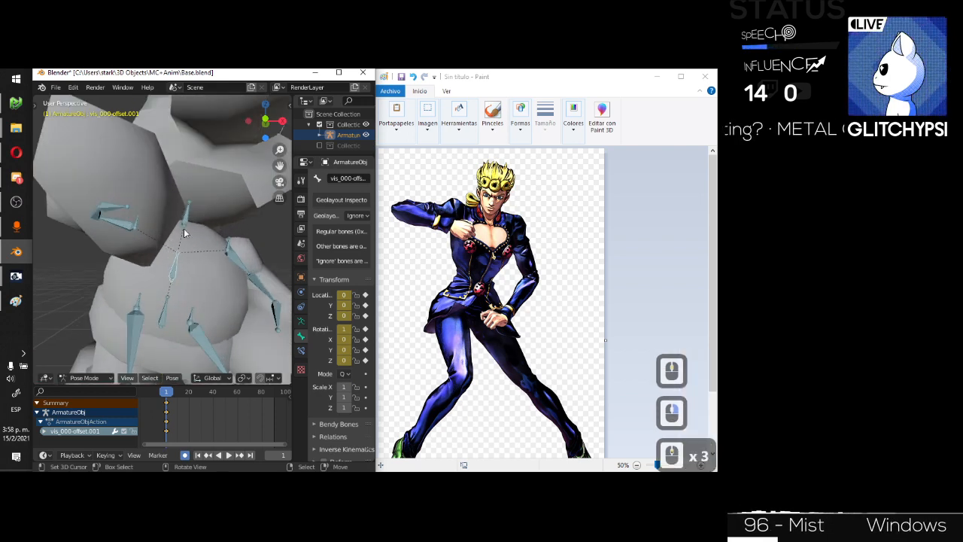
pyautogui.scroll(-1, 233, 234)
pyautogui.press('r')
pyautogui.press('x')
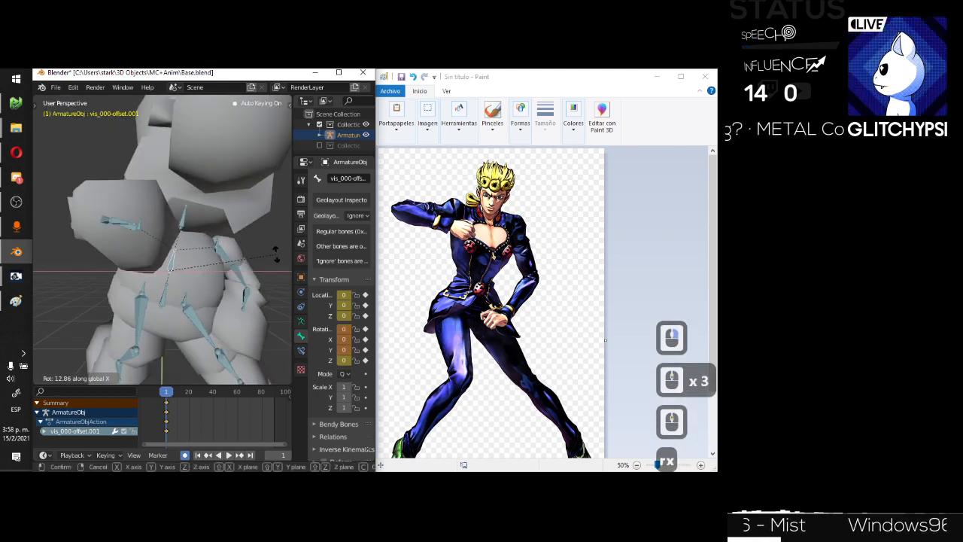
pyautogui.press('y')
pyautogui.click(237, 252)
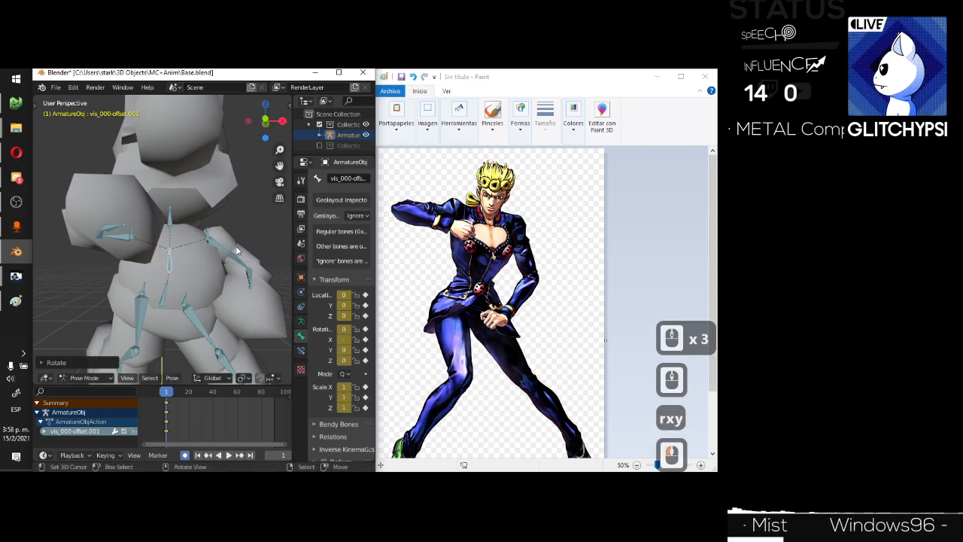
# Rotate the upper arm bone vis_000-offset.003 around its local X axis, and twist it around its local Y axis.
pyautogui.click(218, 244)
pyautogui.press('r')
pyautogui.press('x')
pyautogui.press('x')
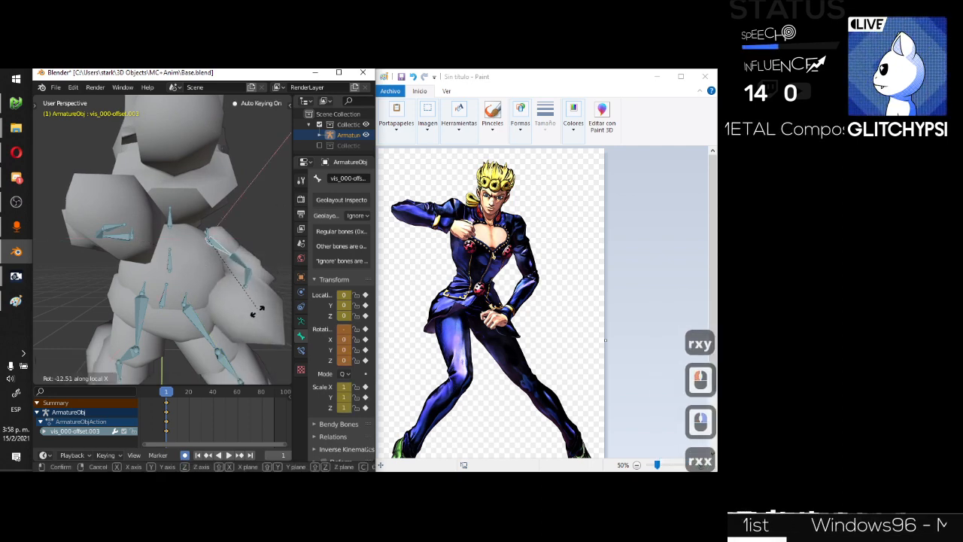
pyautogui.click(269, 284)
pyautogui.press('r')
pyautogui.press('y')
pyautogui.press('y')
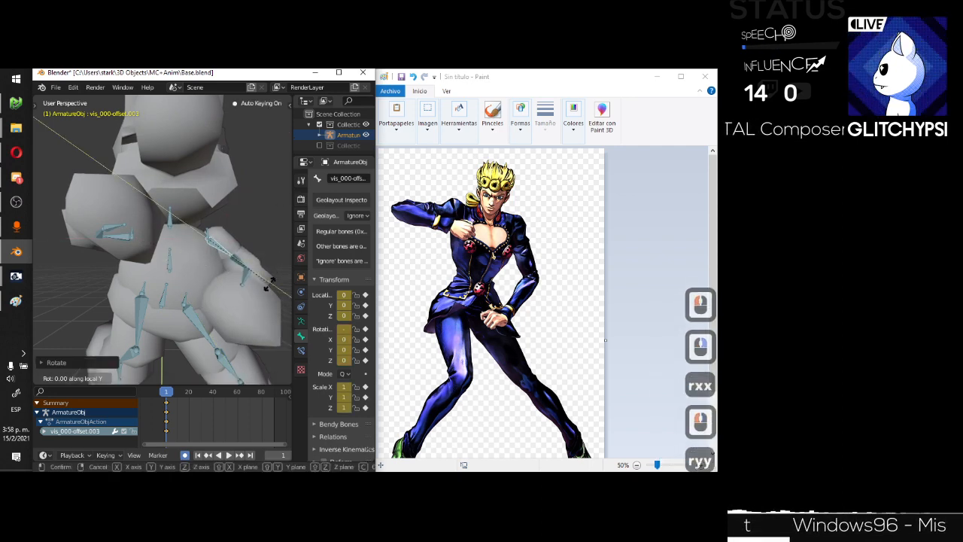
pyautogui.click(274, 278)
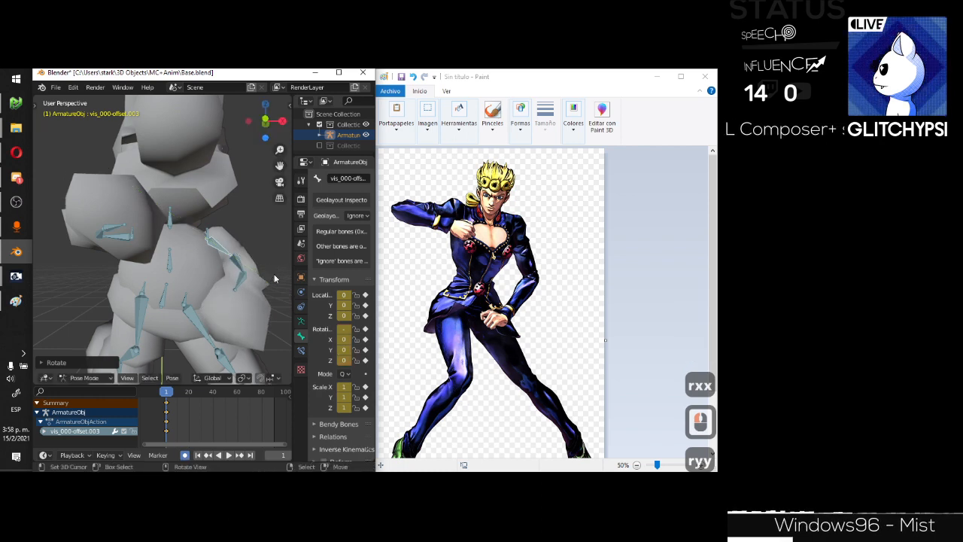
# Select the opposite arm's bone vis_000-offset.006 and rotate it around the global Z axis and the global X axis.
pyautogui.scroll(-2, 273, 276)
pyautogui.moveTo(262, 264); pyautogui.dragTo(187, 250, button='middle')
pyautogui.click(180, 254)
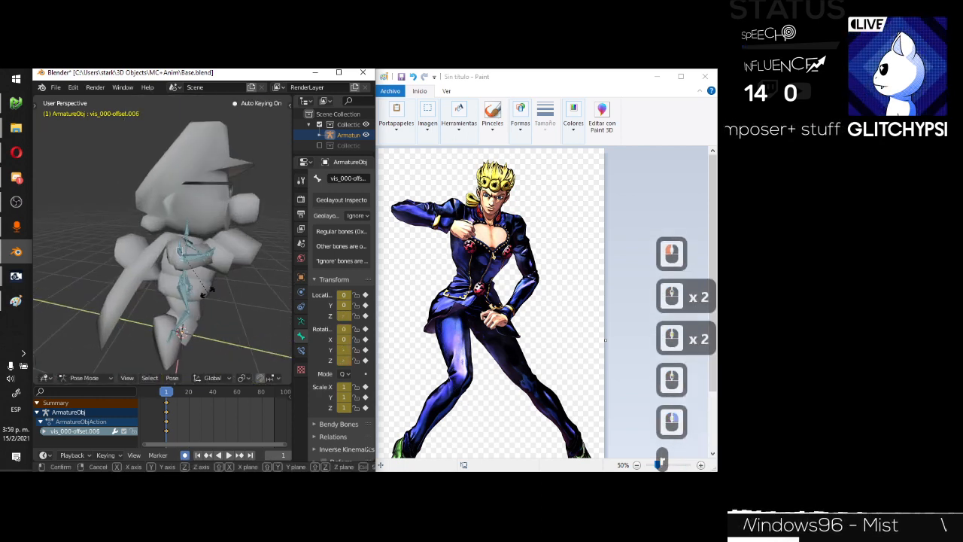
pyautogui.press('r')
pyautogui.press('z')
pyautogui.click(219, 286)
pyautogui.press('r')
pyautogui.press('x')
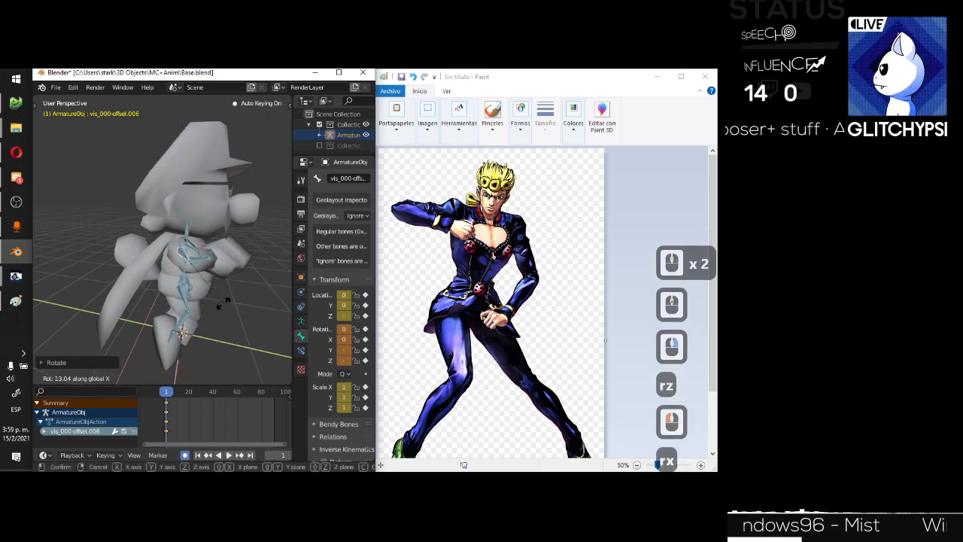
pyautogui.click(224, 306)
# Select the bone vis_001-offset and move the whole figure along the Z axis.
pyautogui.moveTo(224, 306); pyautogui.dragTo(157, 279, button='middle')
pyautogui.scroll(-2, 187, 281)
pyautogui.scroll(2, 157, 278)
pyautogui.rightClick(155, 279)
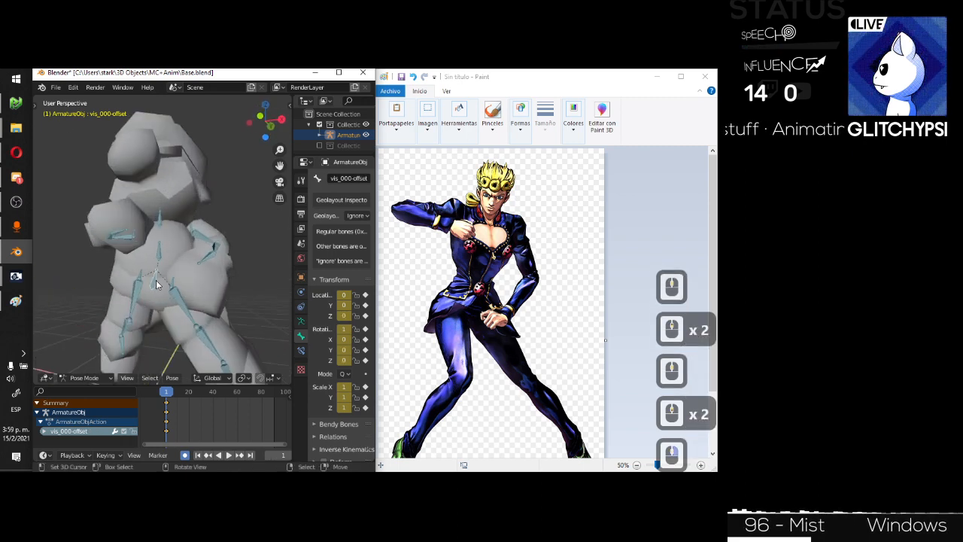
pyautogui.rightClick(156, 280)
pyautogui.scroll(-2, 180, 300)
pyautogui.scroll(-1, 185, 297)
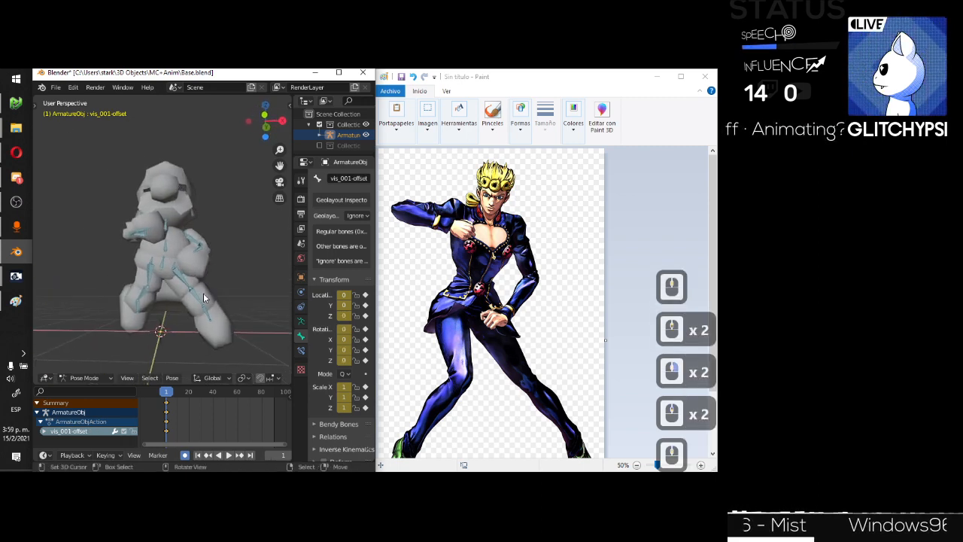
pyautogui.press('g')
pyautogui.press('z')
pyautogui.press('z')
pyautogui.press('z')
pyautogui.press('z')
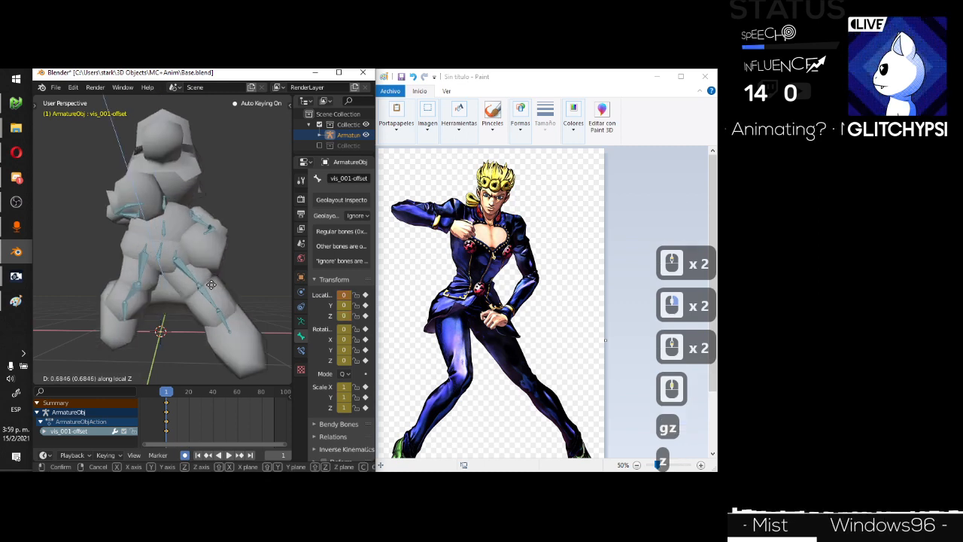
pyautogui.click(210, 289)
# Select the head bone vis_000-offset.002 and tilt it sideways around the global Y axis.
pyautogui.moveTo(208, 291); pyautogui.dragTo(184, 232, button='middle')
pyautogui.scroll(2, 185, 250)
pyautogui.scroll(-1, 186, 250)
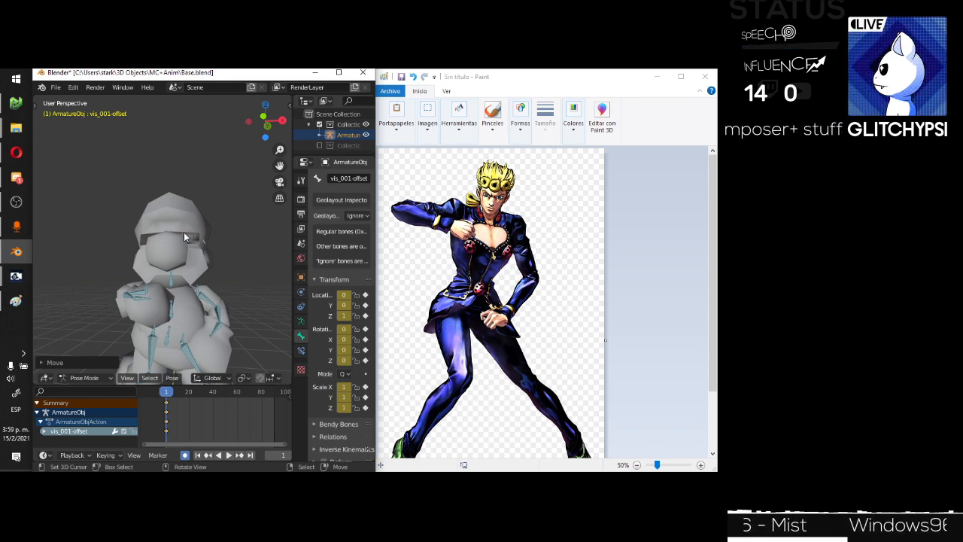
pyautogui.moveTo(183, 287); pyautogui.dragTo(219, 277, button='middle')
pyautogui.click(176, 282)
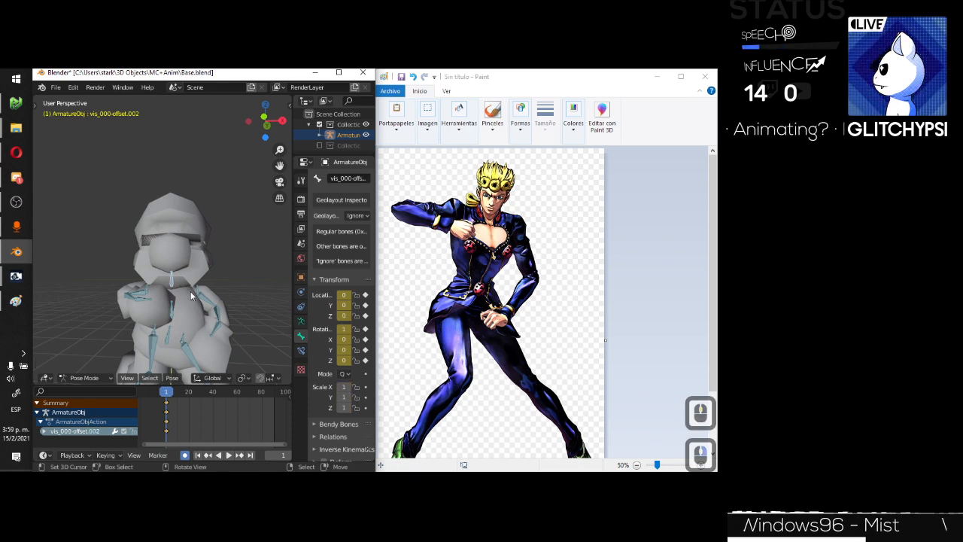
pyautogui.scroll(2, 175, 283)
pyautogui.press('r')
pyautogui.press('x')
pyautogui.press('x')
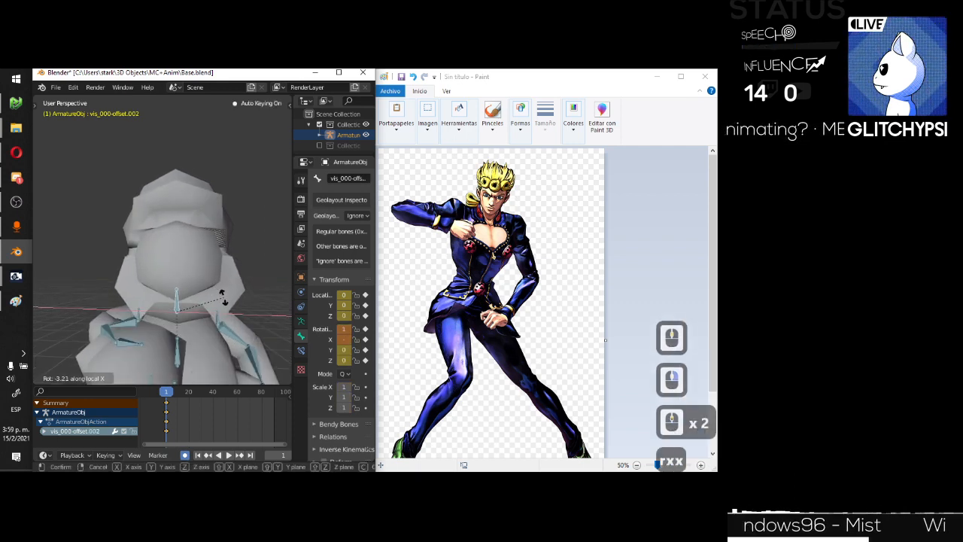
pyautogui.press('y')
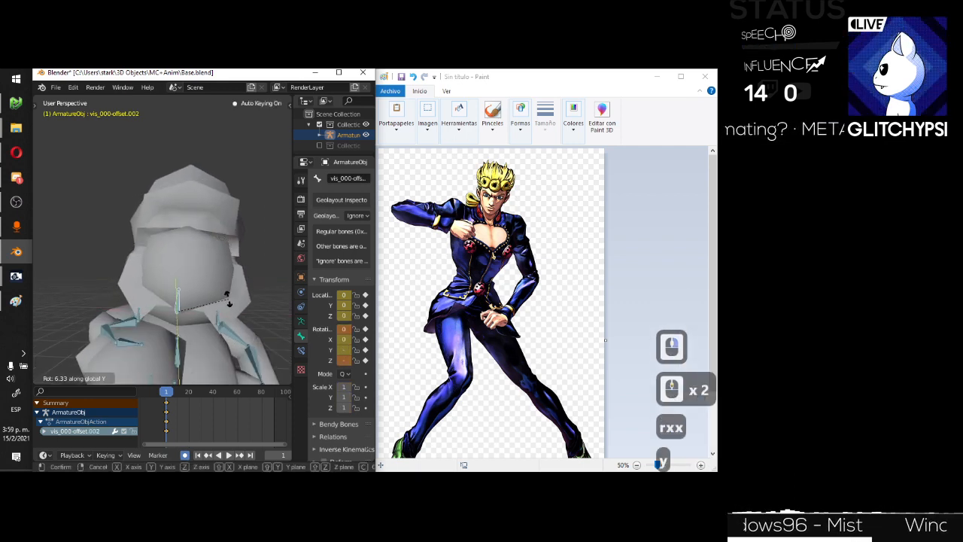
pyautogui.click(237, 300)
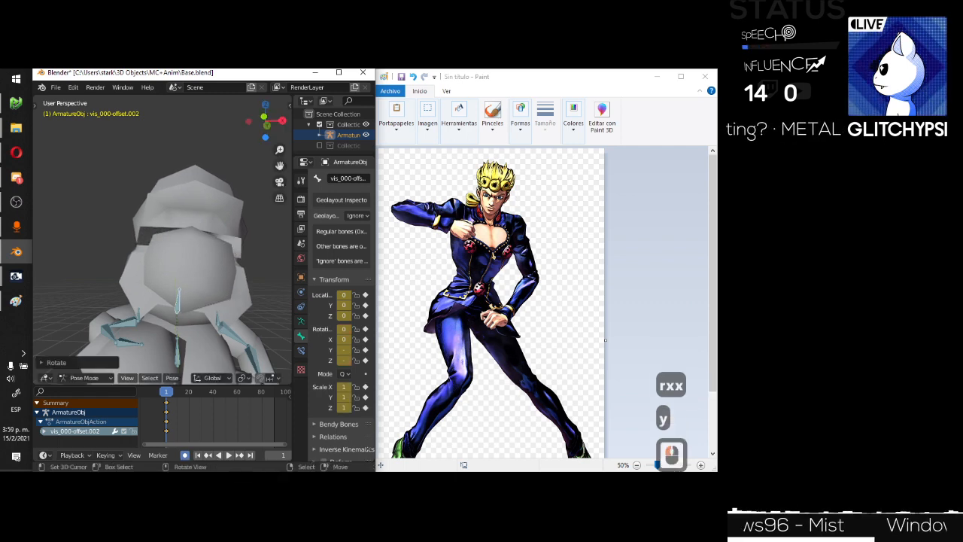
# Rotate the head bone vis_000-offset.002 around its local X axis and check the pose from the side.
pyautogui.press('r')
pyautogui.press('x')
pyautogui.press('x')
pyautogui.click(264, 305)
pyautogui.scroll(-4, 258, 289)
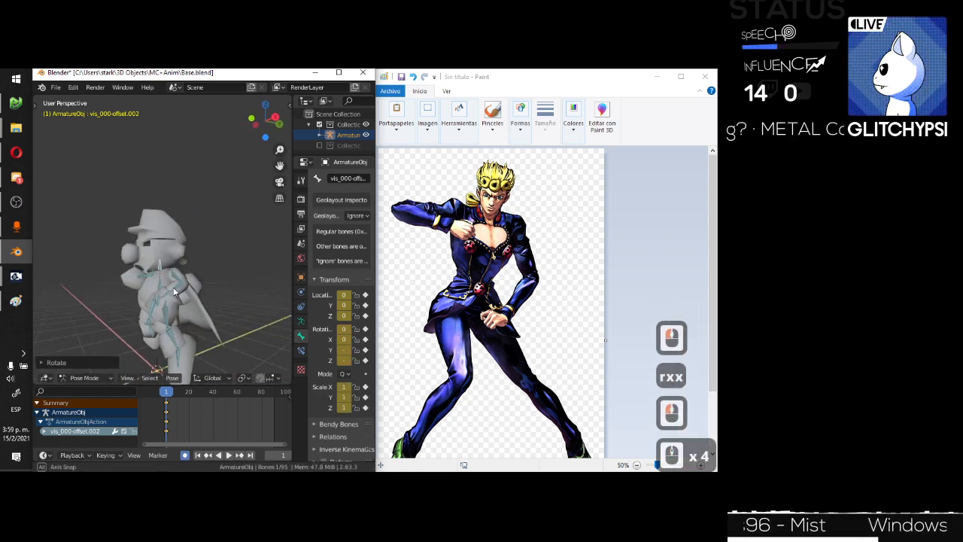
pyautogui.moveTo(284, 289); pyautogui.dragTo(212, 276, button='middle')
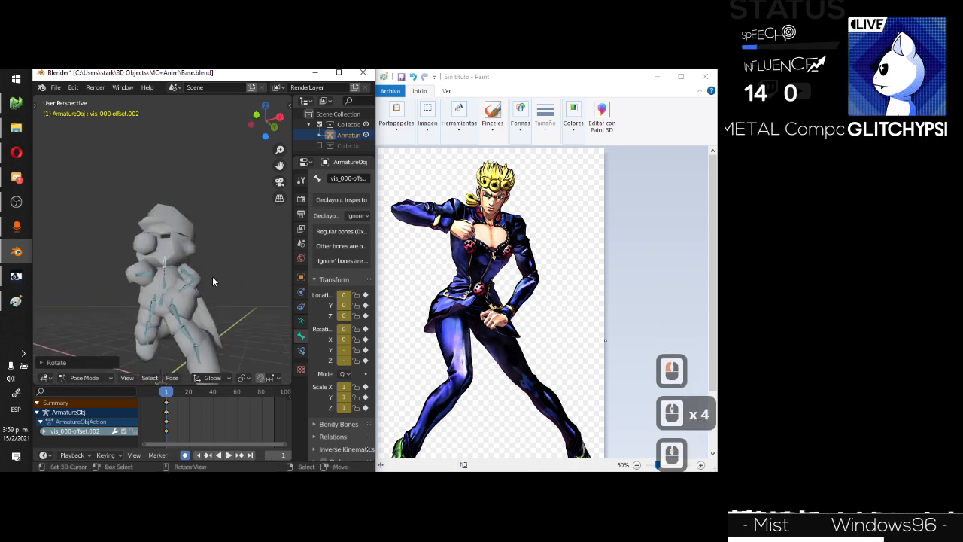
# Set the animation's end frame to 1 in the timeline.
pyautogui.scroll(-6, 263, 454)
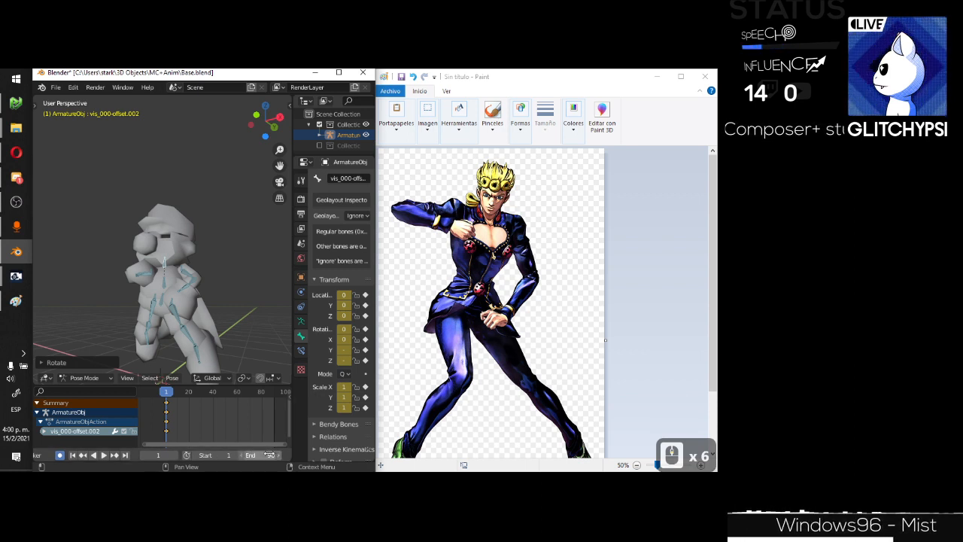
pyautogui.click(271, 456)
pyautogui.write('1')
pyautogui.press('Return')
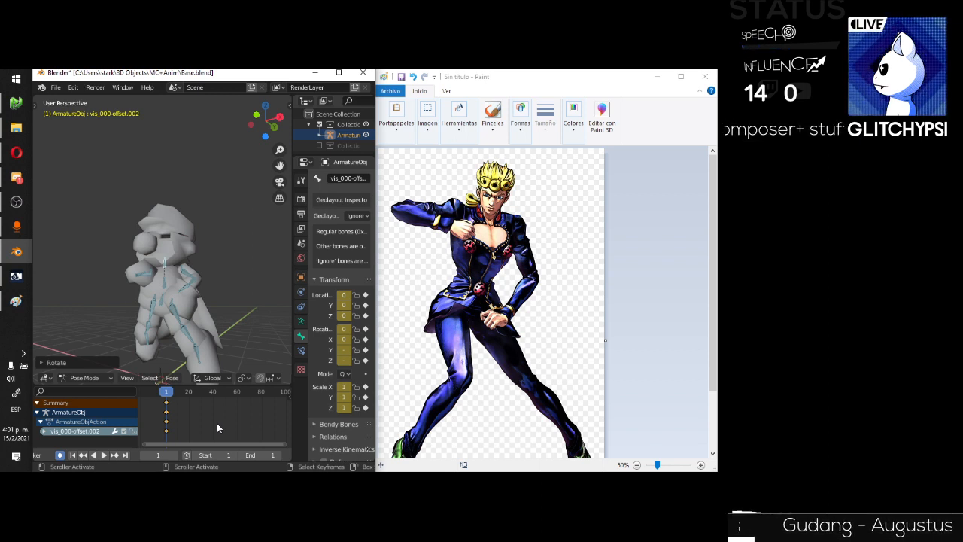
# Enlarge the Blender window to fill the screen, covering the Paint reference.
pyautogui.moveTo(201, 229)
pyautogui.mouseDown(button='middle')
pyautogui.moveTo(175, 231)
pyautogui.moveTo(200, 242)
pyautogui.mouseUp(button='middle')
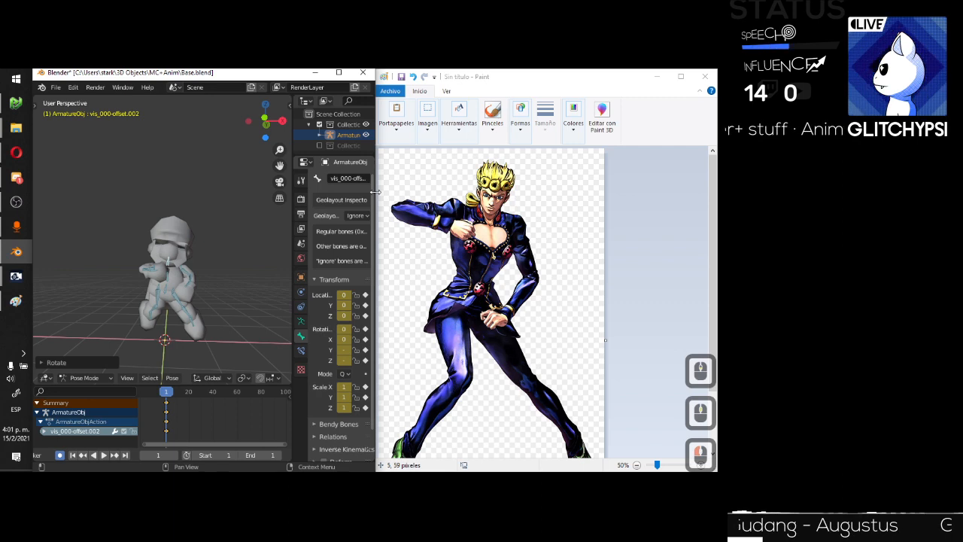
pyautogui.moveTo(374, 190); pyautogui.dragTo(622, 198)
pyautogui.moveTo(404, 79); pyautogui.dragTo(502, 72)
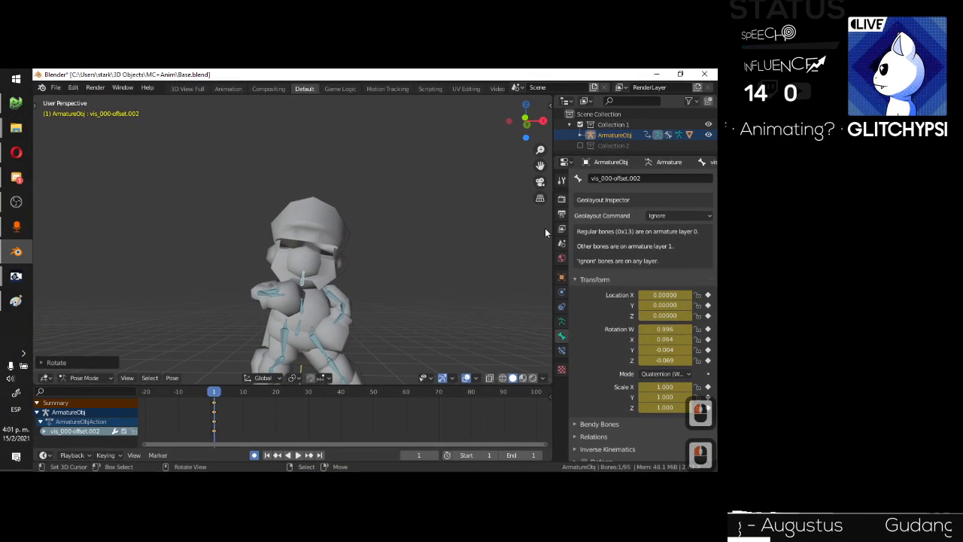
# Set the SM64 Animation Exporter's export format to METAL Composer JSON and name the animation "giorno pose".
pyautogui.press('n')
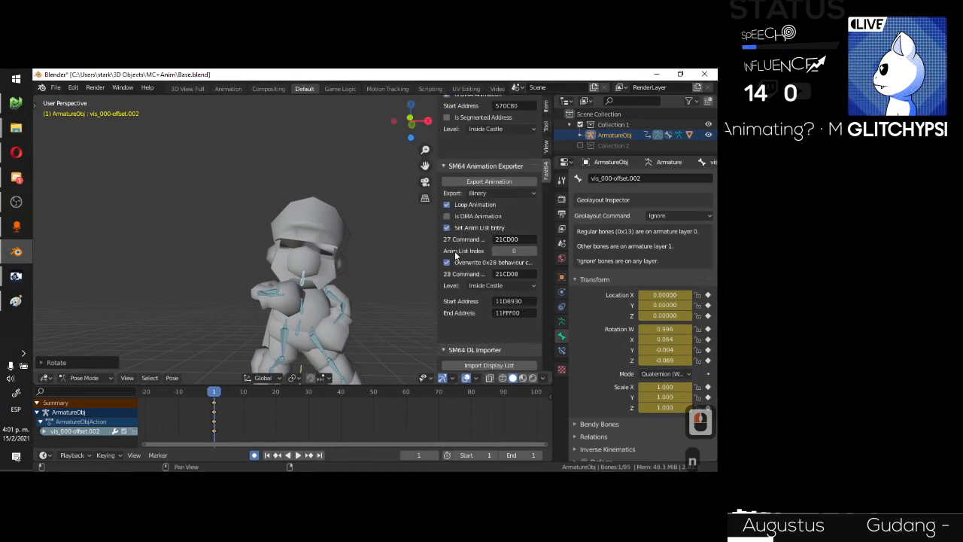
pyautogui.click(503, 192)
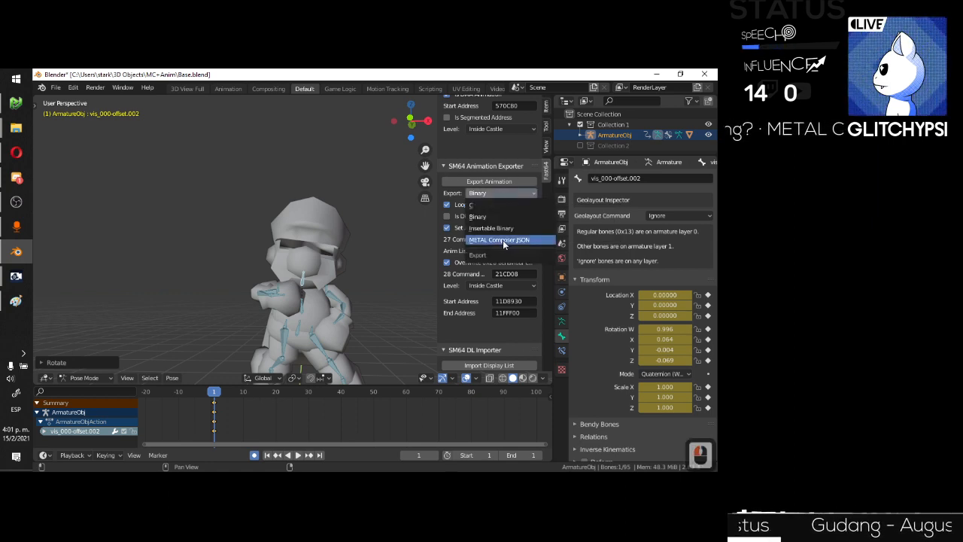
pyautogui.click(503, 240)
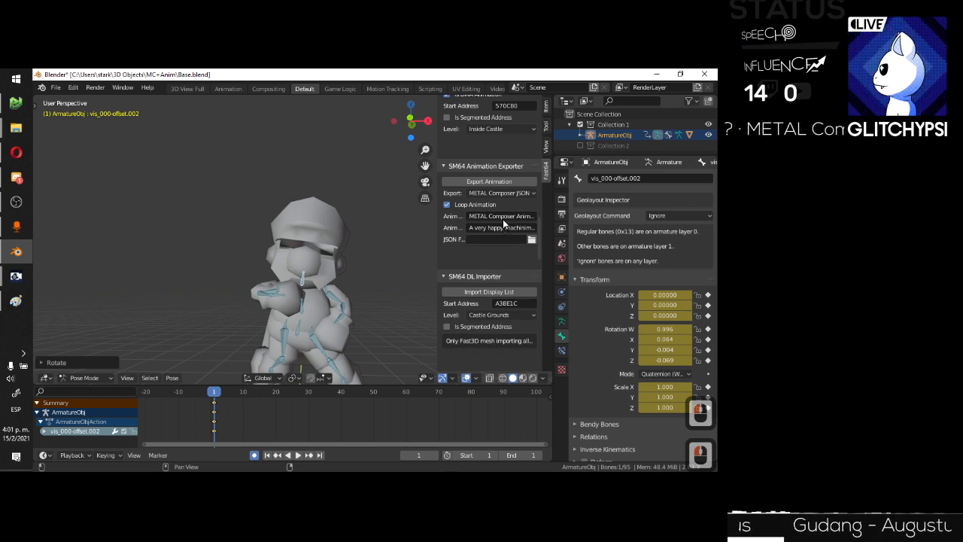
pyautogui.click(500, 216)
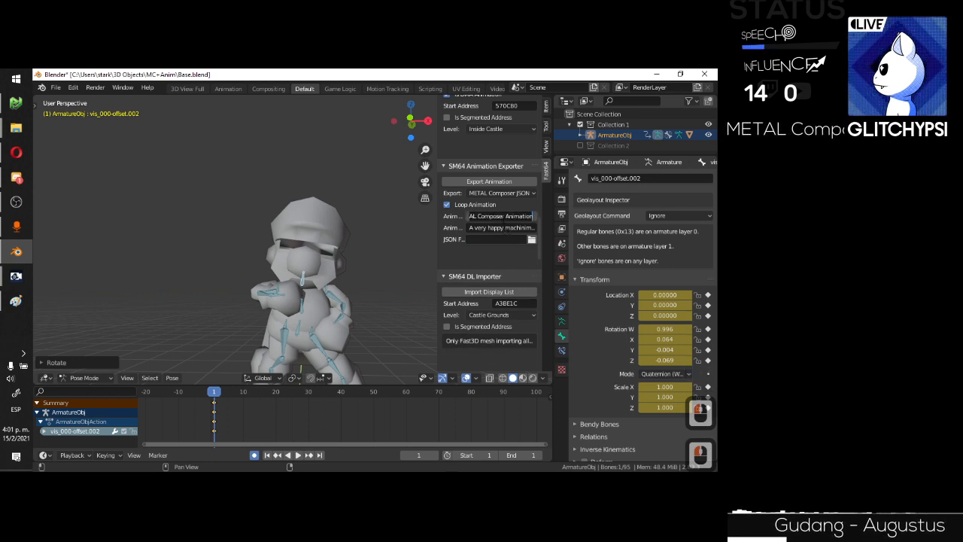
pyautogui.write('giorno pose')
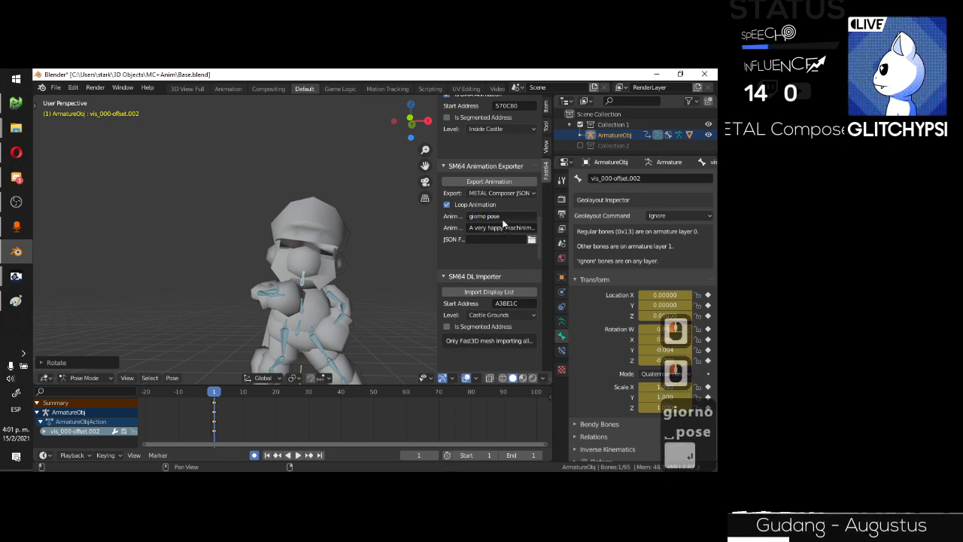
pyautogui.press('Return')
# Set the animation author to the creator's handle followed by "@ twitch".
pyautogui.click(503, 225)
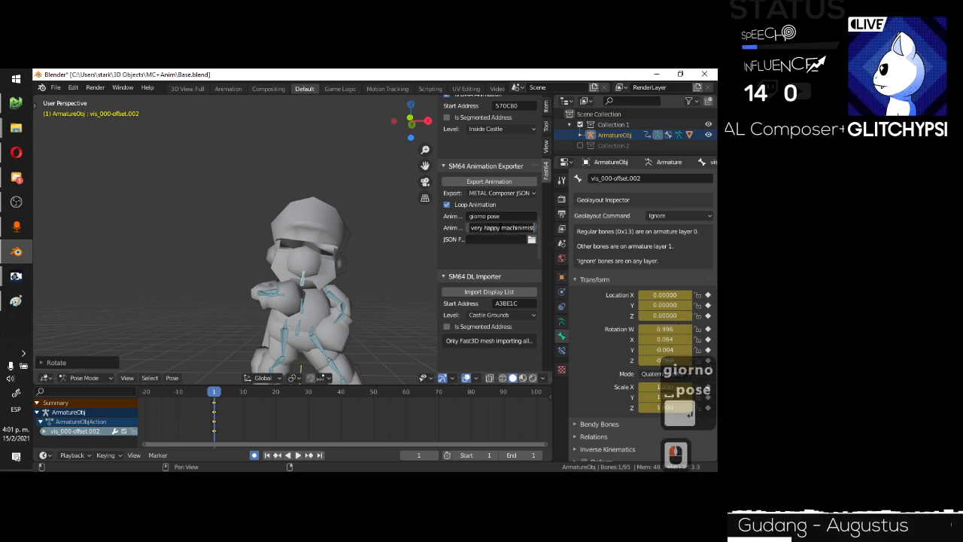
pyautogui.click(482, 232)
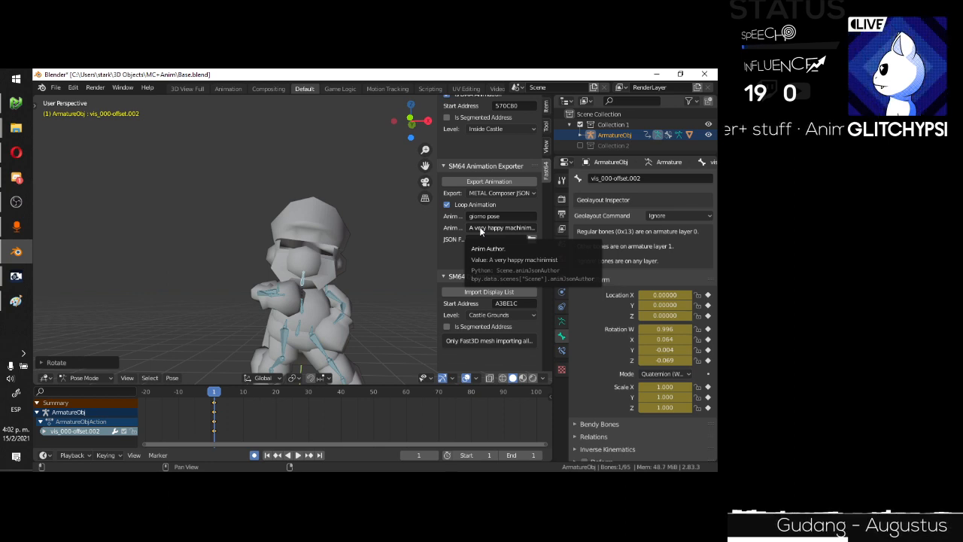
pyautogui.click(479, 227)
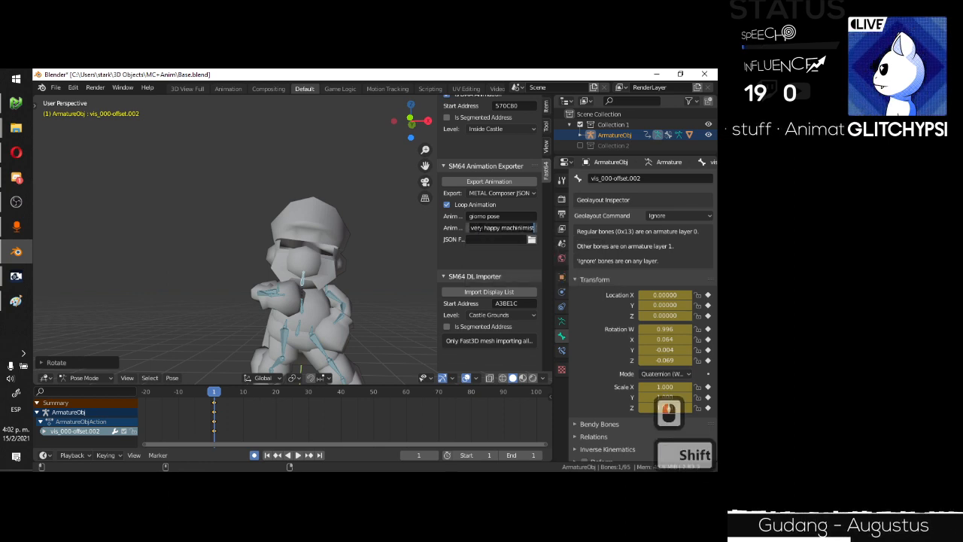
pyautogui.write('GlitchyPSI @ ')
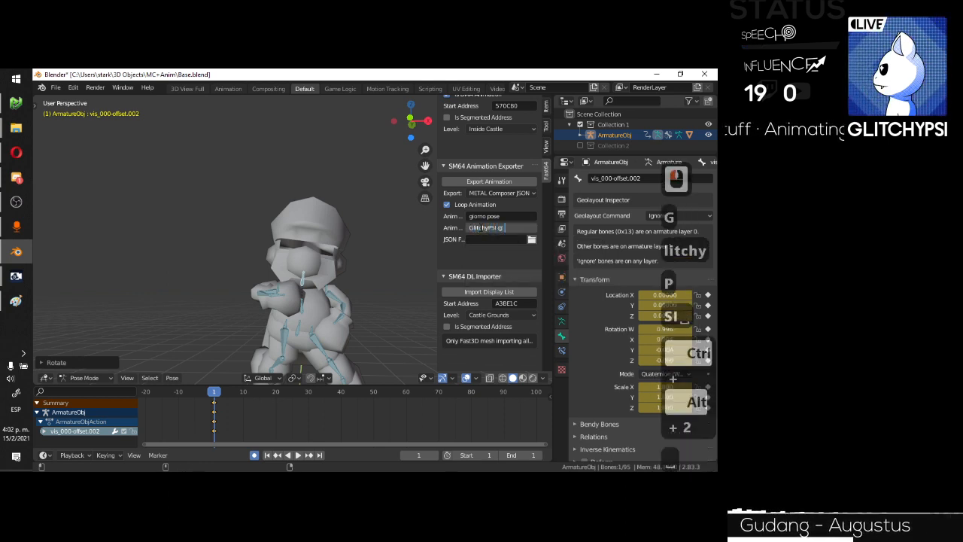
pyautogui.write('twitch')
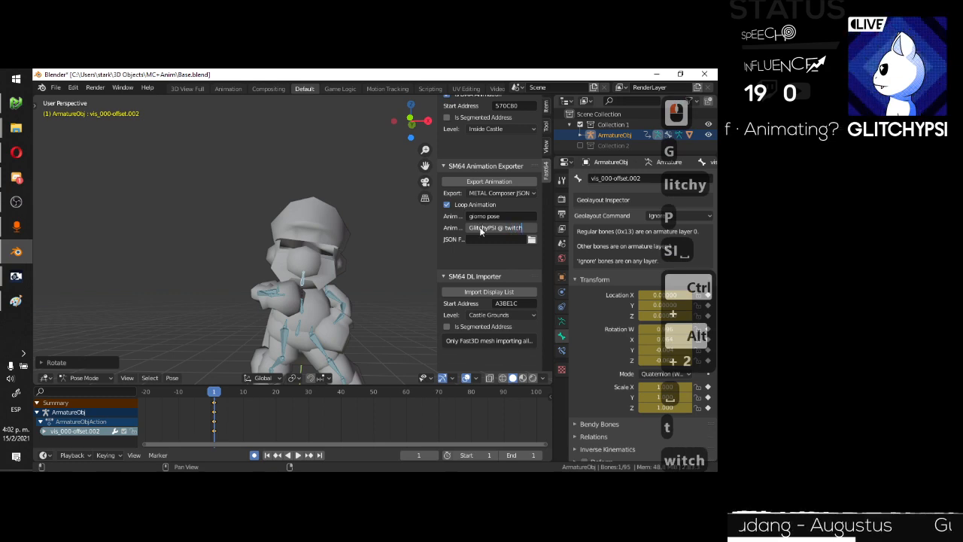
pyautogui.press('Return')
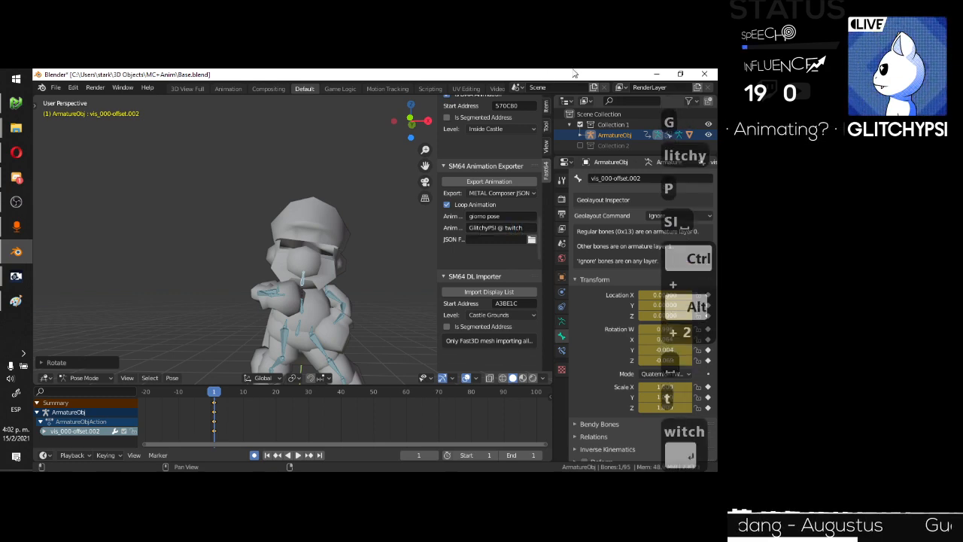
# Set the JSON file path to "giorno" on the Desktop and export the animation from Object Mode.
pyautogui.click(533, 241)
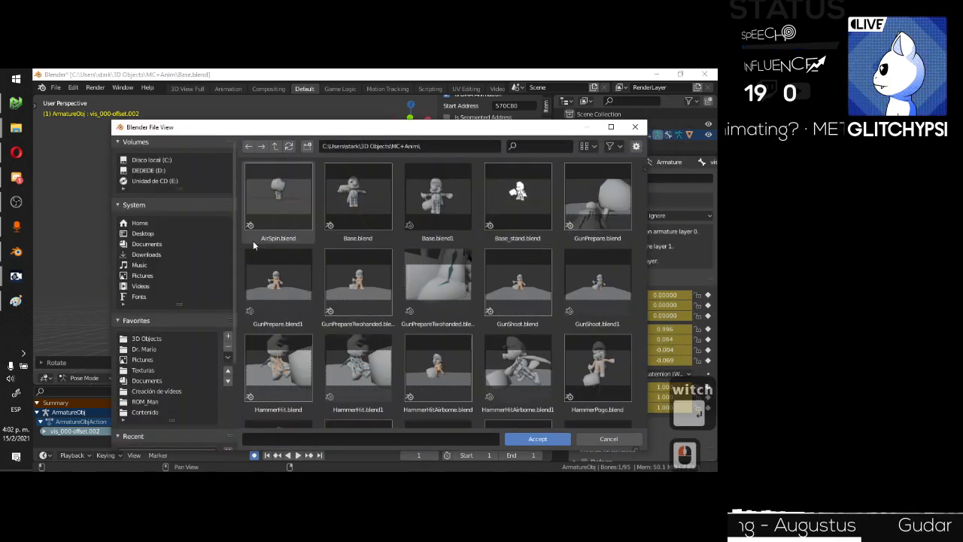
pyautogui.click(143, 234)
pyautogui.click(311, 439)
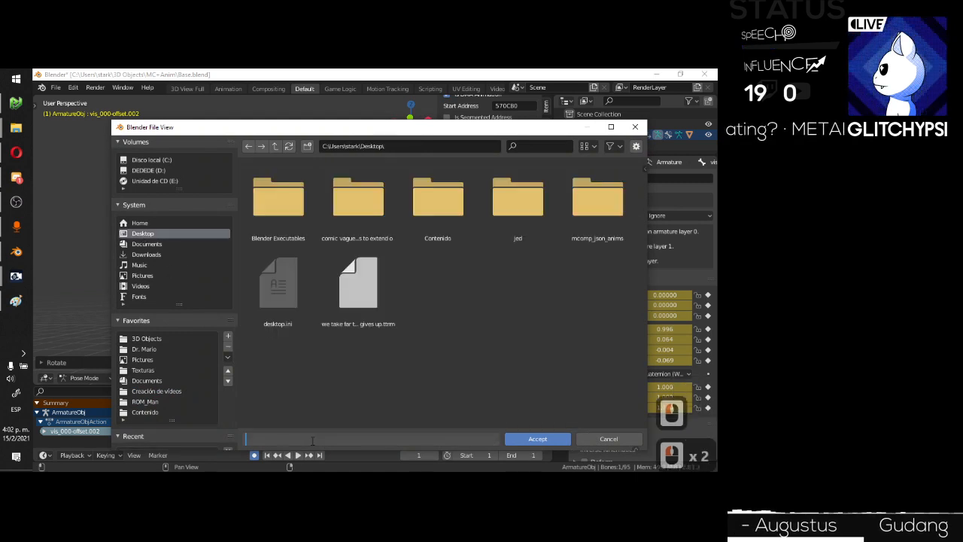
pyautogui.write('io')
pyautogui.press('BackSpace')
pyautogui.press('BackSpace')
pyautogui.write('giorno')
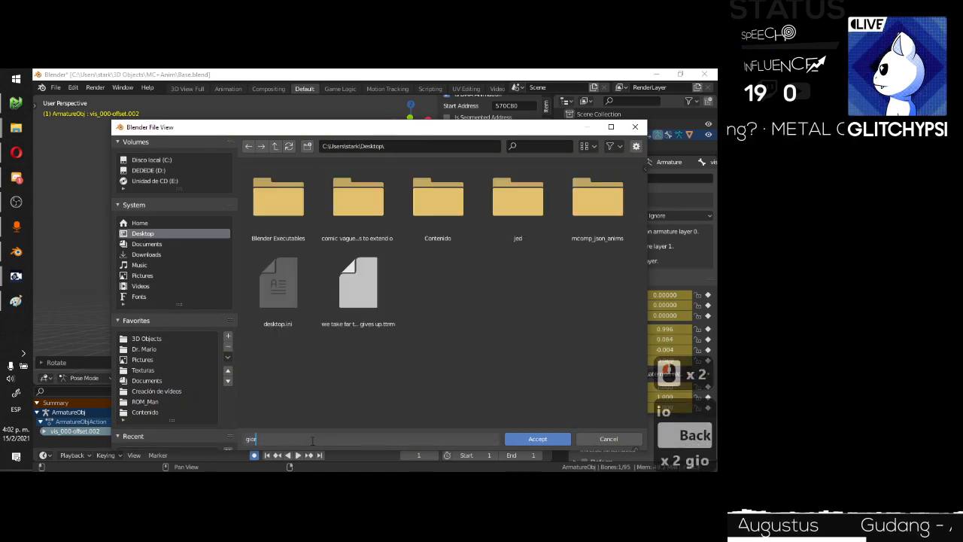
pyautogui.press('Return')
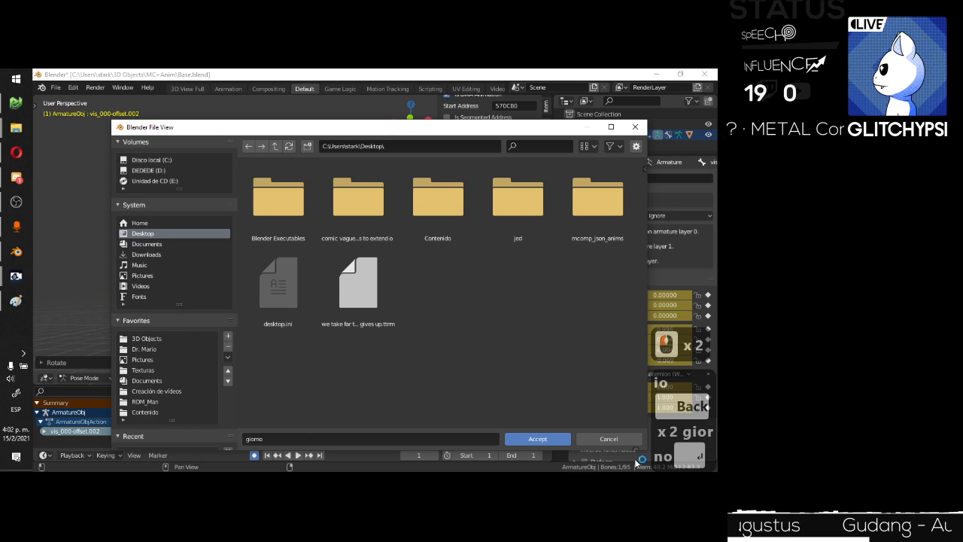
pyautogui.click(539, 440)
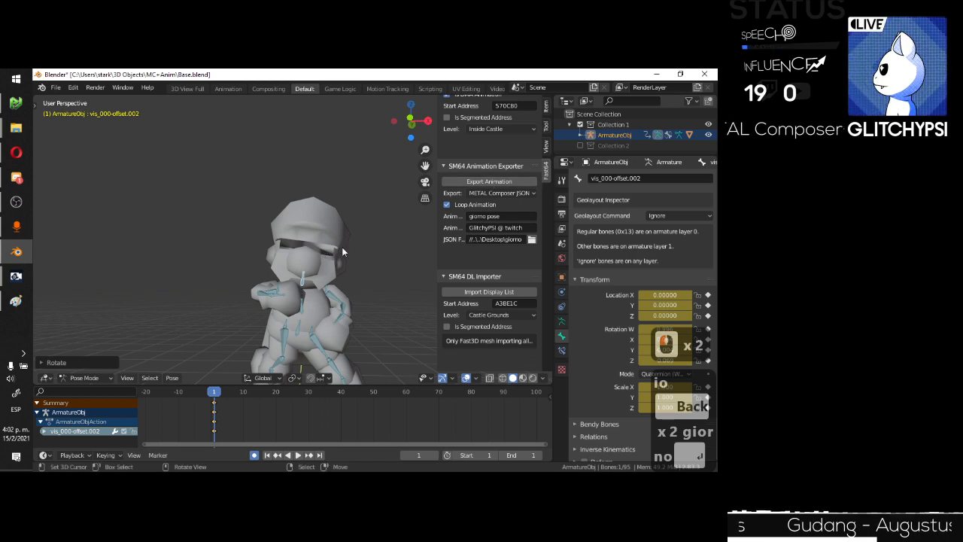
pyautogui.hotkey('ctrl', 'Tab')
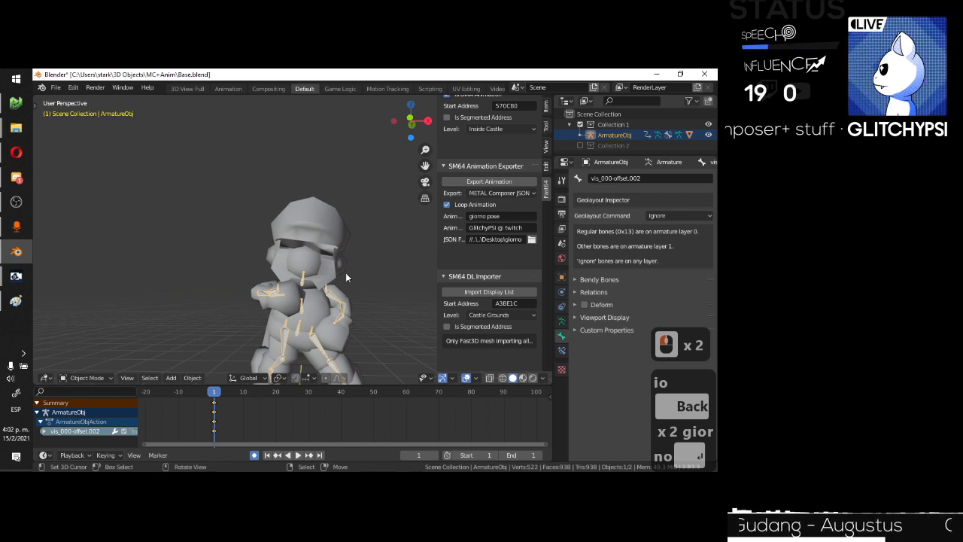
pyautogui.click(514, 182)
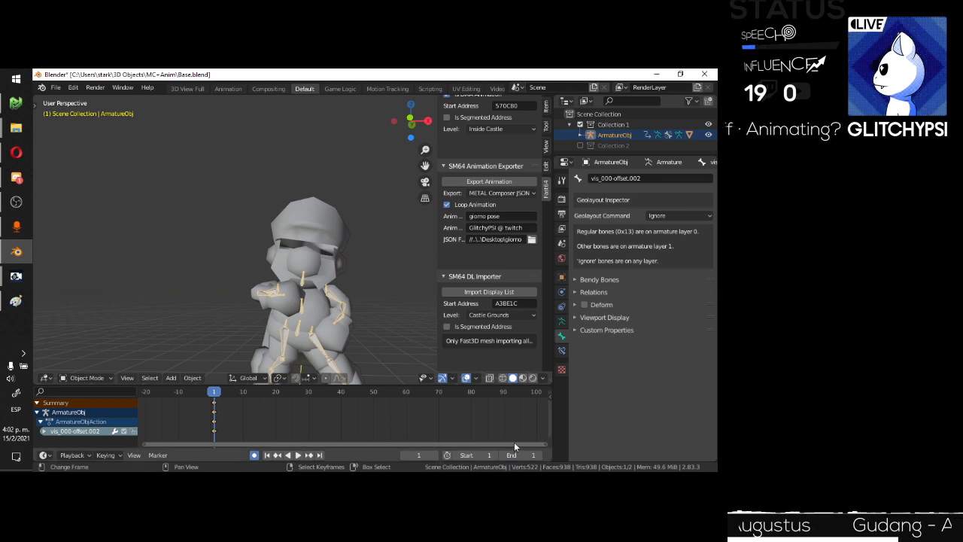
# Switch to the Project64 emulator and adjust the game camera to frame Mario's whole body from the front.
pyautogui.click(16, 103)
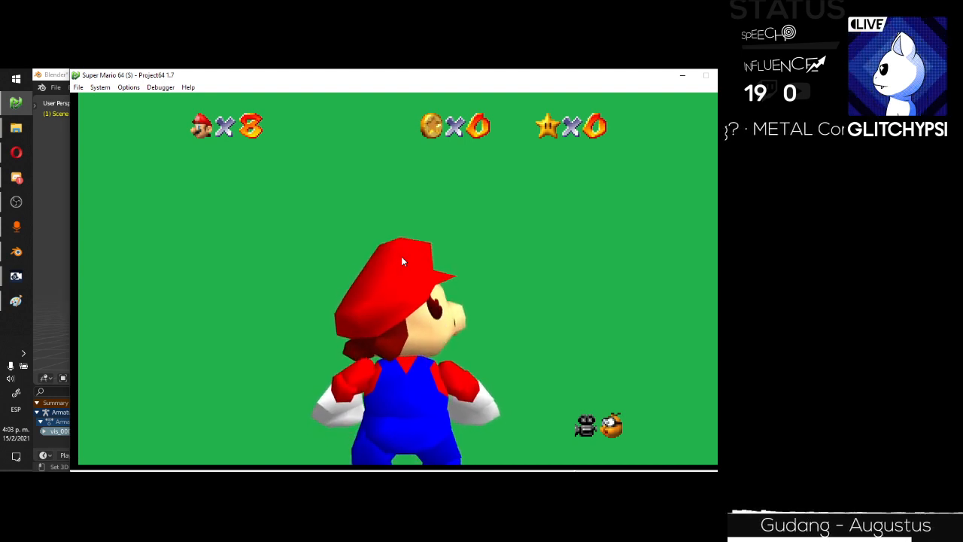
pyautogui.click(23, 353)
pyautogui.click(316, 319)
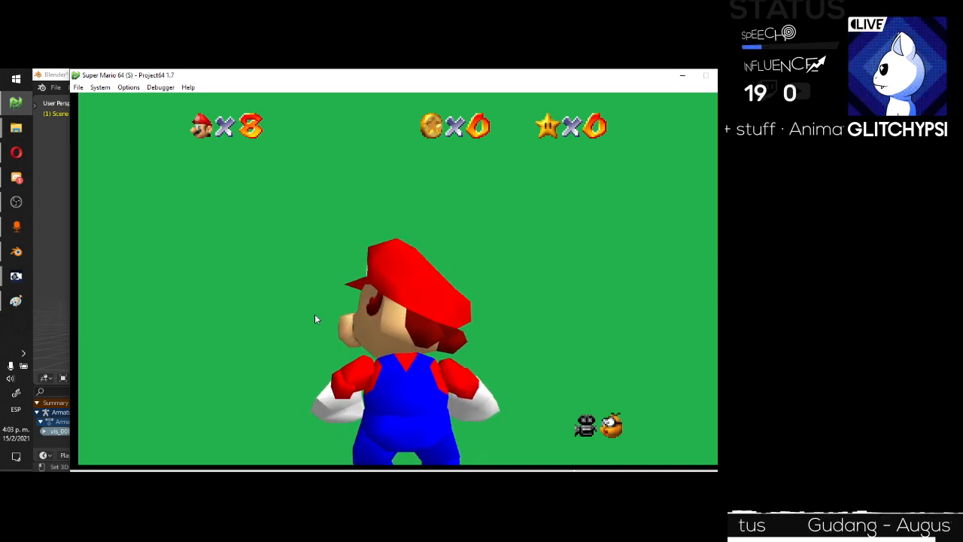
pyautogui.press('Up')
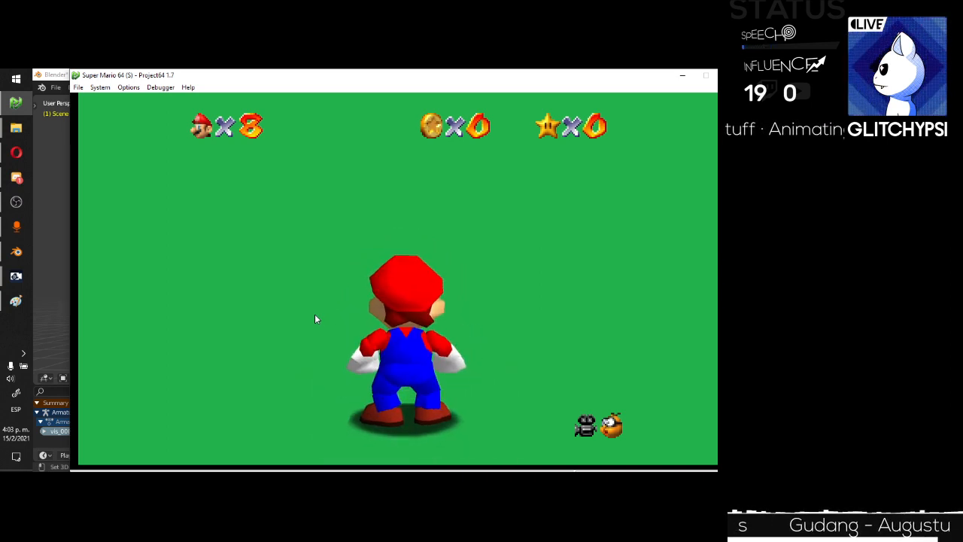
pyautogui.press('Down')
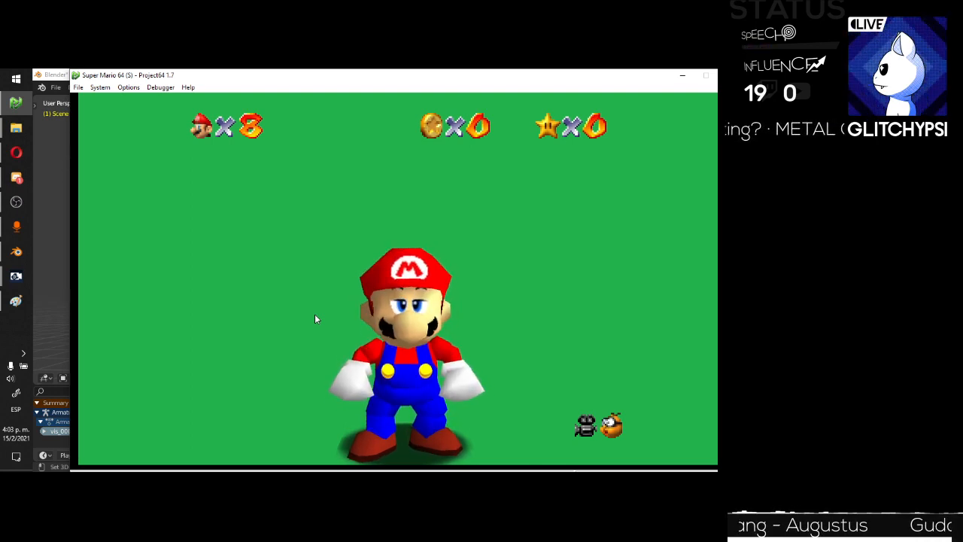
pyautogui.press('Up')
pyautogui.press('Down')
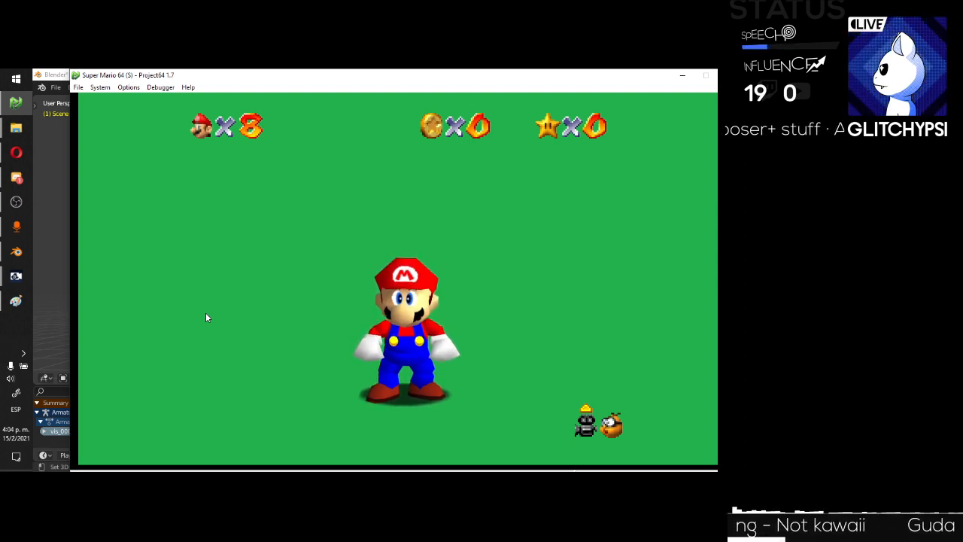
# Switch to METAL Composer, enable Override Game Animation and browse the Desktop for a JSON animation to load.
pyautogui.moveTo(16, 276)
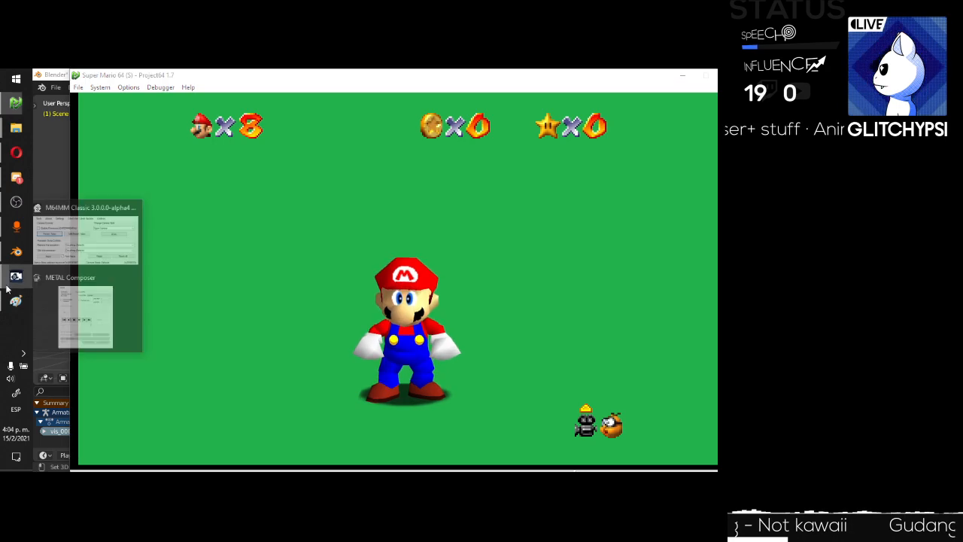
pyautogui.click(102, 310)
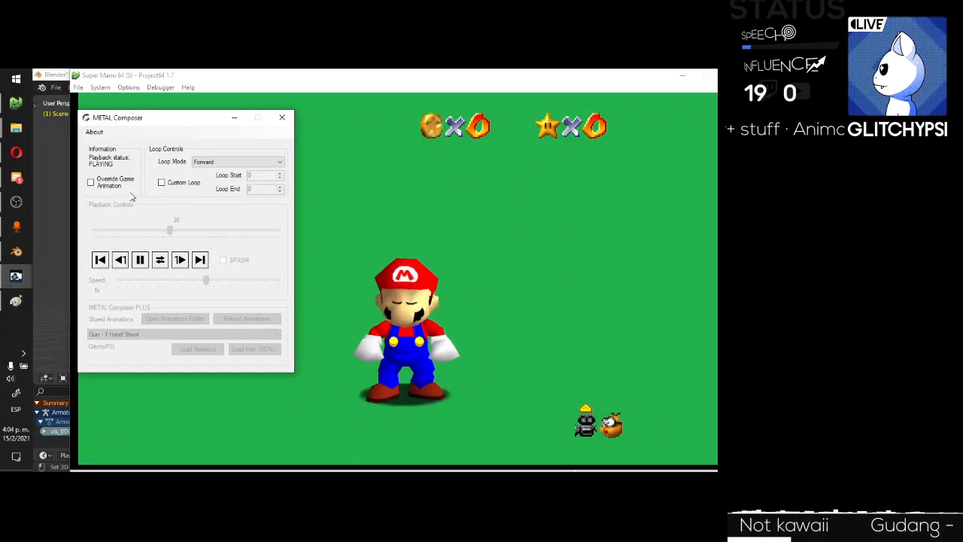
pyautogui.click(116, 183)
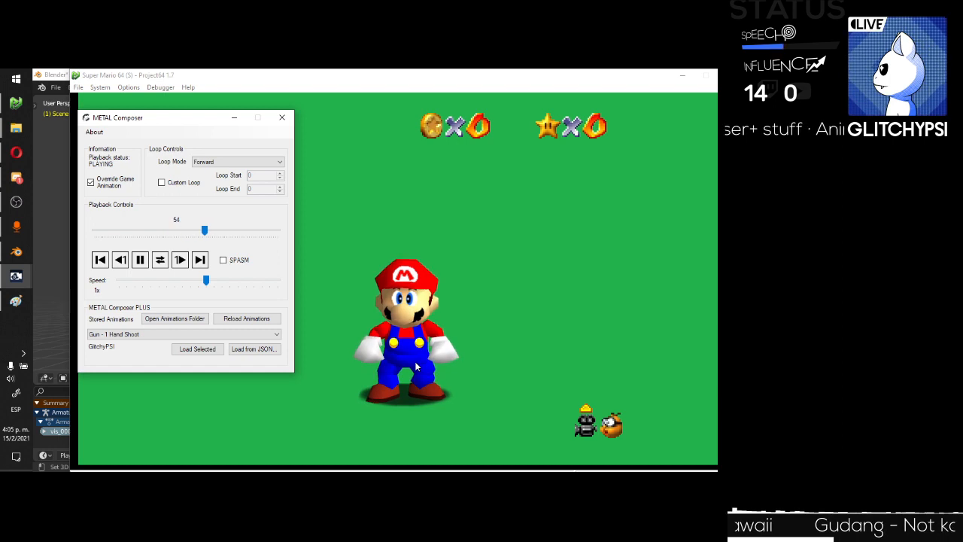
pyautogui.click(255, 350)
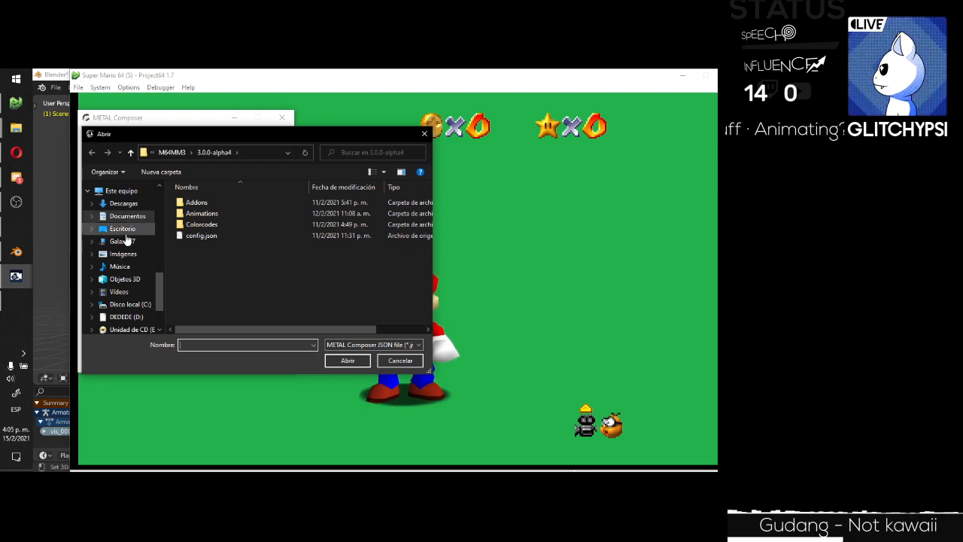
pyautogui.click(122, 230)
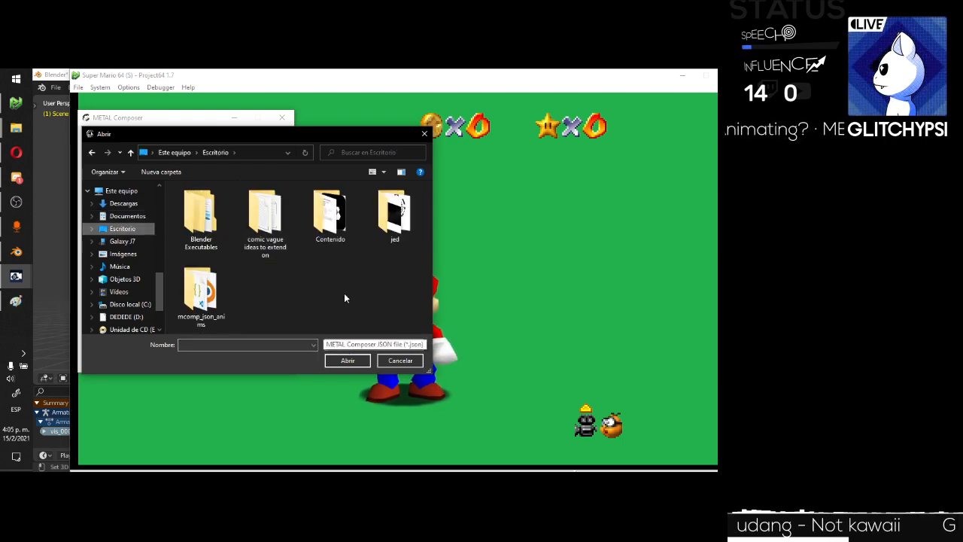
# Return to Blender, change the export file name to giorno.json and export the animation.
pyautogui.click(66, 73)
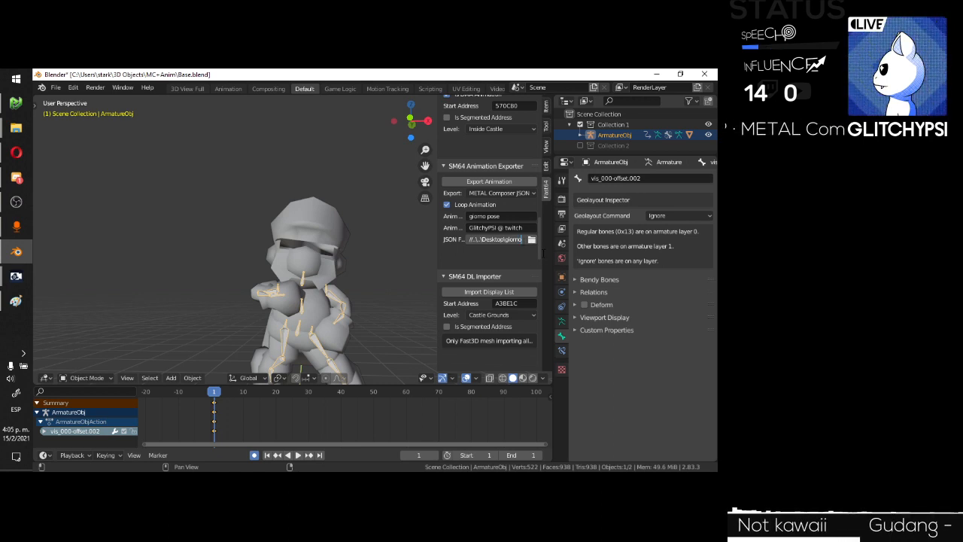
pyautogui.press('Return')
pyautogui.click(533, 239)
pyautogui.click(301, 438)
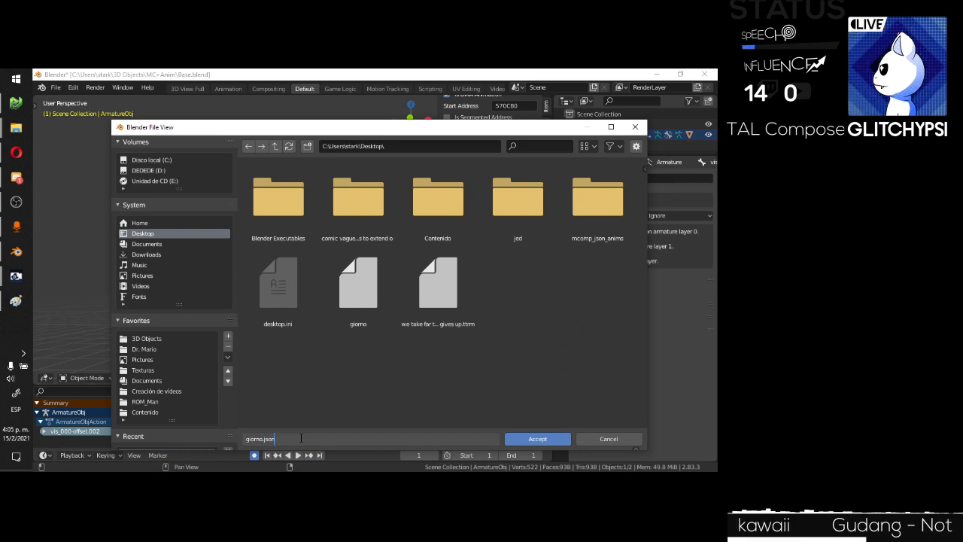
pyautogui.write('.json')
pyautogui.press('Return')
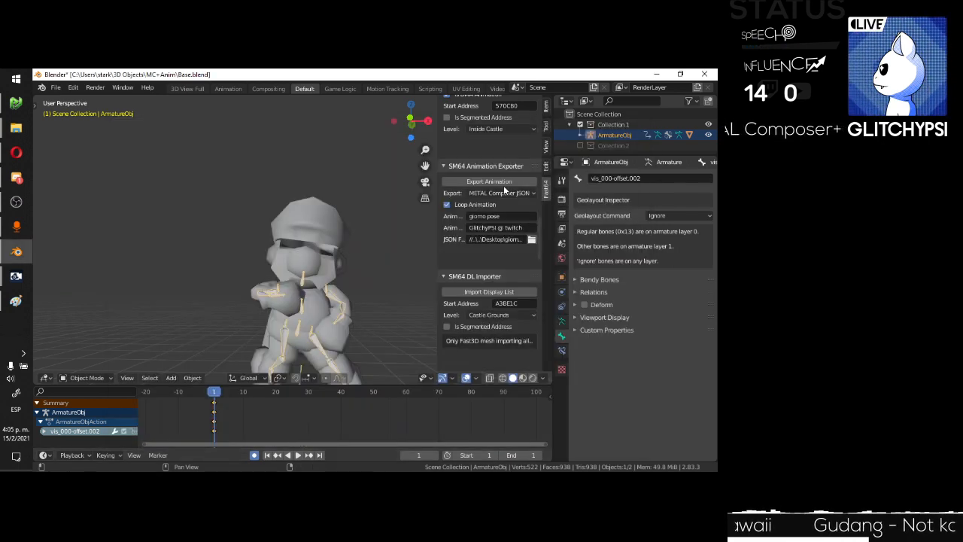
pyautogui.click(501, 182)
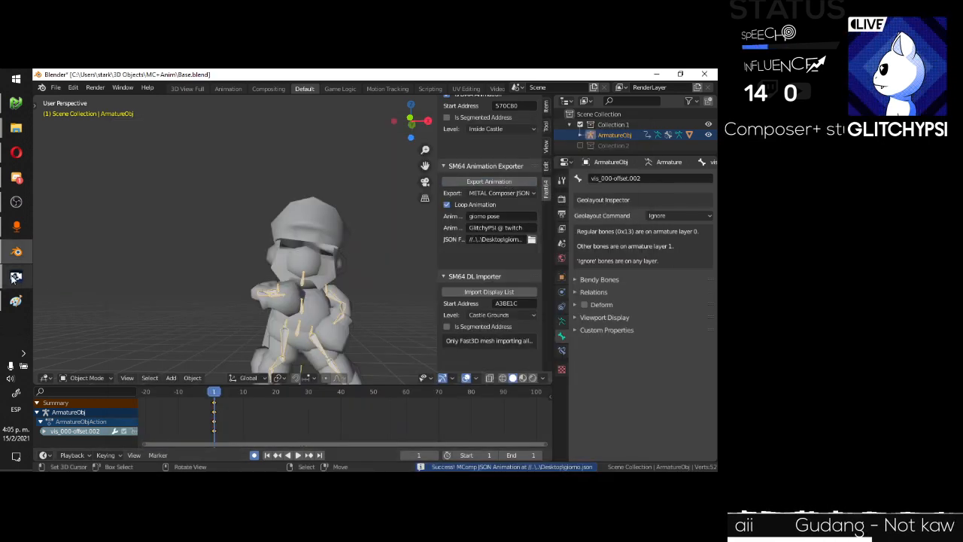
# Load giorno.json from the Desktop into METAL Composer and view the pose on Mario in Project64.
pyautogui.click(14, 276)
pyautogui.click(86, 325)
pyautogui.click(256, 302)
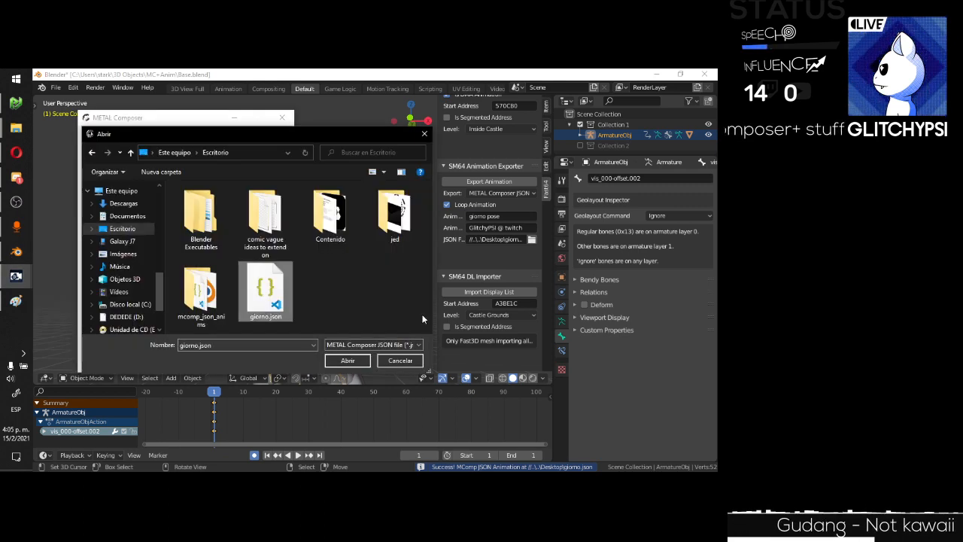
pyautogui.click(347, 361)
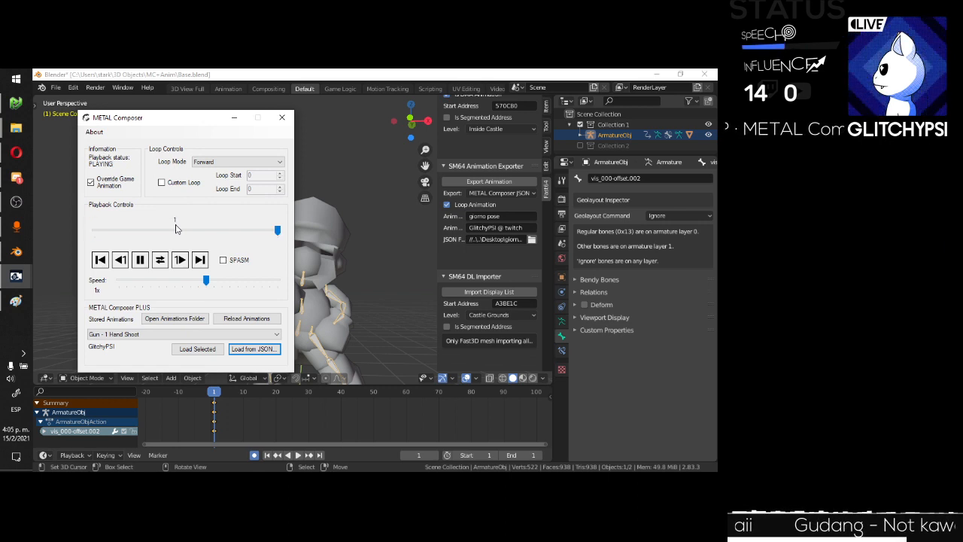
pyautogui.click(16, 103)
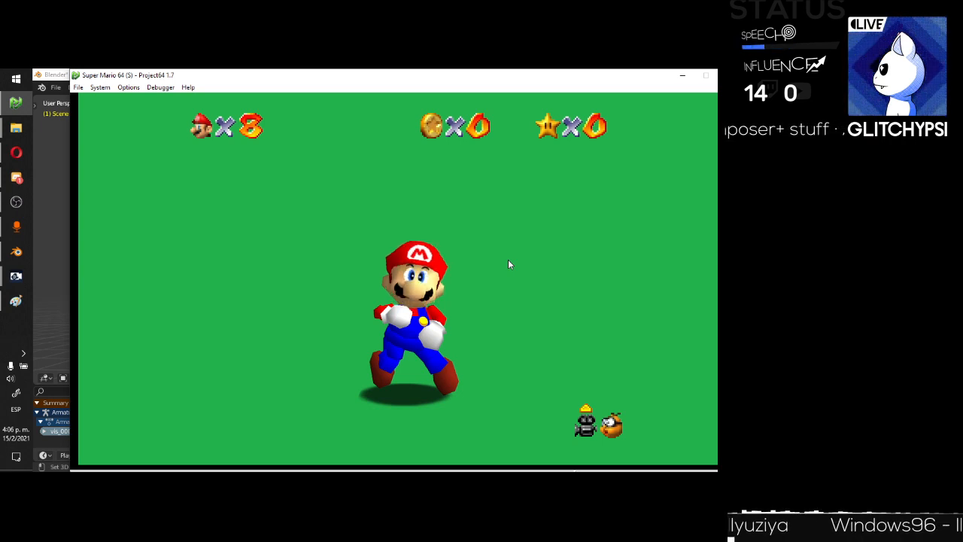
# Back in Blender's Pose Mode, rotate the head bone vis_000-offset.002 about 90° around the global Z axis.
pyautogui.click(55, 74)
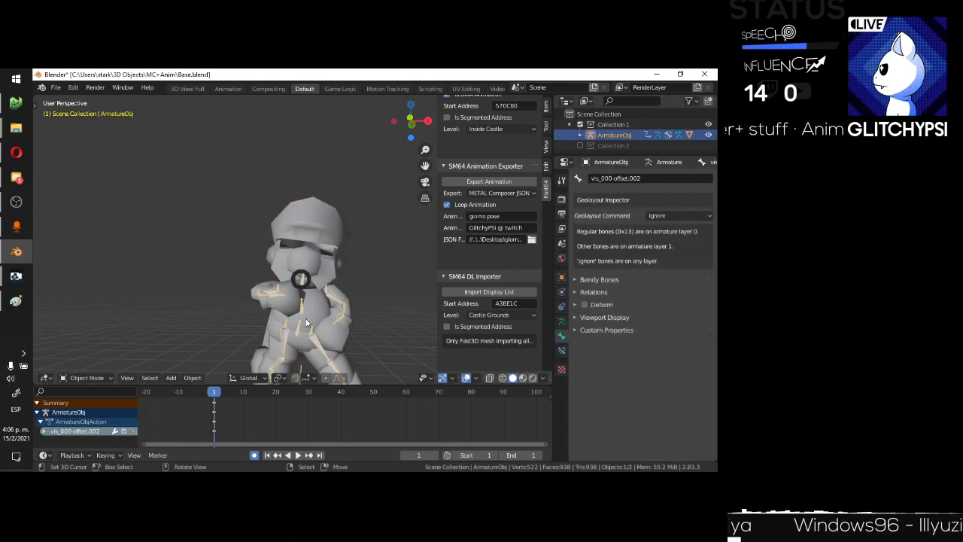
pyautogui.hotkey('ctrl', 'Tab')
pyautogui.scroll(2, 362, 303)
pyautogui.moveTo(362, 305); pyautogui.dragTo(267, 305, button='middle')
pyautogui.press('r')
pyautogui.press('z')
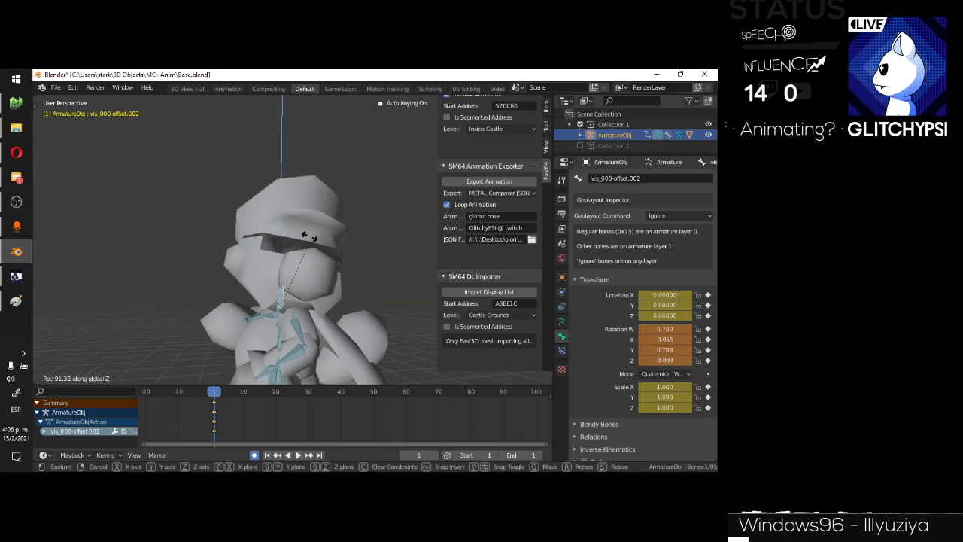
pyautogui.click(312, 294)
pyautogui.scroll(-2, 294, 284)
pyautogui.moveTo(293, 284); pyautogui.dragTo(371, 285, button='middle')
pyautogui.scroll(-2, 271, 278)
pyautogui.scroll(2, 287, 273)
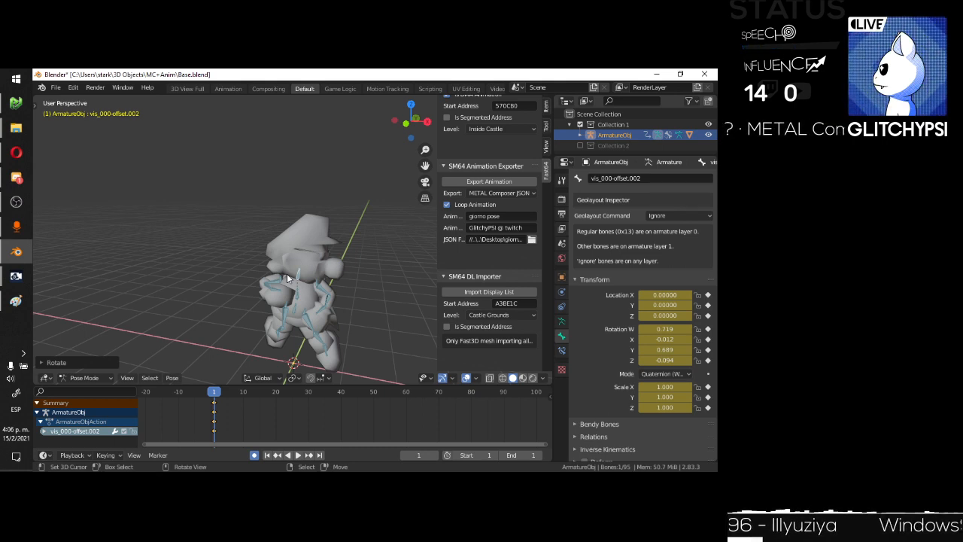
# Export the head rotation to giorno.json and reload that file in METAL Composer to apply it to Mario in Project64.
pyautogui.click(498, 183)
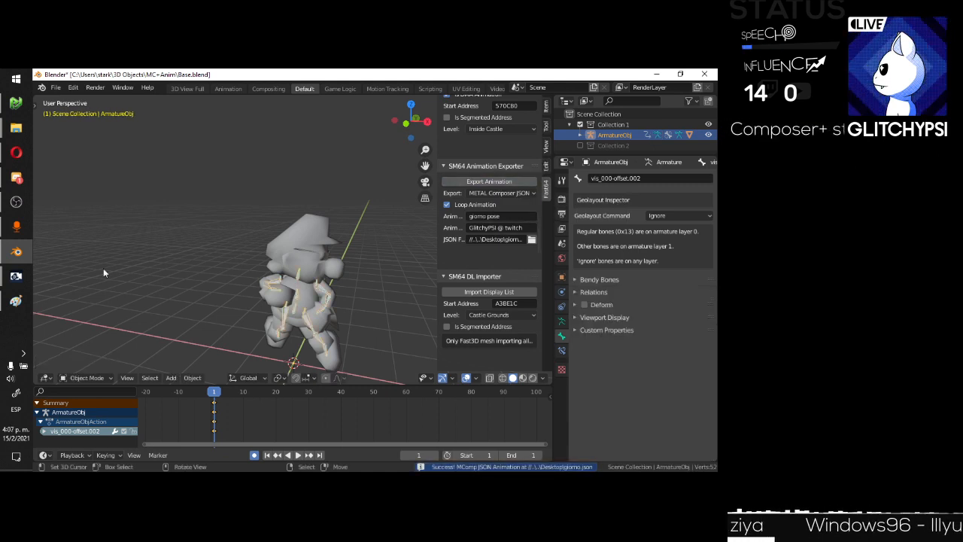
pyautogui.moveTo(28, 281)
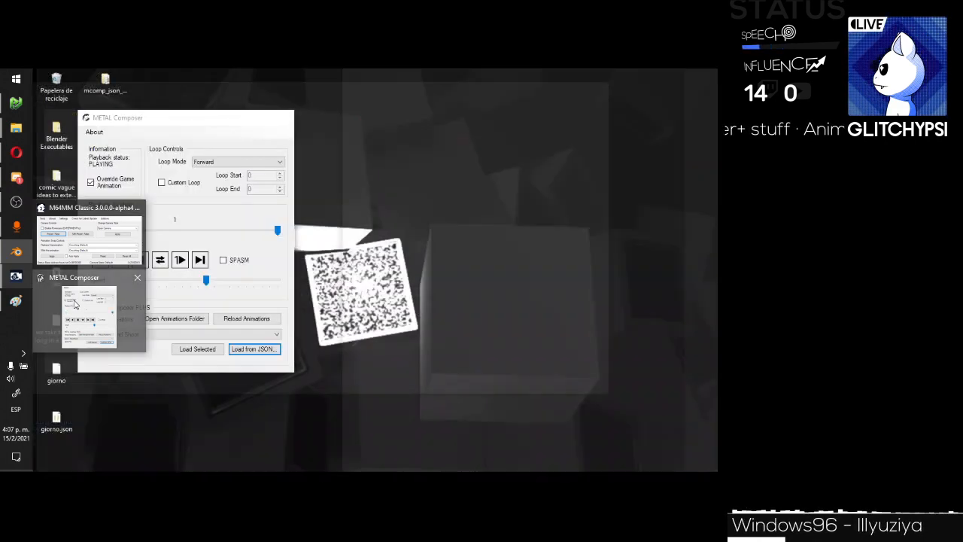
pyautogui.click(89, 312)
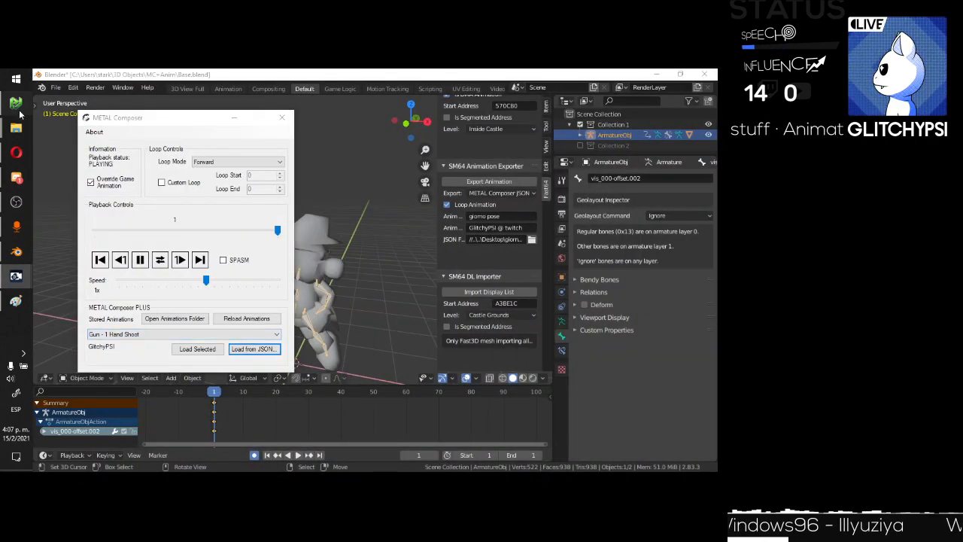
pyautogui.click(21, 110)
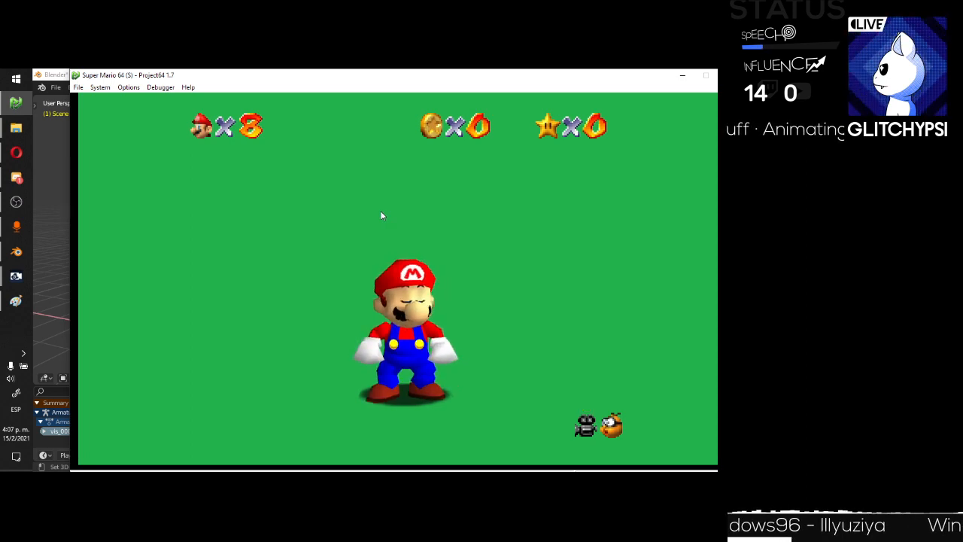
pyautogui.moveTo(223, 79); pyautogui.dragTo(337, 80)
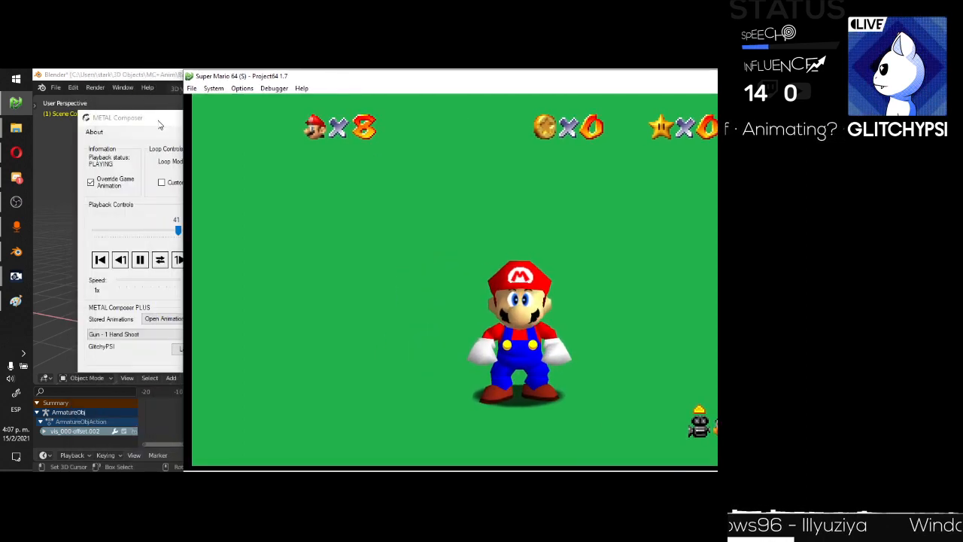
pyautogui.click(159, 122)
pyautogui.click(246, 348)
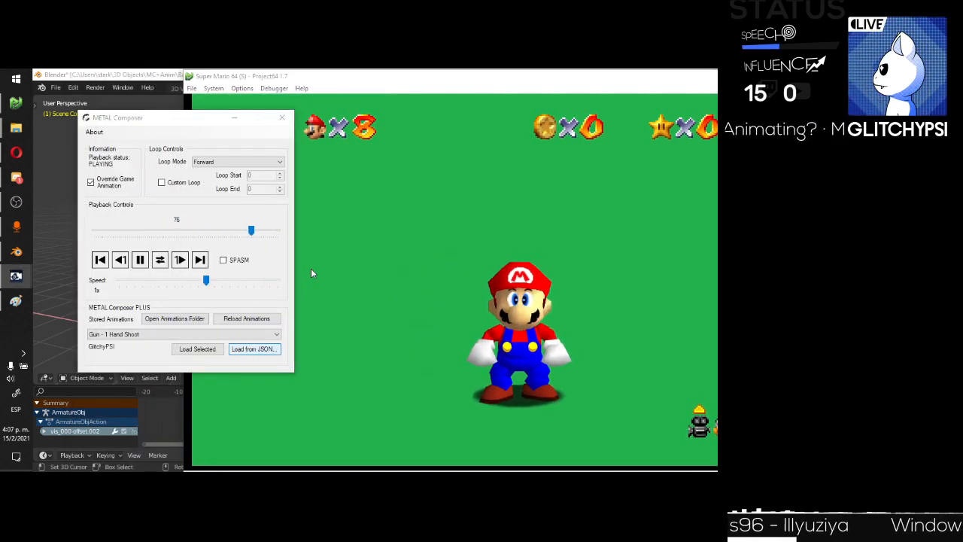
pyautogui.doubleClick(279, 291)
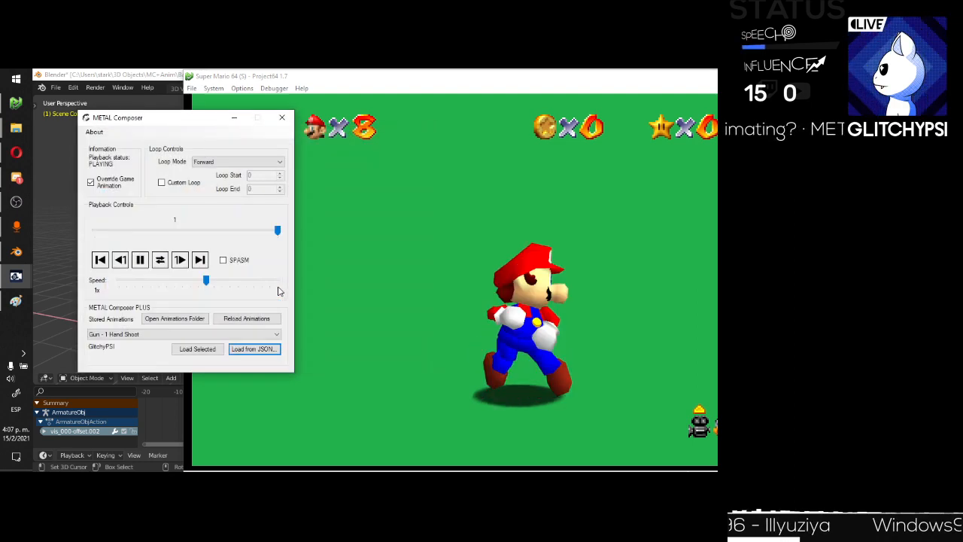
# Return to Blender's Pose Mode, turn Mario's head to face forward and export the animation to giorno.json again.
pyautogui.click(479, 283)
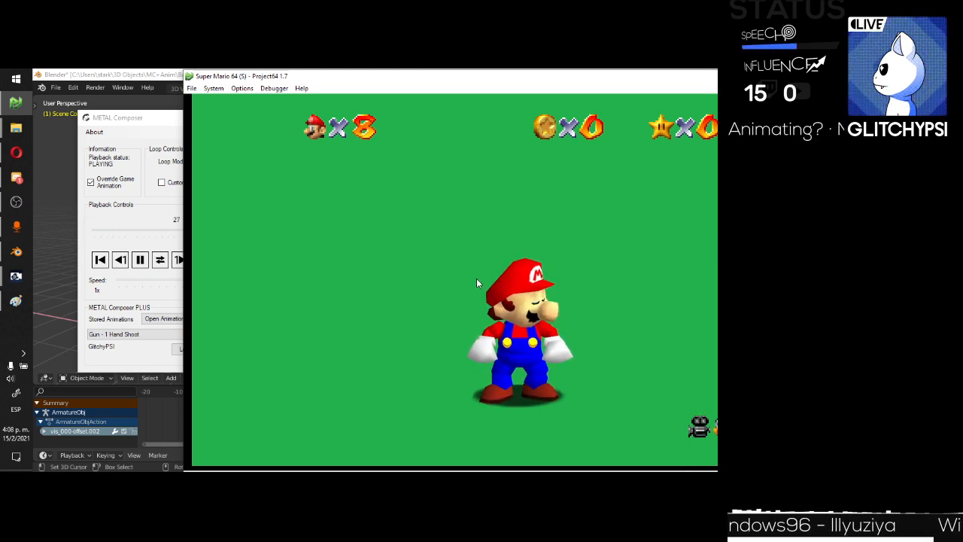
pyautogui.click(120, 74)
pyautogui.hotkey('ctrl', 'Tab')
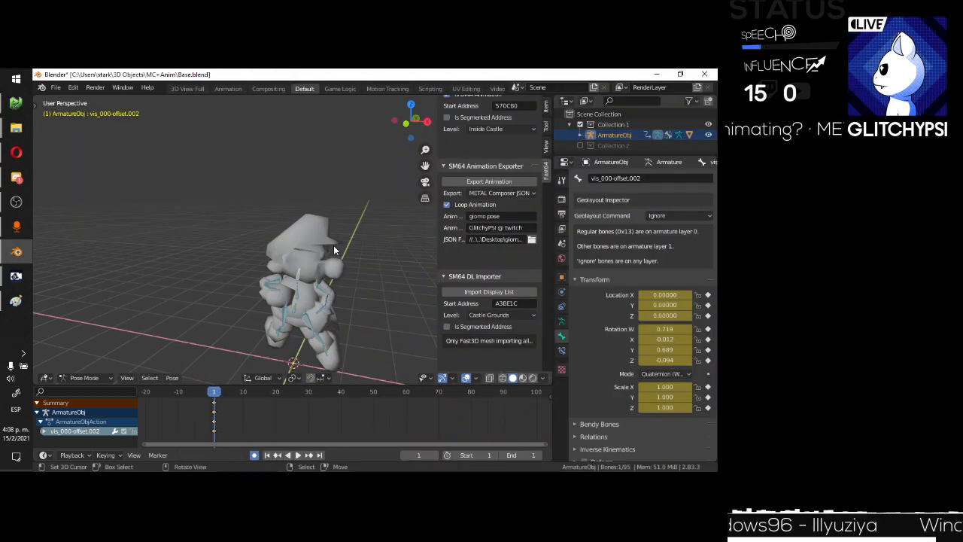
pyautogui.click(498, 181)
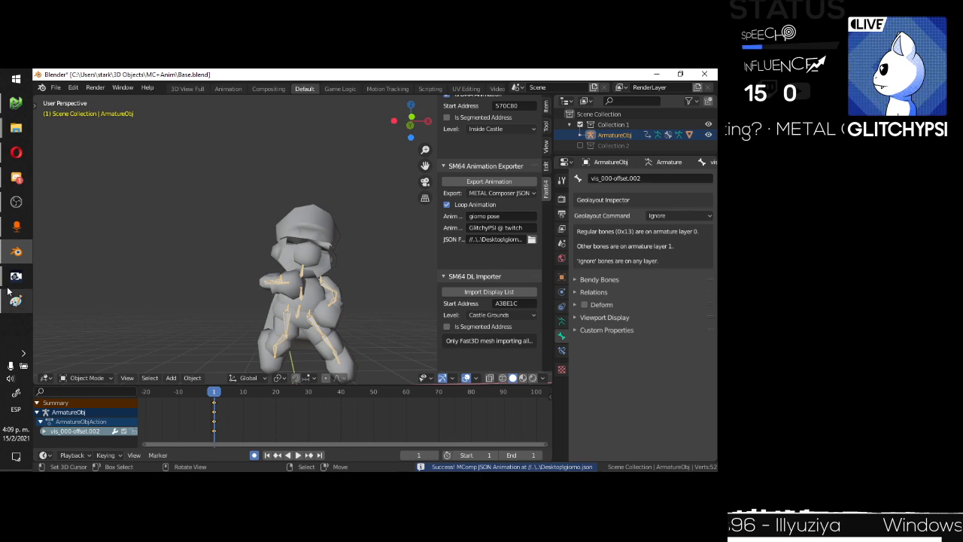
# Load the re-exported giorno.json into METAL Composer and view the pose on Mario in Project64.
pyautogui.moveTo(16, 276)
pyautogui.click(95, 326)
pyautogui.click(250, 347)
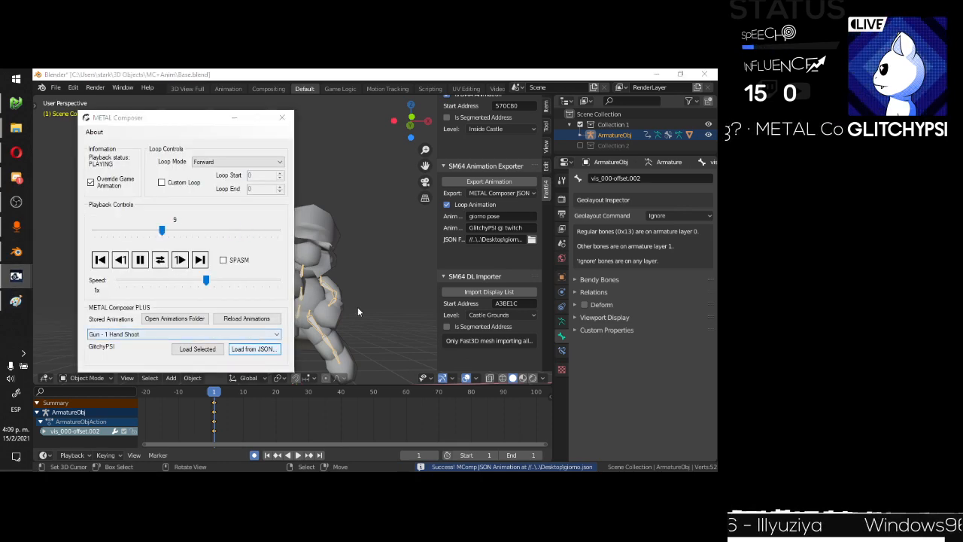
pyautogui.doubleClick(268, 299)
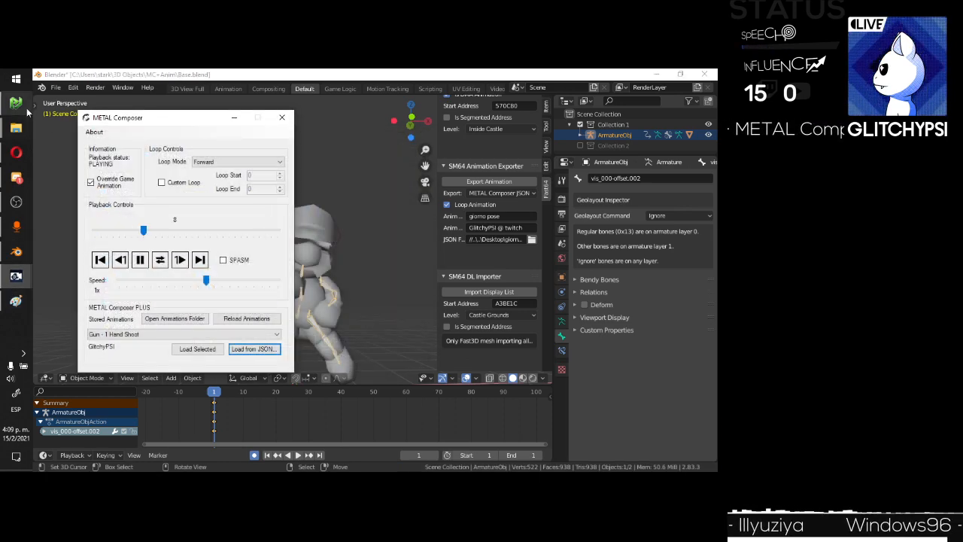
pyautogui.click(20, 105)
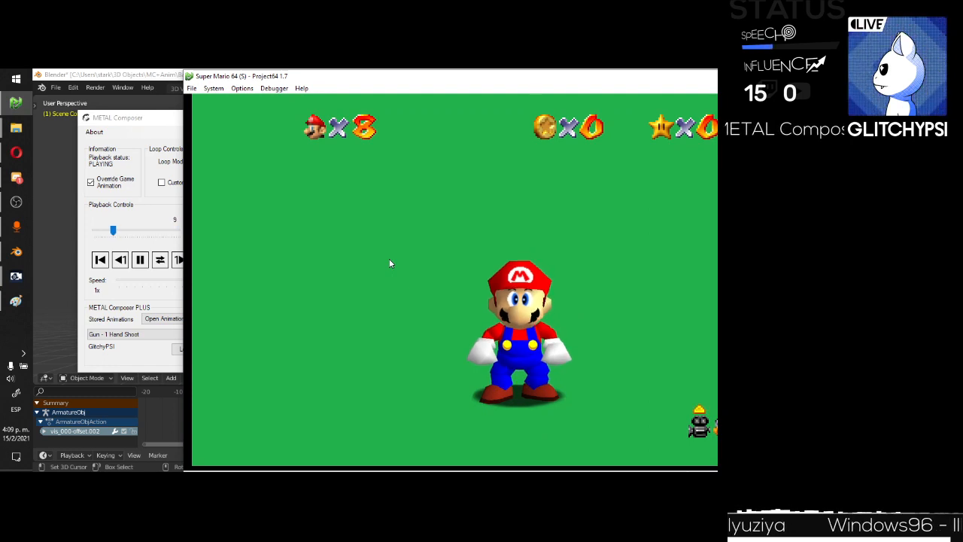
pyautogui.click(137, 133)
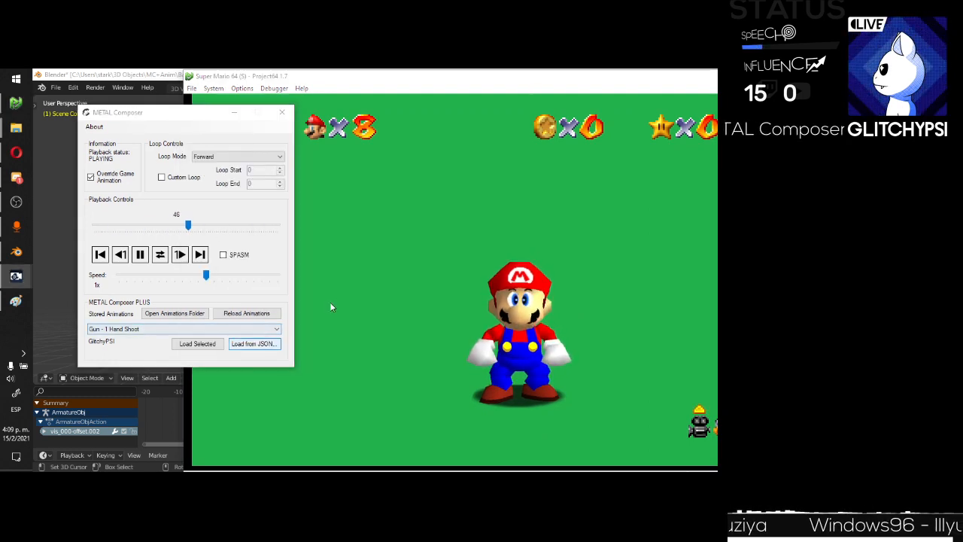
pyautogui.doubleClick(261, 298)
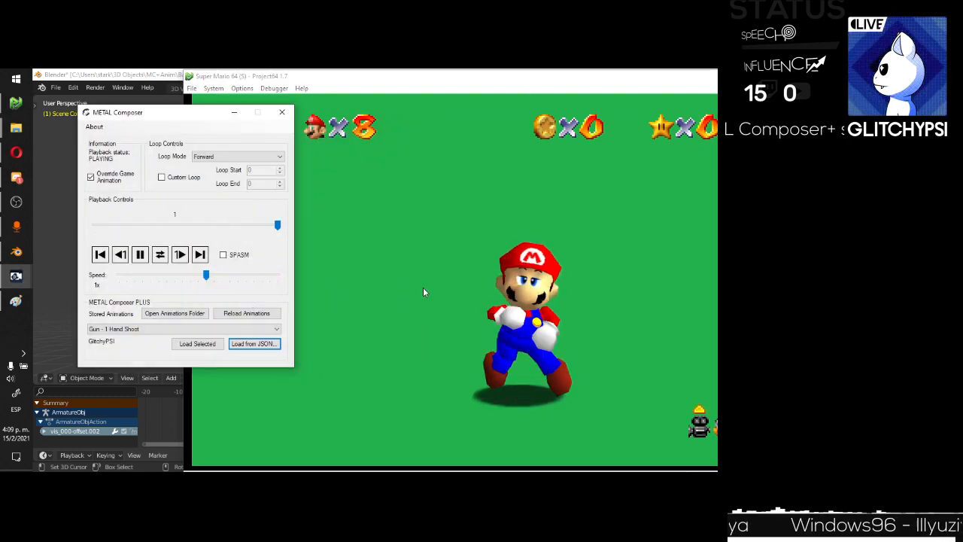
pyautogui.click(423, 292)
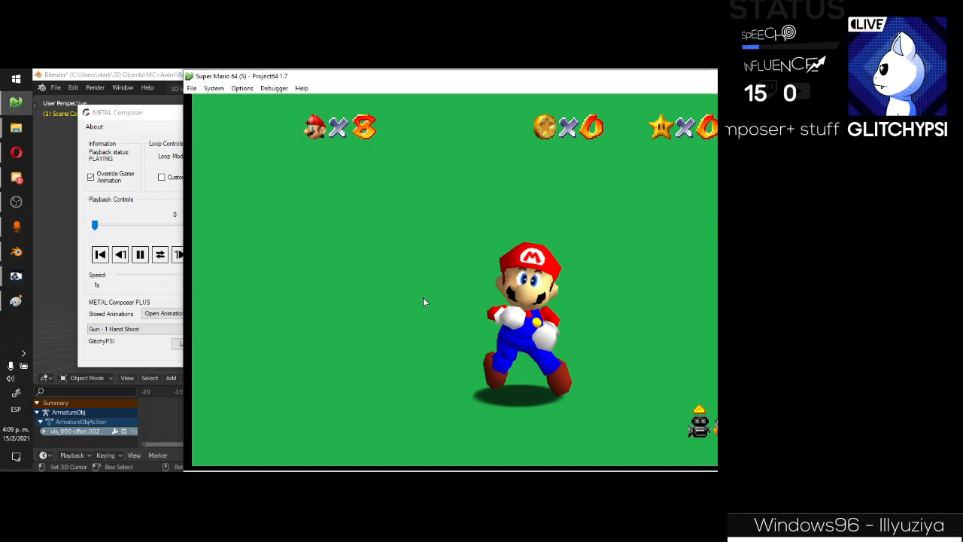
# Switch to Blender and save the project as giorno.blend on the Desktop.
pyautogui.click(98, 76)
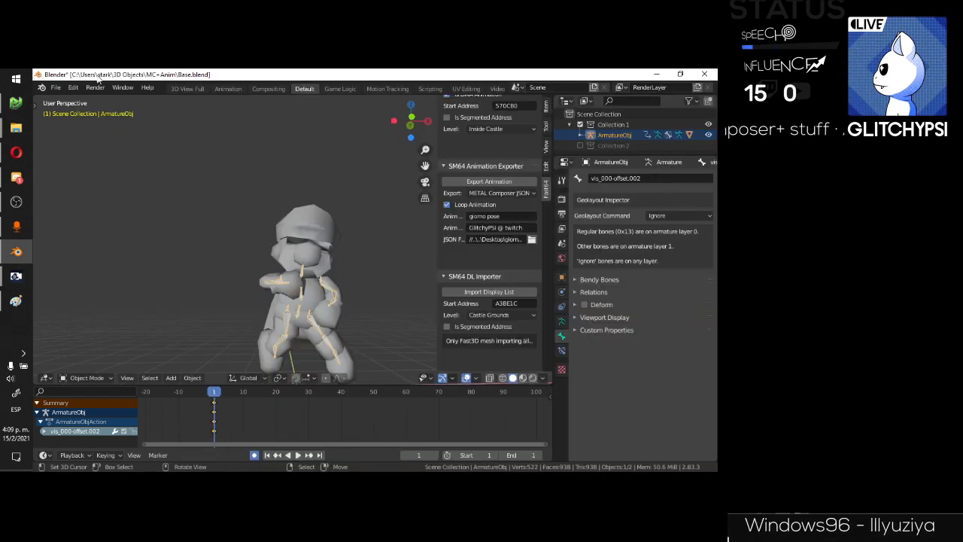
pyautogui.click(55, 88)
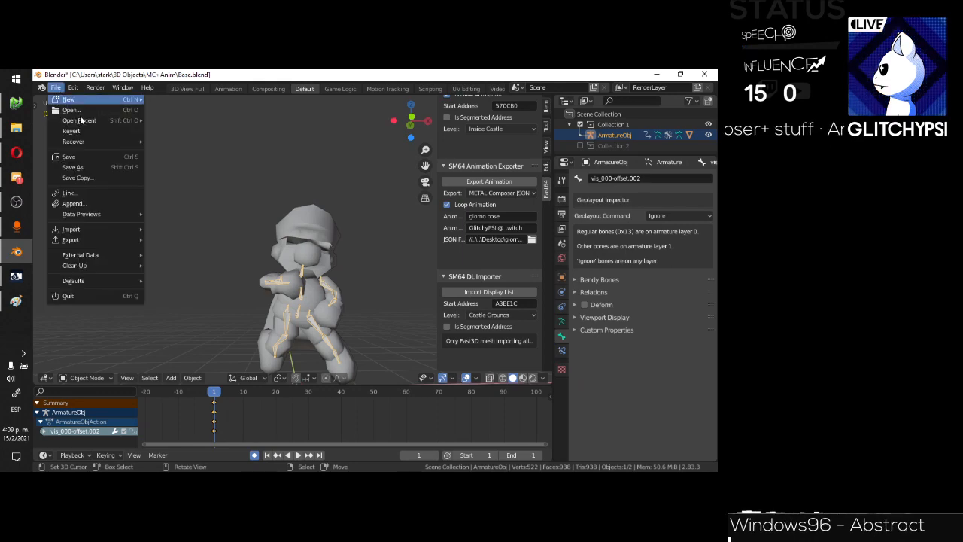
pyautogui.click(79, 167)
pyautogui.click(150, 234)
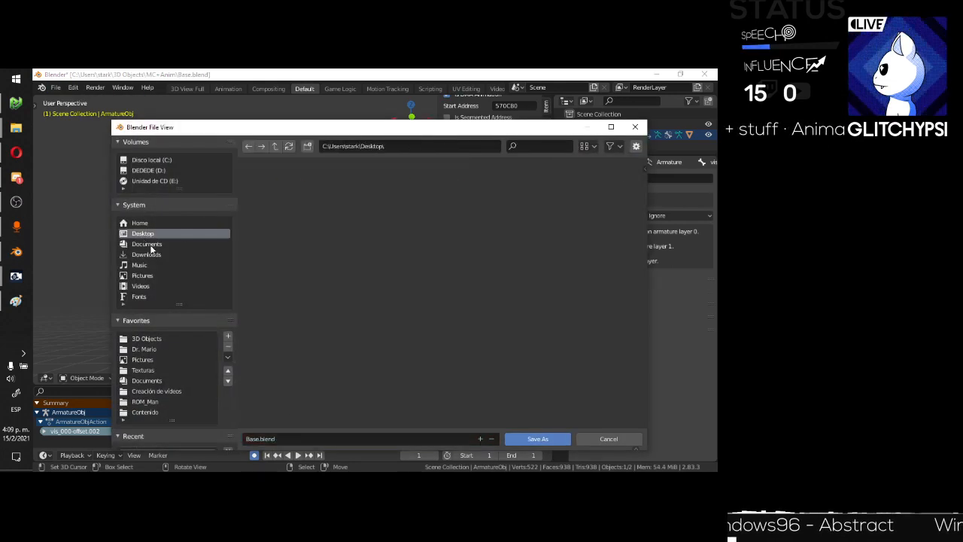
pyautogui.click(306, 437)
pyautogui.write('gizmo')
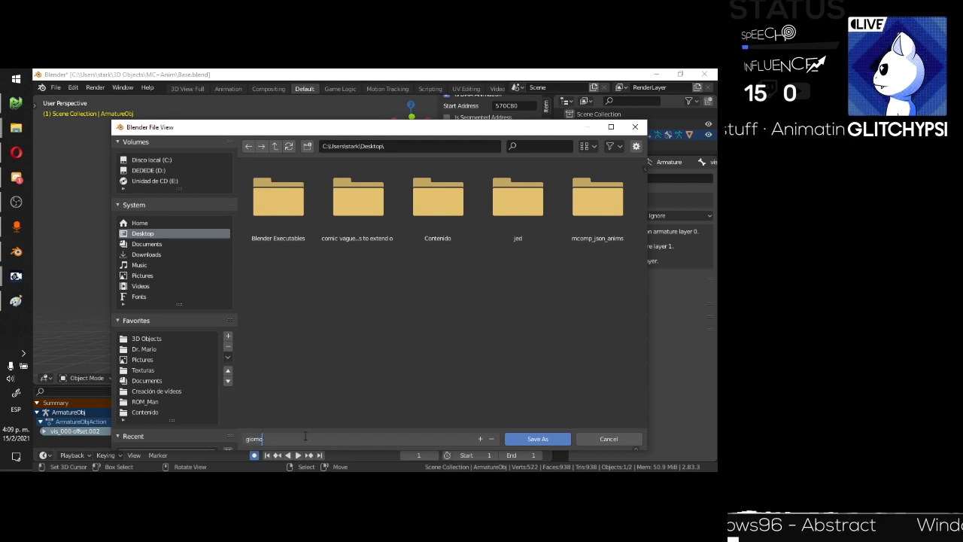
pyautogui.write('.blend')
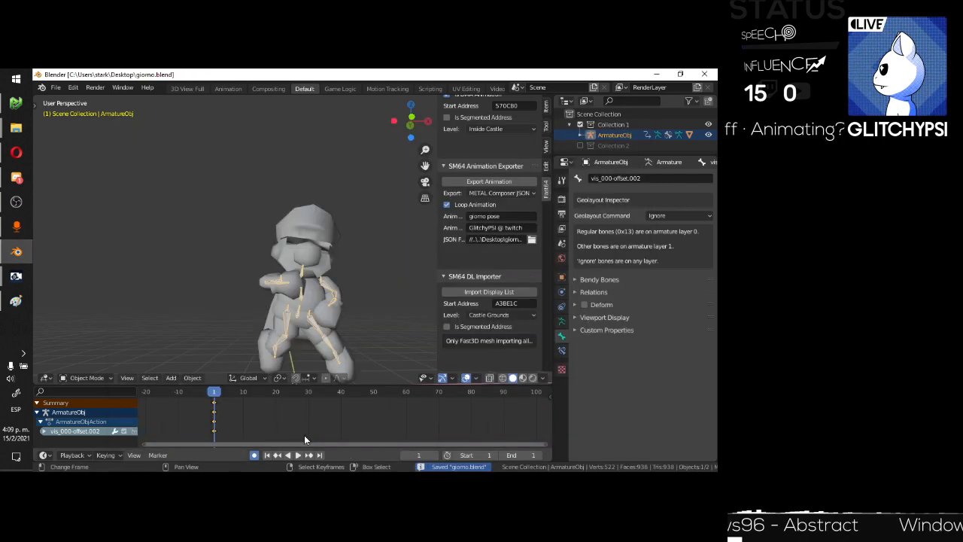
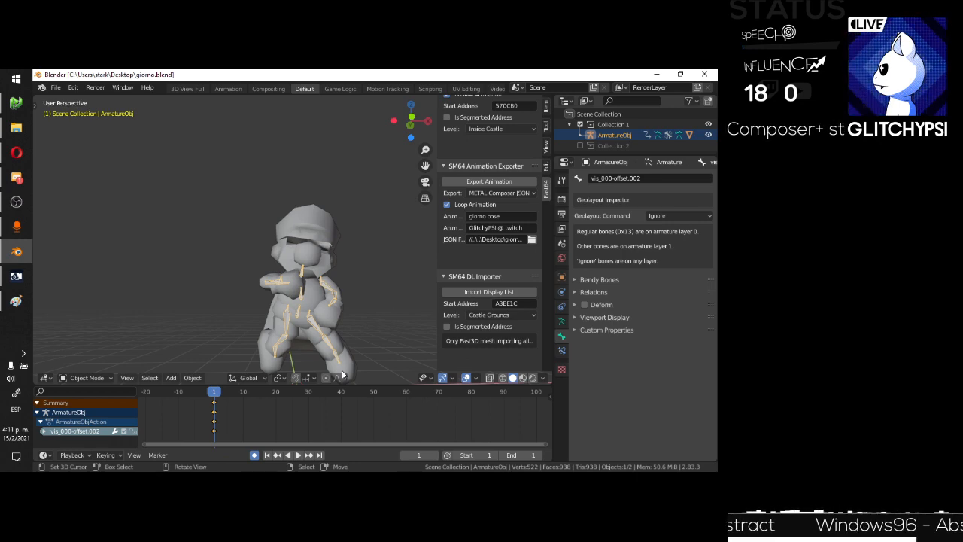
# Switch to METAL Composer and choose the stored animation Misc - MARIOMAN TRANSFORMATION, with Project64 visible behind it.
pyautogui.click(19, 279)
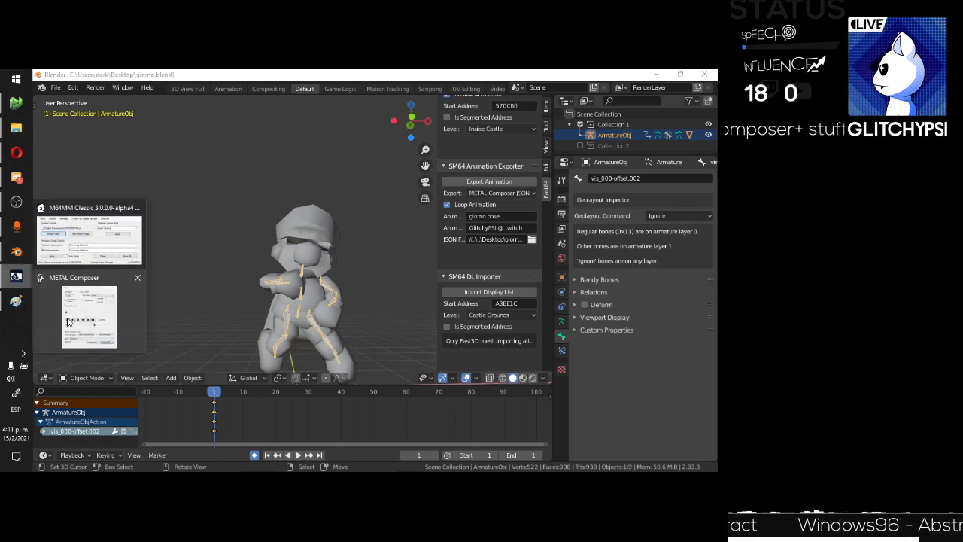
pyautogui.click(91, 317)
pyautogui.click(276, 331)
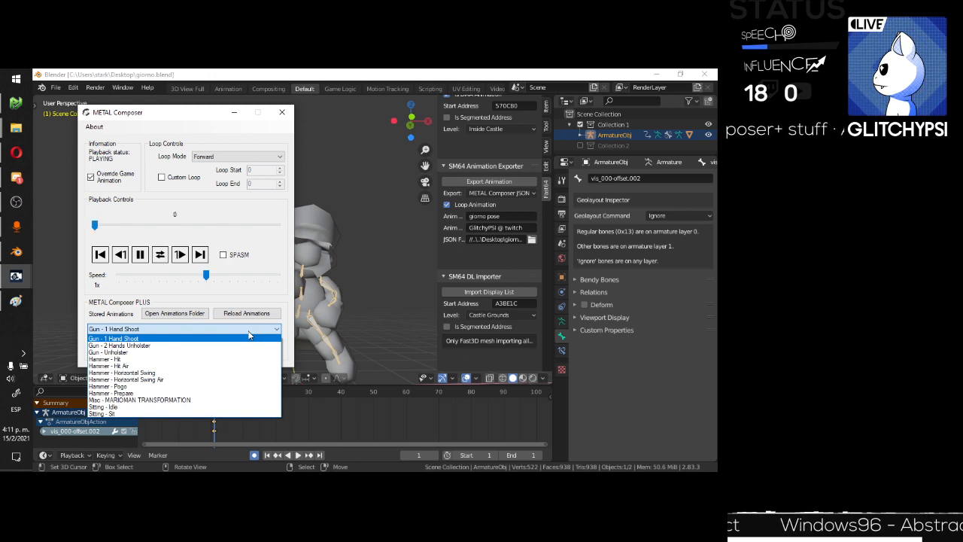
pyautogui.click(202, 403)
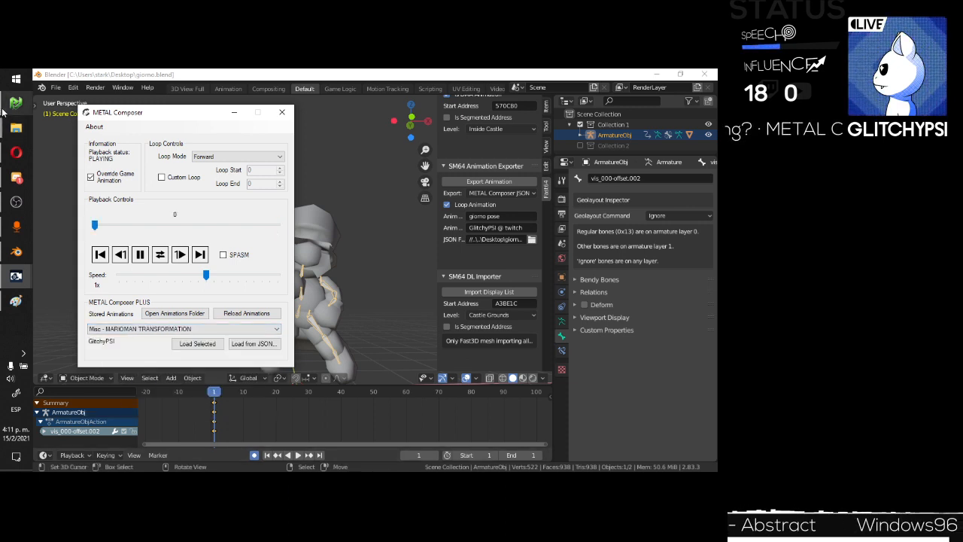
pyautogui.click(16, 103)
pyautogui.click(125, 129)
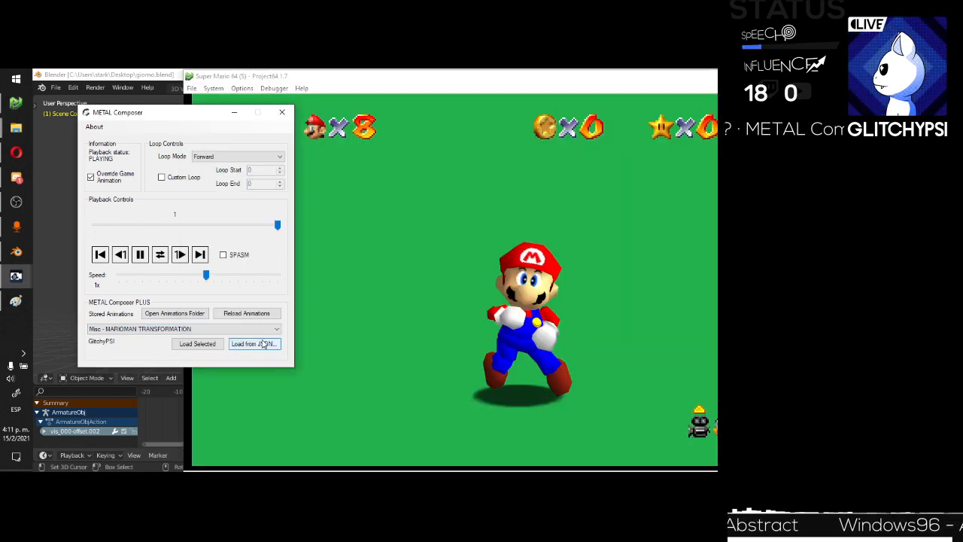
pyautogui.click(199, 343)
# Look at HENSHIN_12.json in the animations folder, and load and play the selected stored animation on Mario.
pyautogui.click(192, 316)
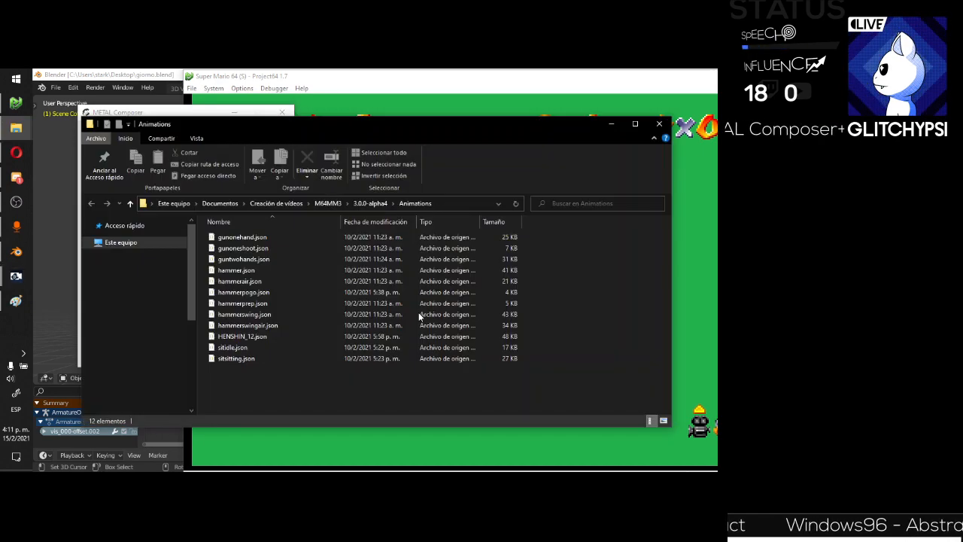
pyautogui.moveTo(304, 381); pyautogui.dragTo(254, 334)
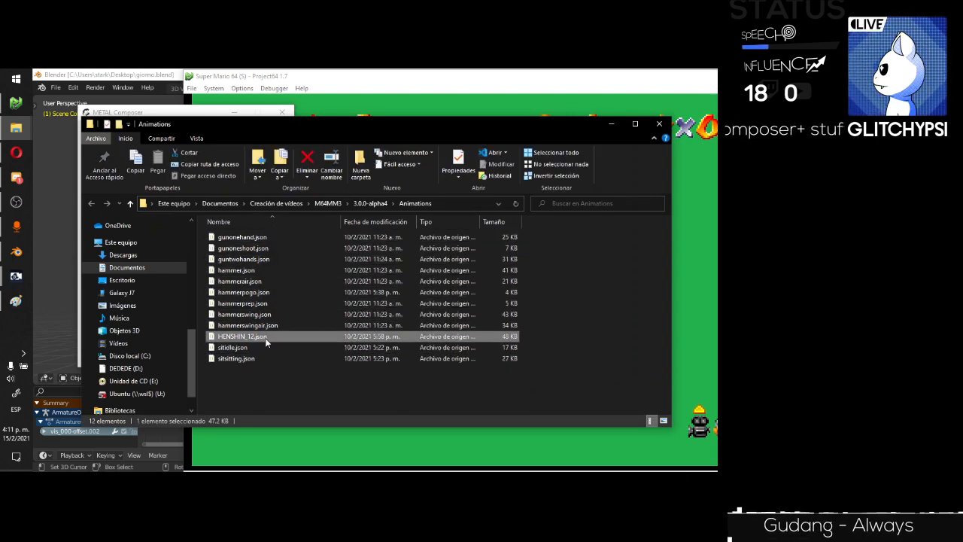
pyautogui.click(611, 123)
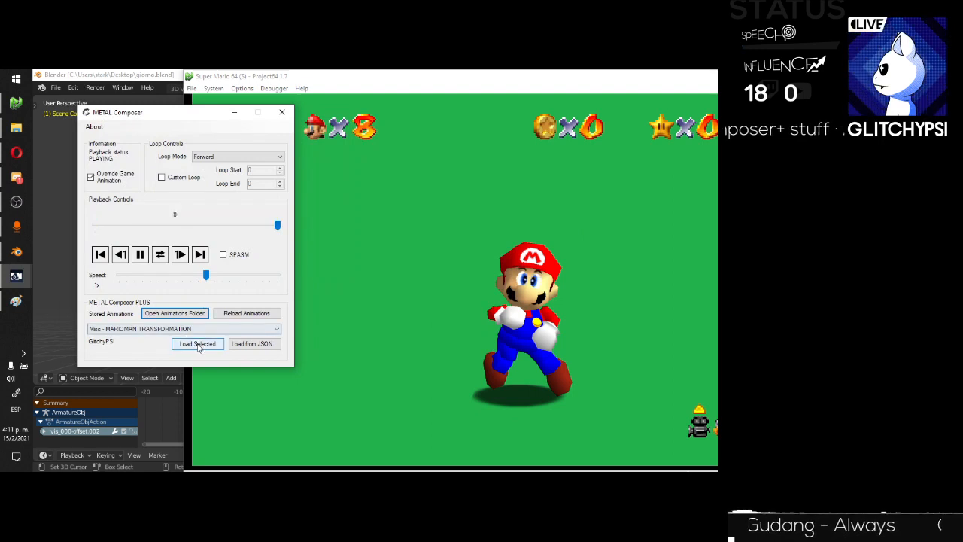
pyautogui.click(198, 346)
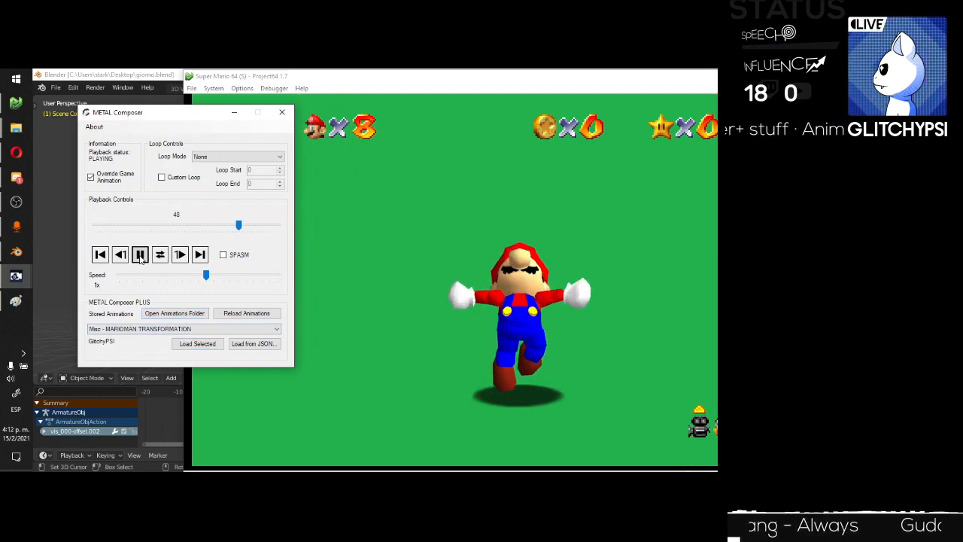
pyautogui.click(140, 255)
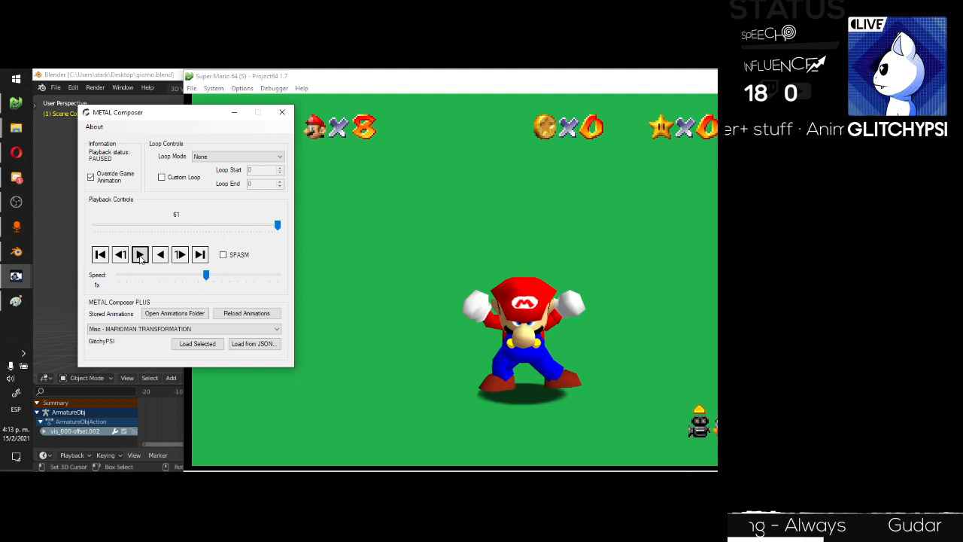
# Open a blank Notepad document.
pyautogui.press('super+r')
pyautogui.write('no')
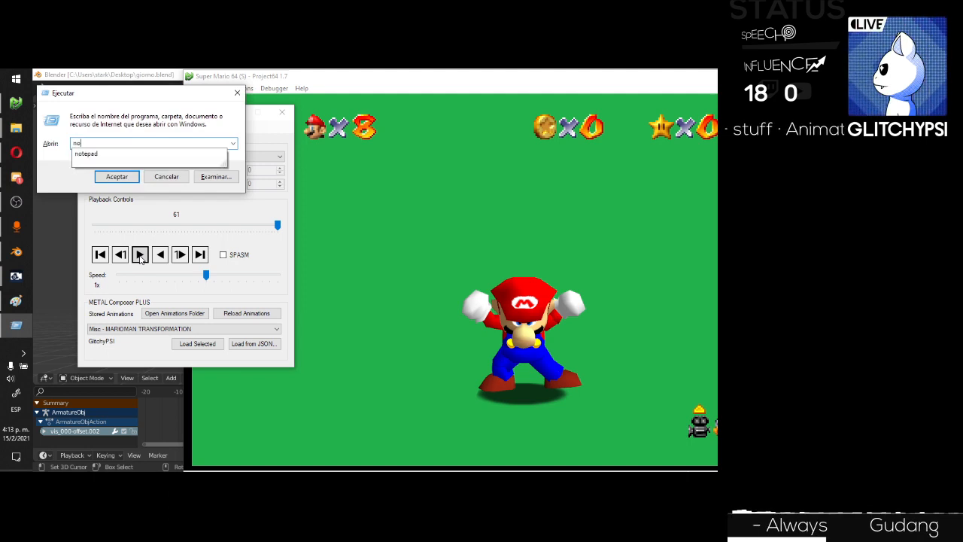
pyautogui.write('tepad')
pyautogui.press('BackSpace')
pyautogui.press('BackSpace')
pyautogui.press('BackSpace')
pyautogui.press('BackSpace')
pyautogui.press('BackSpace')
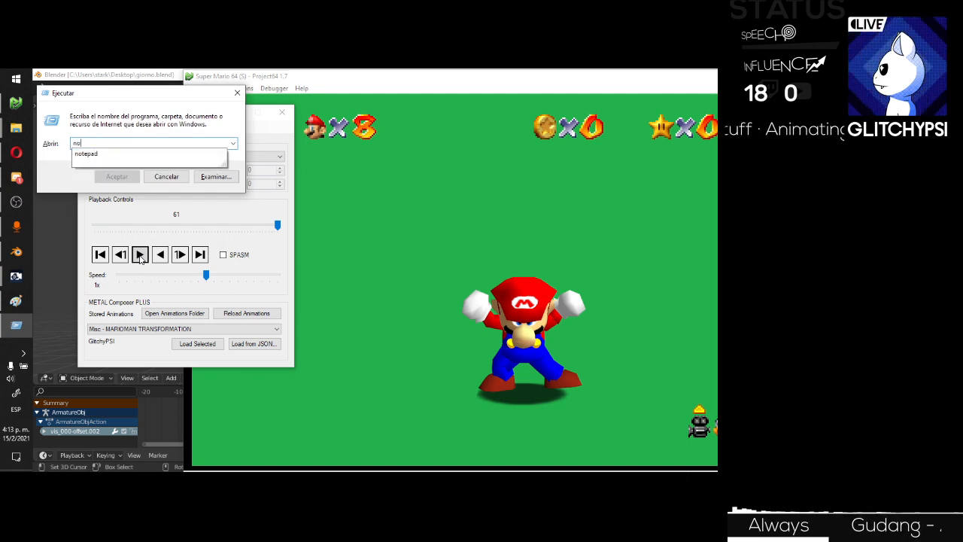
pyautogui.write('tepad')
pyautogui.press('Return')
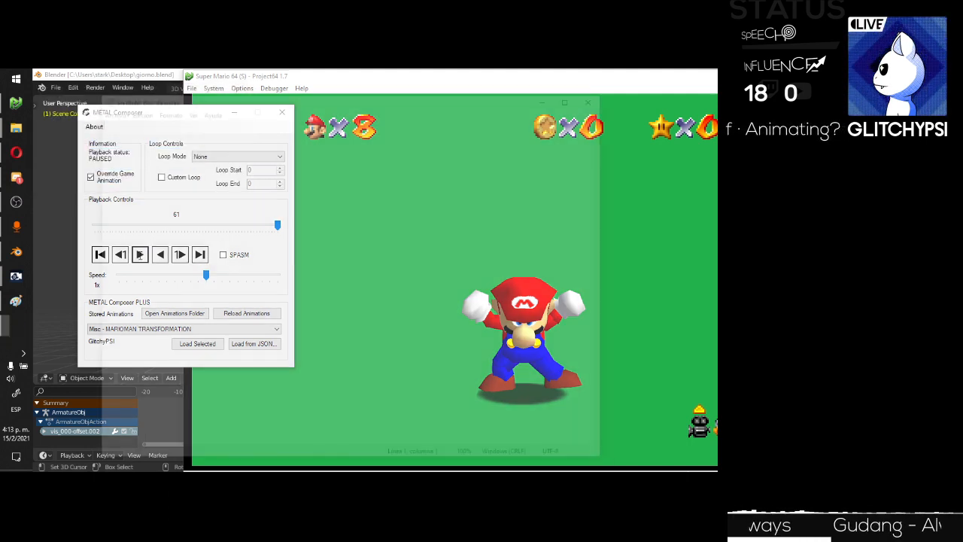
# Write the first two notes: "1: Ringo's Calculus pose (Mine)" and "2: Gappy pose (bug)" on separate lines.
pyautogui.write('1:')
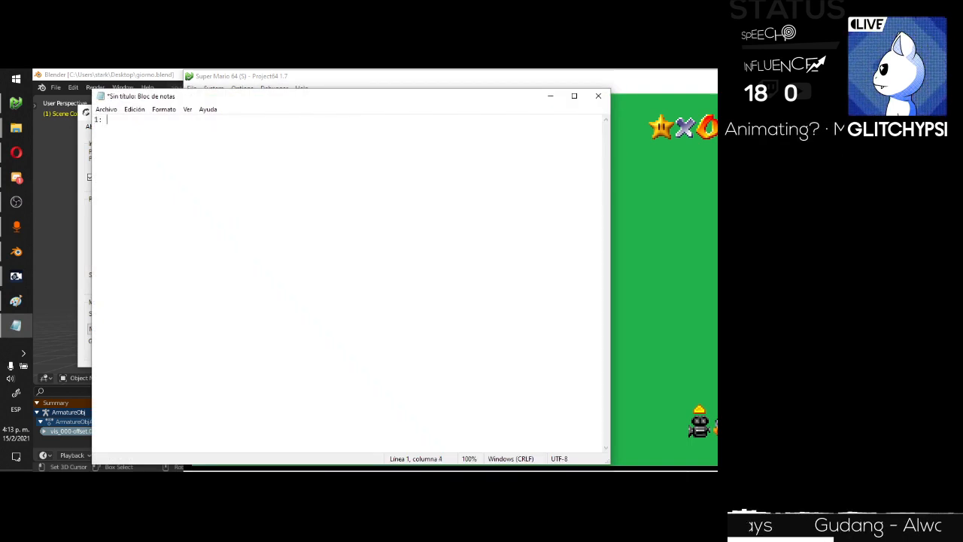
pyautogui.write(" Ringo's Cal")
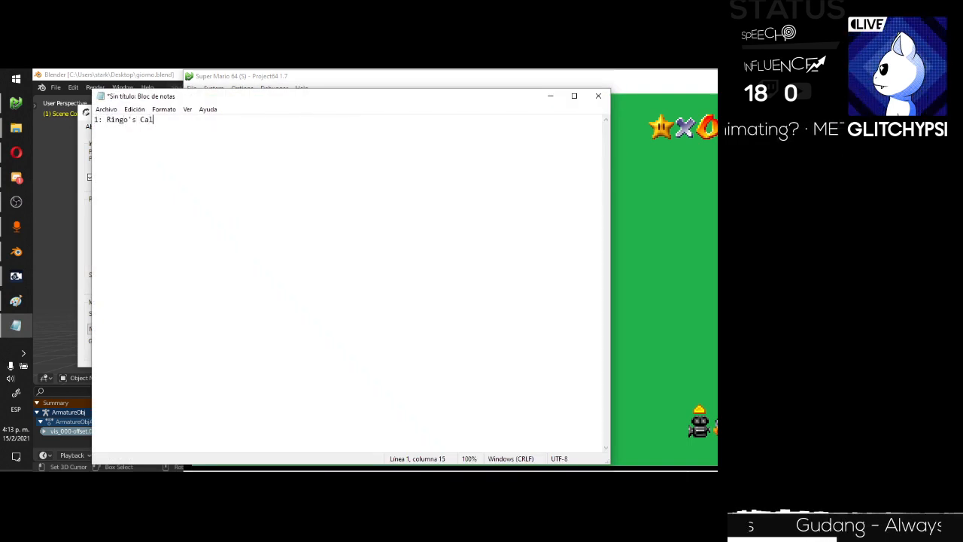
pyautogui.write('culus pose (Mine')
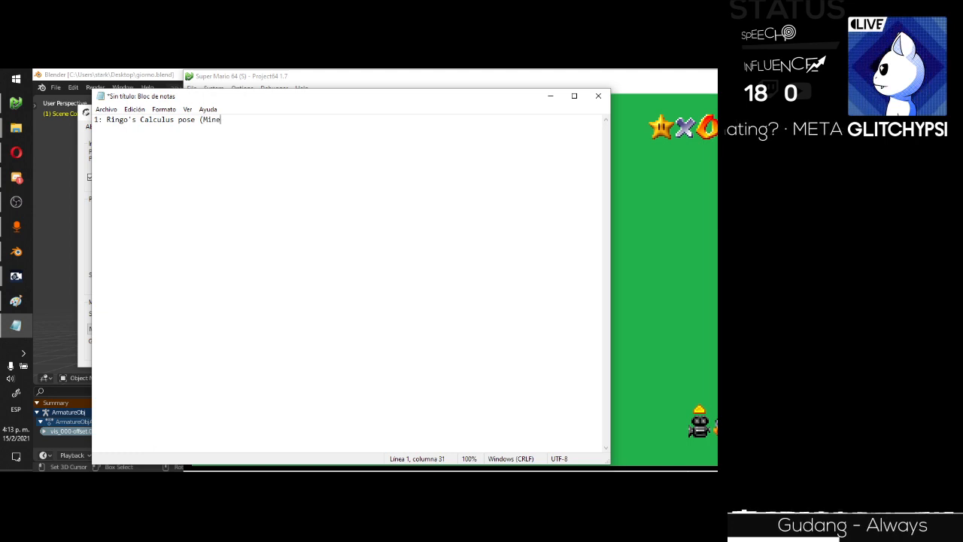
pyautogui.write(')')
pyautogui.press('Return')
pyautogui.write('2:')
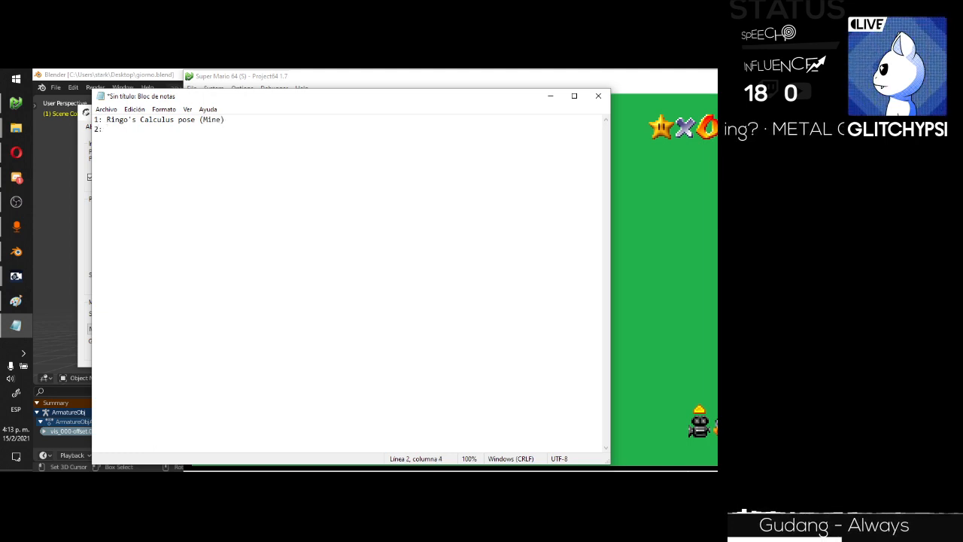
pyautogui.write(' Gappy pose (b')
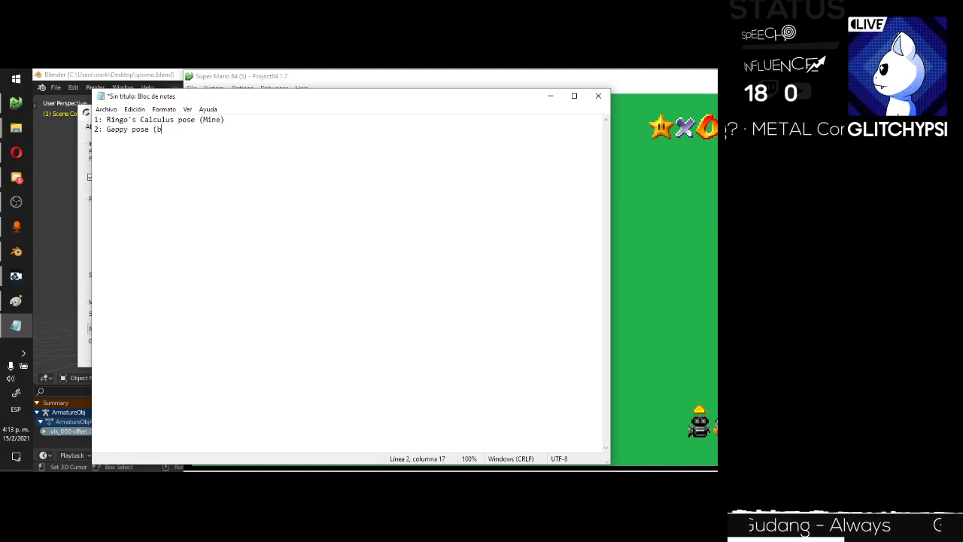
pyautogui.write('ug) ')
# Add the notes "3. PSY (Tango)" and "4. Persona 4 Summon (Super)" on separate lines.
pyautogui.write('3:')
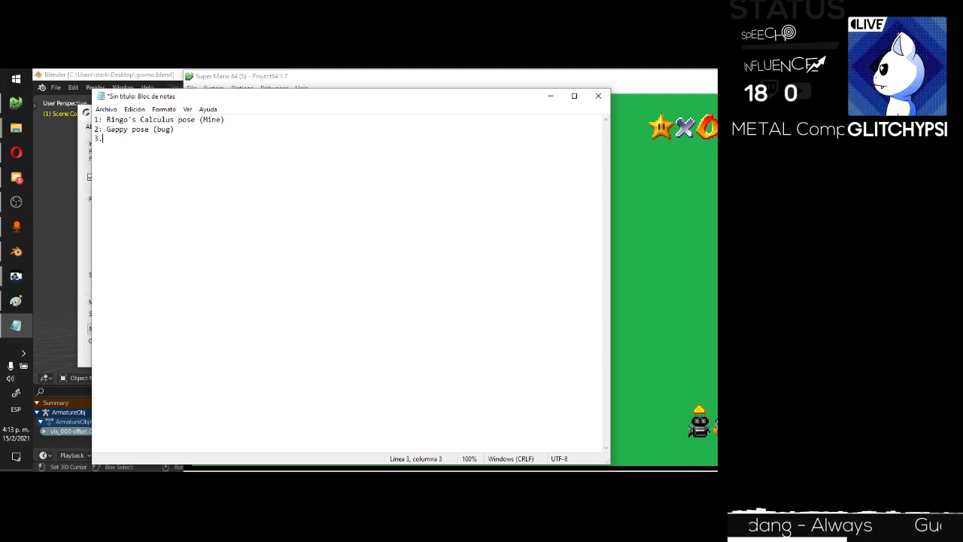
pyautogui.write(' PSY')
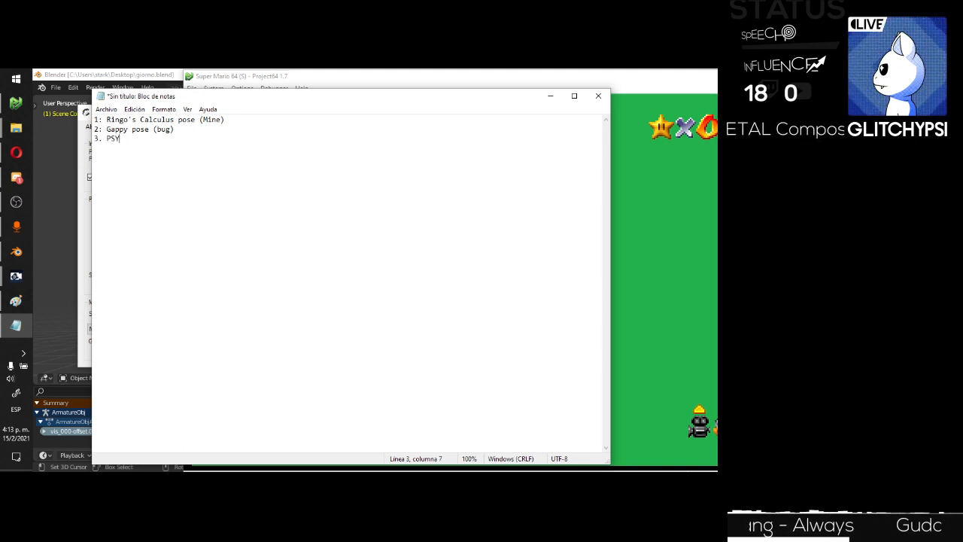
pyautogui.write(' (Tango)')
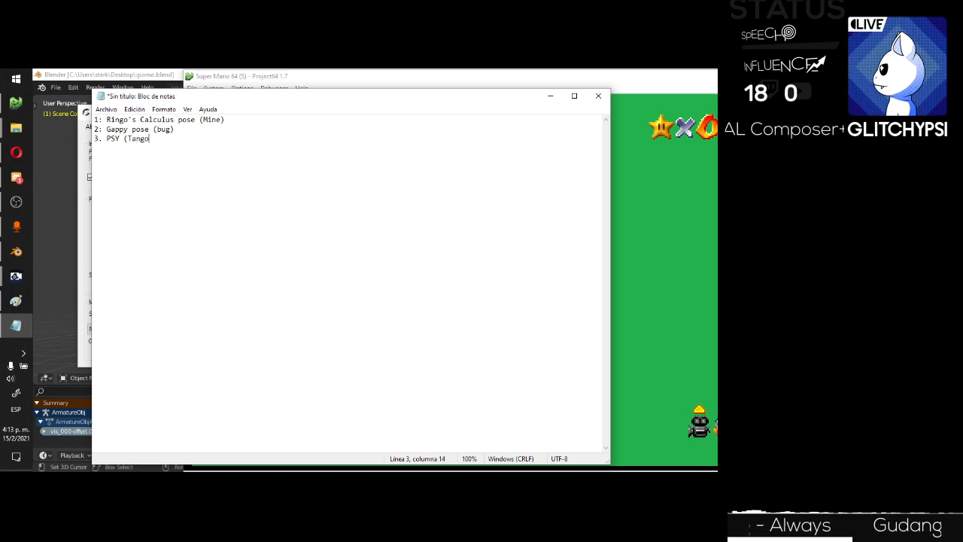
pyautogui.press('Return')
pyautogui.write('4: ')
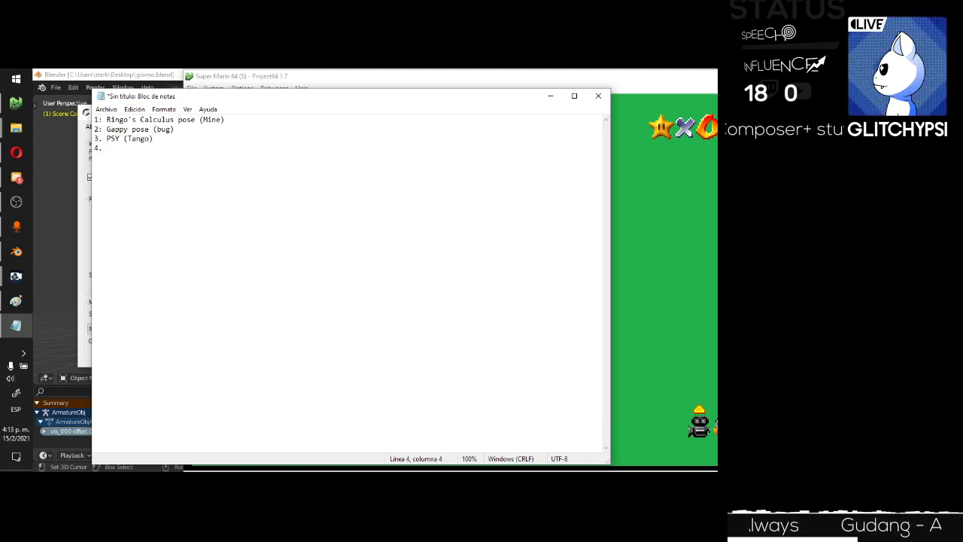
pyautogui.write('Persona ')
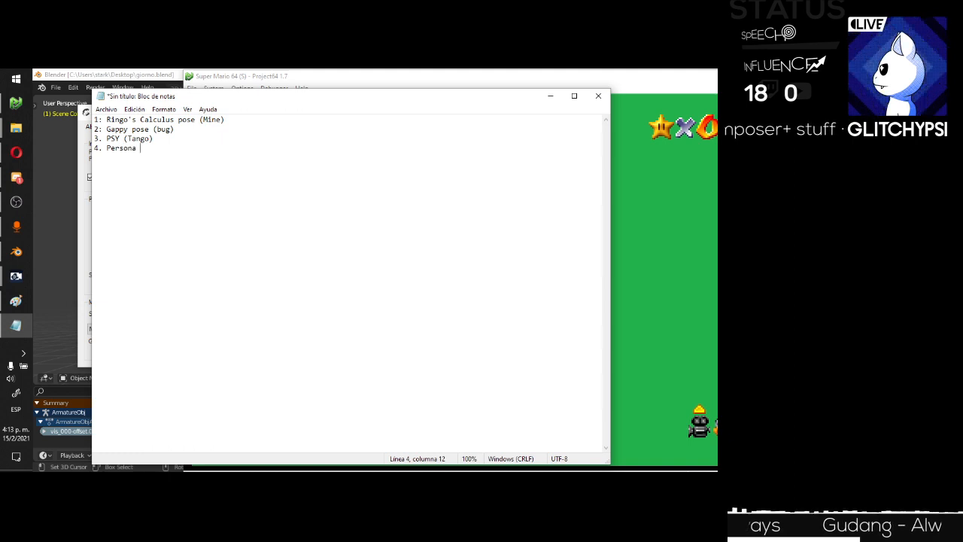
pyautogui.write('4 Summon (Supe')
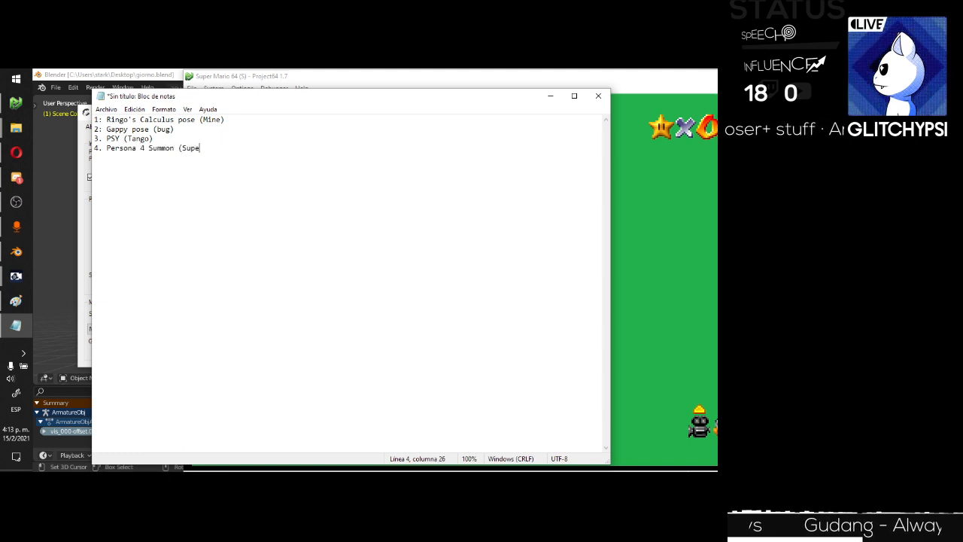
pyautogui.write('r)')
# Add the note "5. Mid Air Spin Kick" and start a new line numbered 6.
pyautogui.press('Return')
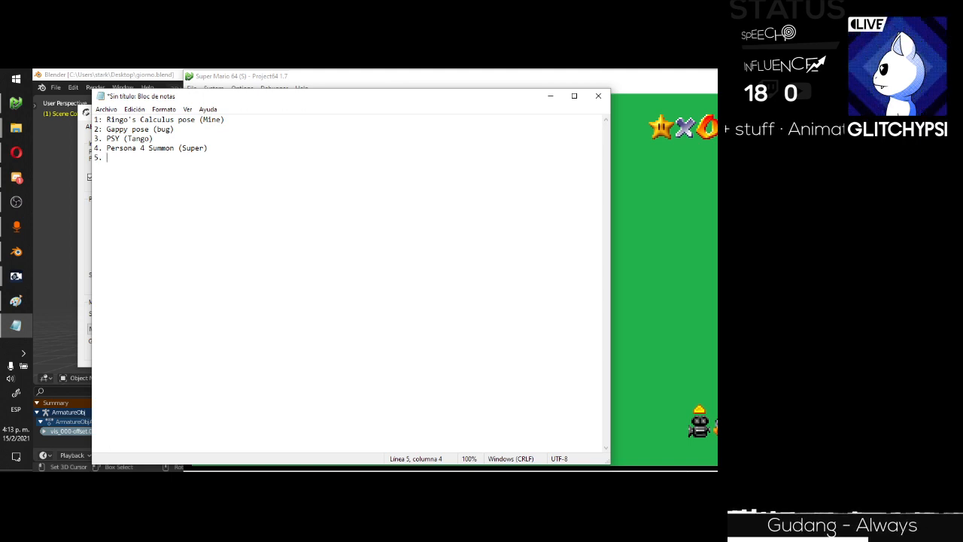
pyautogui.write('5: Mid ')
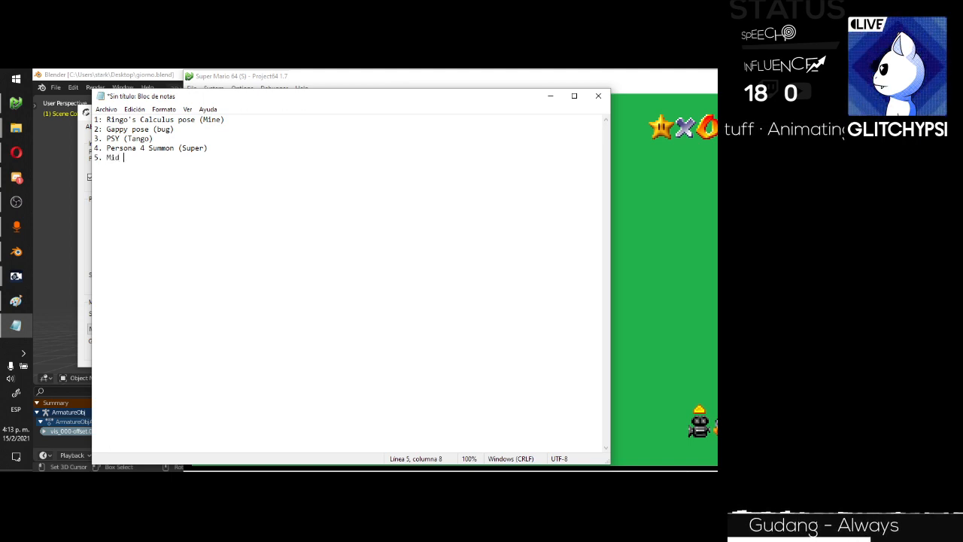
pyautogui.write('Air Spin Kick')
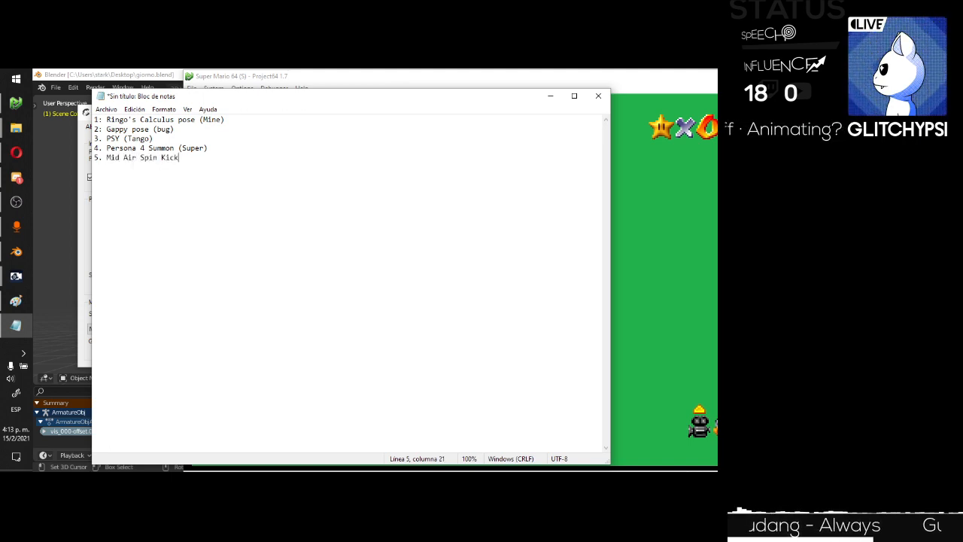
pyautogui.press('Return')
pyautogui.write('6:')
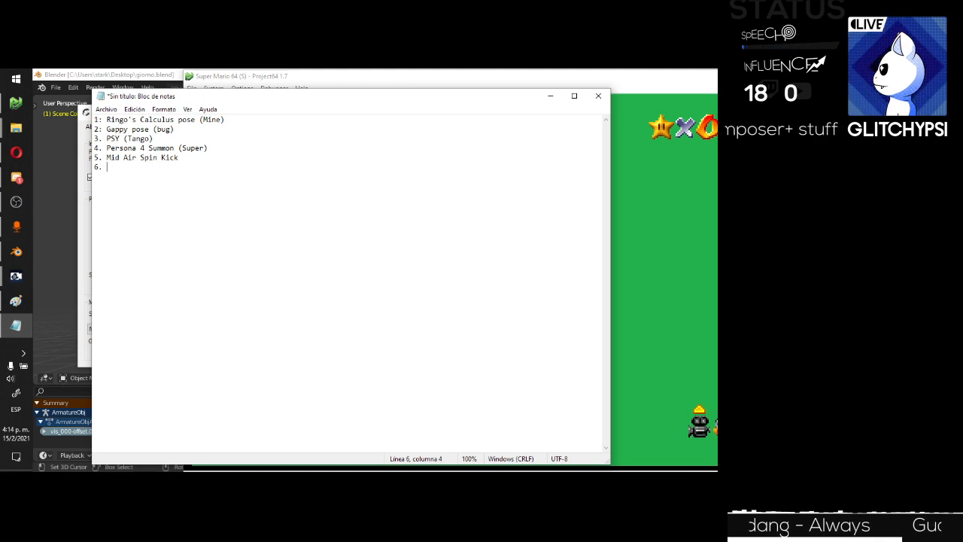
pyautogui.write("Majora's Mas")
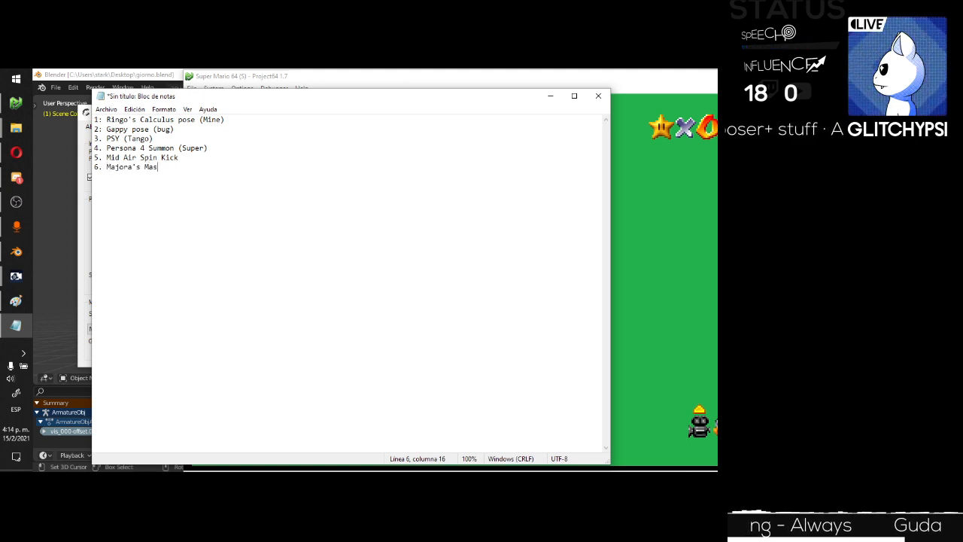
pyautogui.write('k pose')
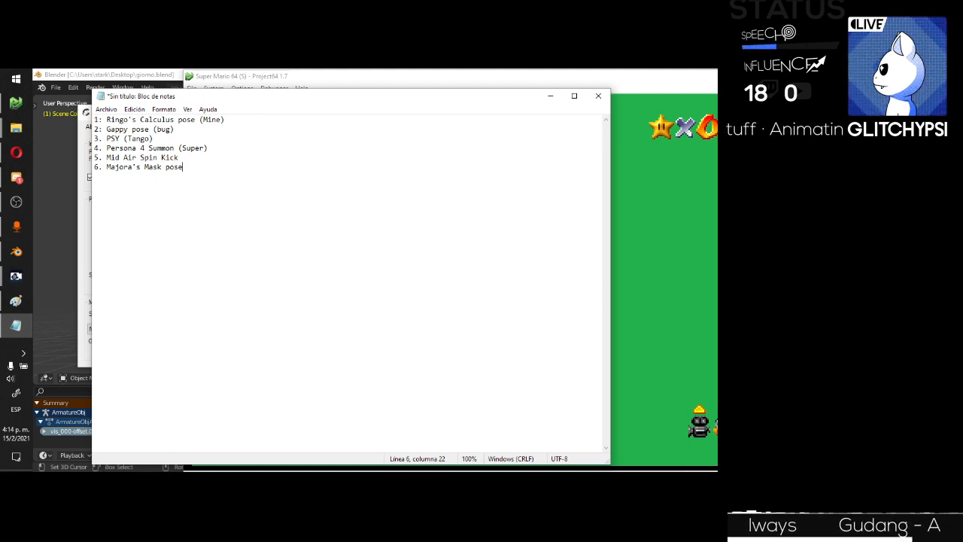
pyautogui.write('--')
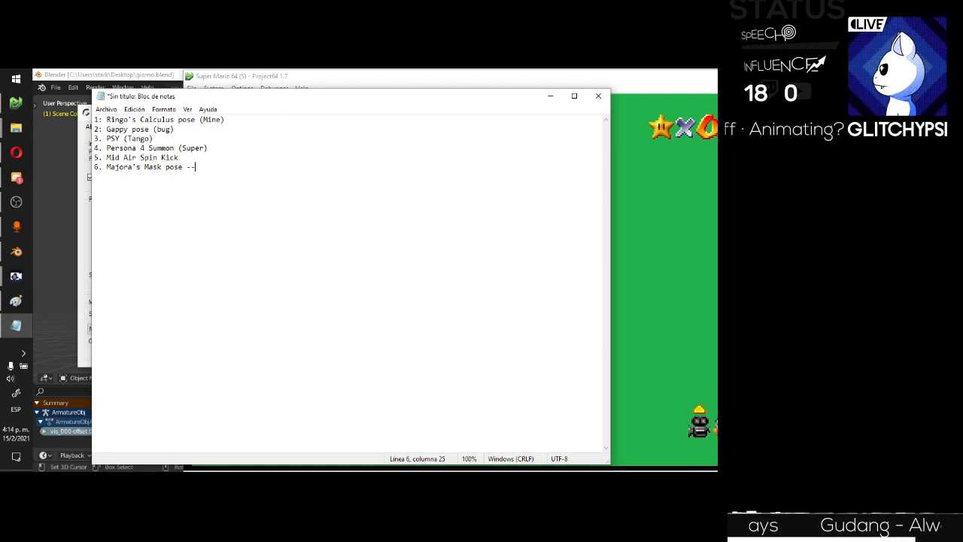
pyautogui.write('1')
pyautogui.press('Left')
pyautogui.press('Left')
pyautogui.press('Left')
pyautogui.press('Left')
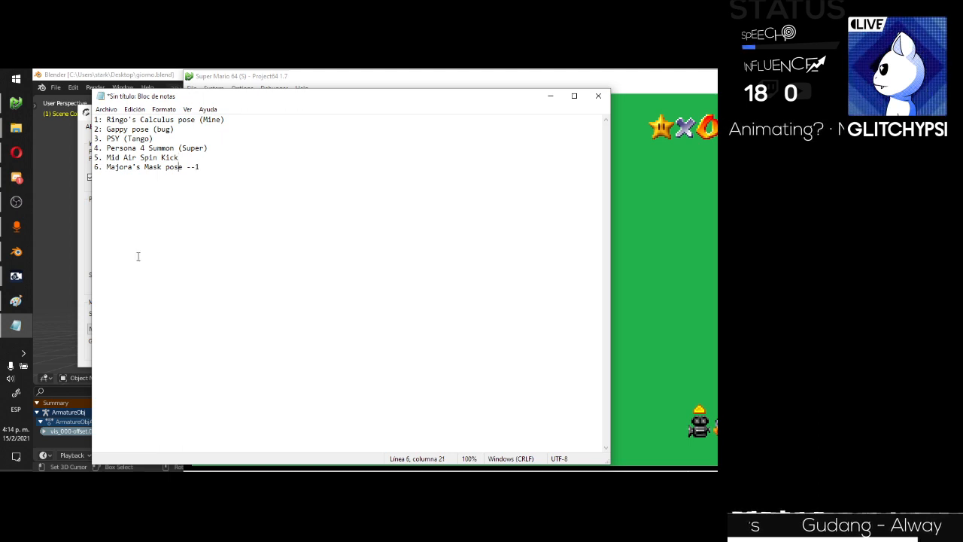
pyautogui.press('End')
pyautogui.press('BackSpace')
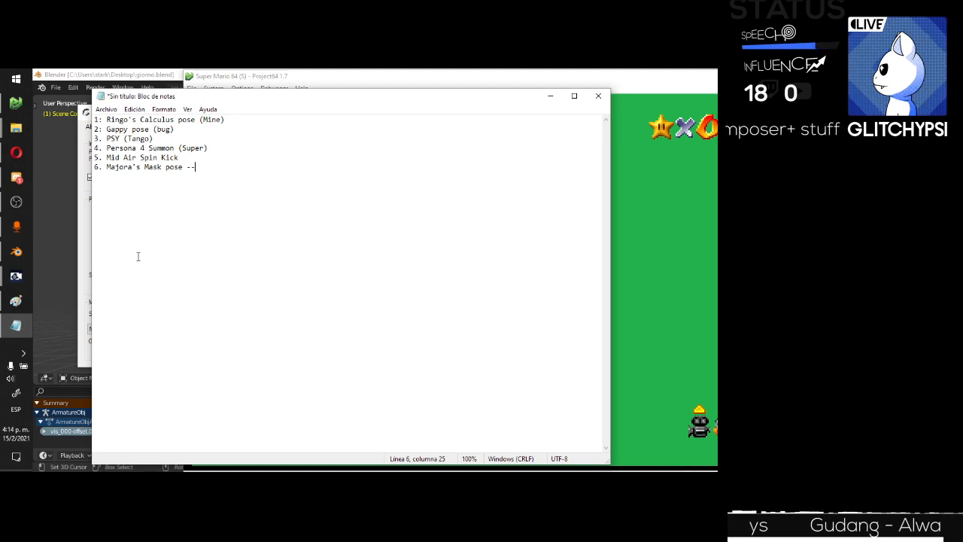
pyautogui.press('BackSpace')
pyautogui.press('BackSpace')
pyautogui.press('BackSpace')
pyautogui.press('BackSpace')
pyautogui.press('BackSpace')
pyautogui.press('BackSpace')
pyautogui.press('BackSpace')
pyautogui.press('BackSpace')
pyautogui.press('BackSpace')
pyautogui.press('BackSpace')
pyautogui.press('BackSpace')
pyautogui.press('BackSpace')
pyautogui.press('BackSpace')
pyautogui.press('BackSpace')
pyautogui.press('BackSpace')
pyautogui.press('BackSpace')
pyautogui.press('BackSpace')
pyautogui.press('BackSpace')
pyautogui.press('BackSpace')
pyautogui.press('BackSpace')
pyautogui.press('BackSpace')
# Write the sixth note as "Skull Kid floating (Majora's Mask)".
pyautogui.write('S')
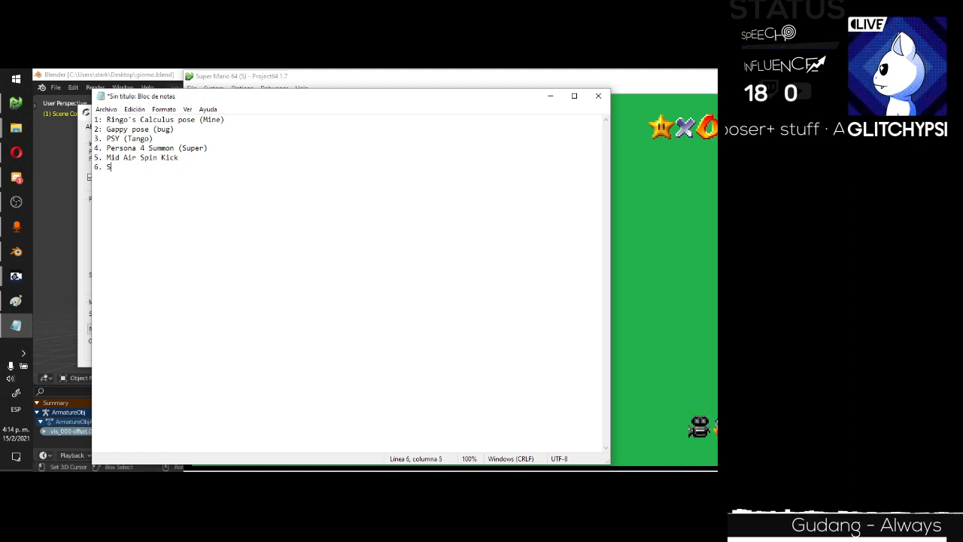
pyautogui.write('kull kid')
pyautogui.press('BackSpace')
pyautogui.press('BackSpace')
pyautogui.press('BackSpace')
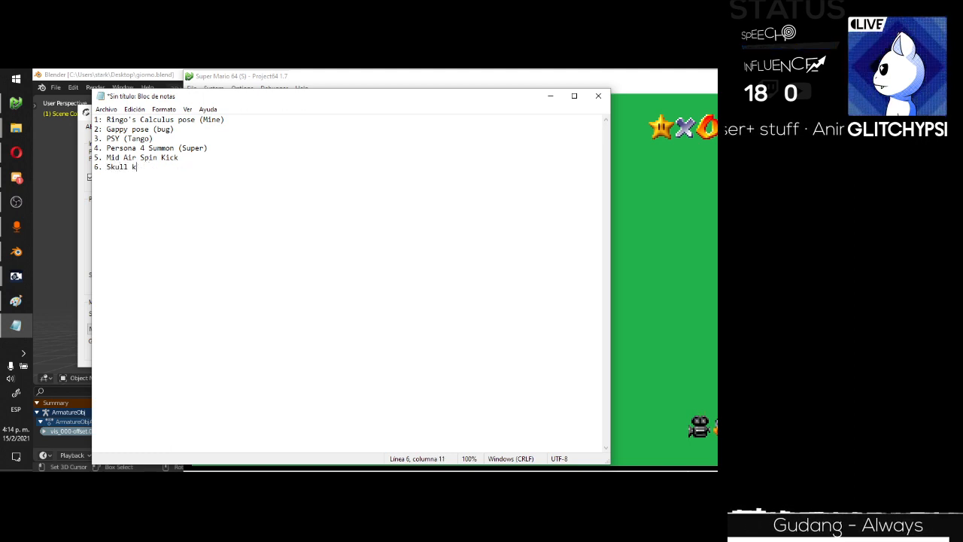
pyautogui.write('Kid floating (Ma')
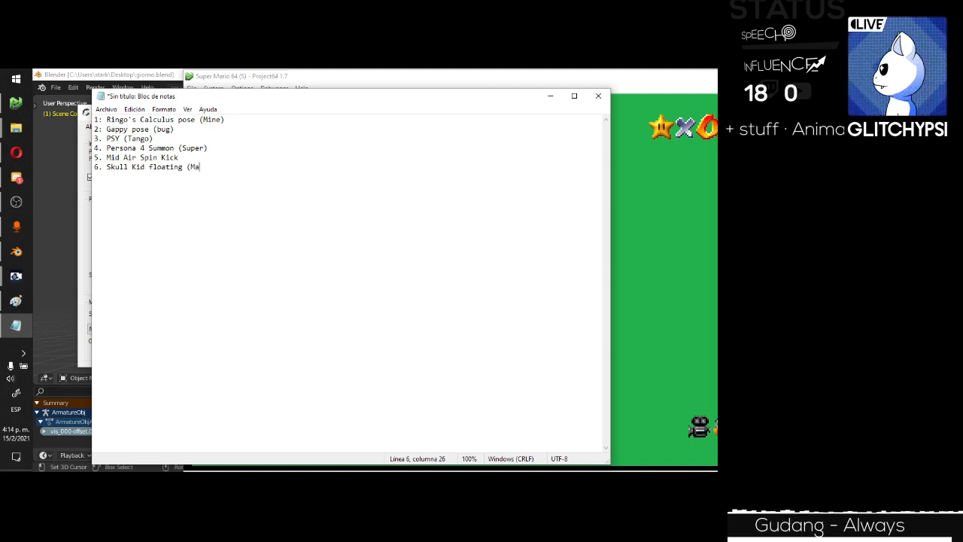
pyautogui.write("jora's Mask)")
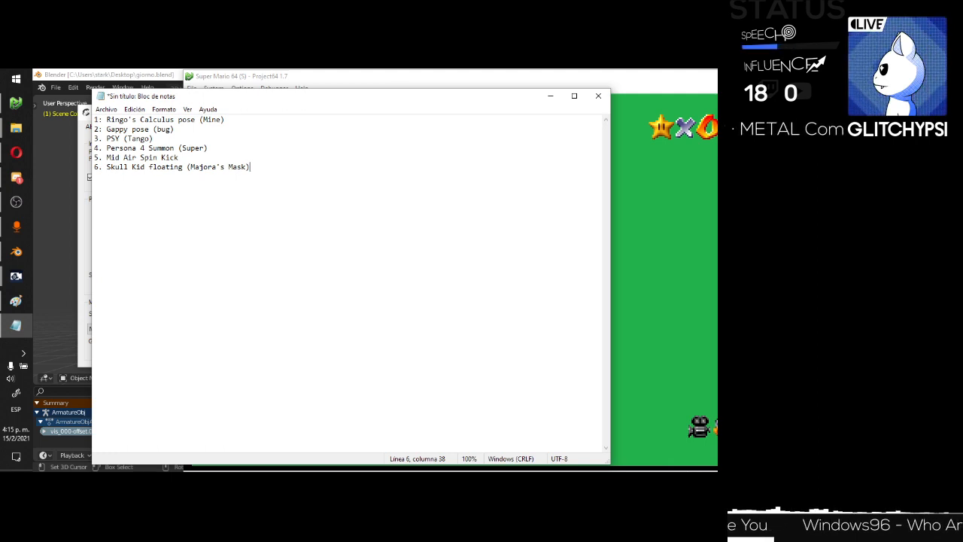
# Highlight the whole third note, "3. PSY (Tango)", in the list.
pyautogui.press('Up')
pyautogui.press('Up')
pyautogui.press('Up')
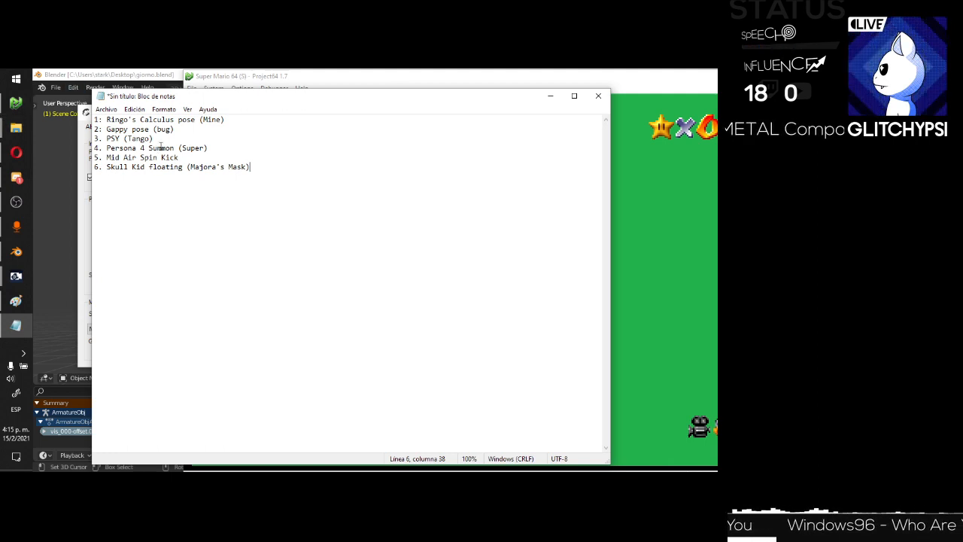
pyautogui.hotkey('shift', 'Home')
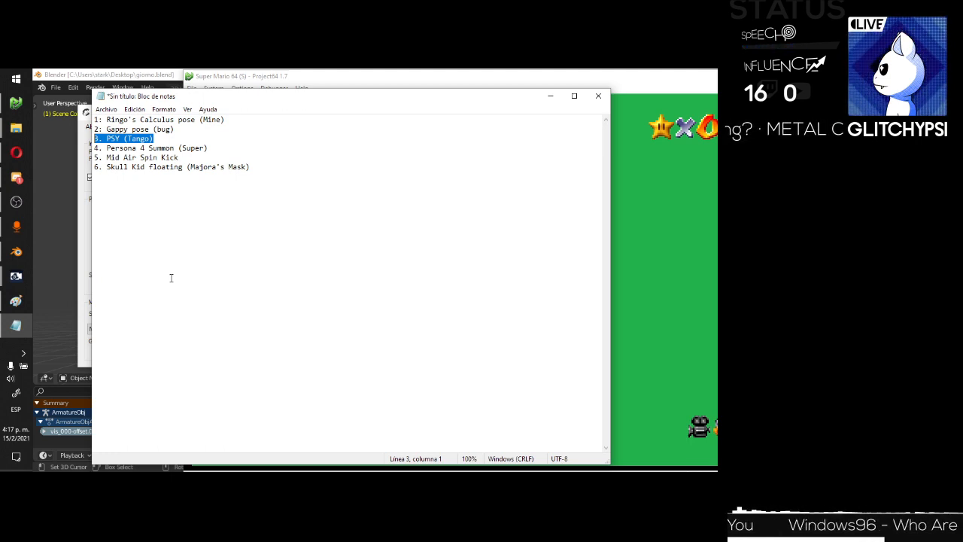
# Switch to Opera, search Google Images for "gangnam style dance animation" and preview the wikiHow image of the dance.
pyautogui.click(15, 152)
pyautogui.scroll(3, 301, 301)
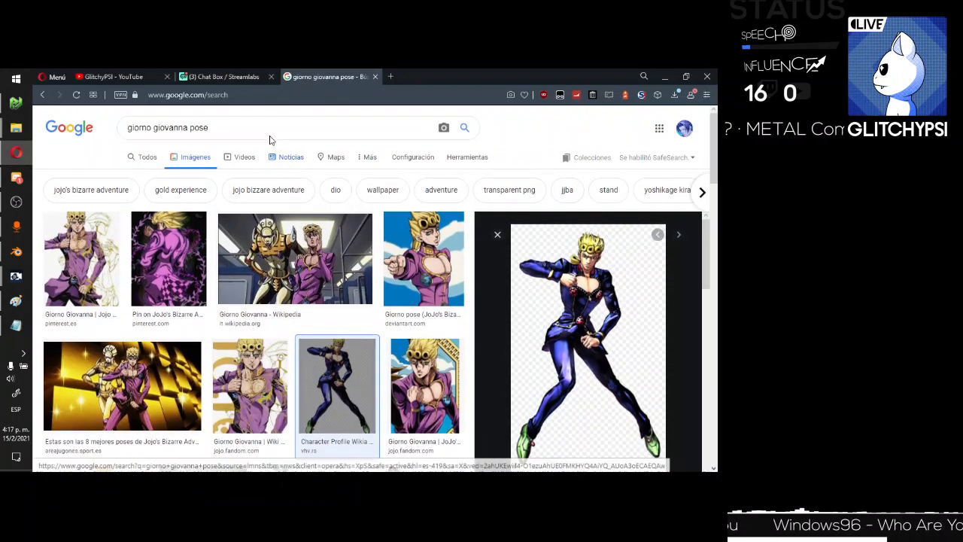
pyautogui.moveTo(214, 128); pyautogui.dragTo(88, 128)
pyautogui.write('g')
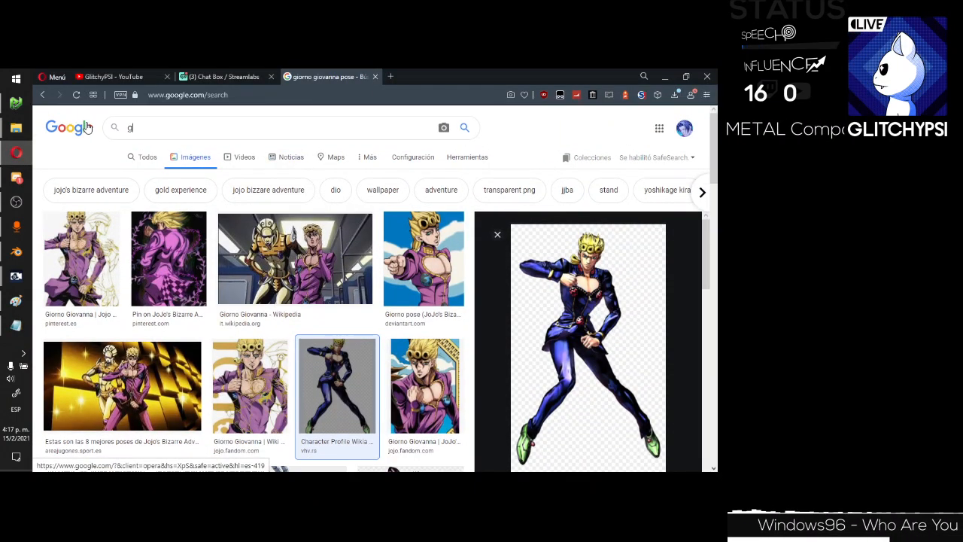
pyautogui.write('angnman style a')
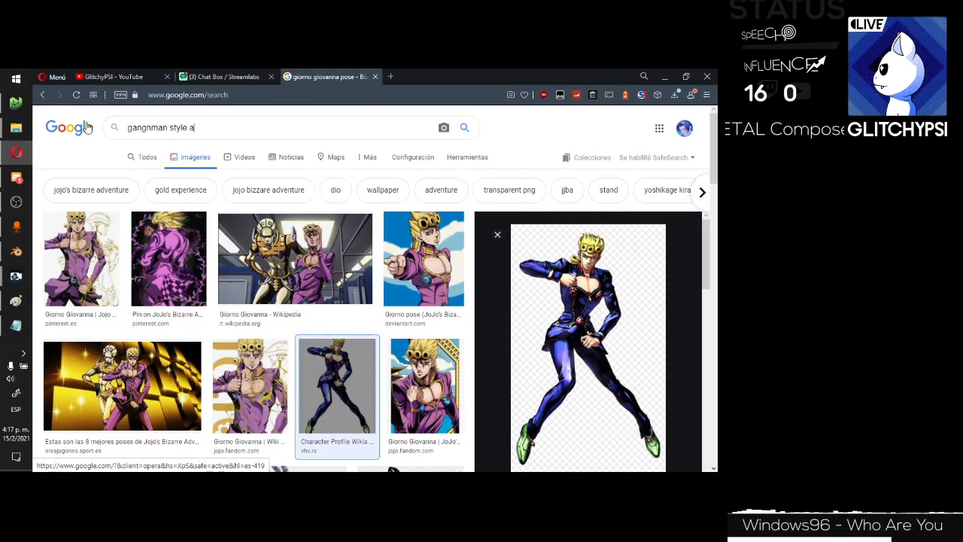
pyautogui.write('nim')
pyautogui.press('BackSpace')
pyautogui.press('BackSpace')
pyautogui.press('BackSpace')
pyautogui.press('BackSpace')
pyautogui.write('dance animation')
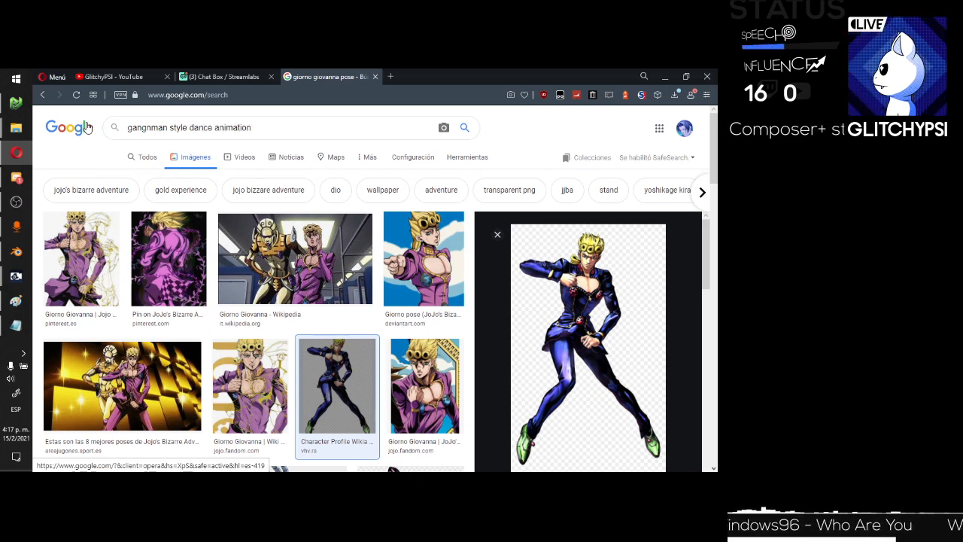
pyautogui.press('Return')
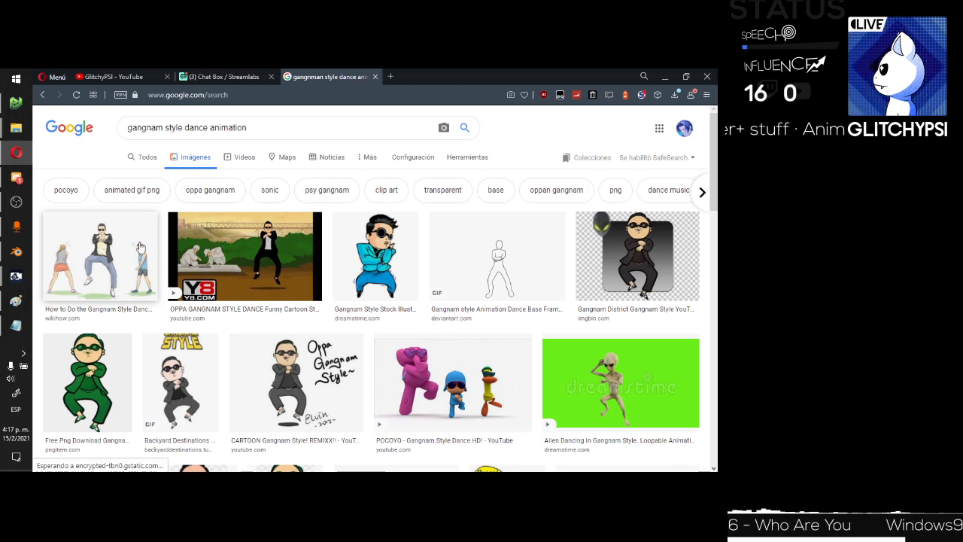
pyautogui.click(99, 285)
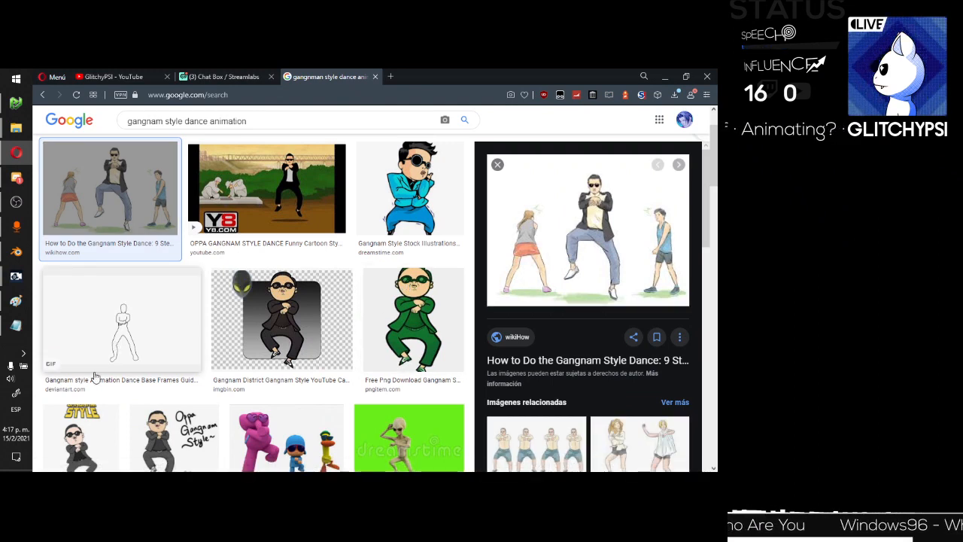
# Preview the DeviantArt Gangnam Style base animations and the related sketched stick-figure dance GIF from Pinterest.
pyautogui.click(97, 334)
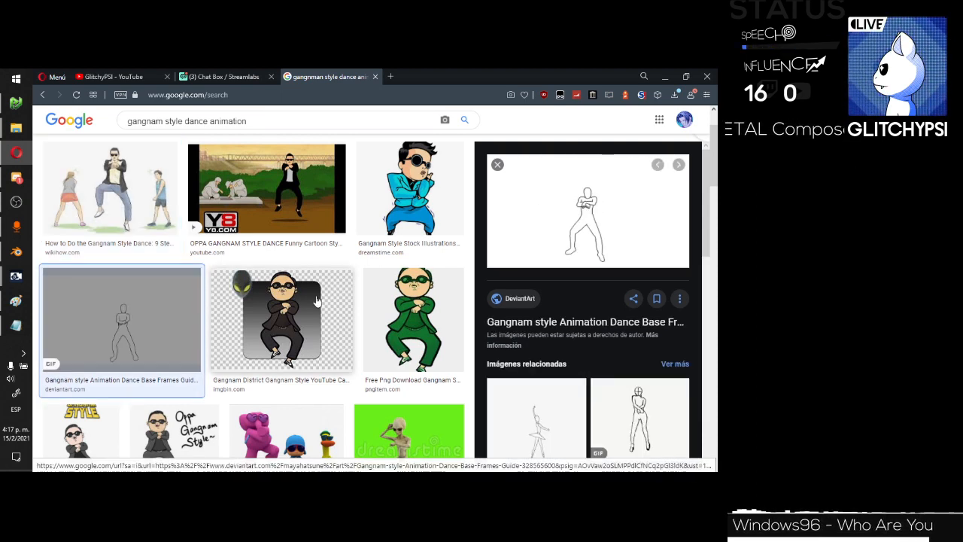
pyautogui.click(628, 414)
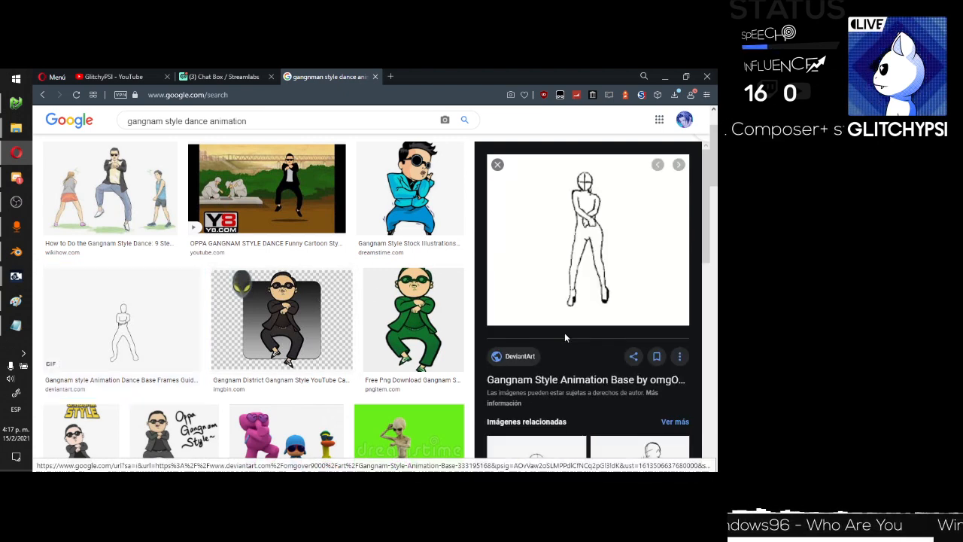
pyautogui.scroll(-2, 565, 332)
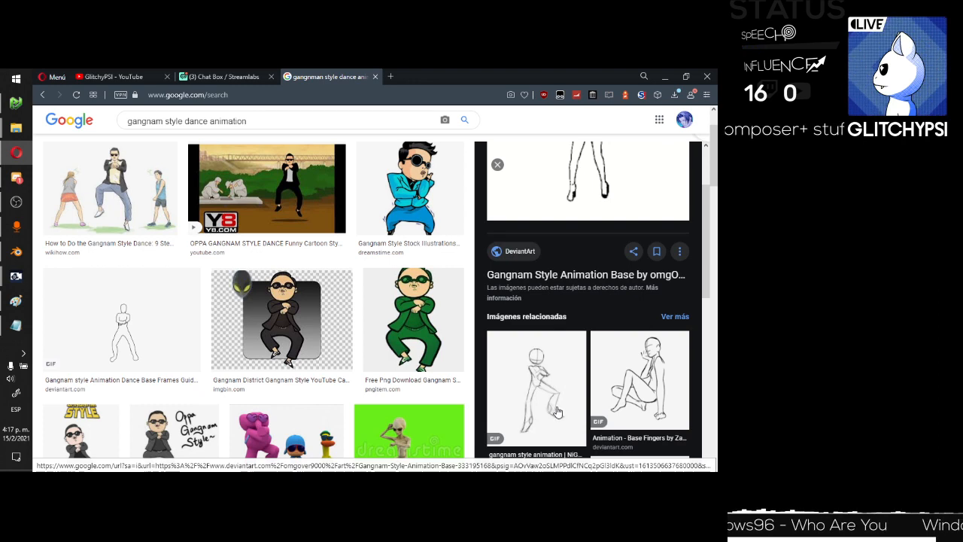
pyautogui.scroll(2, 556, 285)
pyautogui.scroll(-3, 556, 285)
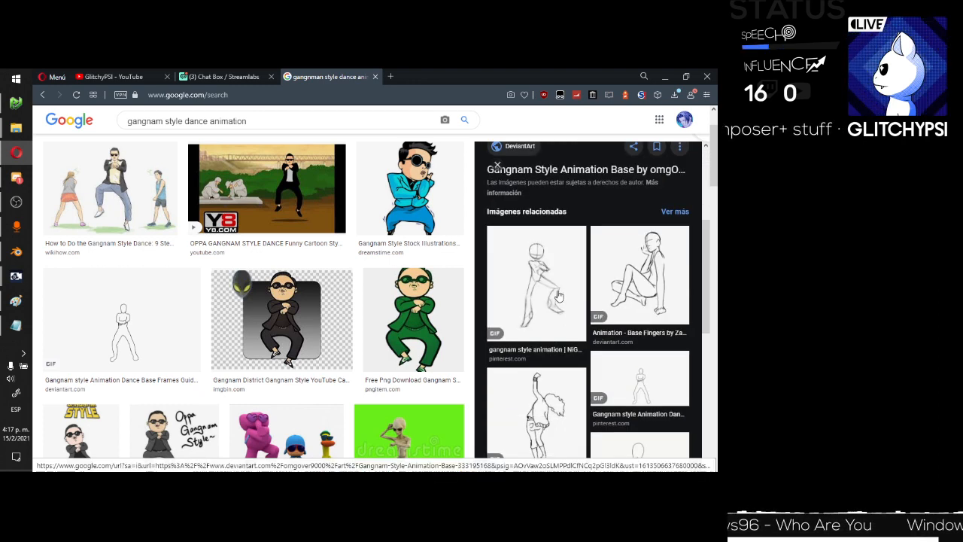
pyautogui.click(556, 286)
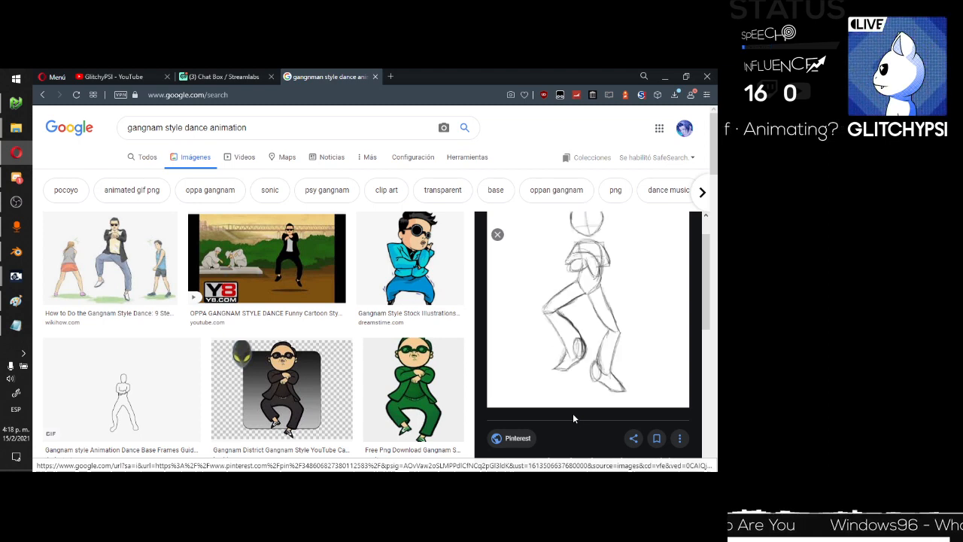
# Revisit the DeviantArt dance base frames and reopen the Pinterest "gangnam style animation" sketch as the reference.
pyautogui.click(131, 367)
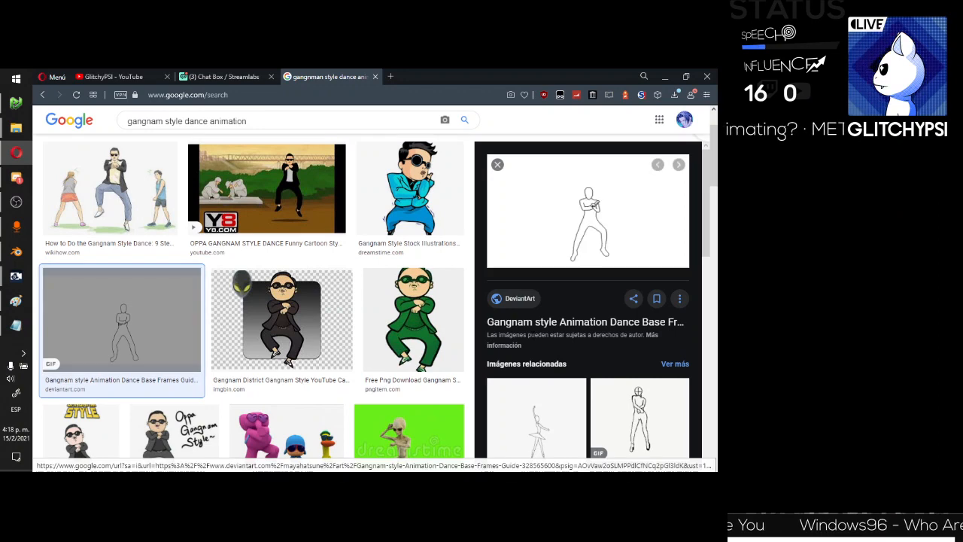
pyautogui.scroll(-3, 532, 339)
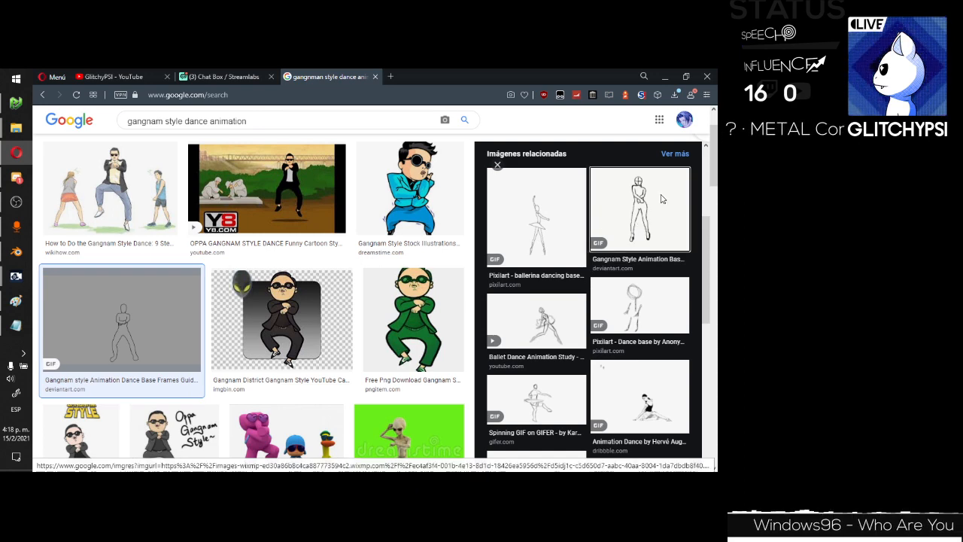
pyautogui.click(604, 229)
pyautogui.scroll(-2, 561, 350)
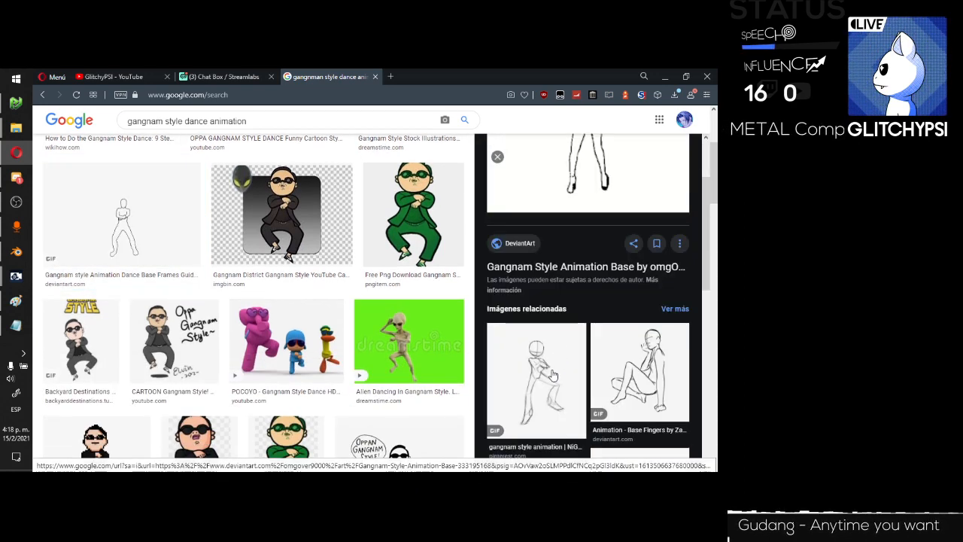
pyautogui.click(560, 350)
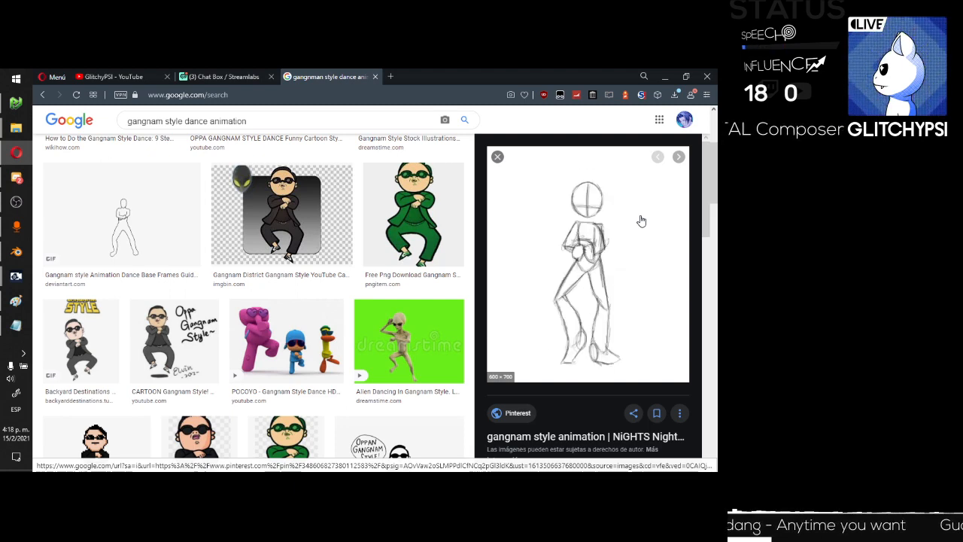
# Switch to Blender and open the Base.blend file from the MC+Anim folder.
pyautogui.click(16, 252)
pyautogui.click(57, 88)
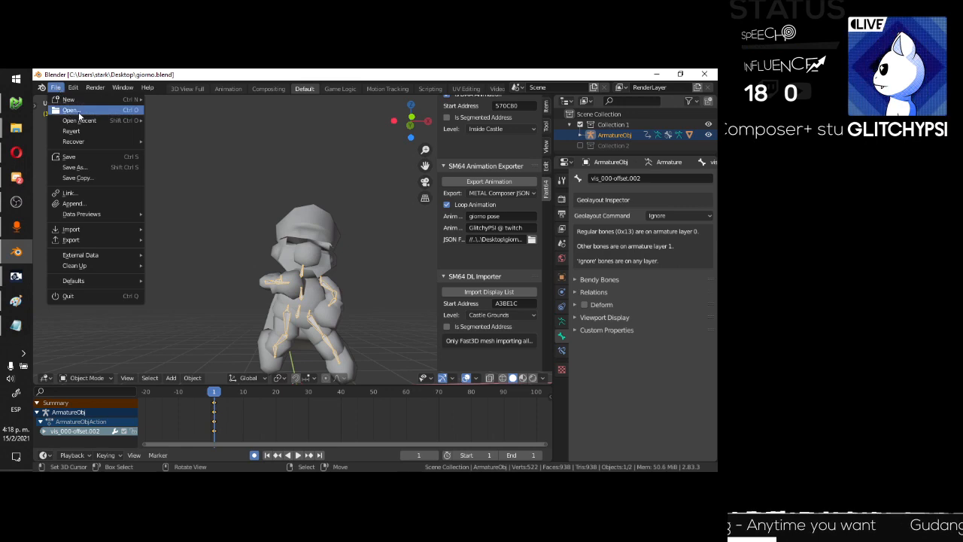
pyautogui.moveTo(118, 127)
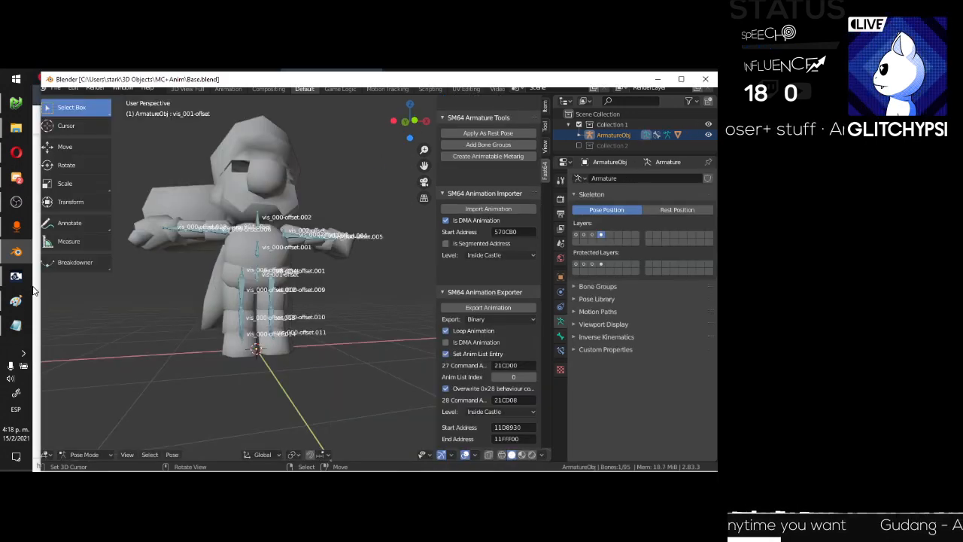
# Place the Blender window side by side with the dance reference, widen it, and hide the viewport sidebar.
pyautogui.press('super+Left')
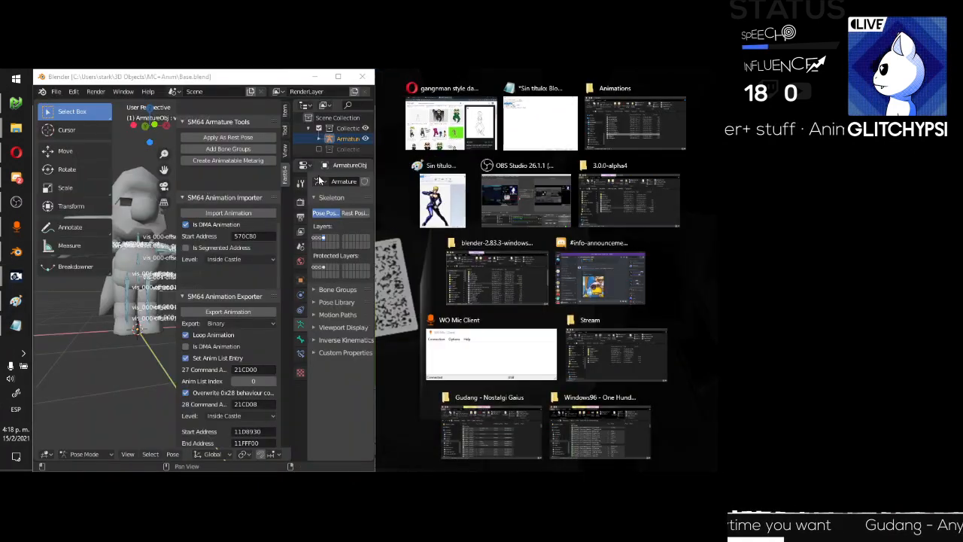
pyautogui.press('Return')
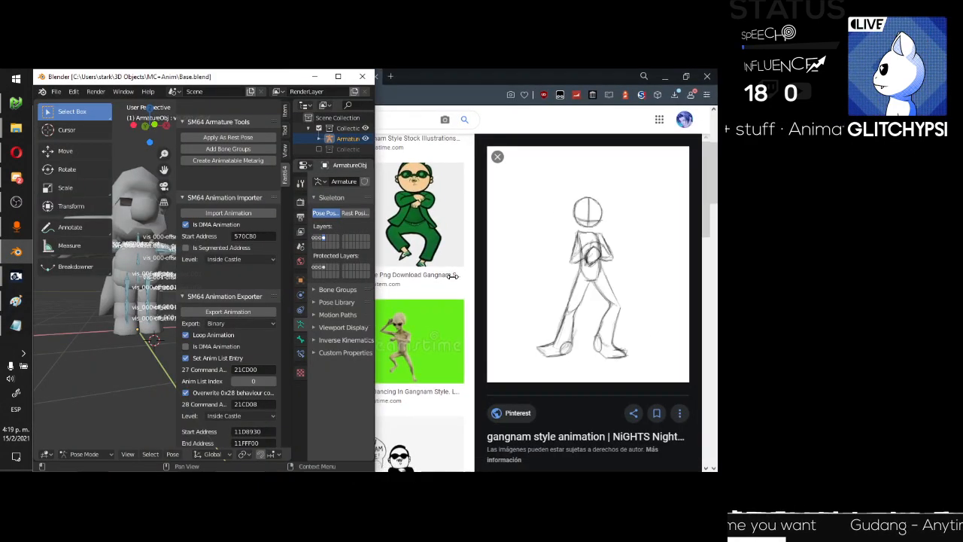
pyautogui.moveTo(377, 287); pyautogui.dragTo(506, 277)
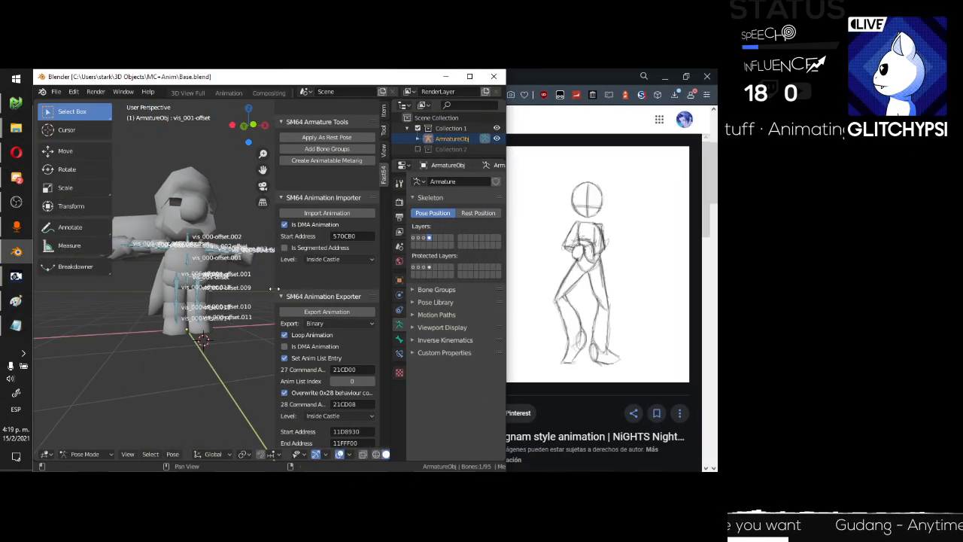
pyautogui.press('n')
# Select Mario's skinned mesh and put it into Edit Mode.
pyautogui.moveTo(234, 254); pyautogui.dragTo(308, 276, button='middle')
pyautogui.scroll(2, 235, 252)
pyautogui.rightClick(179, 248)
pyautogui.hotkey('ctrl', 'Tab')
pyautogui.click(367, 254)
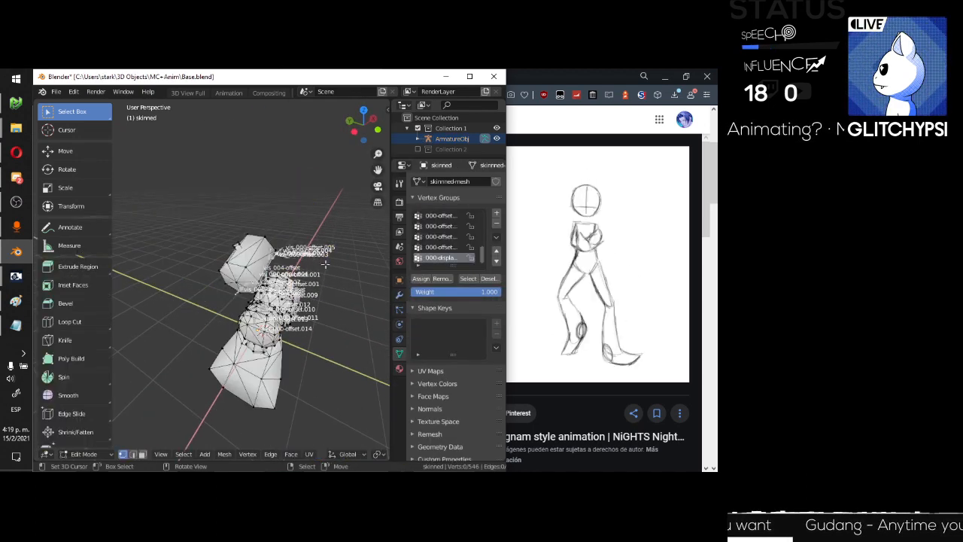
# Delete the vertices of the large loose piece and its small neighbouring piece from the skinned mesh, and return to Object Mode.
pyautogui.moveTo(176, 257); pyautogui.dragTo(203, 261, button='middle')
pyautogui.moveTo(220, 230); pyautogui.dragTo(218, 220, button='middle')
pyautogui.press('l')
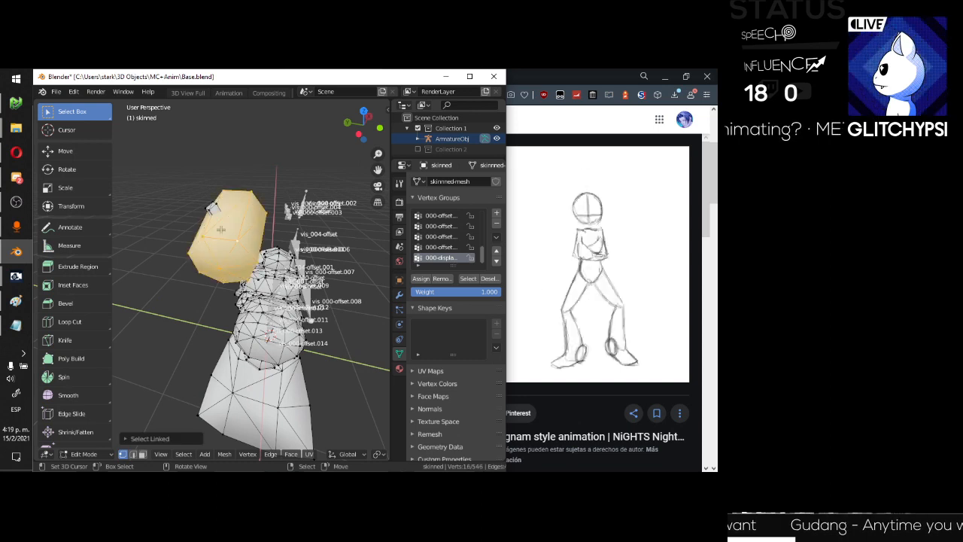
pyautogui.click(216, 205)
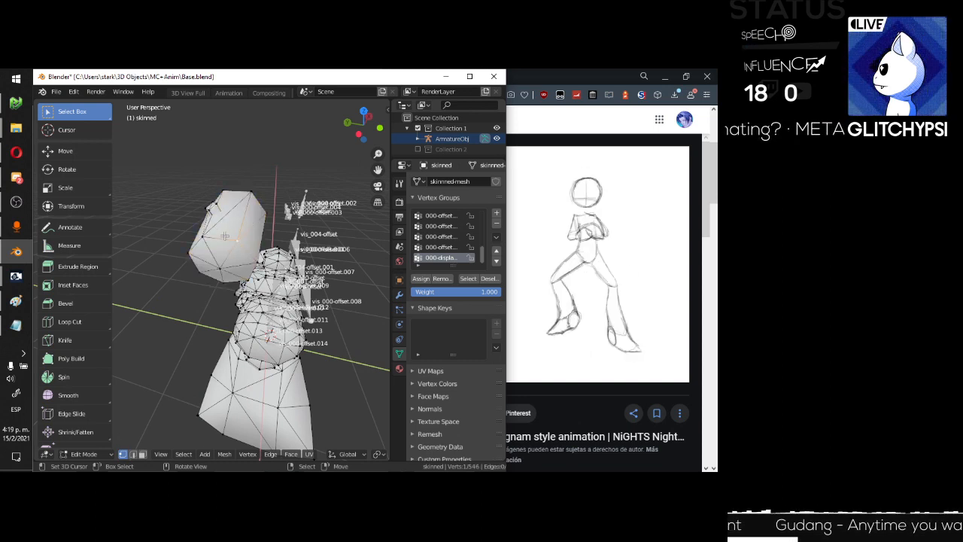
pyautogui.hotkey('ctrl', 'l')
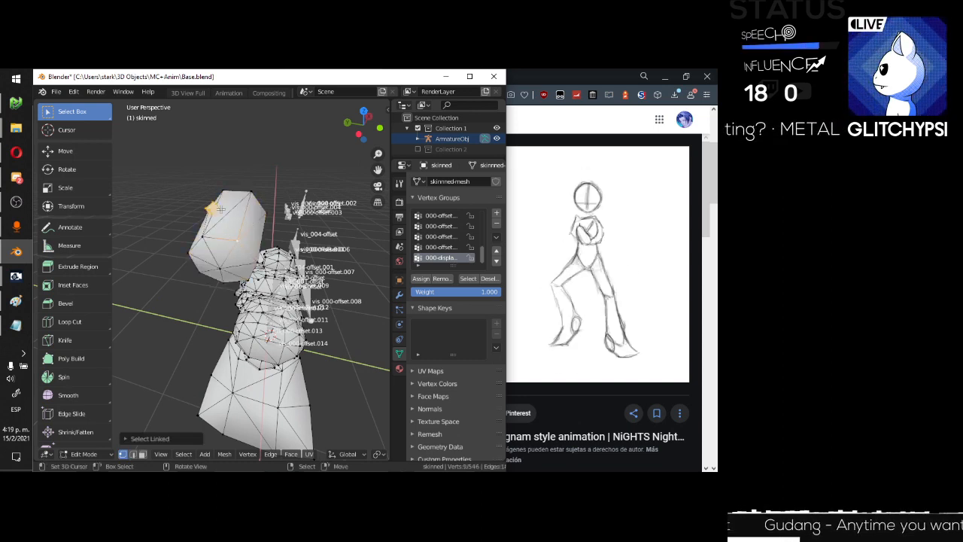
pyautogui.keyDown('shift'); pyautogui.rightClick(241, 240); pyautogui.keyUp('shift')
pyautogui.keyDown('shift'); pyautogui.rightClick(241, 240); pyautogui.keyUp('shift')
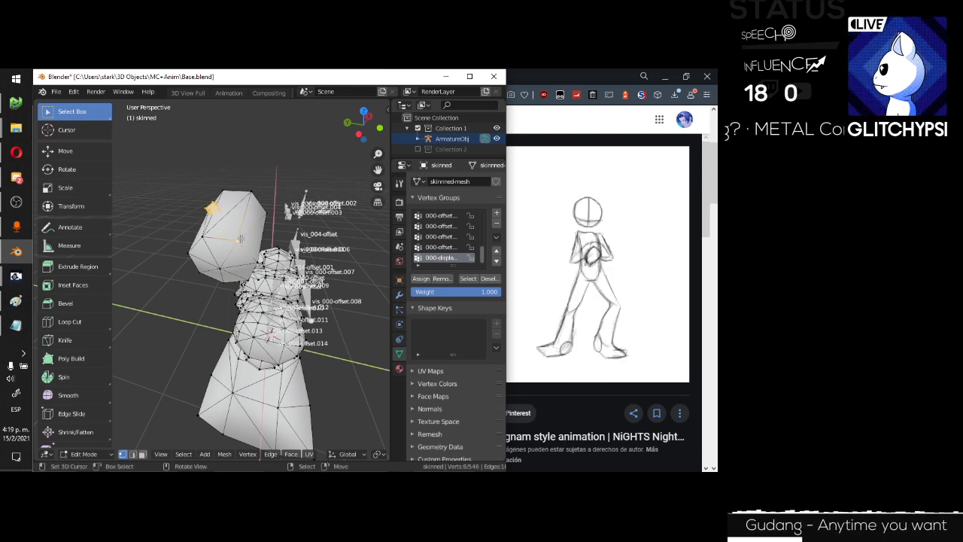
pyautogui.hotkey('ctrl', 'l')
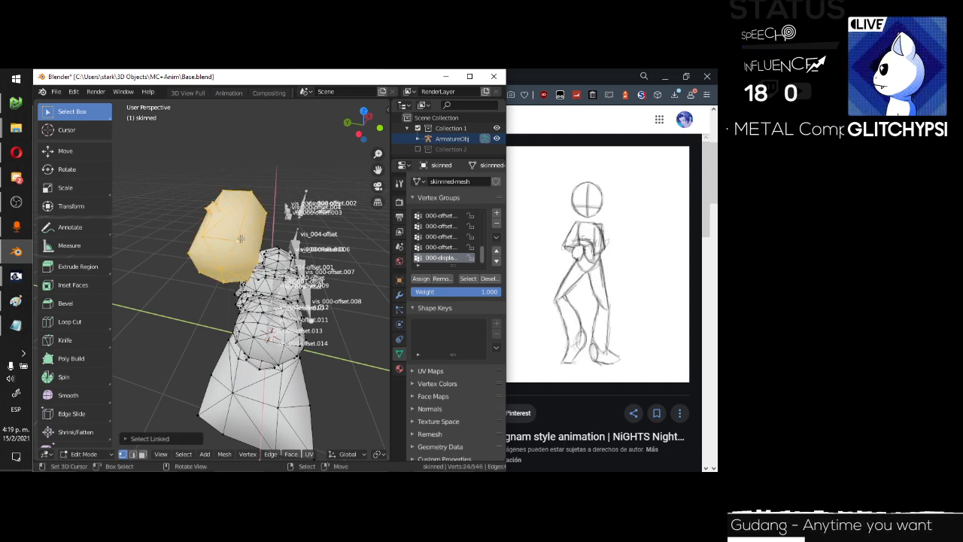
pyautogui.press('x')
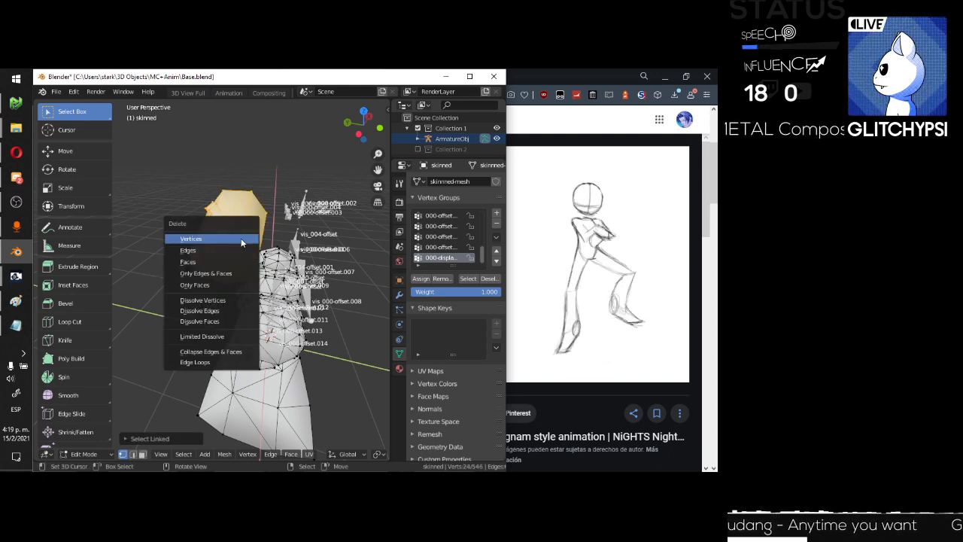
pyautogui.click(241, 238)
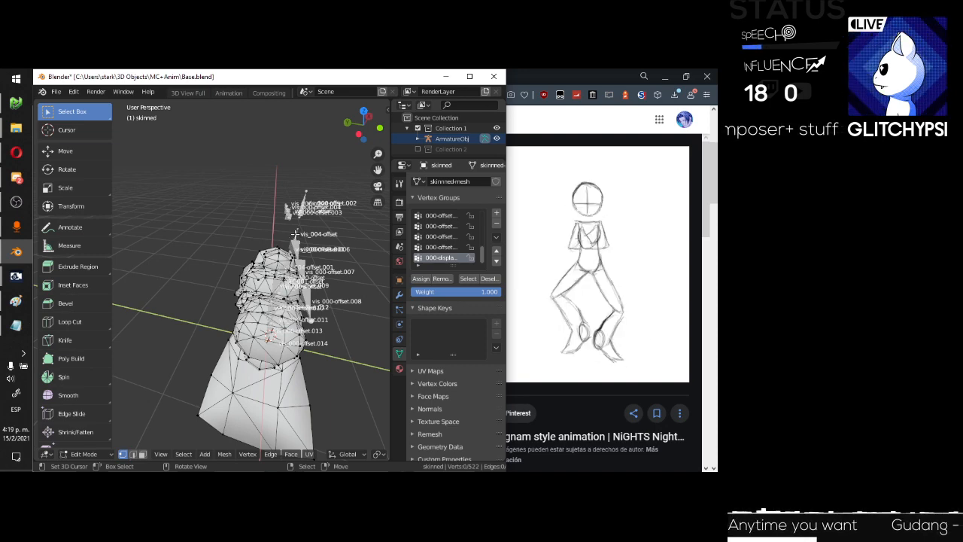
pyautogui.hotkey('ctrl', 'Tab')
pyautogui.click(161, 277)
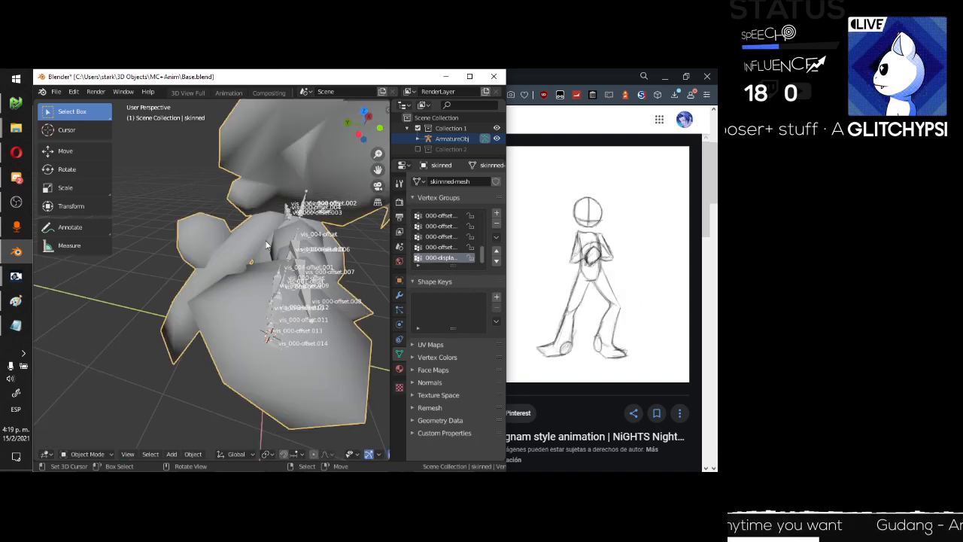
pyautogui.moveTo(160, 277); pyautogui.dragTo(236, 210, button='middle')
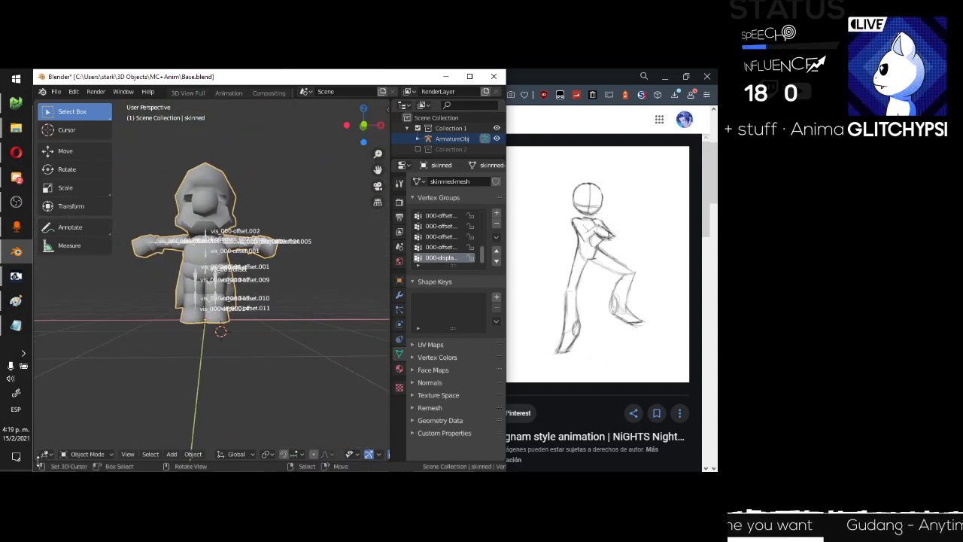
# Split off an area beneath the 3D viewport and turn it into a Timeline.
pyautogui.moveTo(39, 461); pyautogui.dragTo(46, 387)
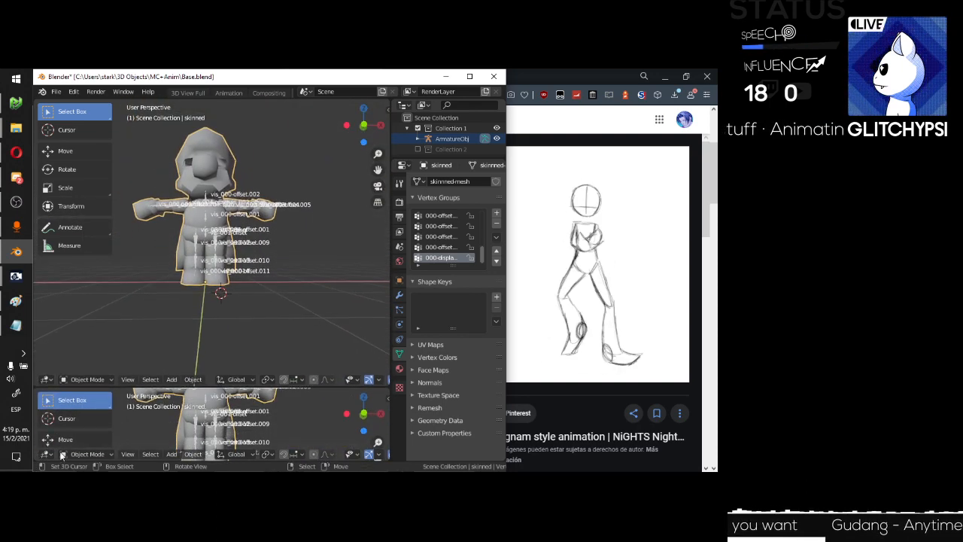
pyautogui.click(47, 454)
pyautogui.click(175, 373)
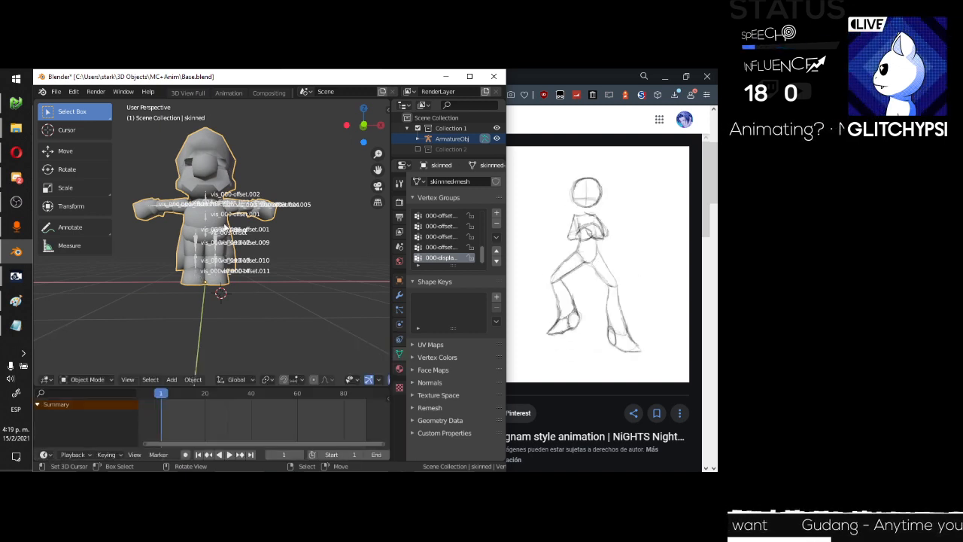
# Test the playback briefly and set both the current frame and the start frame to 0.
pyautogui.press('space')
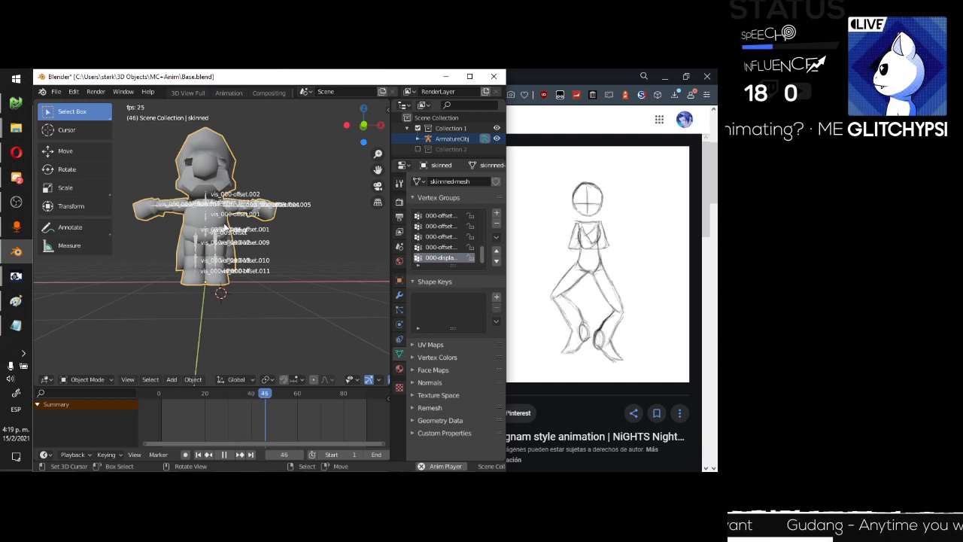
pyautogui.press('space')
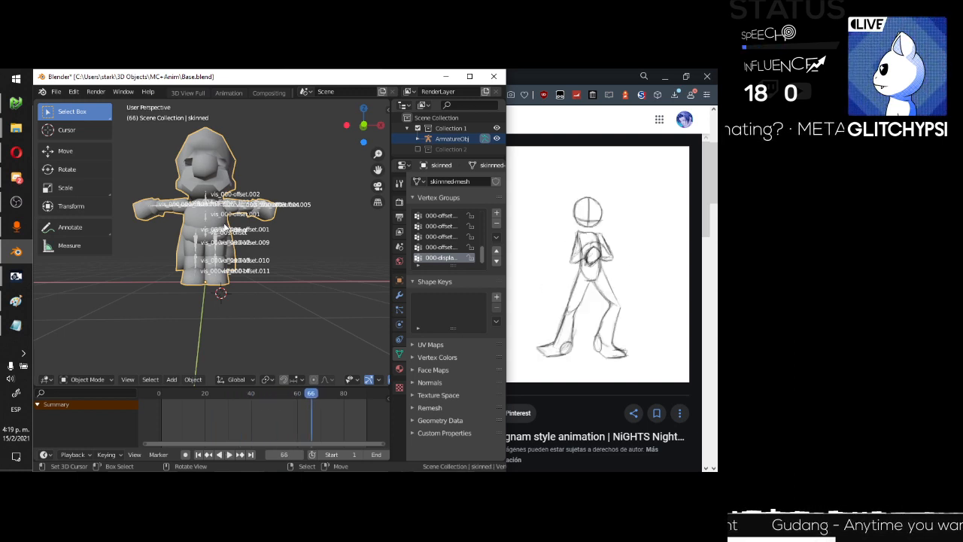
pyautogui.moveTo(178, 394); pyautogui.dragTo(158, 395)
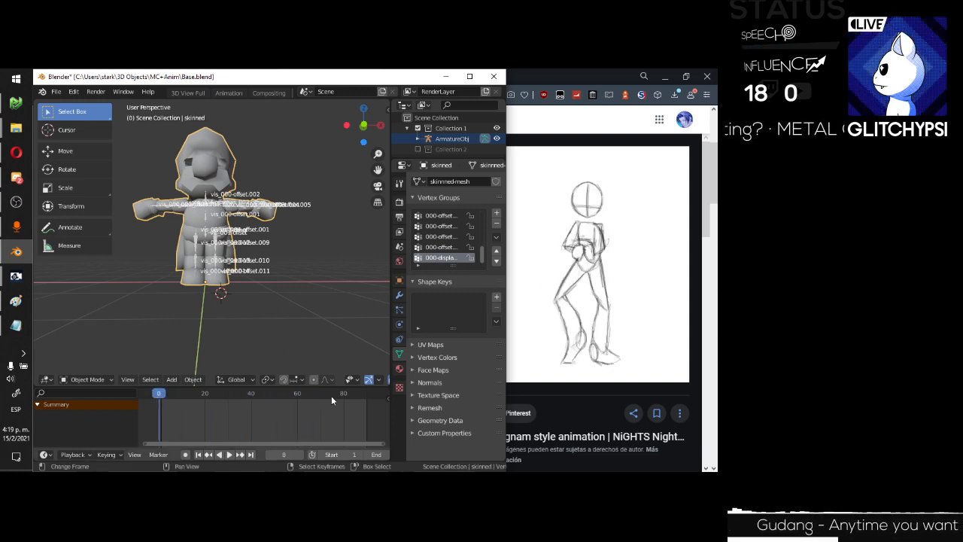
pyautogui.click(322, 454)
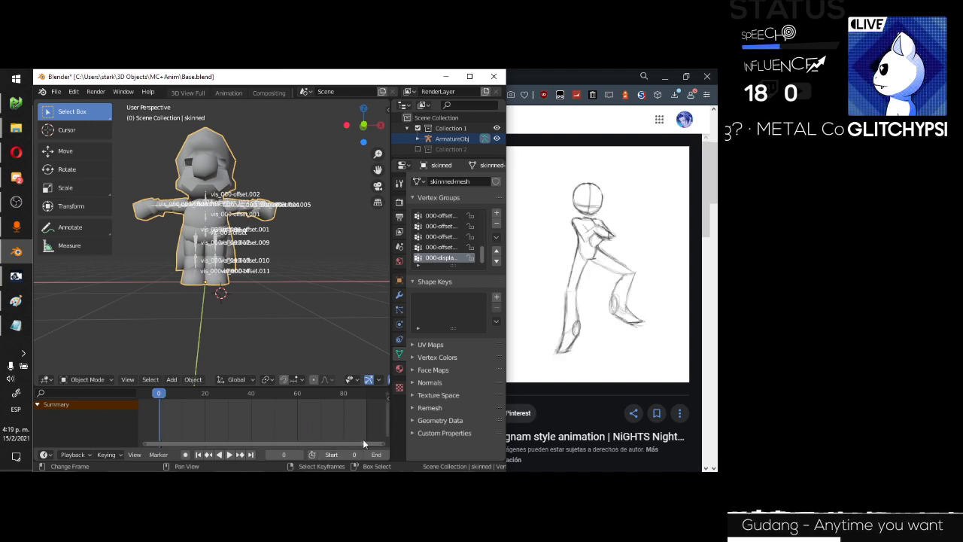
pyautogui.scroll(-3, 371, 450)
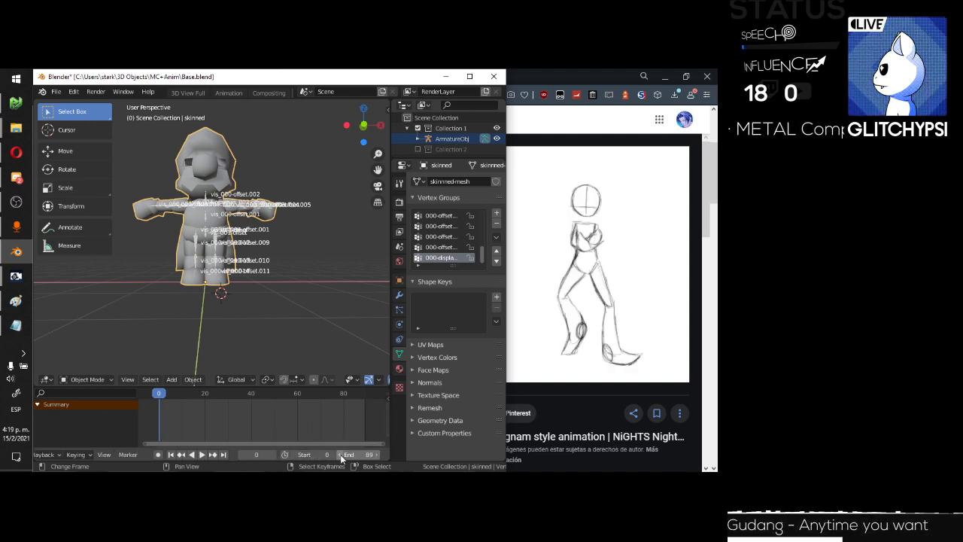
pyautogui.scroll(2, 219, 419)
pyautogui.moveTo(173, 418); pyautogui.dragTo(236, 420, button='middle')
pyautogui.scroll(4, 226, 423)
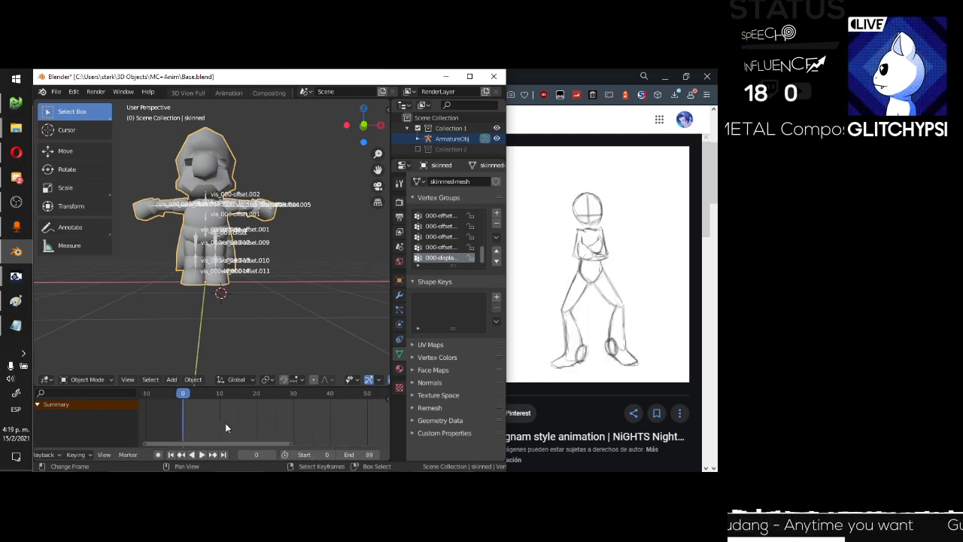
# Select all bones of Mario's armature in Pose Mode and enable automatic keyframing.
pyautogui.rightClick(217, 241)
pyautogui.press('a')
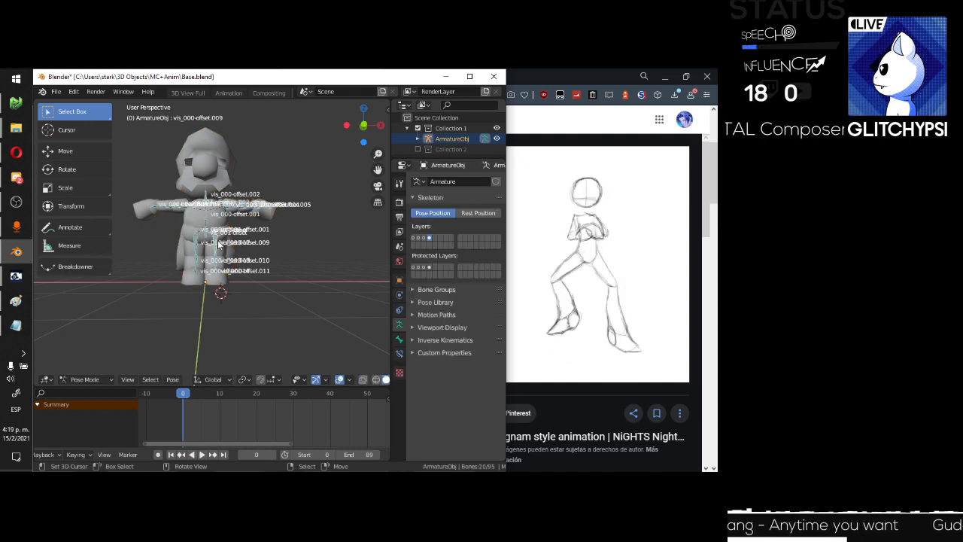
pyautogui.click(159, 454)
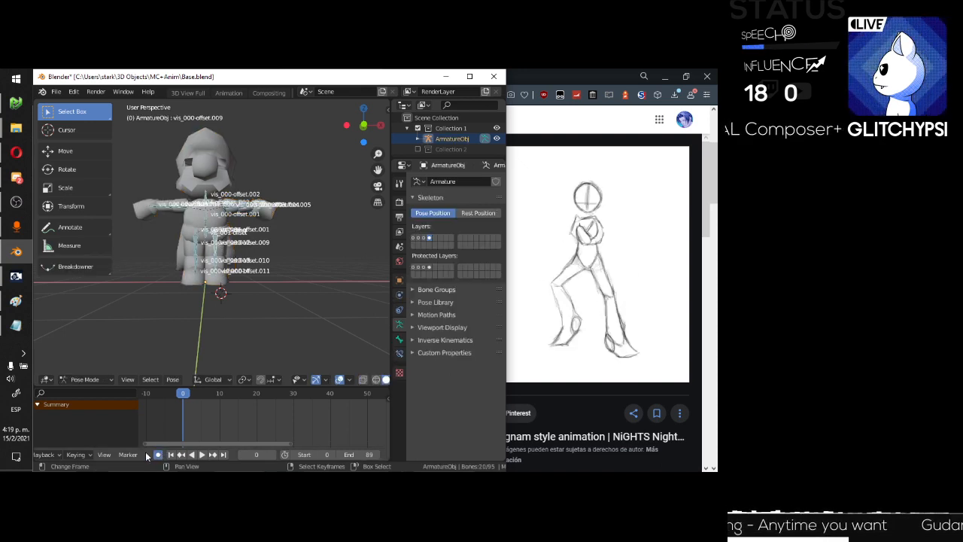
# Choose the active keying set and insert a keyframe for all selected bones at frame 0.
pyautogui.click(76, 454)
pyautogui.click(100, 362)
pyautogui.click(86, 316)
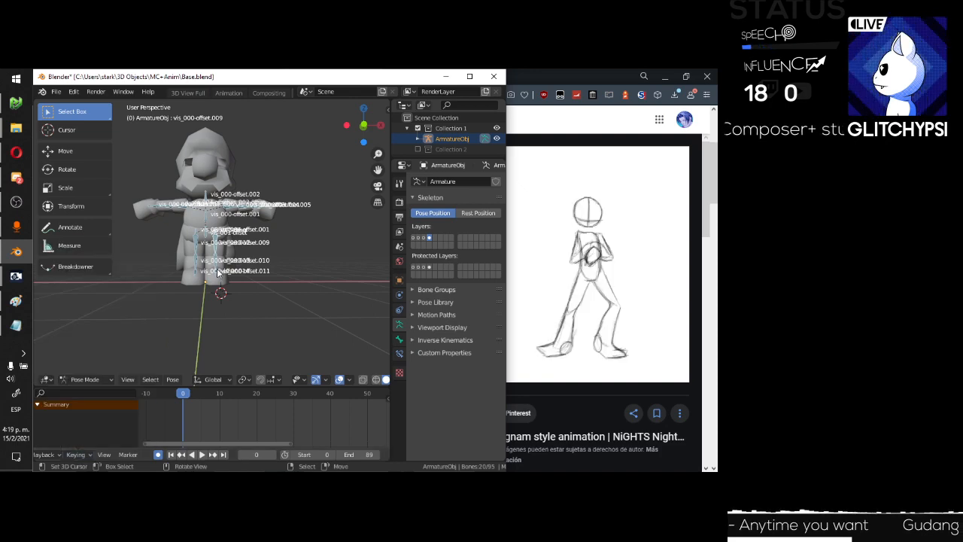
pyautogui.press('i')
pyautogui.scroll(3, 211, 150)
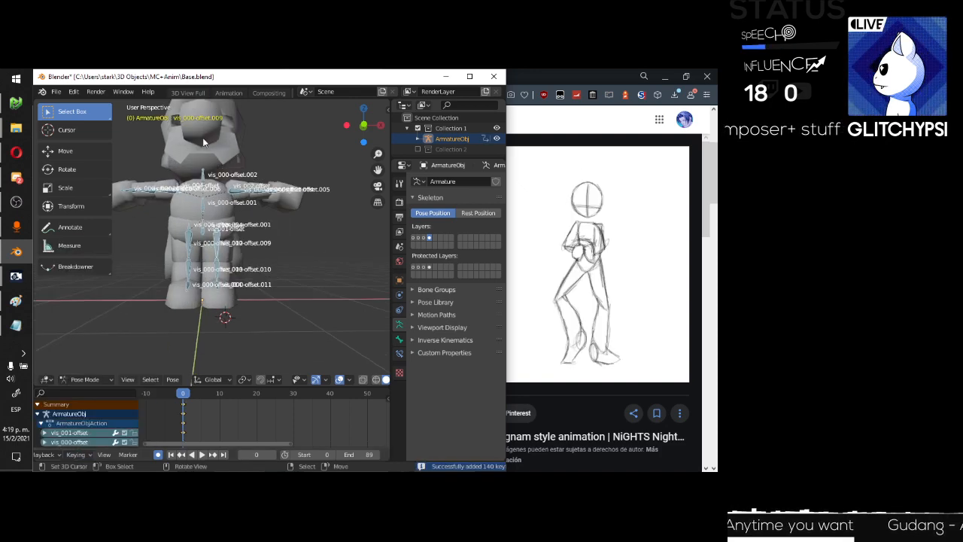
pyautogui.scroll(2, 210, 150)
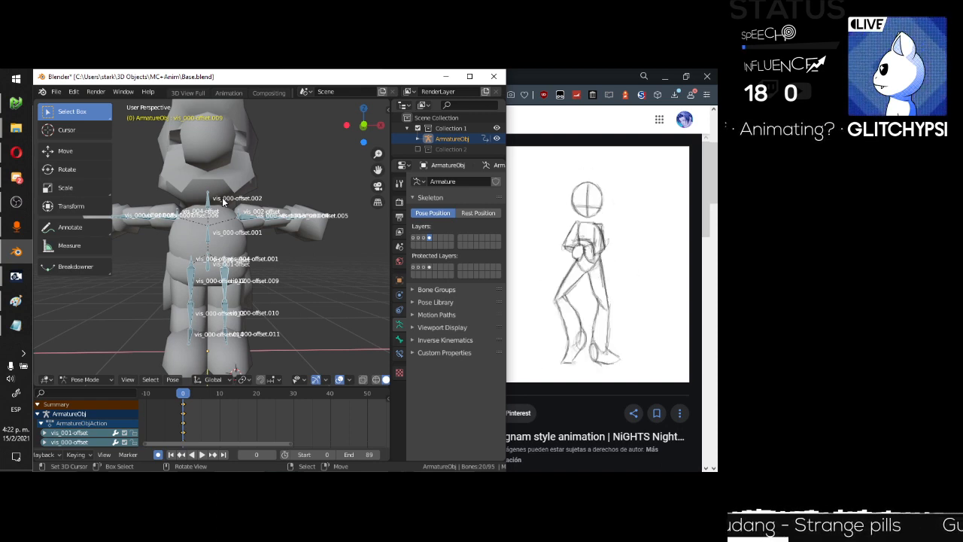
pyautogui.scroll(-2, 223, 200)
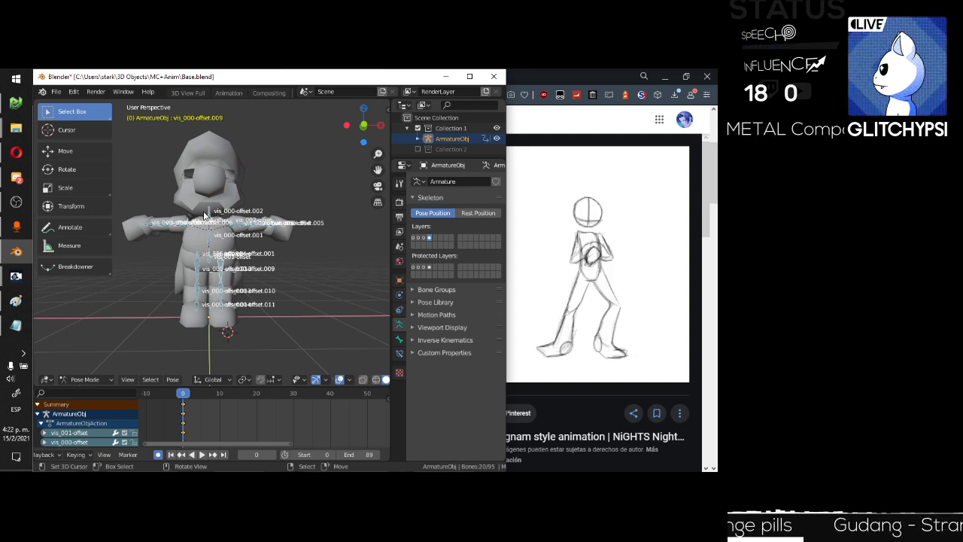
# Rotate the character's left upper-arm bone (vis_000-offset.003) about the global Z axis so the arm swings forward.
pyautogui.scroll(2, 200, 203)
pyautogui.moveTo(200, 203); pyautogui.dragTo(236, 229, button='middle')
pyautogui.scroll(-2, 258, 218)
pyautogui.scroll(3, 236, 229)
pyautogui.click(258, 215)
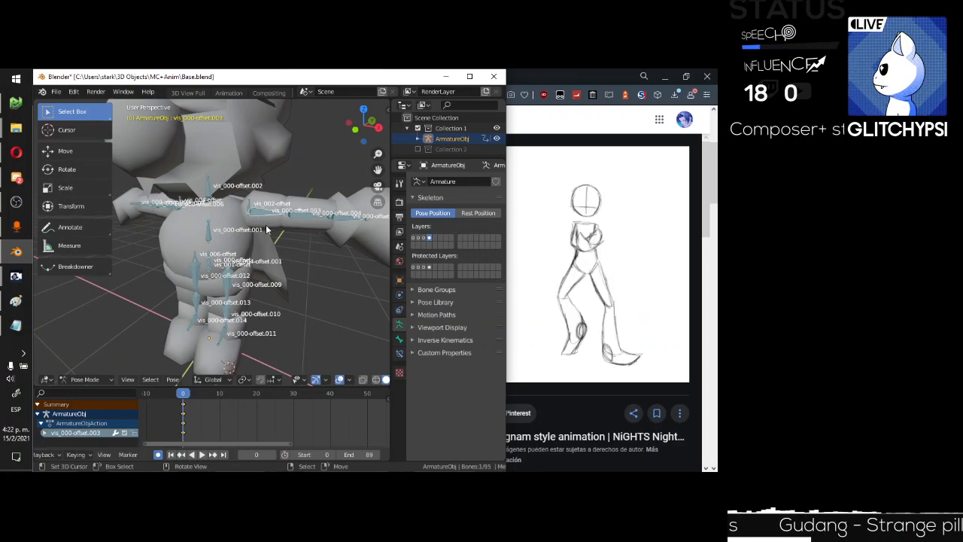
pyautogui.press('r')
pyautogui.press('z')
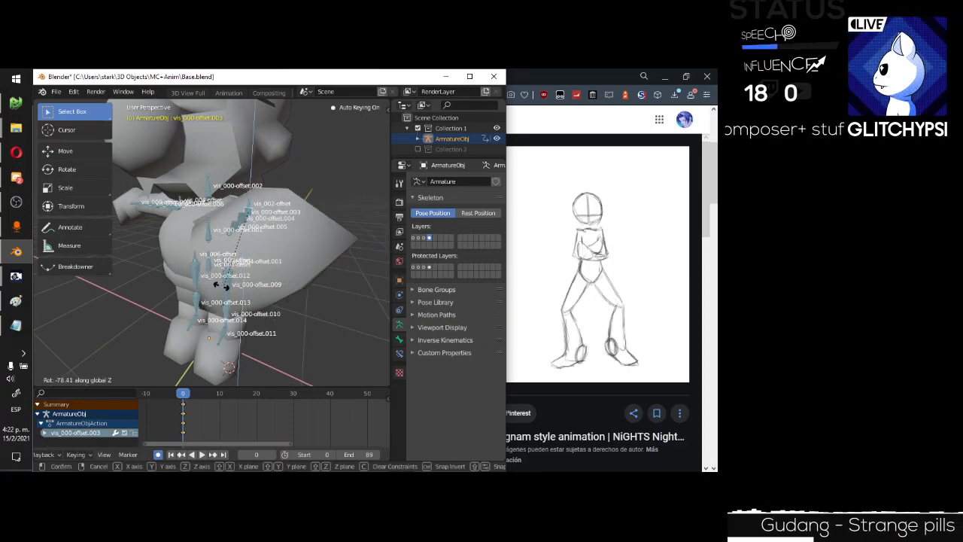
pyautogui.click(274, 290)
# Rotate the left forearm bone (vis_000-offset.004) about the global Z axis to bend the arm across the chest.
pyautogui.moveTo(275, 290); pyautogui.dragTo(289, 299, button='middle')
pyautogui.rightClick(242, 266)
pyautogui.press('r')
pyautogui.press('z')
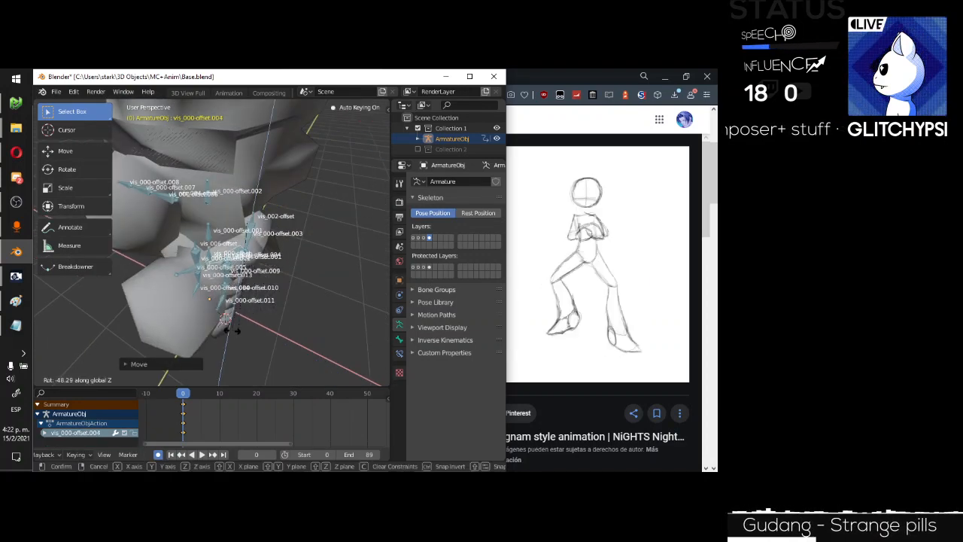
pyautogui.click(230, 325)
# Rotate the left hand bone (vis_000-offset.005) about the global Z axis to turn the hand inward.
pyautogui.moveTo(230, 325); pyautogui.dragTo(297, 317, button='middle')
pyautogui.rightClick(286, 216)
pyautogui.press('r')
pyautogui.press('z')
pyautogui.moveTo(204, 285); pyautogui.dragTo(180, 265, button='middle')
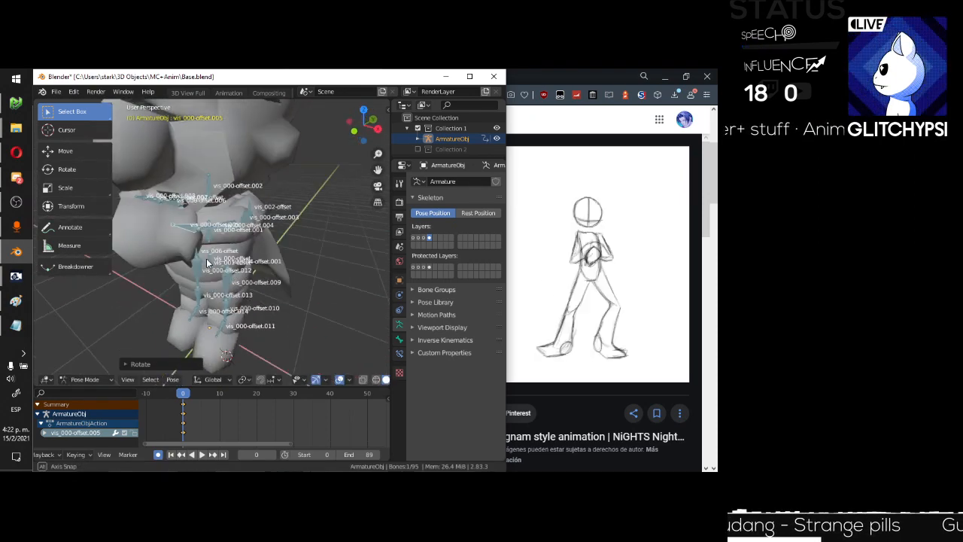
# Adjust the left upper-arm bone (vis_000-offset.003) by rotating it about the global X axis and about the global Z axis.
pyautogui.moveTo(254, 211); pyautogui.dragTo(278, 227, button='right')
pyautogui.moveTo(316, 263); pyautogui.dragTo(274, 272, button='middle')
pyautogui.rightClick(226, 223)
pyautogui.press('r')
pyautogui.press('x')
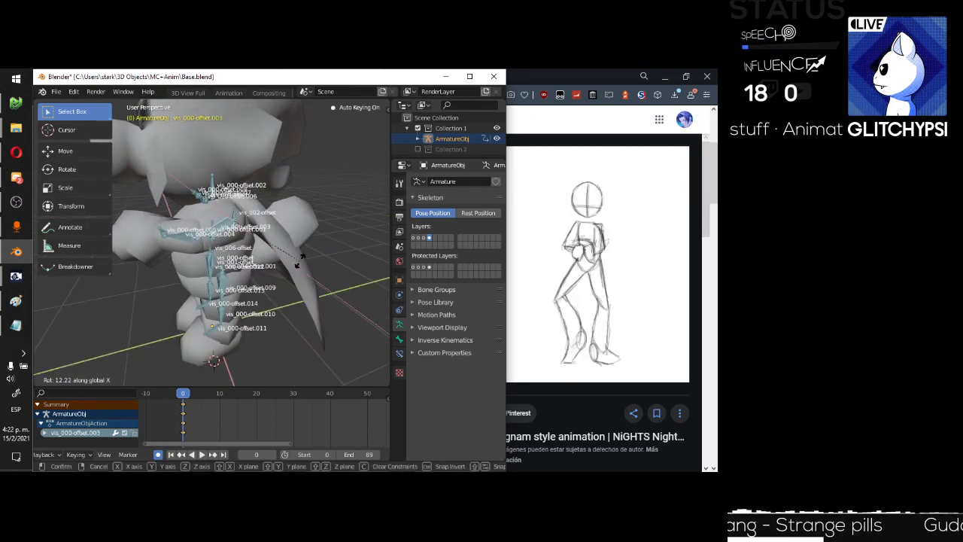
pyautogui.click(300, 245)
pyautogui.moveTo(220, 249); pyautogui.dragTo(161, 242, button='middle')
pyautogui.press('r')
pyautogui.press('z')
pyautogui.click(324, 254)
pyautogui.scroll(1, 161, 241)
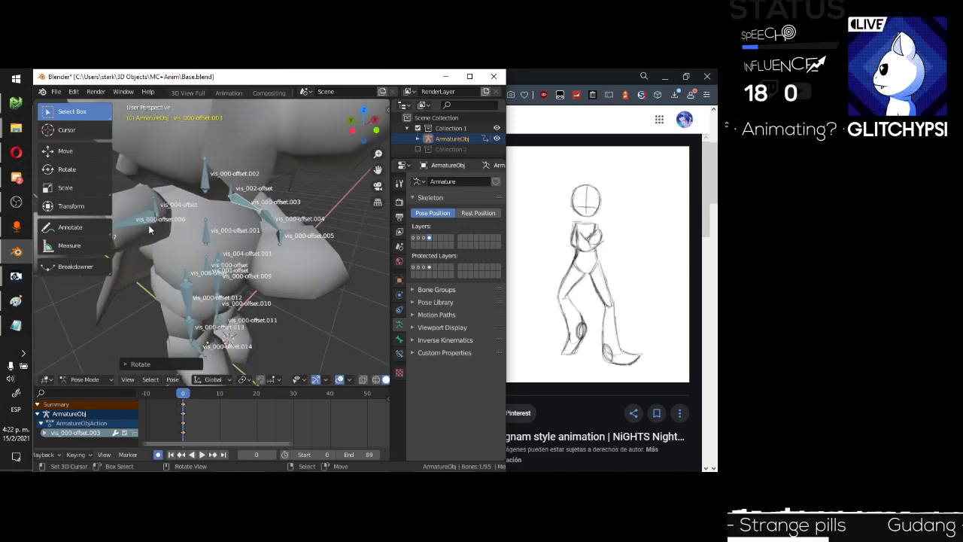
# Rotate the right upper-arm bone (vis_000-offset.006) about the global Z axis so the arm swings forward.
pyautogui.rightClick(149, 221)
pyautogui.scroll(-2, 223, 252)
pyautogui.press('r')
pyautogui.press('z')
pyautogui.click(324, 187)
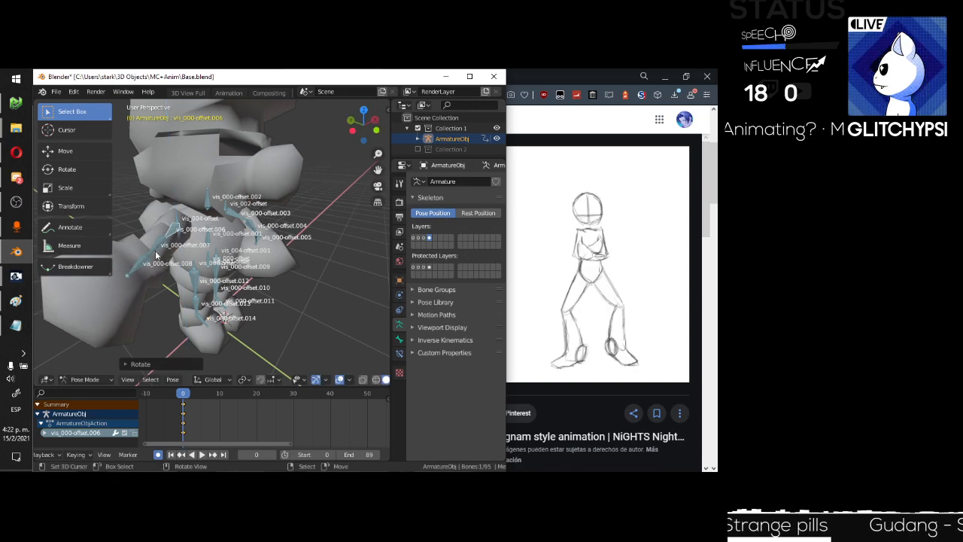
# Rotate the right forearm bone (vis_000-offset.007) about the global Z axis to fold it across the chest.
pyautogui.rightClick(160, 251)
pyautogui.press('r')
pyautogui.press('z')
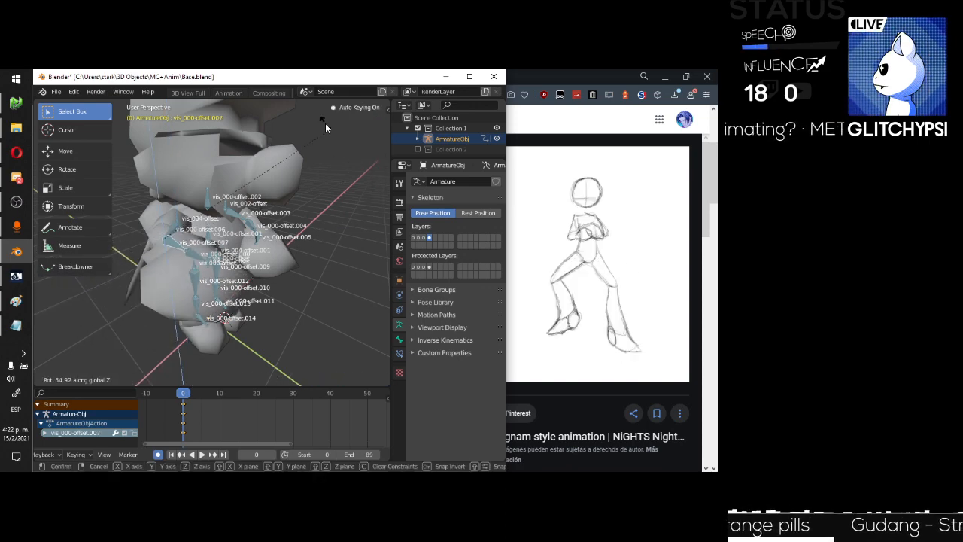
pyautogui.click(319, 129)
# Refine the right upper-arm bone (vis_000-offset.006) with another global Z rotation and check the crossed arms from several sides.
pyautogui.moveTo(260, 227); pyautogui.dragTo(278, 271, button='middle')
pyautogui.rightClick(236, 246)
pyautogui.press('r')
pyautogui.press('z')
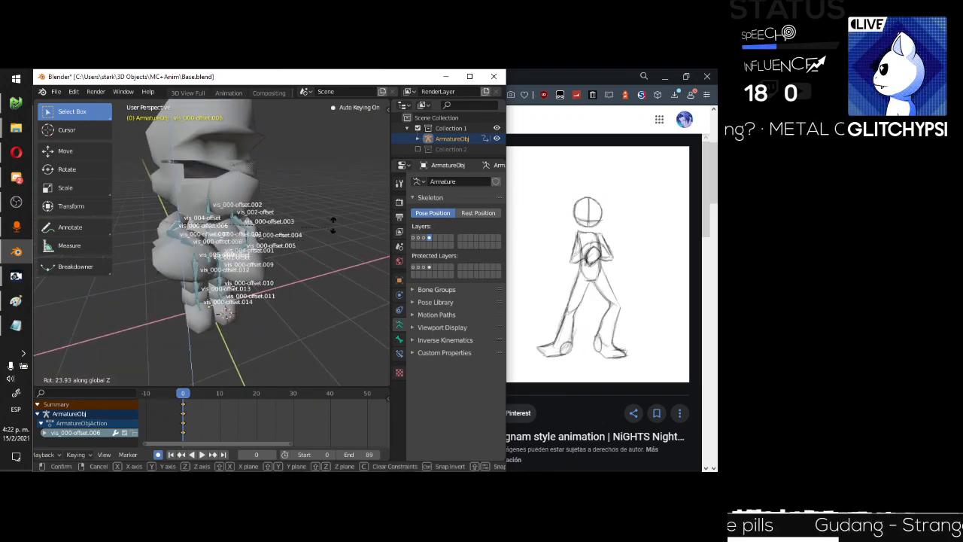
pyautogui.click(305, 188)
pyautogui.moveTo(305, 188); pyautogui.dragTo(256, 198, button='middle')
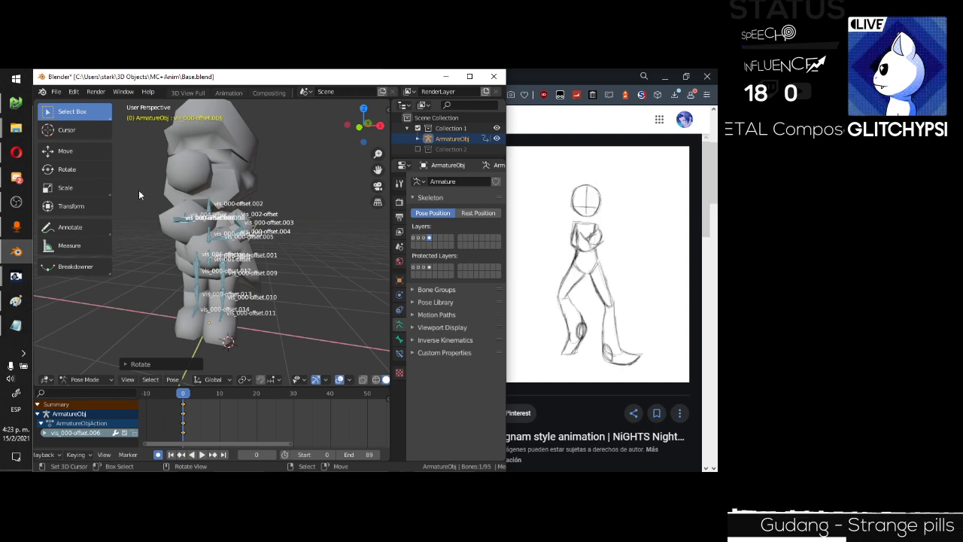
pyautogui.moveTo(138, 195); pyautogui.dragTo(236, 219, button='middle')
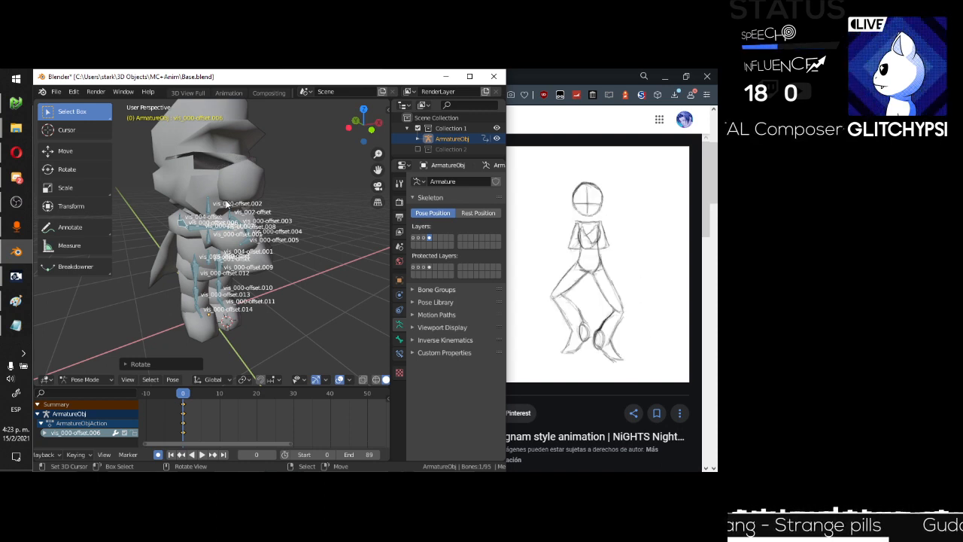
pyautogui.moveTo(229, 208); pyautogui.dragTo(282, 184, button='middle')
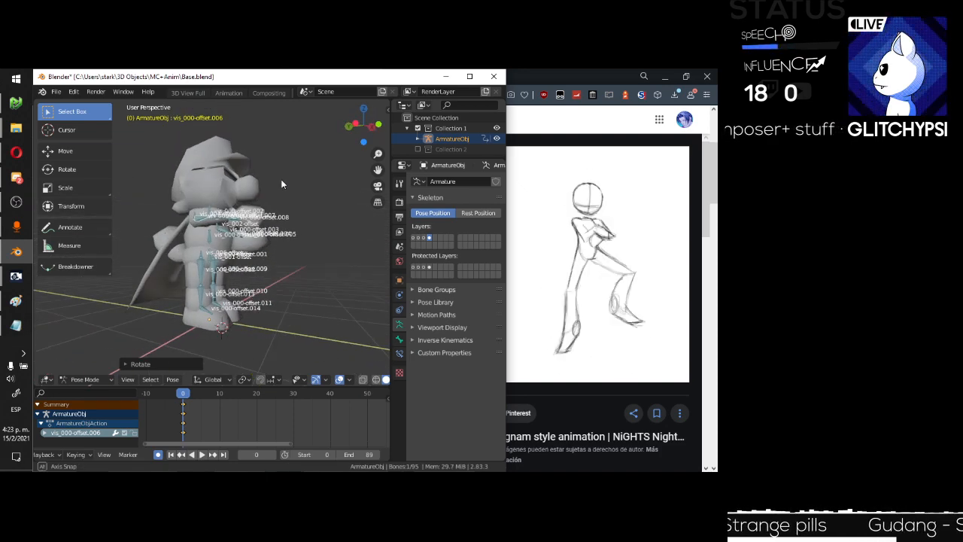
pyautogui.moveTo(281, 183); pyautogui.dragTo(246, 202, button='middle')
# Turn off the bone name display for the armature.
pyautogui.click(277, 242)
pyautogui.click(414, 292)
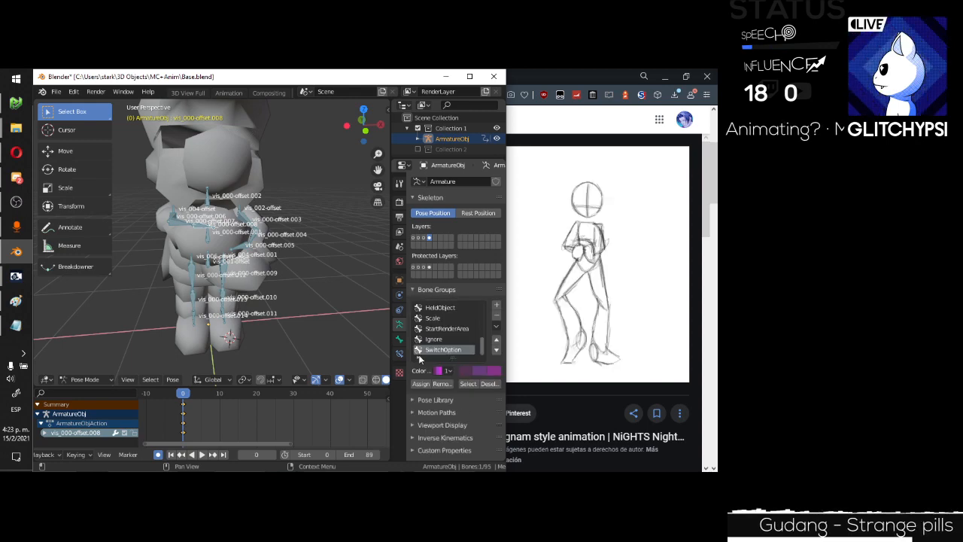
pyautogui.click(418, 292)
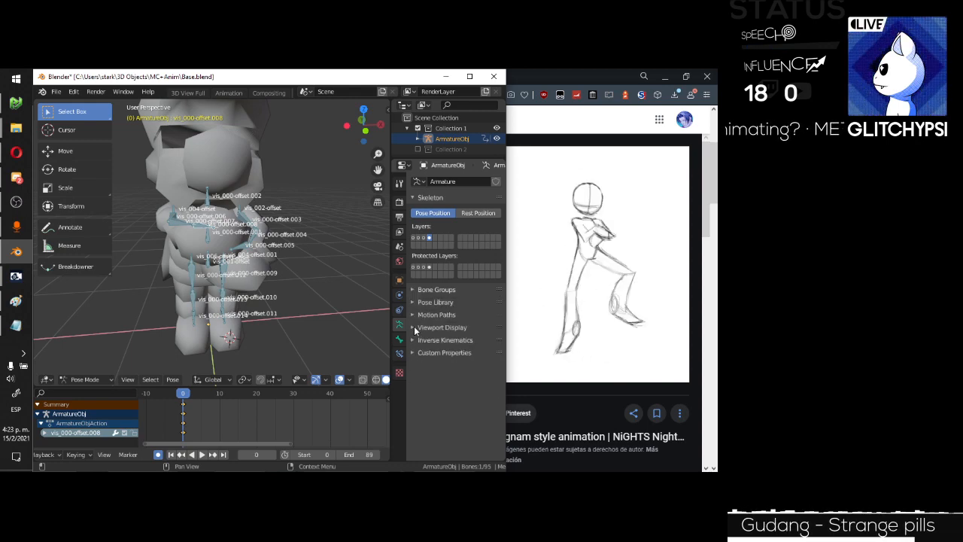
pyautogui.click(414, 326)
pyautogui.click(486, 355)
# Rotate the right hand bone (vis_000-offset.008) freely to adjust the hand's angle over the chest.
pyautogui.moveTo(255, 234); pyautogui.dragTo(295, 278, button='middle')
pyautogui.press('r')
pyautogui.click(299, 231)
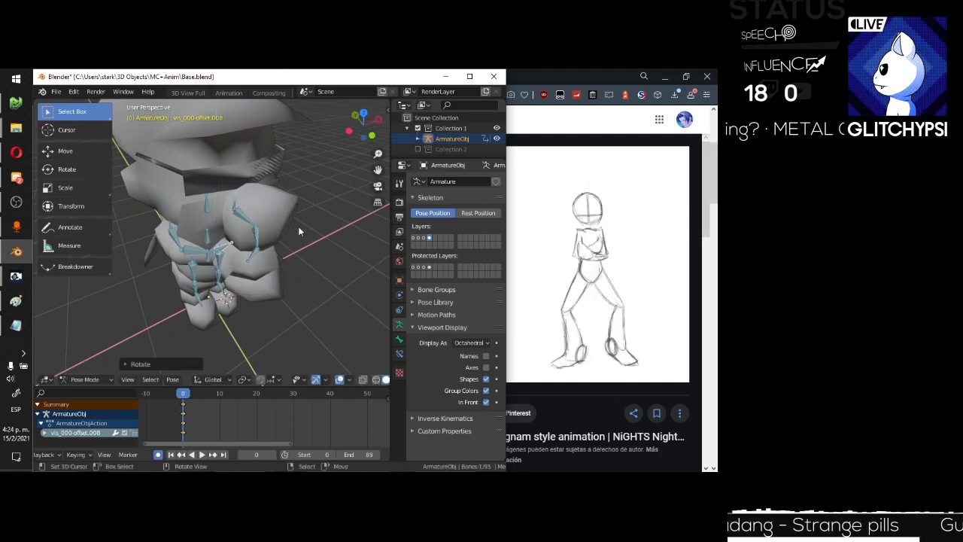
# Rotate the left upper-arm bone (vis_000-offset.003) slightly about the global X axis and check the pose from the front.
pyautogui.moveTo(298, 231); pyautogui.dragTo(283, 247, button='middle')
pyautogui.press('r')
pyautogui.press('x')
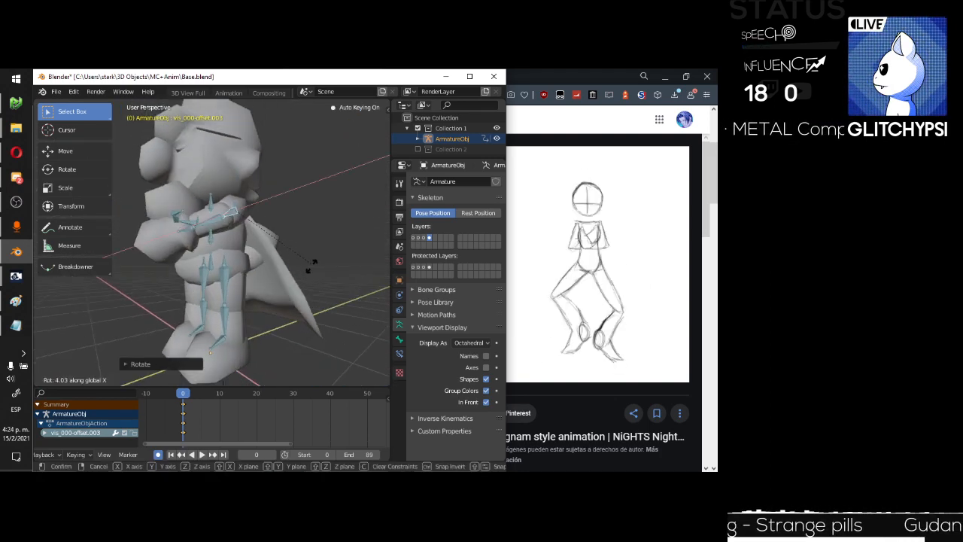
pyautogui.click(300, 289)
pyautogui.moveTo(240, 279); pyautogui.dragTo(280, 284, button='middle')
pyautogui.scroll(-4, 280, 284)
pyautogui.moveTo(274, 198)
pyautogui.mouseDown(button='middle')
pyautogui.moveTo(351, 192)
pyautogui.moveTo(256, 205)
pyautogui.moveTo(269, 203)
pyautogui.mouseUp(button='middle')
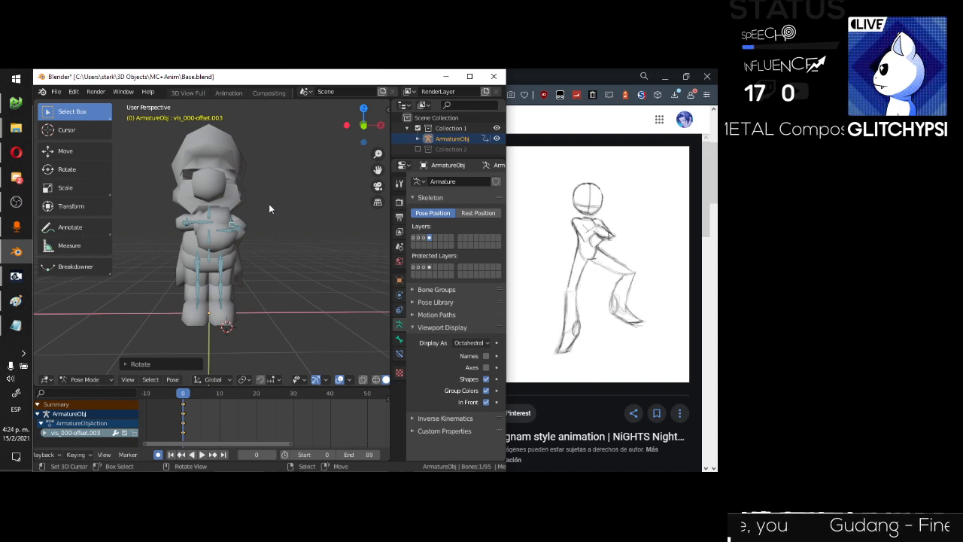
pyautogui.moveTo(269, 203); pyautogui.dragTo(218, 202, button='middle')
# Switch to the browser and search Google Images for "you know i had to do it to em".
pyautogui.click(563, 72)
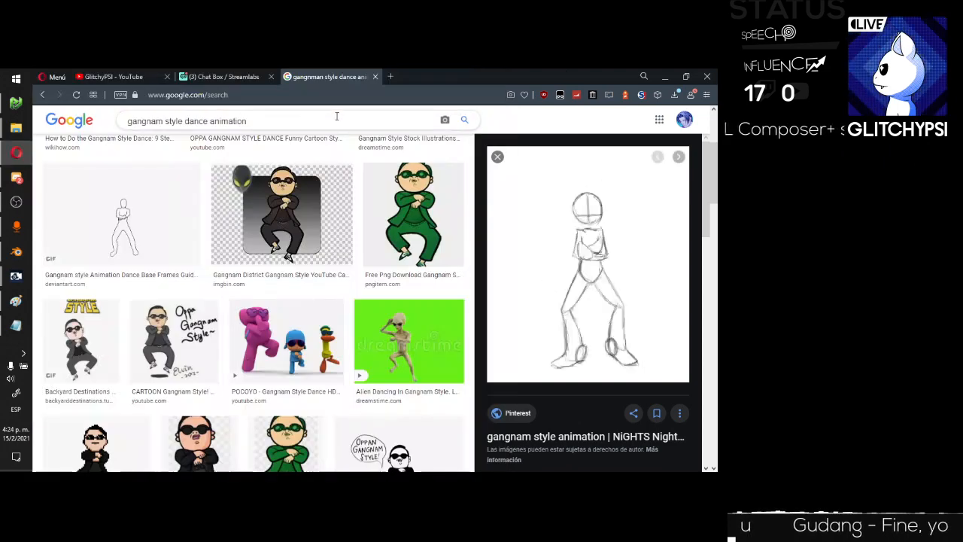
pyautogui.moveTo(336, 117); pyautogui.dragTo(83, 121)
pyautogui.write('you k')
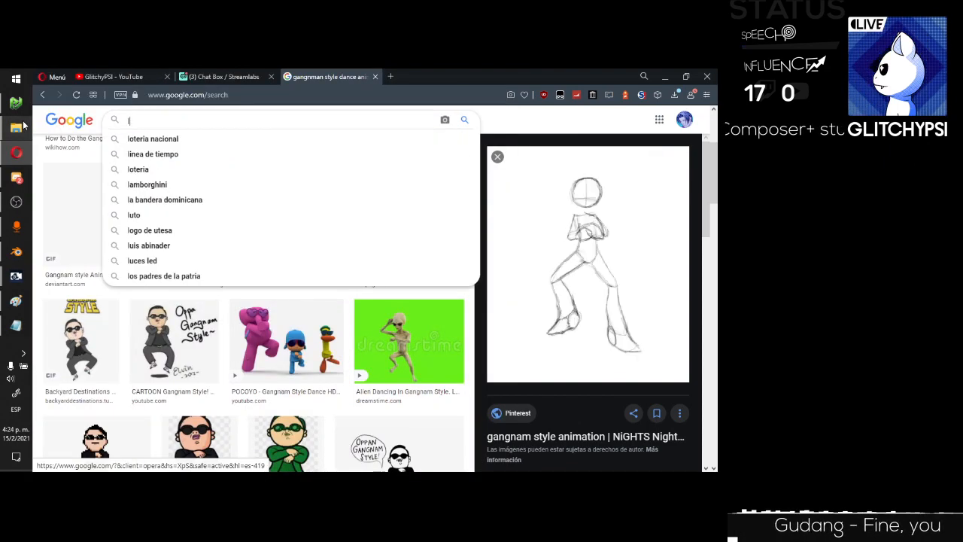
pyautogui.write('now i had')
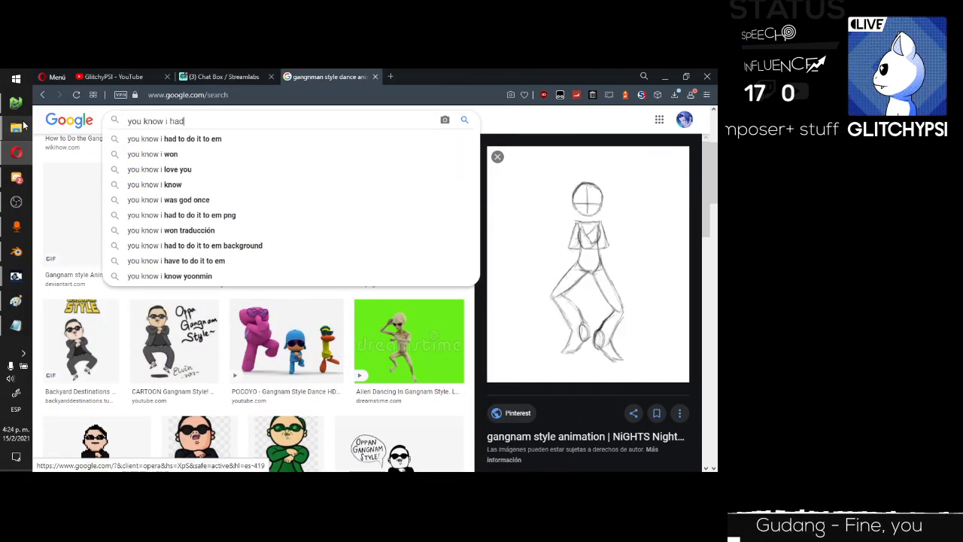
pyautogui.write(' to do it to em')
pyautogui.press('Return')
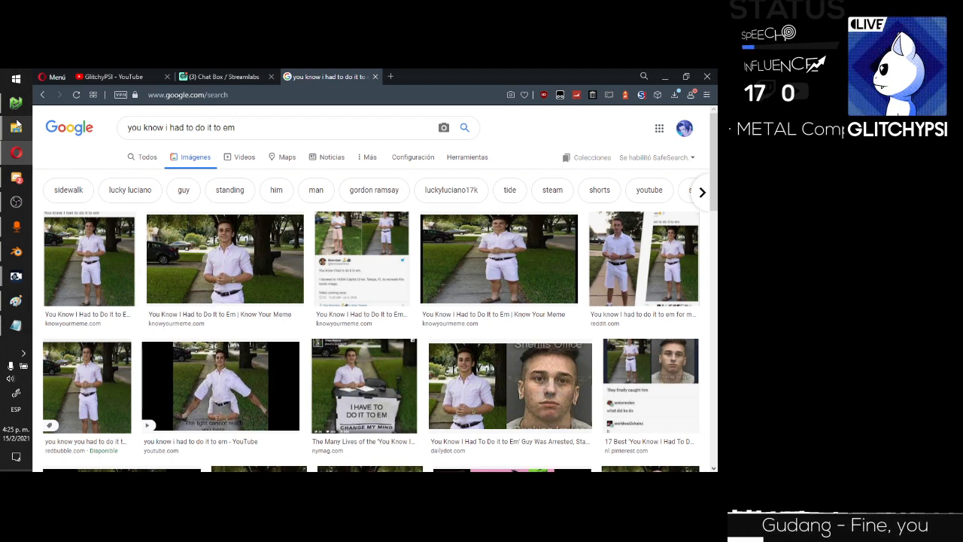
# Go back to the gangnam style animation reference in the browser and switch to Blender.
pyautogui.click(16, 127)
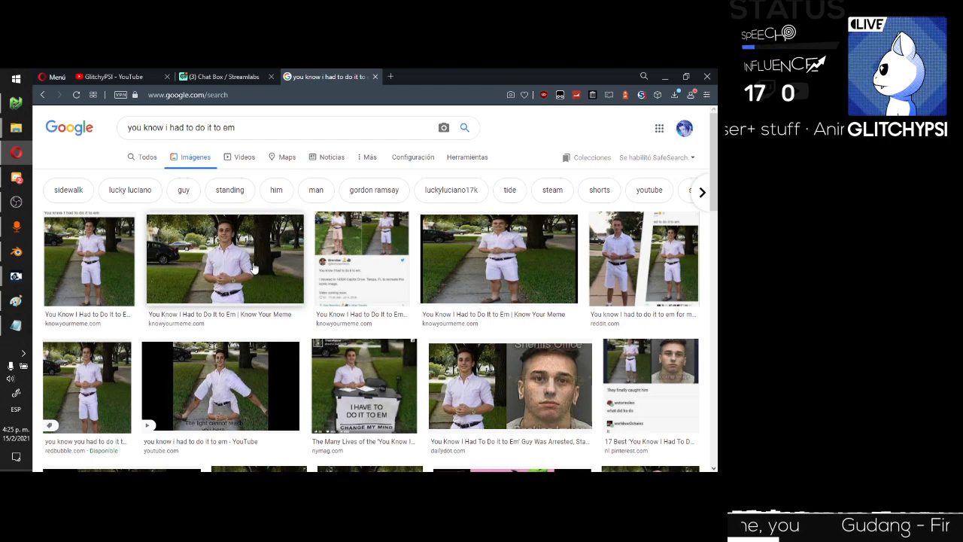
pyautogui.click(44, 95)
pyautogui.click(16, 251)
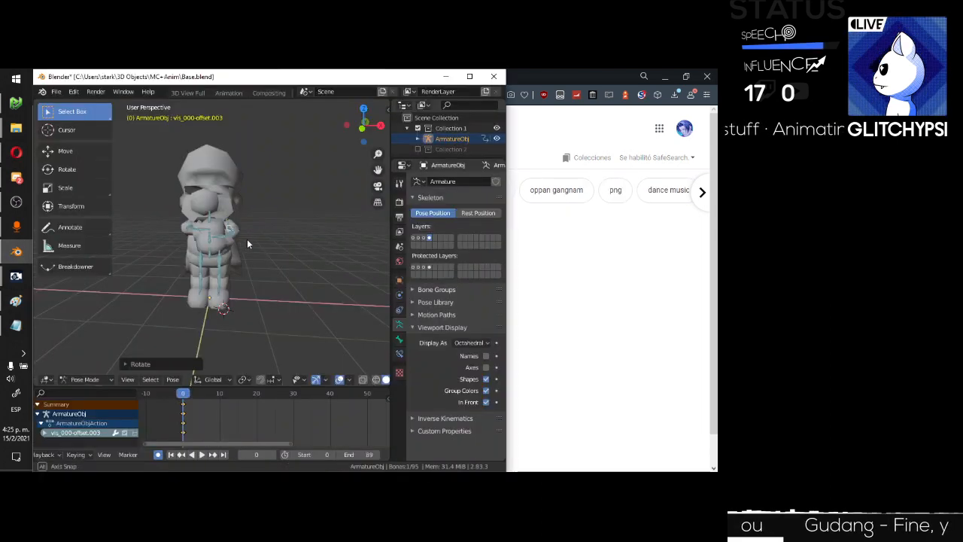
# Save the scene to the Desktop as a new file named youknowihadtodoittothem.blend.
pyautogui.moveTo(247, 239); pyautogui.dragTo(190, 187, button='middle')
pyautogui.hotkey('ctrl', 'shift', 's')
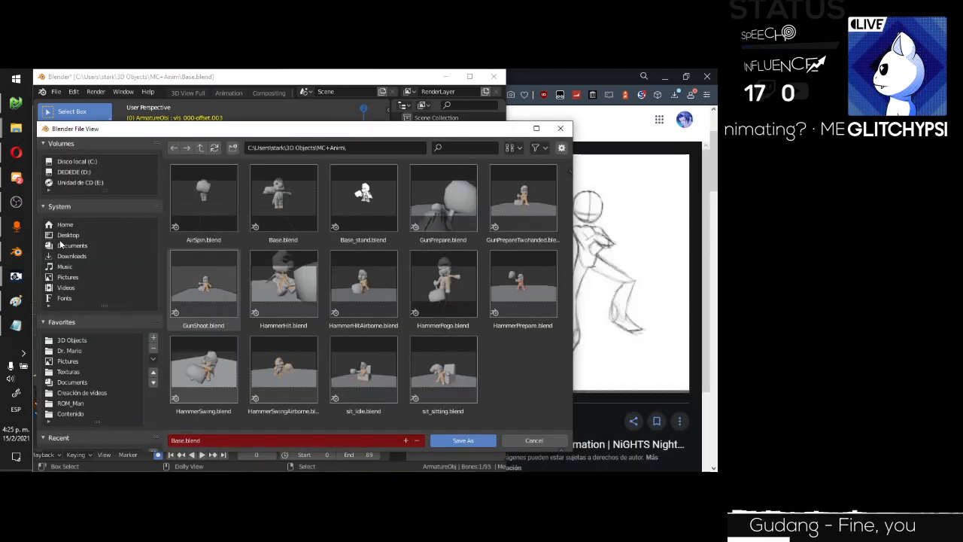
pyautogui.click(62, 236)
pyautogui.click(250, 440)
pyautogui.write('youknowihadtodoi')
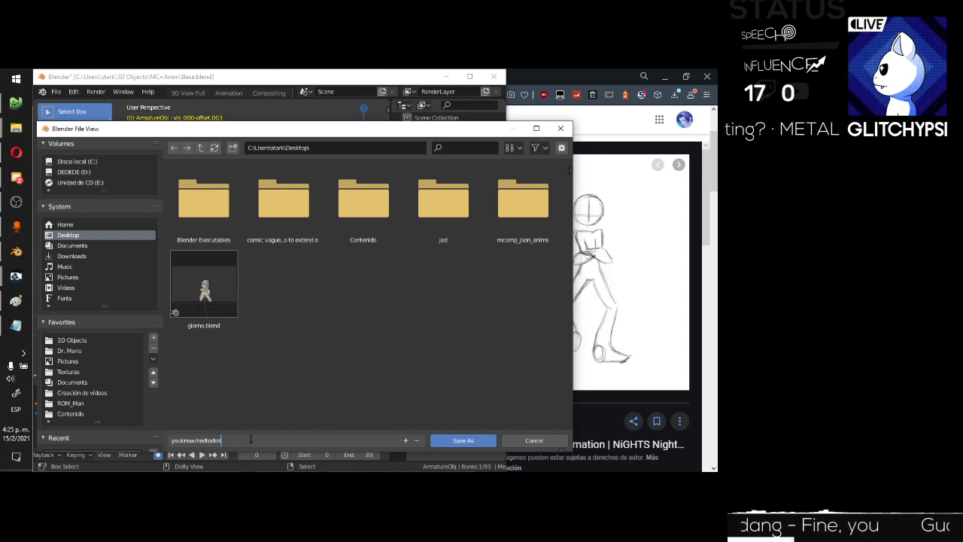
pyautogui.write('ttothem')
pyautogui.press('Return')
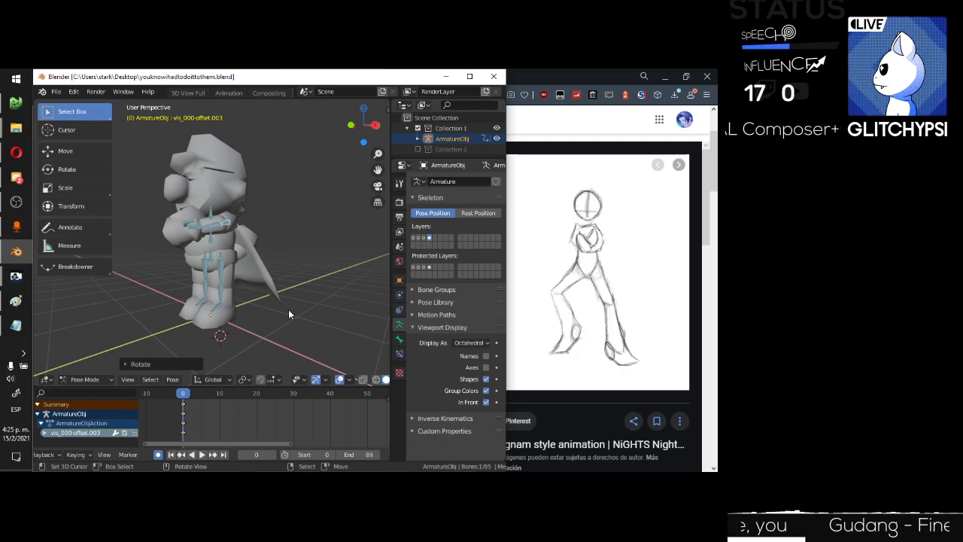
# In Object Mode, add a plane at the world origin under the character's feet and scale it up into a large floor.
pyautogui.keyDown('alt'); pyautogui.moveTo(289, 309); pyautogui.dragTo(229, 239, button='middle'); pyautogui.keyUp('alt')
pyautogui.scroll(5, 229, 239)
pyautogui.moveTo(221, 309); pyautogui.dragTo(222, 246, button='middle')
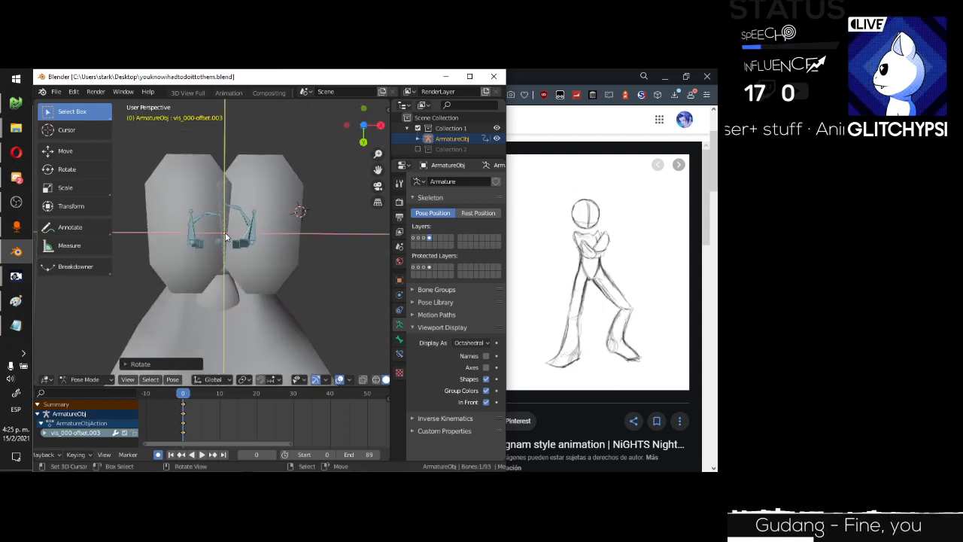
pyautogui.scroll(-3, 241, 142)
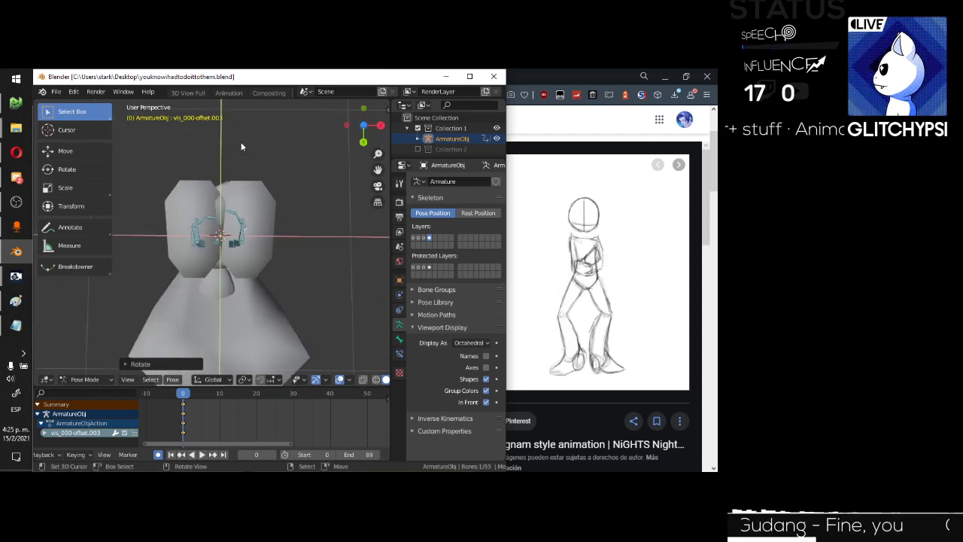
pyautogui.moveTo(241, 141); pyautogui.dragTo(240, 260, button='middle')
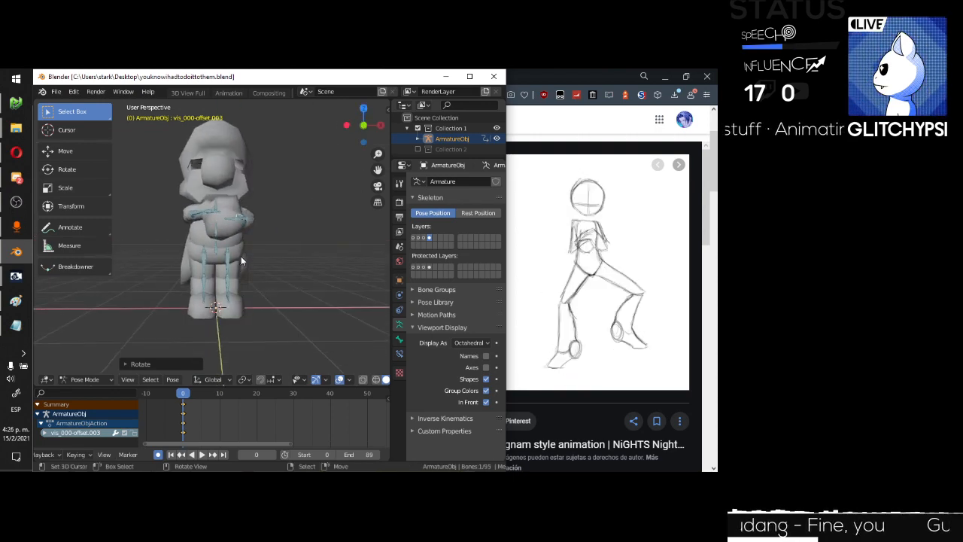
pyautogui.hotkey('ctrl', 'Tab')
pyautogui.hotkey('shift', 'a')
pyautogui.click(281, 258)
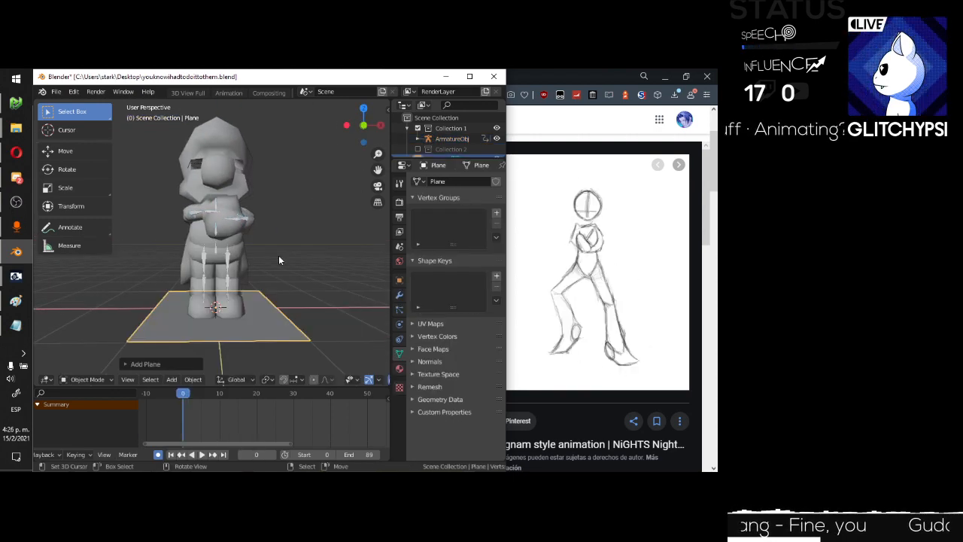
pyautogui.moveTo(245, 280); pyautogui.dragTo(243, 305, button='middle')
pyautogui.click(136, 301)
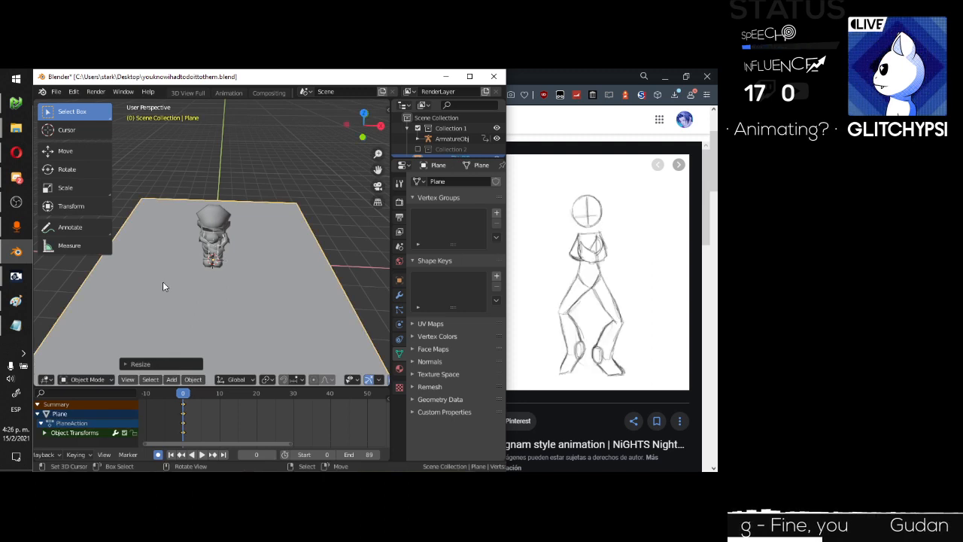
pyautogui.scroll(5, 236, 278)
pyautogui.keyDown('shift'); pyautogui.moveTo(234, 291); pyautogui.dragTo(235, 261, button='middle'); pyautogui.keyUp('shift')
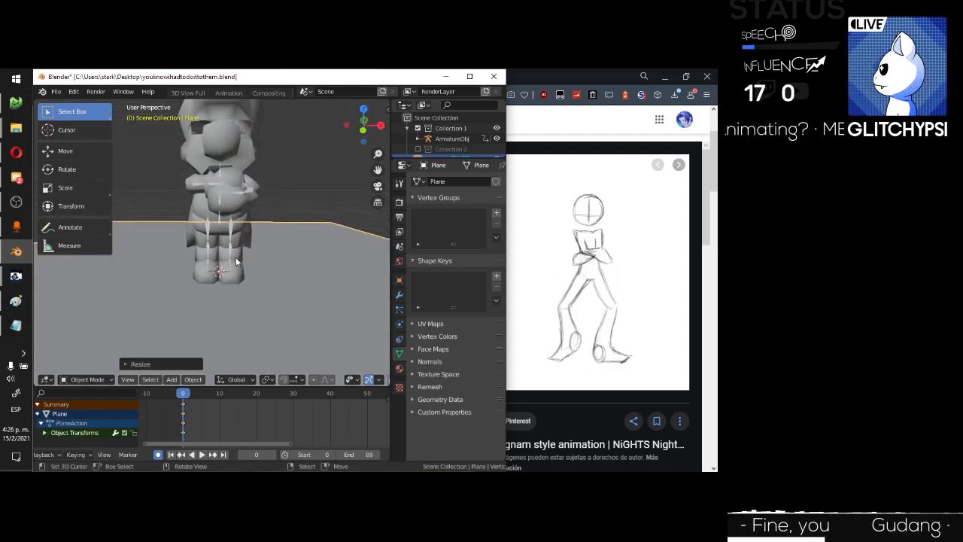
pyautogui.scroll(1, 236, 262)
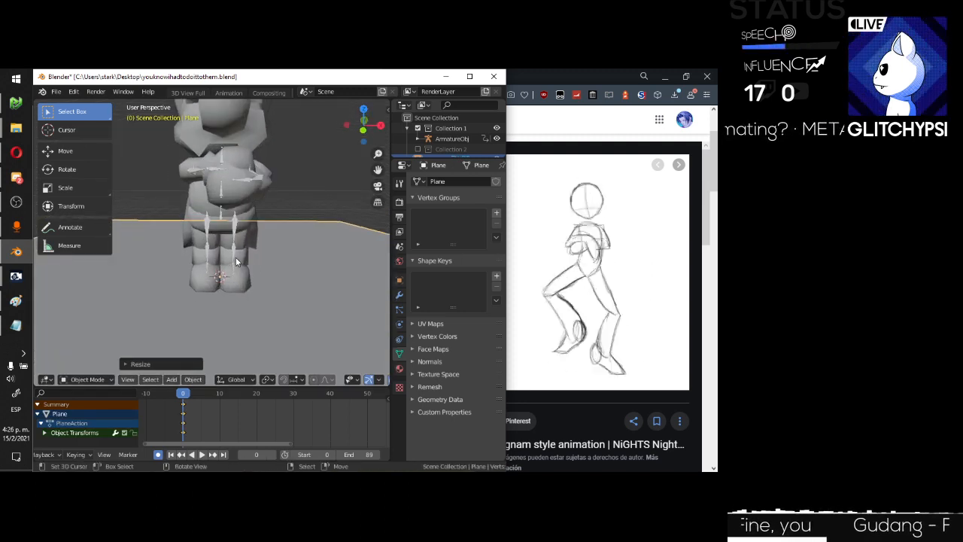
pyautogui.scroll(-1, 236, 261)
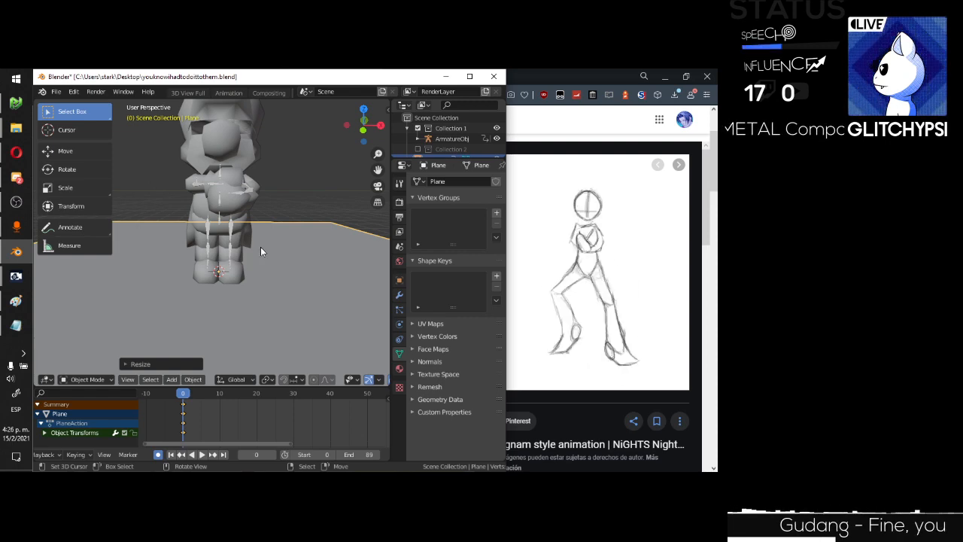
pyautogui.moveTo(280, 248); pyautogui.dragTo(216, 233, button='middle')
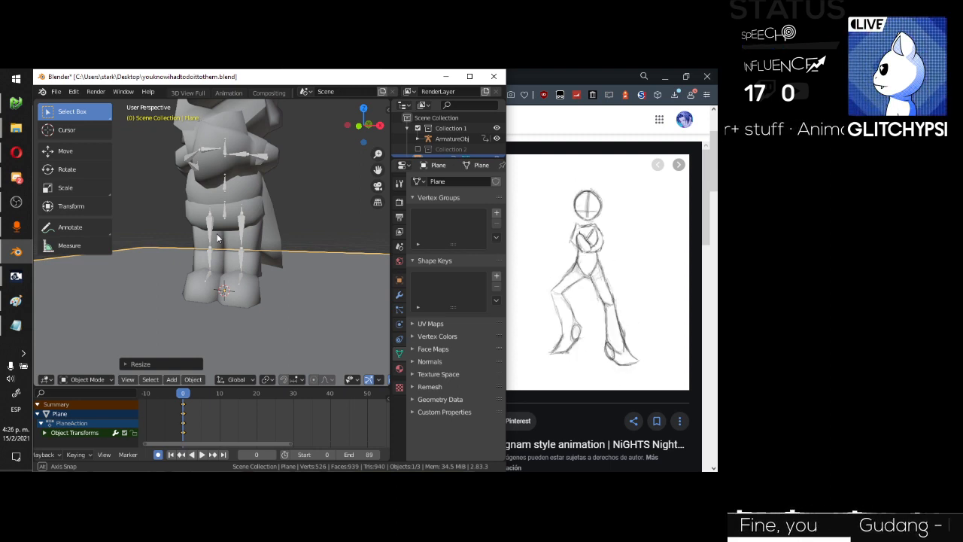
# Select the armature, enter Pose Mode and rotate the character's left thigh outward about 37° around global Z, then raise it forward.
pyautogui.moveTo(217, 239); pyautogui.dragTo(233, 237, button='middle')
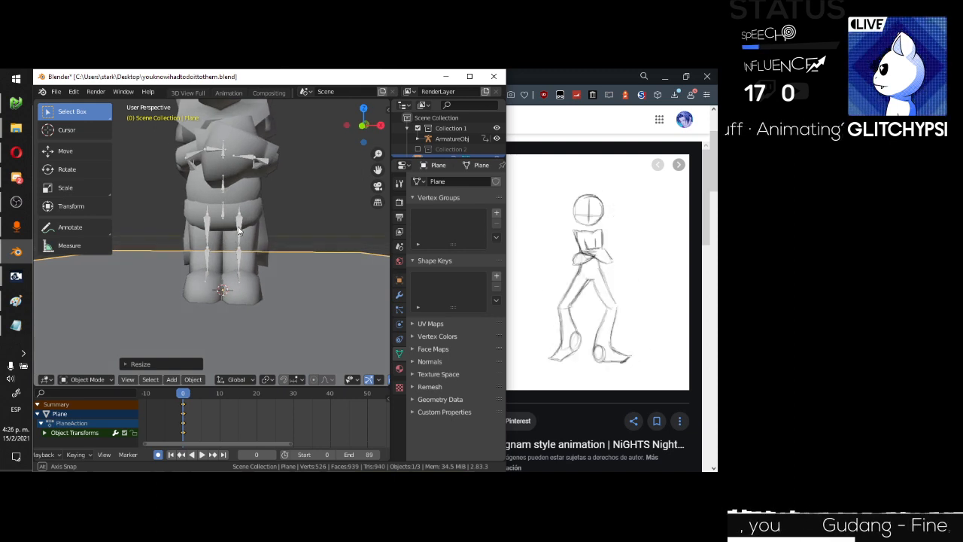
pyautogui.click(239, 229)
pyautogui.hotkey('ctrl', 'Tab')
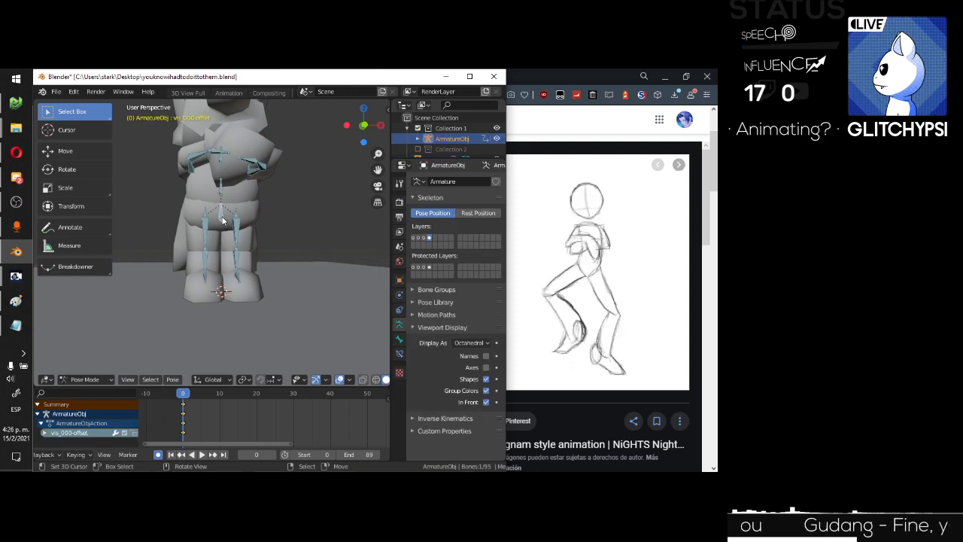
pyautogui.click(223, 220)
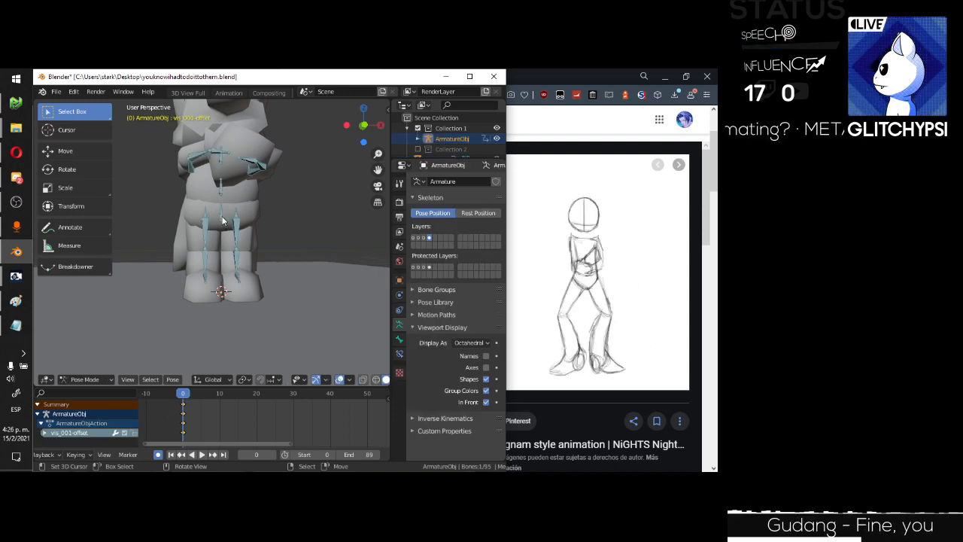
pyautogui.scroll(2, 230, 226)
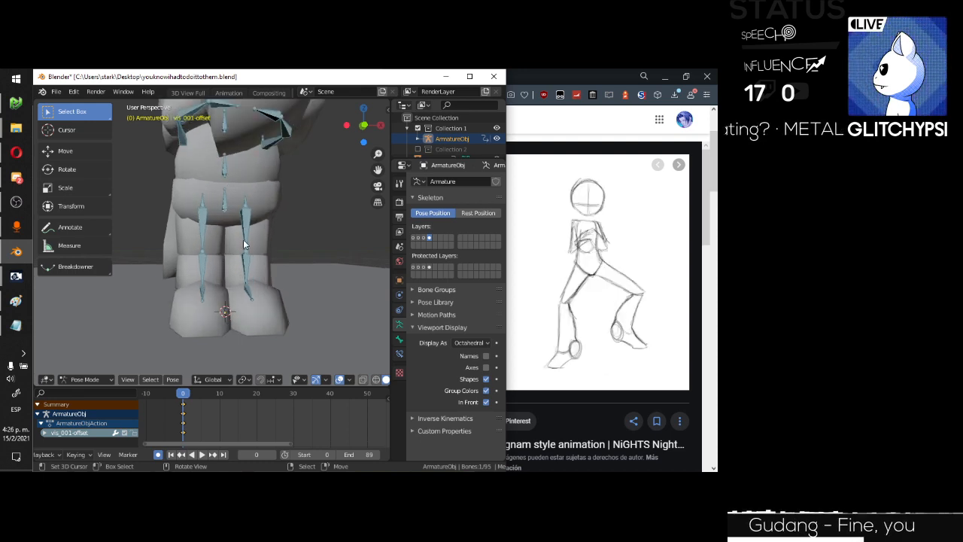
pyautogui.rightClick(243, 237)
pyautogui.moveTo(333, 268); pyautogui.dragTo(305, 297, button='middle')
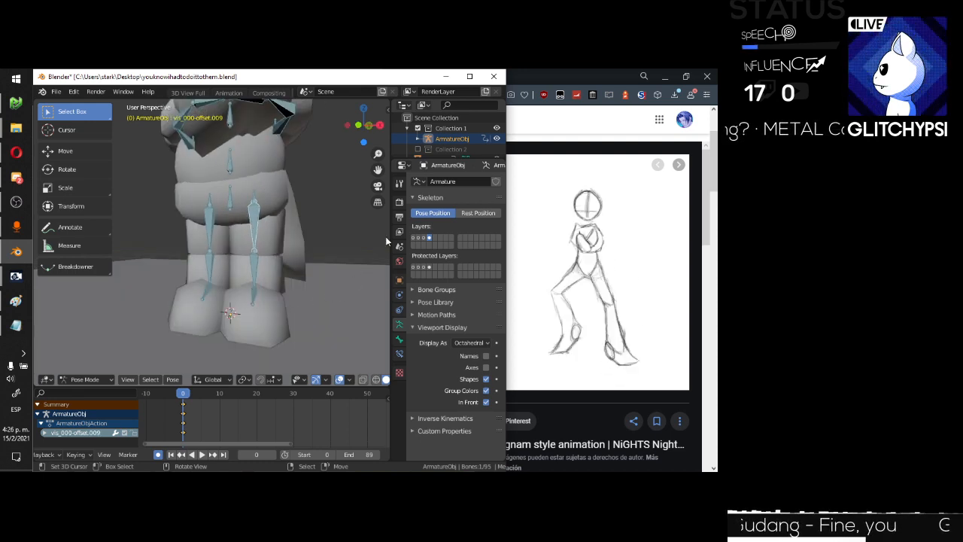
pyautogui.press('r')
pyautogui.press('z')
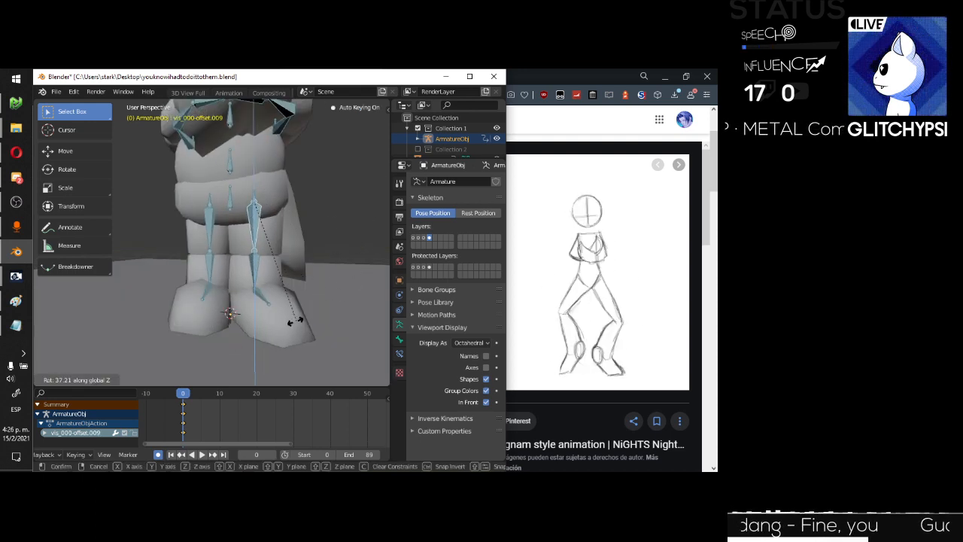
pyautogui.click(293, 325)
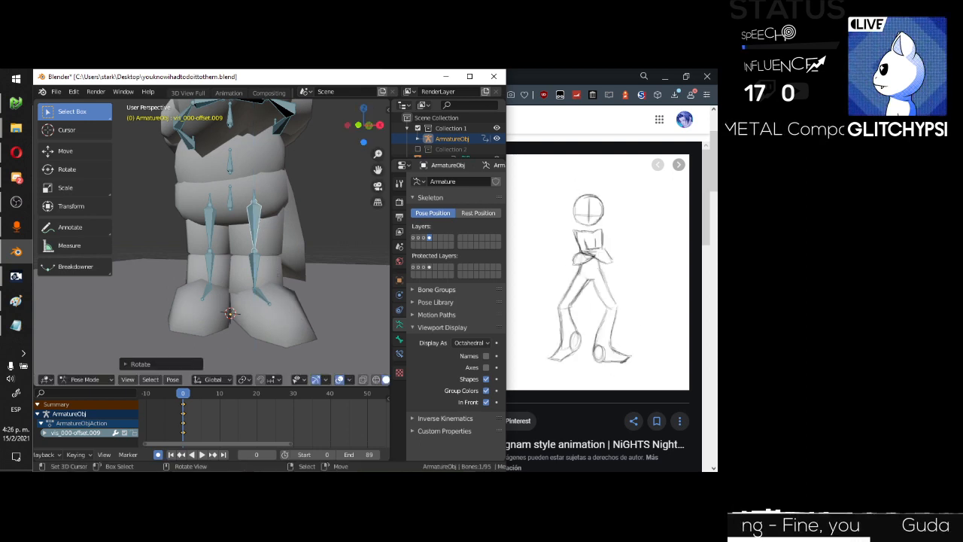
pyautogui.press('r')
pyautogui.click(290, 271)
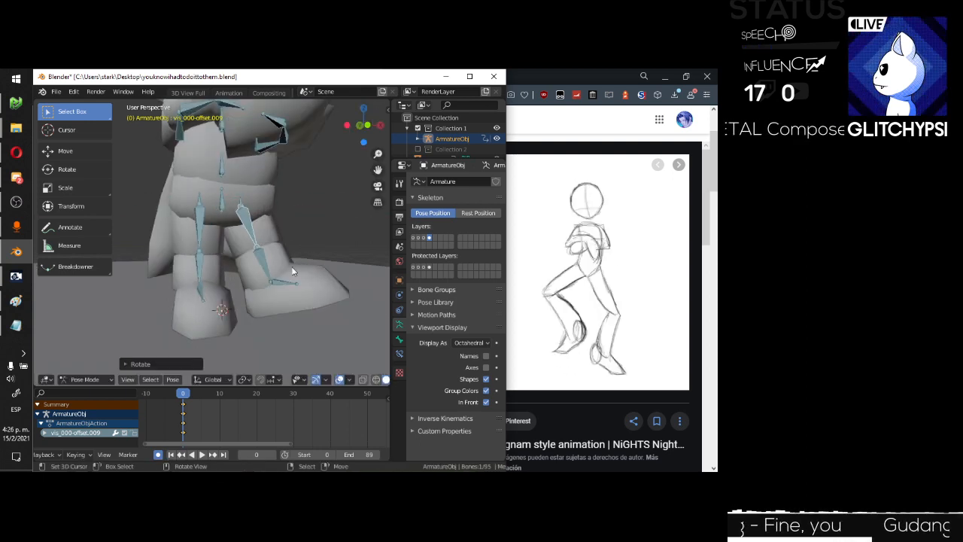
# Bend the left shin back about 33° on its local X axis and tilt the left foot around its local axes.
pyautogui.press('r')
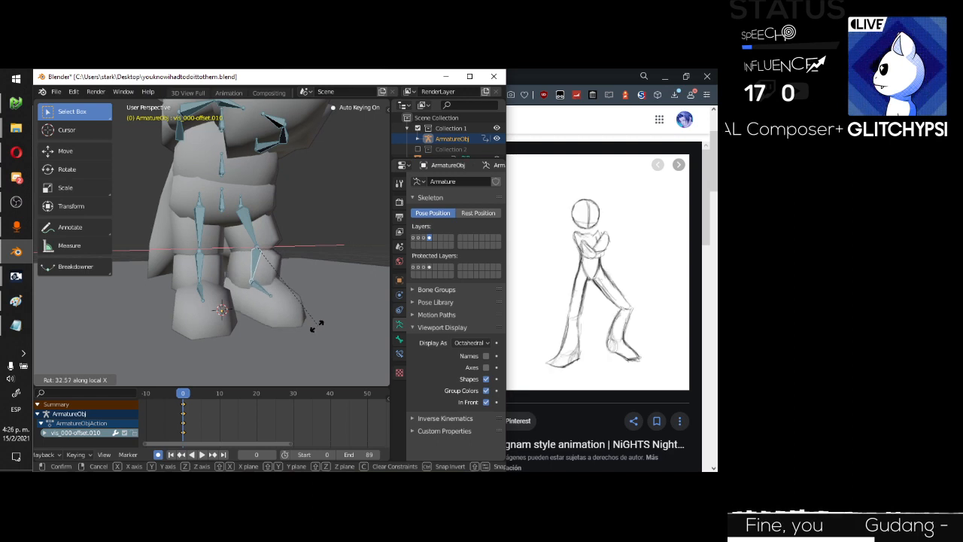
pyautogui.click(286, 326)
pyautogui.press('r')
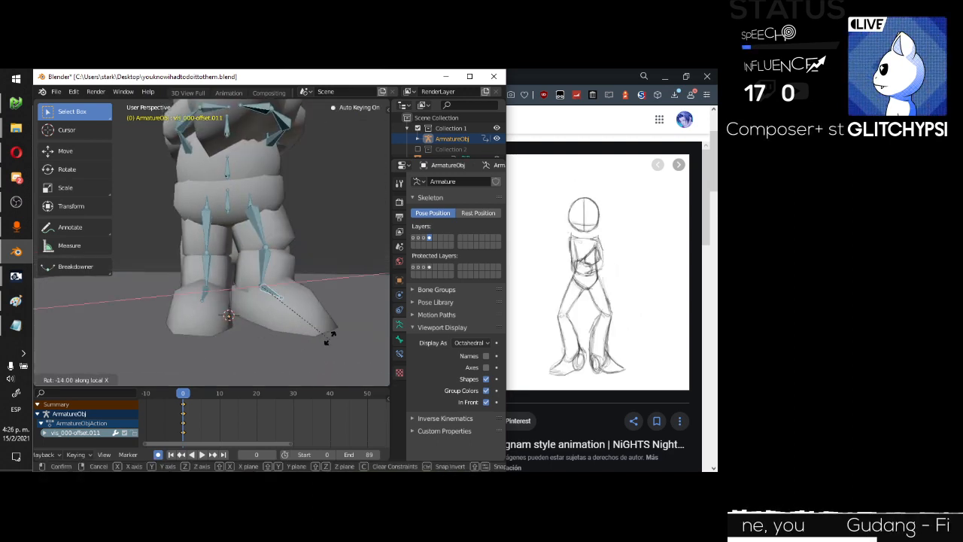
pyautogui.click(309, 290)
pyautogui.press('r')
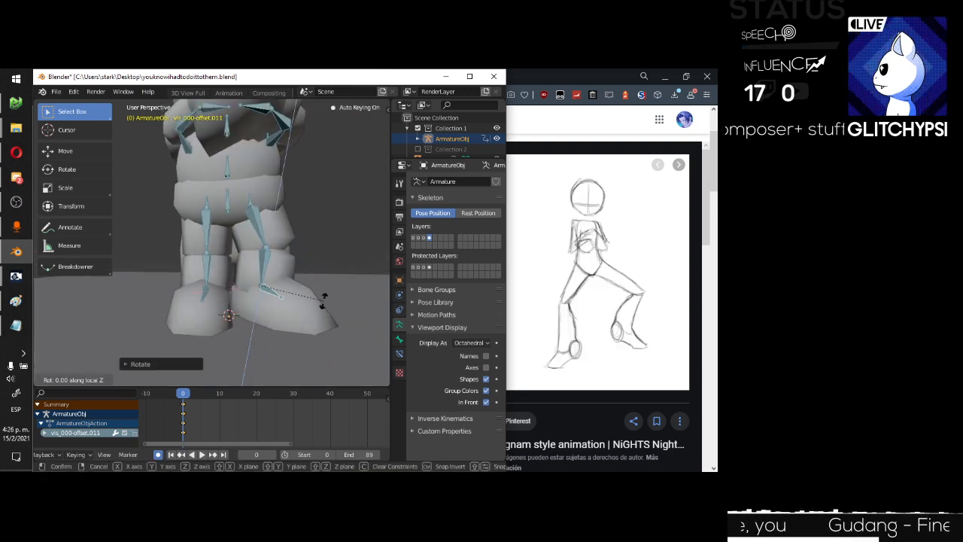
pyautogui.click(329, 301)
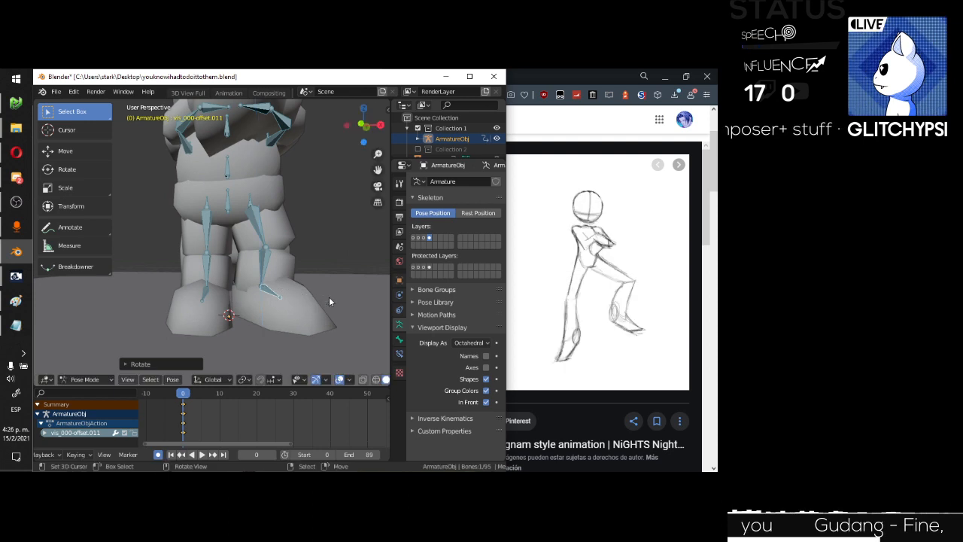
# Rotate the left thigh outward about 15° more around global Z and adjust the left shin's bend around X.
pyautogui.click(260, 227)
pyautogui.press('r')
pyautogui.press('z')
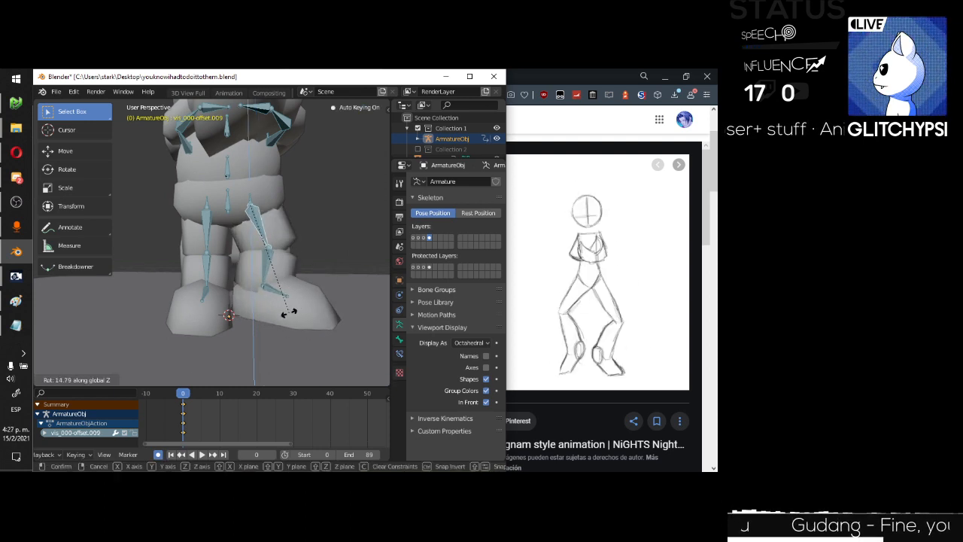
pyautogui.click(280, 280)
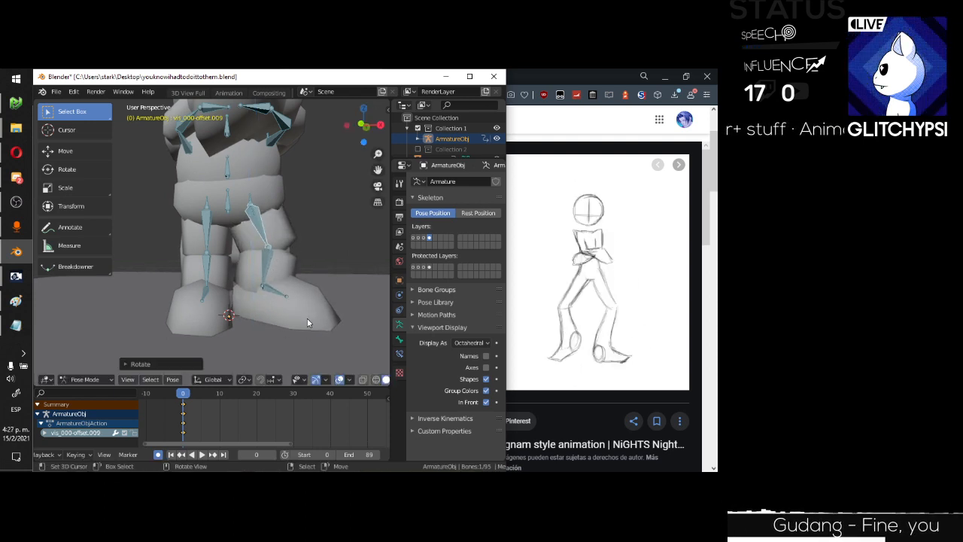
pyautogui.click(267, 266)
pyautogui.press('r')
pyautogui.press('x')
pyautogui.click(317, 310)
# Rotate the left foot around its local X axis so the sole lies on the floor plane.
pyautogui.click(286, 294)
pyautogui.press('r')
pyautogui.press('x')
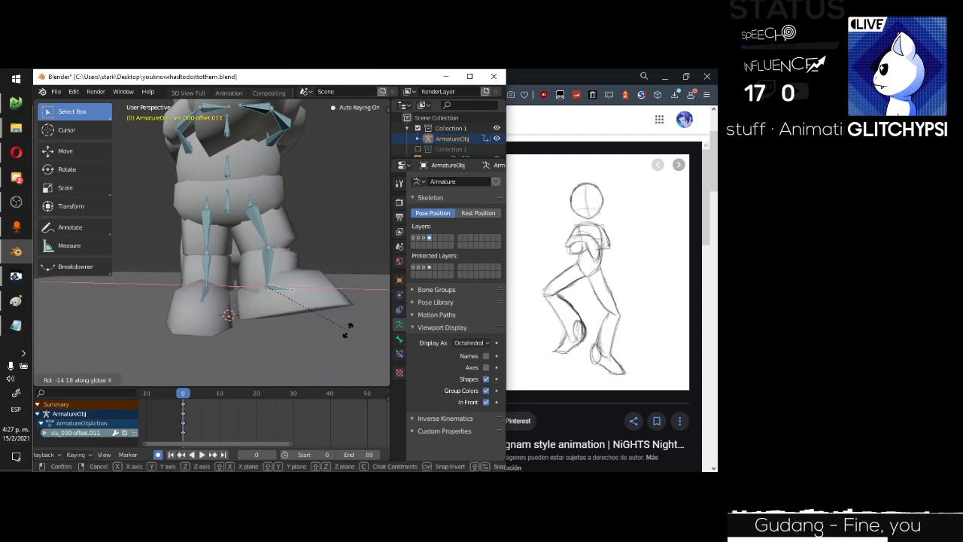
pyautogui.press('x')
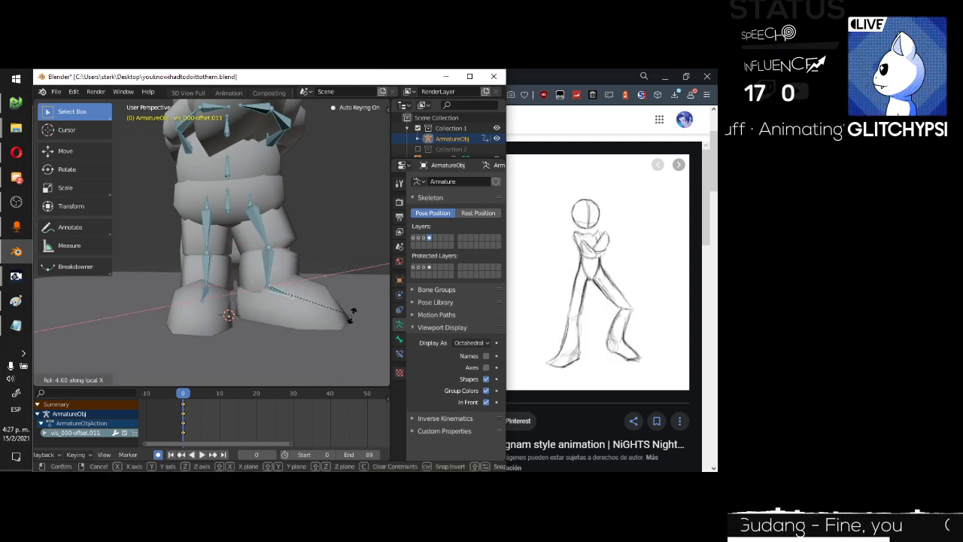
pyautogui.click(352, 311)
pyautogui.press('r')
pyautogui.press('x')
pyautogui.press('x')
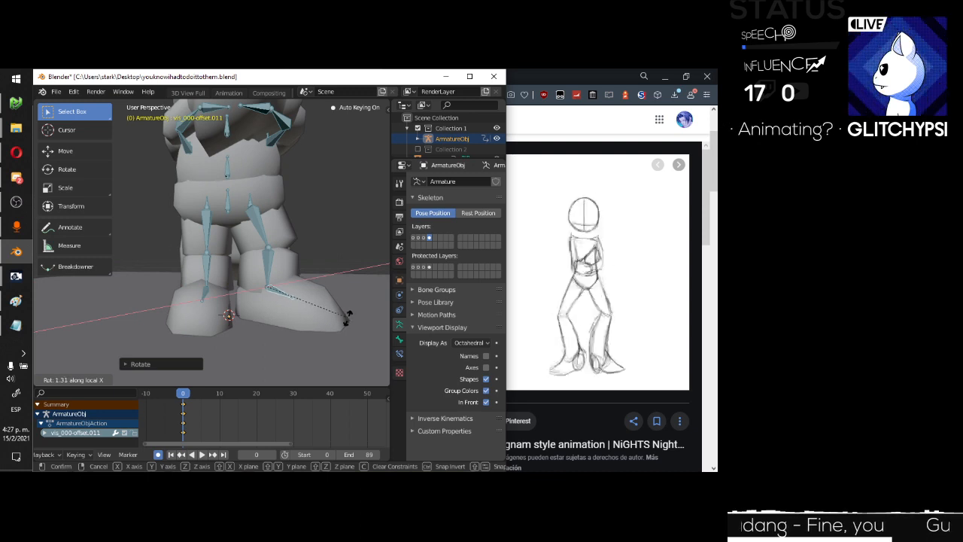
pyautogui.click(323, 295)
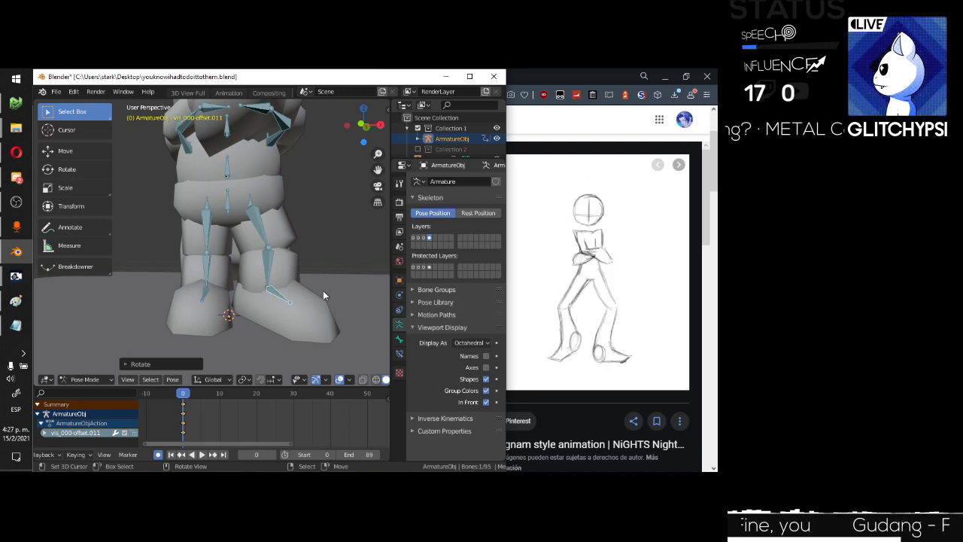
# Rotate the character's right thigh outward around global Z so the right foot points to the side.
pyautogui.moveTo(323, 293); pyautogui.dragTo(280, 265, button='middle')
pyautogui.rightClick(241, 227)
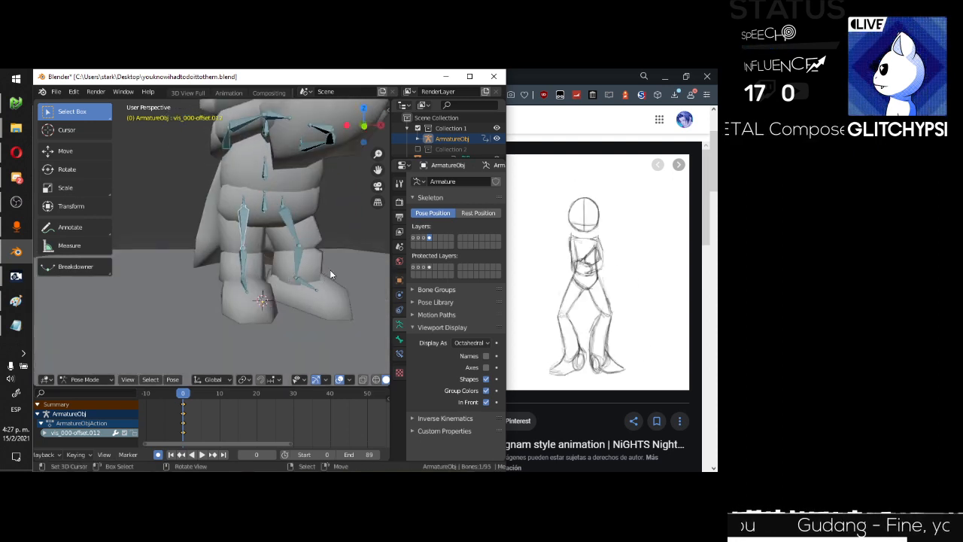
pyautogui.press('r')
pyautogui.press('z')
pyautogui.press('z')
pyautogui.press('z')
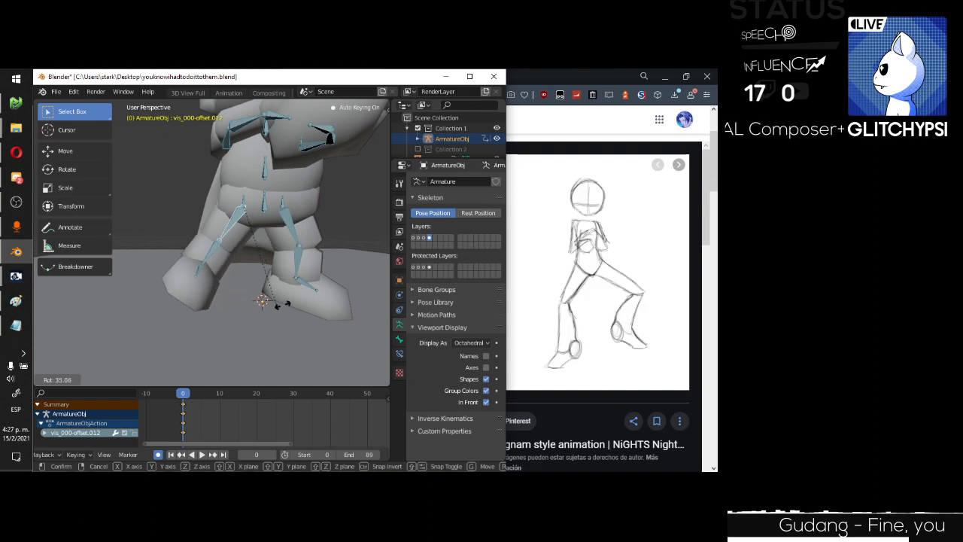
pyautogui.press('z')
pyautogui.click(210, 365)
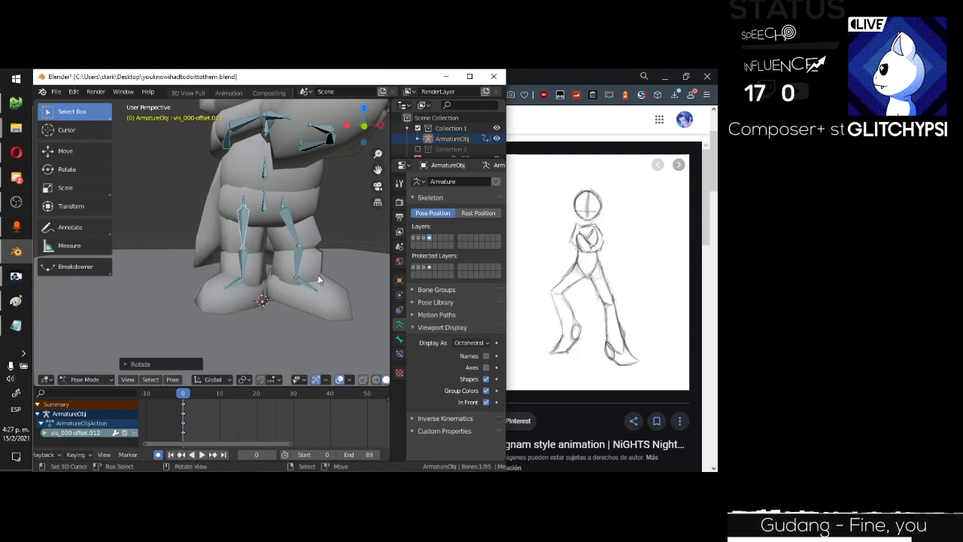
# Raise the right thigh forward about 63° around its local X axis.
pyautogui.press('r')
pyautogui.press('x')
pyautogui.press('x')
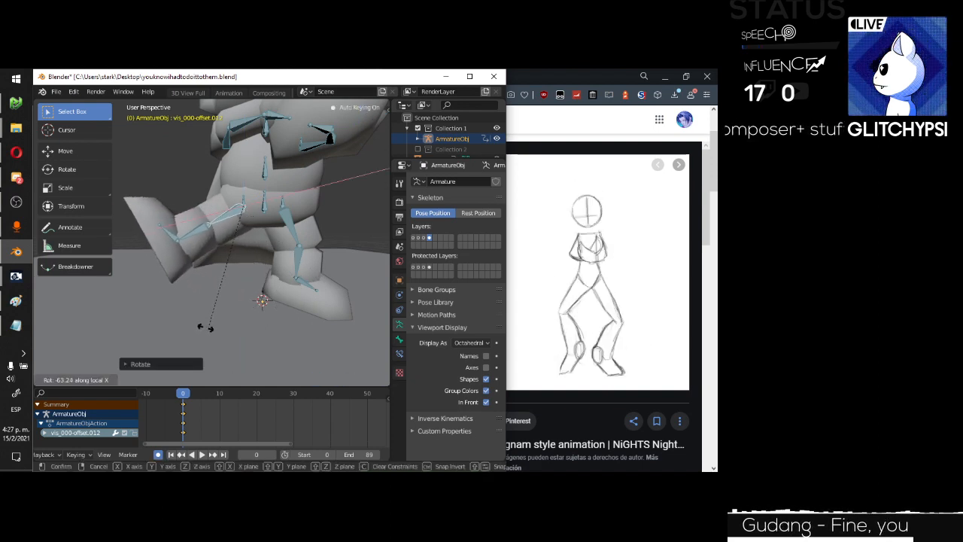
pyautogui.click(194, 324)
# Bend the right shin downward and angle the right foot toward the floor, both around their local X axes.
pyautogui.press('r')
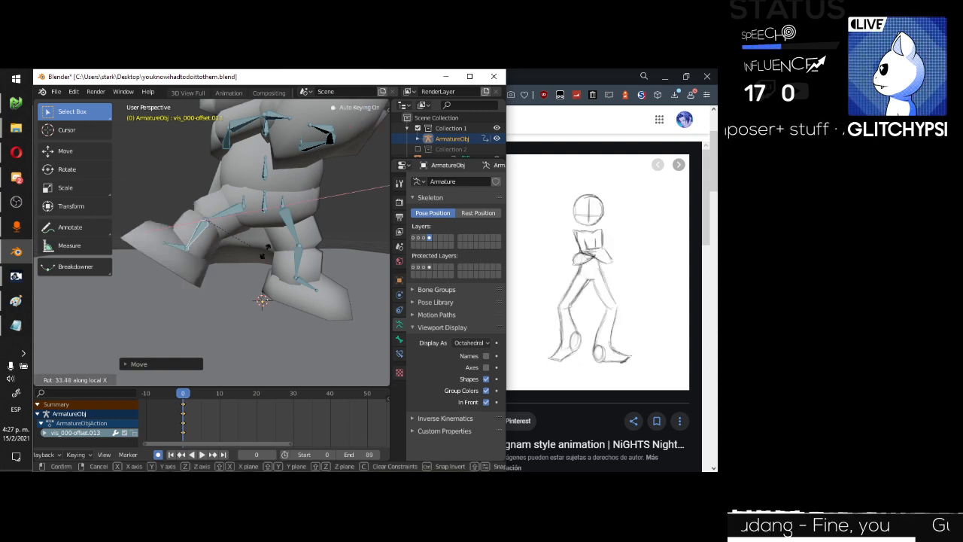
pyautogui.click(216, 258)
pyautogui.press('r')
pyautogui.press('x')
pyautogui.press('x')
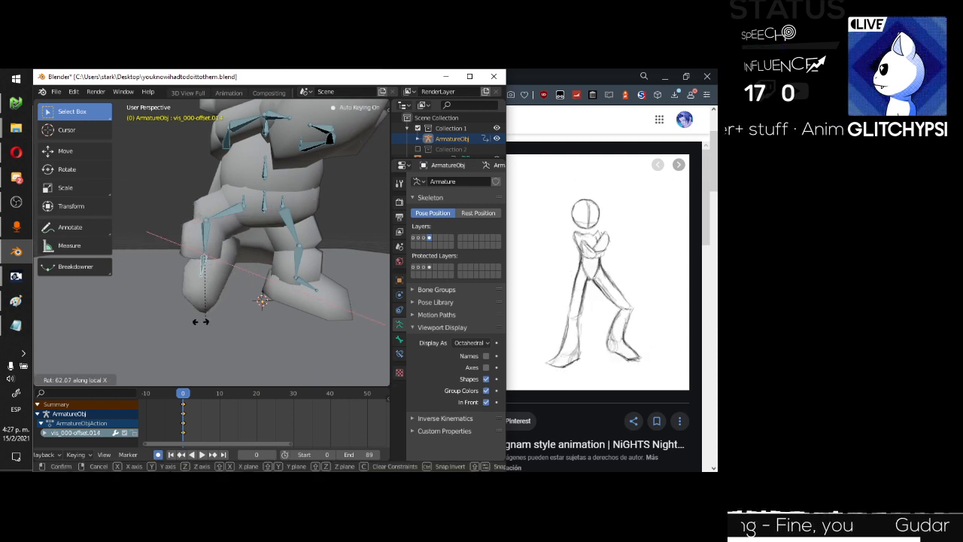
pyautogui.click(174, 314)
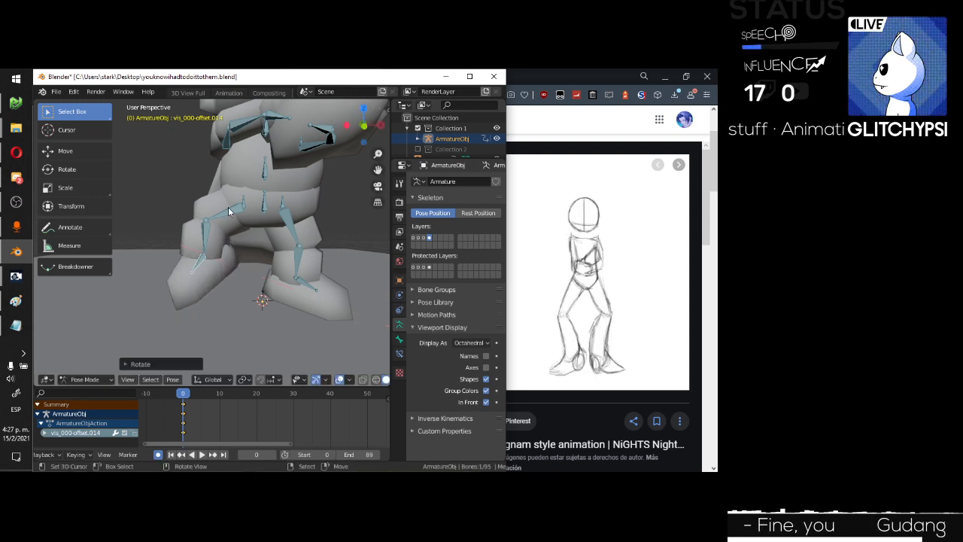
# Lower the right thigh and readjust the right shin around local X so the right leg stands bent with its foot near the floor.
pyautogui.press('r')
pyautogui.press('x')
pyautogui.press('x')
pyautogui.click(240, 261)
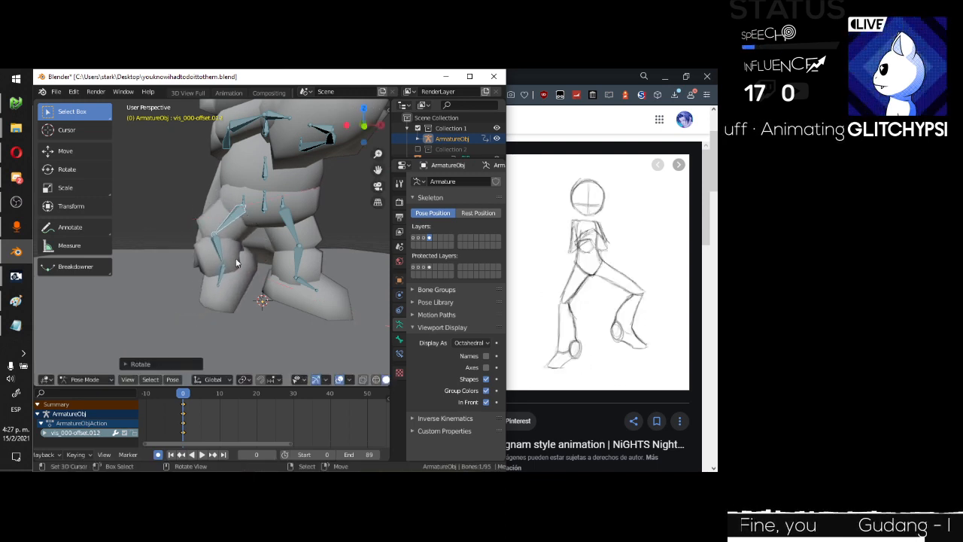
pyautogui.click(220, 256)
pyautogui.press('r')
pyautogui.press('x')
pyautogui.press('x')
pyautogui.click(263, 292)
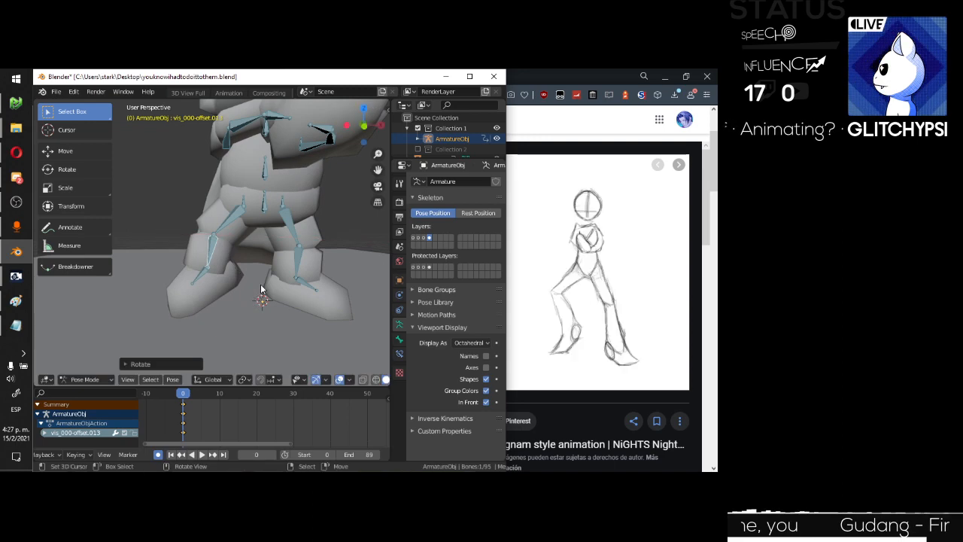
pyautogui.moveTo(239, 282)
pyautogui.mouseDown(button='middle')
pyautogui.moveTo(247, 257)
pyautogui.moveTo(253, 279)
pyautogui.mouseUp(button='middle')
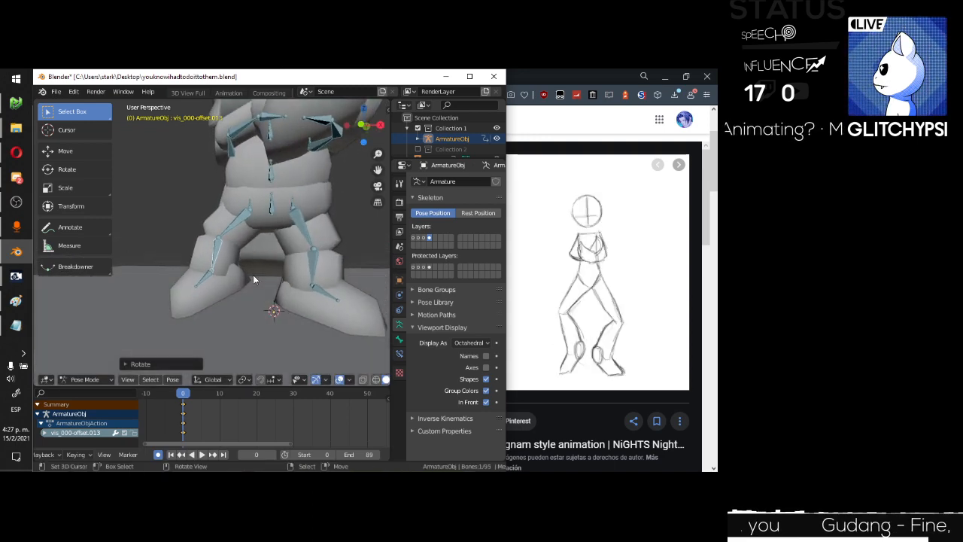
pyautogui.scroll(-3, 253, 279)
pyautogui.moveTo(269, 246); pyautogui.dragTo(272, 268, button='middle')
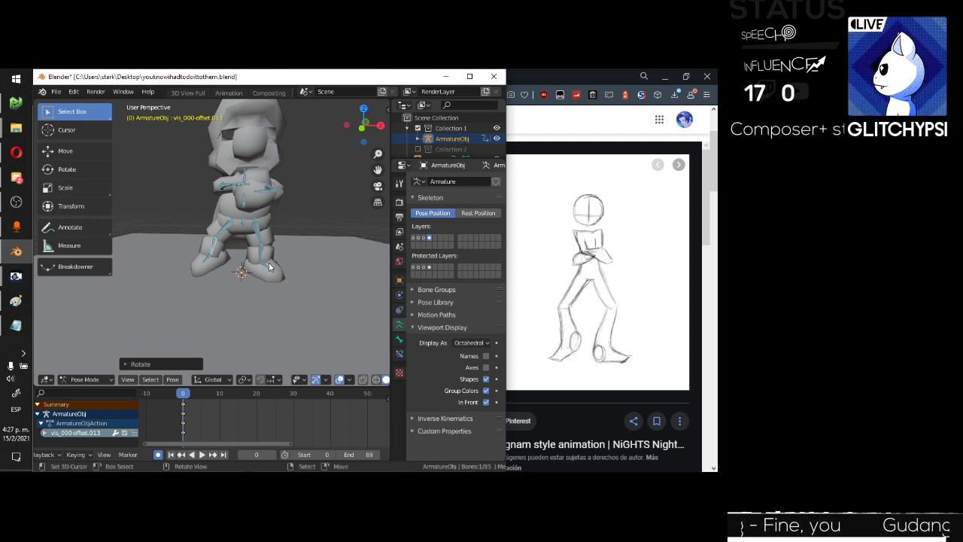
pyautogui.moveTo(272, 268)
pyautogui.mouseDown(button='middle')
pyautogui.moveTo(276, 227)
pyautogui.moveTo(269, 245)
pyautogui.moveTo(261, 226)
pyautogui.moveTo(273, 250)
pyautogui.mouseUp(button='middle')
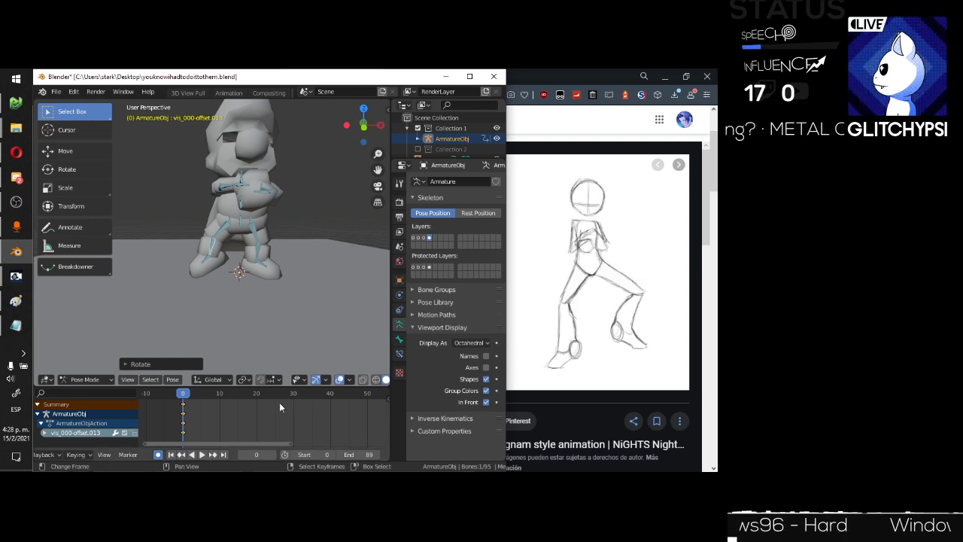
# Set the scene's output frame rate to 30 fps.
pyautogui.moveTo(183, 397); pyautogui.dragTo(194, 396)
pyautogui.click(400, 202)
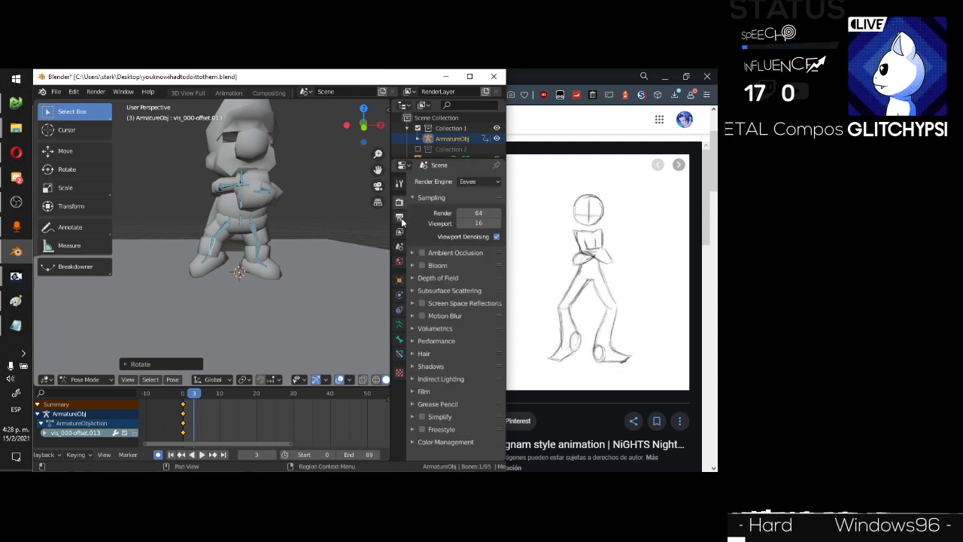
pyautogui.click(400, 216)
pyautogui.click(485, 309)
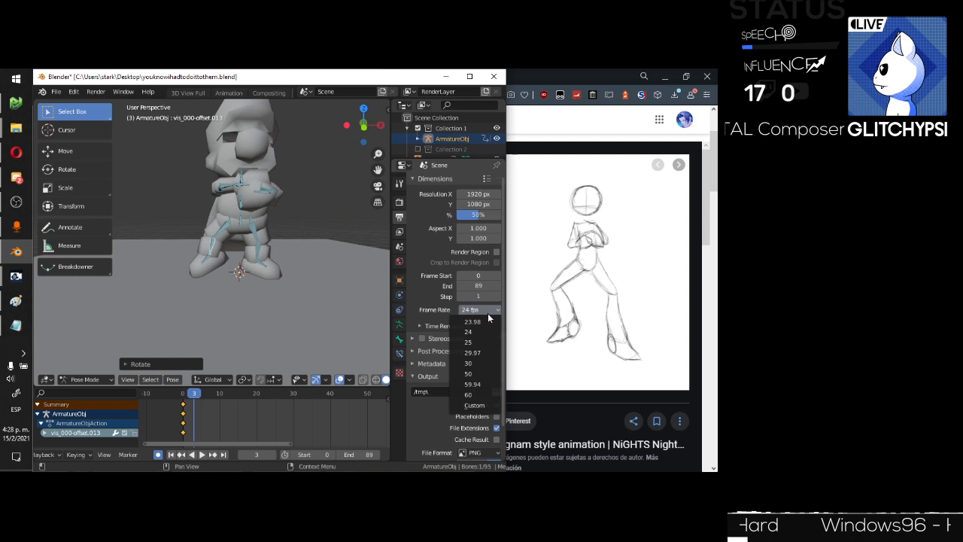
pyautogui.click(479, 367)
# Play the animation briefly, stop it and advance the timeline to frame 4.
pyautogui.press('space')
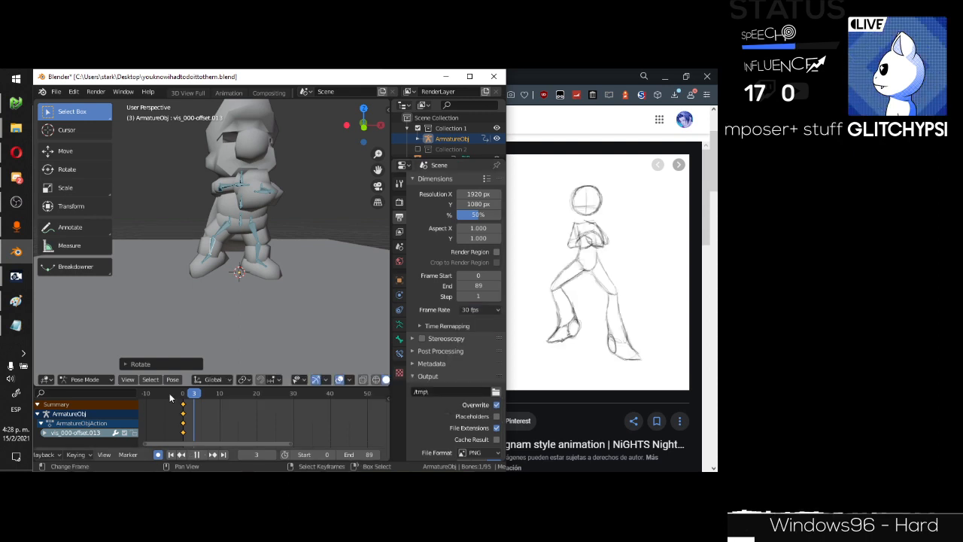
pyautogui.press('Escape')
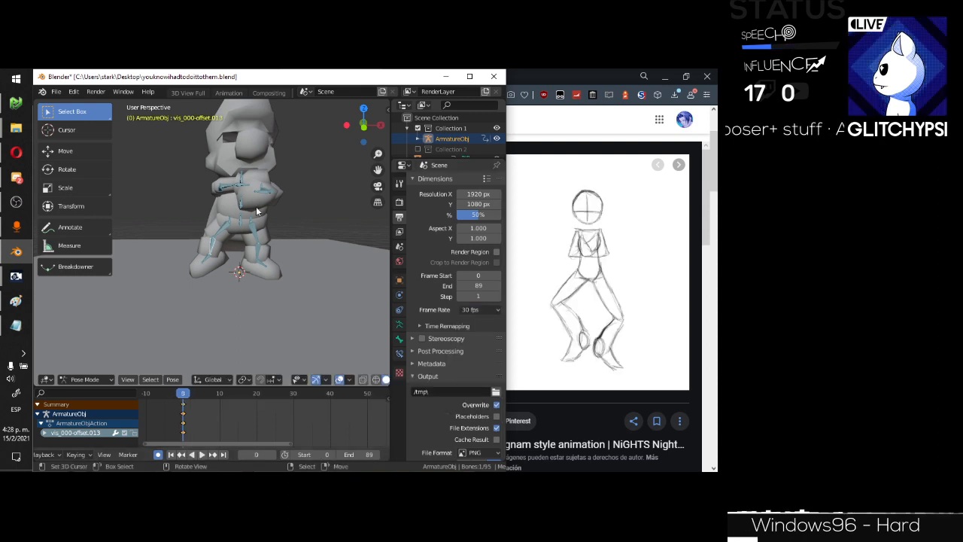
pyautogui.press('Right')
pyautogui.press('Right')
pyautogui.press('Right')
pyautogui.press('Right')
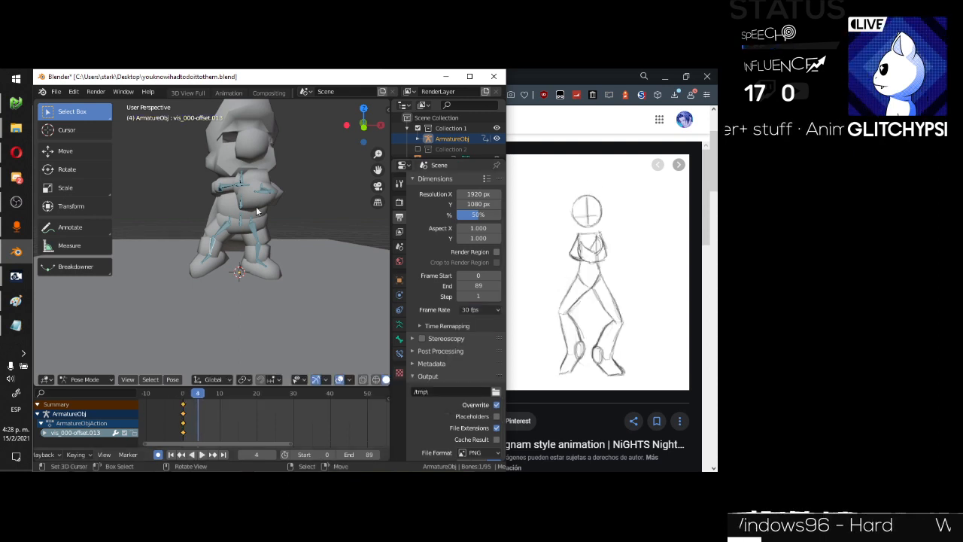
# Play the animation briefly, stop it and move the timeline to frame 6.
pyautogui.press('space')
pyautogui.press('space')
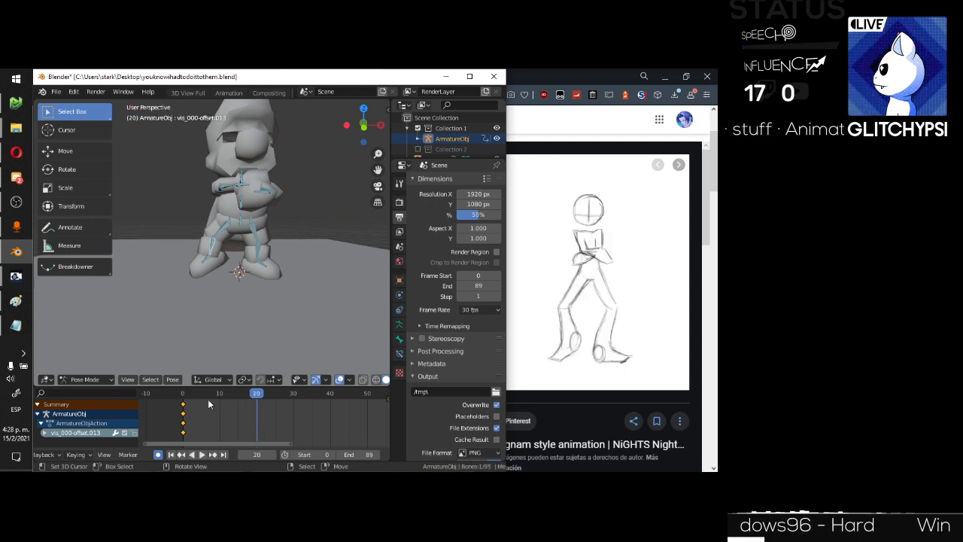
pyautogui.click(205, 395)
pyautogui.moveTo(265, 261); pyautogui.dragTo(271, 219, button='middle')
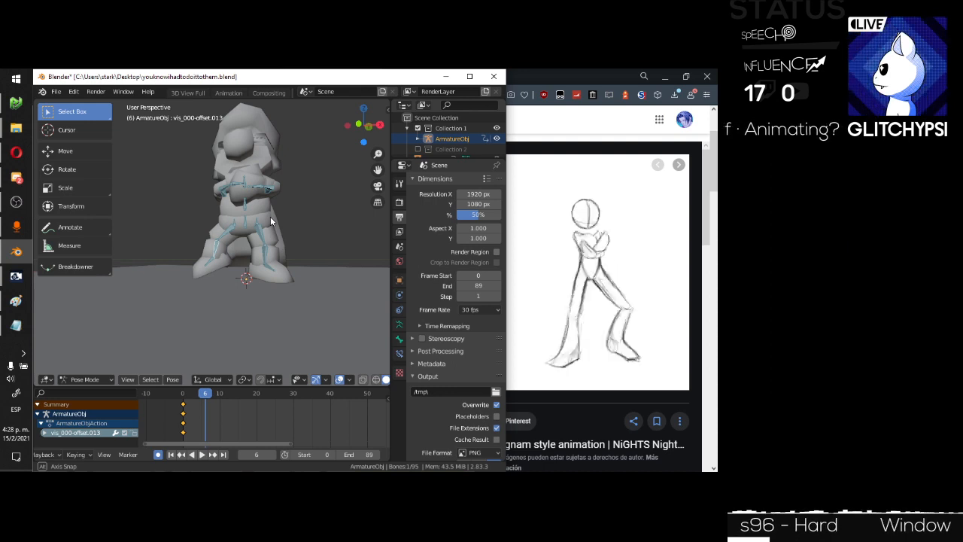
pyautogui.moveTo(270, 221); pyautogui.dragTo(286, 223, button='middle')
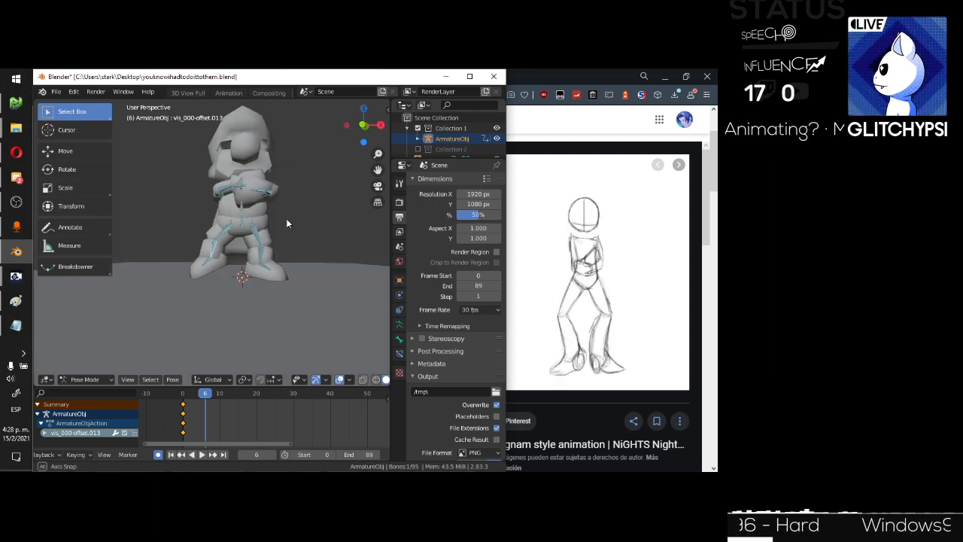
# Lower the character's pelvis bone about 0.15 along the global Z axis at frame 6.
pyautogui.scroll(4, 282, 219)
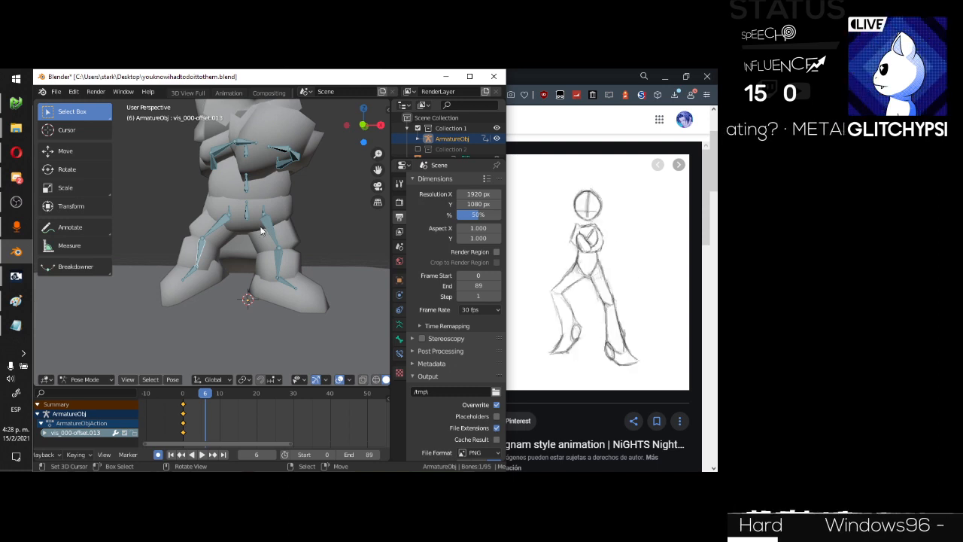
pyautogui.moveTo(261, 231); pyautogui.dragTo(254, 229, button='middle')
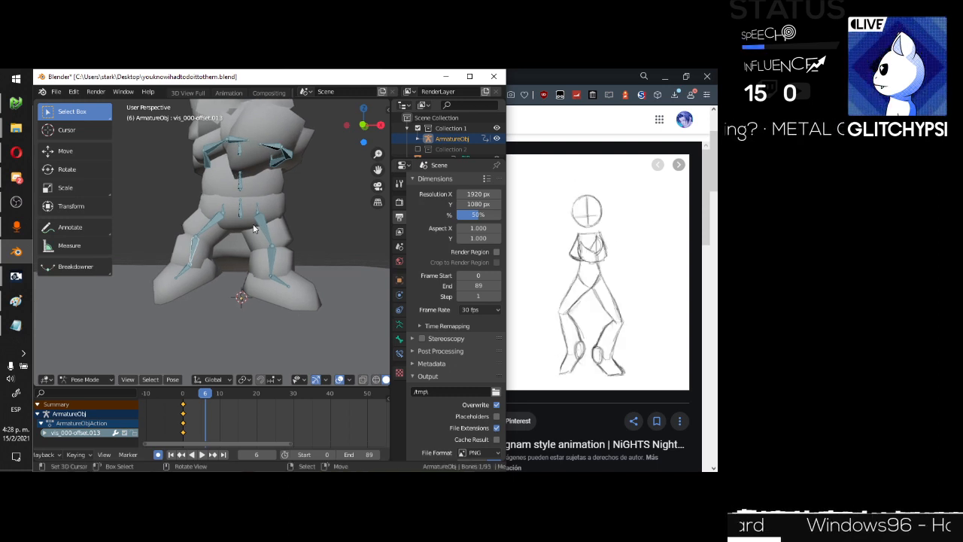
pyautogui.moveTo(254, 229)
pyautogui.mouseDown(button='middle')
pyautogui.moveTo(304, 214)
pyautogui.moveTo(286, 197)
pyautogui.moveTo(247, 216)
pyautogui.mouseUp(button='middle')
pyautogui.click(247, 217)
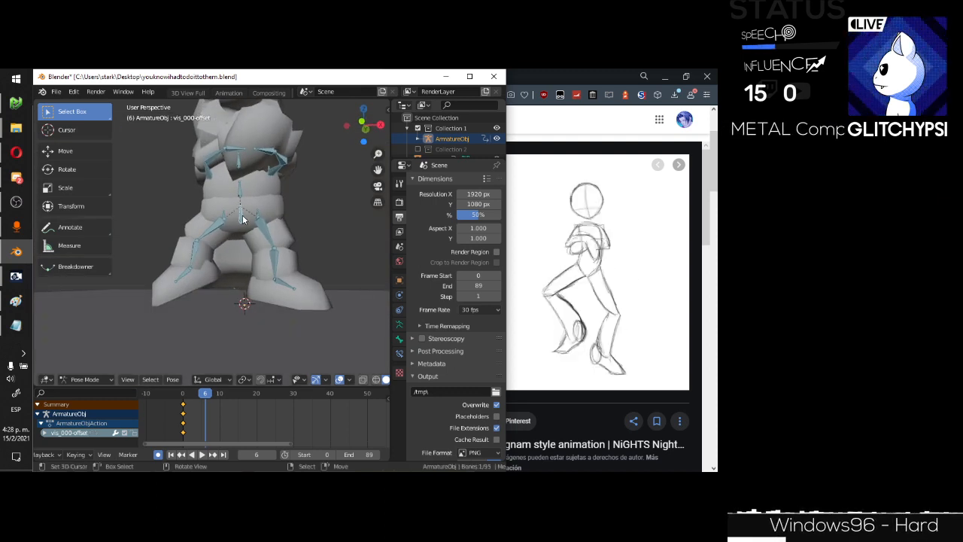
pyautogui.scroll(1, 291, 243)
pyautogui.press('g')
pyautogui.press('z')
pyautogui.press('z')
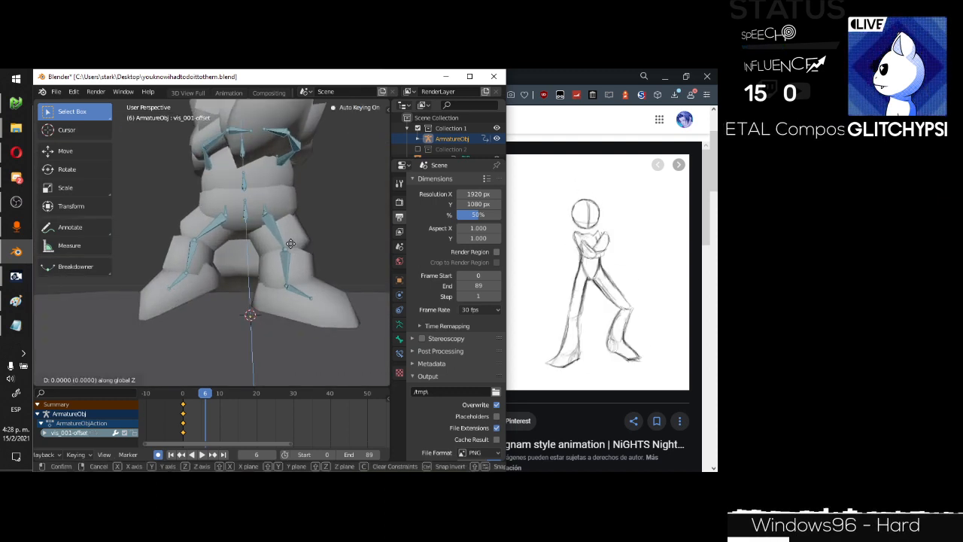
pyautogui.press('z')
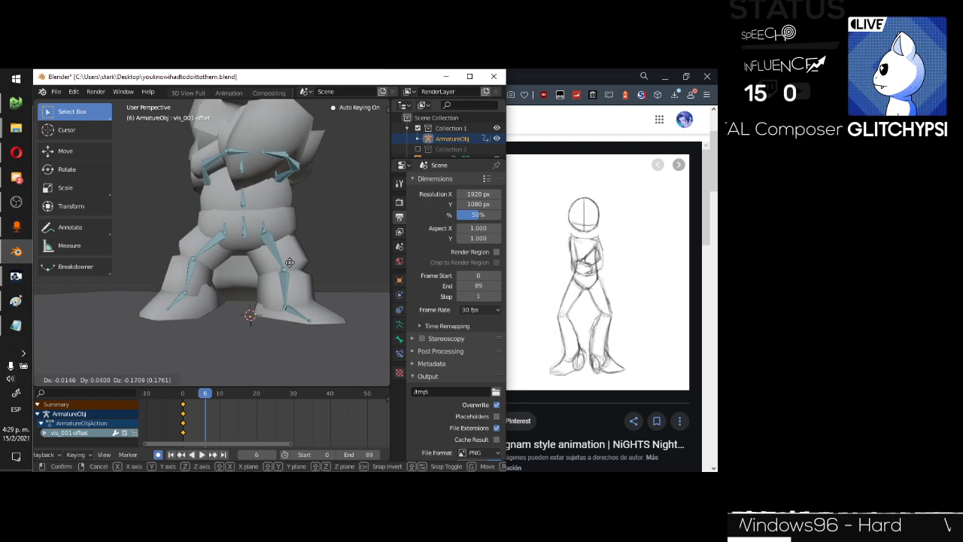
pyautogui.press('z')
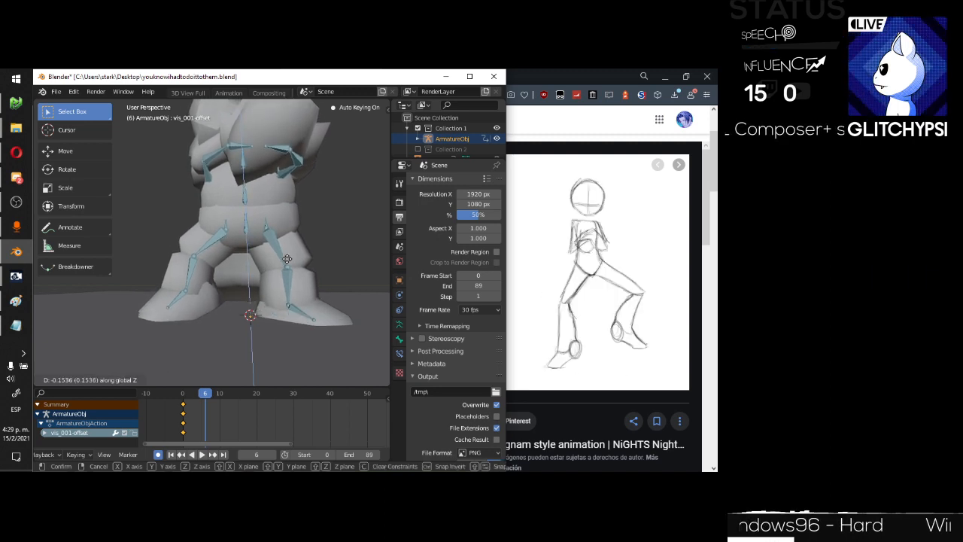
pyautogui.click(287, 262)
# Raise the left thigh around its local X axis and bend the left shin back about 14 degrees around local X.
pyautogui.rightClick(281, 252)
pyautogui.press('r')
pyautogui.press('x')
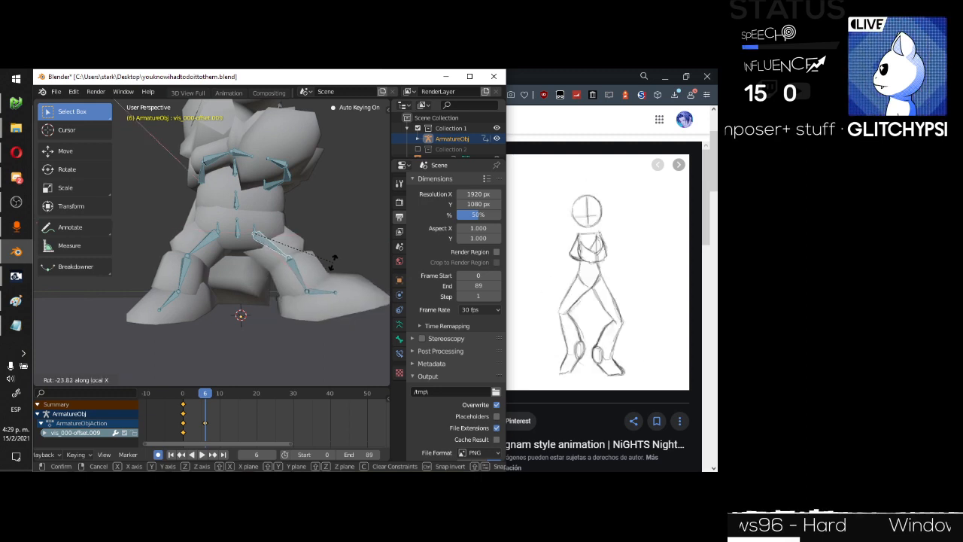
pyautogui.click(304, 269)
pyautogui.click(300, 271)
pyautogui.press('r')
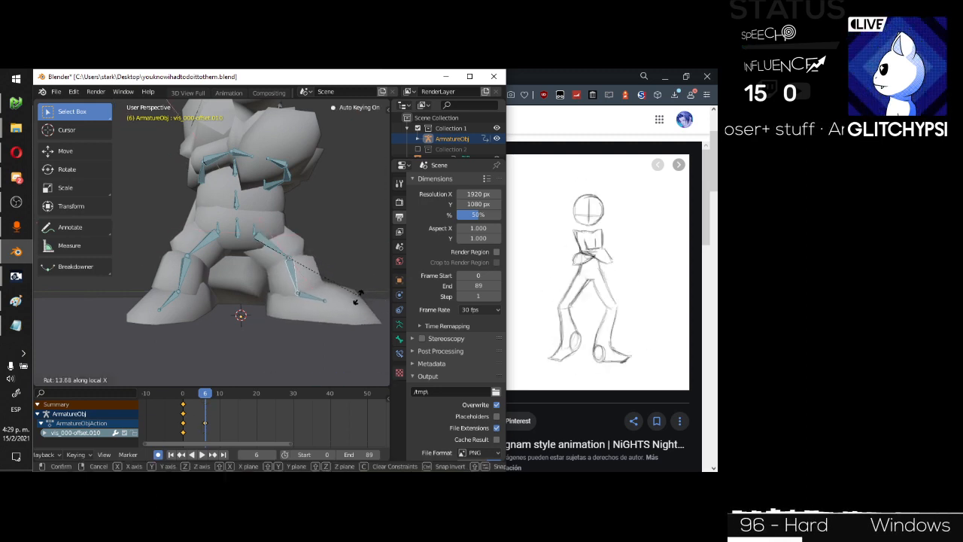
pyautogui.click(359, 296)
# Rotate the right thigh around its local X axis to suit the lowered hips at frame 6.
pyautogui.moveTo(359, 296); pyautogui.dragTo(224, 263, button='middle')
pyautogui.scroll(-3, 275, 281)
pyautogui.scroll(1, 212, 236)
pyautogui.scroll(2, 211, 236)
pyautogui.rightClick(207, 235)
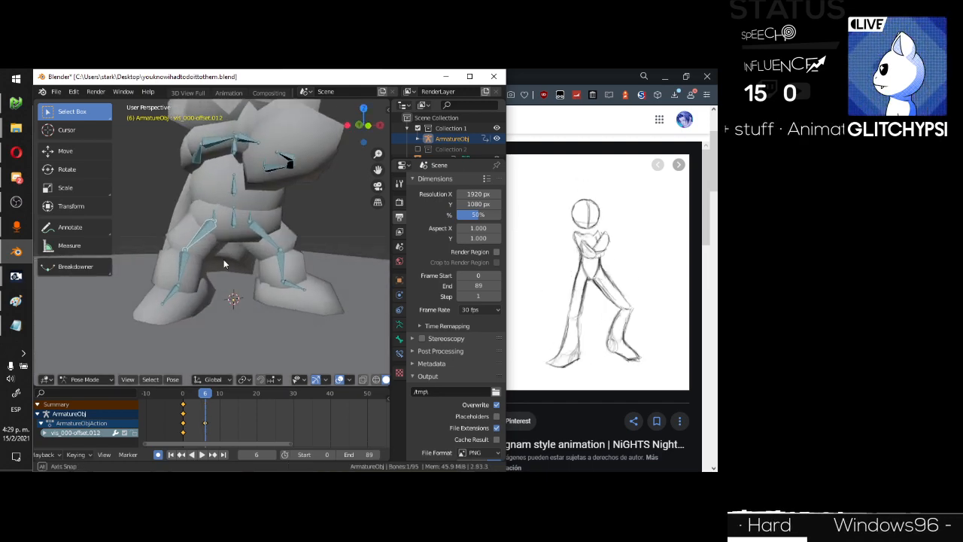
pyautogui.press('r')
pyautogui.press('x')
pyautogui.press('x')
pyautogui.click(291, 289)
# Rotate the right shin and the right foot around local X so the foot rests on the floor at frame 6.
pyautogui.moveTo(290, 288); pyautogui.dragTo(193, 282, button='middle')
pyautogui.scroll(2, 193, 283)
pyautogui.rightClick(176, 274)
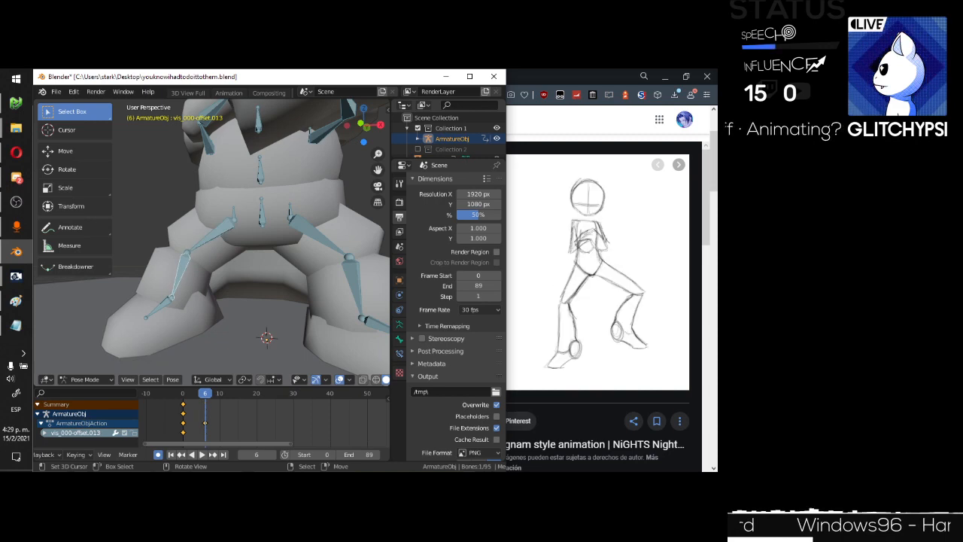
pyautogui.press('r')
pyautogui.click(178, 321)
pyautogui.rightClick(168, 311)
pyautogui.press('r')
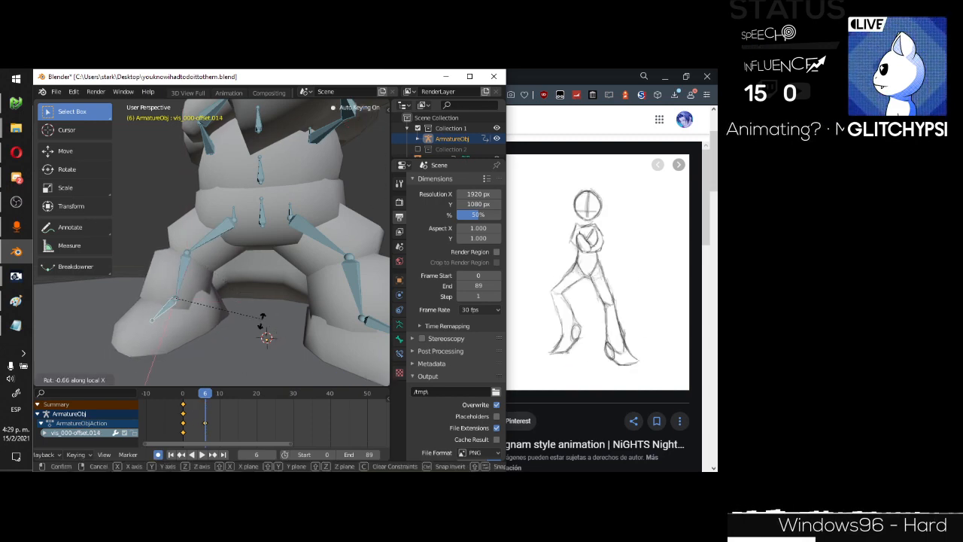
pyautogui.press('x')
pyautogui.press('x')
pyautogui.click(215, 336)
# Readjust the right thigh about 5 degrees around its local X axis so both feet stand level.
pyautogui.moveTo(217, 335); pyautogui.dragTo(218, 240, button='middle')
pyautogui.scroll(-3, 253, 281)
pyautogui.rightClick(190, 225)
pyautogui.scroll(3, 256, 225)
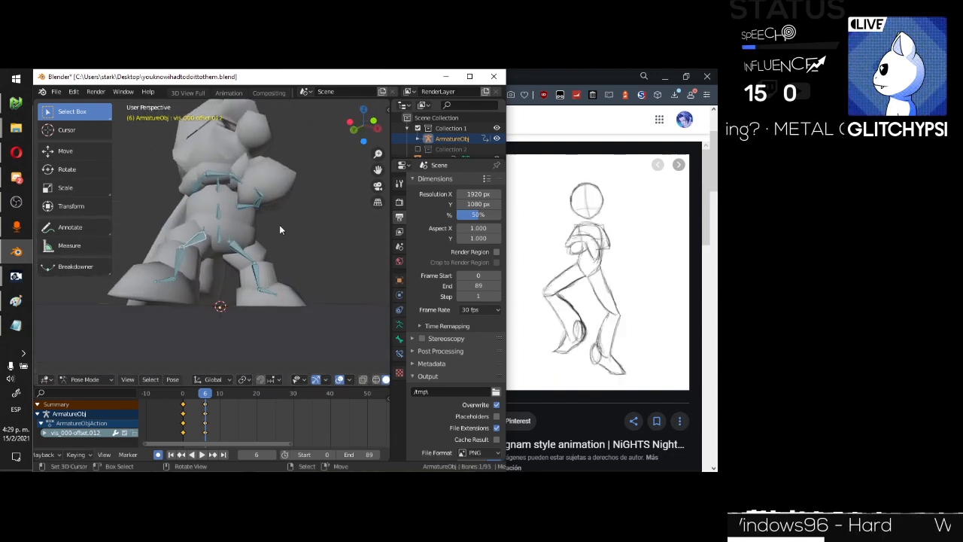
pyautogui.press('r')
pyautogui.press('x')
pyautogui.press('x')
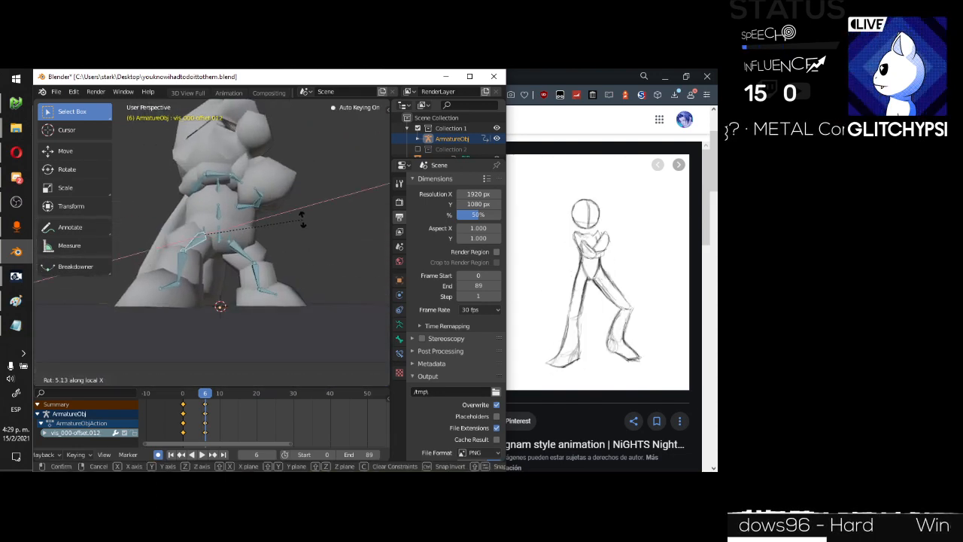
pyautogui.click(301, 217)
# Move the timeline to frame 10 and swing the right thigh inward around its local X axis.
pyautogui.moveTo(301, 218); pyautogui.dragTo(247, 265, button='middle')
pyautogui.scroll(-3, 264, 254)
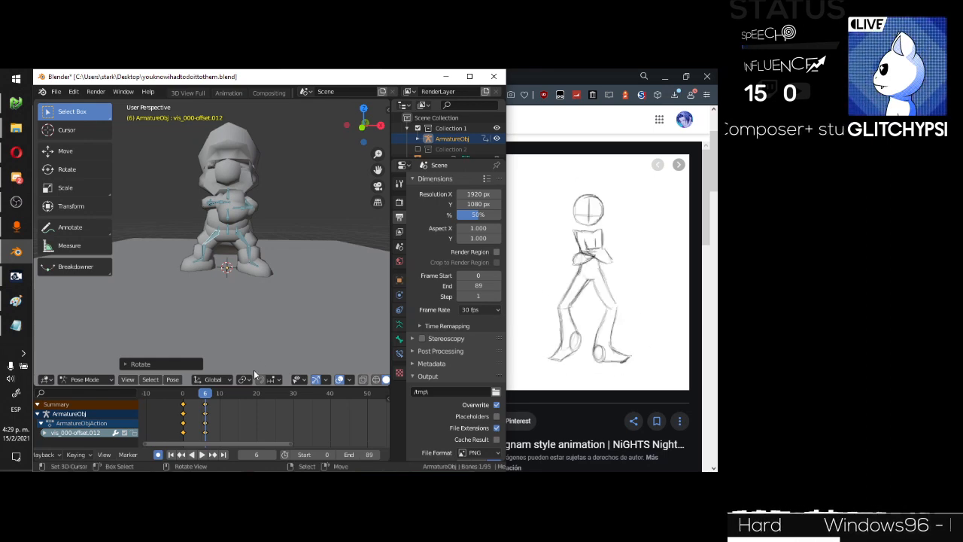
pyautogui.moveTo(204, 397)
pyautogui.mouseDown()
pyautogui.moveTo(183, 396)
pyautogui.moveTo(220, 395)
pyautogui.mouseUp()
pyautogui.scroll(4, 250, 236)
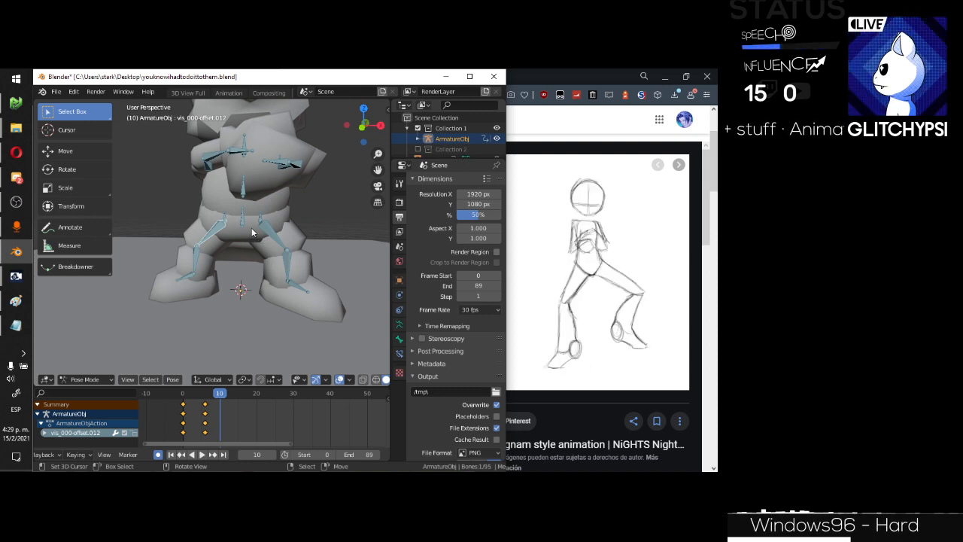
pyautogui.scroll(3, 245, 223)
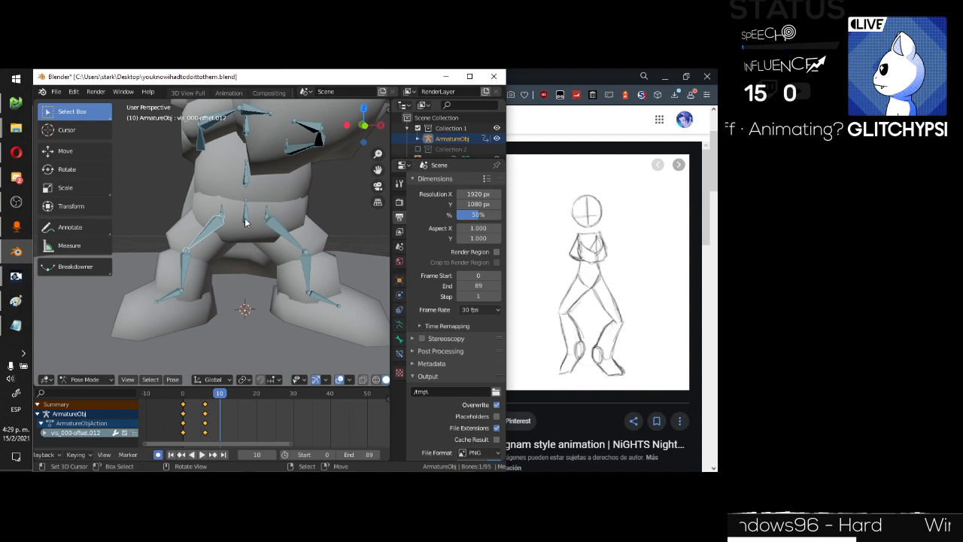
pyautogui.press('r')
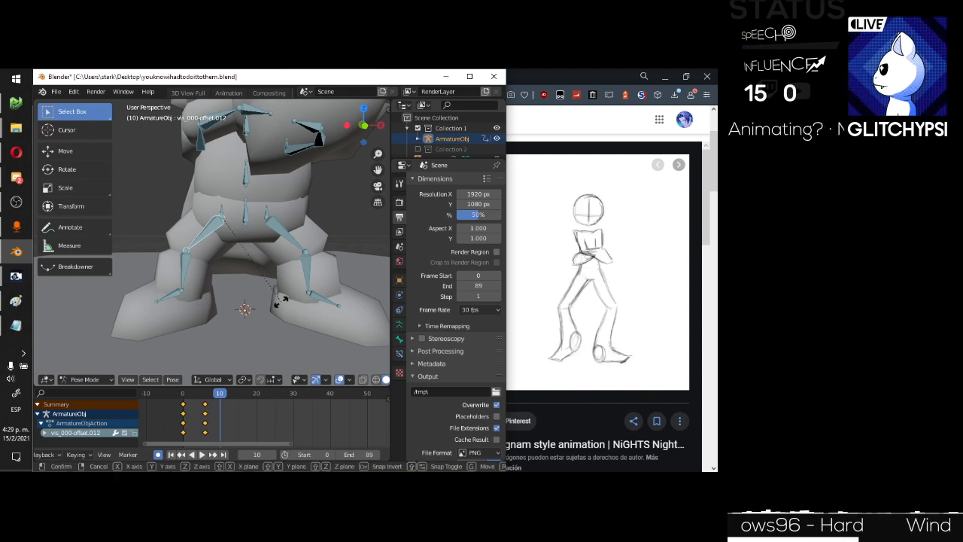
pyautogui.press('x')
pyautogui.press('x')
pyautogui.click(249, 280)
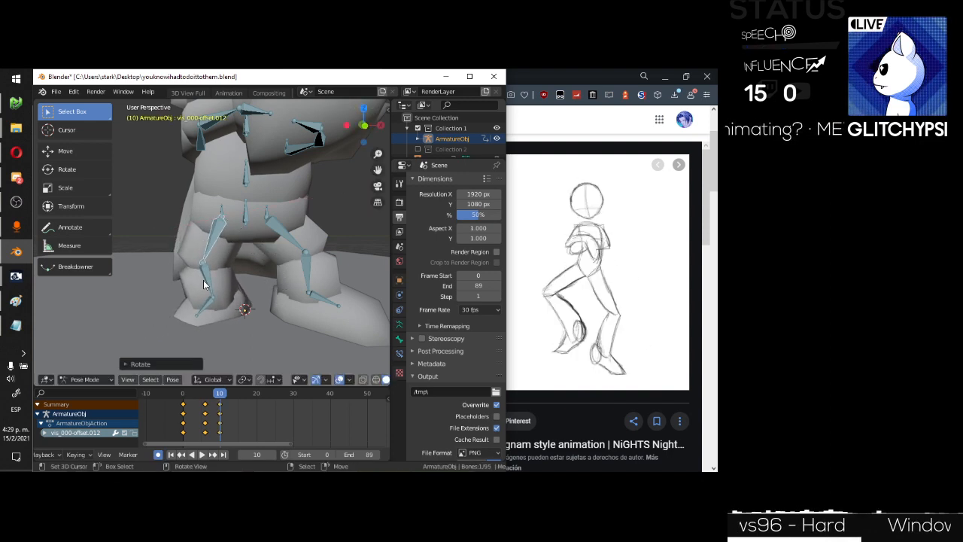
# Rotate the right shin outward and tilt the right foot toward the floor around local X at frame 10.
pyautogui.click(203, 280)
pyautogui.press('r')
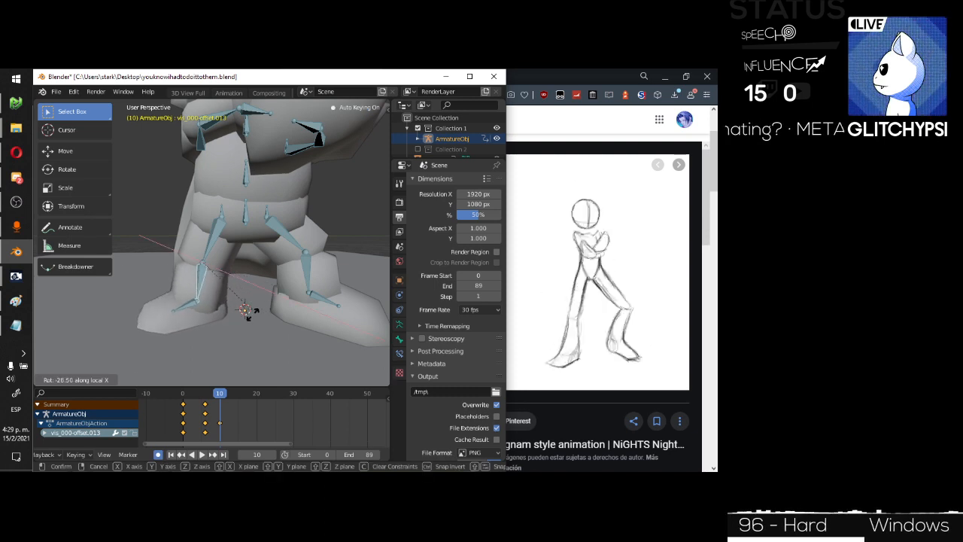
pyautogui.click(183, 304)
pyautogui.press('r')
pyautogui.press('x')
pyautogui.press('x')
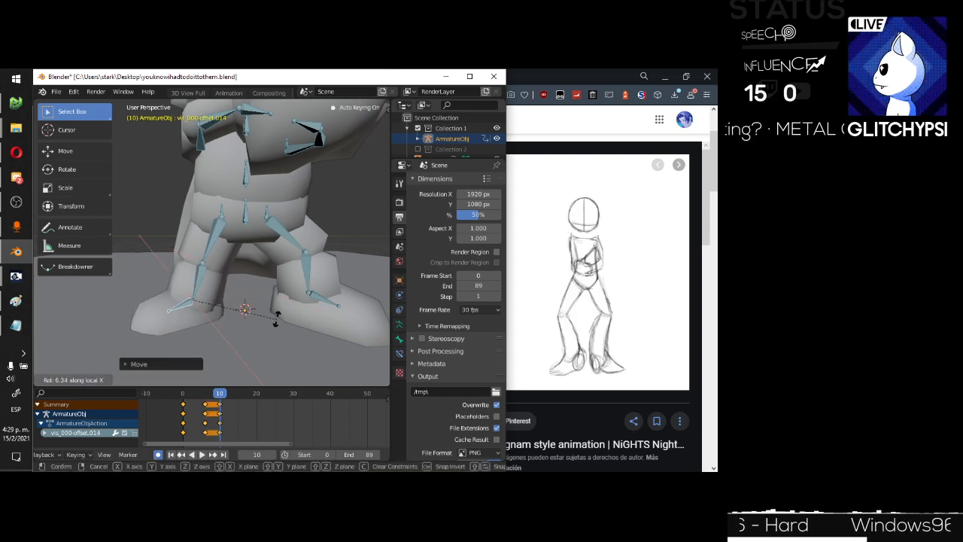
pyautogui.click(279, 296)
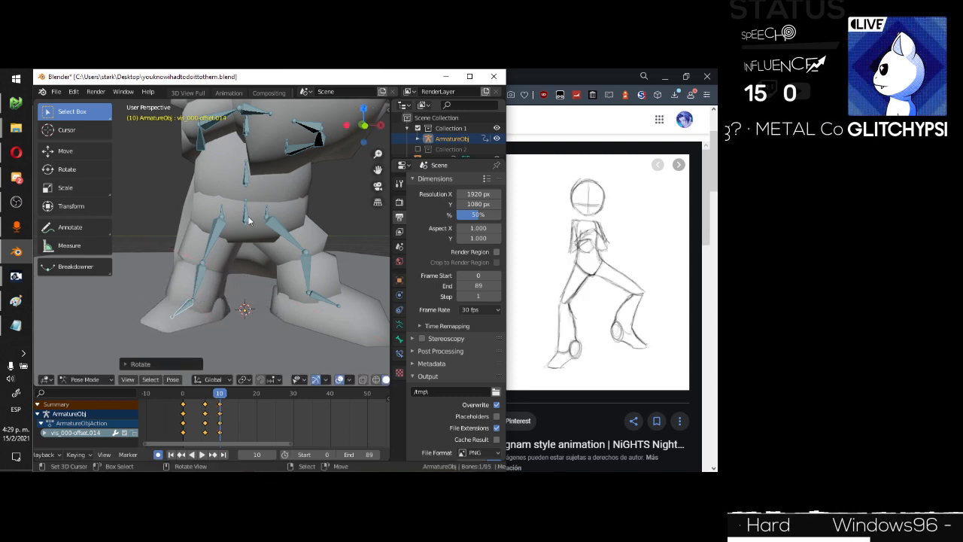
# Raise the pelvis bone about 0.14 along the global Z axis at frame 10.
pyautogui.click(248, 221)
pyautogui.press('g')
pyautogui.press('z')
pyautogui.press('z')
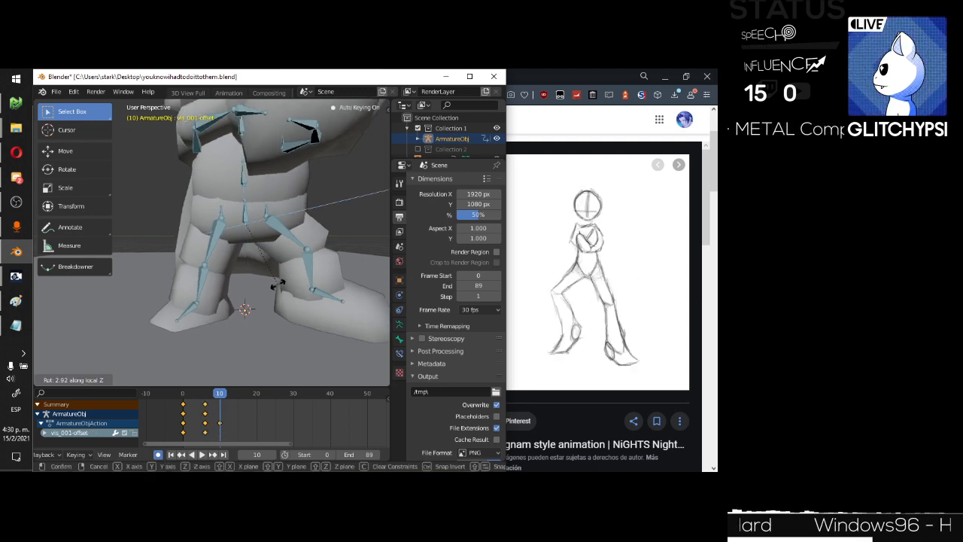
pyautogui.press('z')
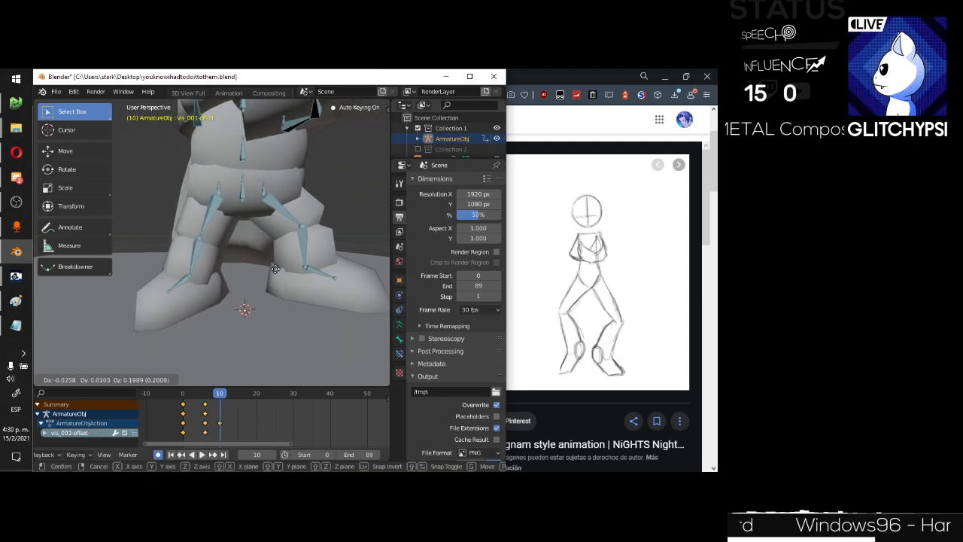
pyautogui.press('z')
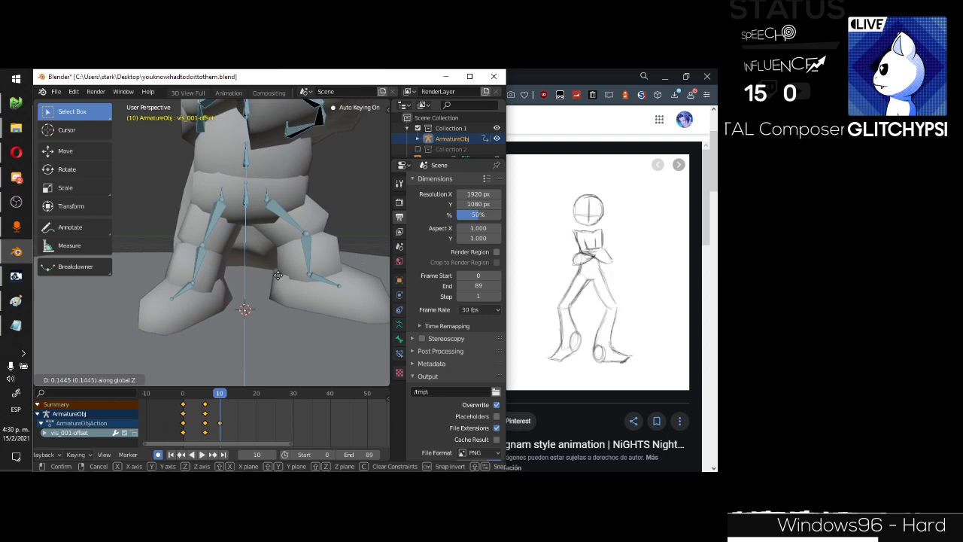
pyautogui.click(278, 273)
pyautogui.moveTo(278, 272); pyautogui.dragTo(254, 233, button='middle')
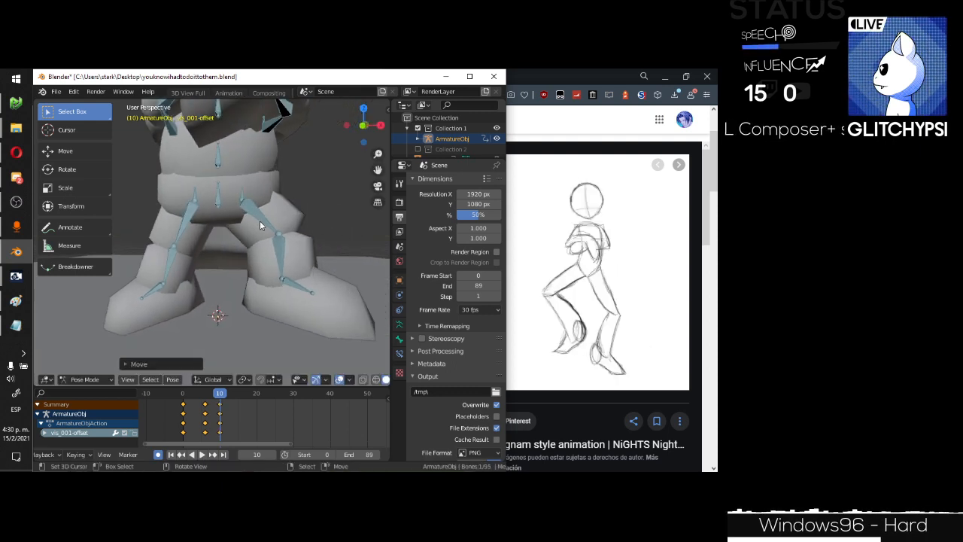
# Raise the left thigh outward and bend the left shin back under it, both around local X, at frame 10.
pyautogui.click(259, 220)
pyautogui.press('r')
pyautogui.press('x')
pyautogui.press('x')
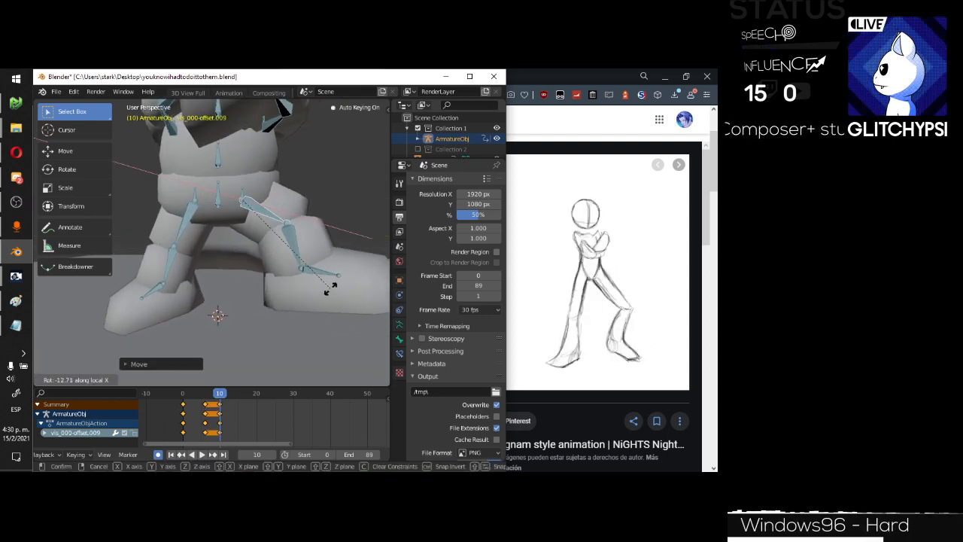
pyautogui.click(331, 276)
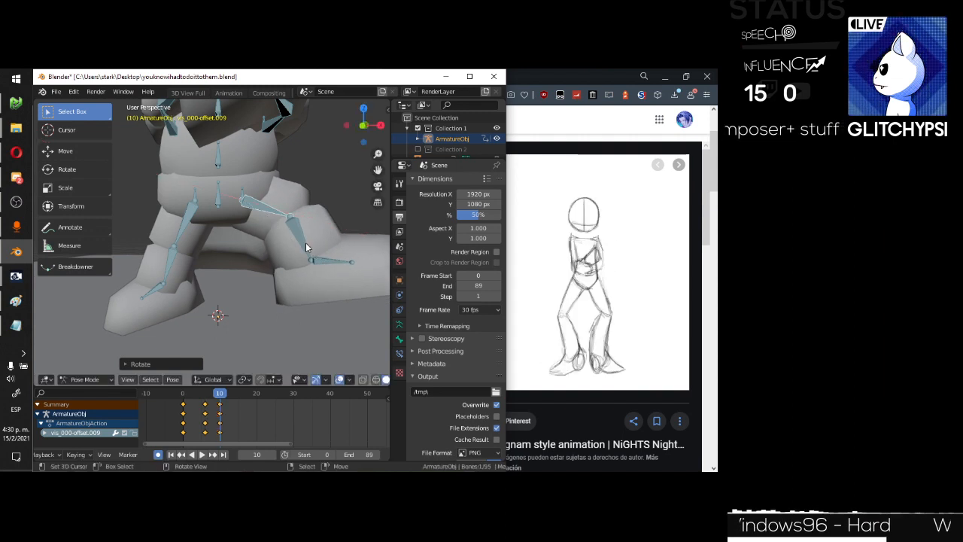
pyautogui.click(306, 242)
pyautogui.press('r')
pyautogui.press('x')
pyautogui.press('x')
pyautogui.click(331, 277)
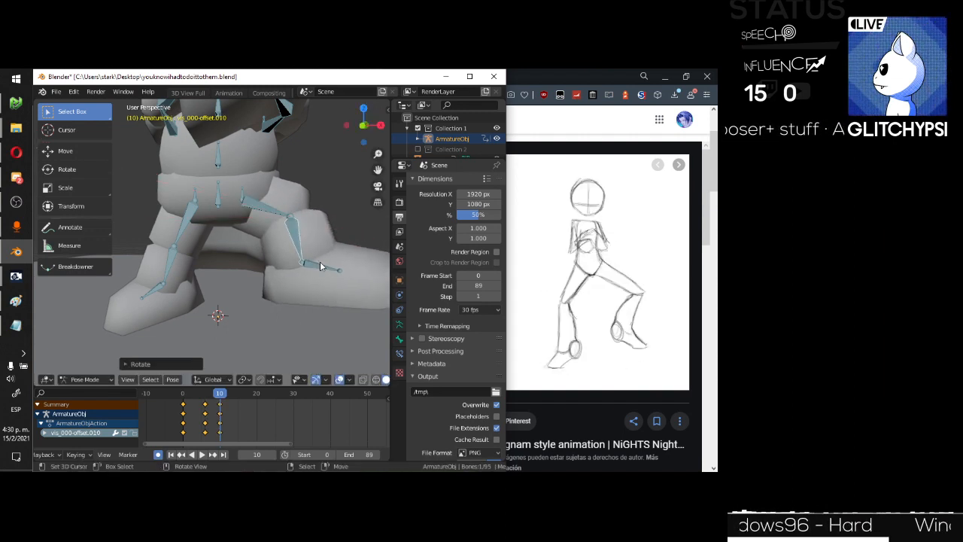
# Angle the left foot toward the floor around its local X axis at frame 10.
pyautogui.click(322, 270)
pyautogui.press('r')
pyautogui.press('x')
pyautogui.press('x')
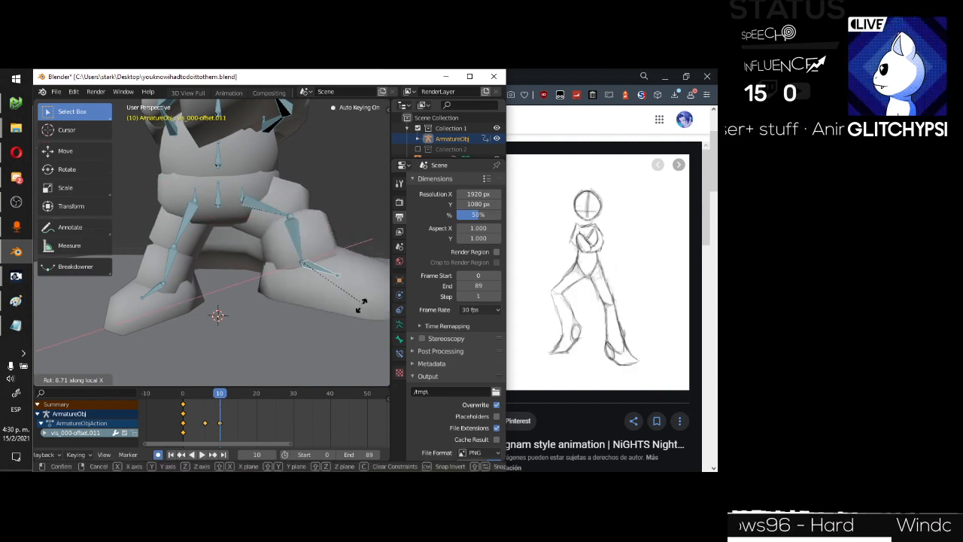
pyautogui.click(361, 305)
pyautogui.moveTo(362, 305); pyautogui.dragTo(319, 273, button='middle')
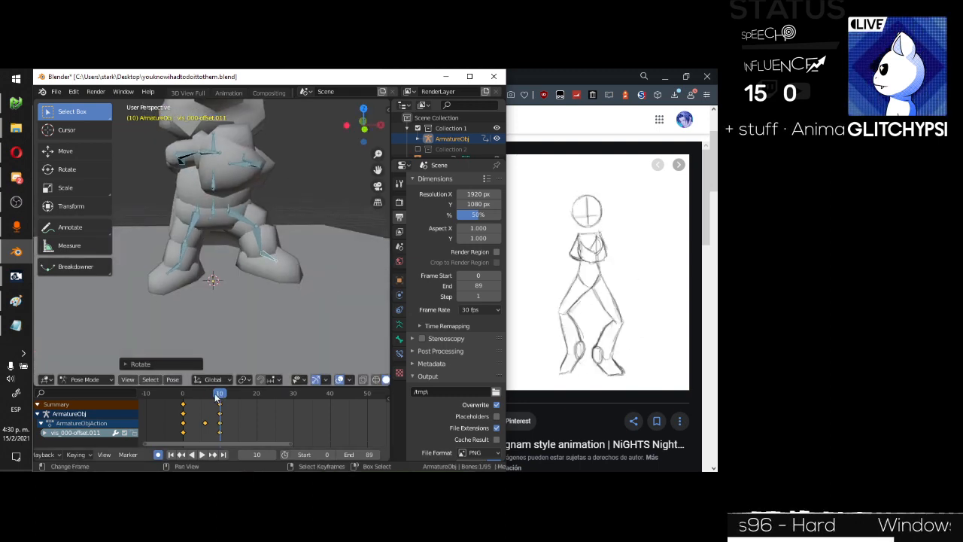
# Advance the timeline to frame 13 and start playing the animation.
pyautogui.moveTo(220, 393)
pyautogui.mouseDown()
pyautogui.moveTo(186, 393)
pyautogui.moveTo(231, 389)
pyautogui.mouseUp()
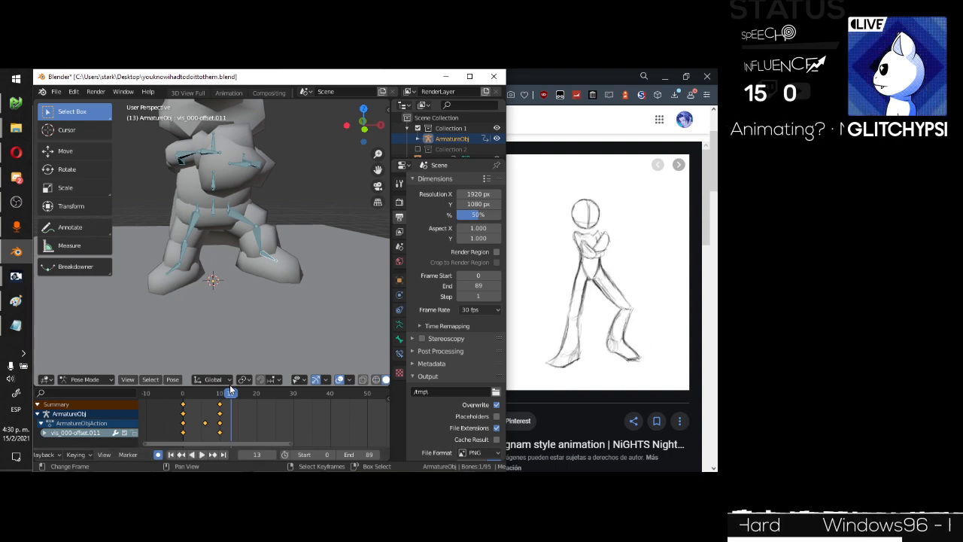
pyautogui.press('space')
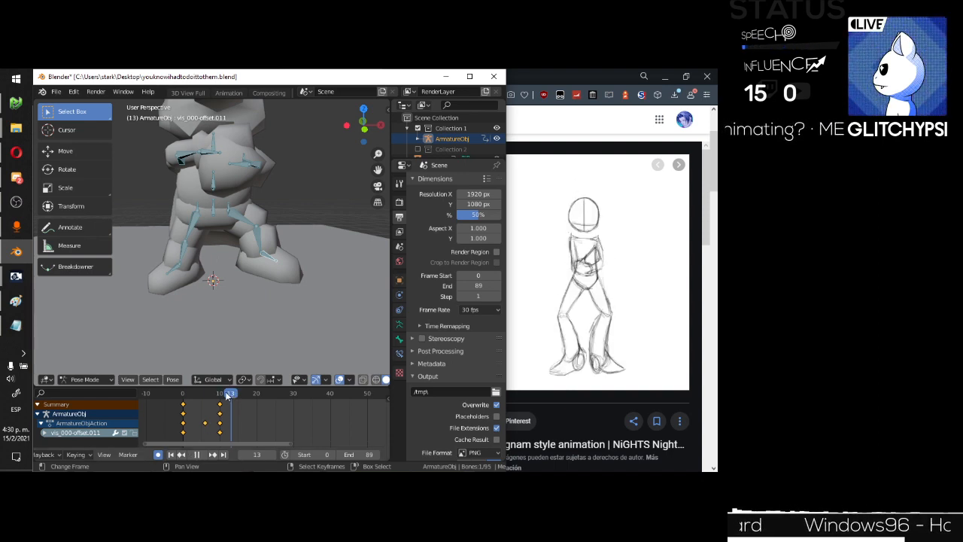
# Insert keyframes for all bones at frame 6 and duplicate that pose's keyframes to frame 14.
pyautogui.moveTo(228, 396); pyautogui.dragTo(205, 395)
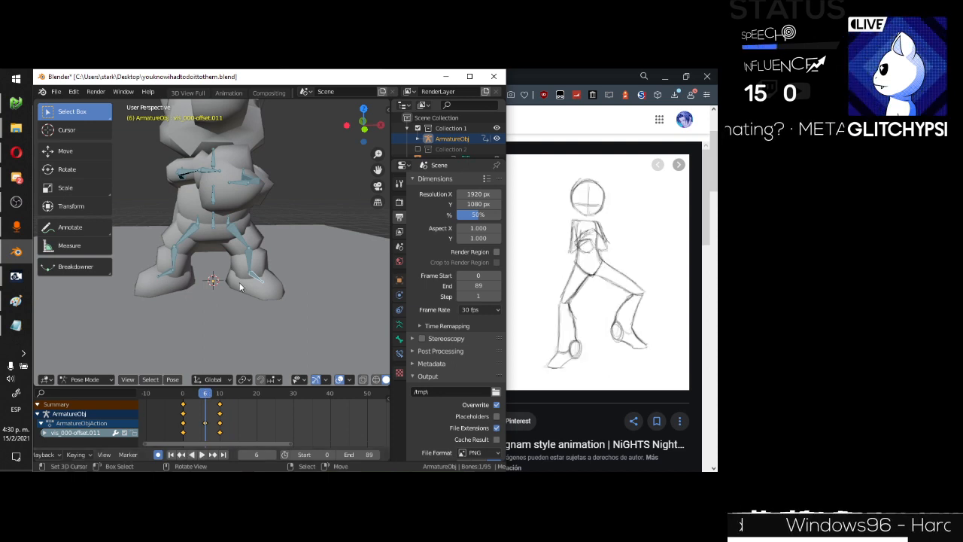
pyautogui.press('a')
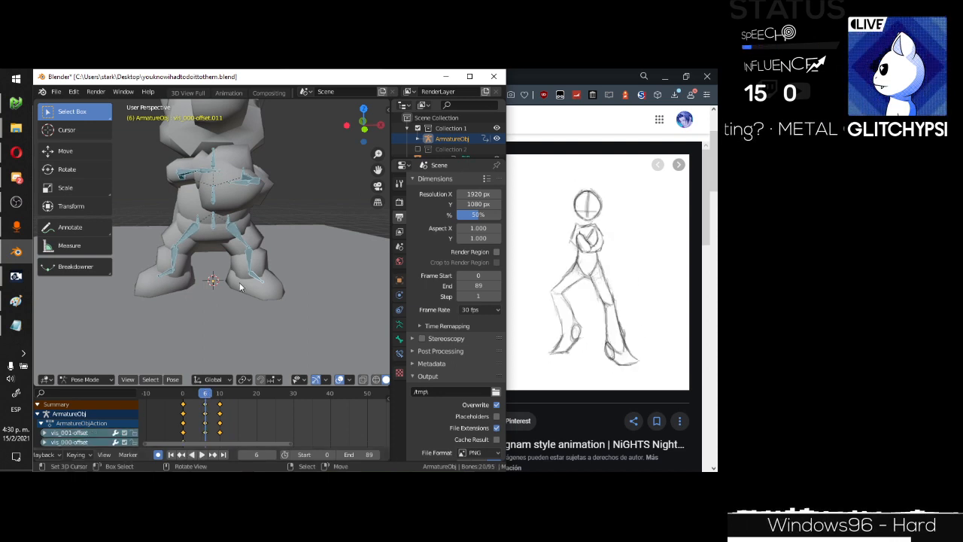
pyautogui.press('i')
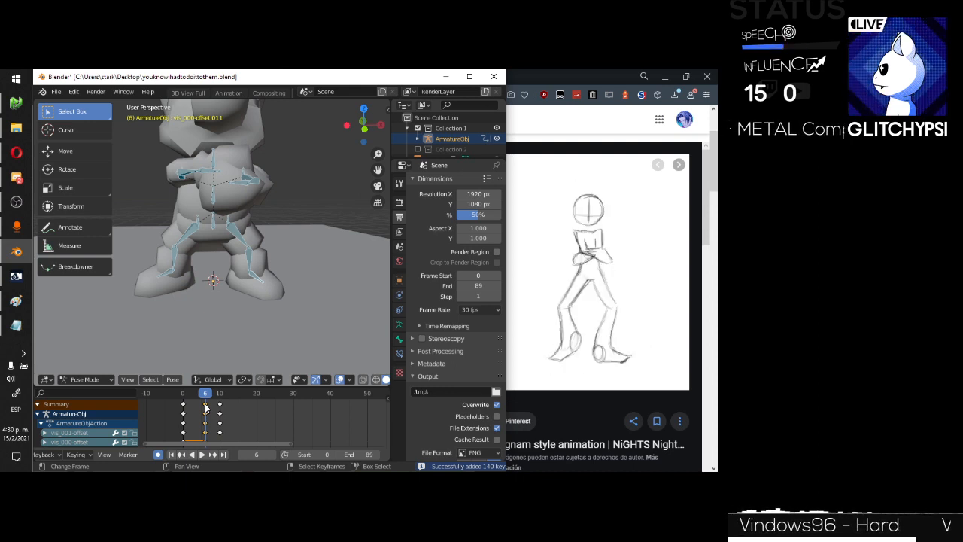
pyautogui.moveTo(207, 407); pyautogui.dragTo(239, 401)
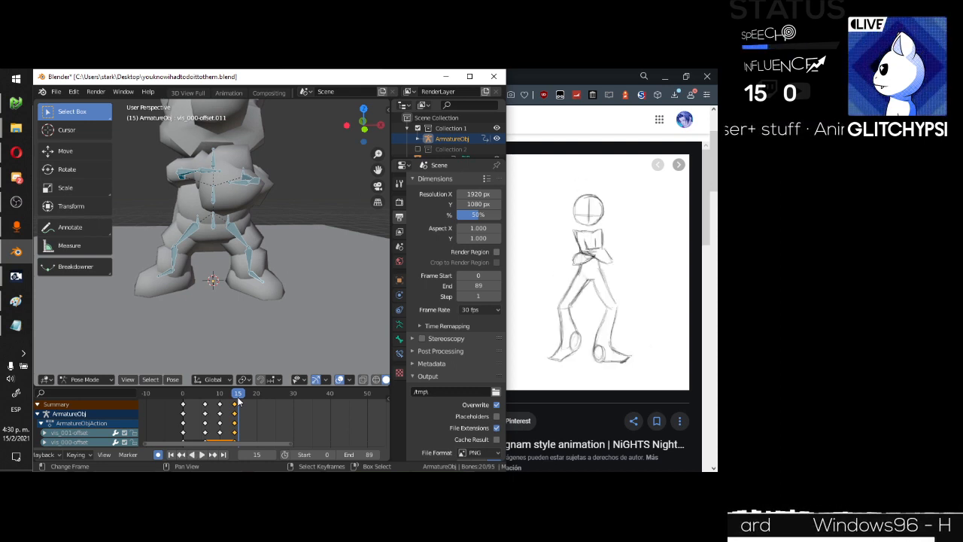
# Play the animation from frame 0 and move the duplicated standing-pose keyframes to frame 16.
pyautogui.moveTo(239, 401); pyautogui.dragTo(182, 392)
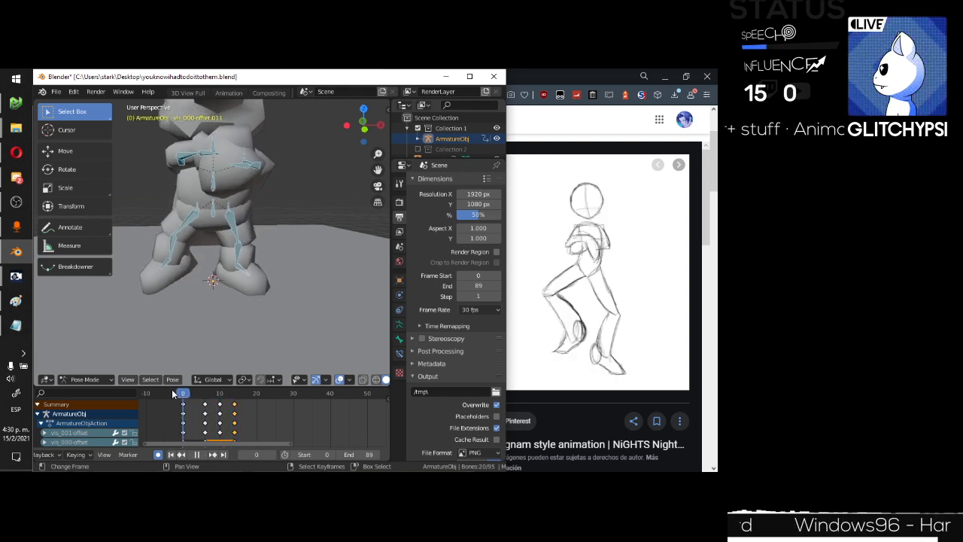
pyautogui.press('space')
pyautogui.press('space')
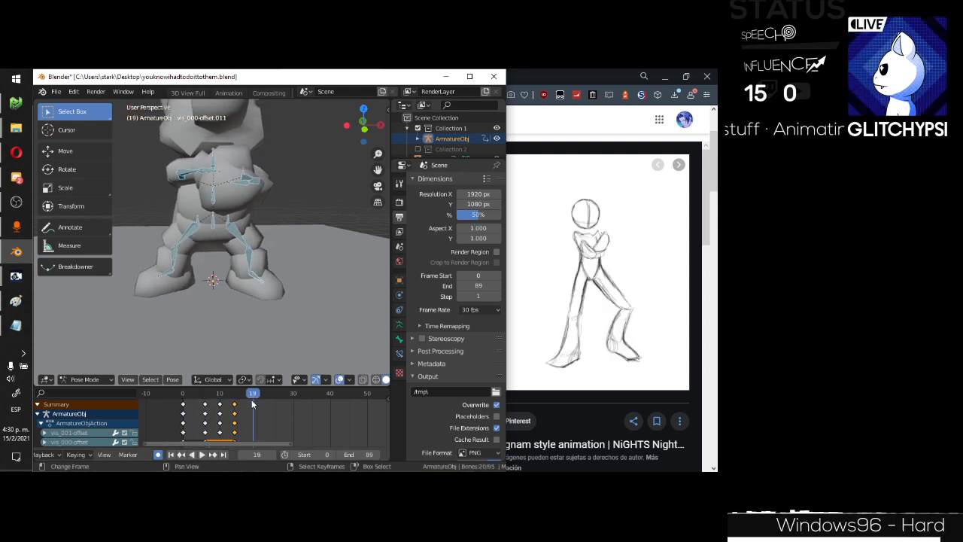
pyautogui.moveTo(234, 407); pyautogui.dragTo(177, 385)
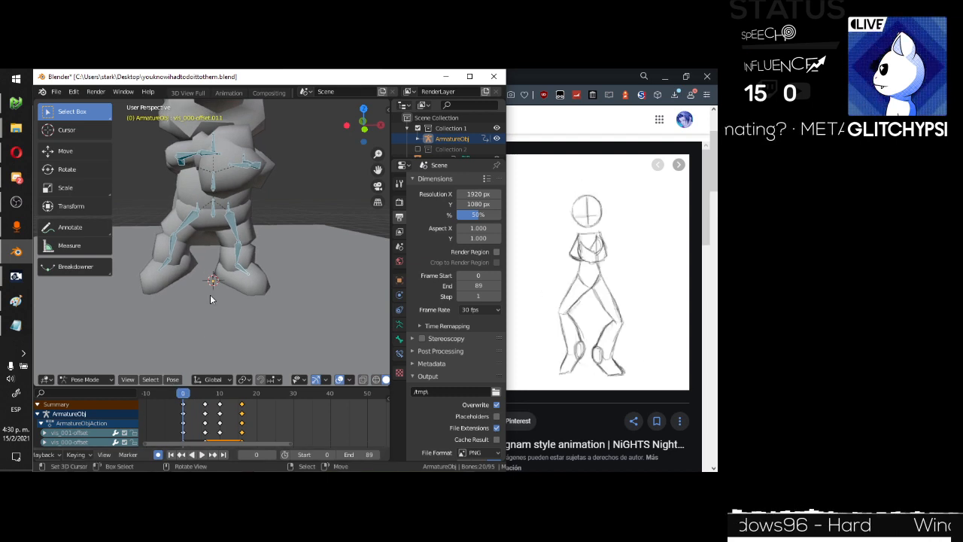
# Play the animation repeatedly from the start to check the timing of the leg lift and landing.
pyautogui.press('space')
pyautogui.press('space')
pyautogui.moveTo(208, 394); pyautogui.dragTo(160, 395)
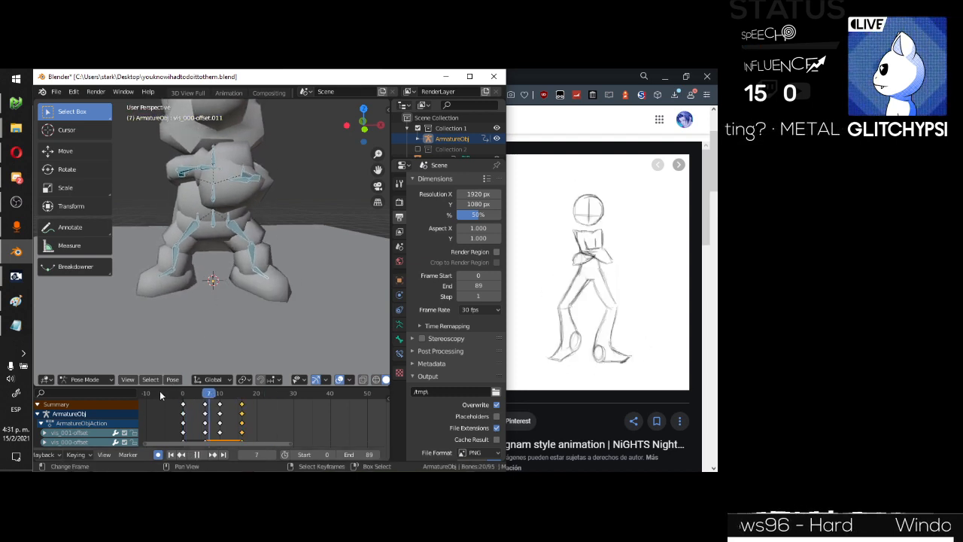
pyautogui.press('space')
pyautogui.press('space')
pyautogui.hotkey('shift', 'Left')
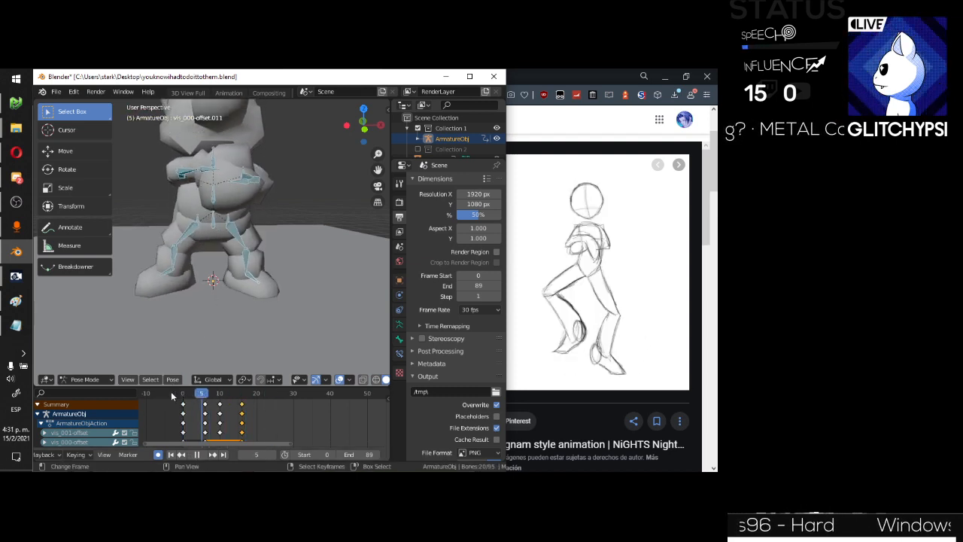
pyautogui.press('space')
pyautogui.press('space')
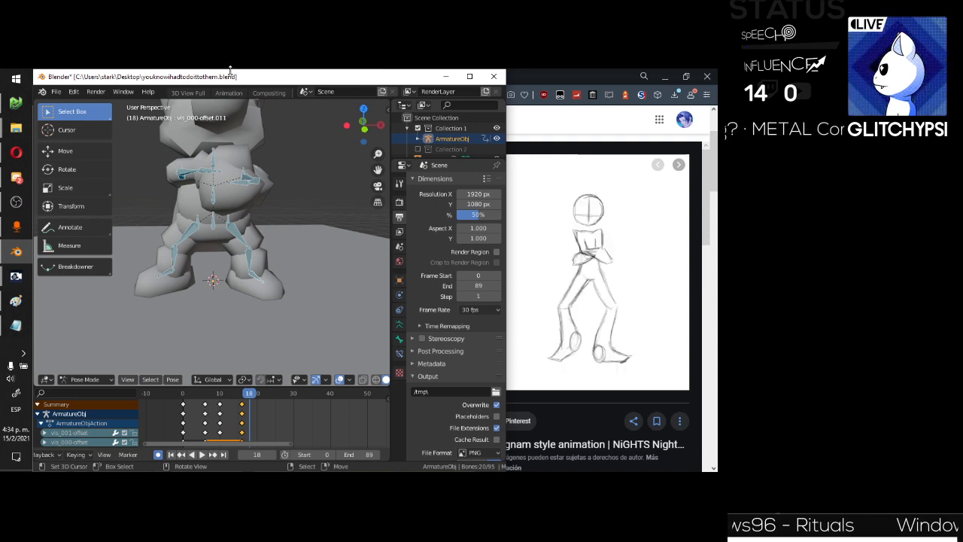
# Tilt the left foot further down toward the floor around the global X axis at frame 10.
pyautogui.moveTo(238, 188); pyautogui.dragTo(219, 214, button='middle')
pyautogui.press('space')
pyautogui.click(215, 395)
pyautogui.moveTo(214, 395)
pyautogui.mouseDown()
pyautogui.moveTo(184, 395)
pyautogui.moveTo(229, 396)
pyautogui.moveTo(221, 396)
pyautogui.mouseUp()
pyautogui.click(266, 263)
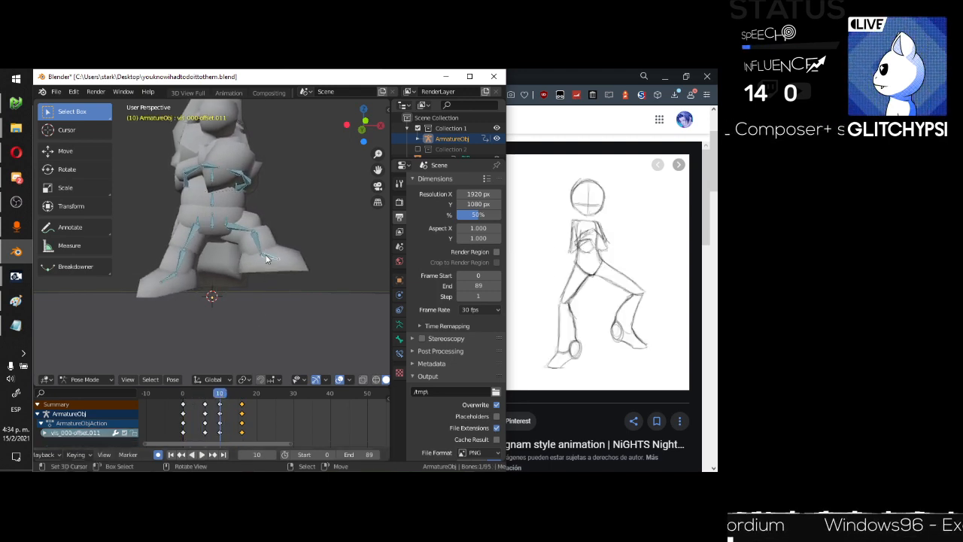
pyautogui.press('r')
pyautogui.press('x')
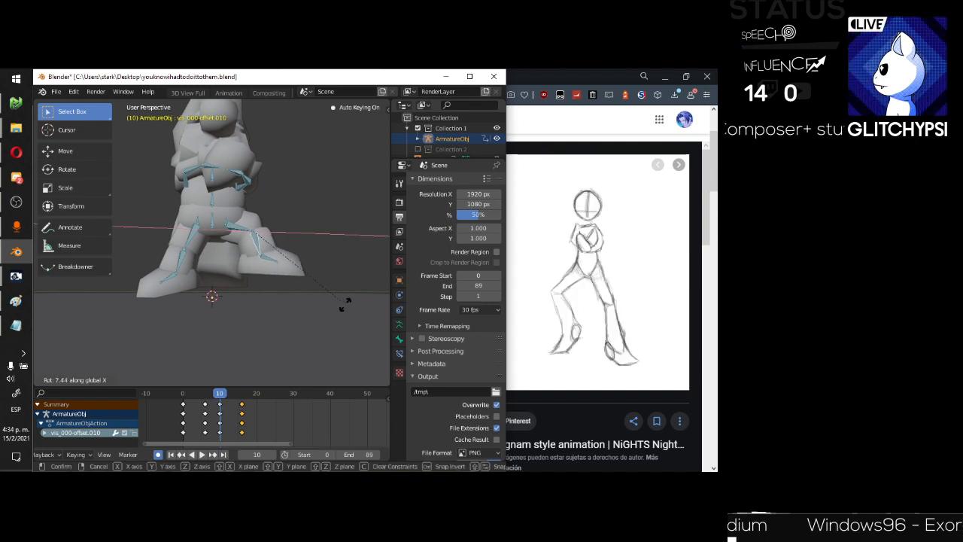
pyautogui.click(331, 293)
pyautogui.press('r')
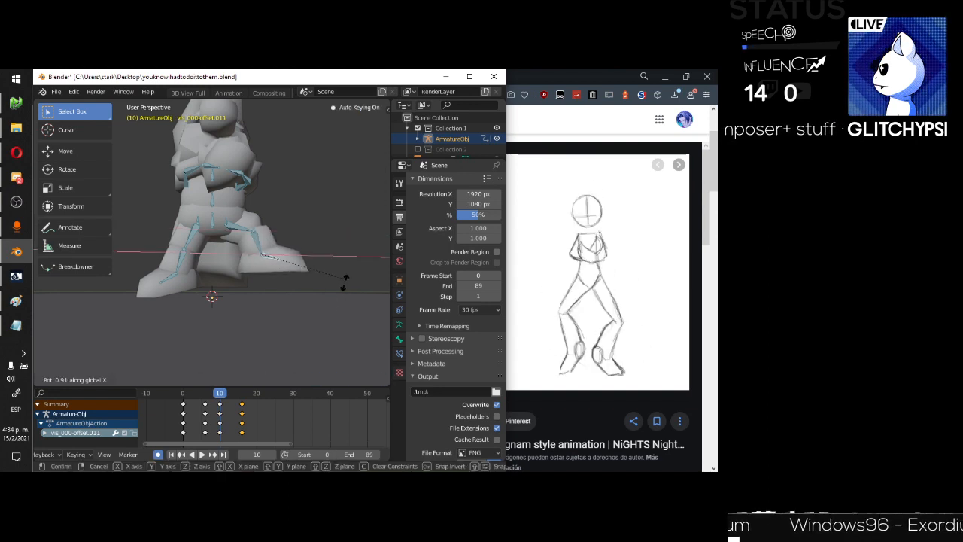
pyautogui.click(343, 316)
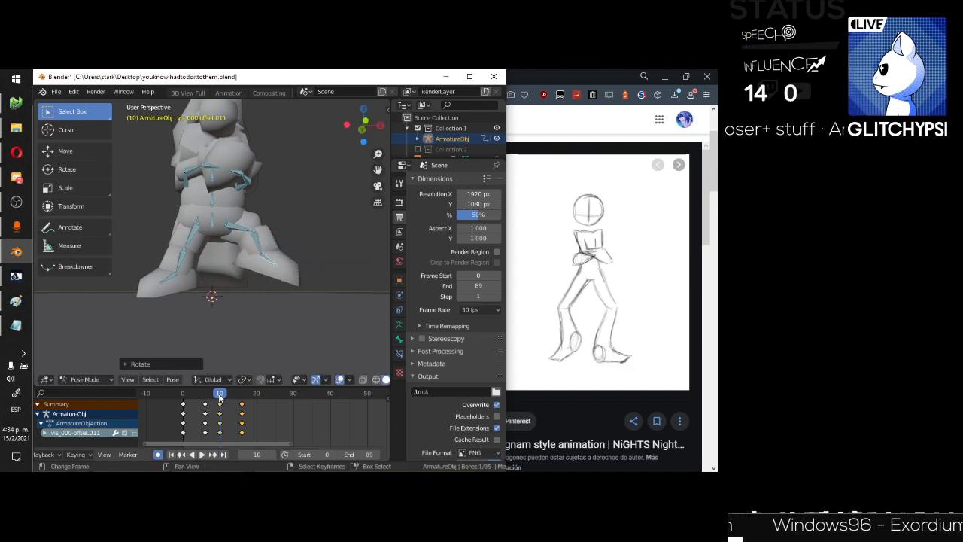
# Play the animation from frame 0 to check the left foot's corrected motion.
pyautogui.moveTo(220, 393); pyautogui.dragTo(172, 393)
pyautogui.press('space')
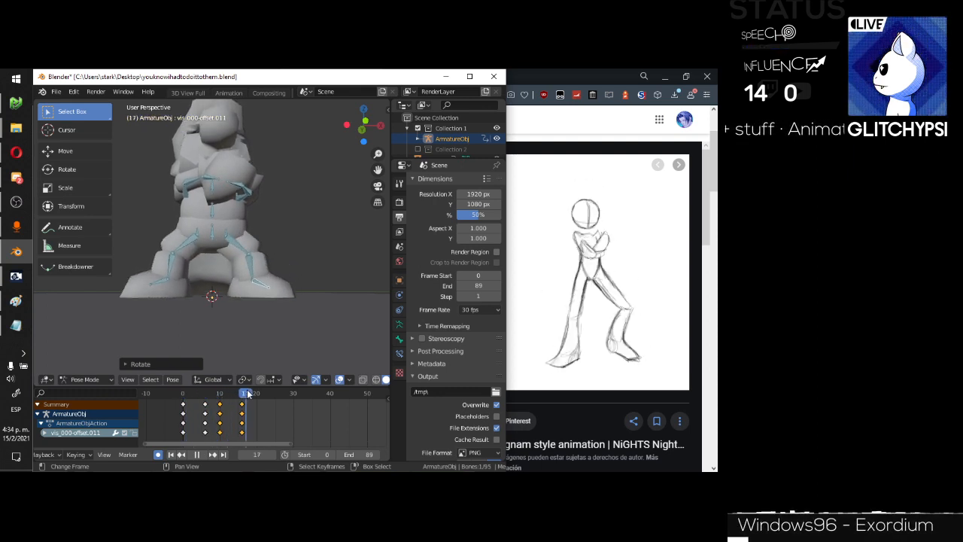
pyautogui.press('space')
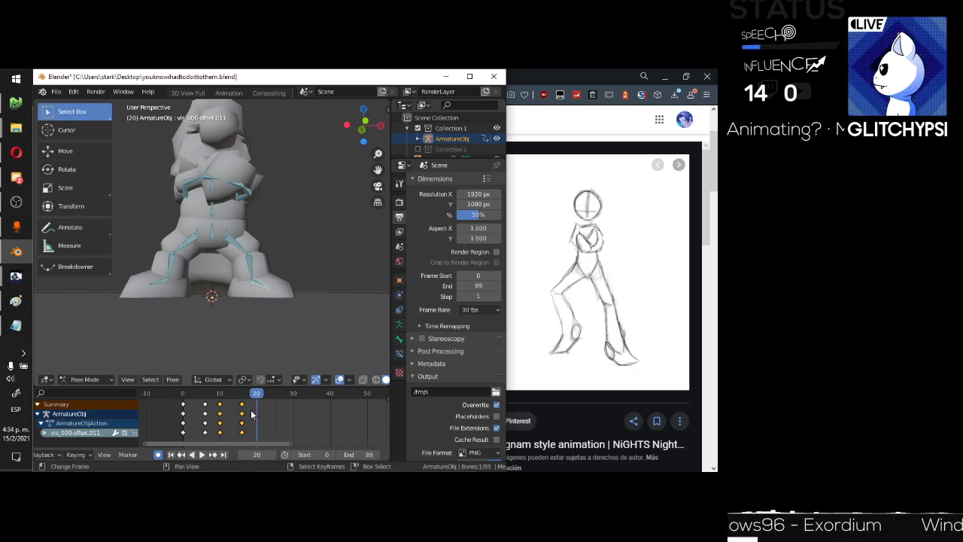
# Try to duplicate the left foot's frame 0 keyframes to frame 22 and play the result.
pyautogui.click(206, 405)
pyautogui.click(207, 404)
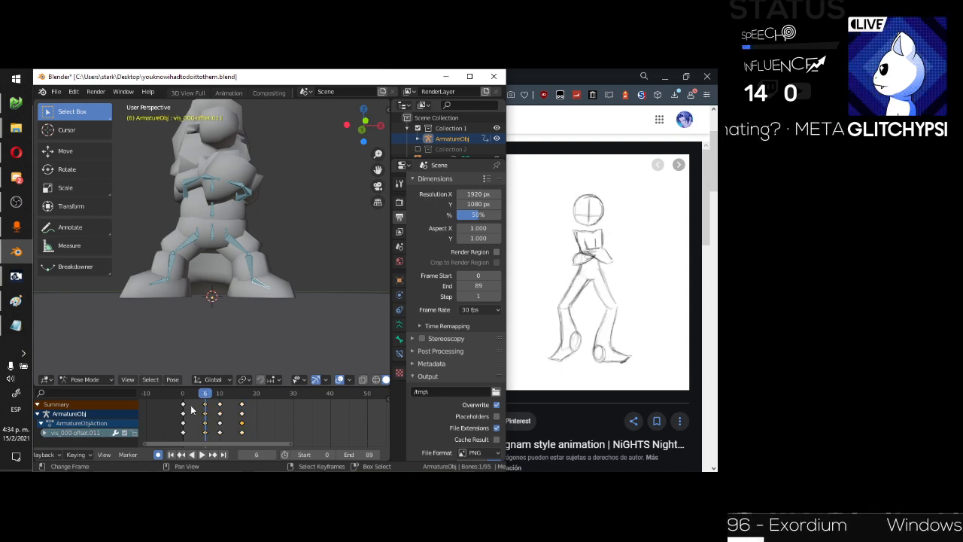
pyautogui.rightClick(184, 404)
pyautogui.click(184, 404)
pyautogui.hotkey('shift', 'd')
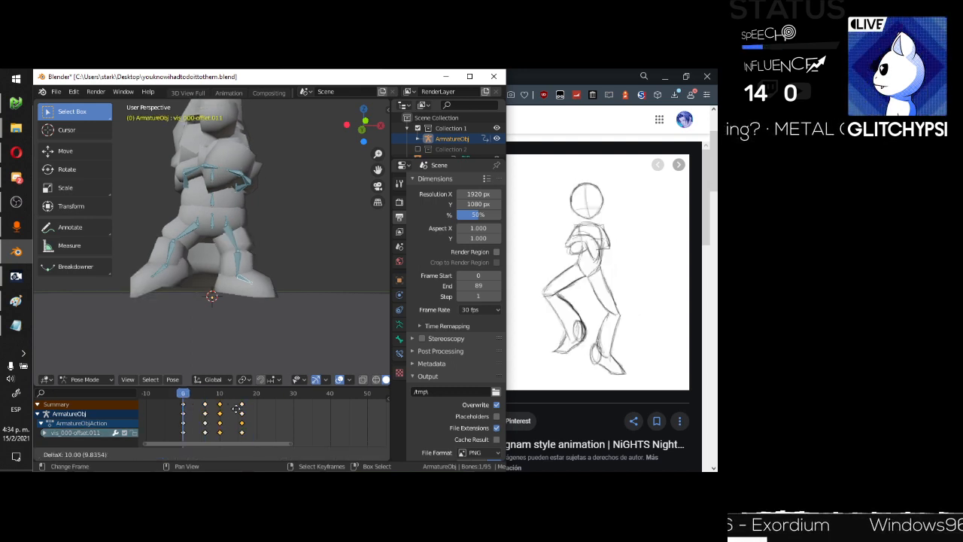
pyautogui.click(264, 410)
pyautogui.press('space')
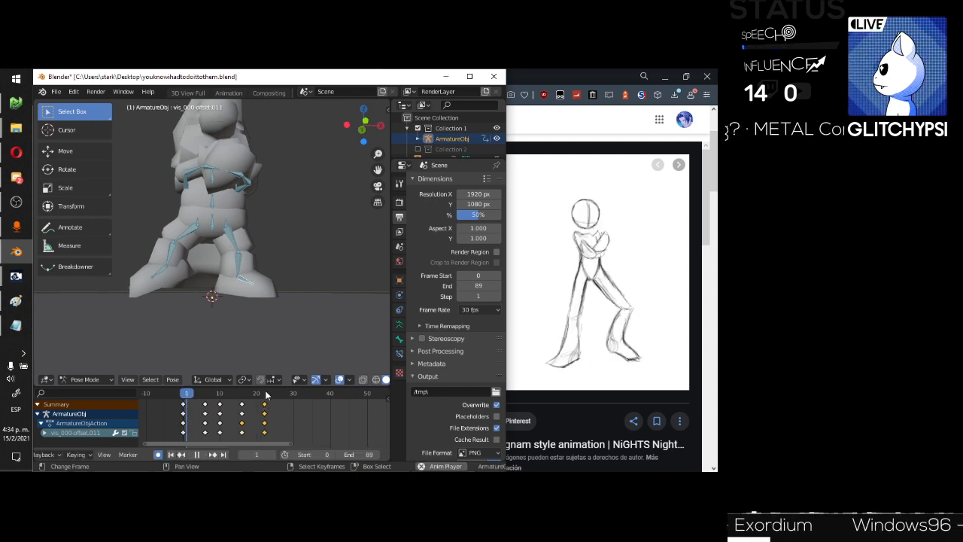
pyautogui.press('space')
pyautogui.hotkey('ctrl', 'z')
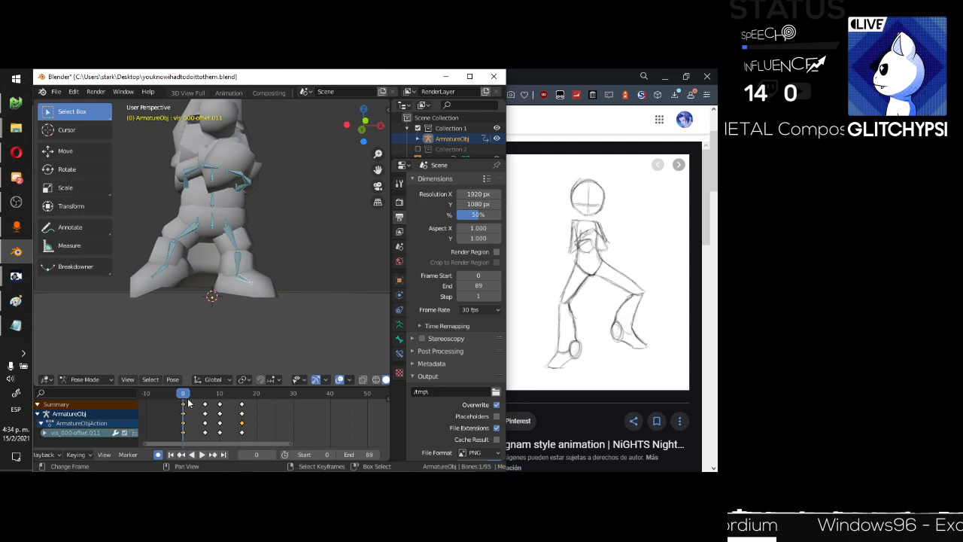
# Duplicate the left foot's frame 0 keyframes to frame 21 and scrub through the motion.
pyautogui.press('space')
pyautogui.press('space')
pyautogui.hotkey('shift', 'd')
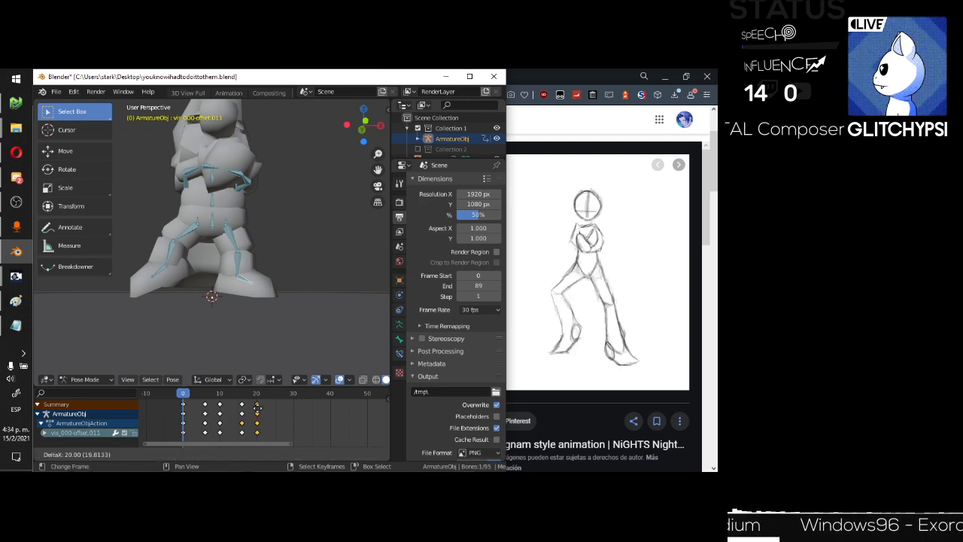
pyautogui.click(260, 407)
pyautogui.press('space')
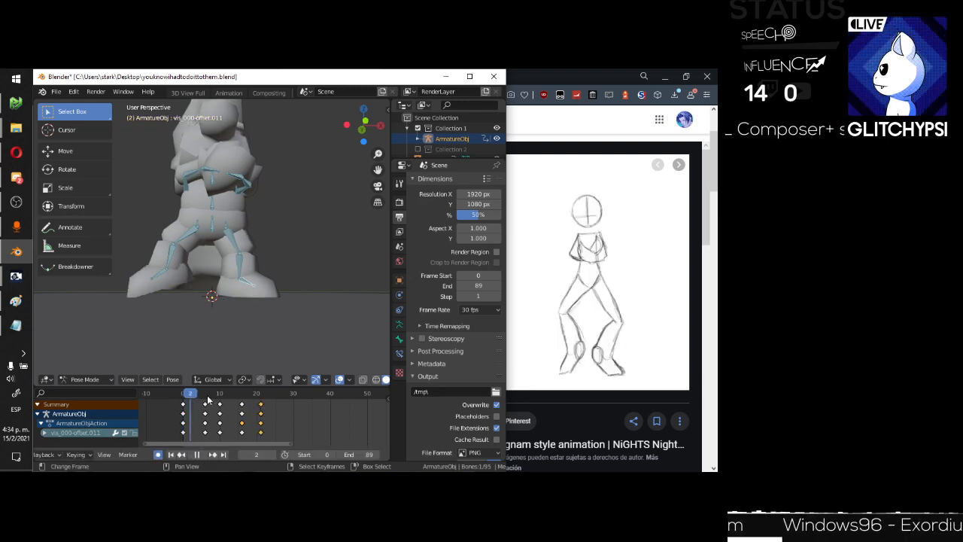
pyautogui.moveTo(236, 402); pyautogui.dragTo(260, 401)
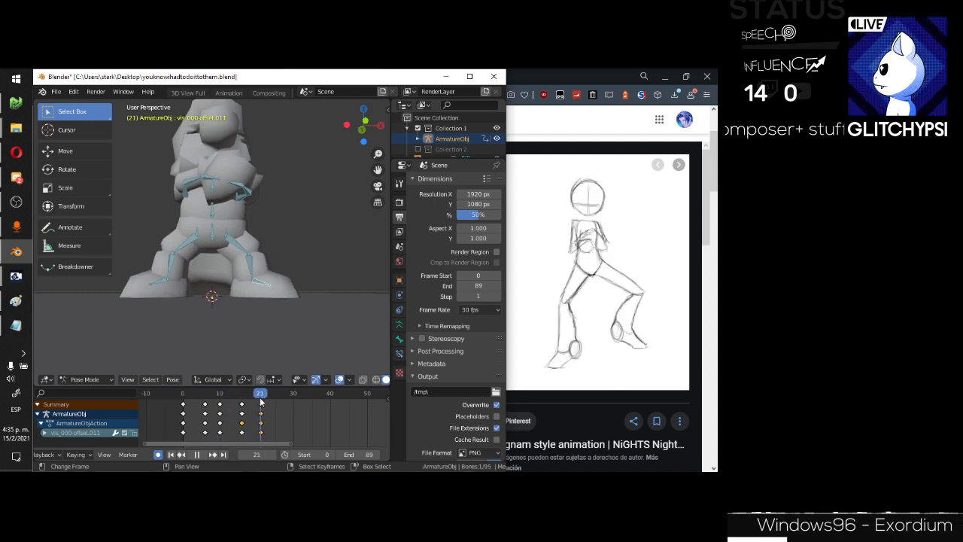
pyautogui.click(182, 394)
pyautogui.scroll(1, 188, 399)
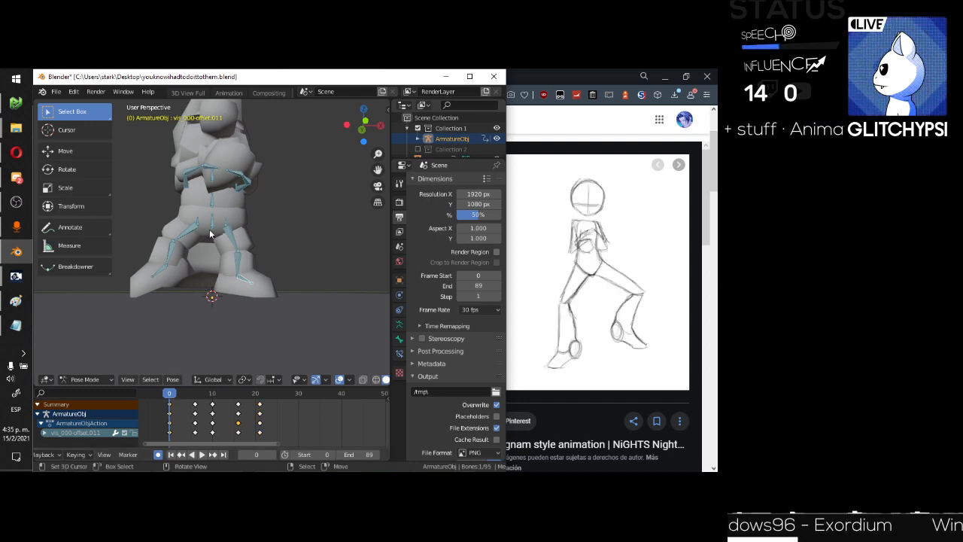
# Duplicate the frame 0 keyframes of all bones to frame 21 and scrub there to check the pose.
pyautogui.press('a')
pyautogui.click(170, 407)
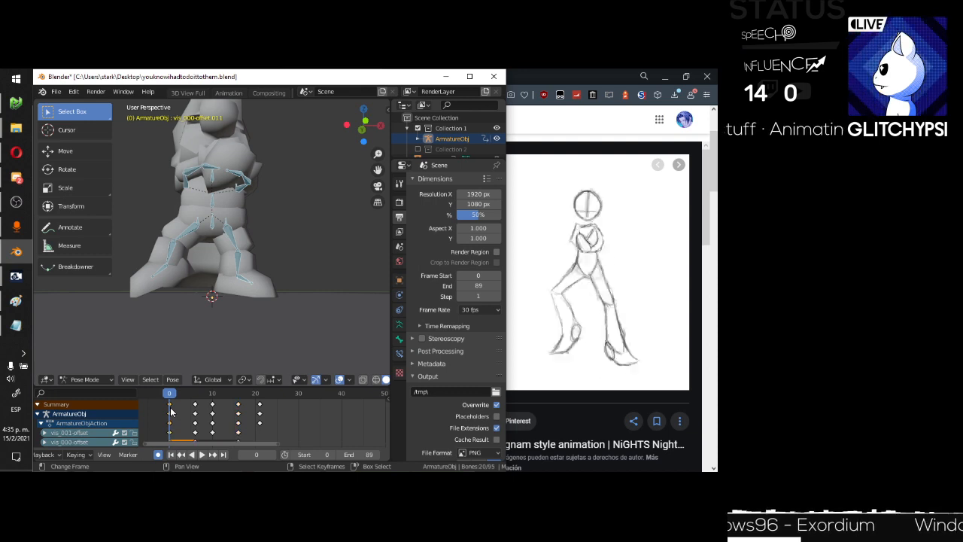
pyautogui.hotkey('shift', 'd')
pyautogui.click(260, 407)
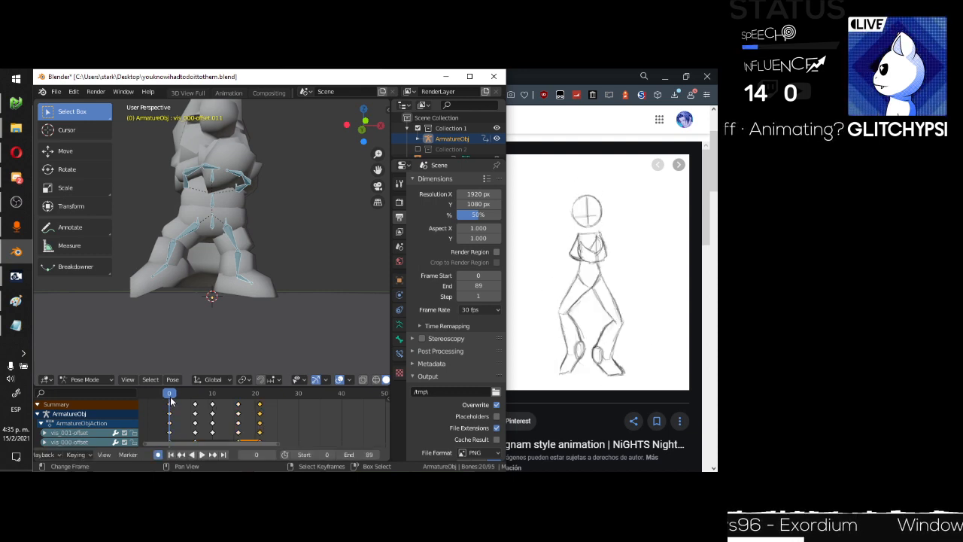
pyautogui.moveTo(171, 395); pyautogui.dragTo(262, 392)
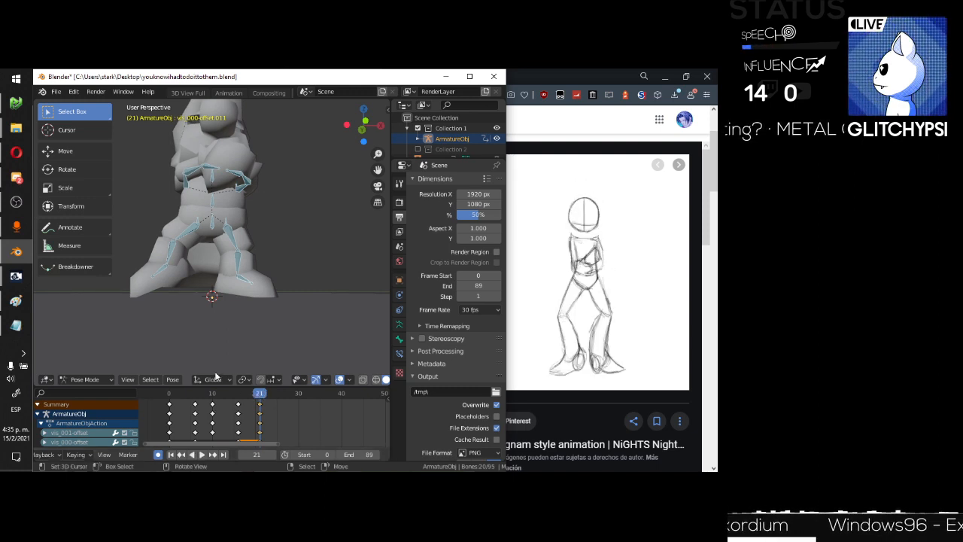
# Set the scene's end frame to 21.
pyautogui.scroll(-2, 215, 277)
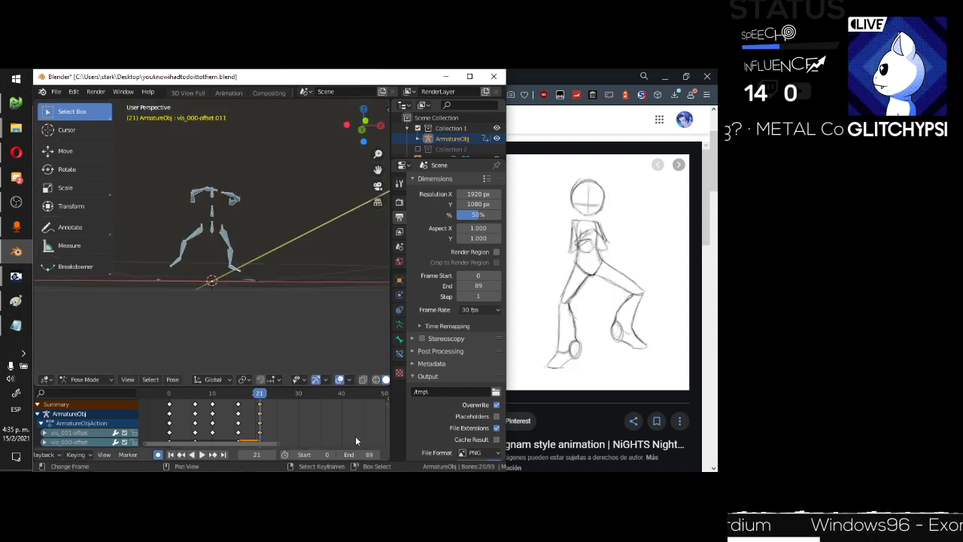
pyautogui.scroll(2, 230, 263)
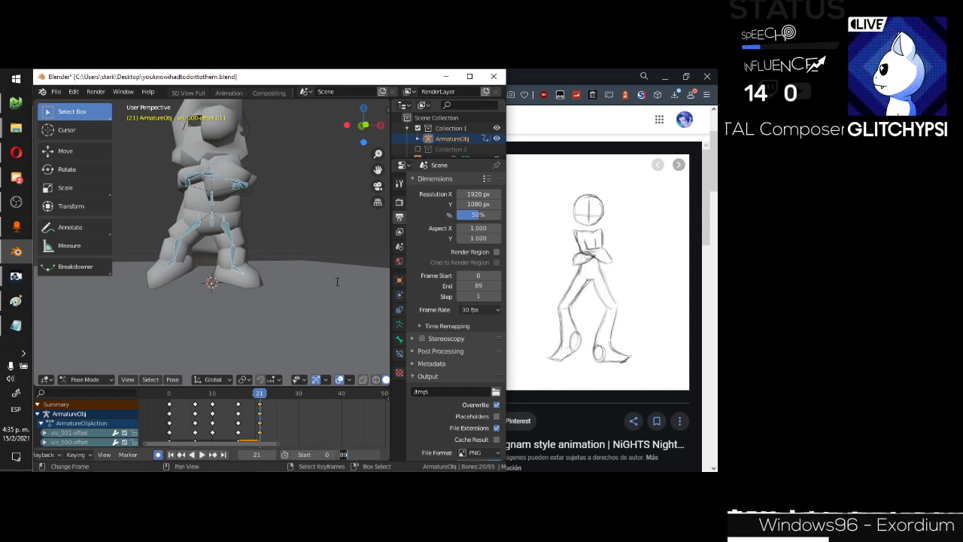
pyautogui.write('21')
pyautogui.press('Return')
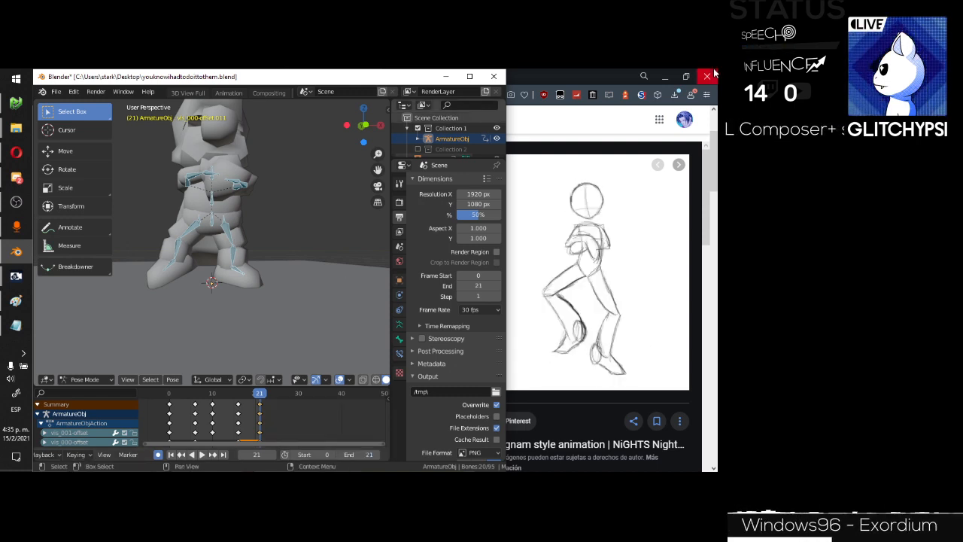
# Play the looping animation and inspect the character's frame 0 pose up close from its other side.
pyautogui.moveTo(312, 215); pyautogui.dragTo(286, 240, button='middle')
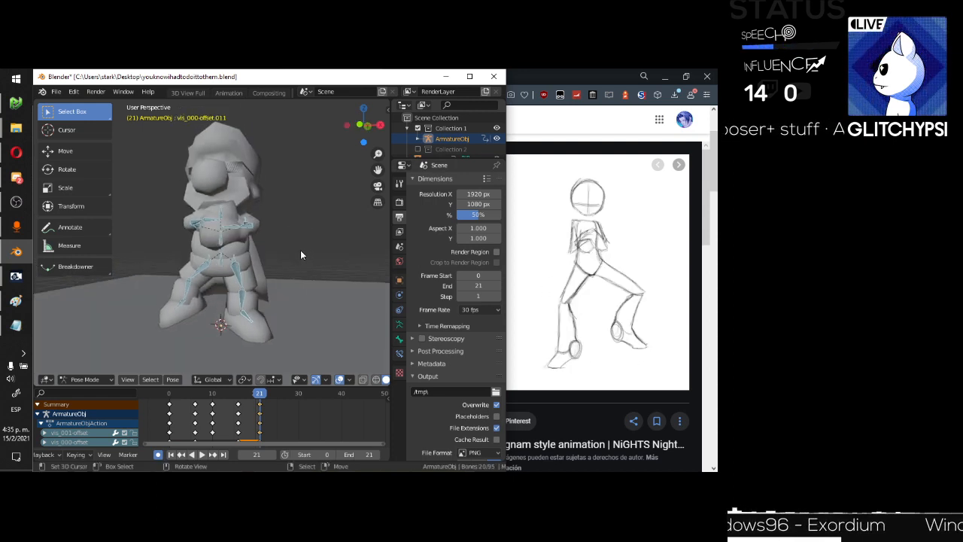
pyautogui.press('space')
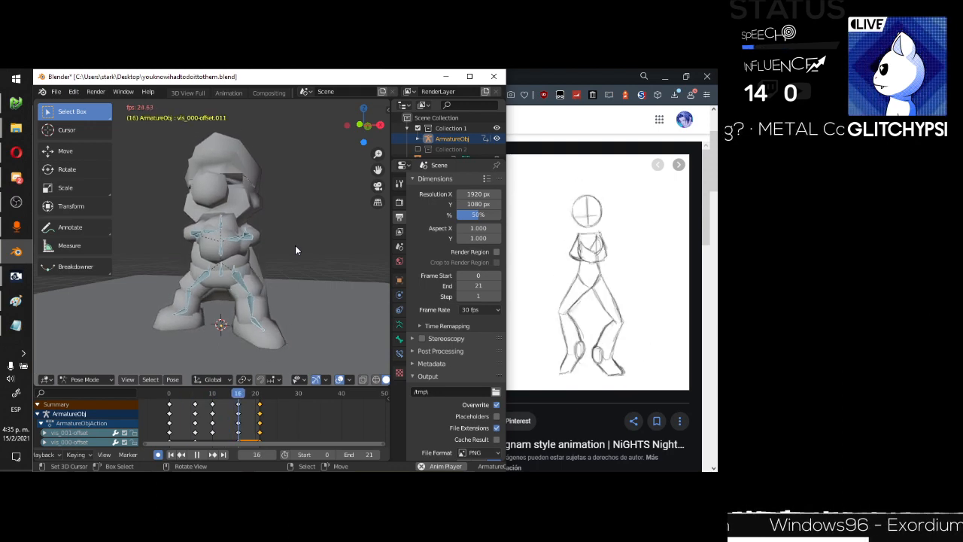
pyautogui.press('space')
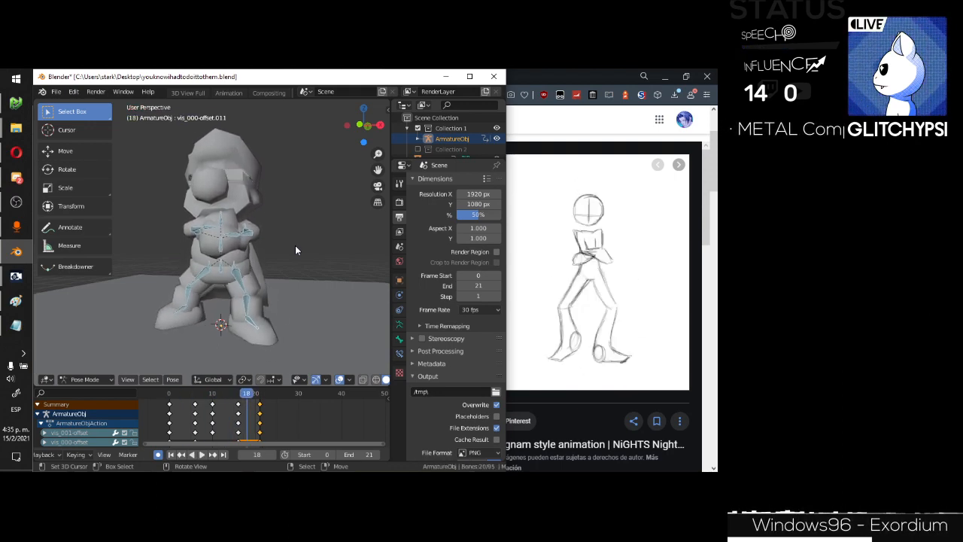
pyautogui.moveTo(245, 396); pyautogui.dragTo(169, 392)
pyautogui.moveTo(185, 344); pyautogui.dragTo(293, 273, button='middle')
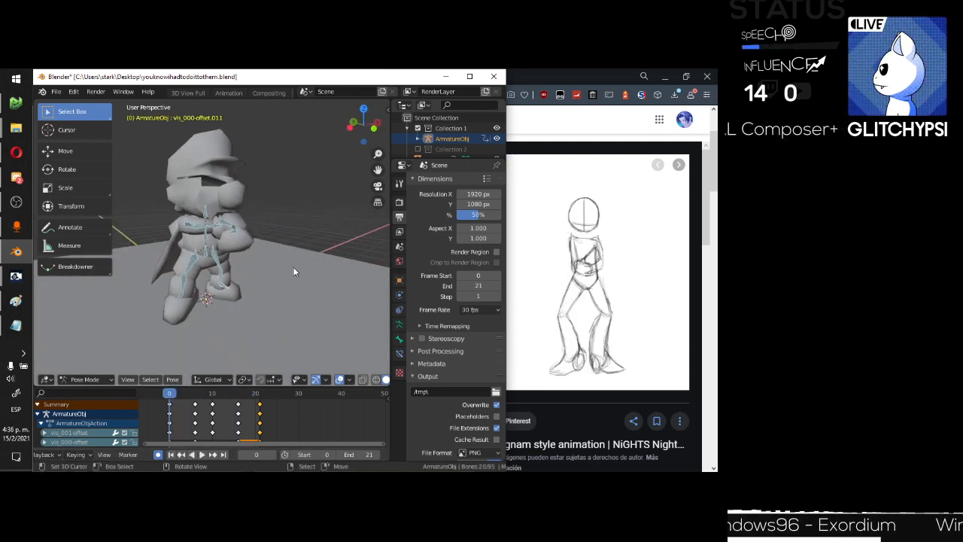
pyautogui.scroll(4, 247, 254)
pyautogui.moveTo(246, 232)
pyautogui.mouseDown(button='middle')
pyautogui.moveTo(226, 230)
pyautogui.moveTo(273, 230)
pyautogui.moveTo(245, 227)
pyautogui.mouseUp(button='middle')
pyautogui.press('space')
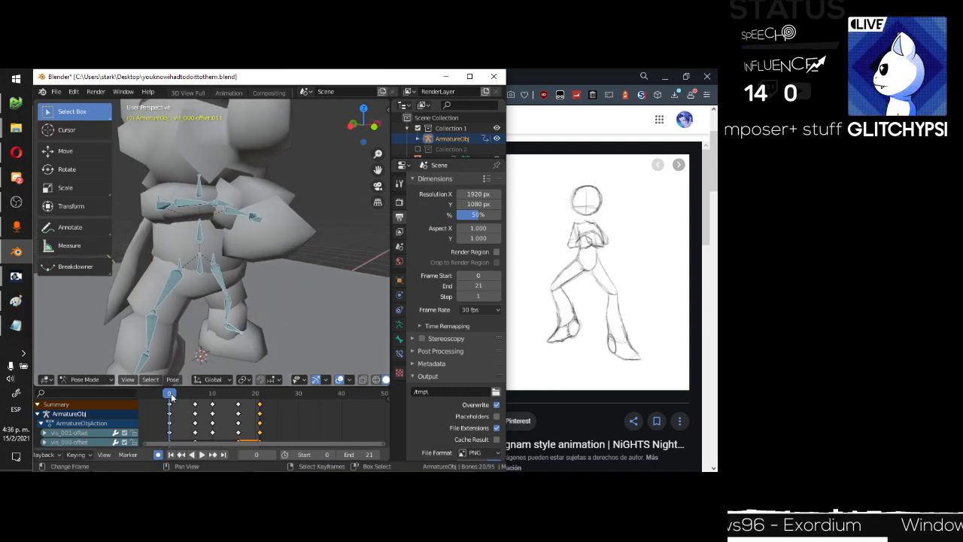
# Rotate the character's right upper arm bone about the global X axis at frame 6.
pyautogui.press('space')
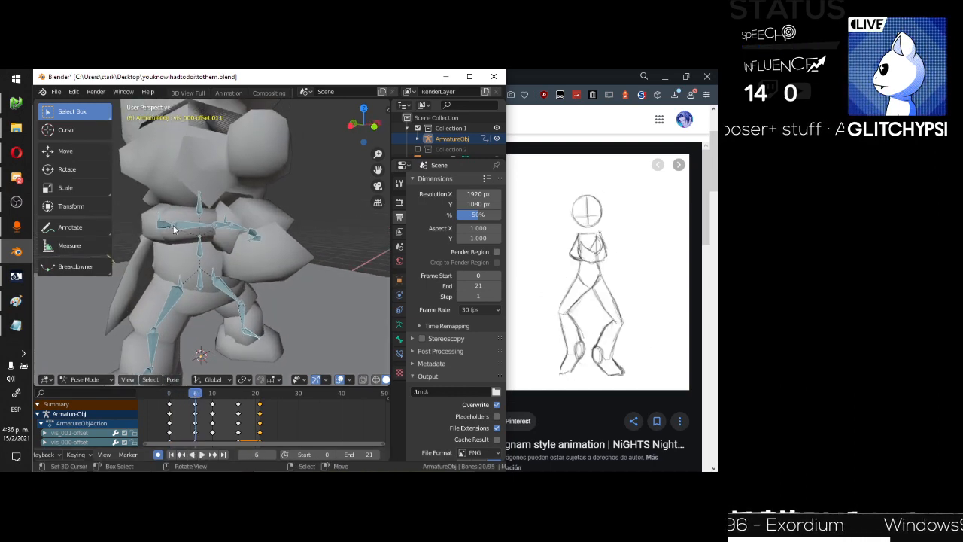
pyautogui.click(173, 225)
pyautogui.scroll(3, 271, 237)
pyautogui.press('r')
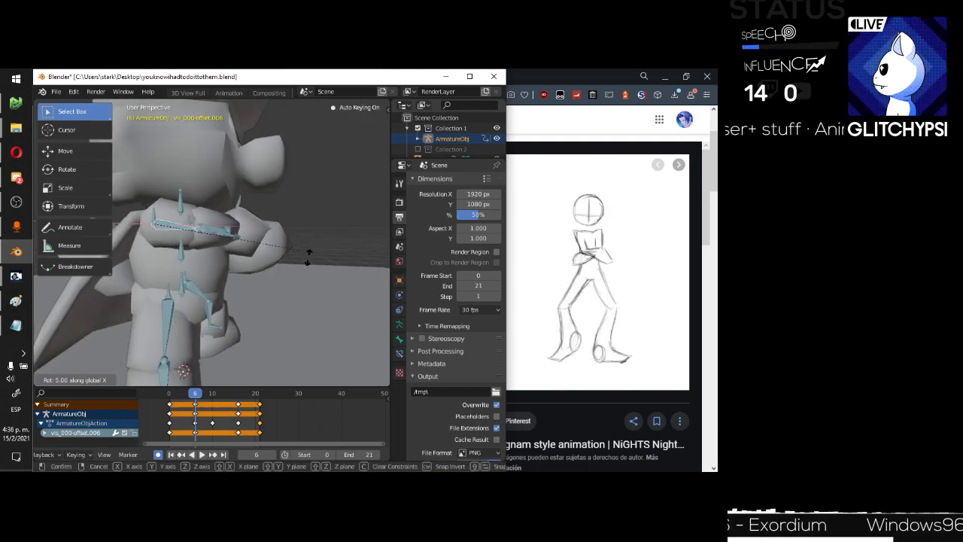
pyautogui.click(303, 292)
pyautogui.moveTo(303, 292); pyautogui.dragTo(262, 279, button='middle')
pyautogui.press('r')
pyautogui.press('x')
pyautogui.click(280, 226)
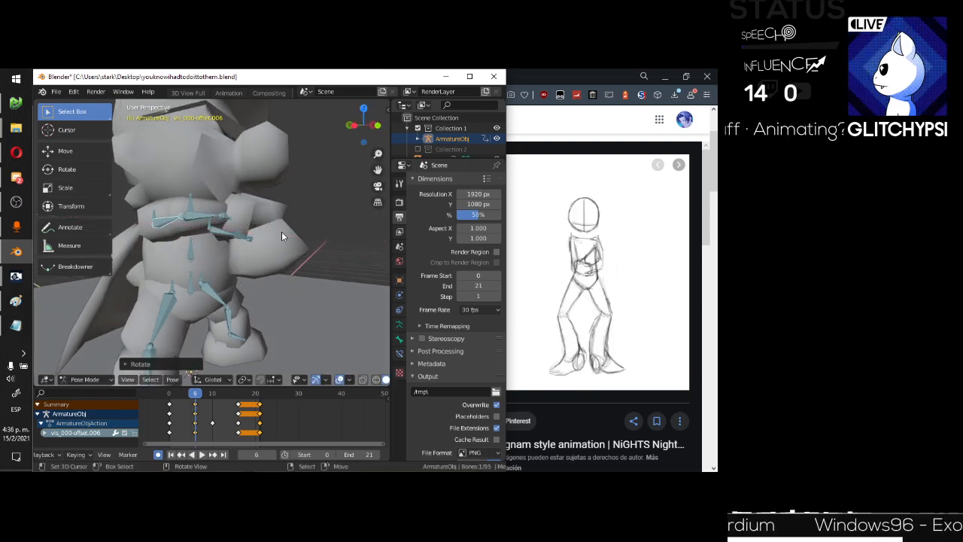
# Rotate the left upper arm bone about -35° around the global X axis at frame 6.
pyautogui.moveTo(281, 231); pyautogui.dragTo(221, 215, button='middle')
pyautogui.click(255, 212)
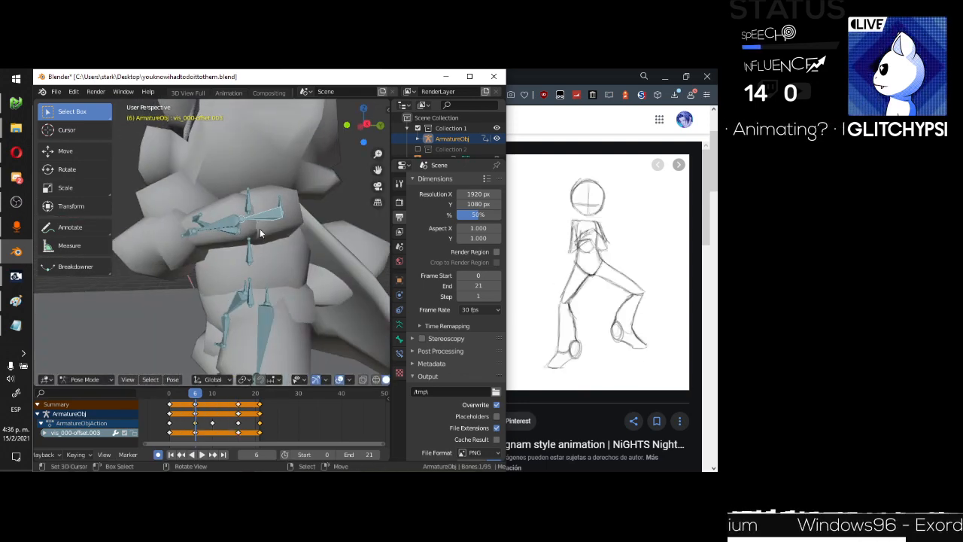
pyautogui.press('r')
pyautogui.press('x')
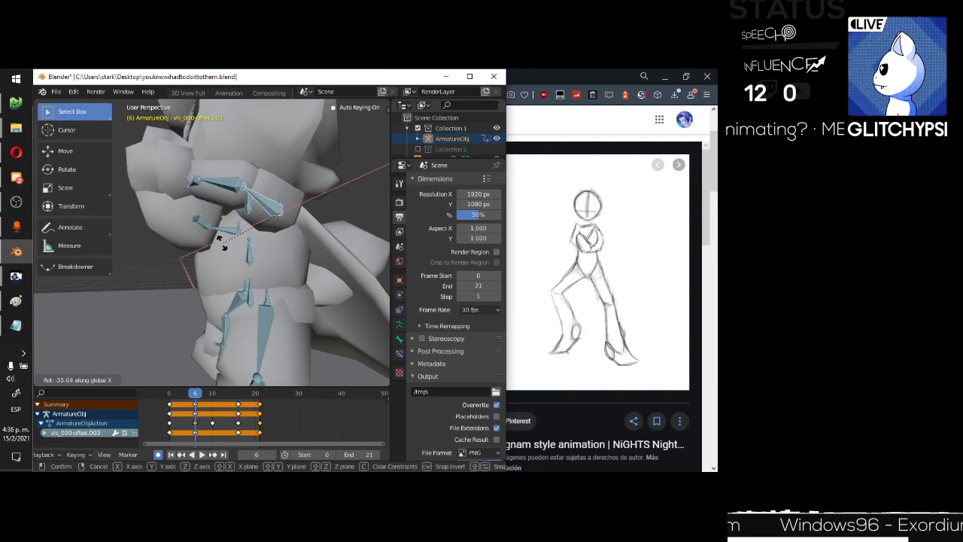
pyautogui.click(221, 241)
pyautogui.moveTo(221, 242)
pyautogui.mouseDown(button='middle')
pyautogui.moveTo(245, 251)
pyautogui.moveTo(250, 267)
pyautogui.moveTo(245, 253)
pyautogui.moveTo(261, 249)
pyautogui.moveTo(236, 242)
pyautogui.moveTo(280, 242)
pyautogui.moveTo(225, 244)
pyautogui.moveTo(213, 234)
pyautogui.mouseUp(button='middle')
pyautogui.scroll(-4, 230, 243)
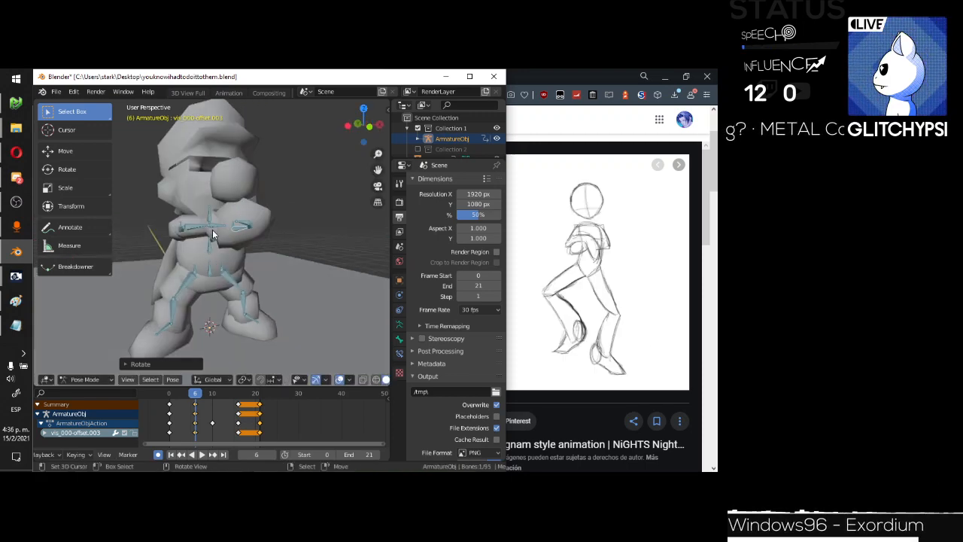
# Fine-tune the right upper arm's global X rotation at frame 6 by about 6° and scrub the timeline to check the motion.
pyautogui.press('r')
pyautogui.press('x')
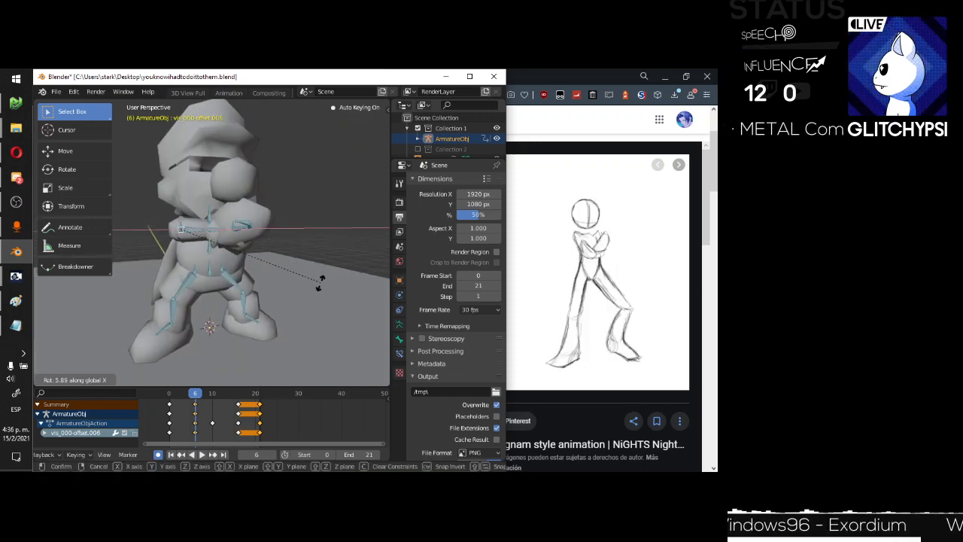
pyautogui.click(319, 291)
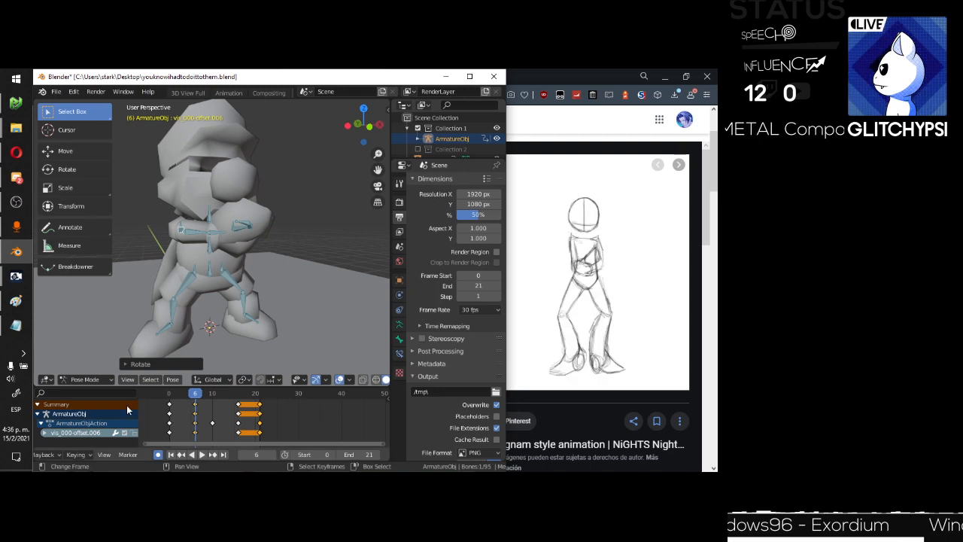
pyautogui.press('space')
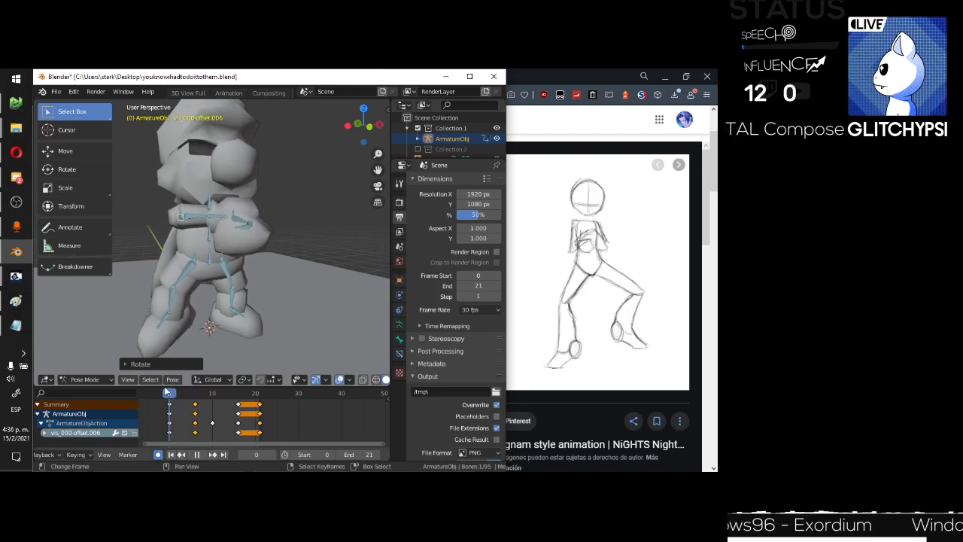
pyautogui.press('space')
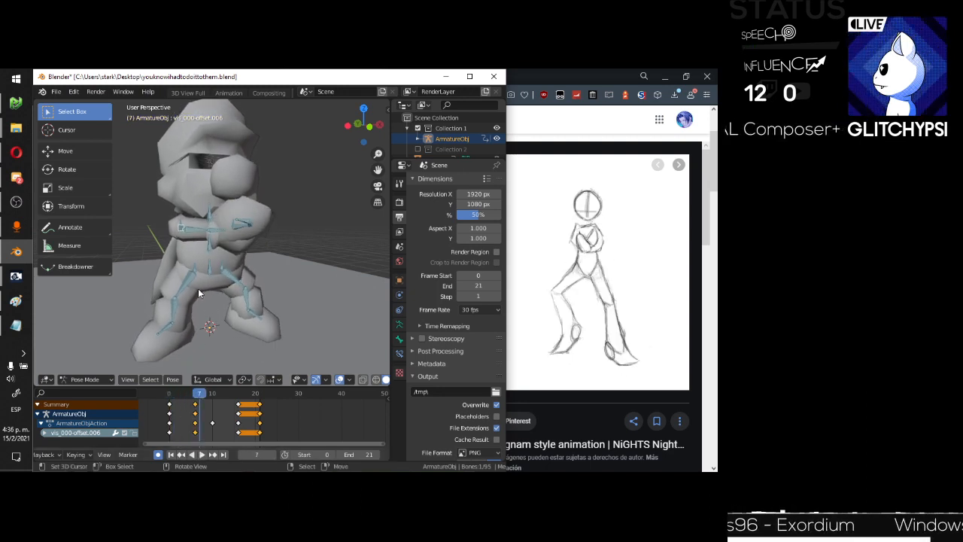
# Rotate the right upper arm further around the global X axis at frame 7 and inspect the pose from the other side.
pyautogui.moveTo(198, 288); pyautogui.dragTo(210, 247, button='middle')
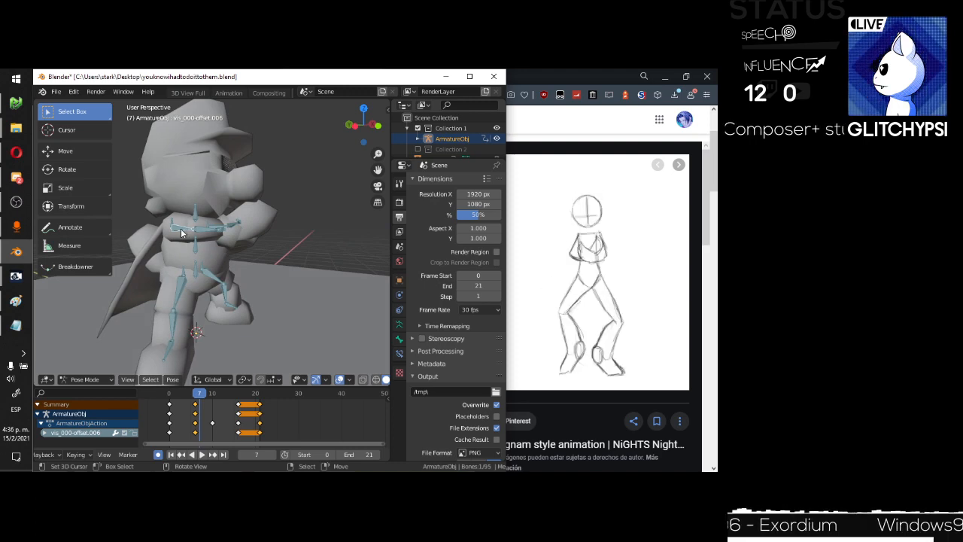
pyautogui.press('r')
pyautogui.press('x')
pyautogui.click(305, 240)
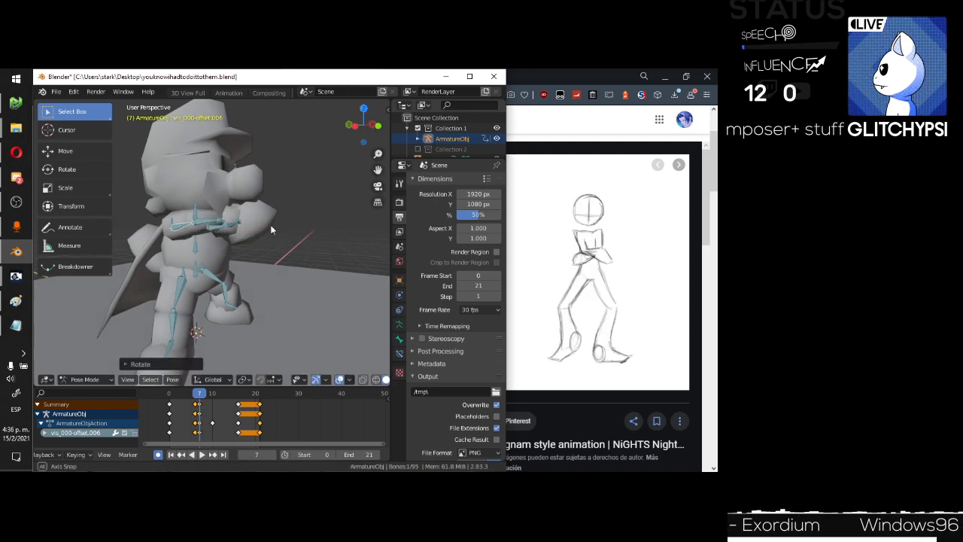
pyautogui.moveTo(271, 227); pyautogui.dragTo(184, 290, button='middle')
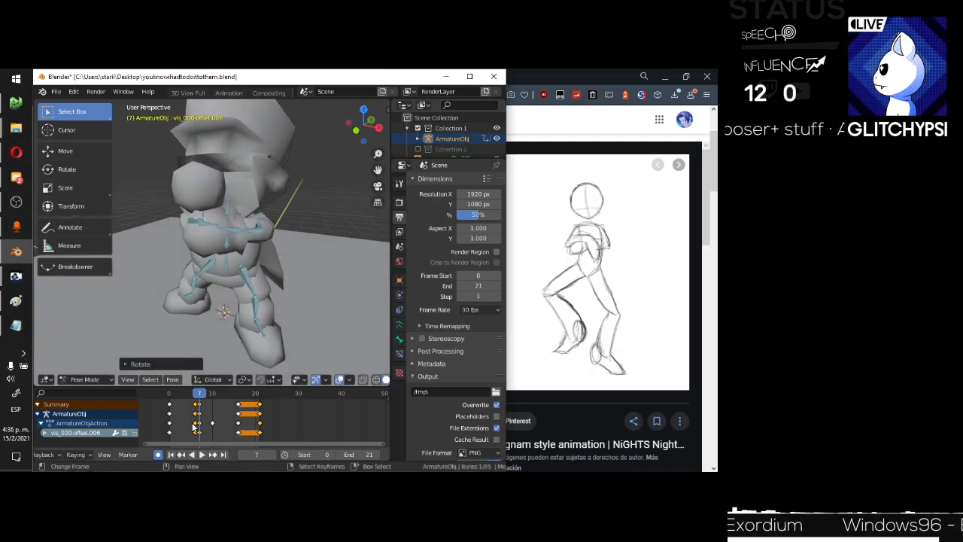
# Move the right upper arm's frame 7 keyframe onto frame 6 and scrub through to frame 10.
pyautogui.scroll(2, 191, 422)
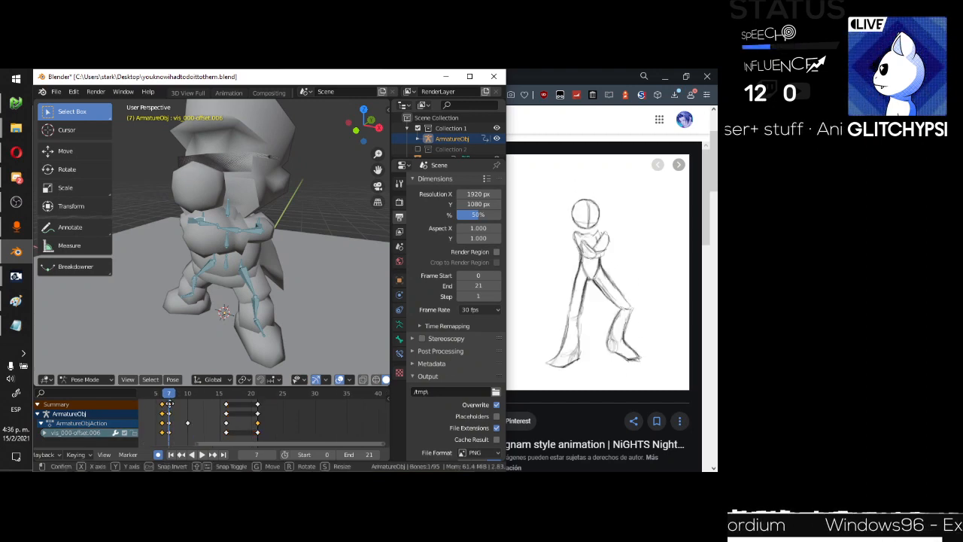
pyautogui.keyDown('ctrl'); pyautogui.click(170, 407); pyautogui.keyUp('ctrl')
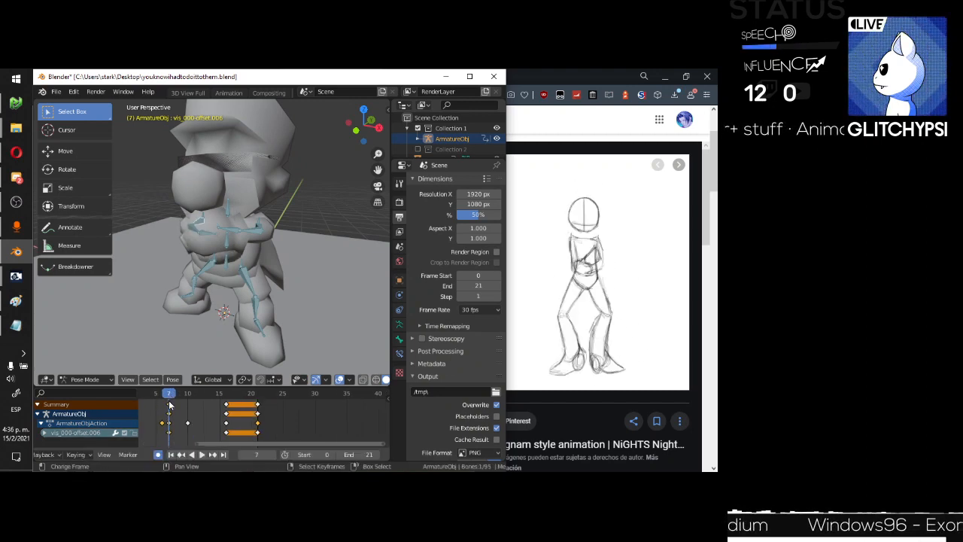
pyautogui.press('space')
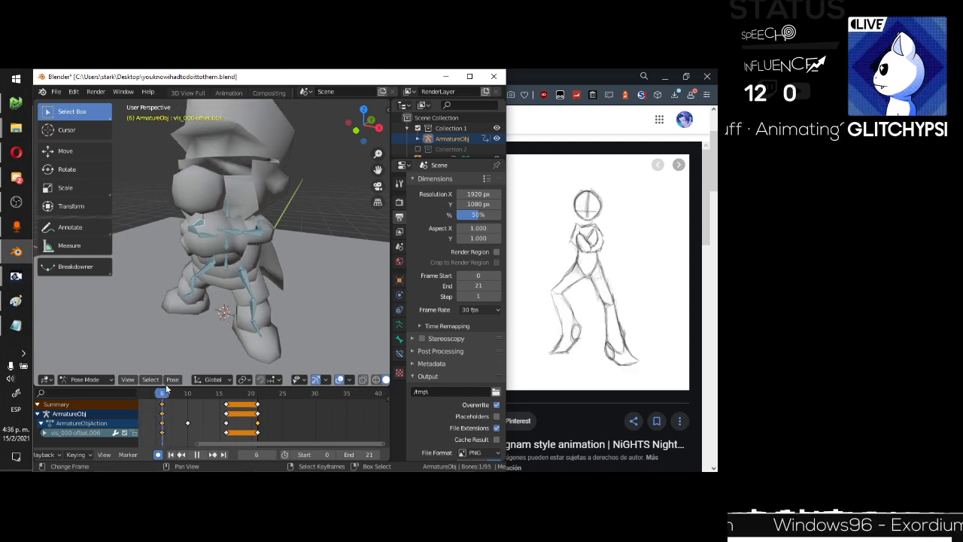
pyautogui.press('space')
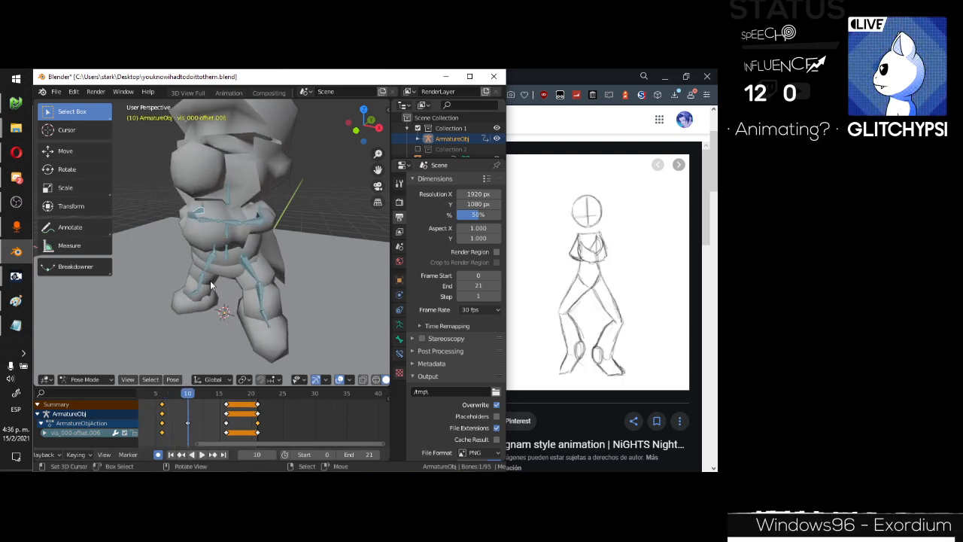
# Rotate the left upper arm about 21° around the global X axis at frame 10.
pyautogui.moveTo(211, 284); pyautogui.dragTo(273, 229, button='middle')
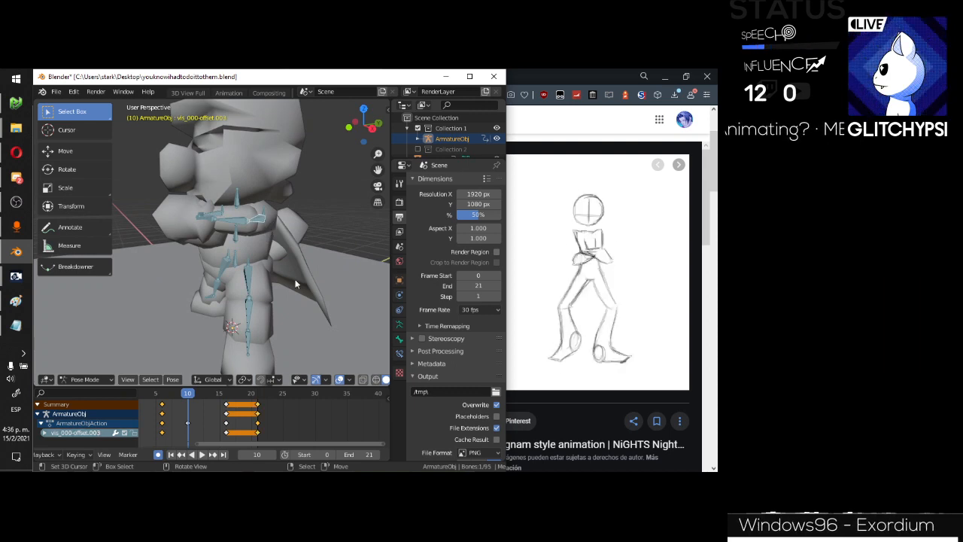
pyautogui.press('r')
pyautogui.press('x')
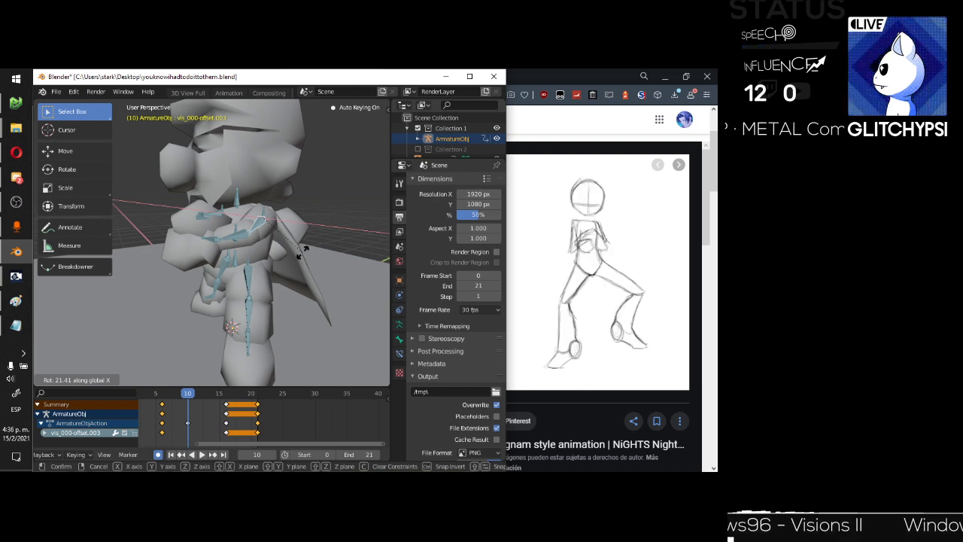
pyautogui.click(304, 252)
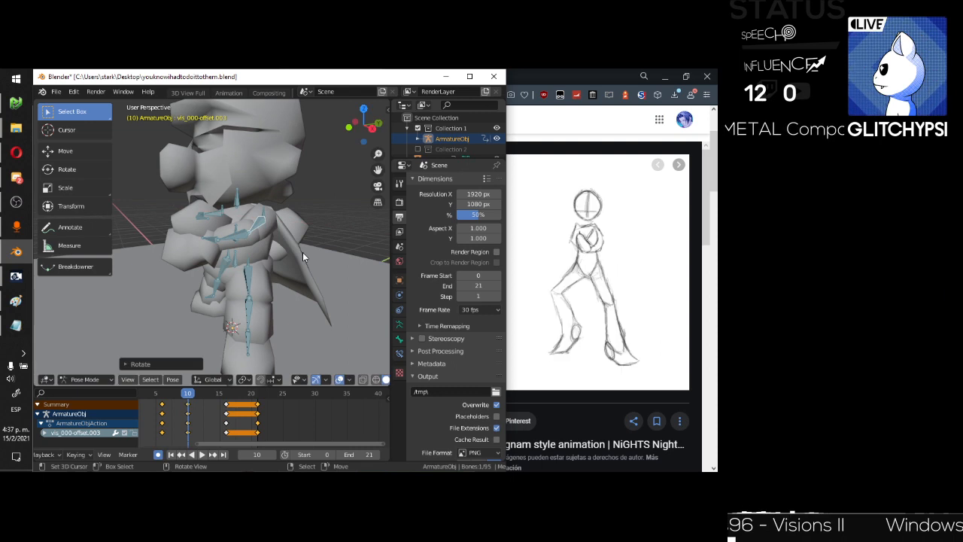
pyautogui.moveTo(216, 253); pyautogui.dragTo(254, 272, button='middle')
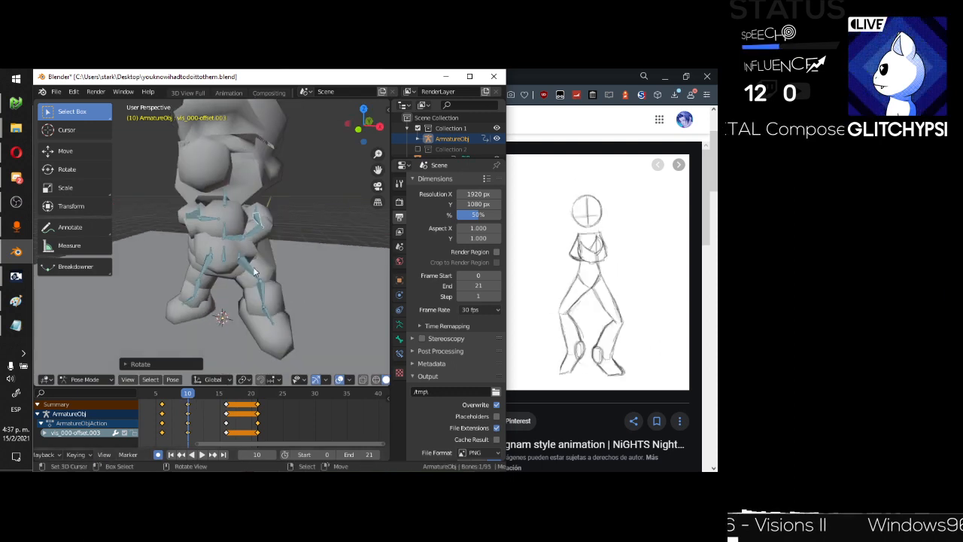
# Return to frame 6 and rotate the left upper arm about 43° around the global X axis.
pyautogui.moveTo(185, 394); pyautogui.dragTo(163, 384)
pyautogui.moveTo(205, 263); pyautogui.dragTo(180, 244, button='middle')
pyautogui.press('r')
pyautogui.press('x')
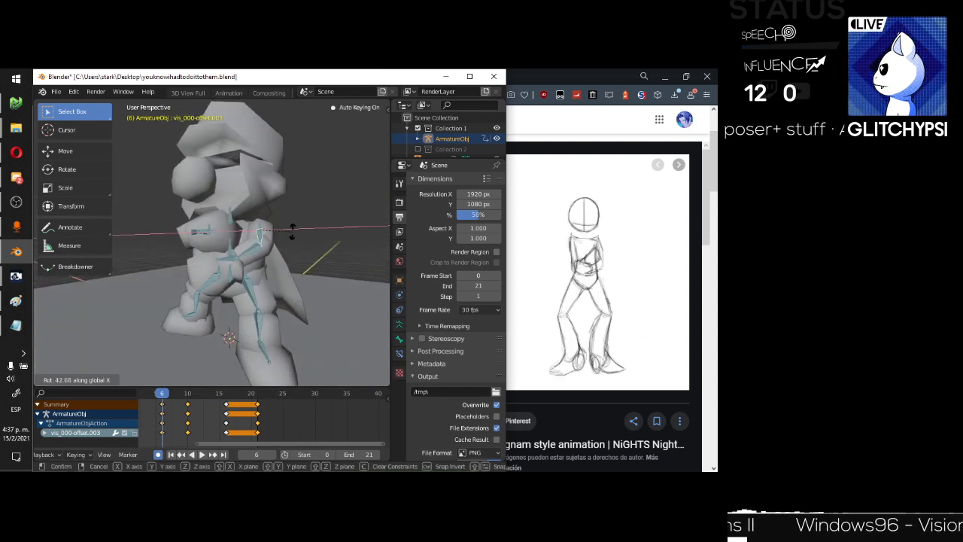
pyautogui.click(293, 235)
# Rotate the right upper arm about 15° around the global X axis at frame 6.
pyautogui.moveTo(293, 236); pyautogui.dragTo(248, 271, button='middle')
pyautogui.click(182, 227)
pyautogui.press('r')
pyautogui.press('x')
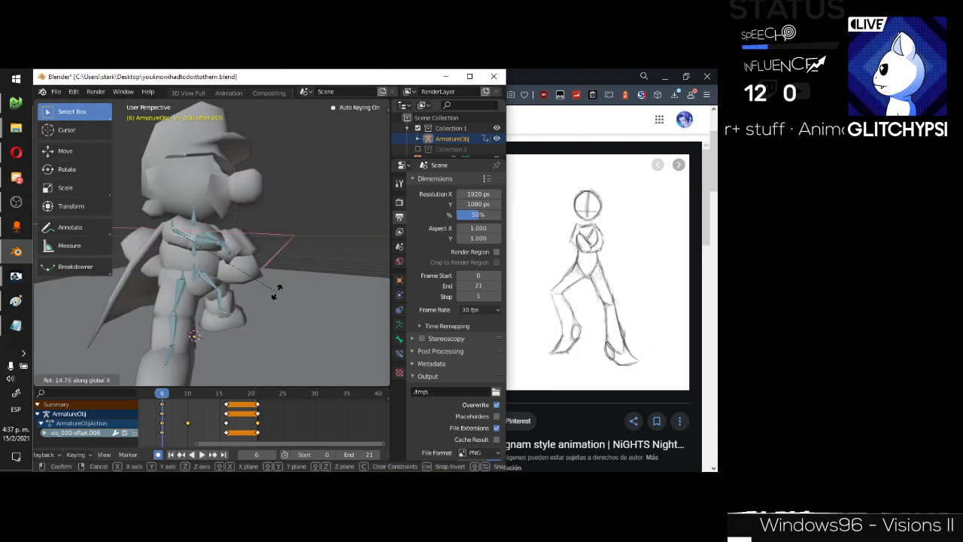
pyautogui.click(277, 294)
pyautogui.moveTo(198, 417); pyautogui.dragTo(240, 419, button='middle')
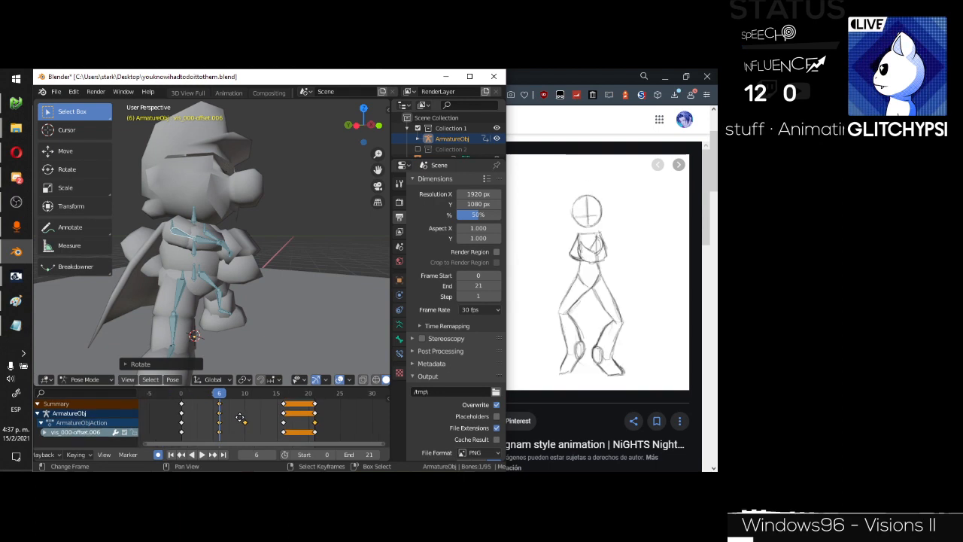
# Go to frame 10 and rotate the right upper arm about -18° around the global X axis.
pyautogui.moveTo(228, 395); pyautogui.dragTo(246, 394)
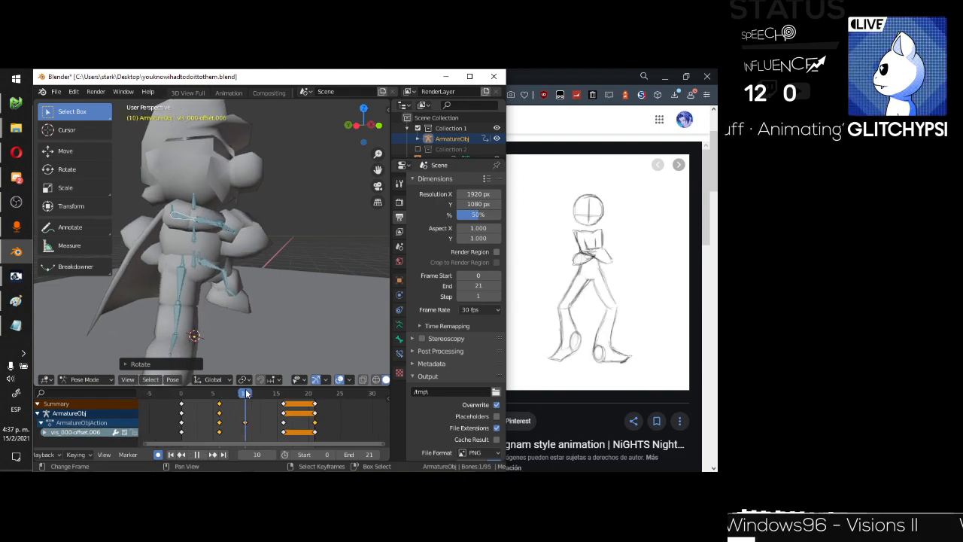
pyautogui.moveTo(260, 260); pyautogui.dragTo(226, 254, button='middle')
pyautogui.press('r')
pyautogui.press('x')
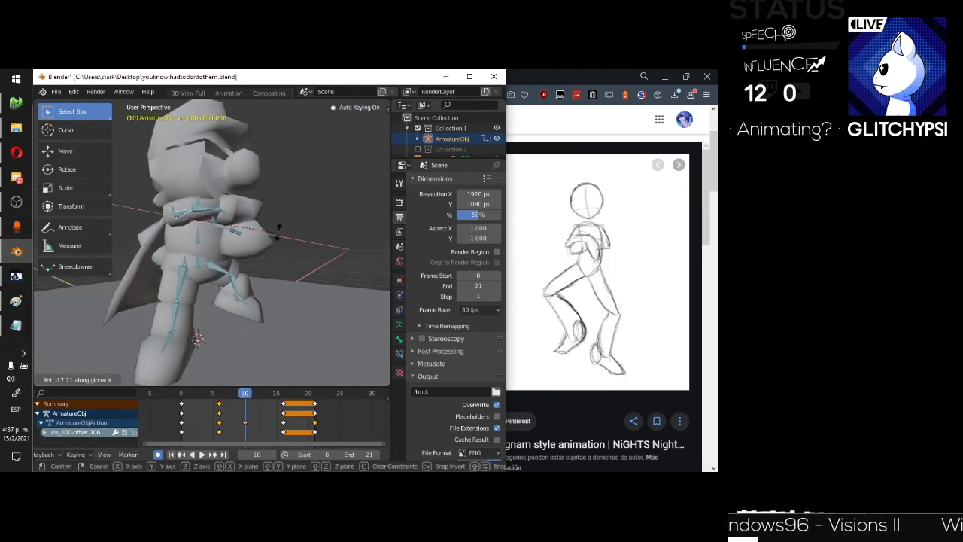
pyautogui.click(278, 228)
# Rotate the left upper arm about -14° around global X at frame 10, and scrub through the motion to frame 16.
pyautogui.moveTo(278, 228); pyautogui.dragTo(255, 233, button='middle')
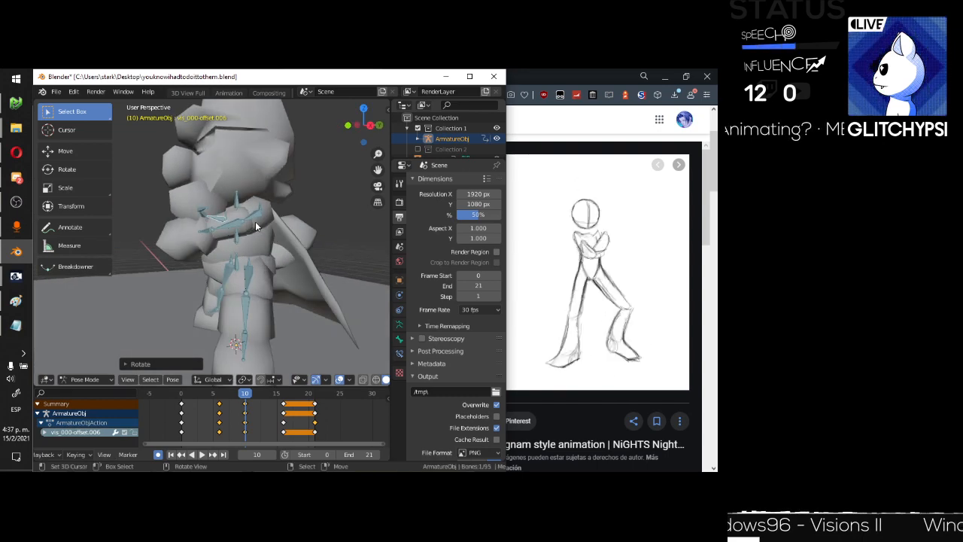
pyautogui.click(254, 221)
pyautogui.click(252, 217)
pyautogui.press('r')
pyautogui.press('x')
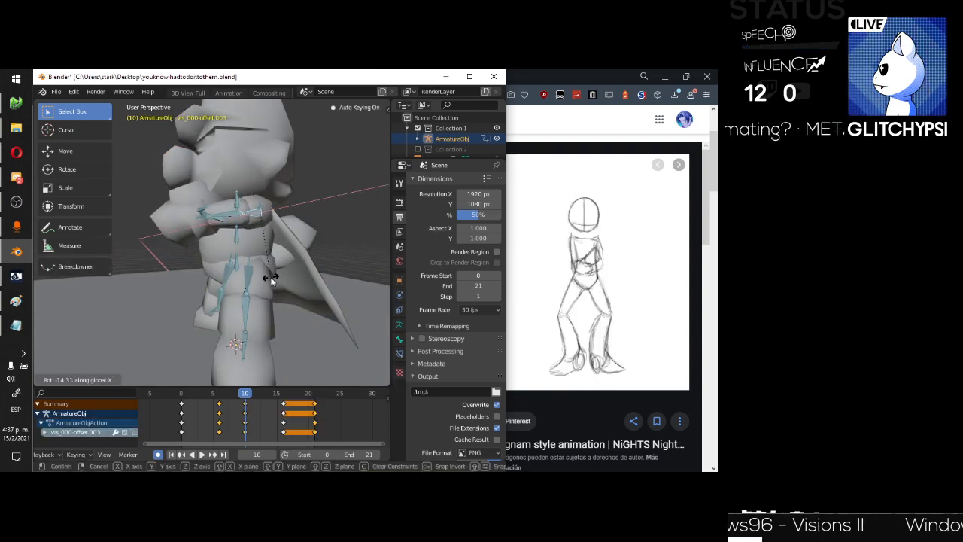
pyautogui.click(272, 279)
pyautogui.press('space')
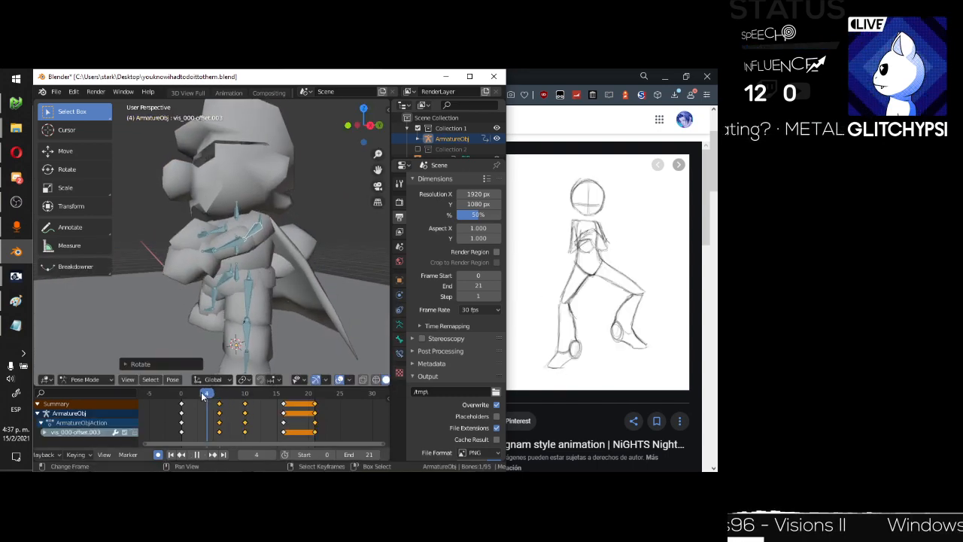
pyautogui.moveTo(202, 396); pyautogui.dragTo(283, 392)
pyautogui.press('space')
# Duplicate the frame 6 keyframes of both upper arms to frame 10 and scrub there to check the pose.
pyautogui.click(219, 404)
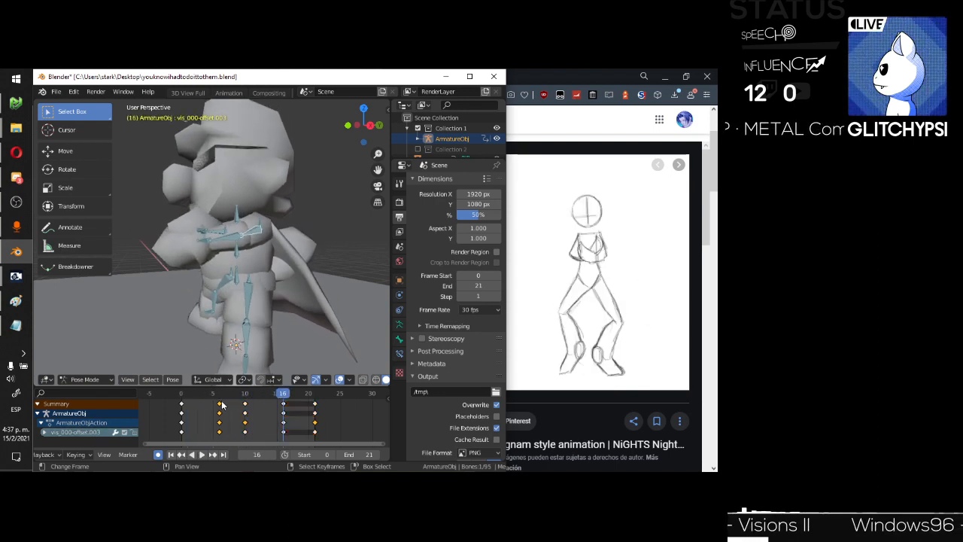
pyautogui.press('a')
pyautogui.moveTo(218, 276)
pyautogui.mouseDown(button='middle')
pyautogui.moveTo(263, 275)
pyautogui.moveTo(220, 276)
pyautogui.mouseUp(button='middle')
pyautogui.click(192, 238)
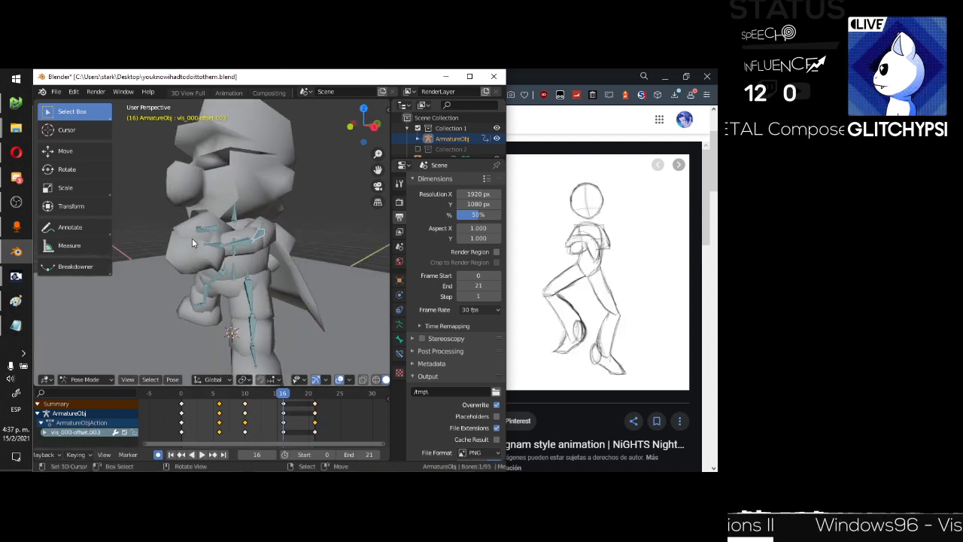
pyautogui.moveTo(192, 237); pyautogui.dragTo(226, 324, button='middle')
pyautogui.keyDown('shift'); pyautogui.click(184, 231); pyautogui.keyUp('shift')
pyautogui.click(221, 405)
pyautogui.hotkey('shift', 'd')
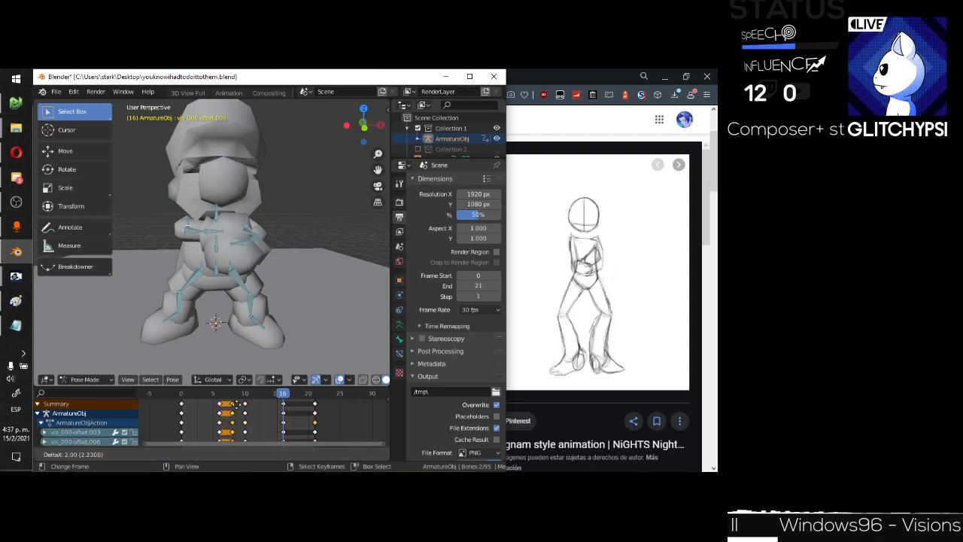
pyautogui.click(243, 405)
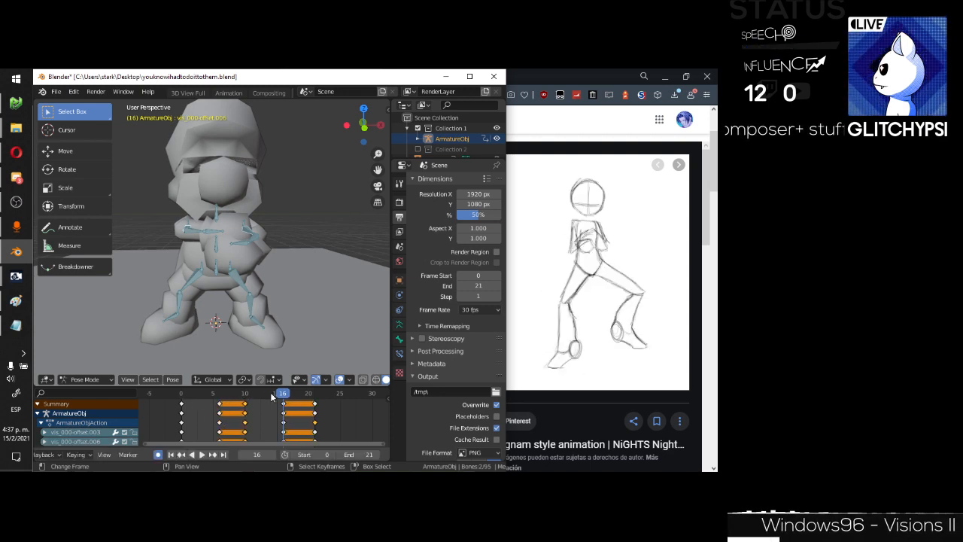
pyautogui.moveTo(273, 395); pyautogui.dragTo(231, 394)
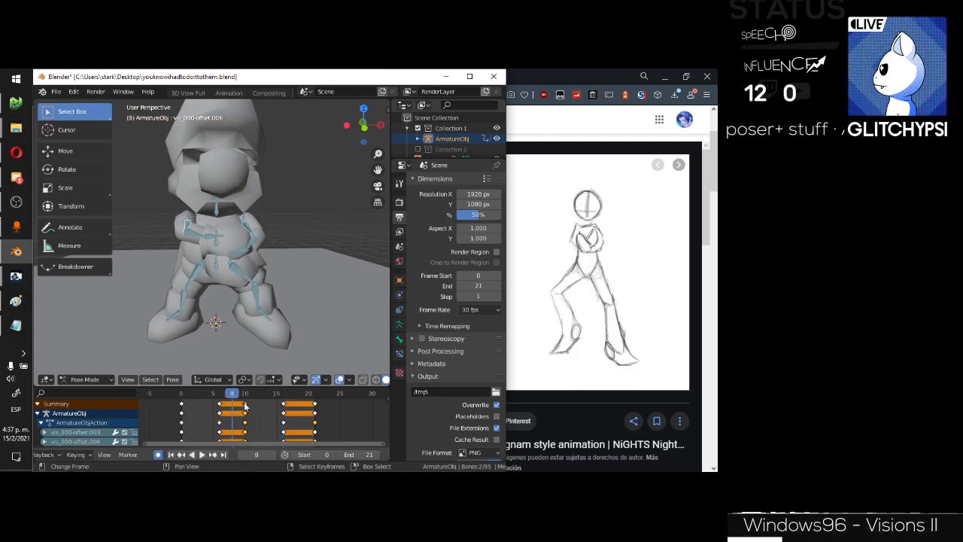
pyautogui.click(245, 407)
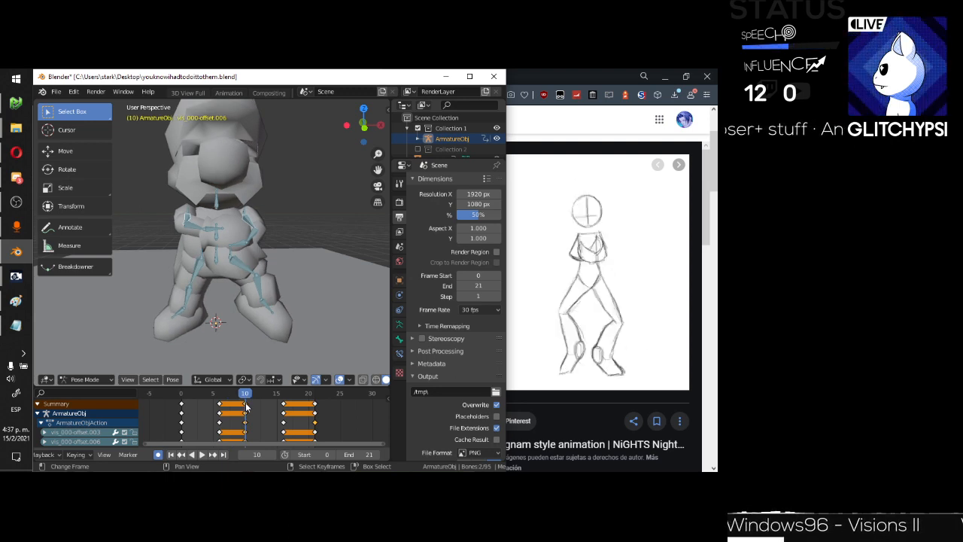
# Try duplicating the upper arms' keyframes onto frame 0 and preview the resulting arm motion.
pyautogui.hotkey('shift', 'd')
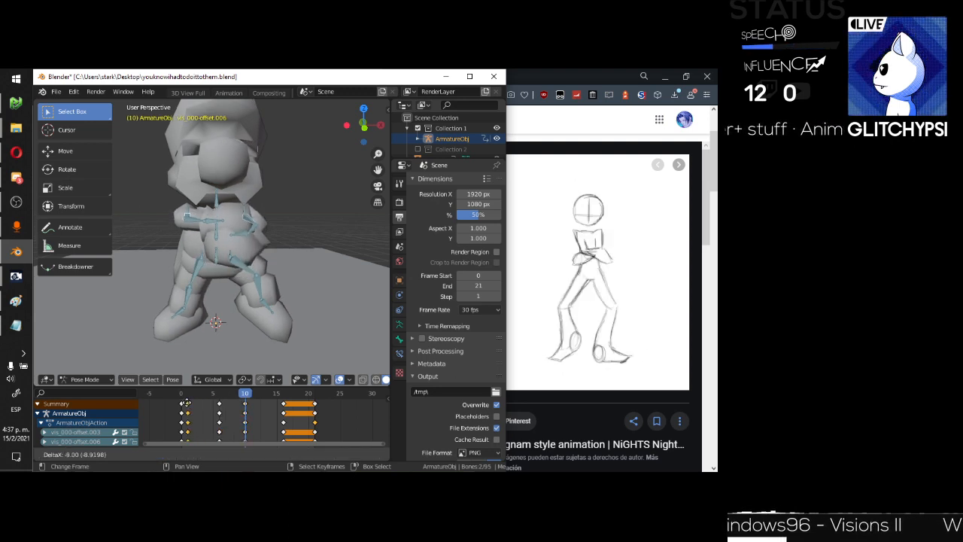
pyautogui.click(183, 405)
pyautogui.hotkey('shift', 'd')
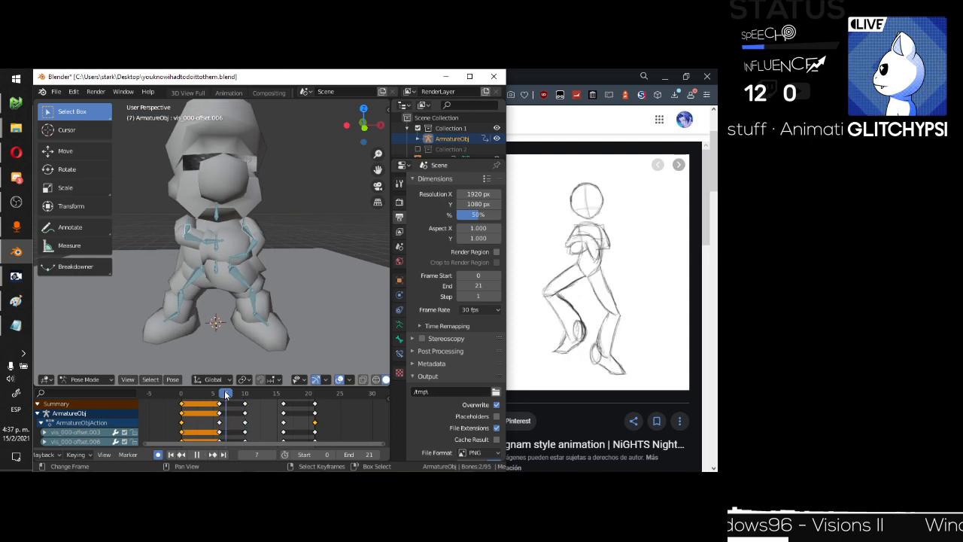
pyautogui.click(218, 407)
pyautogui.press('space')
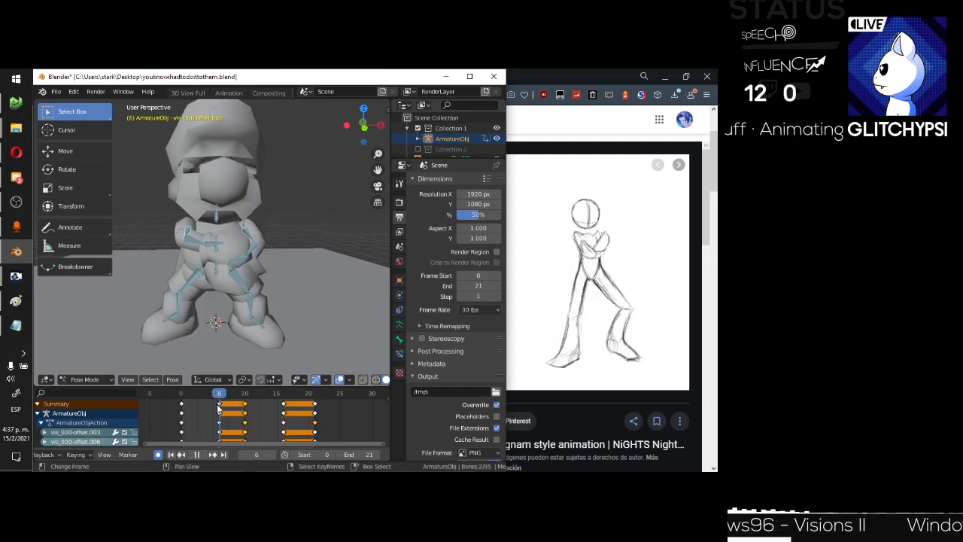
pyautogui.press('space')
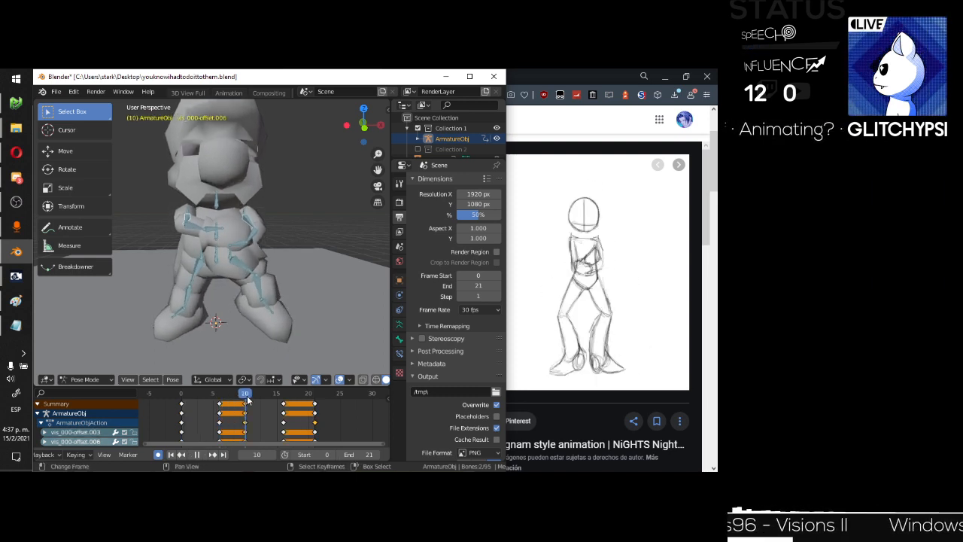
# Undo the recent upper-arm keyframe duplications, including the copy placed on frame 10.
pyautogui.hotkey('ctrl', 'z')
pyautogui.hotkey('ctrl', 'z')
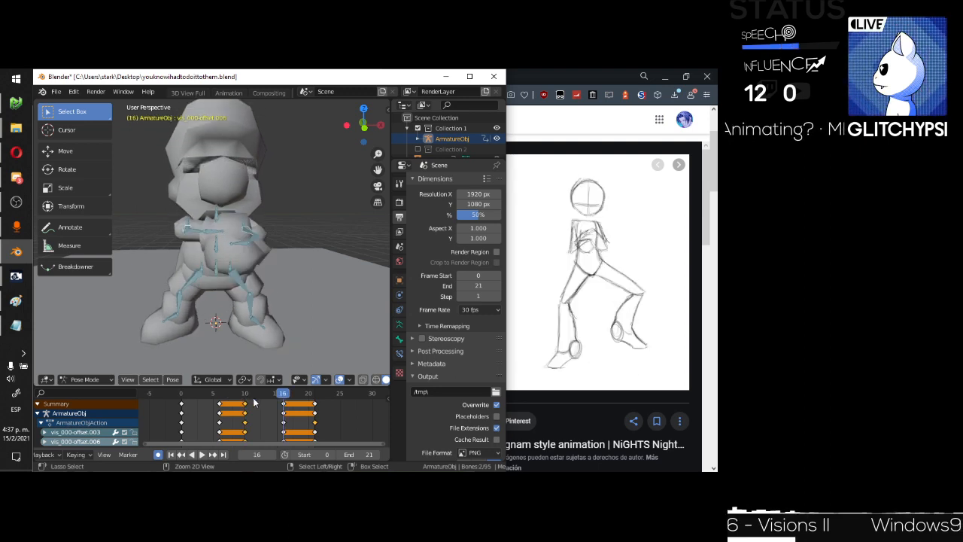
pyautogui.hotkey('ctrl', 'z')
# Duplicate the upper-arm keyframes from frame 10 to frames 0 and 21, and from frame 6 to frame 16.
pyautogui.click(245, 394)
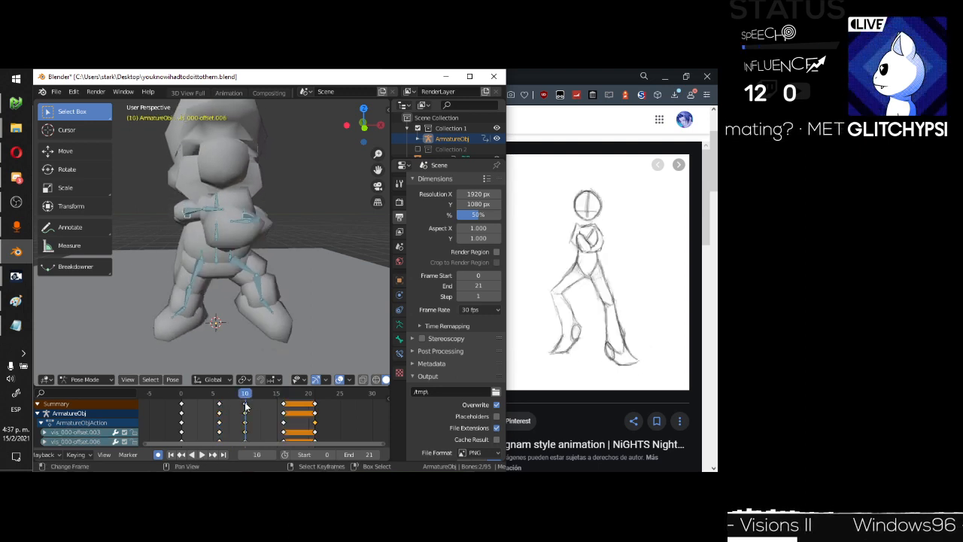
pyautogui.moveTo(246, 404); pyautogui.dragTo(185, 405)
pyautogui.press('space')
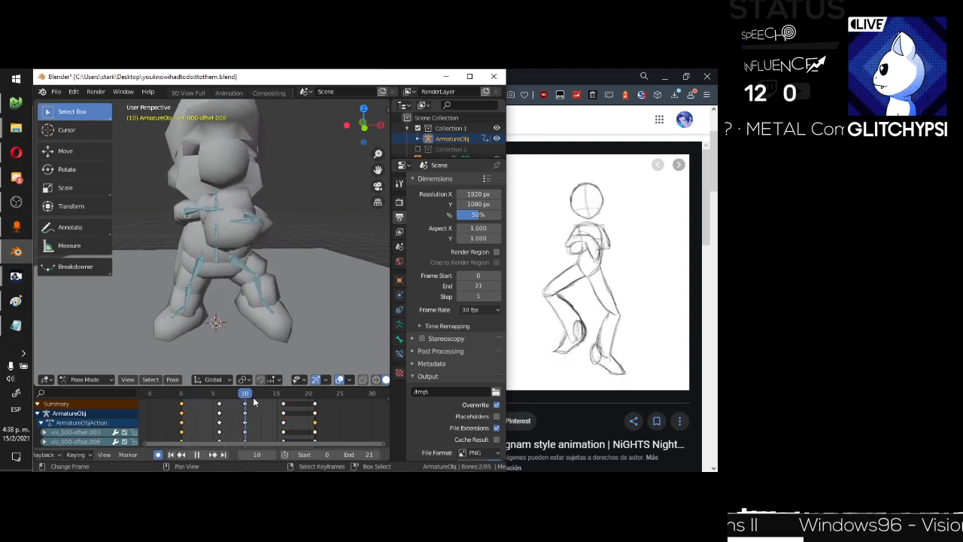
pyautogui.press('space')
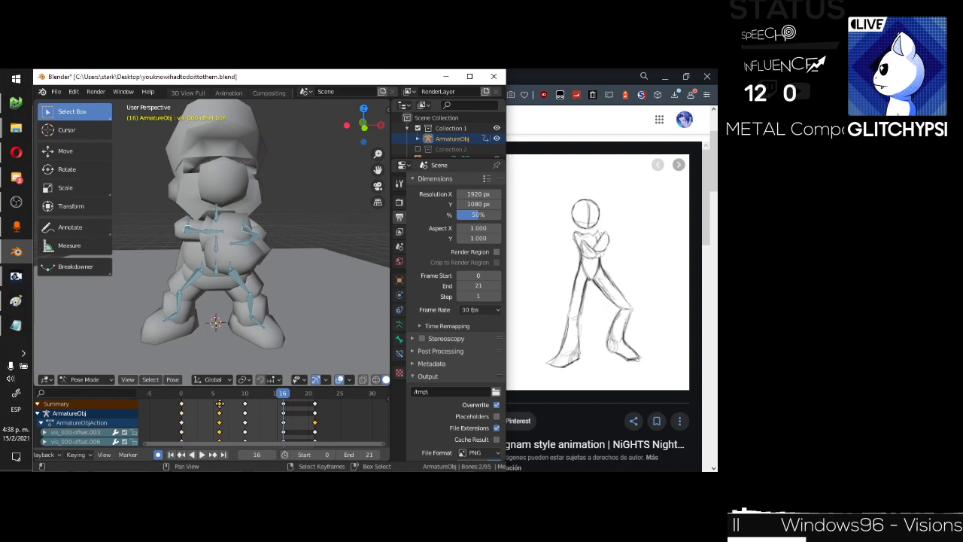
pyautogui.moveTo(219, 404); pyautogui.dragTo(282, 409)
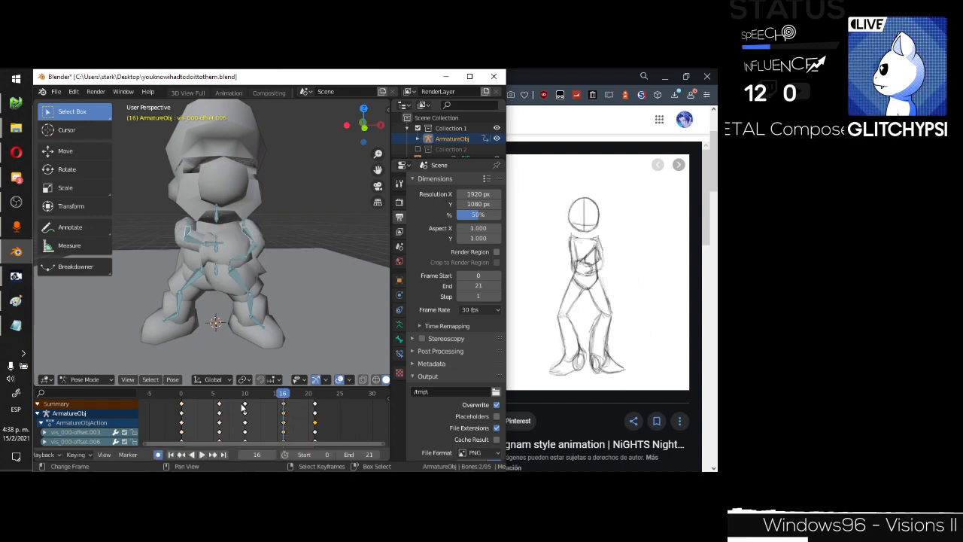
pyautogui.press('space')
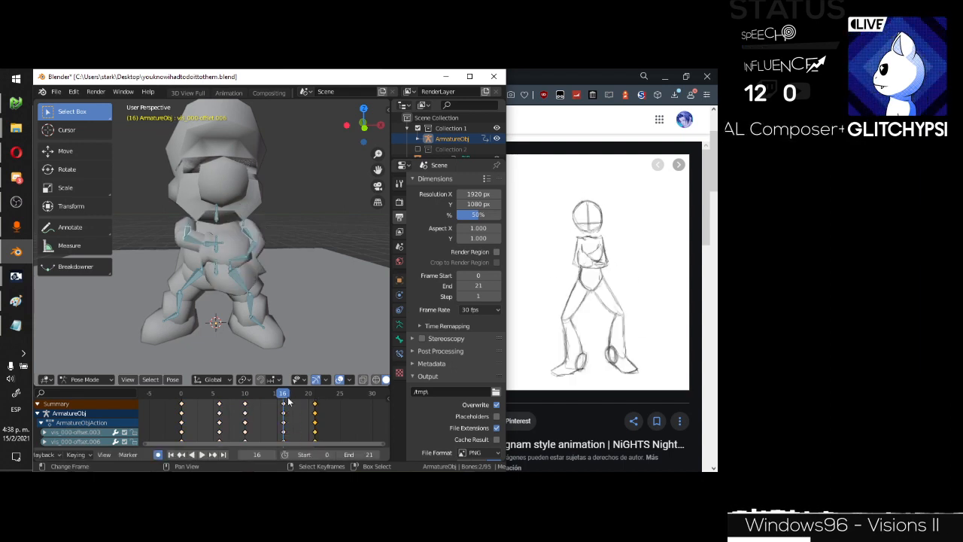
# Return to frame 0 and play back the looping dance from an angled side view to review the arm motion.
pyautogui.moveTo(246, 395); pyautogui.dragTo(181, 394)
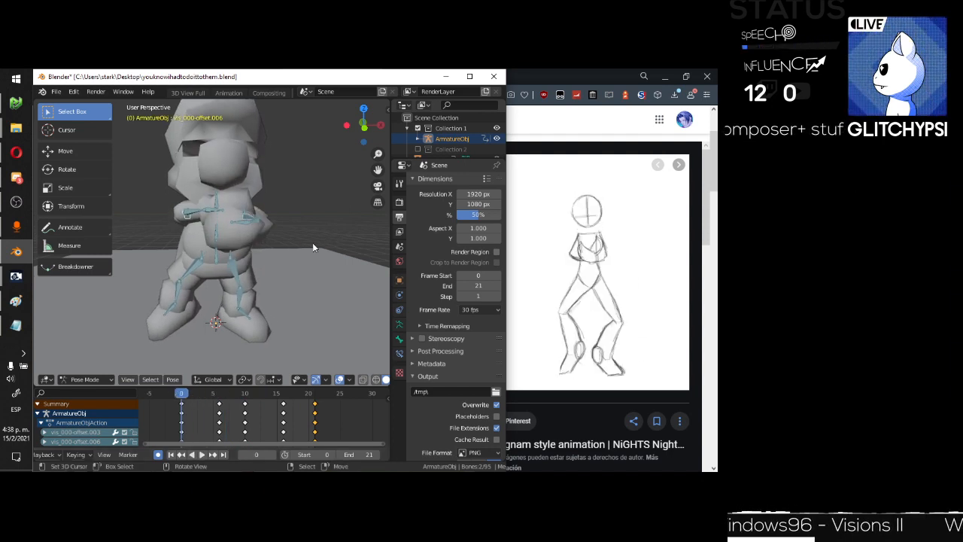
pyautogui.moveTo(312, 242); pyautogui.dragTo(263, 252, button='middle')
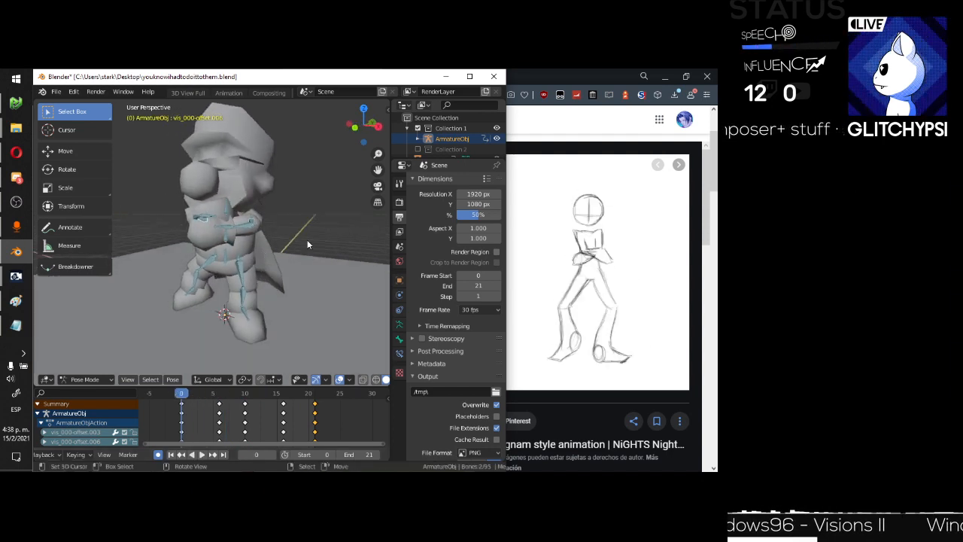
pyautogui.press('space')
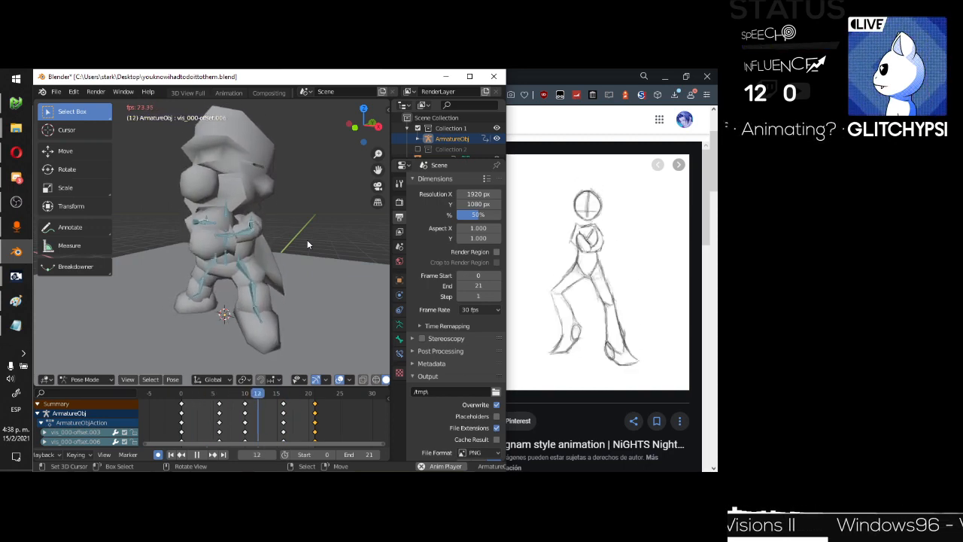
pyautogui.press('space')
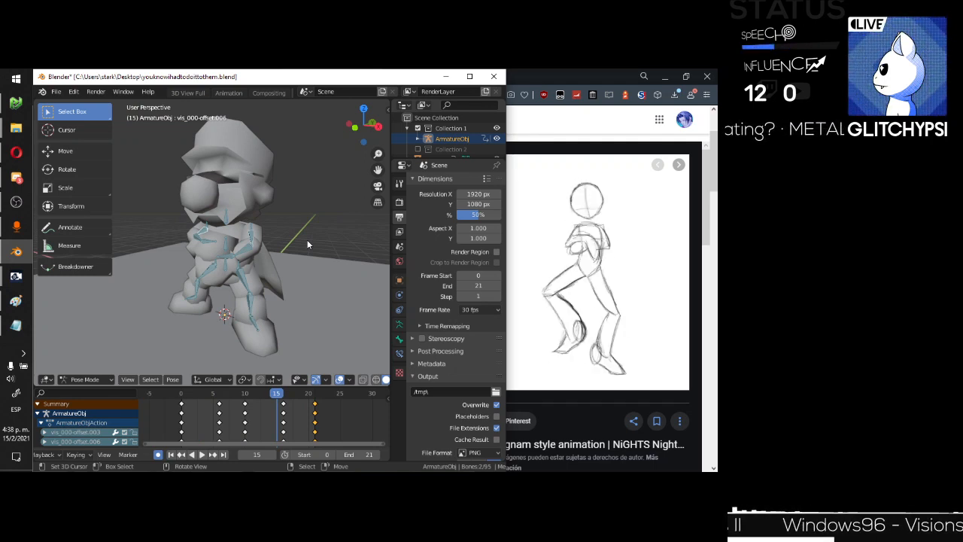
# Choose METAL Composer JSON as the export format in the SM64 Animation Exporter.
pyautogui.press('n')
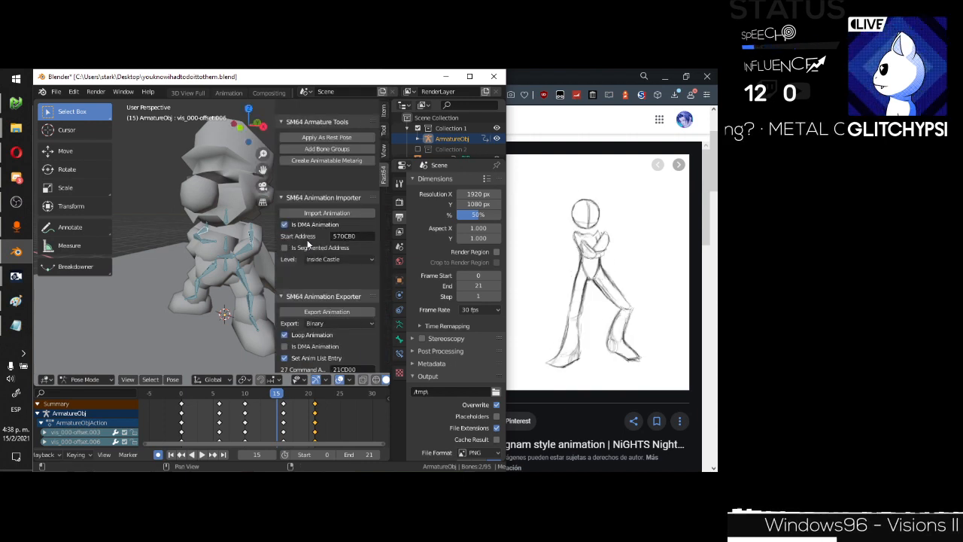
pyautogui.scroll(-5, 332, 324)
pyautogui.click(336, 219)
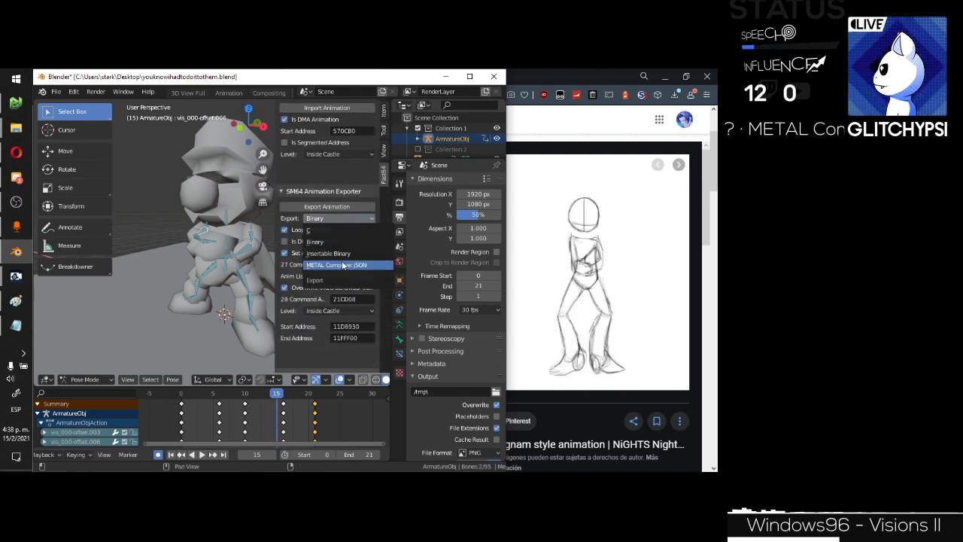
pyautogui.click(336, 251)
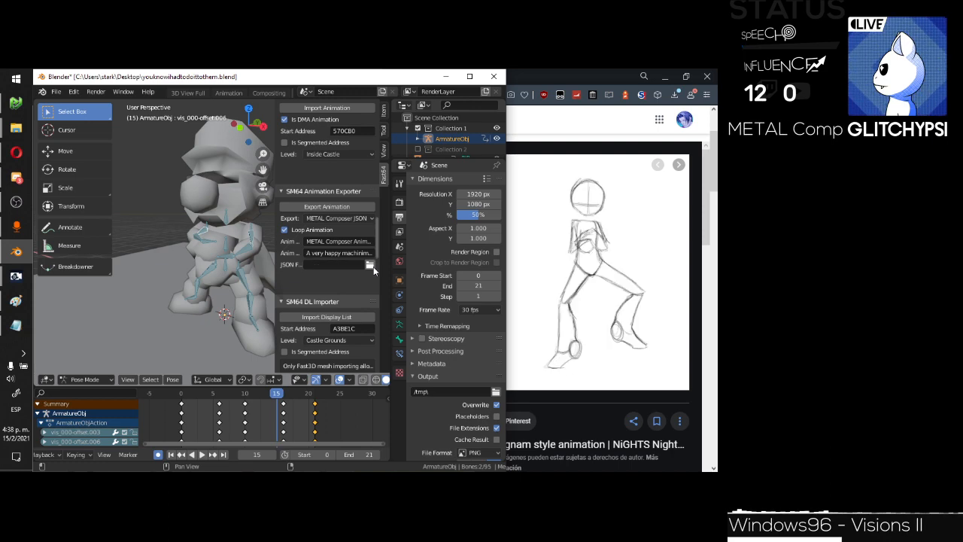
# Set the JSON output file to psy.json on the Desktop and export the animation.
pyautogui.click(373, 266)
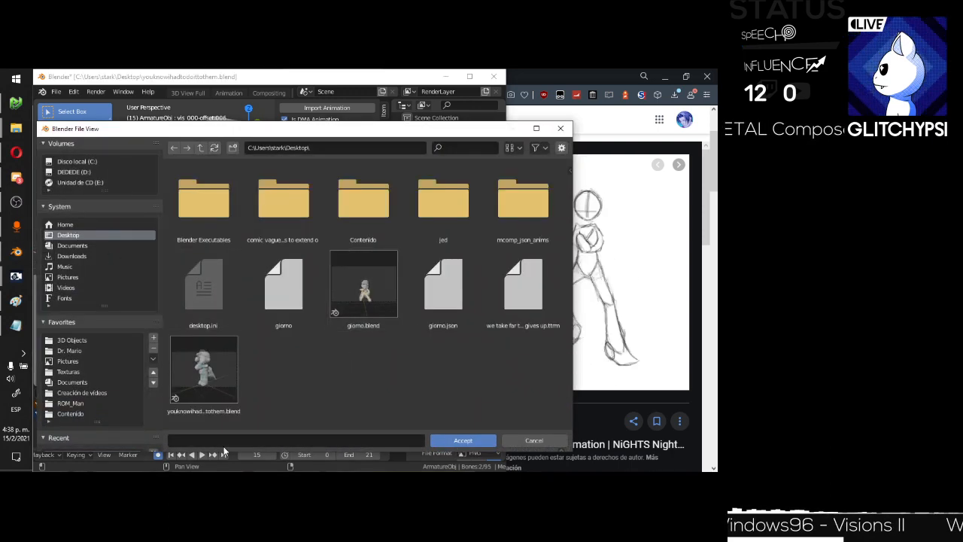
pyautogui.click(220, 441)
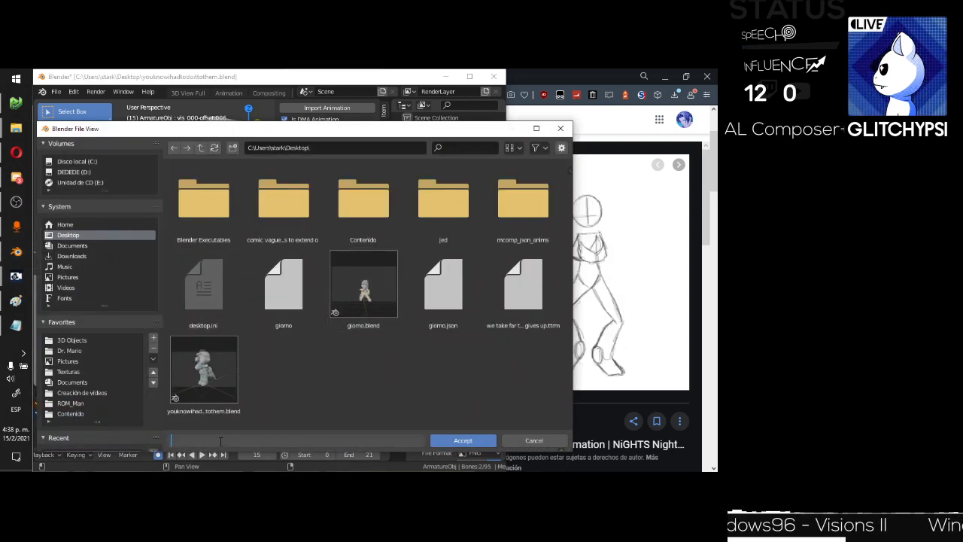
pyautogui.press('Return')
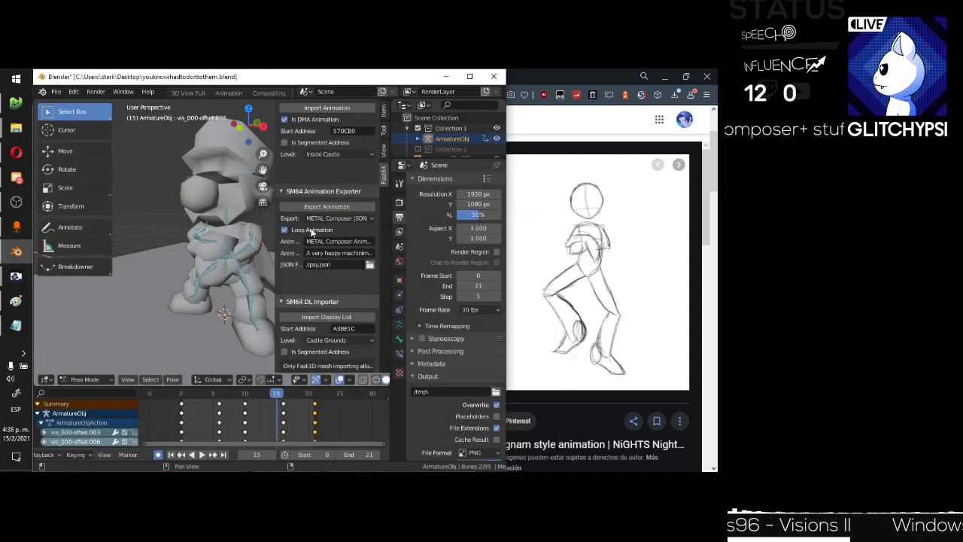
pyautogui.click(312, 215)
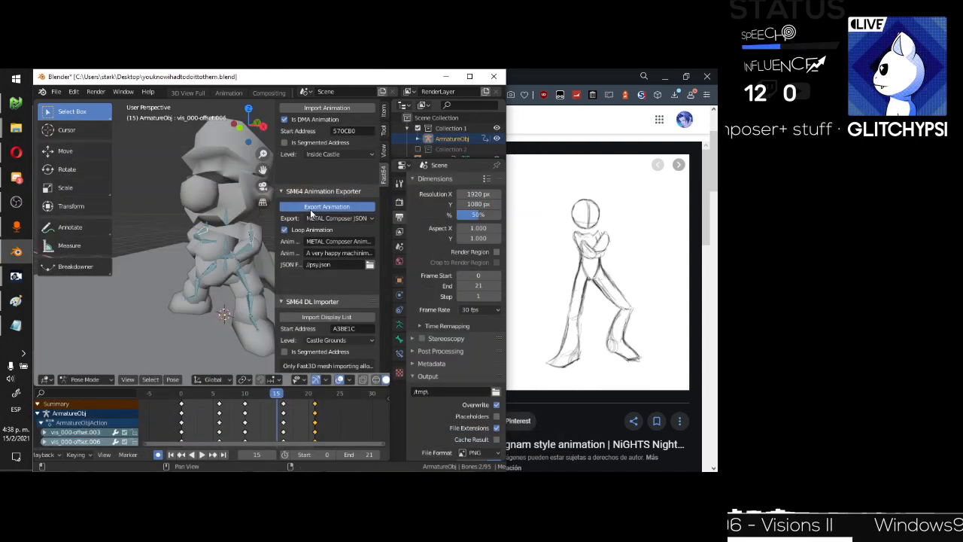
# Switch to METAL Composer and load the exported psy.json animation.
pyautogui.click(70, 278)
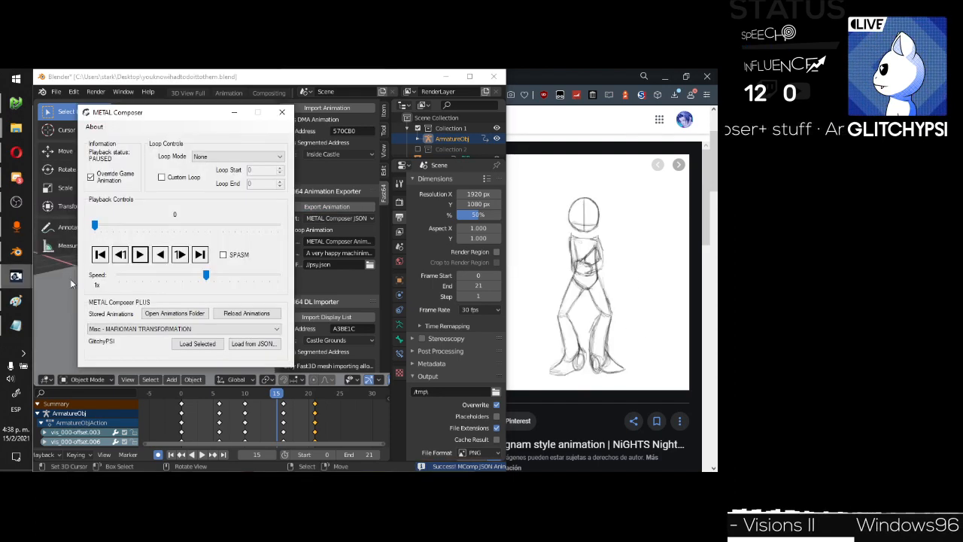
pyautogui.click(252, 344)
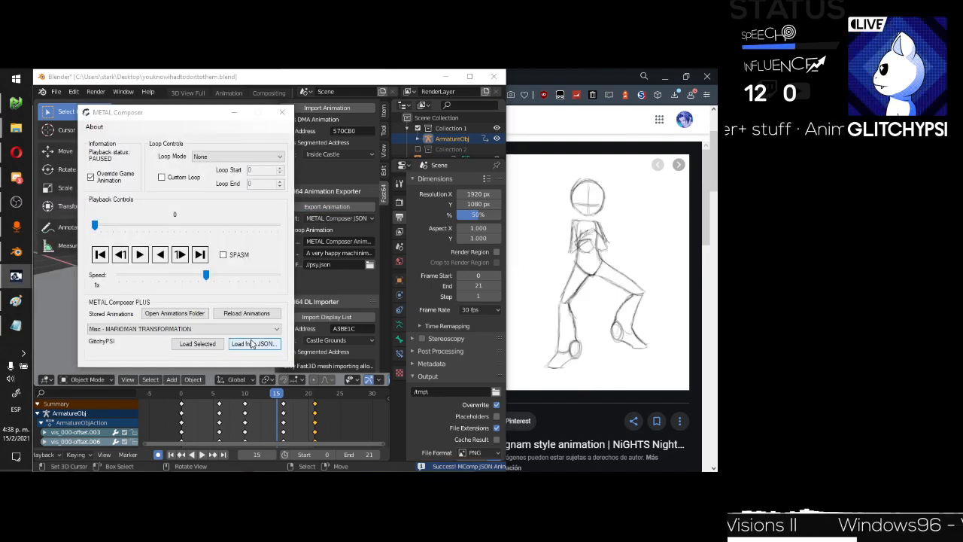
pyautogui.doubleClick(312, 291)
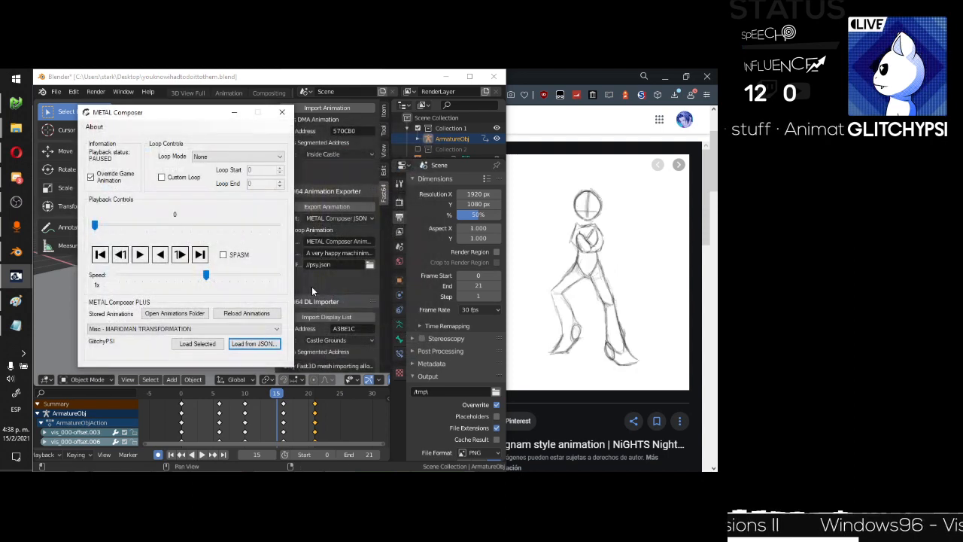
# Bring up the Project64 game window and play the loaded dance on Mario from METAL Composer.
pyautogui.click(6, 108)
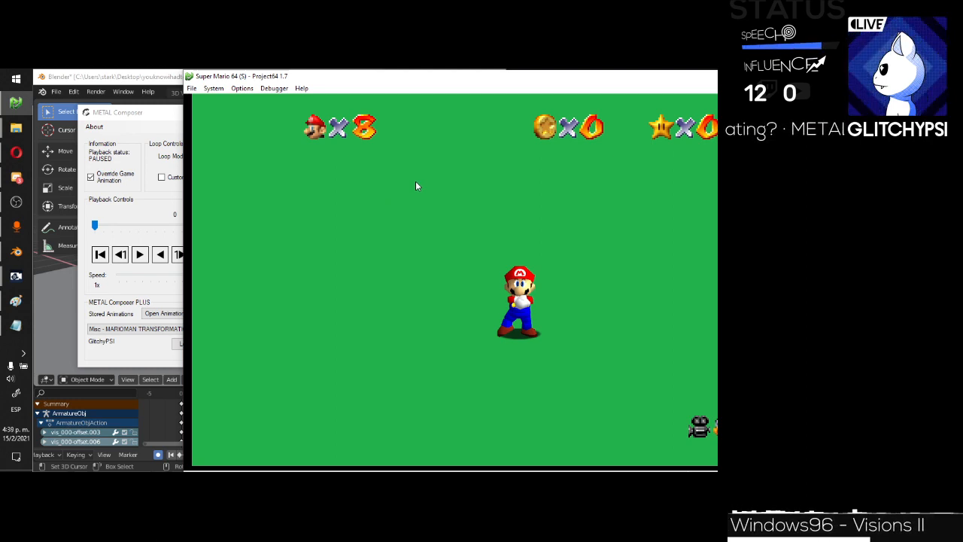
pyautogui.click(181, 130)
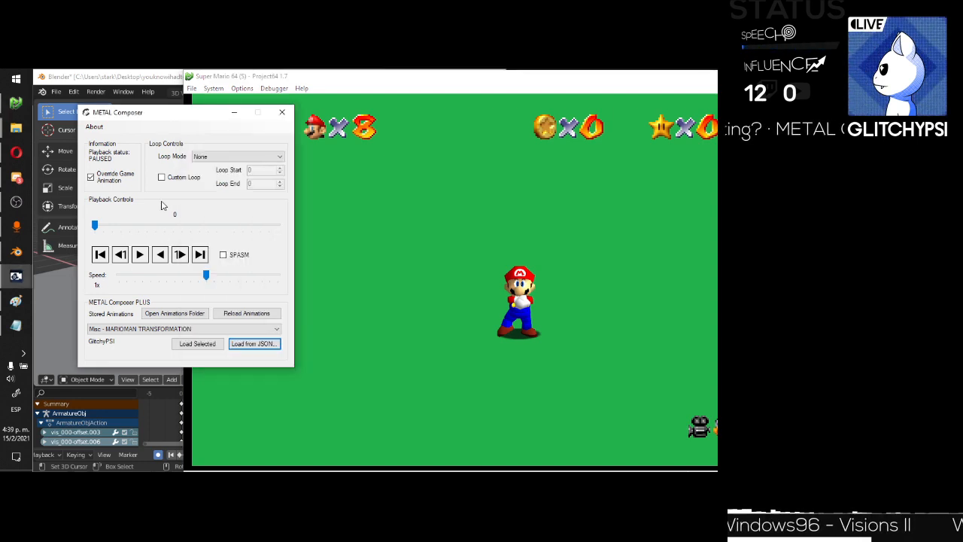
pyautogui.click(139, 255)
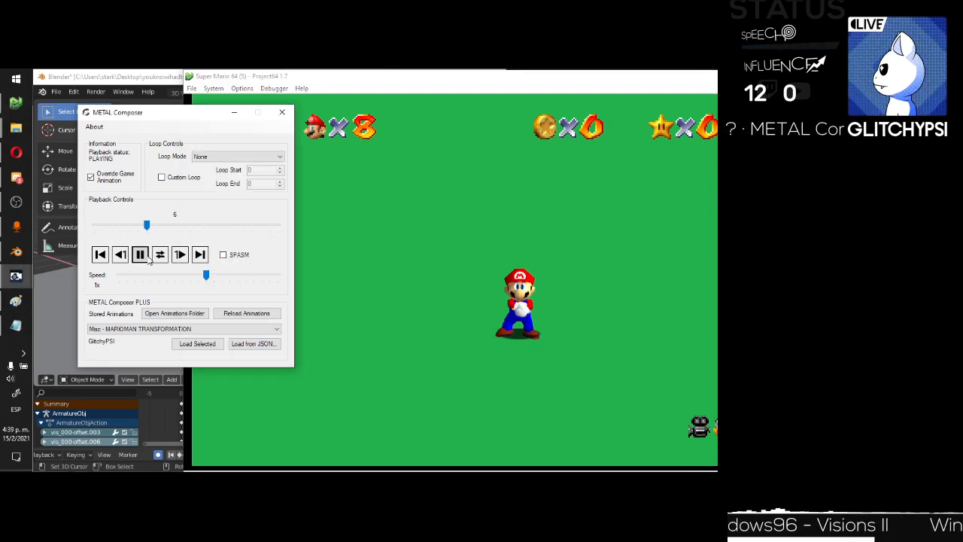
# Return to the Project64 game and move Mario around until he stands closer, facing the camera.
pyautogui.click(421, 273)
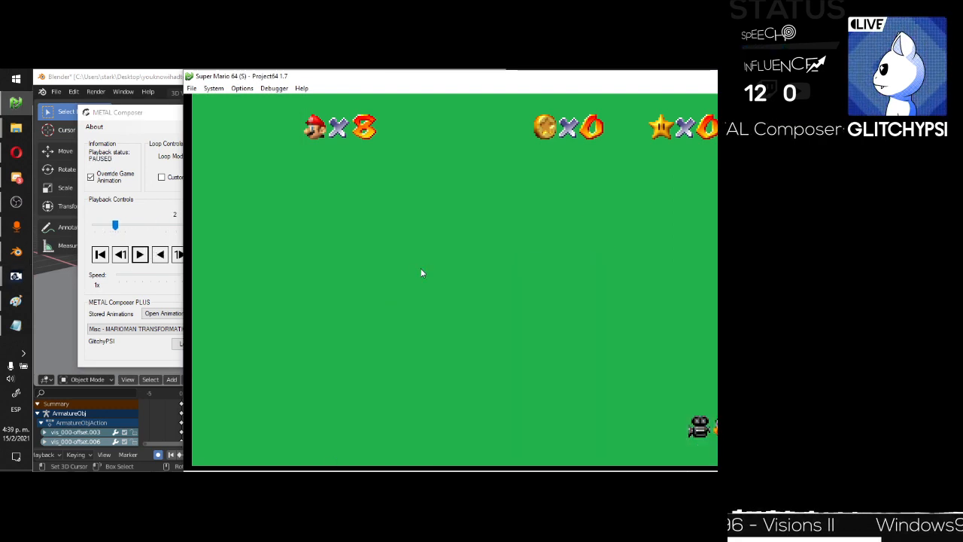
pyautogui.press('Up')
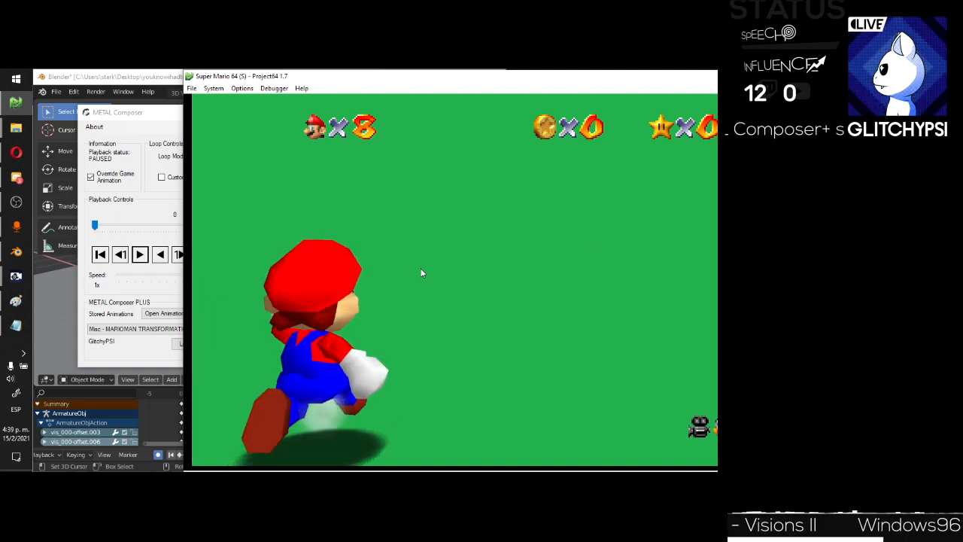
pyautogui.press('Right')
pyautogui.press('Down')
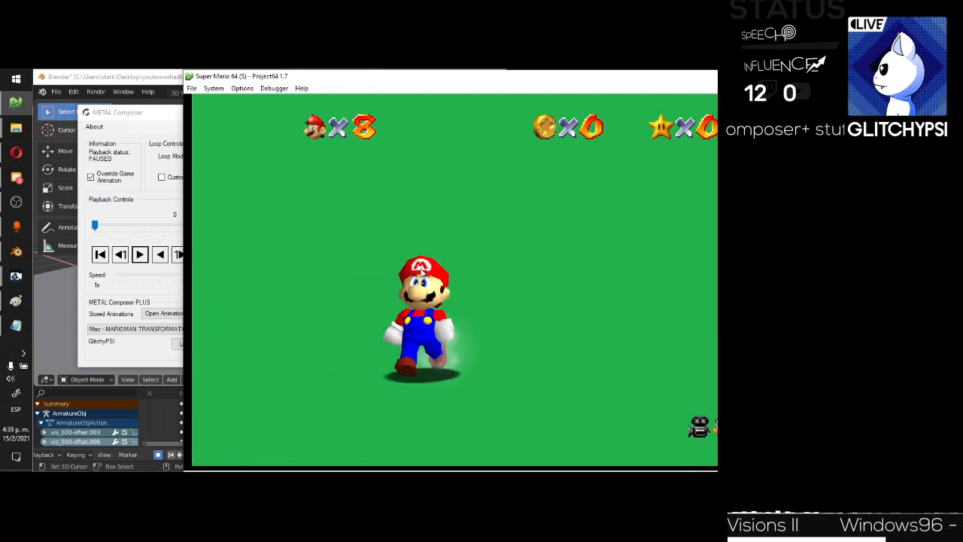
# Reload the dance animation from its JSON file in METAL Composer and play it on Mario.
pyautogui.click(161, 123)
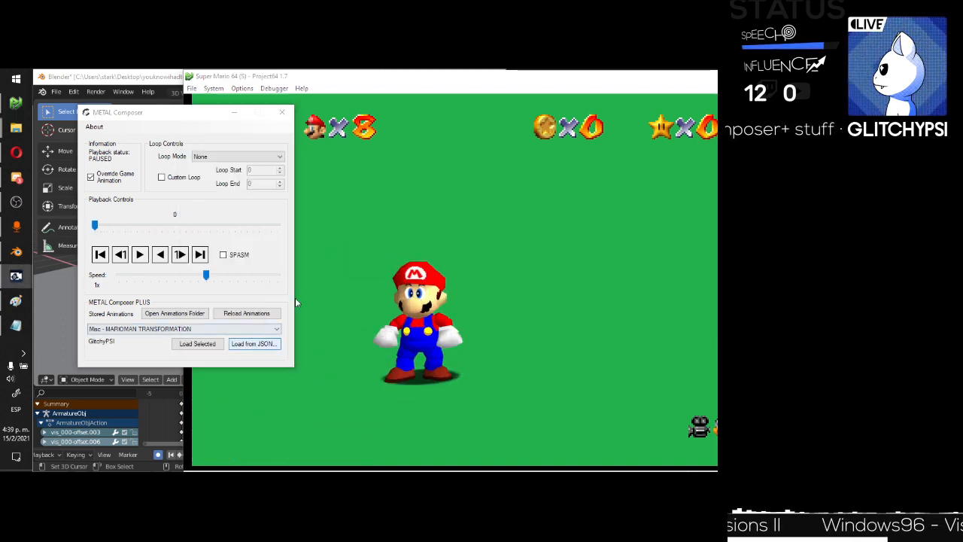
pyautogui.doubleClick(335, 290)
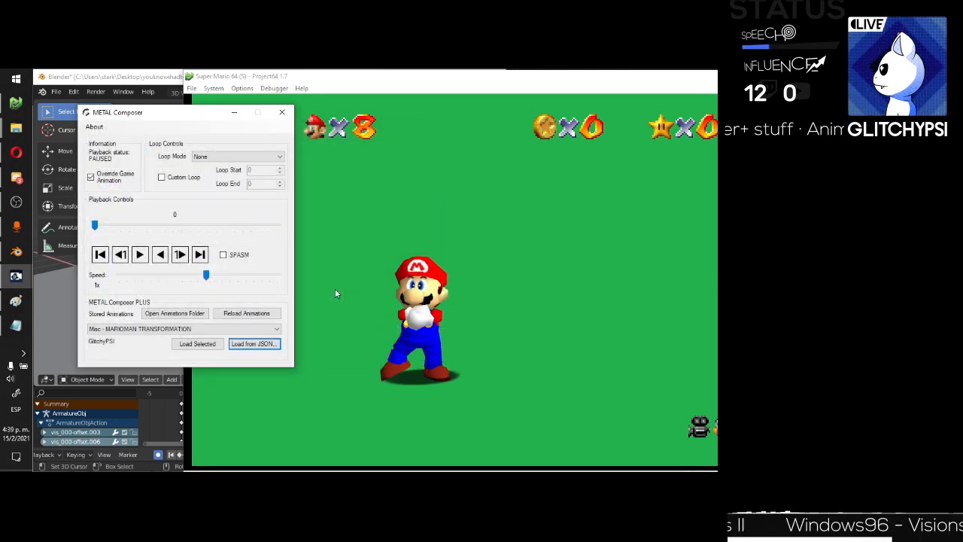
pyautogui.click(141, 256)
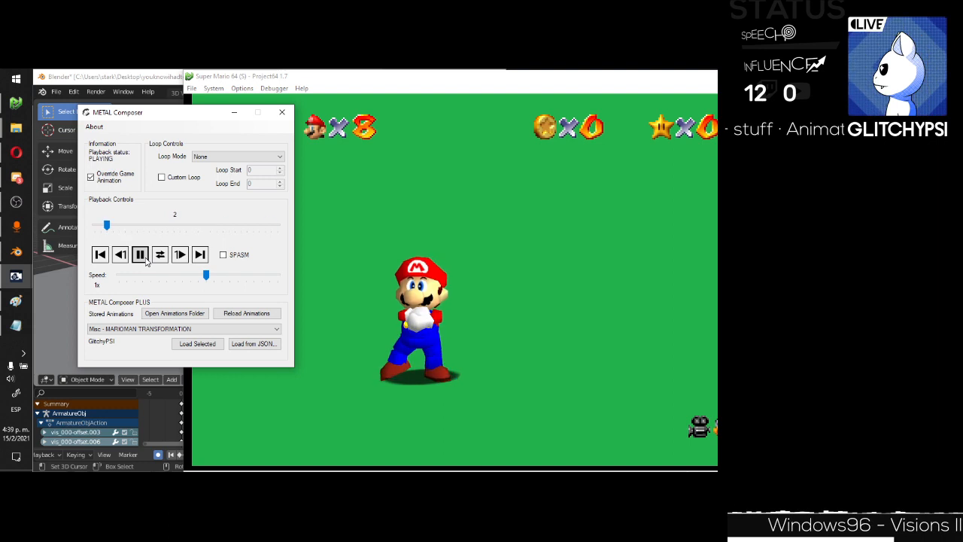
# Load the dance's JSON file into METAL Composer once more, rewind it to frame 0 and play it.
pyautogui.click(449, 274)
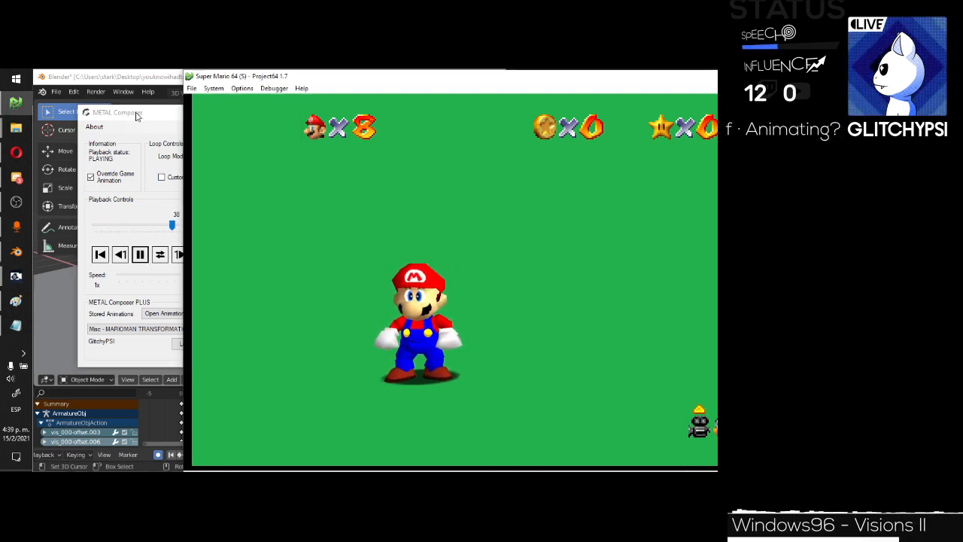
pyautogui.click(138, 115)
pyautogui.click(237, 344)
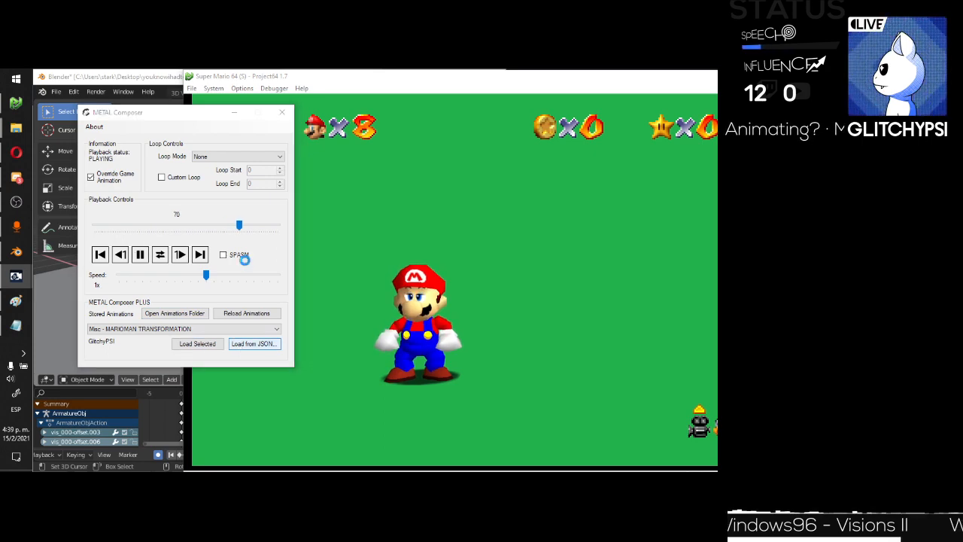
pyautogui.doubleClick(331, 297)
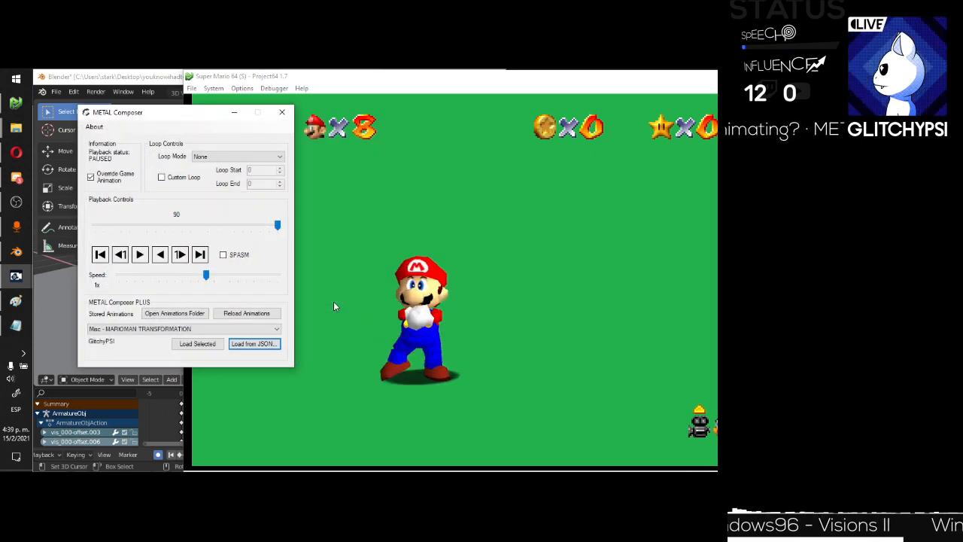
pyautogui.moveTo(277, 225); pyautogui.dragTo(94, 226)
pyautogui.click(140, 254)
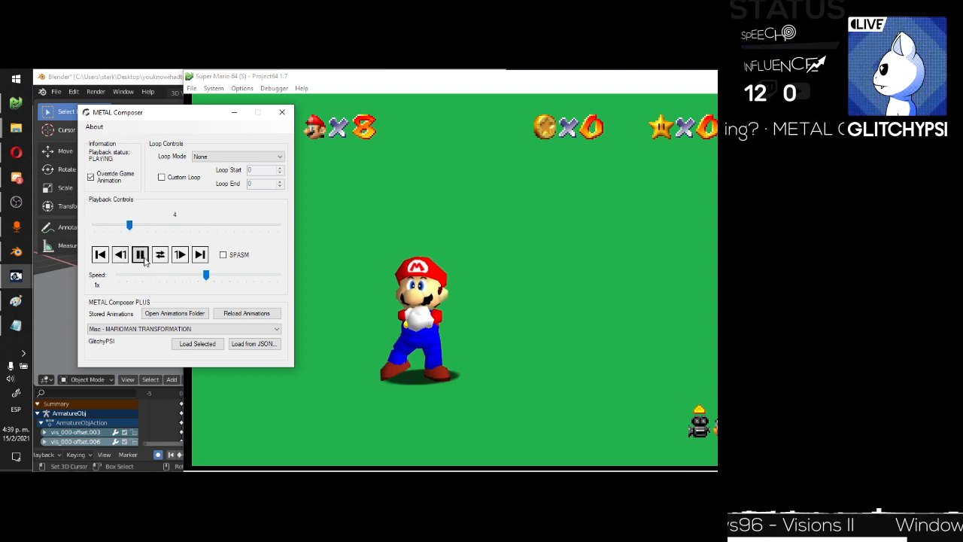
pyautogui.click(168, 177)
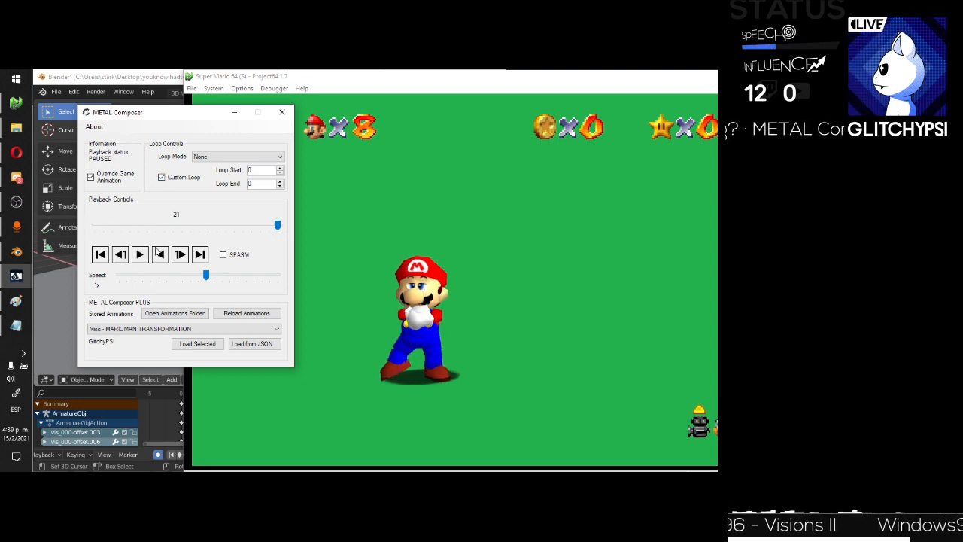
pyautogui.click(139, 255)
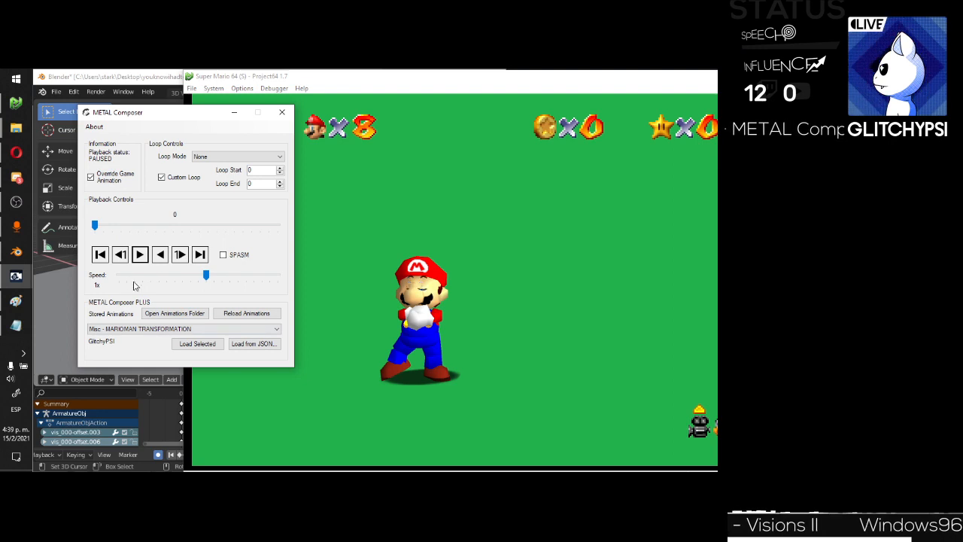
pyautogui.click(172, 177)
# Set the loop mode to Forward, play the dance continuously on Mario, and pause playback.
pyautogui.click(218, 157)
pyautogui.click(217, 172)
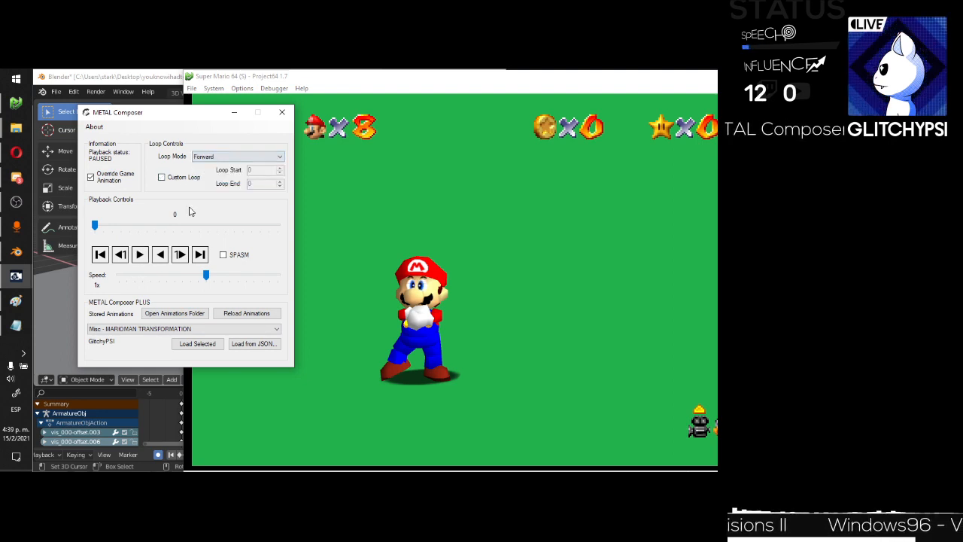
pyautogui.click(140, 255)
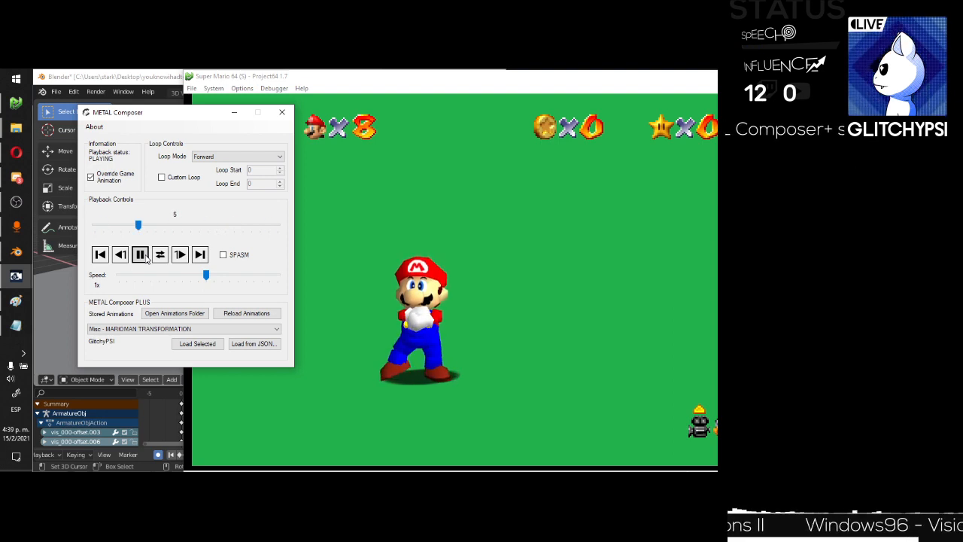
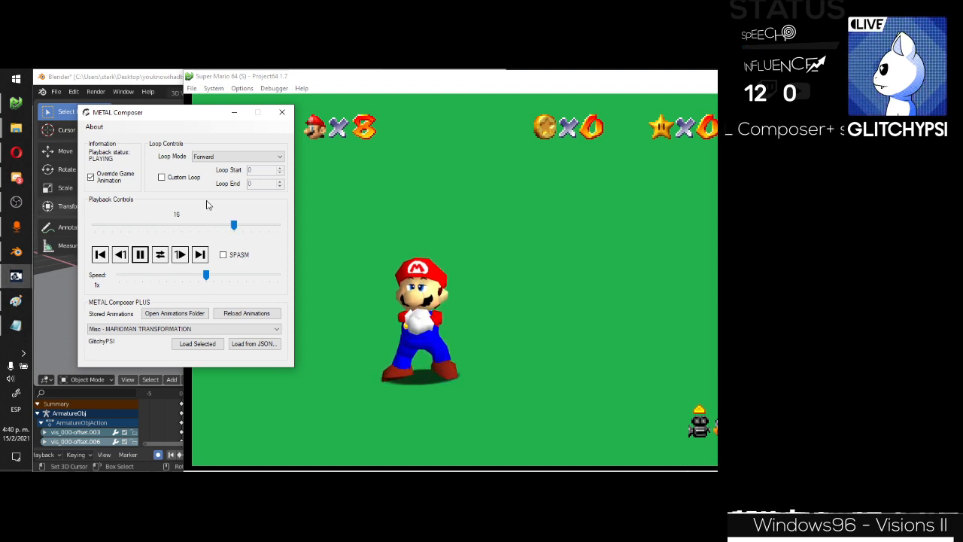
pyautogui.click(140, 254)
# Switch to Blender and move the floor plane vertically along Z until it sits near the level of Mario's feet.
pyautogui.click(165, 69)
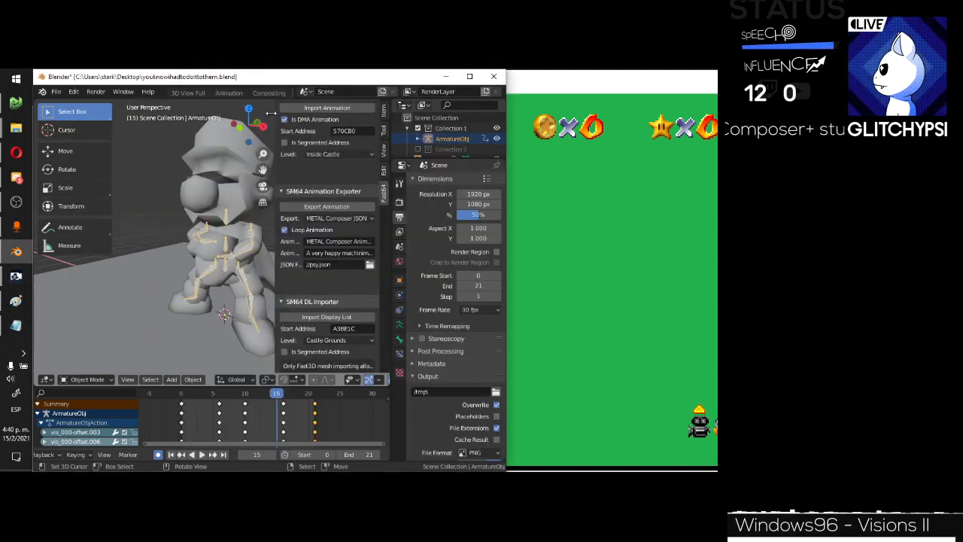
pyautogui.scroll(-2, 221, 284)
pyautogui.moveTo(236, 320); pyautogui.dragTo(232, 266, button='middle')
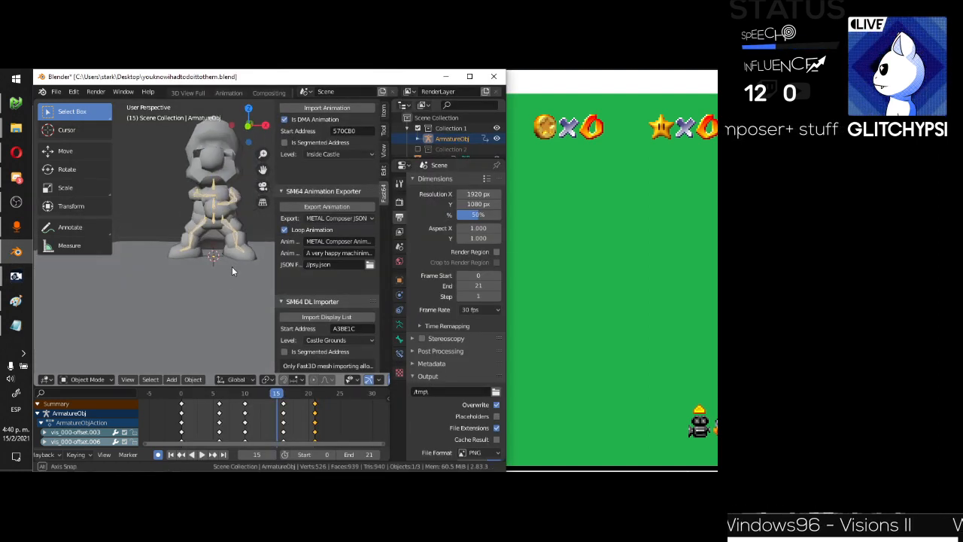
pyautogui.click(223, 281)
pyautogui.press('g')
pyautogui.press('z')
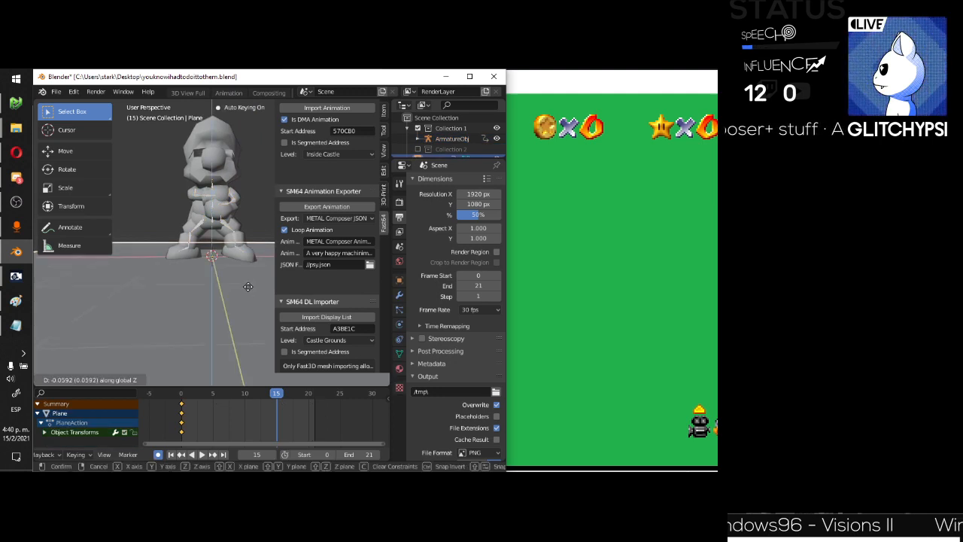
pyautogui.click(249, 288)
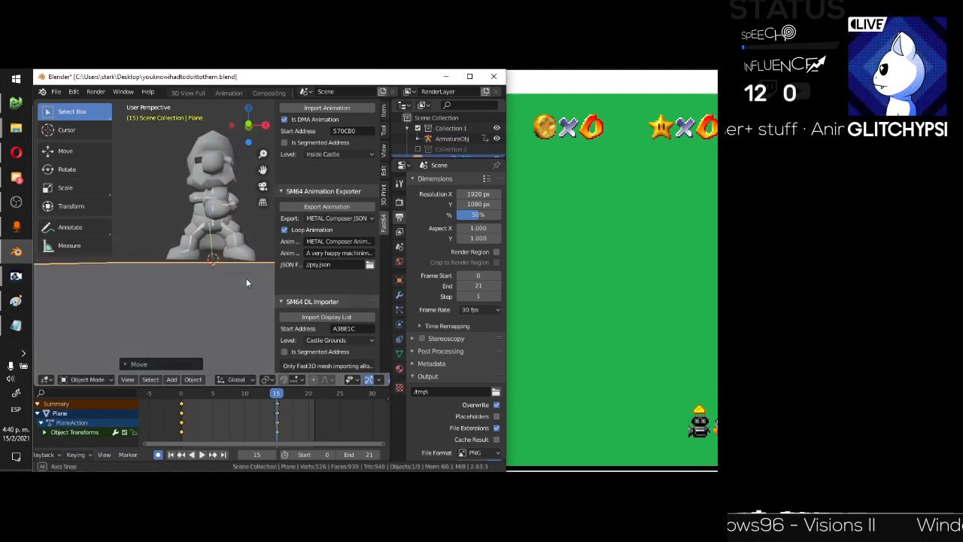
pyautogui.press('g')
pyautogui.press('z')
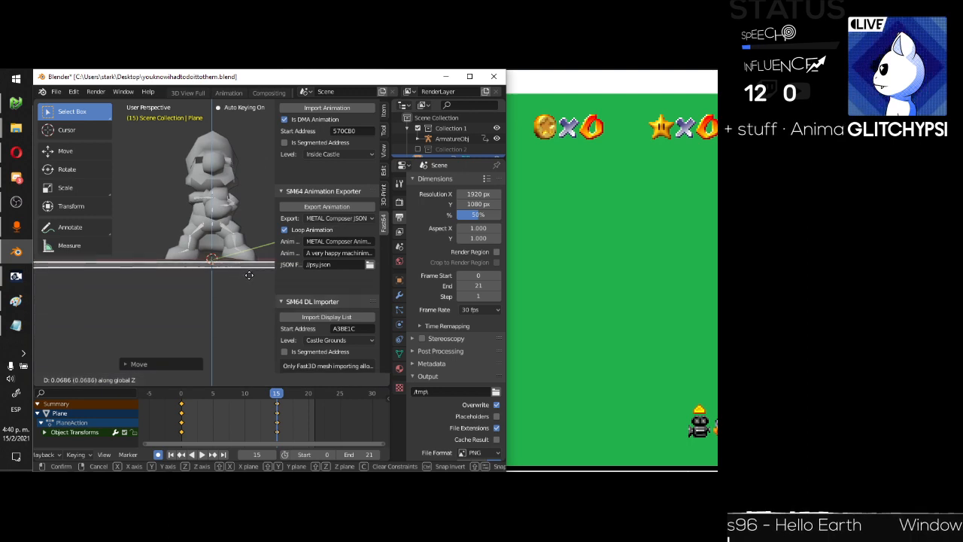
pyautogui.click(249, 276)
# Delete the floor plane's keyframe at frame 0 and move its frame 15 keyframe to frame 0.
pyautogui.scroll(-4, 212, 262)
pyautogui.moveTo(215, 226); pyautogui.dragTo(226, 245, button='middle')
pyautogui.scroll(4, 220, 270)
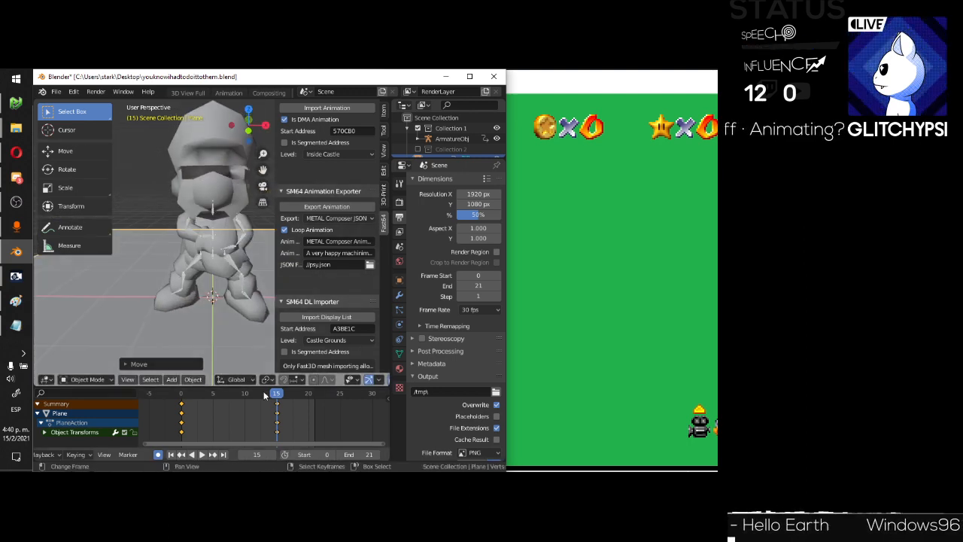
pyautogui.moveTo(278, 395); pyautogui.dragTo(231, 394)
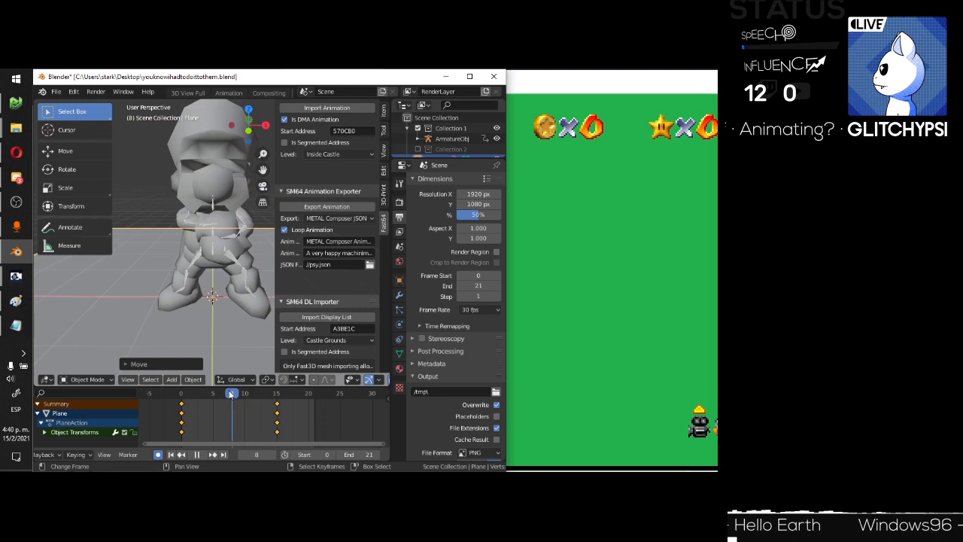
pyautogui.press('x')
pyautogui.click(186, 403)
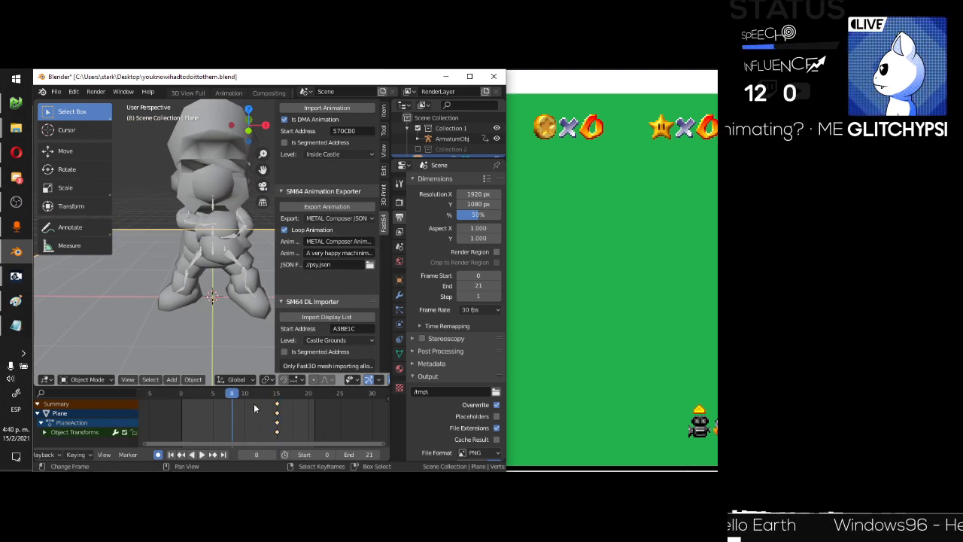
pyautogui.moveTo(277, 406); pyautogui.dragTo(181, 395)
# Raise the floor plane along Z by about 0.17 at frame 0 to meet Mario's feet.
pyautogui.moveTo(214, 233); pyautogui.dragTo(230, 310, button='middle')
pyautogui.press('g')
pyautogui.press('z')
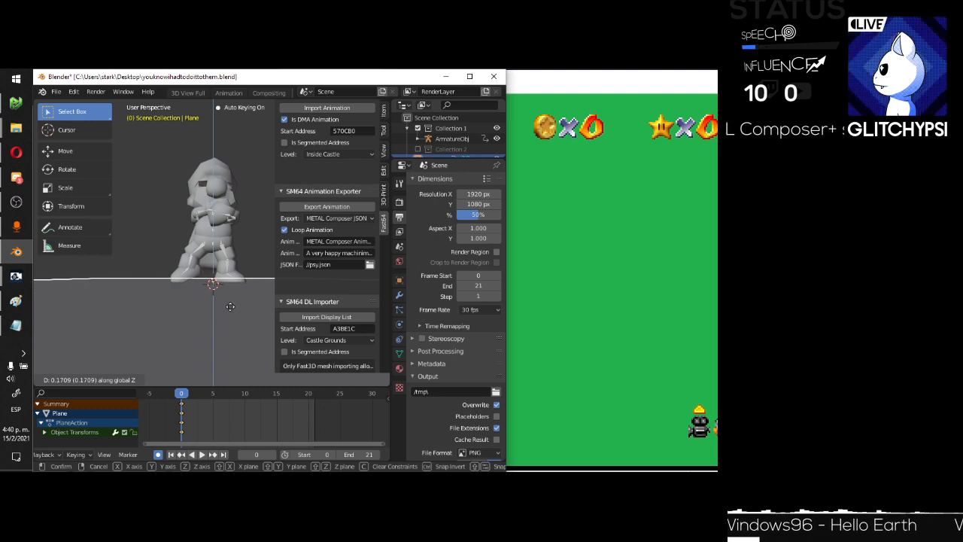
pyautogui.click(231, 306)
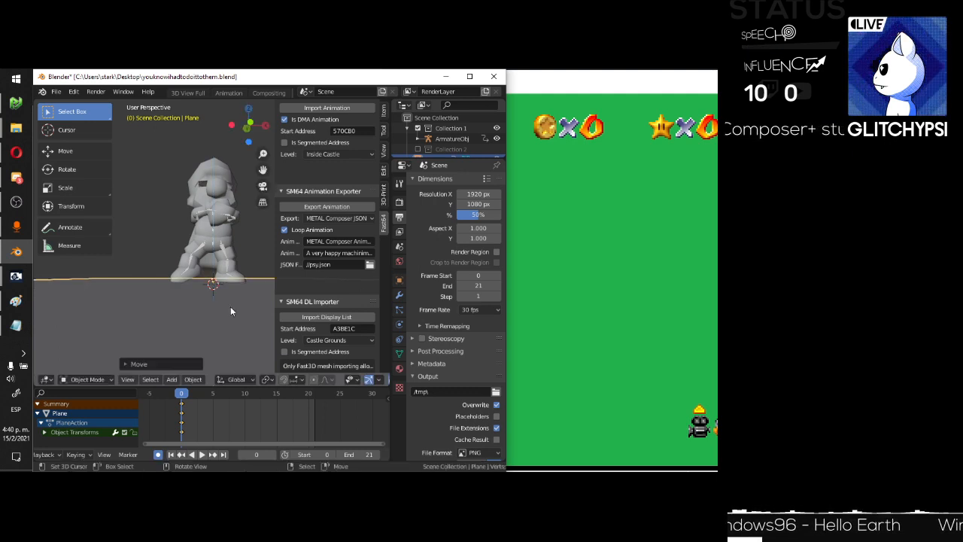
# Put Mario's armature in Pose Mode and move the vis_001-offset bone up along Z by about 0.07 at frame 0.
pyautogui.rightClick(212, 241)
pyautogui.scroll(3, 211, 241)
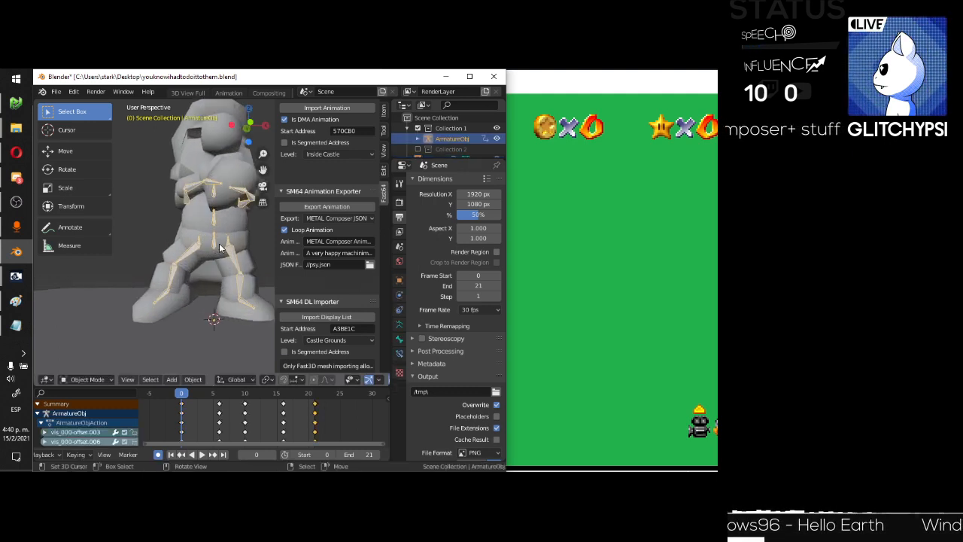
pyautogui.hotkey('ctrl', 'Tab')
pyautogui.rightClick(216, 247)
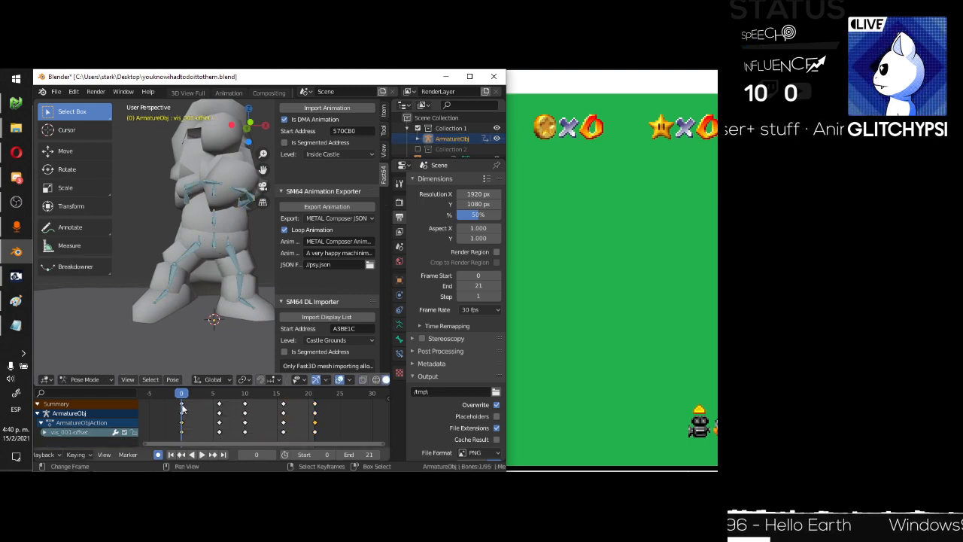
pyautogui.press('g')
pyautogui.press('z')
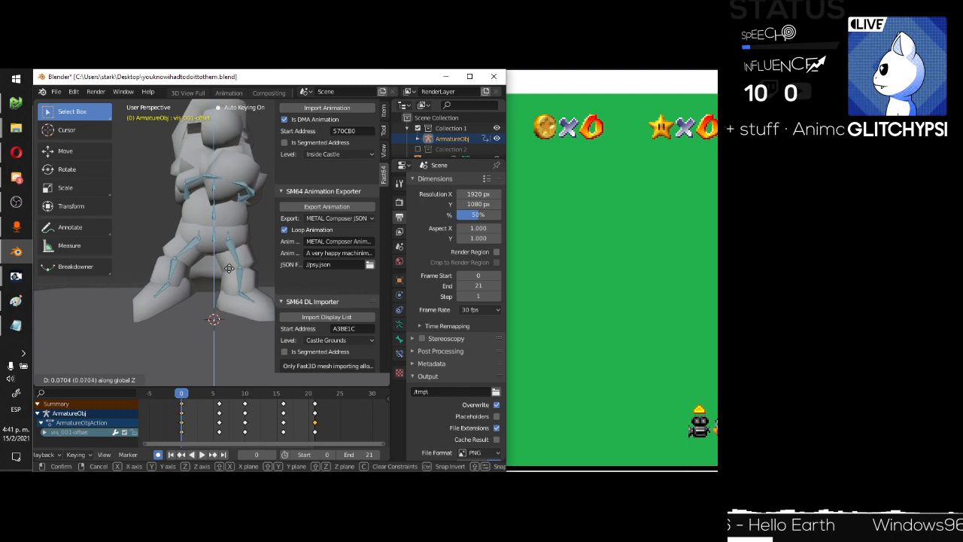
pyautogui.click(204, 393)
# Go to frame 6 and move the vis_001-offset bone lower so Mario's body dips toward the floor.
pyautogui.moveTo(193, 399); pyautogui.dragTo(219, 399)
pyautogui.press('g')
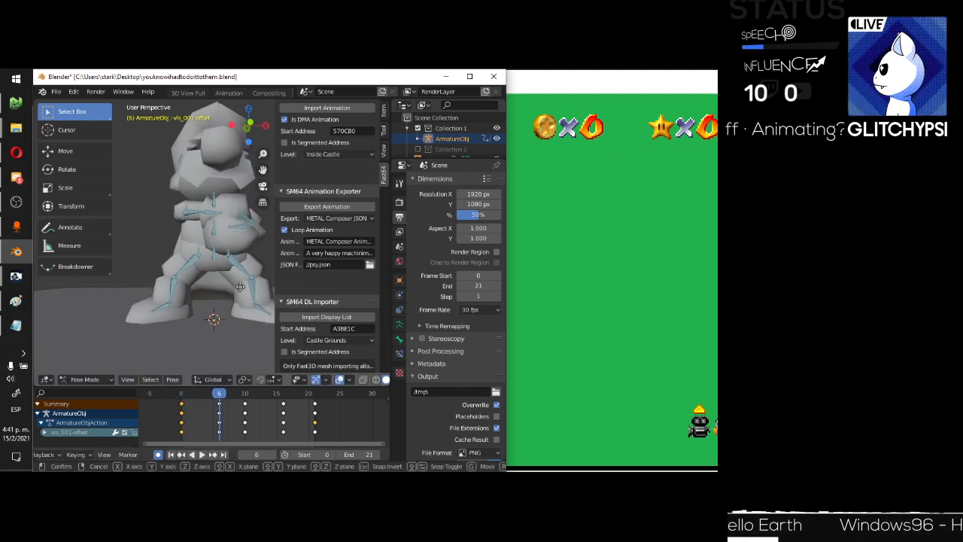
pyautogui.click(238, 302)
pyautogui.moveTo(238, 303); pyautogui.dragTo(192, 308, button='middle')
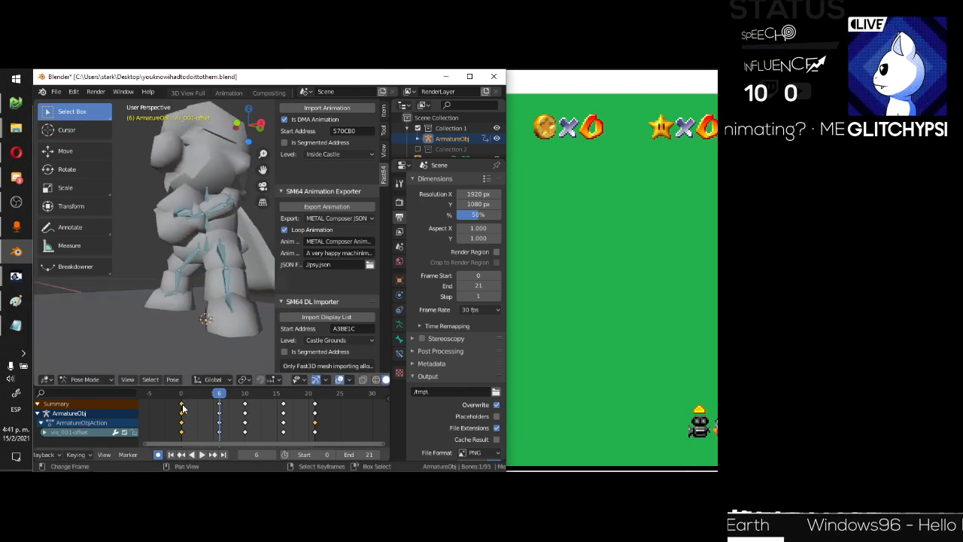
# Duplicate the bone's frame 0 keyframe to frame 10, its frame 6 keyframe to frame 16, and its frame 10 keyframe to frame 21.
pyautogui.hotkey('shift', 'd')
pyautogui.click(244, 407)
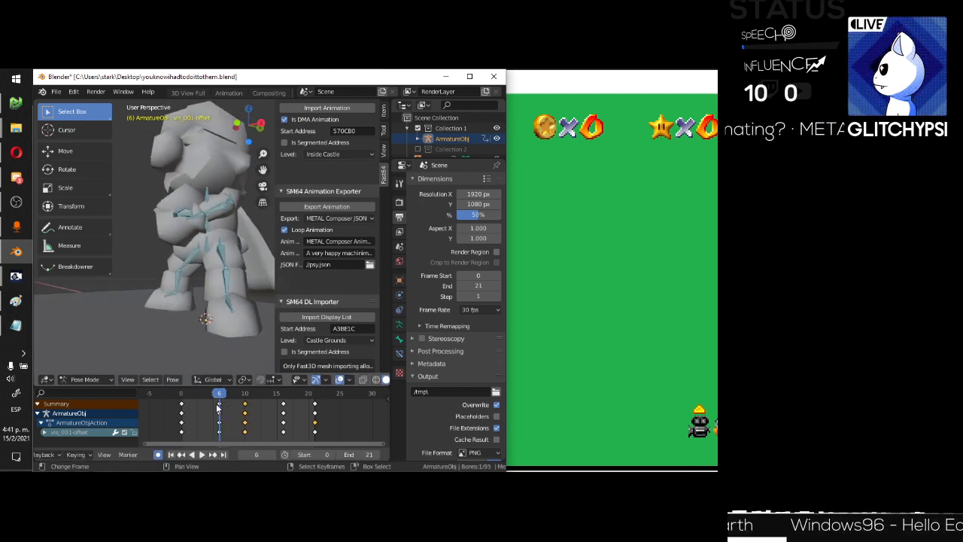
pyautogui.click(219, 405)
pyautogui.hotkey('shift', 'd')
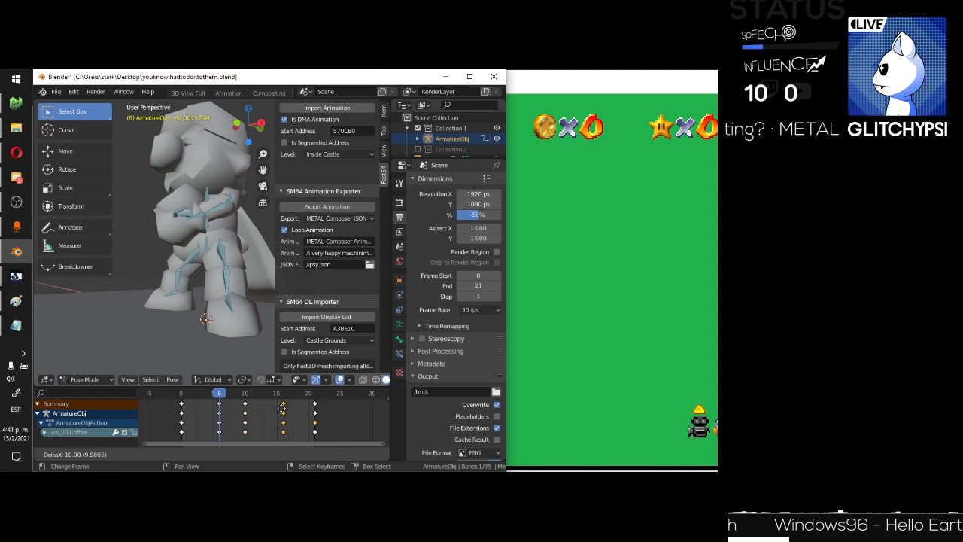
pyautogui.click(282, 406)
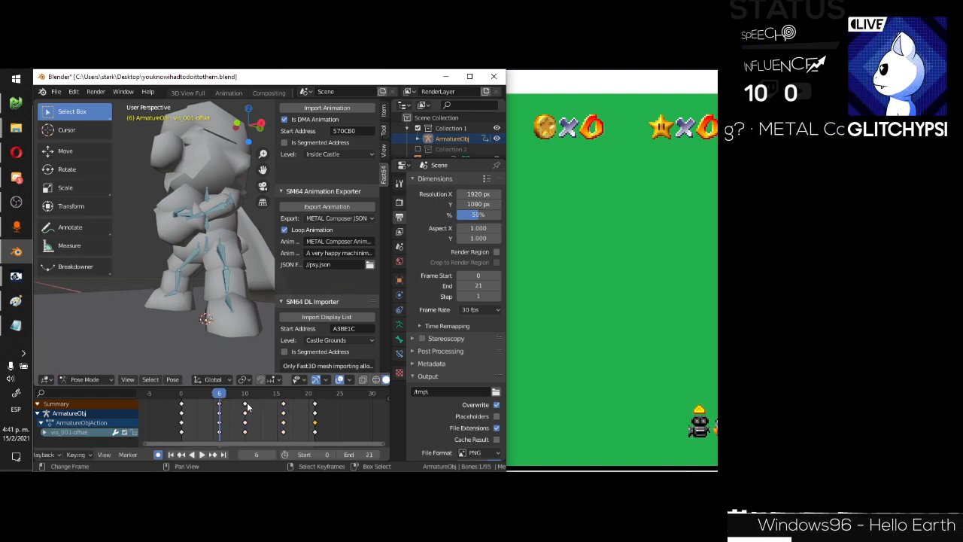
pyautogui.hotkey('shift', 'd')
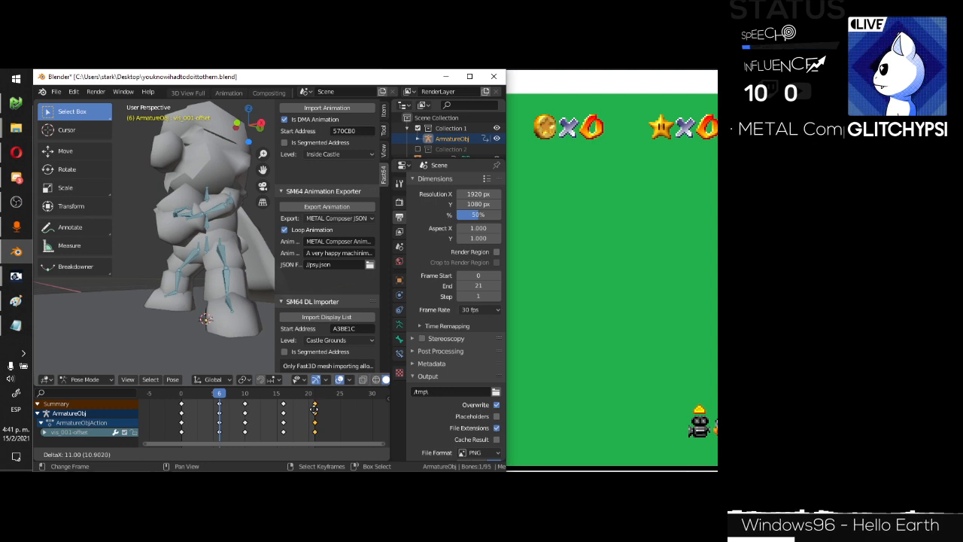
pyautogui.click(313, 407)
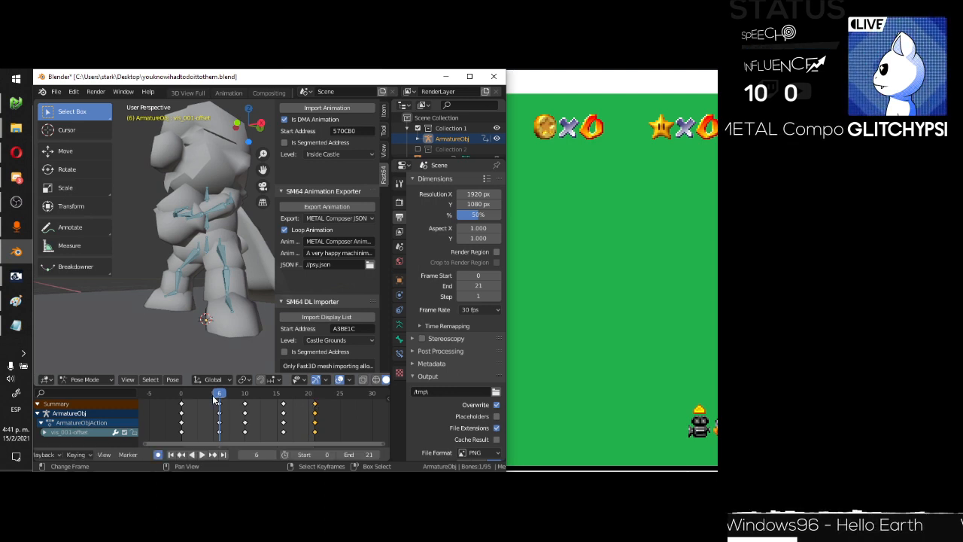
# Play back the dance to check the body's vertical bounce, and stop playback.
pyautogui.press('space')
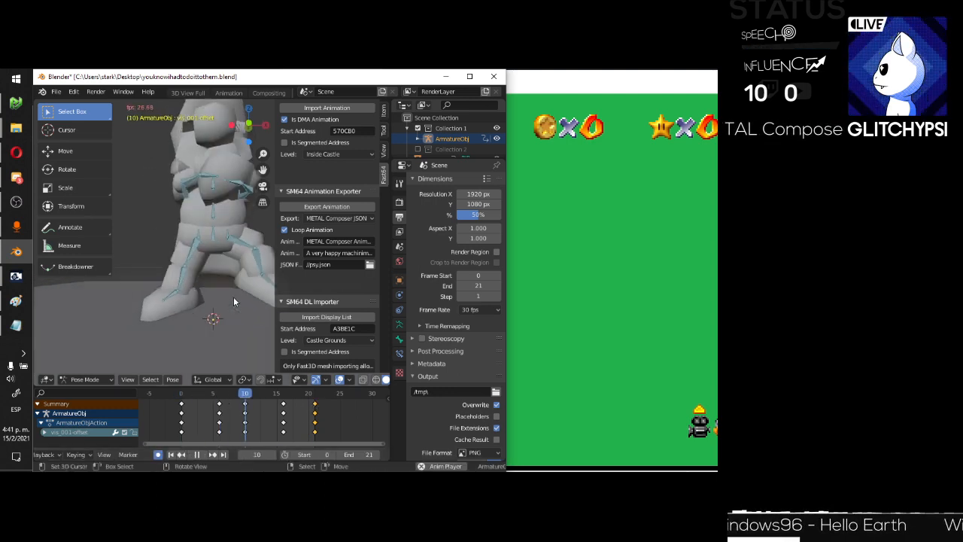
pyautogui.press('space')
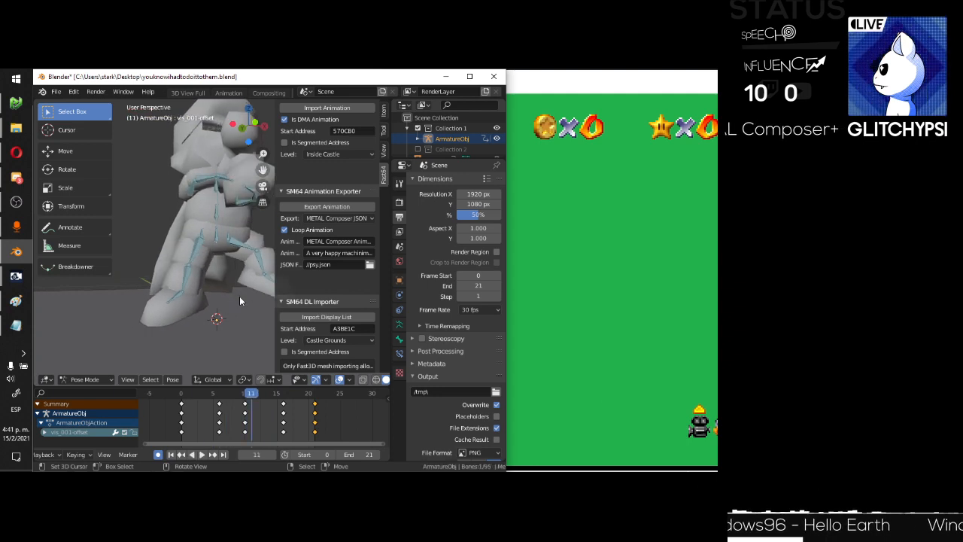
pyautogui.scroll(-2, 240, 239)
pyautogui.moveTo(240, 226); pyautogui.dragTo(241, 260, button='middle')
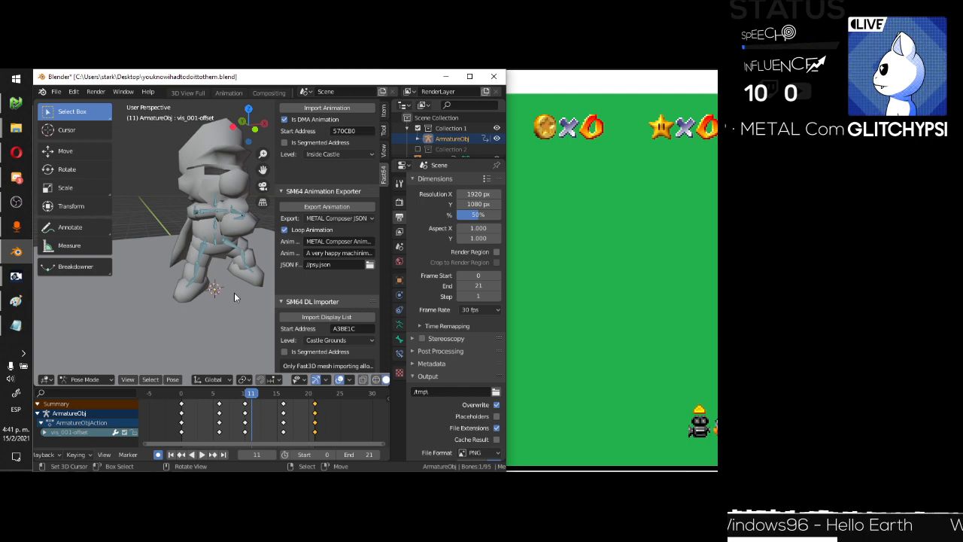
# Select the vis_000-offset.004 arm bone and rotate it slightly at frame 7.
pyautogui.moveTo(234, 292); pyautogui.dragTo(218, 218, button='middle')
pyautogui.scroll(3, 178, 210)
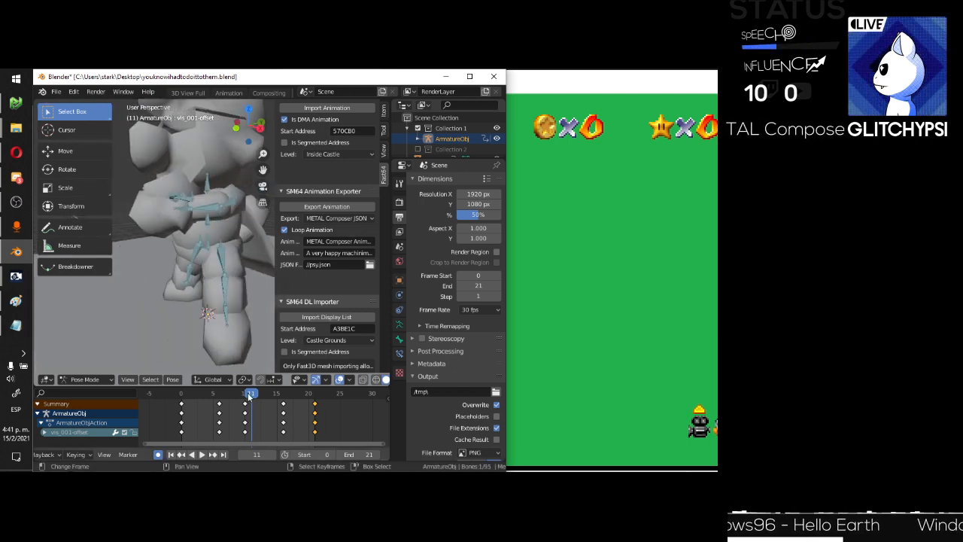
pyautogui.moveTo(251, 395); pyautogui.dragTo(181, 392)
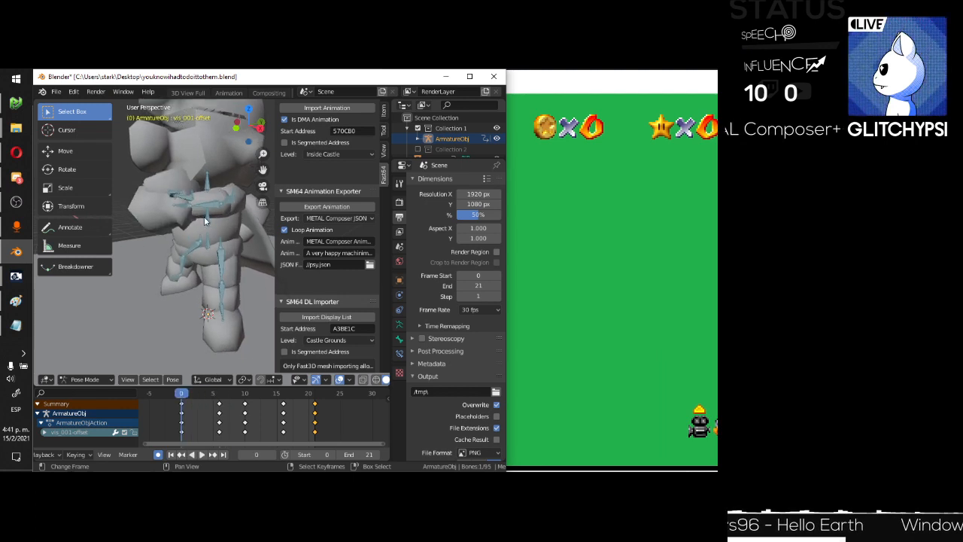
pyautogui.click(215, 218)
pyautogui.moveTo(239, 258); pyautogui.dragTo(228, 225, button='middle')
pyautogui.scroll(1, 219, 249)
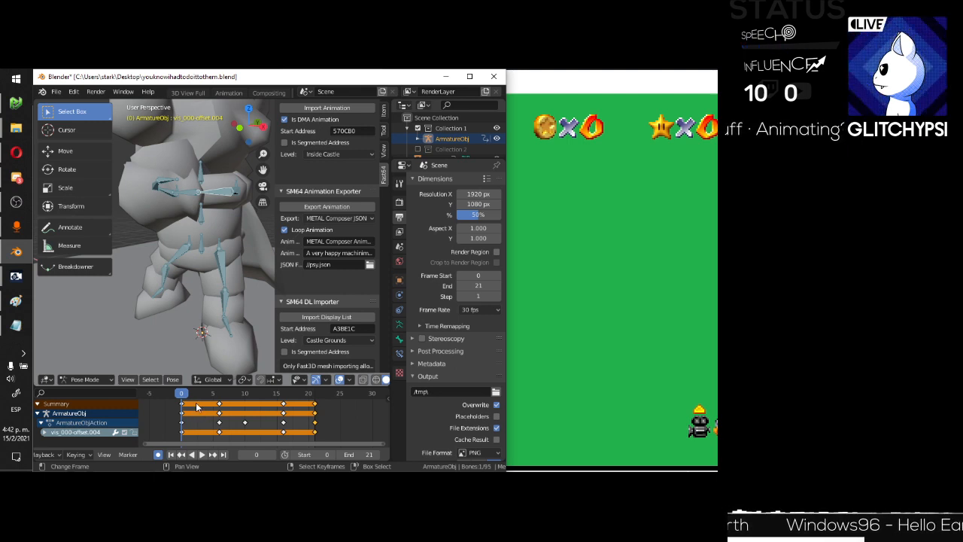
pyautogui.moveTo(185, 396); pyautogui.dragTo(224, 399)
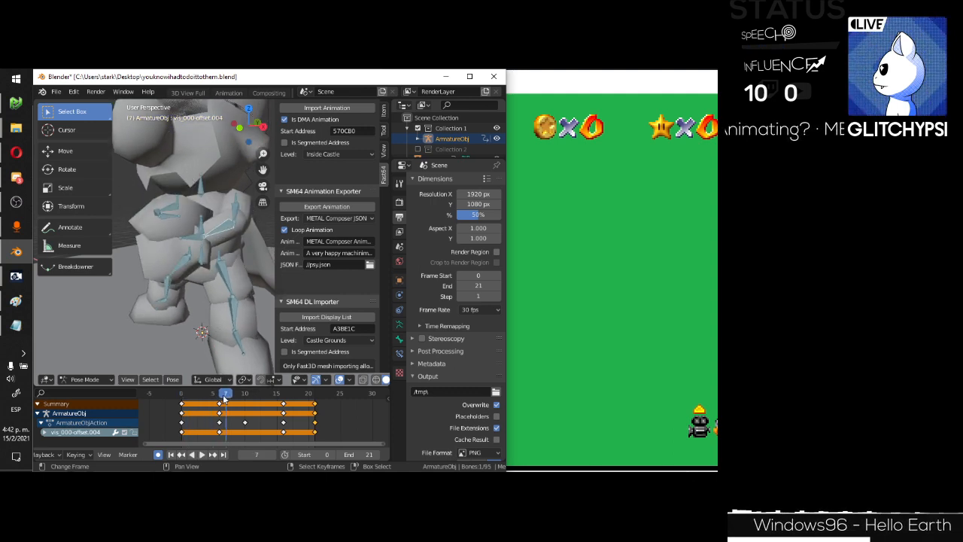
pyautogui.moveTo(247, 246)
pyautogui.mouseDown(button='middle')
pyautogui.moveTo(259, 248)
pyautogui.moveTo(250, 252)
pyautogui.mouseUp(button='middle')
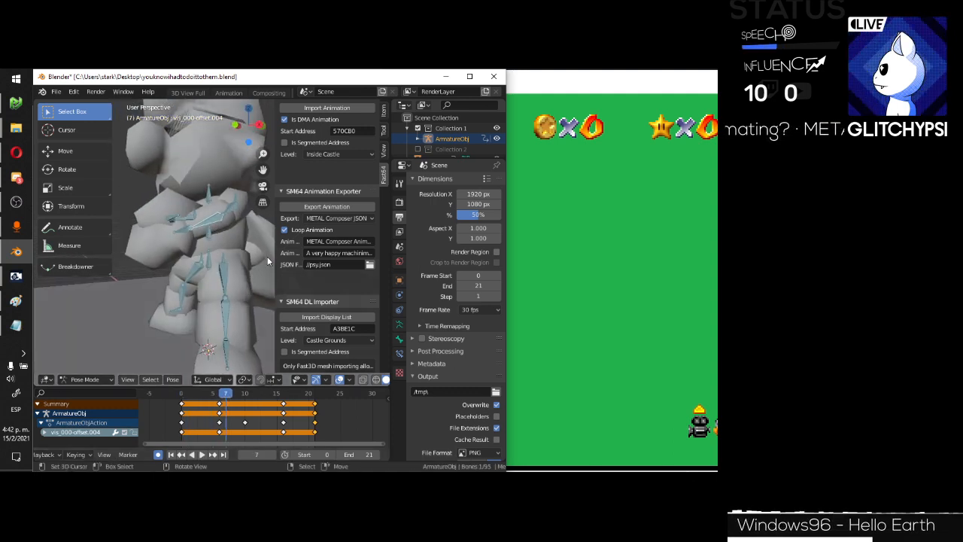
pyautogui.press('r')
pyautogui.click(263, 289)
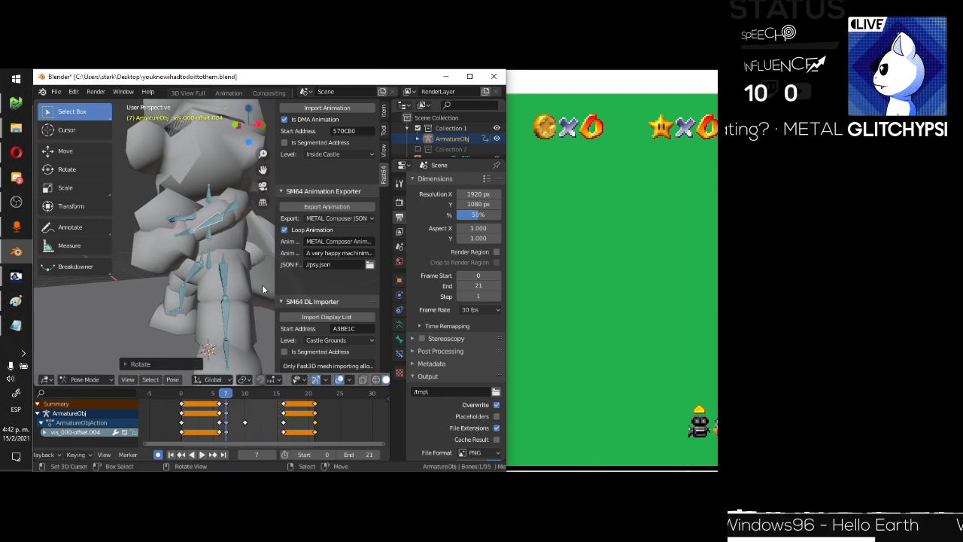
# Go to frame 11 and rotate the vis_000-offset.004 bone about the global X axis.
pyautogui.press('space')
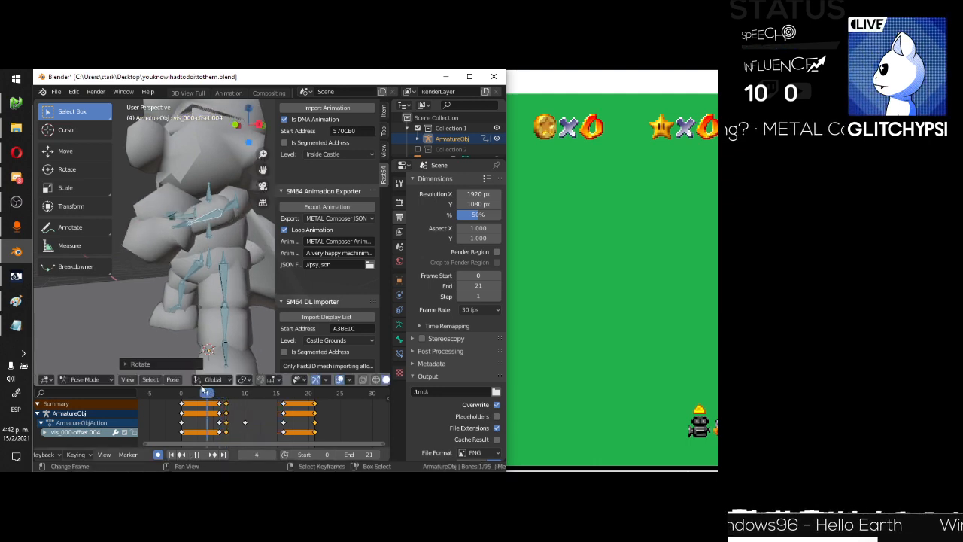
pyautogui.moveTo(224, 385); pyautogui.dragTo(265, 384)
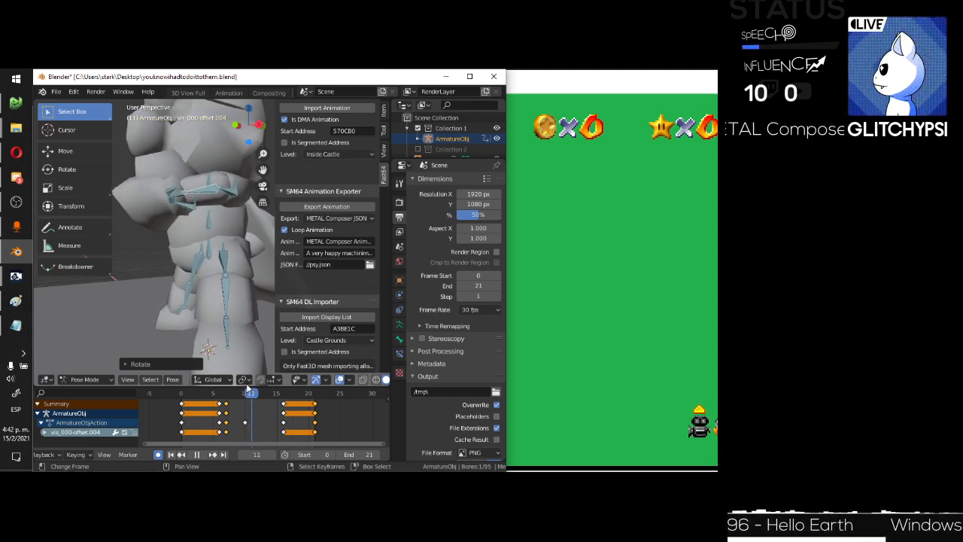
pyautogui.press('space')
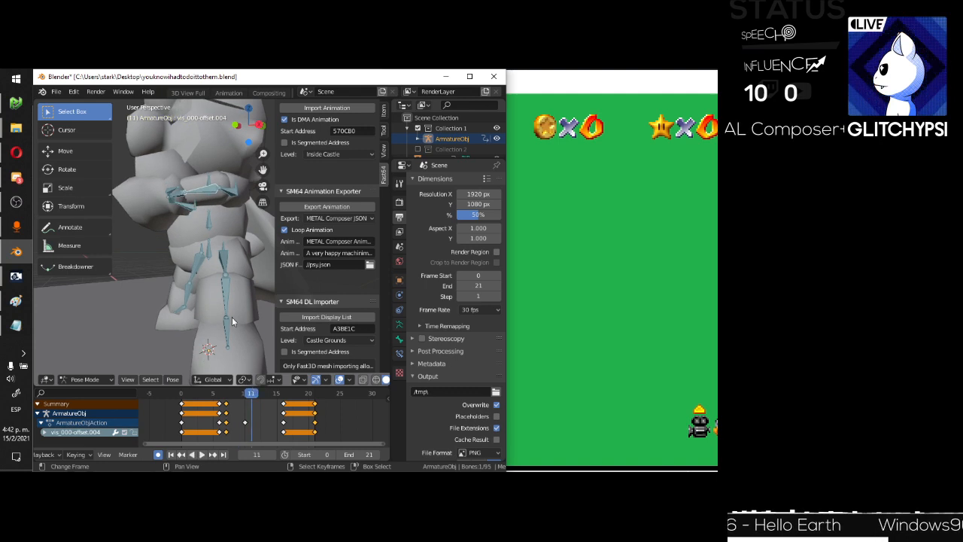
pyautogui.press('r')
pyautogui.press('x')
pyautogui.click(216, 231)
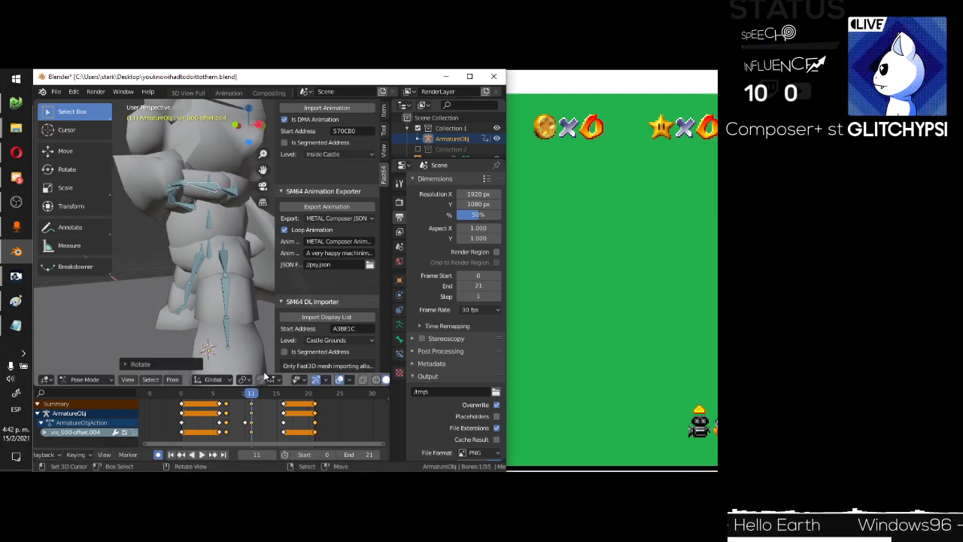
# Copy the bone's frame 7 and frame 11 keyframes so that they repeat at frames 17 and 1.
pyautogui.rightClick(228, 408)
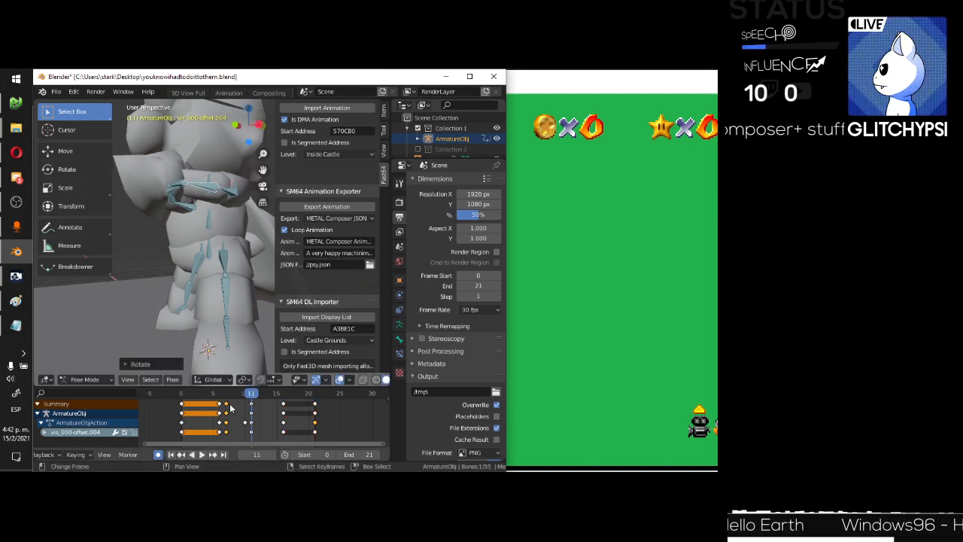
pyautogui.rightClick(251, 408)
pyautogui.moveTo(243, 407); pyautogui.dragTo(302, 410)
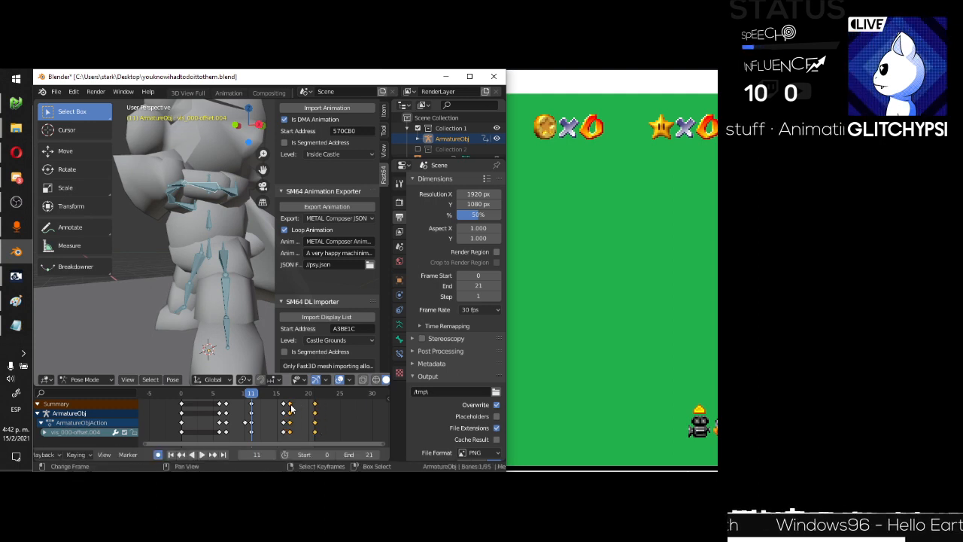
pyautogui.hotkey('ctrl', 'z')
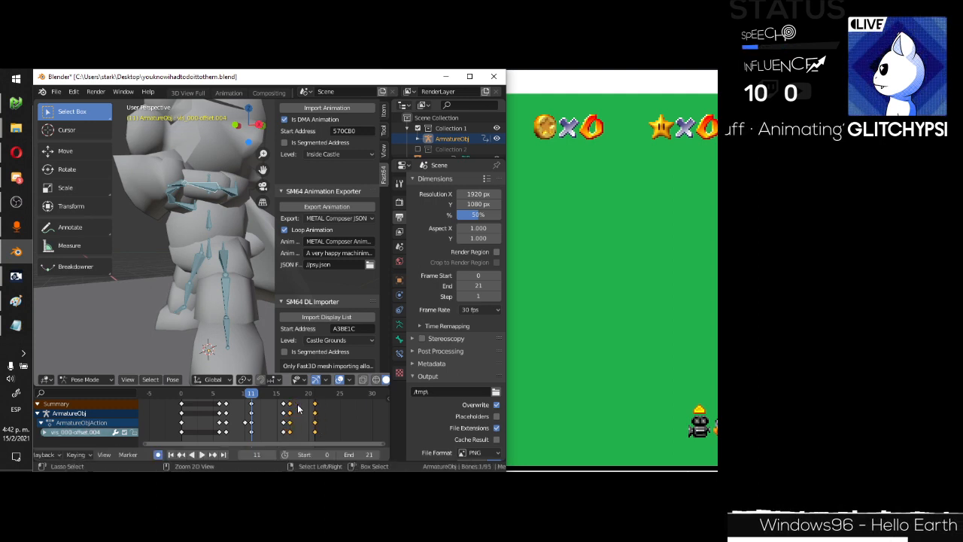
pyautogui.hotkey('ctrl', 'z')
pyautogui.hotkey('ctrl', 'z')
pyautogui.moveTo(297, 404); pyautogui.dragTo(291, 405, button='right')
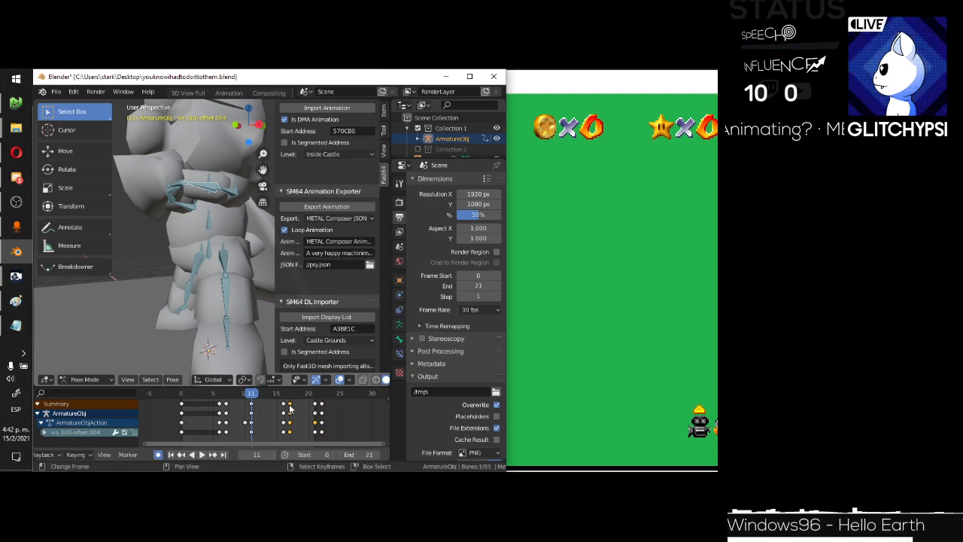
pyautogui.press('g')
pyautogui.click(301, 407)
pyautogui.press('g')
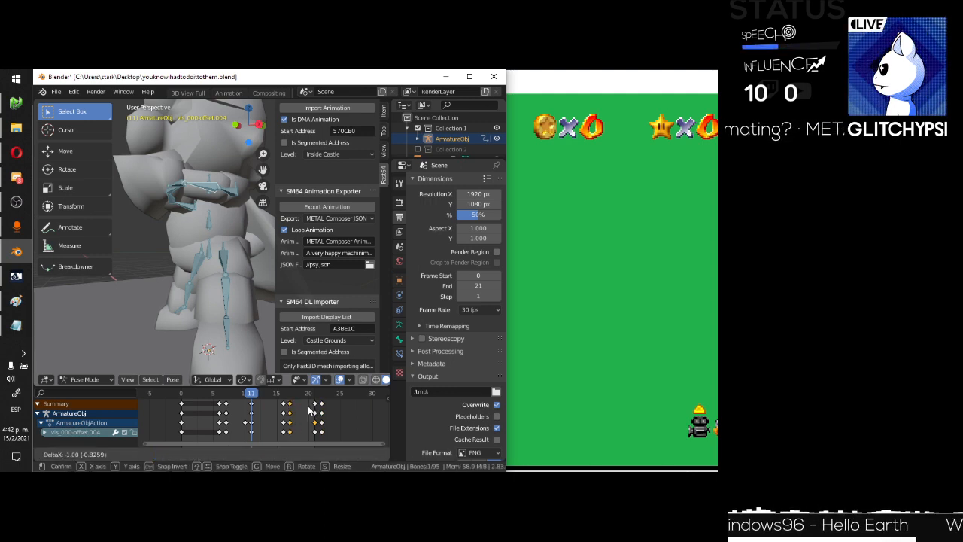
pyautogui.click(308, 410)
pyautogui.press('g')
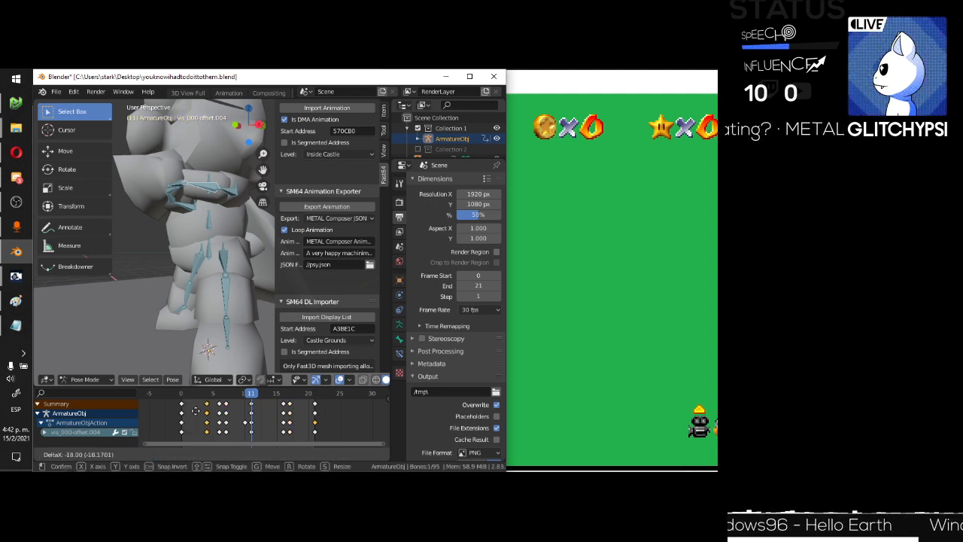
pyautogui.click(181, 408)
# Play back the dance from several angles to check the arm's secondary motion, and stop playback.
pyautogui.press('space')
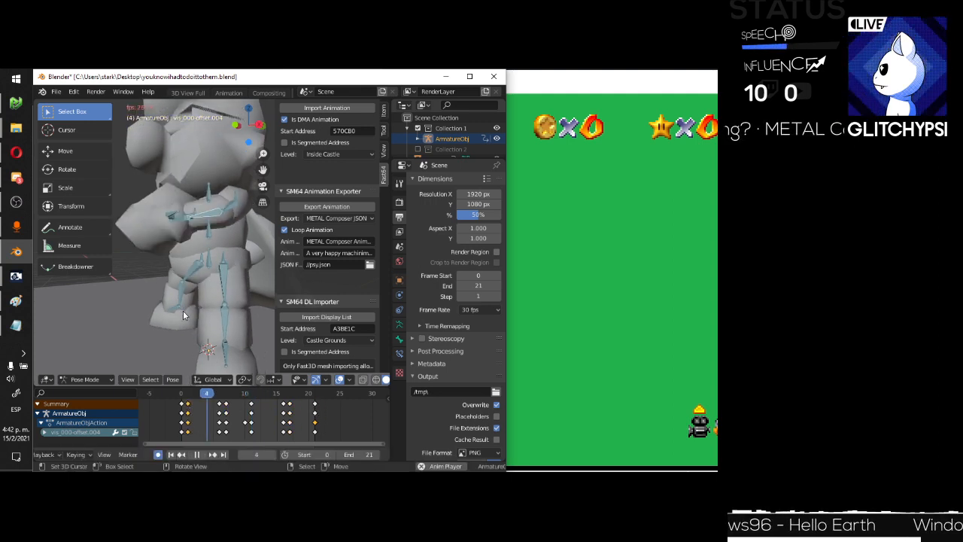
pyautogui.moveTo(208, 261); pyautogui.dragTo(250, 280, button='middle')
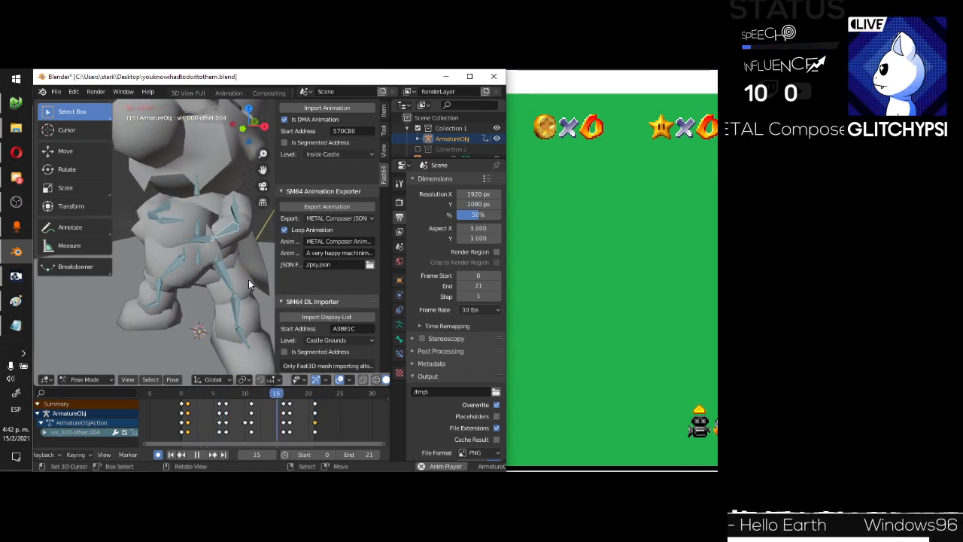
pyautogui.press('Escape')
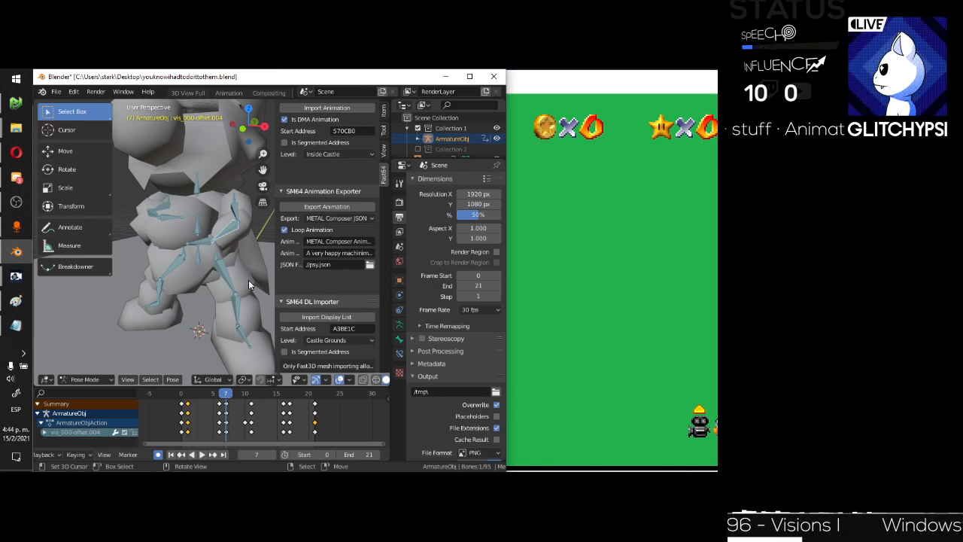
pyautogui.moveTo(224, 236); pyautogui.dragTo(184, 276, button='middle')
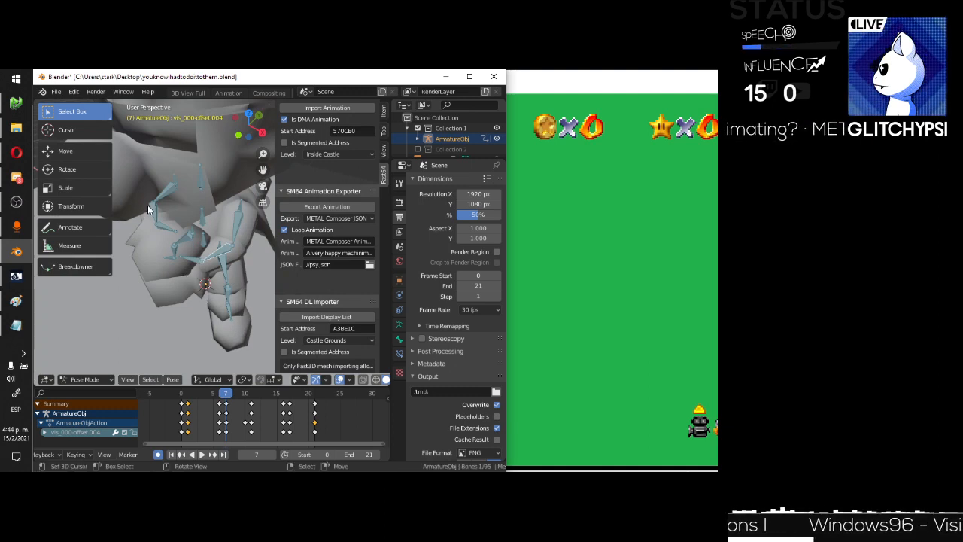
pyautogui.moveTo(148, 204); pyautogui.dragTo(204, 179, button='middle')
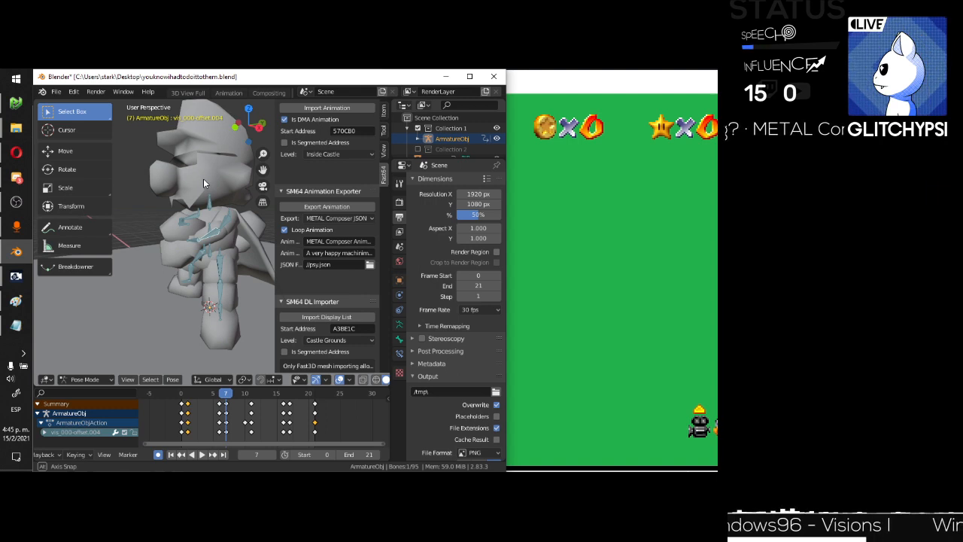
pyautogui.moveTo(203, 178); pyautogui.dragTo(280, 167, button='middle')
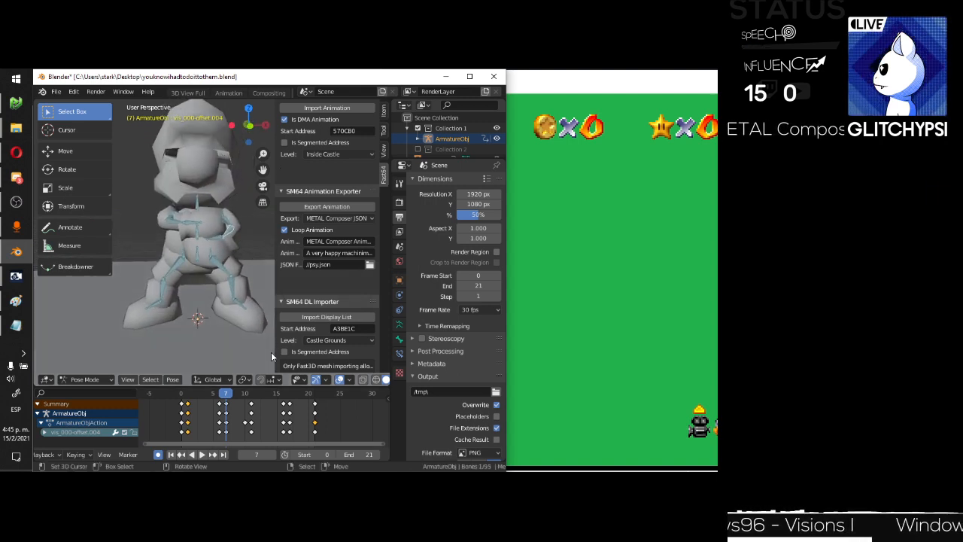
pyautogui.click(200, 397)
pyautogui.press('space')
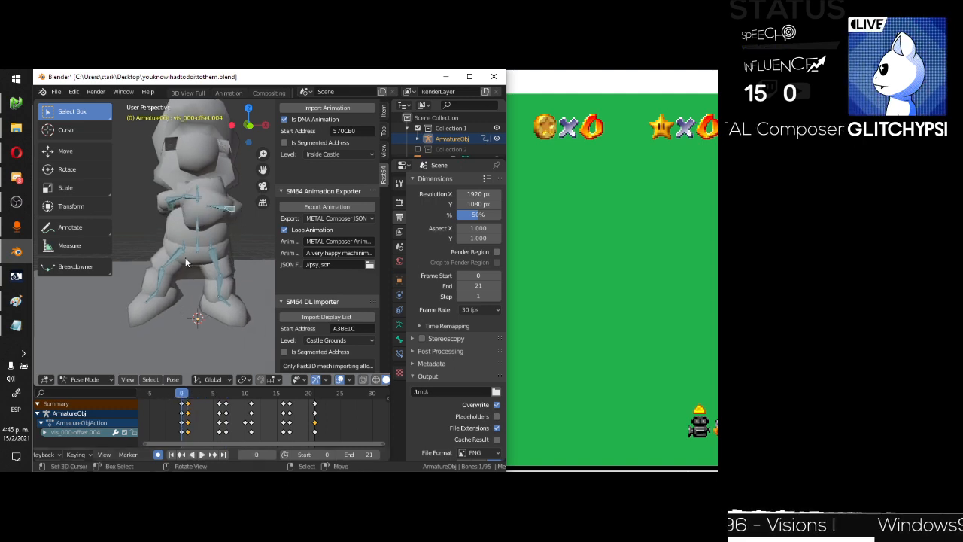
pyautogui.moveTo(185, 257); pyautogui.dragTo(143, 252, button='middle')
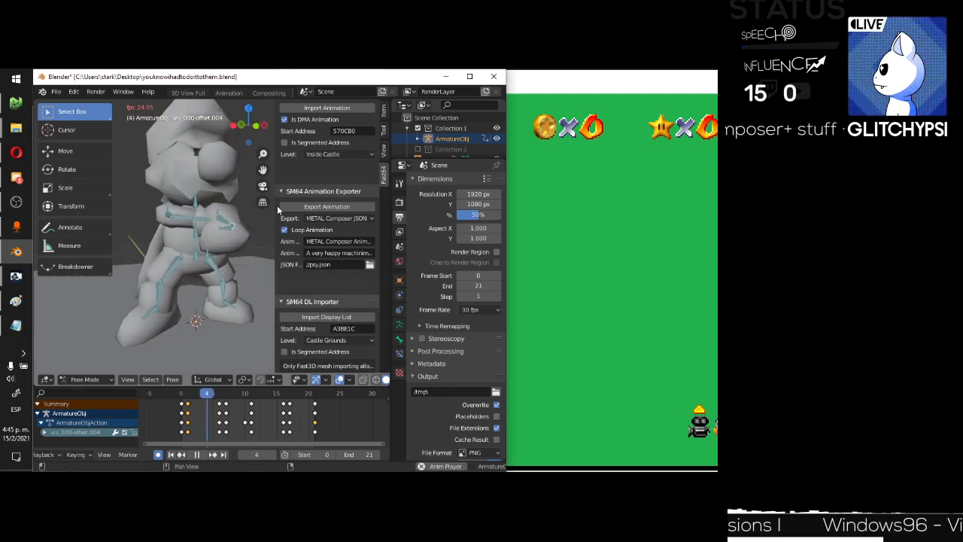
pyautogui.press('space')
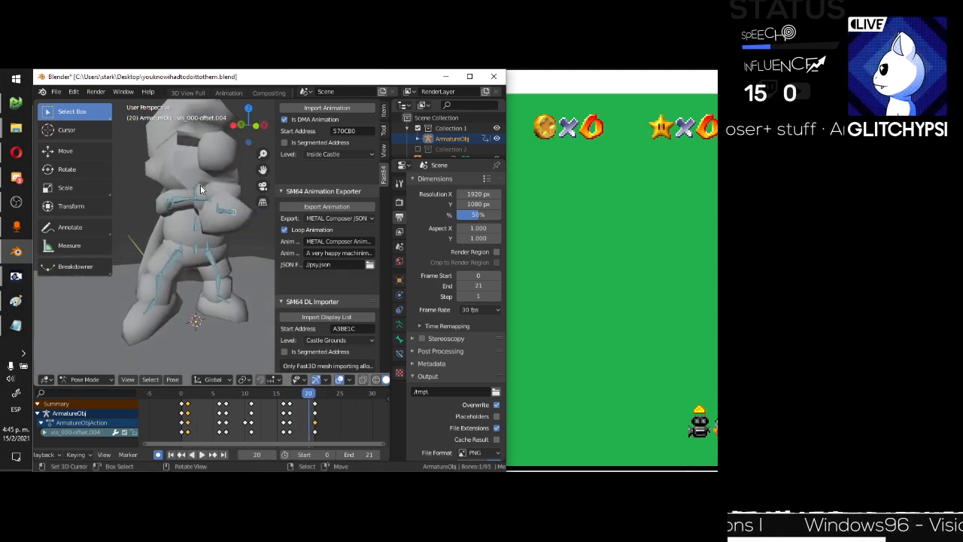
# Select the vis_000-offset.007 arm bone and key it at frame 8, rotated about 15° around the global X axis.
pyautogui.rightClick(186, 201)
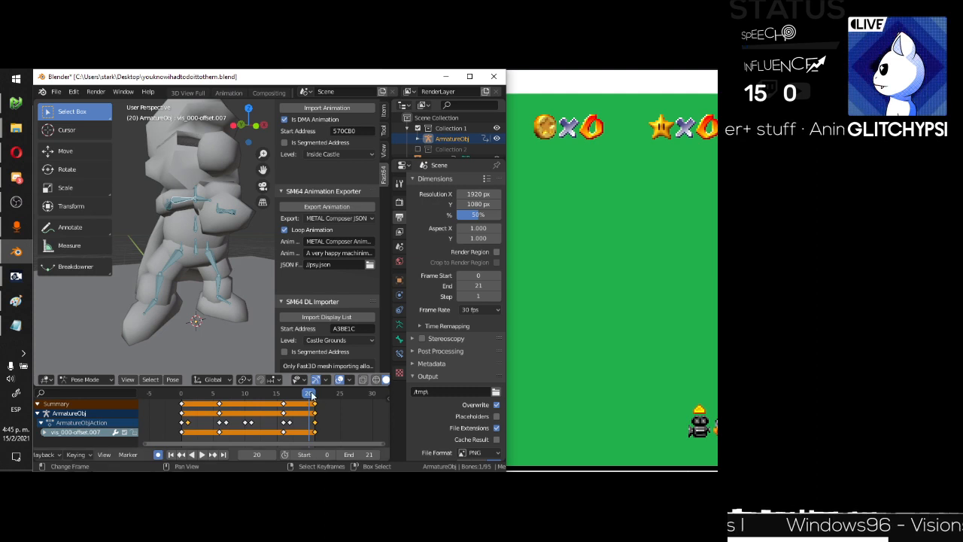
pyautogui.moveTo(299, 393); pyautogui.dragTo(225, 393)
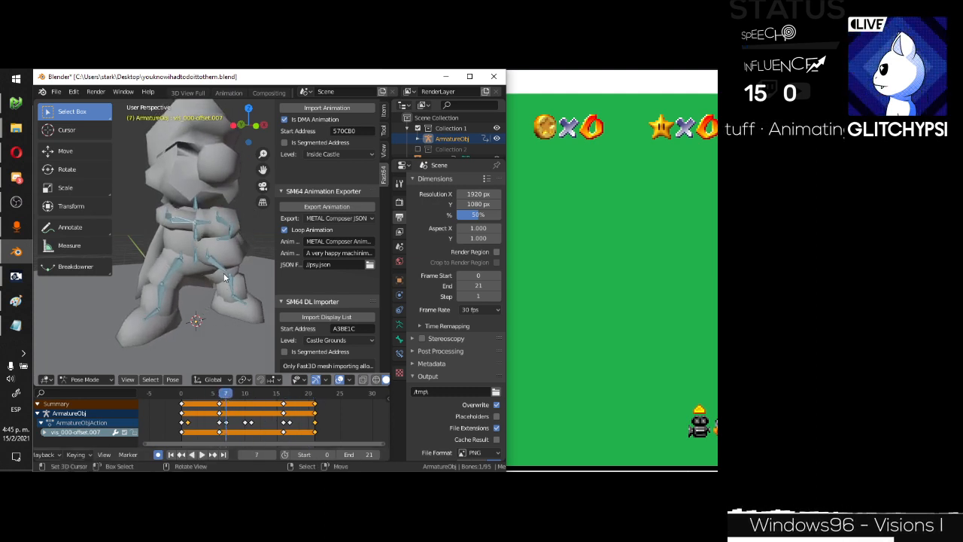
pyautogui.moveTo(259, 239); pyautogui.dragTo(236, 224, button='middle')
pyautogui.press('space')
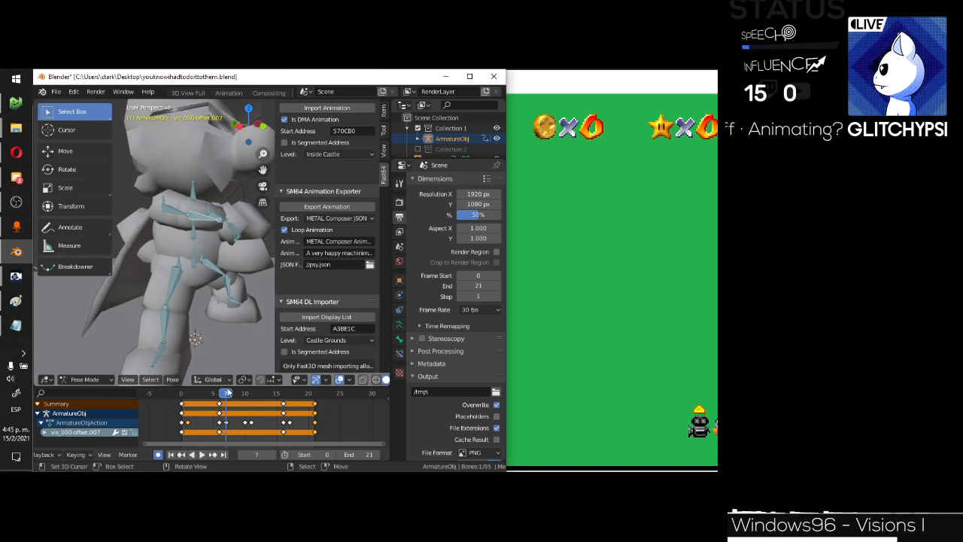
pyautogui.press('space')
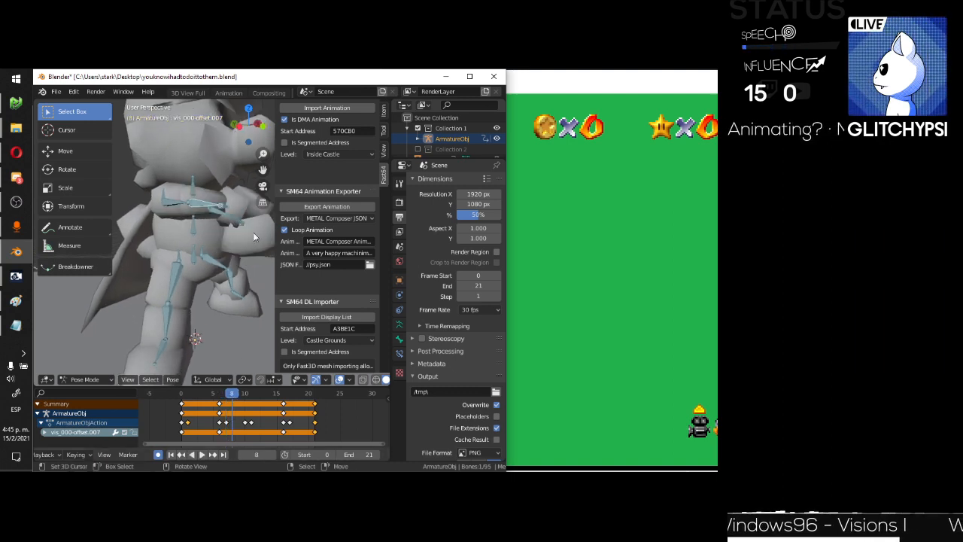
pyautogui.press('r')
pyautogui.press('x')
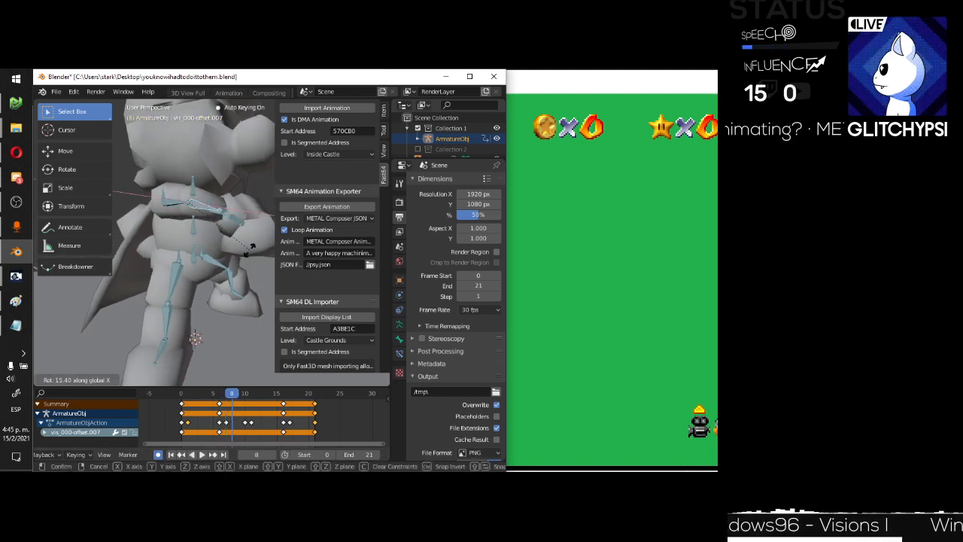
pyautogui.click(252, 246)
pyautogui.press('i')
# Key the vis_000-offset.007 bone at frame 12, rotated about -26° around the global X axis.
pyautogui.press('space')
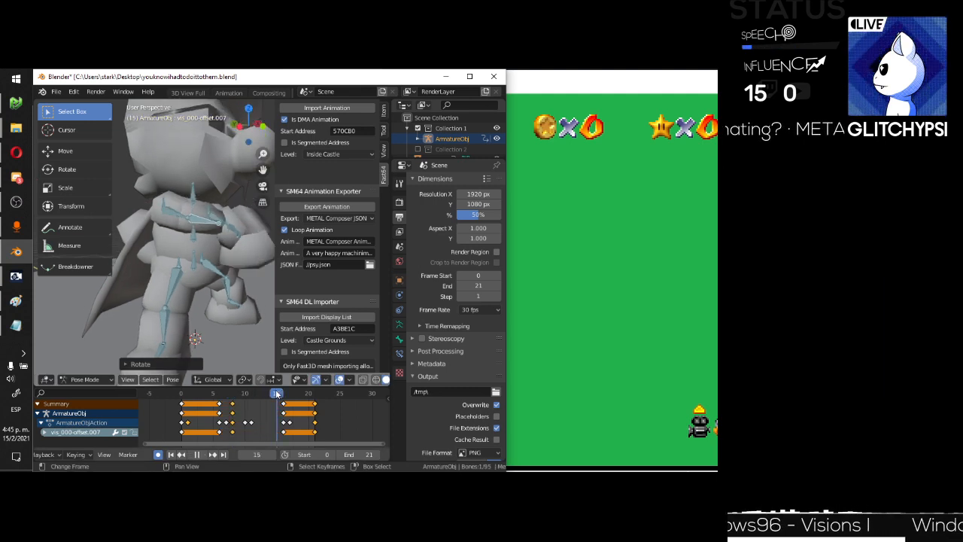
pyautogui.moveTo(256, 397)
pyautogui.mouseDown()
pyautogui.moveTo(243, 392)
pyautogui.moveTo(252, 393)
pyautogui.mouseUp()
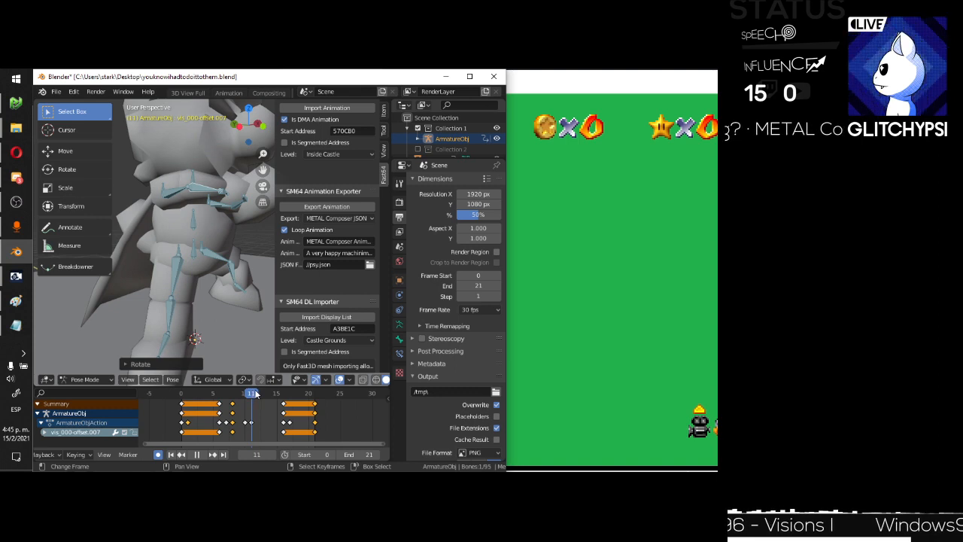
pyautogui.press('space')
pyautogui.press('r')
pyautogui.press('x')
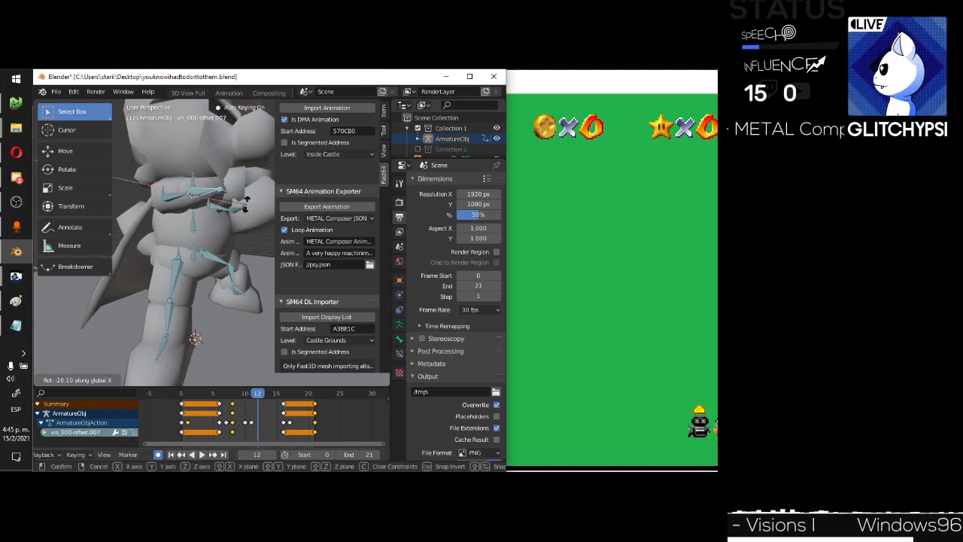
pyautogui.click(242, 202)
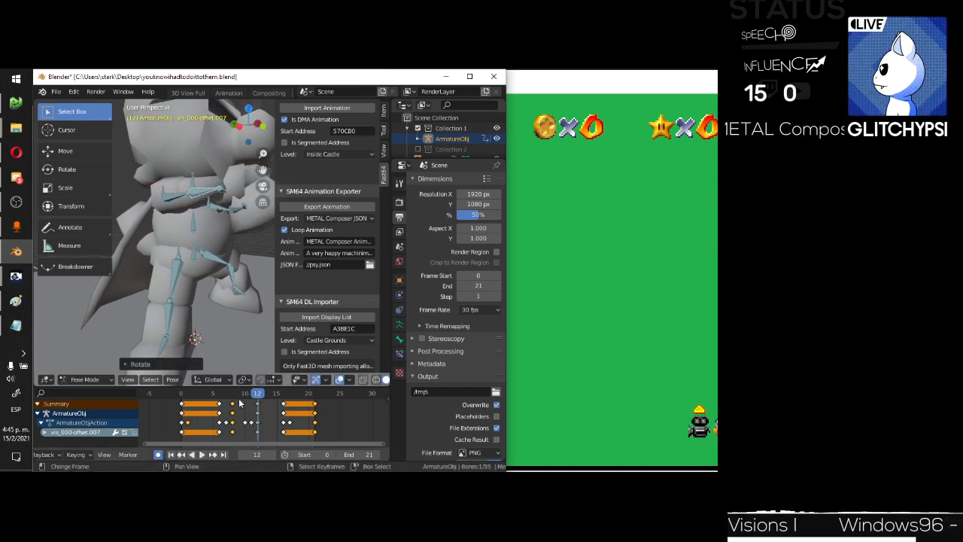
pyautogui.press('i')
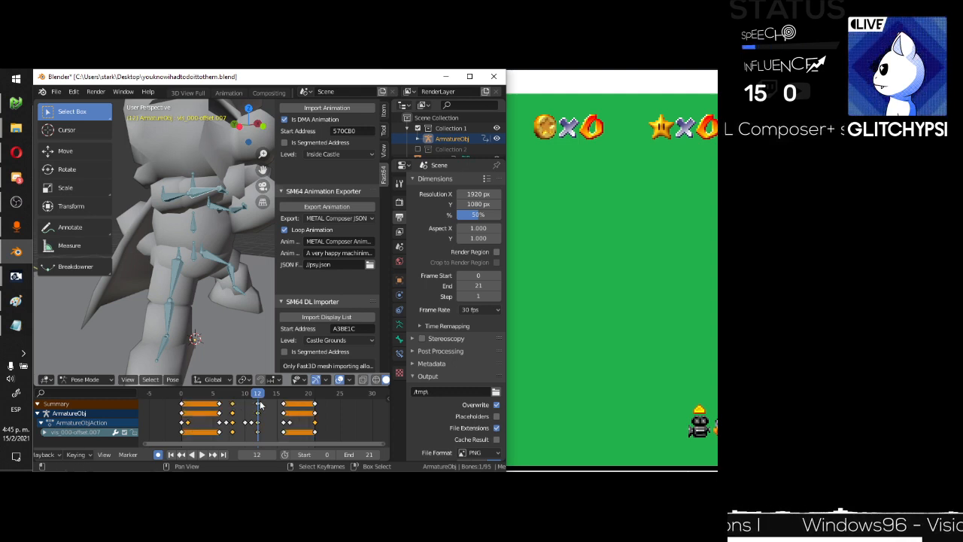
# Copy the vis_000-offset.007 bone's frame 8 and frame 12 keyframes so that they repeat at frames 18 and 2.
pyautogui.click(233, 404)
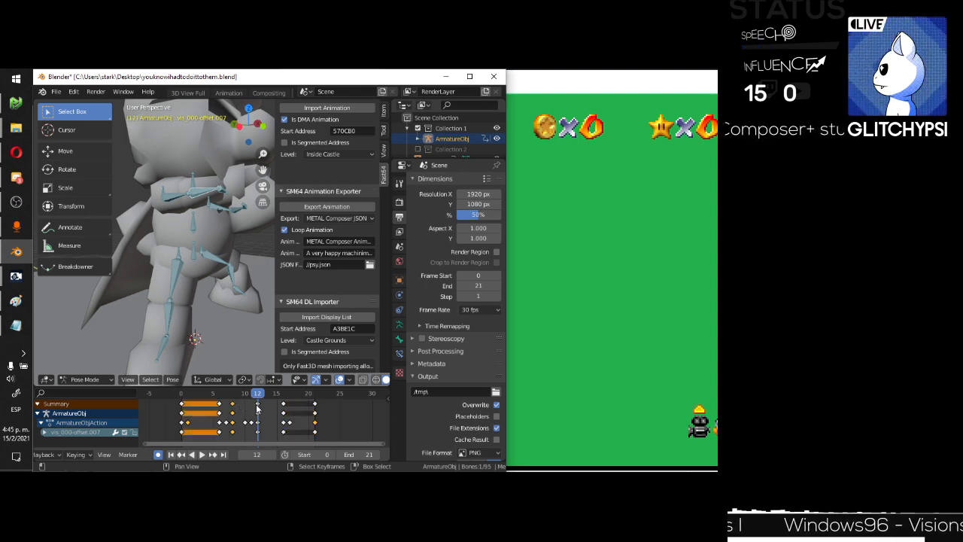
pyautogui.moveTo(235, 407); pyautogui.dragTo(293, 405)
pyautogui.click(294, 405)
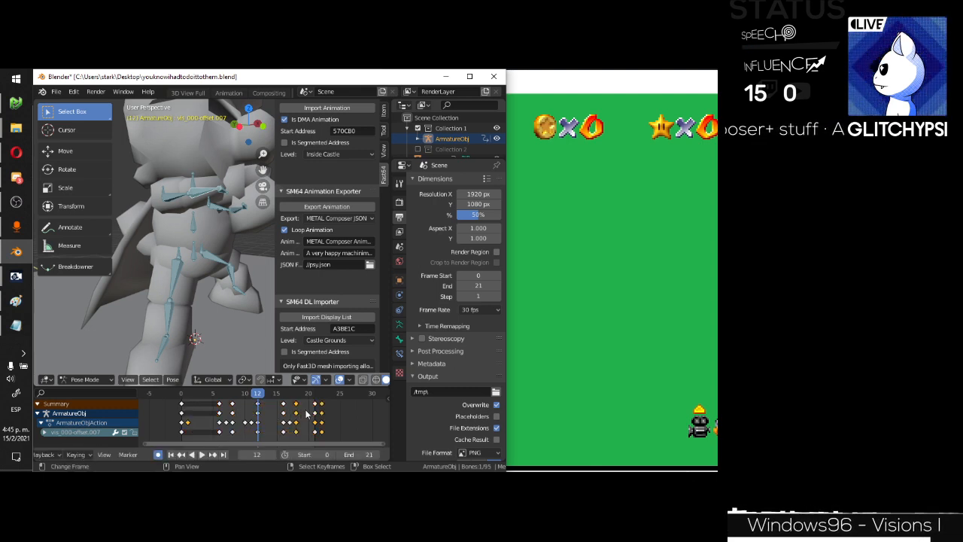
pyautogui.click(311, 407)
pyautogui.click(321, 405)
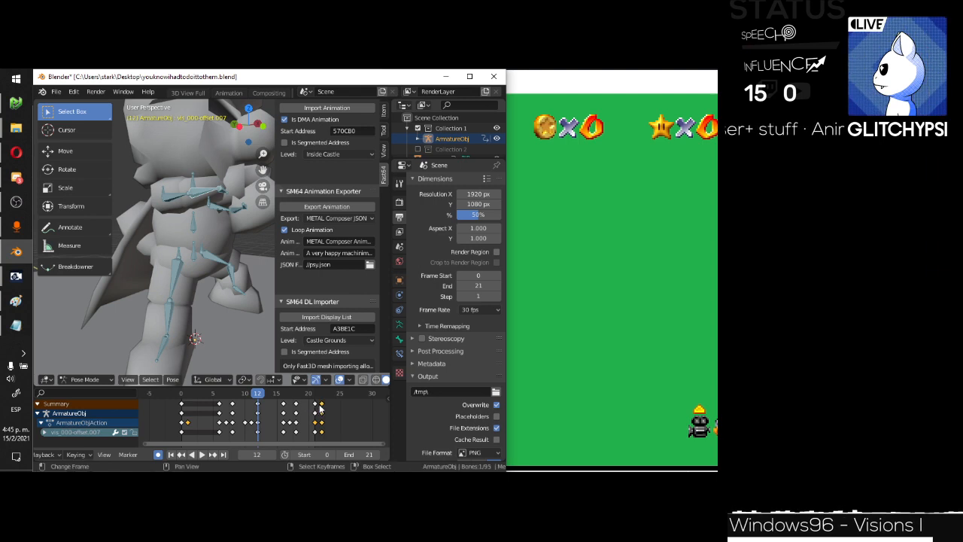
pyautogui.press('g')
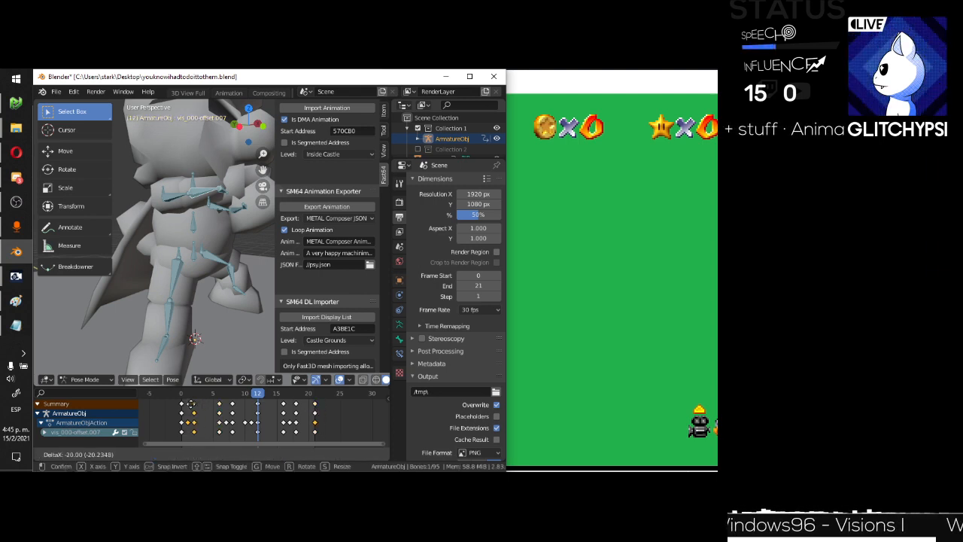
pyautogui.click(193, 404)
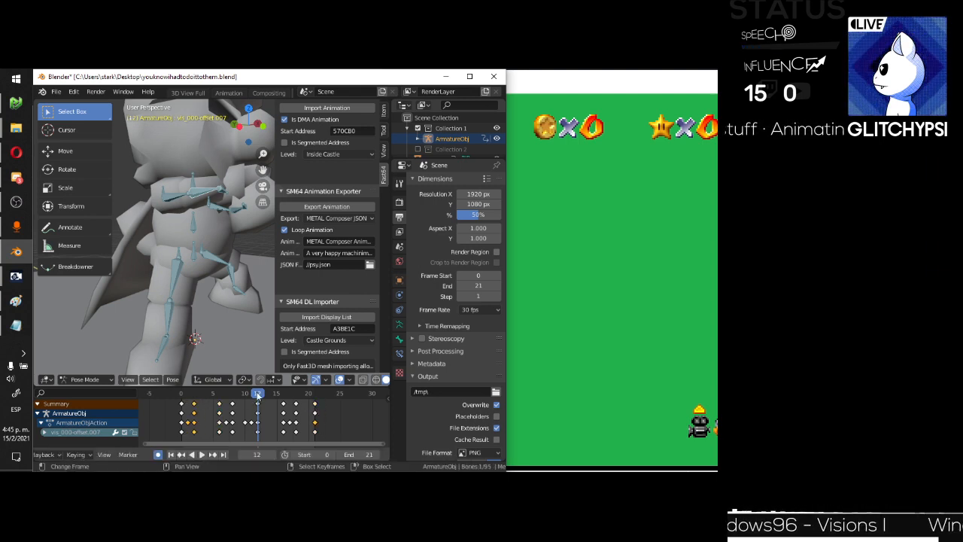
# Play back the dance and examine the delayed arm motion from the front and both sides.
pyautogui.press('space')
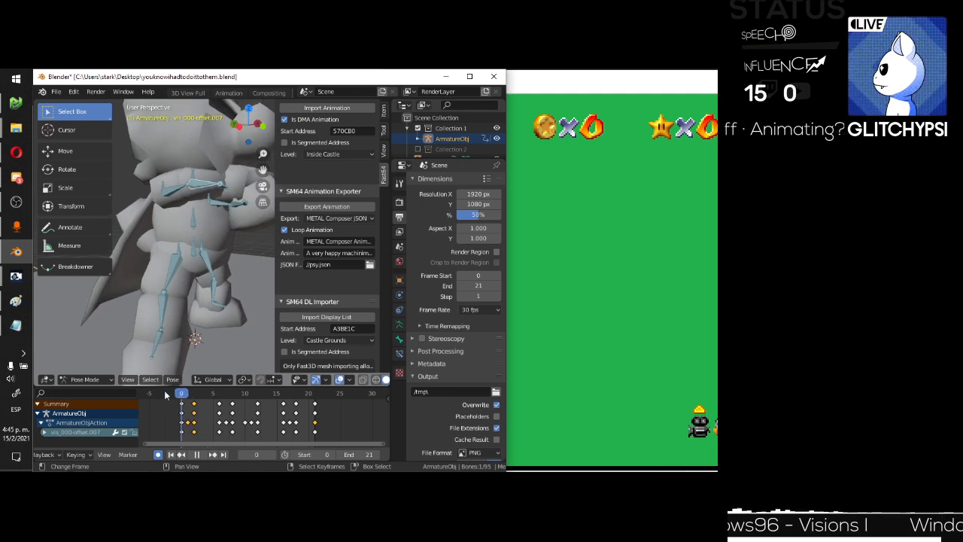
pyautogui.moveTo(189, 266); pyautogui.dragTo(122, 263, button='middle')
pyautogui.scroll(-4, 163, 261)
pyautogui.scroll(2, 219, 193)
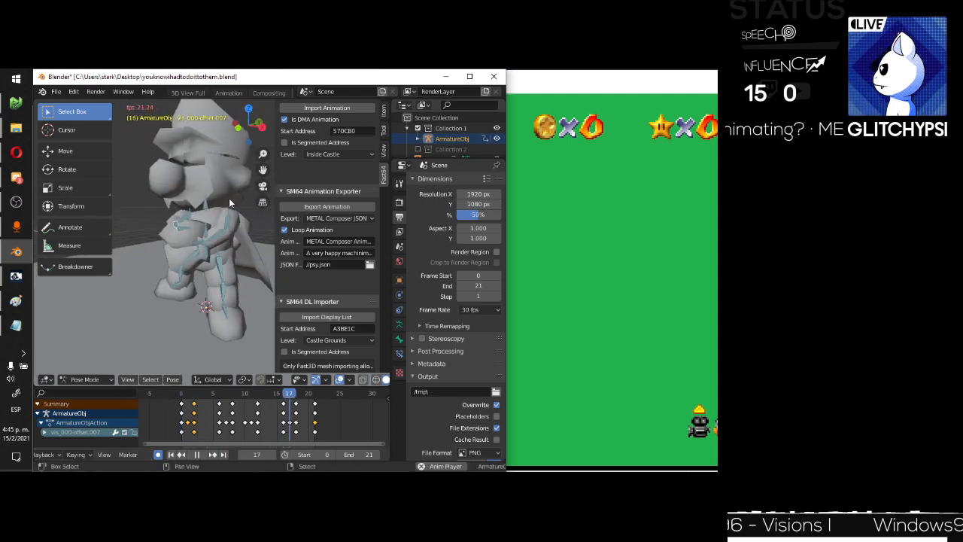
pyautogui.moveTo(229, 201); pyautogui.dragTo(221, 217, button='middle')
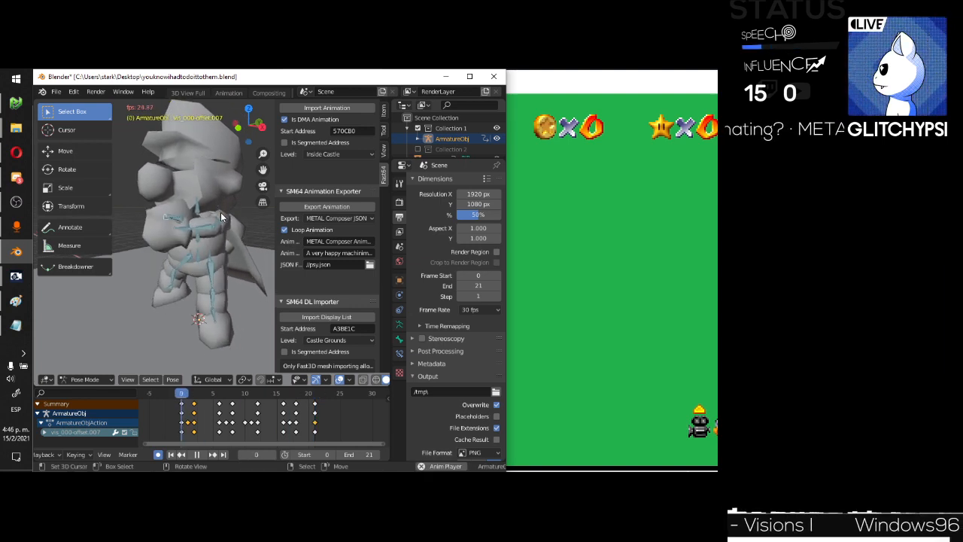
pyautogui.moveTo(220, 212); pyautogui.dragTo(177, 205, button='middle')
pyautogui.scroll(1, 177, 205)
pyautogui.moveTo(272, 217); pyautogui.dragTo(249, 212, button='middle')
pyautogui.scroll(-3, 220, 210)
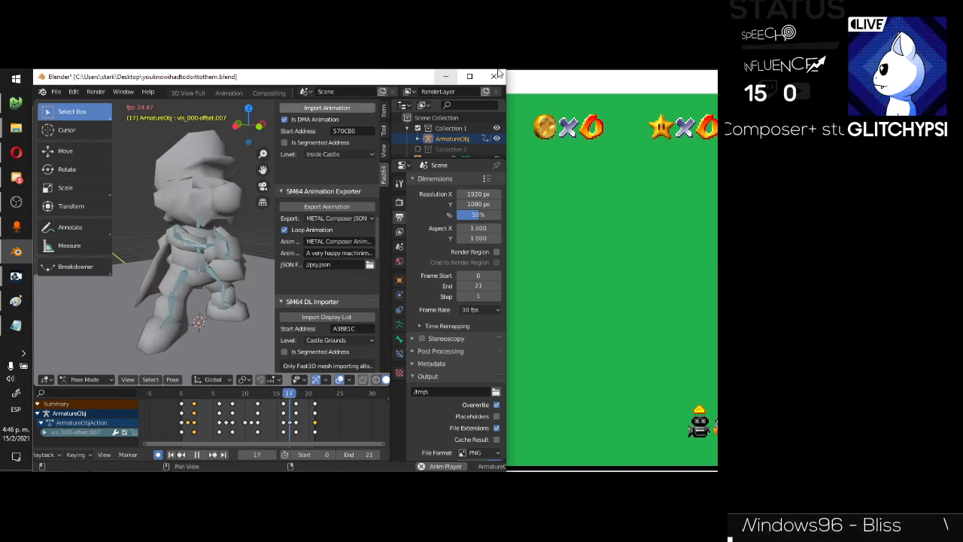
# Bring the gangnam style reference animation into view beside the model and stop the dance playback.
pyautogui.click(656, 86)
pyautogui.click(683, 83)
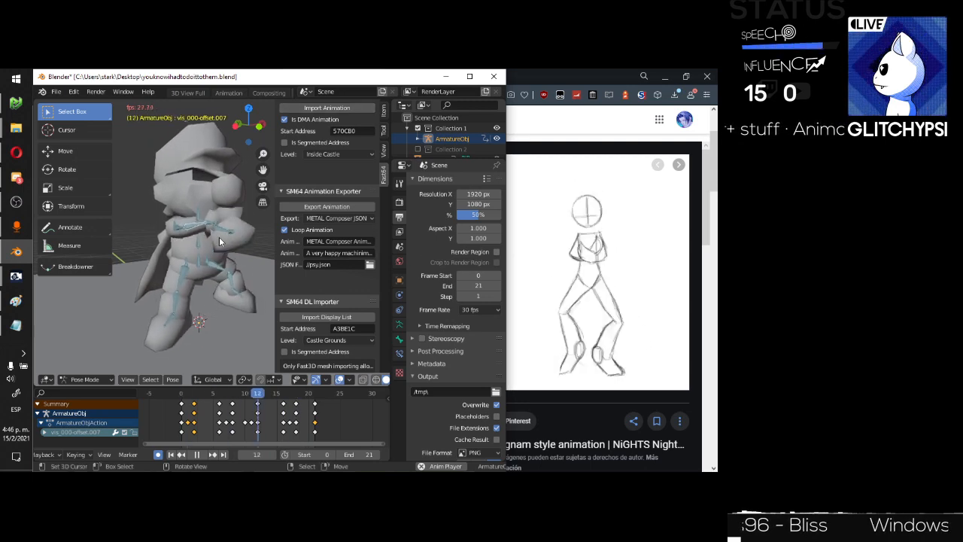
pyautogui.press('space')
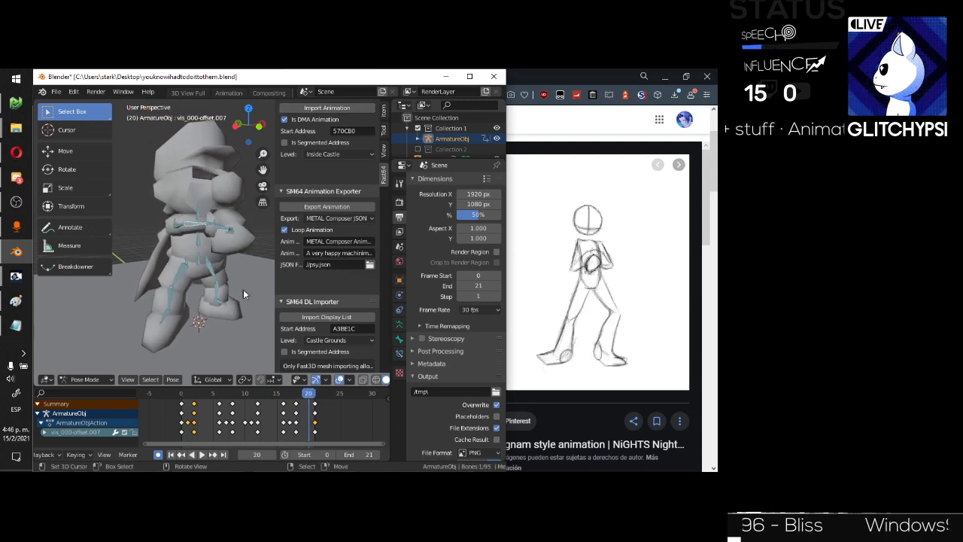
# Select the vis_000-offset.005 arm bone and key it at frame 8, rotated about -43° around the global Y axis.
pyautogui.click(232, 239)
pyautogui.moveTo(218, 245); pyautogui.dragTo(212, 213, button='middle')
pyautogui.rightClick(185, 242)
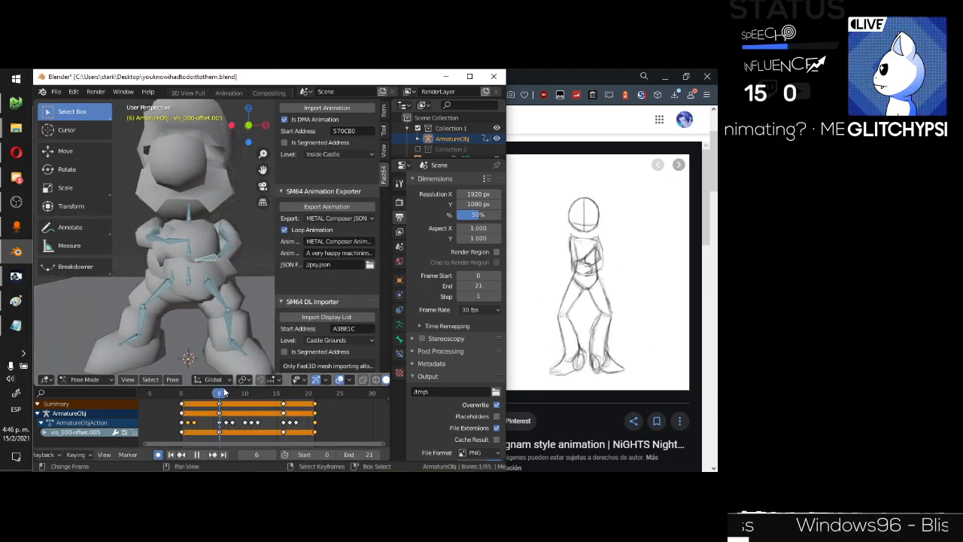
pyautogui.moveTo(224, 391); pyautogui.dragTo(233, 391)
pyautogui.moveTo(226, 226); pyautogui.dragTo(195, 211, button='middle')
pyautogui.scroll(1, 188, 225)
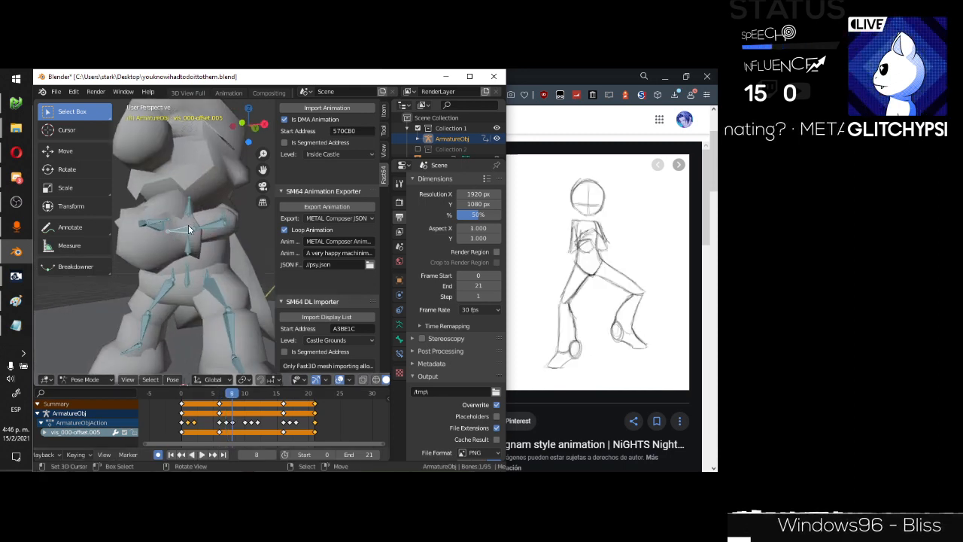
pyautogui.press('r')
pyautogui.press('x')
pyautogui.press('x')
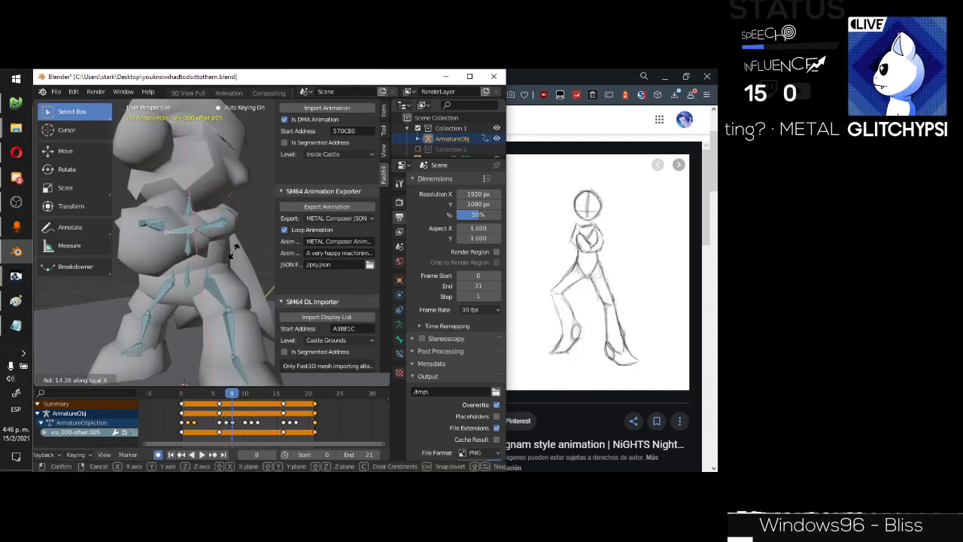
pyautogui.press('y')
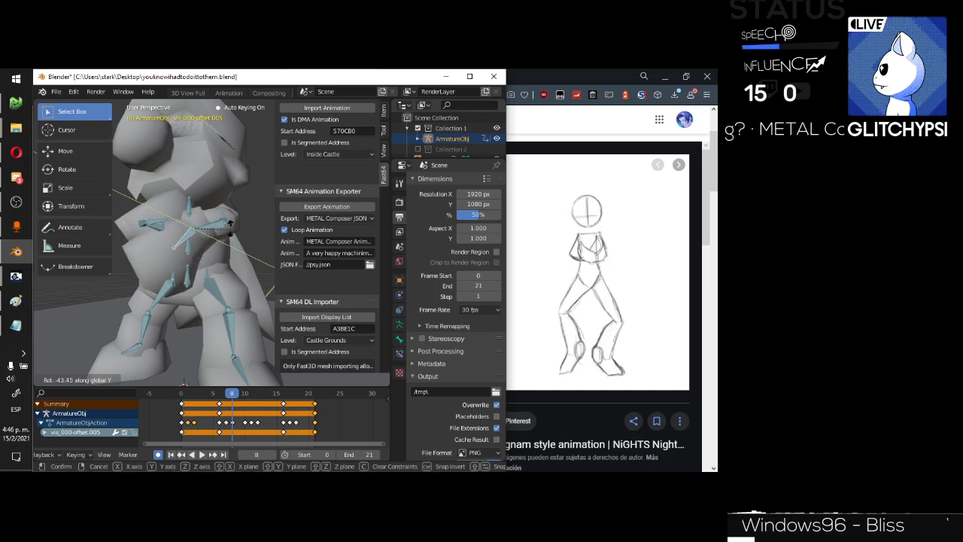
pyautogui.click(230, 226)
pyautogui.moveTo(229, 226); pyautogui.dragTo(204, 241, button='middle')
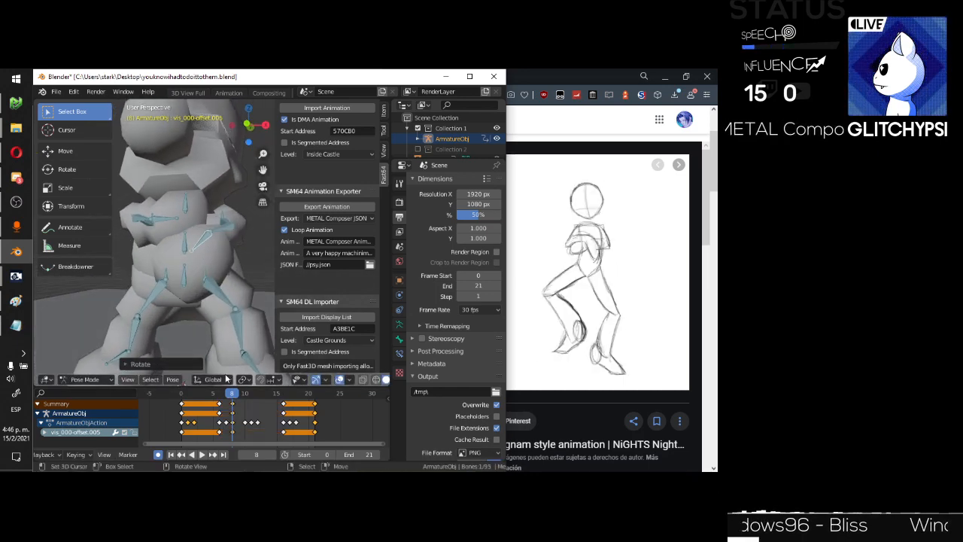
# Key the vis_000-offset.005 bone at frame 12, rotated freely by about 47° in an angled front view.
pyautogui.moveTo(235, 396); pyautogui.dragTo(258, 394)
pyautogui.moveTo(228, 282)
pyautogui.mouseDown(button='middle')
pyautogui.moveTo(225, 291)
pyautogui.moveTo(221, 279)
pyautogui.mouseUp(button='middle')
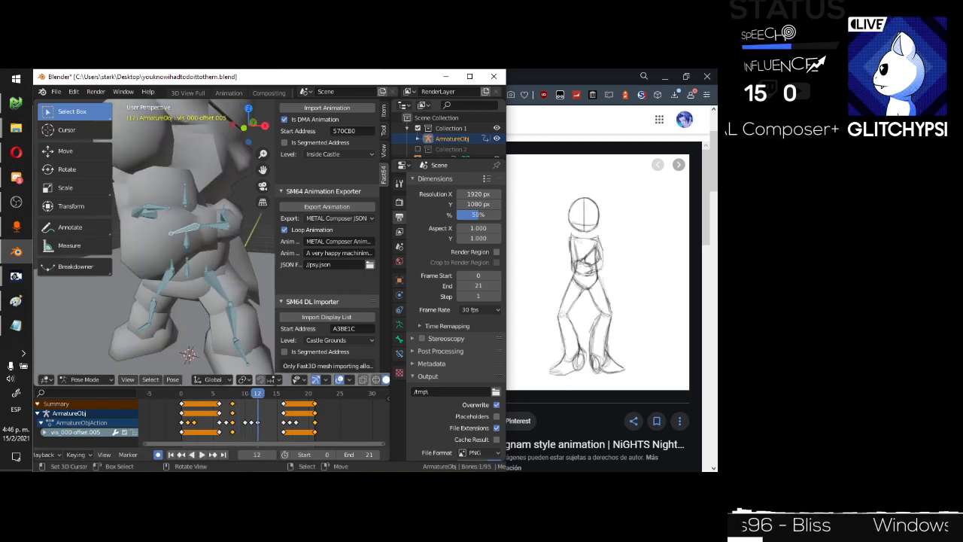
pyautogui.press('r')
pyautogui.press('y')
pyautogui.press('y')
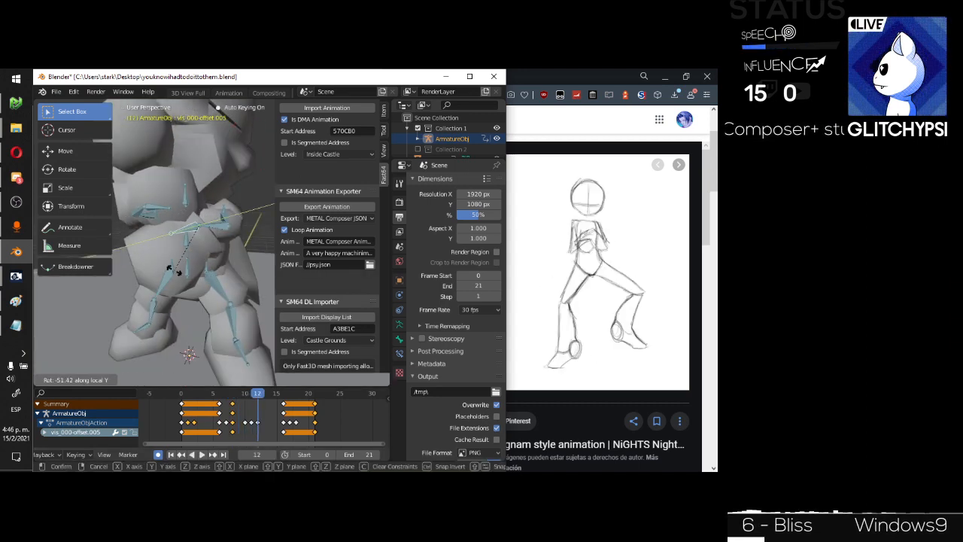
pyautogui.press('y')
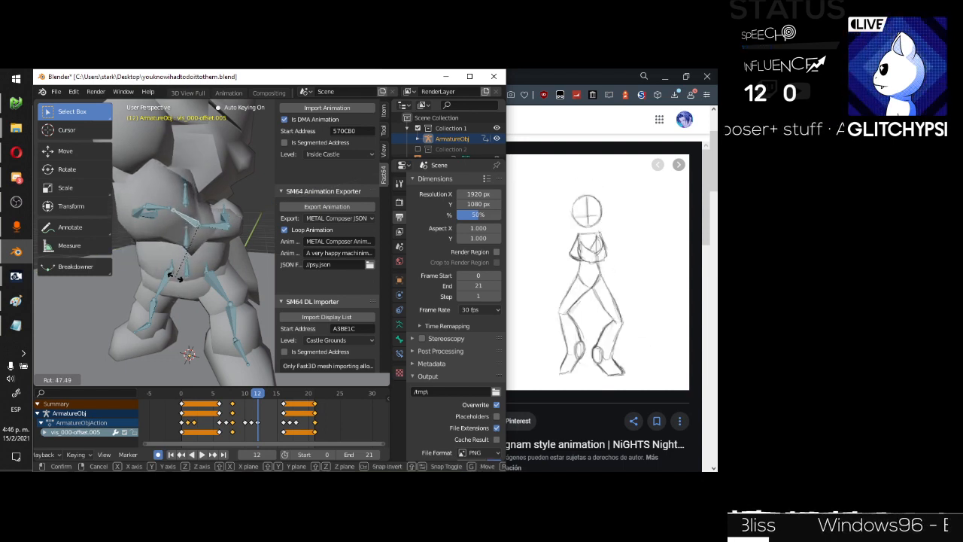
pyautogui.click(177, 280)
# Copy the vis_000-offset.005 bone's frame 8 and frame 12 keyframes so that they repeat at frames 18 and 2.
pyautogui.moveTo(177, 276); pyautogui.dragTo(222, 248, button='middle')
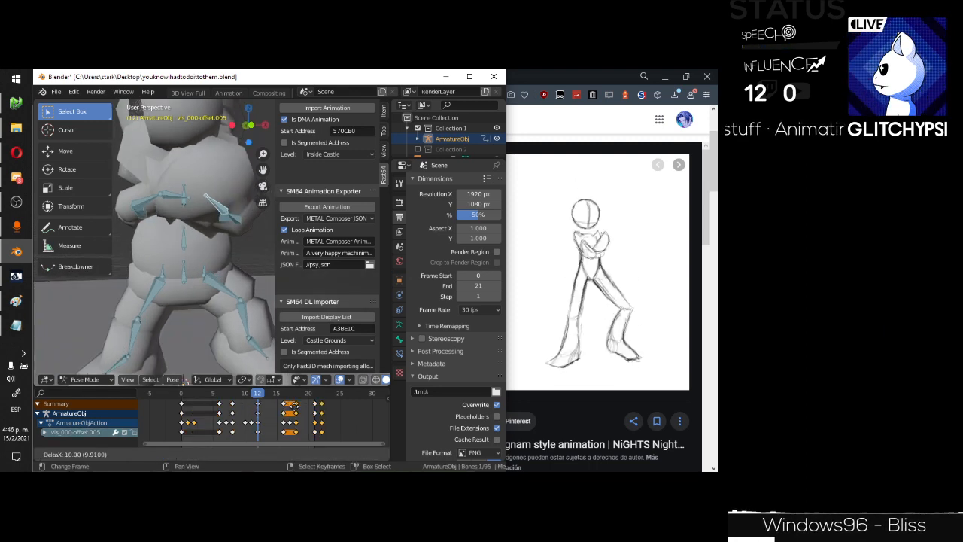
pyautogui.moveTo(320, 412); pyautogui.dragTo(232, 407)
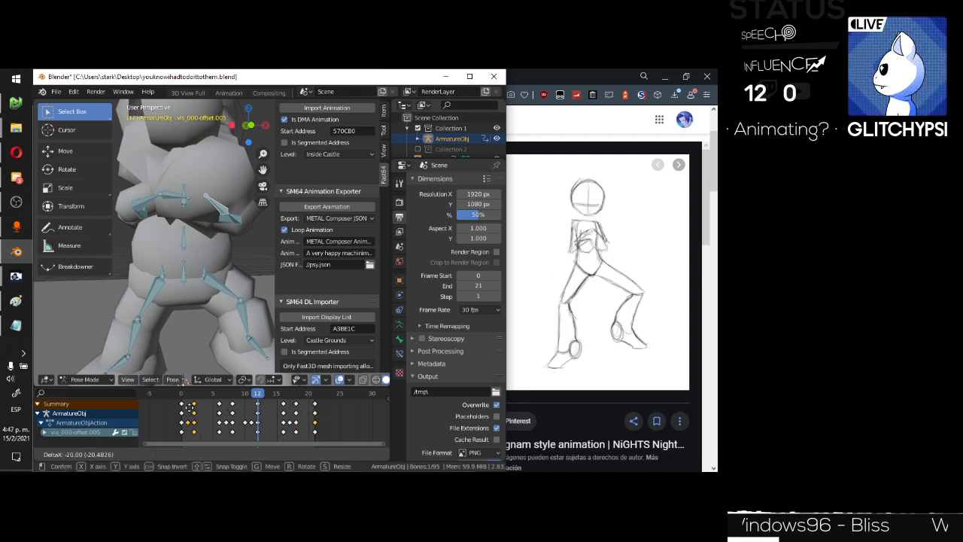
pyautogui.click(193, 406)
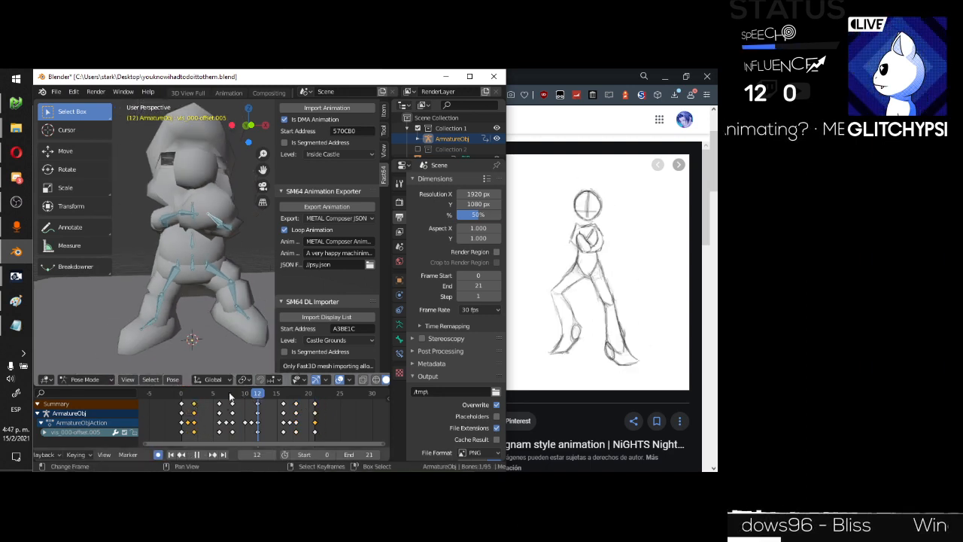
# Play back the dance from several angles against the reference, hiding the viewport sidebar for a wider view, and stop playback.
pyautogui.press('space')
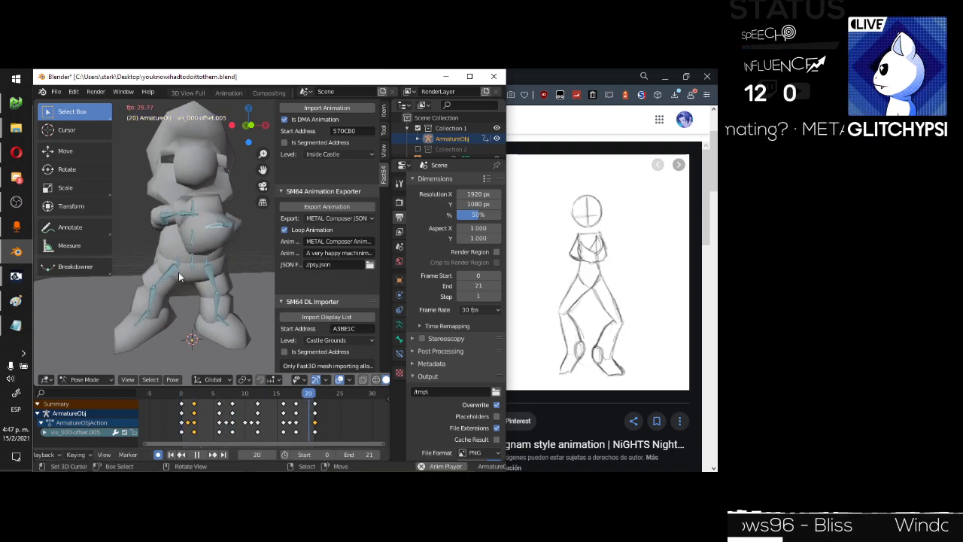
pyautogui.moveTo(185, 252); pyautogui.dragTo(153, 255, button='middle')
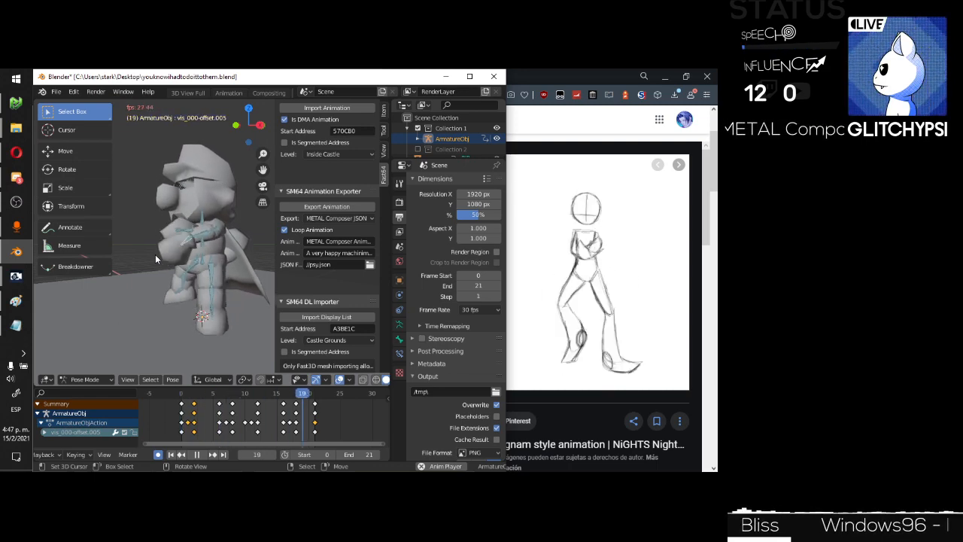
pyautogui.moveTo(155, 254); pyautogui.dragTo(233, 240, button='middle')
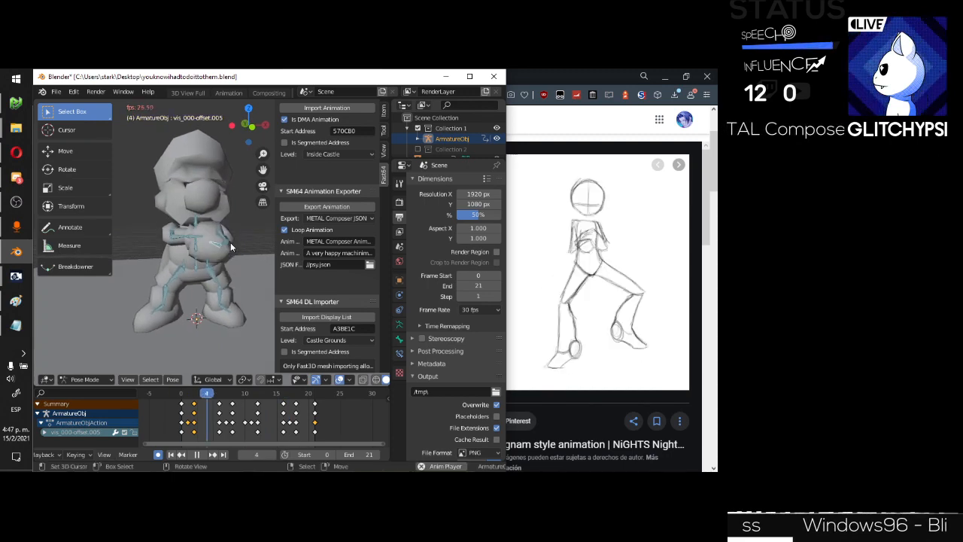
pyautogui.press('n')
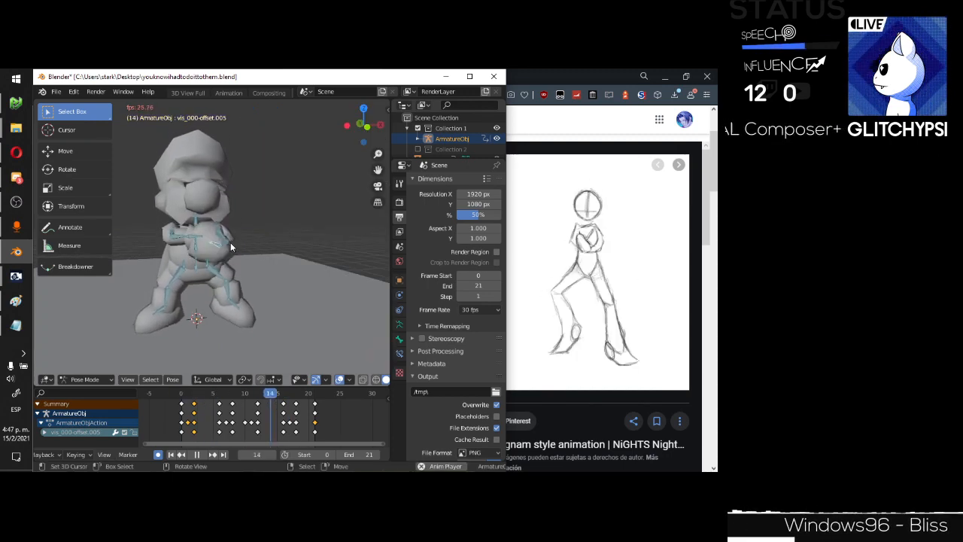
pyautogui.moveTo(234, 238); pyautogui.dragTo(155, 231, button='middle')
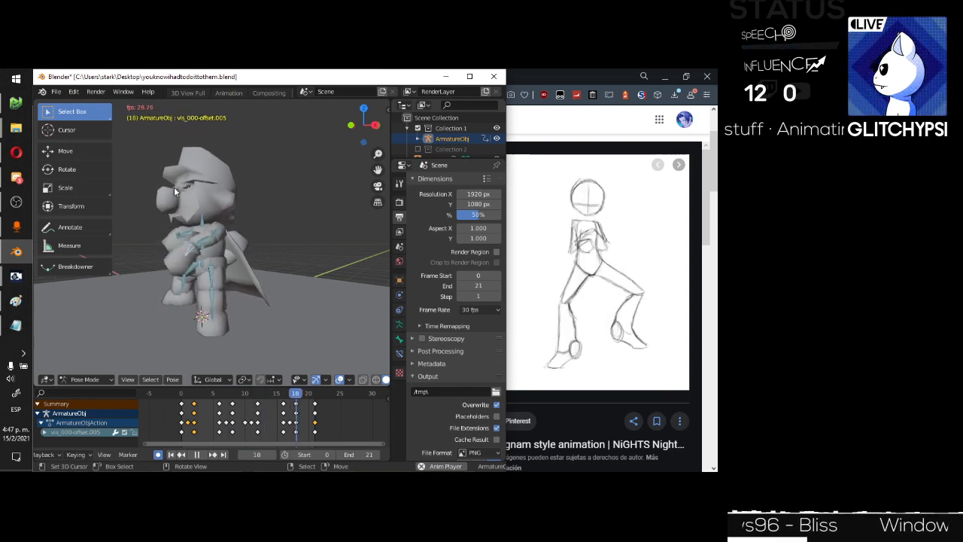
pyautogui.moveTo(174, 187); pyautogui.dragTo(265, 190, button='middle')
pyautogui.press('space')
# Select the vis_000-offset.008 arm bone and key it at frame 8, rotated freely by about 21°.
pyautogui.scroll(3, 216, 207)
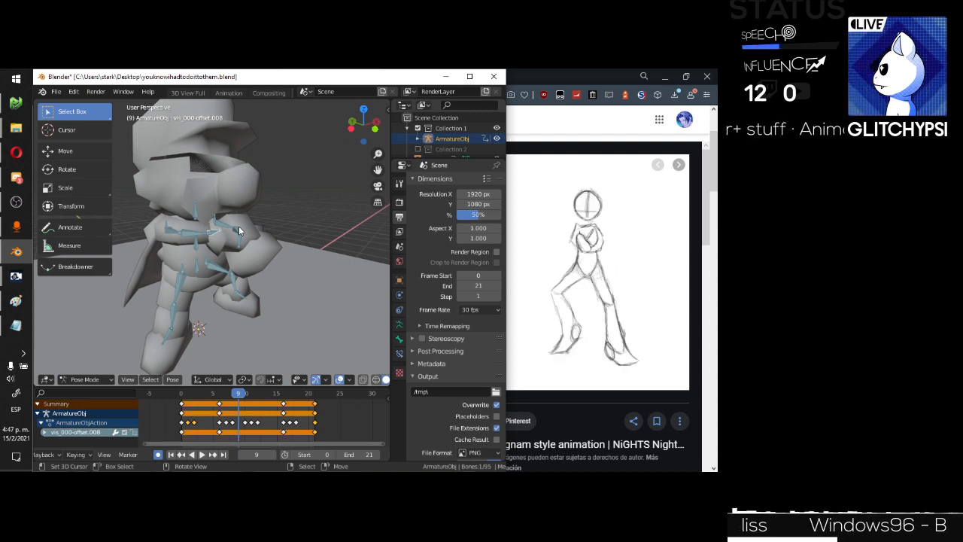
pyautogui.scroll(2, 240, 231)
pyautogui.moveTo(242, 393)
pyautogui.mouseDown()
pyautogui.moveTo(221, 400)
pyautogui.moveTo(232, 399)
pyautogui.mouseUp()
pyautogui.moveTo(240, 275); pyautogui.dragTo(256, 274, button='middle')
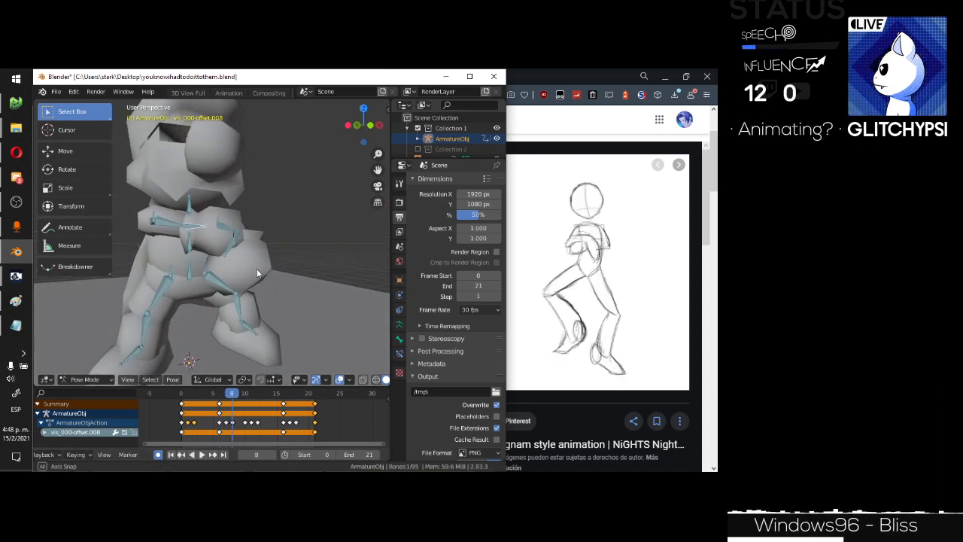
pyautogui.press('r')
pyautogui.press('x')
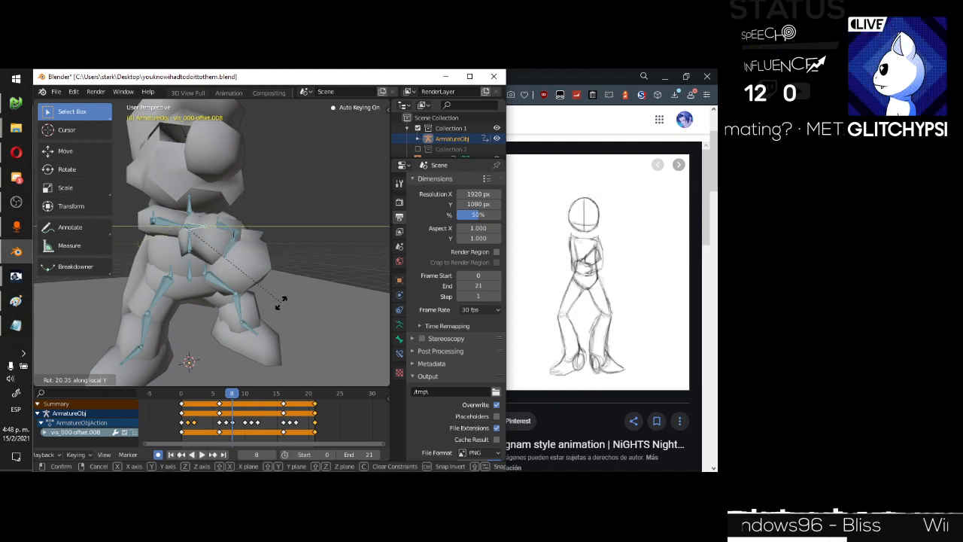
pyautogui.press('y')
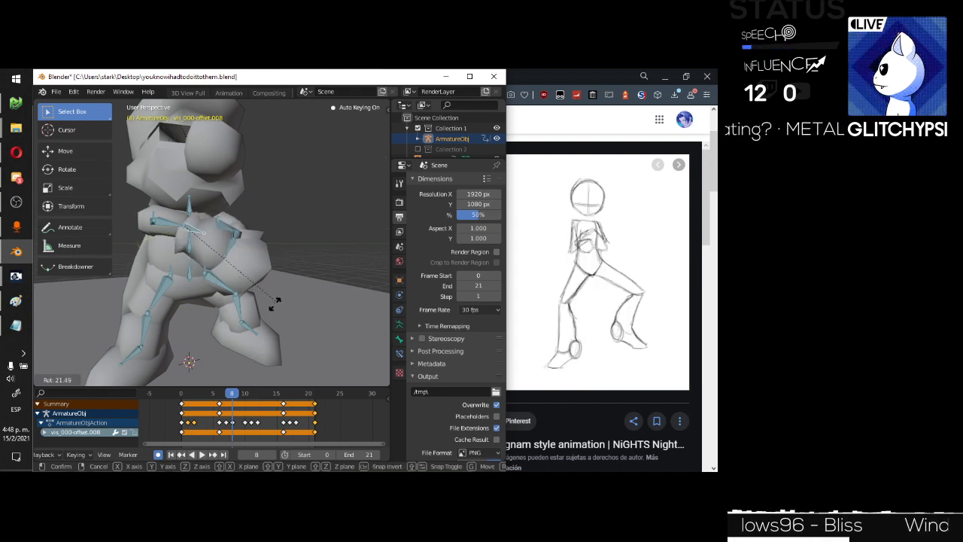
pyautogui.click(273, 303)
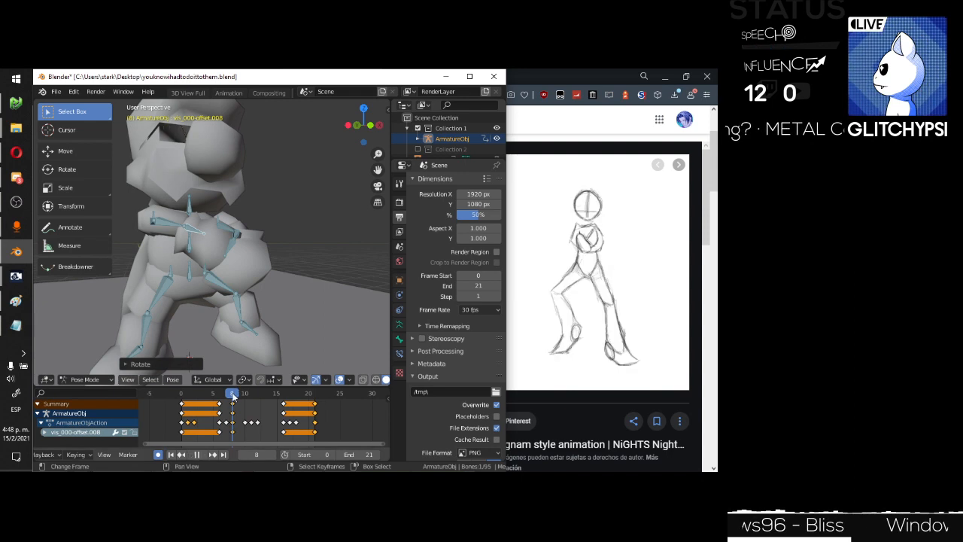
# Key the vis_000-offset.008 bone at frame 12, rotated around its local Y axis so that it tilts upward.
pyautogui.moveTo(234, 397); pyautogui.dragTo(260, 403)
pyautogui.moveTo(249, 244)
pyautogui.mouseDown(button='middle')
pyautogui.moveTo(290, 254)
pyautogui.moveTo(246, 257)
pyautogui.mouseUp(button='middle')
pyautogui.scroll(1, 286, 253)
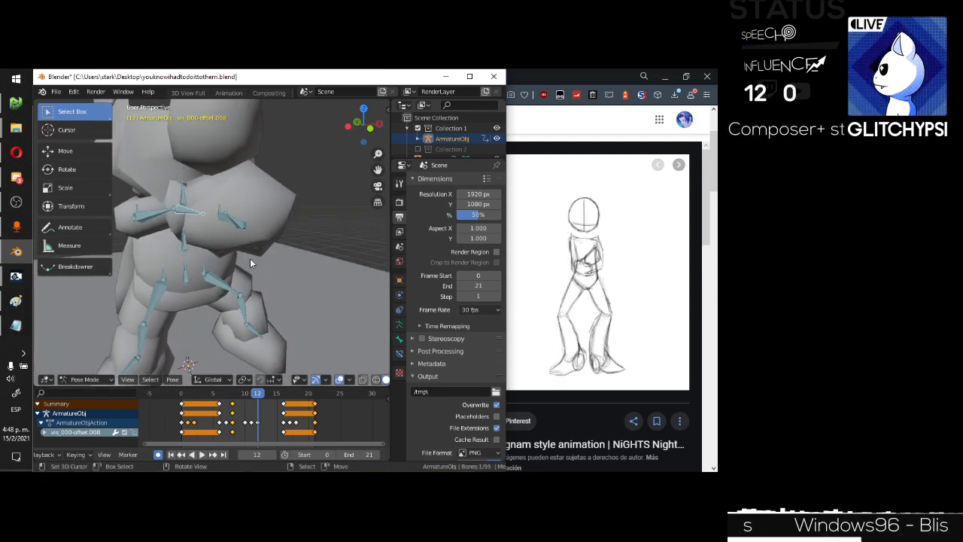
pyautogui.press('r')
pyautogui.press('y')
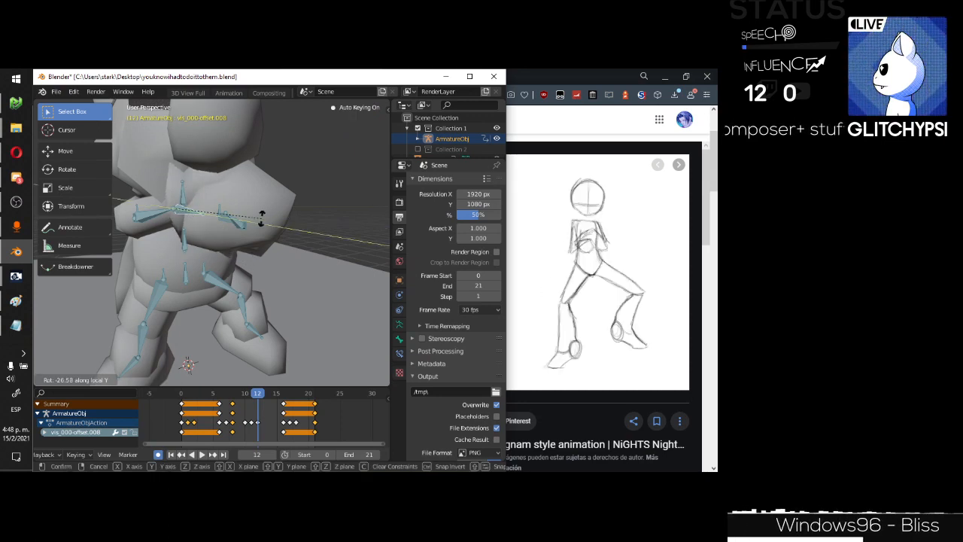
pyautogui.click(261, 201)
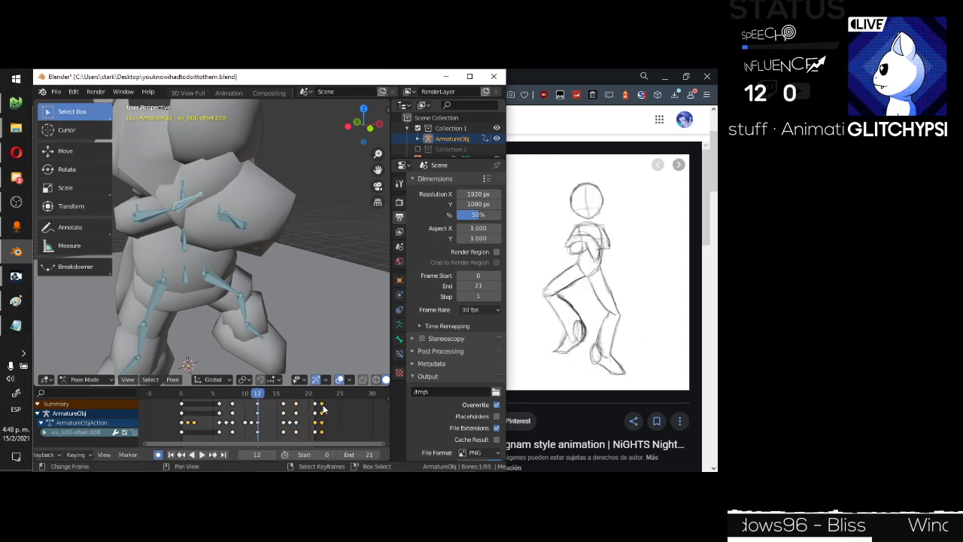
# Move the vis_000-offset.008 bone's duplicated keyframe to frame 2 and play back the dance from several angles.
pyautogui.press('g')
pyautogui.click(194, 407)
pyautogui.scroll(-7, 243, 253)
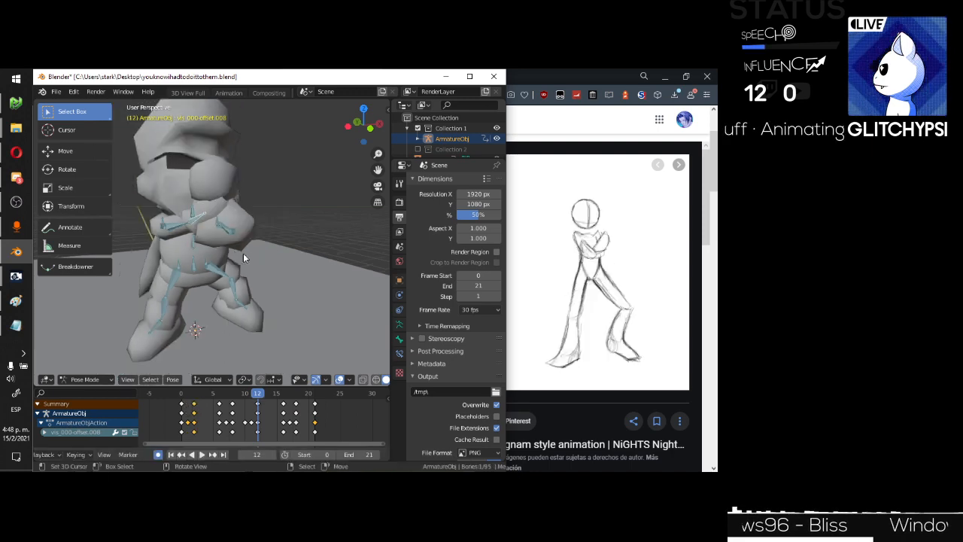
pyautogui.moveTo(245, 243); pyautogui.dragTo(220, 243, button='middle')
pyautogui.press('space')
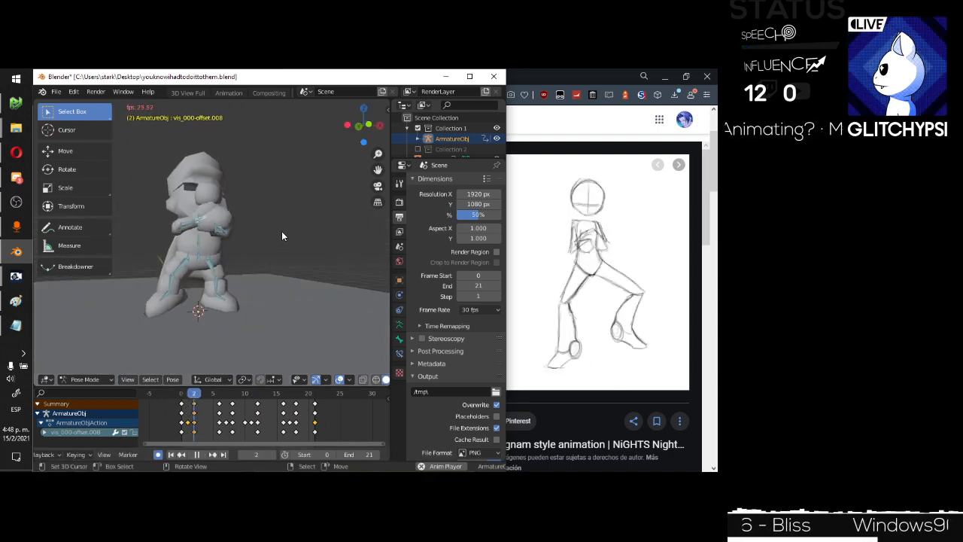
pyautogui.moveTo(282, 236); pyautogui.dragTo(217, 236, button='middle')
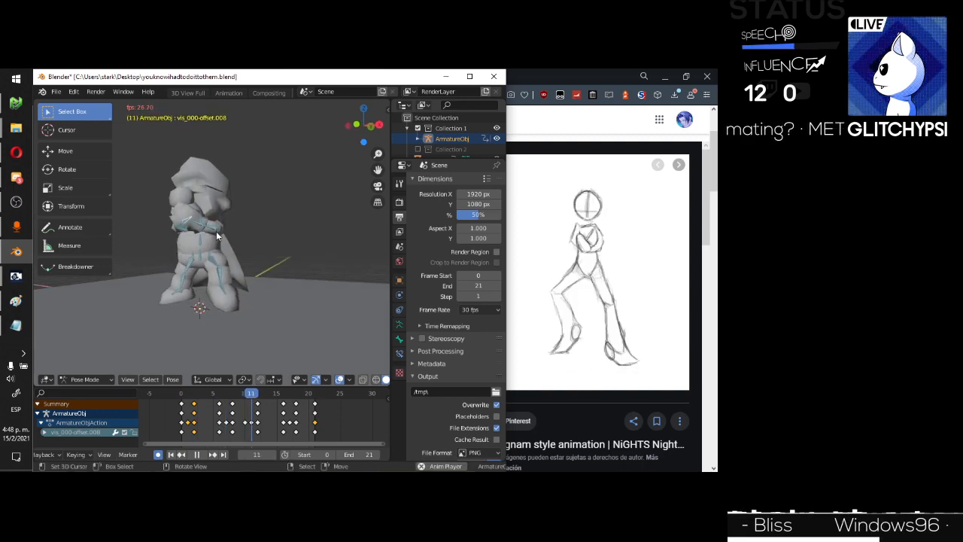
pyautogui.scroll(-2, 216, 235)
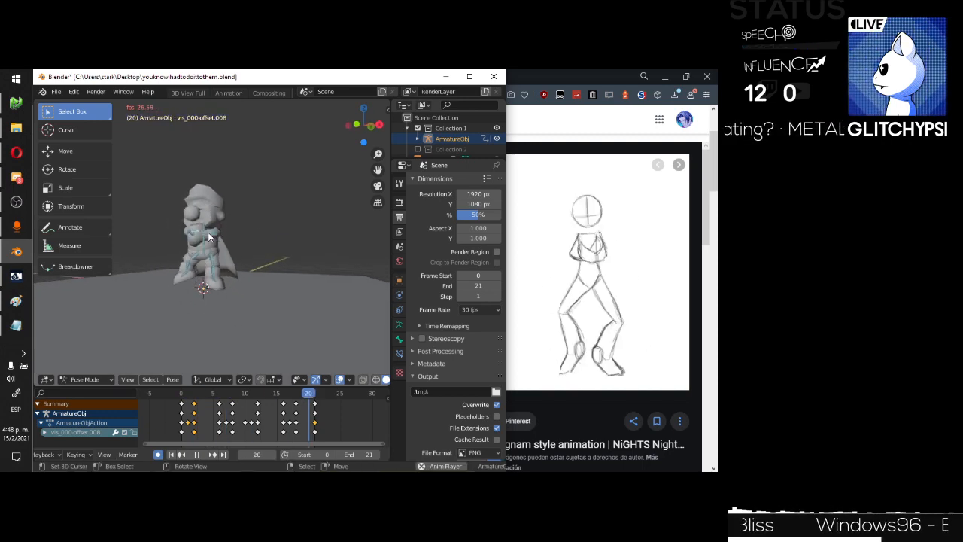
pyautogui.moveTo(216, 235); pyautogui.dragTo(174, 247, button='middle')
pyautogui.scroll(4, 219, 214)
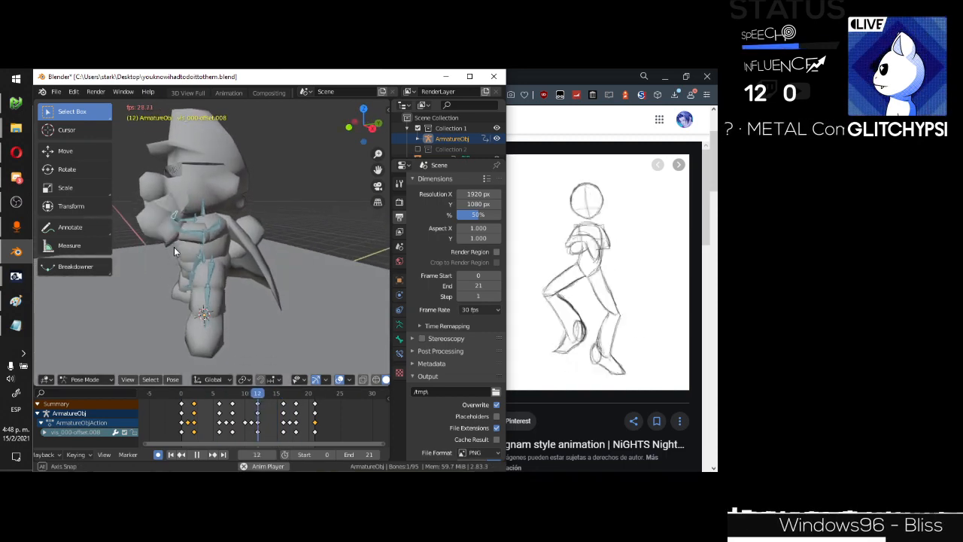
pyautogui.moveTo(174, 247); pyautogui.dragTo(281, 240, button='middle')
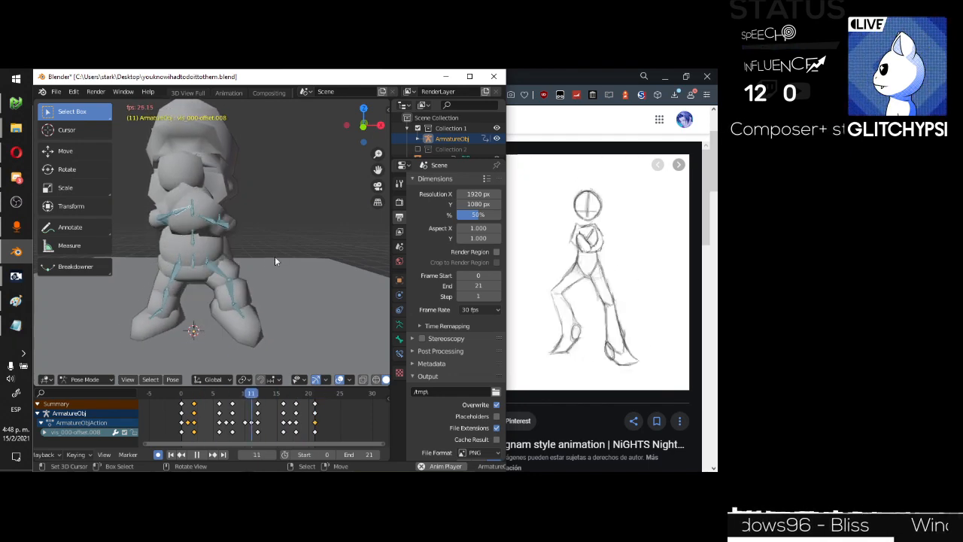
pyautogui.moveTo(219, 218); pyautogui.dragTo(248, 211, button='middle')
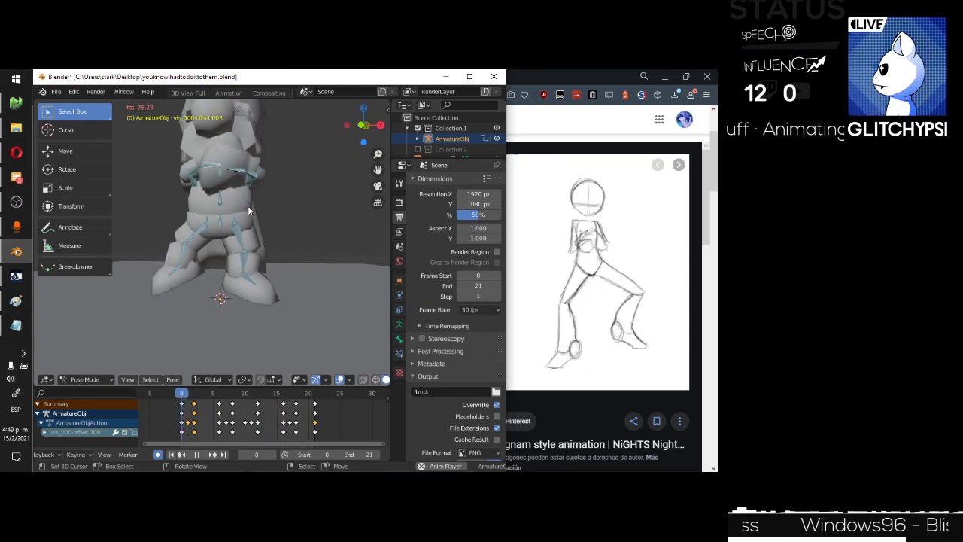
# Save the scene as a new file named gangnam.blend on the Desktop.
pyautogui.click(55, 92)
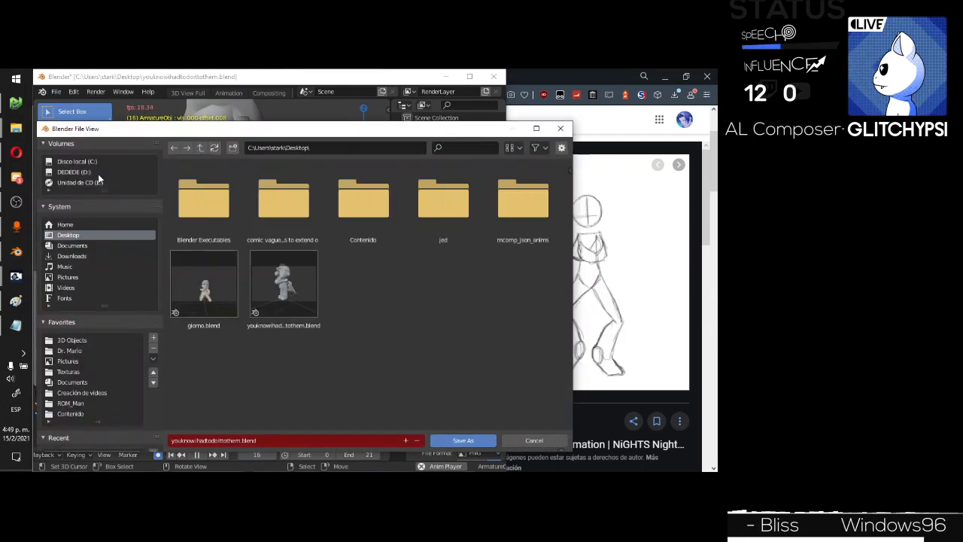
pyautogui.click(287, 438)
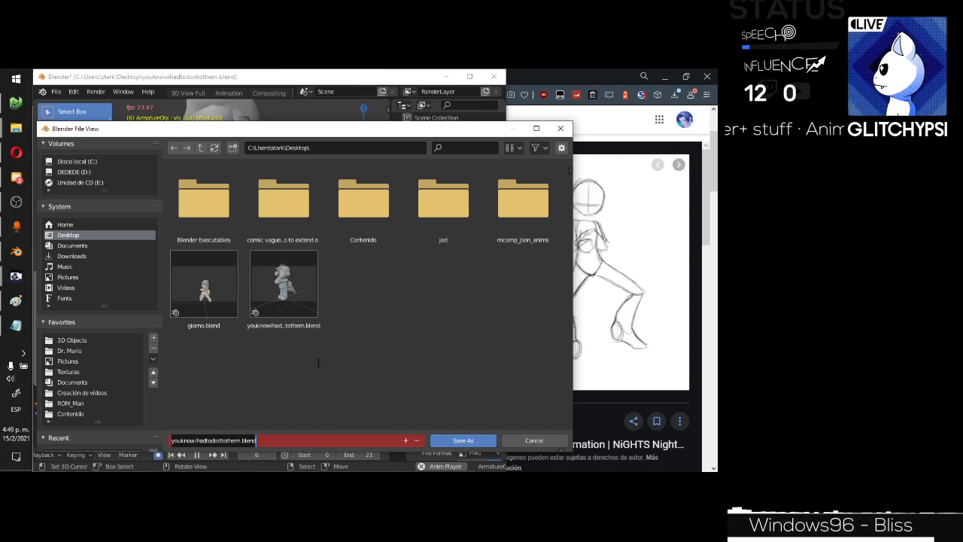
pyautogui.write('gangn')
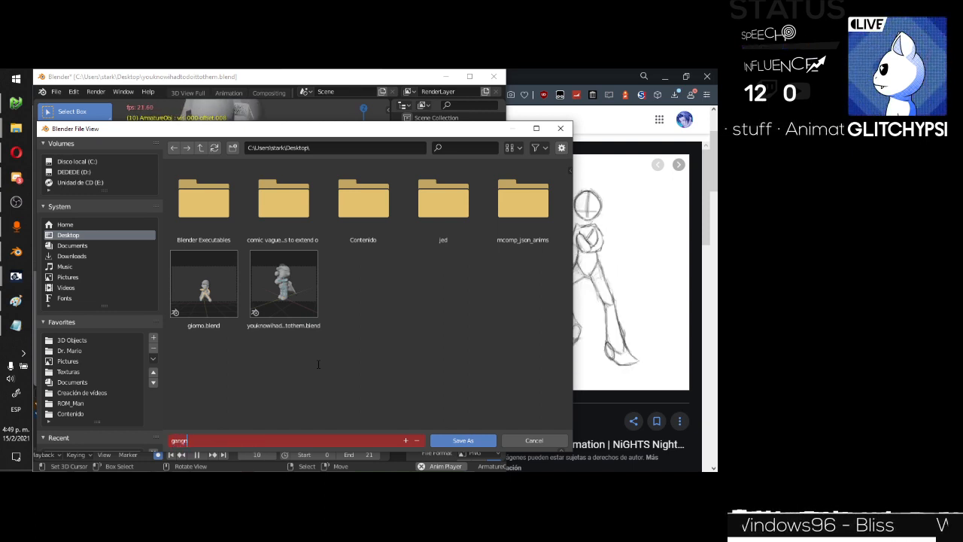
pyautogui.write('am')
pyautogui.press('Return')
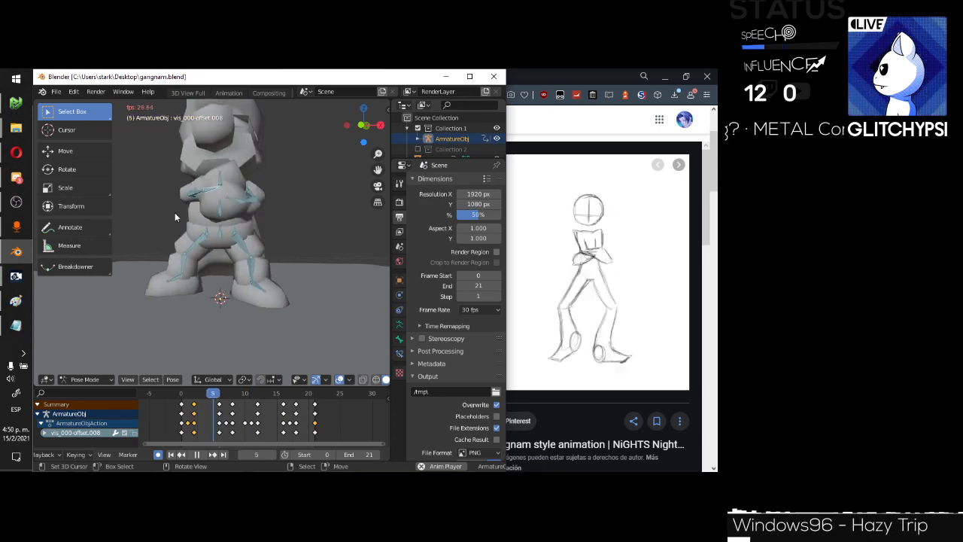
# Stop playback, return to frame 0, and select the leg bones vis_000-offset.009, .010 and .011.
pyautogui.press('space')
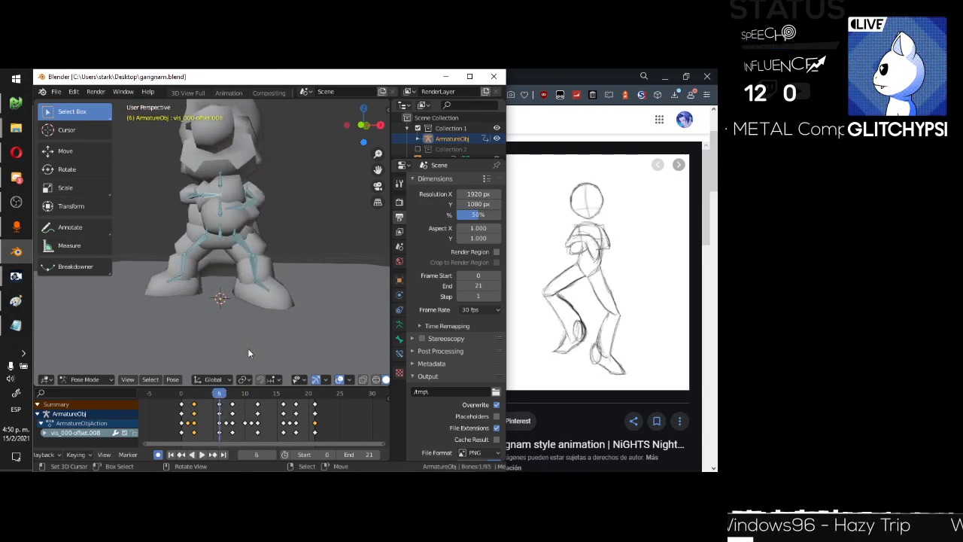
pyautogui.moveTo(220, 396); pyautogui.dragTo(181, 395)
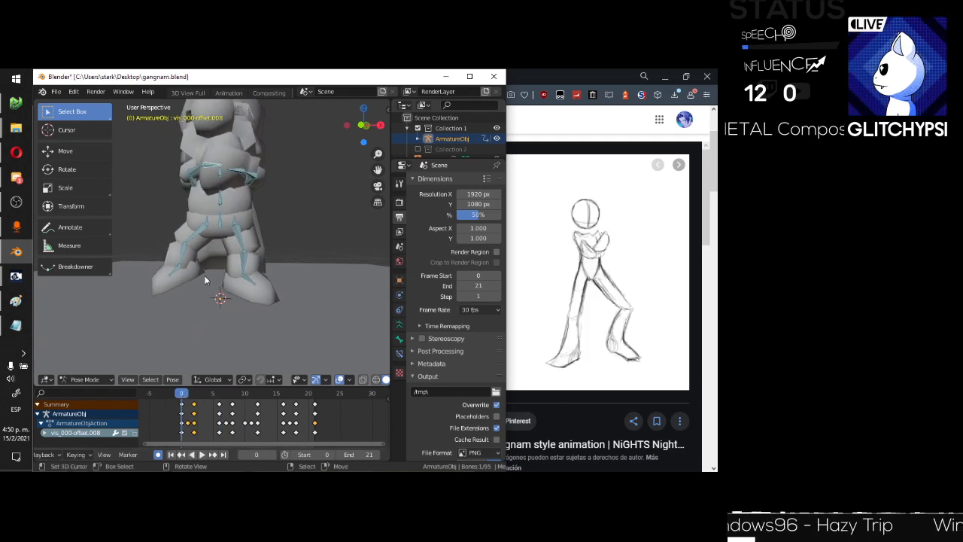
pyautogui.moveTo(207, 267); pyautogui.dragTo(264, 243, button='middle')
pyautogui.scroll(2, 217, 224)
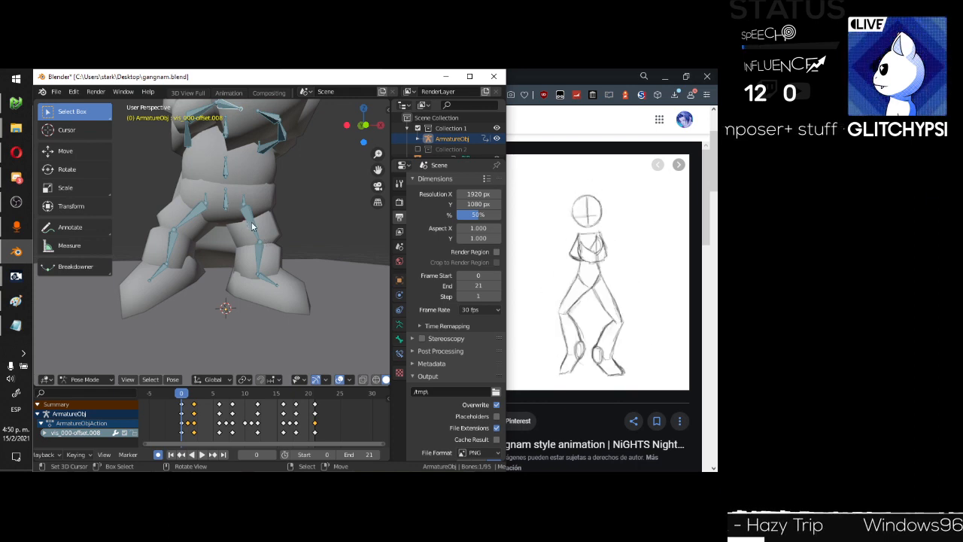
pyautogui.keyDown('shift'); pyautogui.click(271, 278); pyautogui.keyUp('shift')
pyautogui.keyDown('shift'); pyautogui.click(271, 290); pyautogui.keyUp('shift')
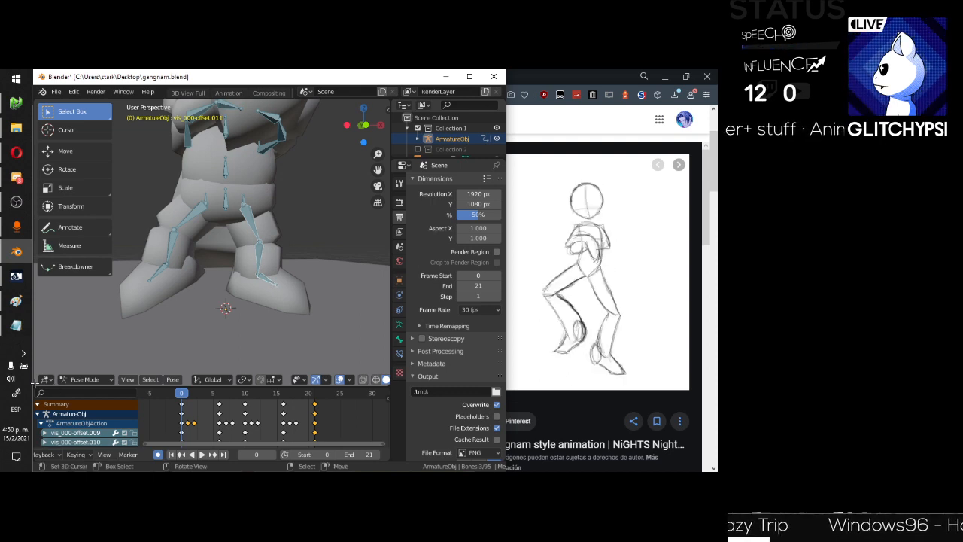
# Split the 3D viewport horizontally and turn the new lower area into a Graph Editor with normalized curves.
pyautogui.moveTo(35, 383); pyautogui.dragTo(49, 309)
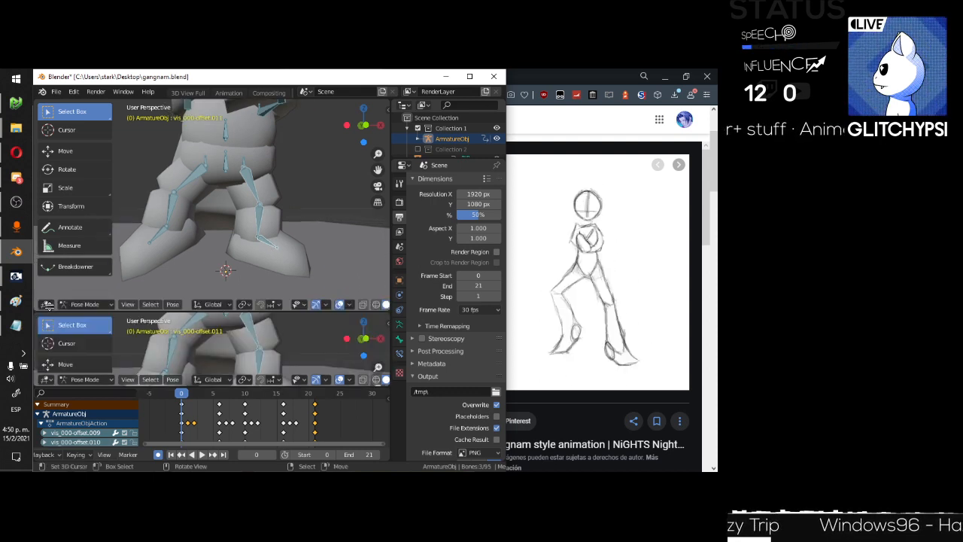
pyautogui.click(48, 382)
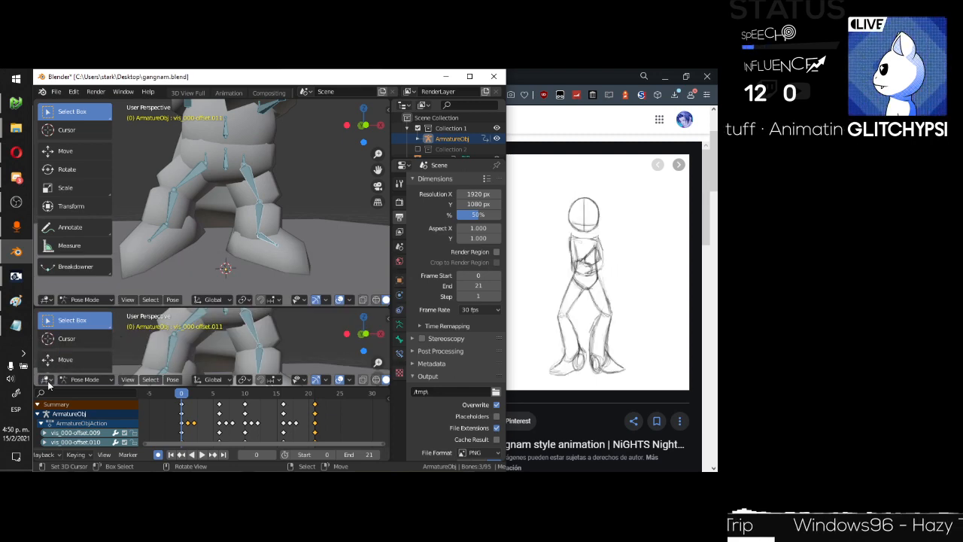
pyautogui.click(47, 380)
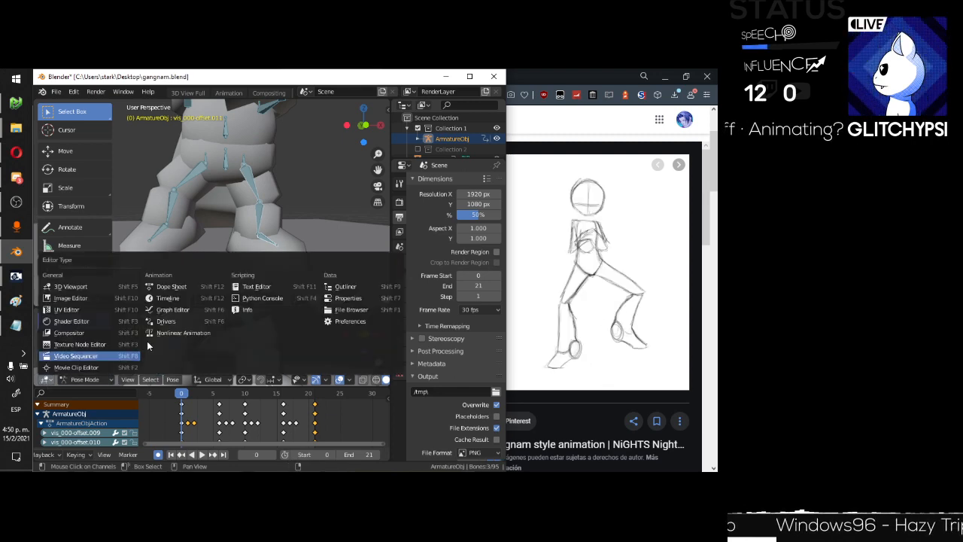
pyautogui.click(185, 315)
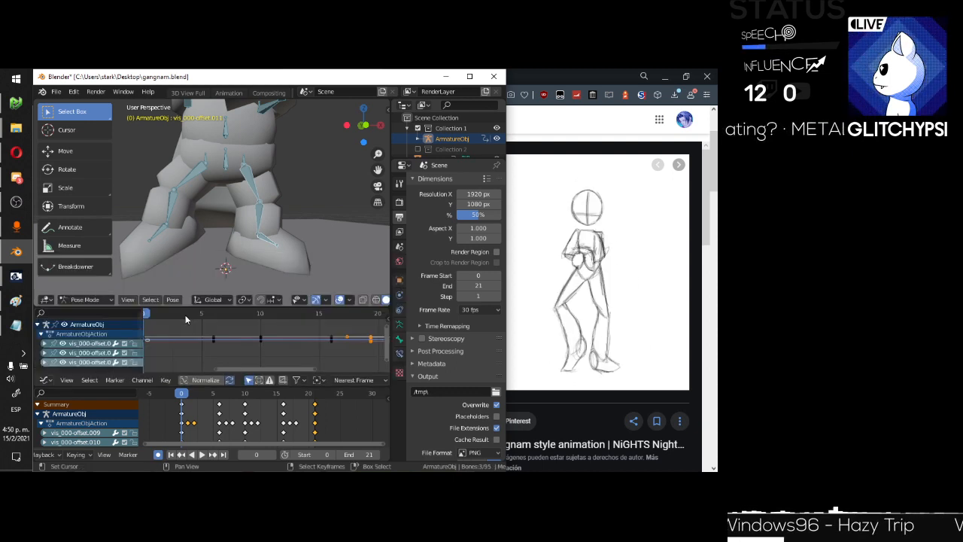
pyautogui.click(197, 382)
pyautogui.scroll(3, 262, 338)
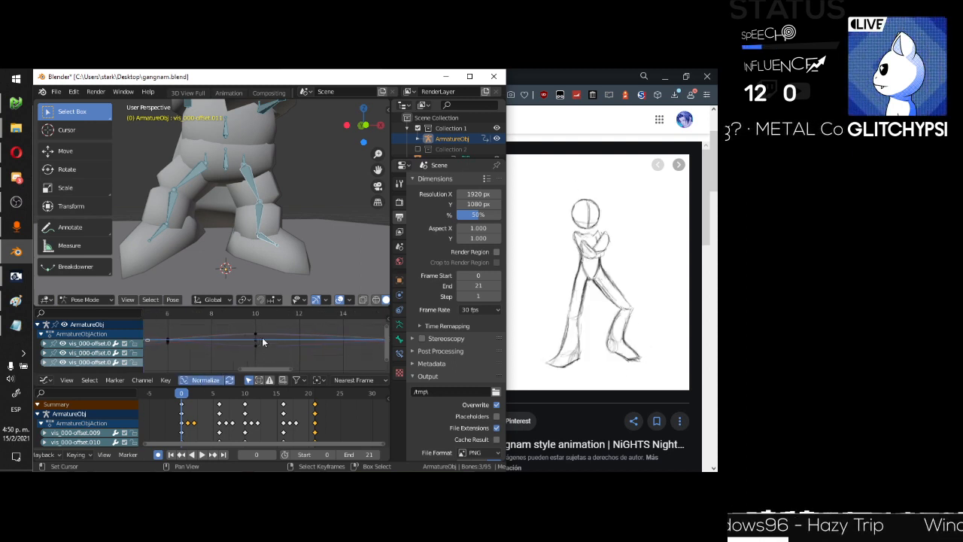
pyautogui.scroll(-3, 262, 340)
pyautogui.moveTo(324, 354); pyautogui.dragTo(263, 345, button='middle')
pyautogui.scroll(4, 336, 341)
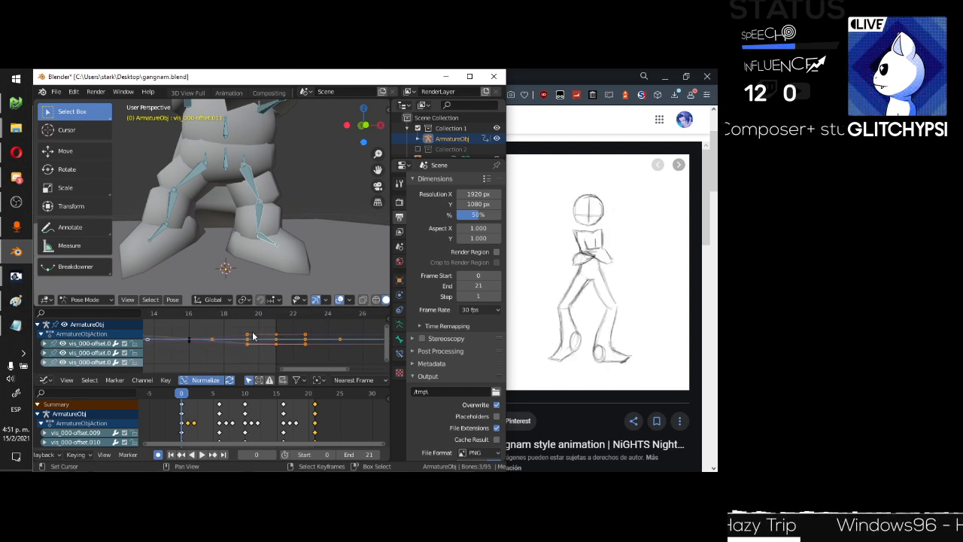
pyautogui.press('g')
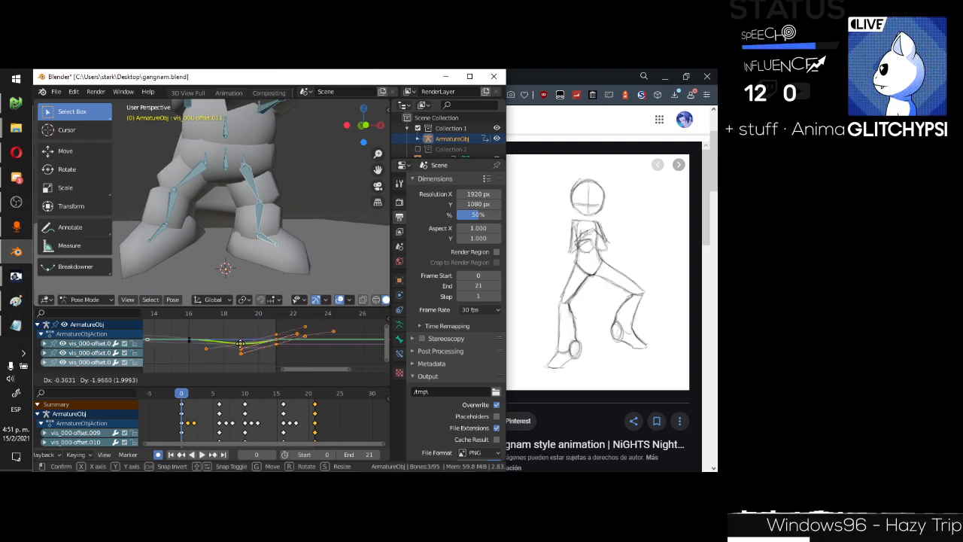
pyautogui.click(271, 349)
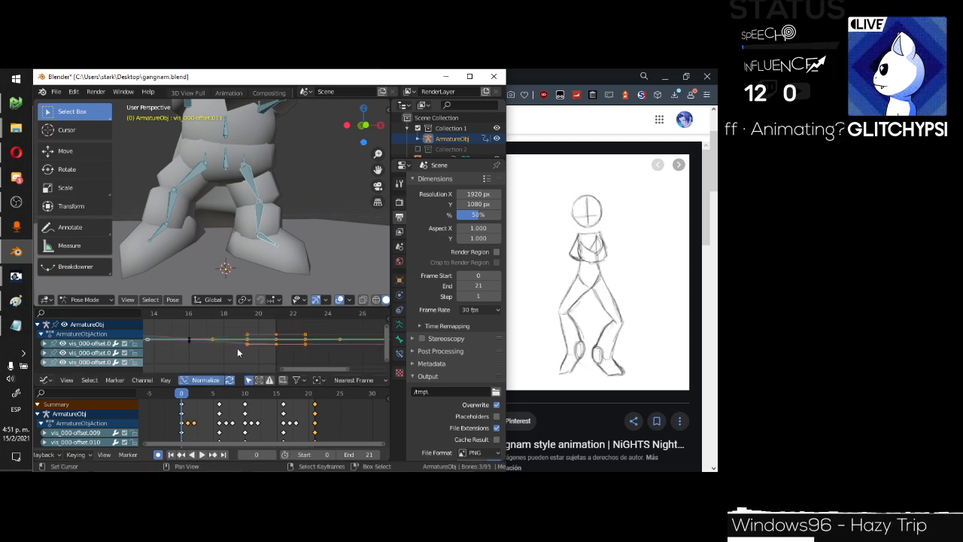
# Select the leg bones' keyframes at frame 0 and set their easing type to Automatic Easing.
pyautogui.moveTo(190, 369); pyautogui.dragTo(295, 368, button='middle')
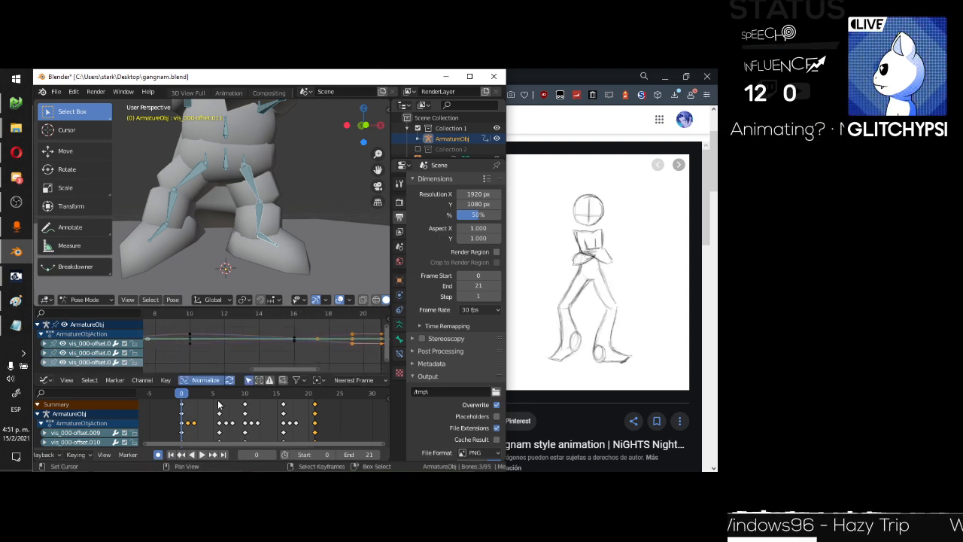
pyautogui.moveTo(183, 400); pyautogui.dragTo(219, 400)
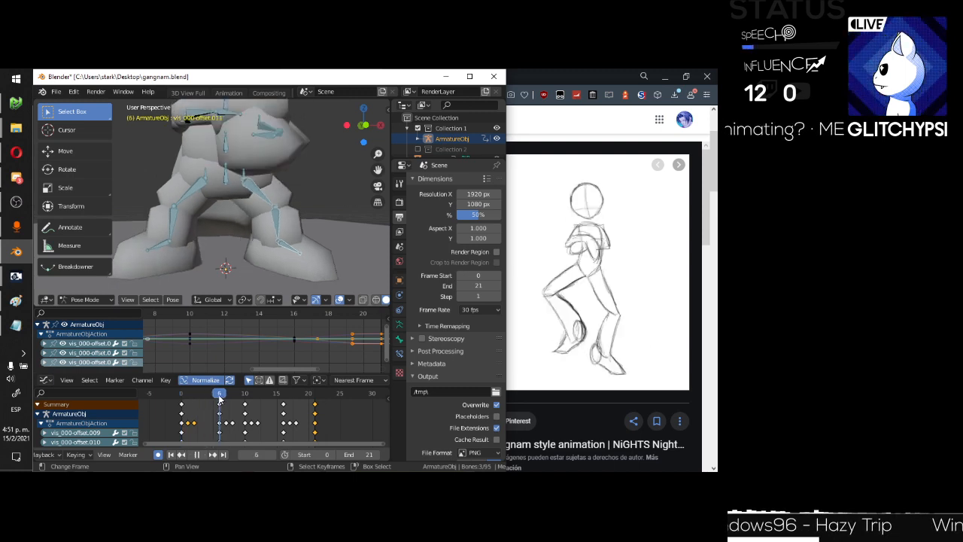
pyautogui.keyDown('shift'); pyautogui.click(181, 405); pyautogui.keyUp('shift')
pyautogui.moveTo(204, 356); pyautogui.dragTo(399, 363, button='middle')
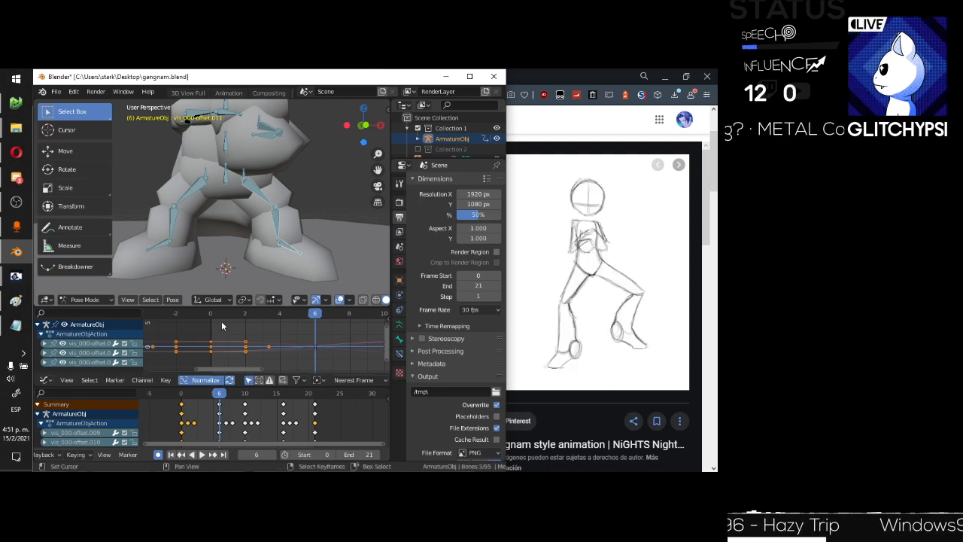
pyautogui.hotkey('ctrl', 'e')
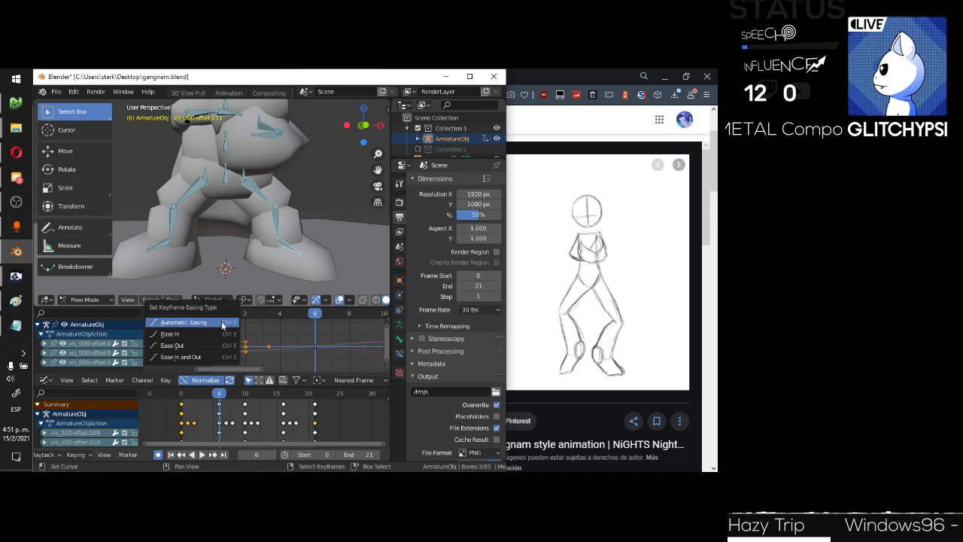
pyautogui.click(219, 323)
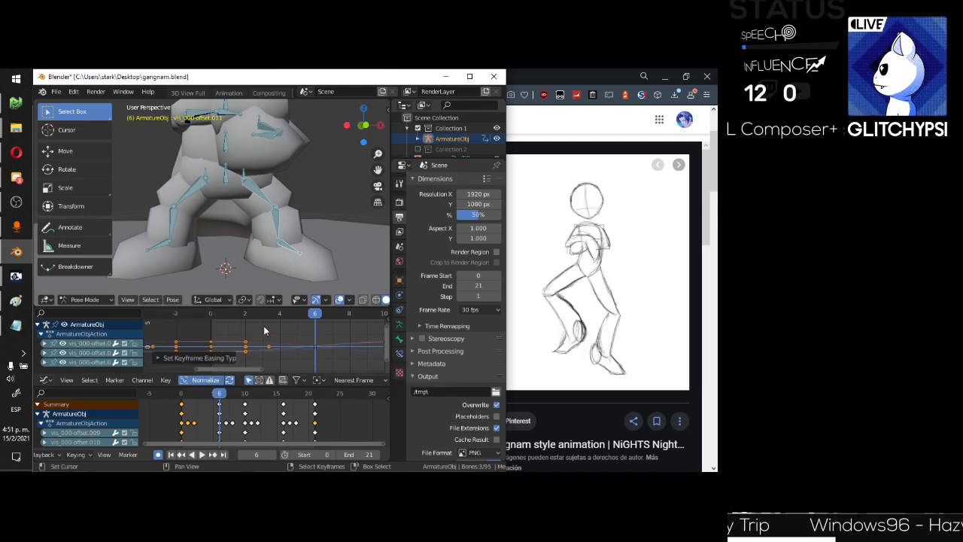
# Set the interpolation of the leg bones' frame 0 keyframes to Circular and play the motion from frame 0.
pyautogui.press('t')
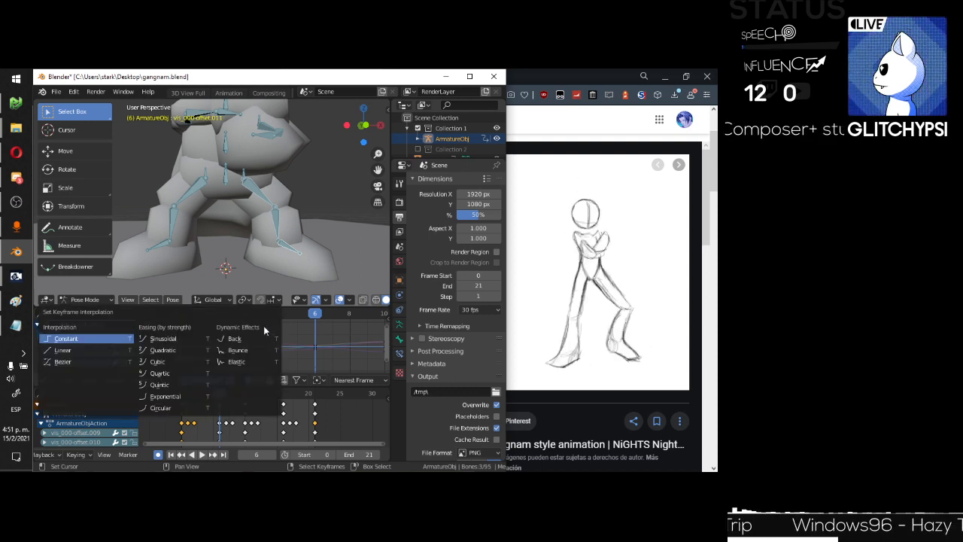
pyautogui.click(183, 411)
pyautogui.press('space')
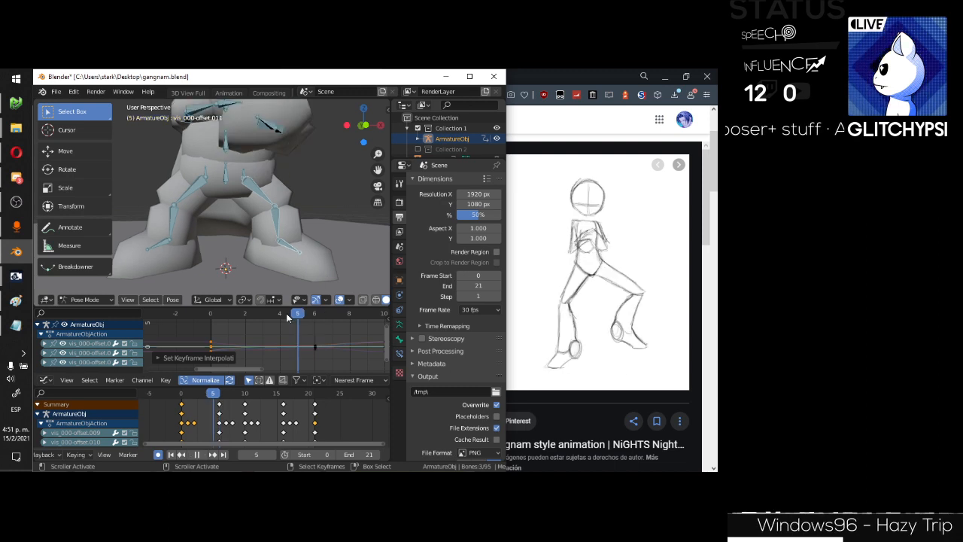
pyautogui.click(210, 318)
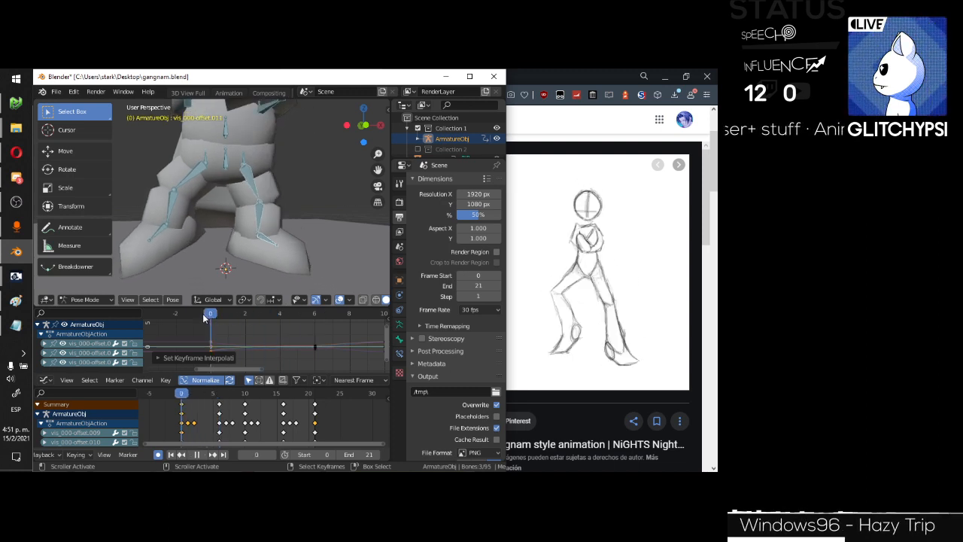
pyautogui.press('space')
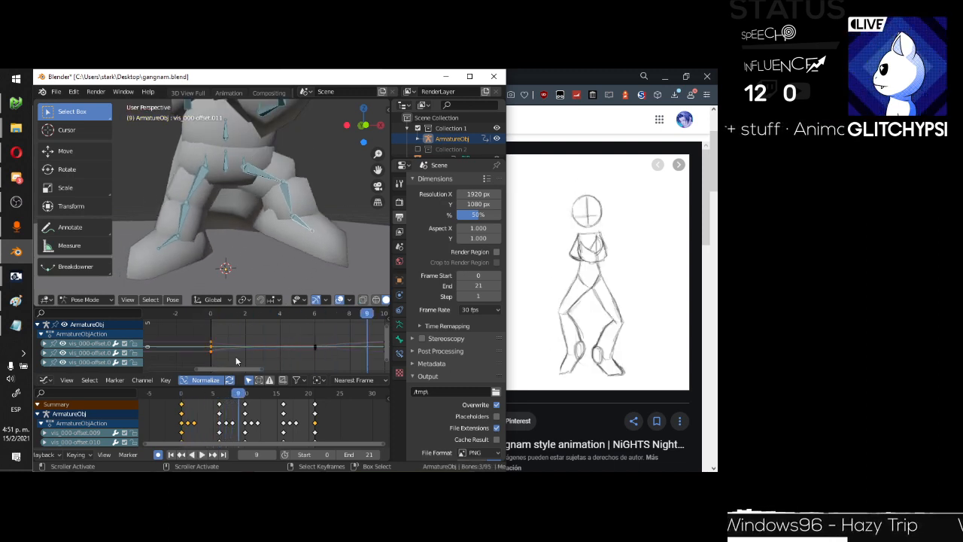
# Set the easing type of the leg bones' frame 0 keyframes to Ease In and play the motion.
pyautogui.scroll(-1, 236, 361)
pyautogui.moveTo(266, 360); pyautogui.dragTo(219, 353, button='middle')
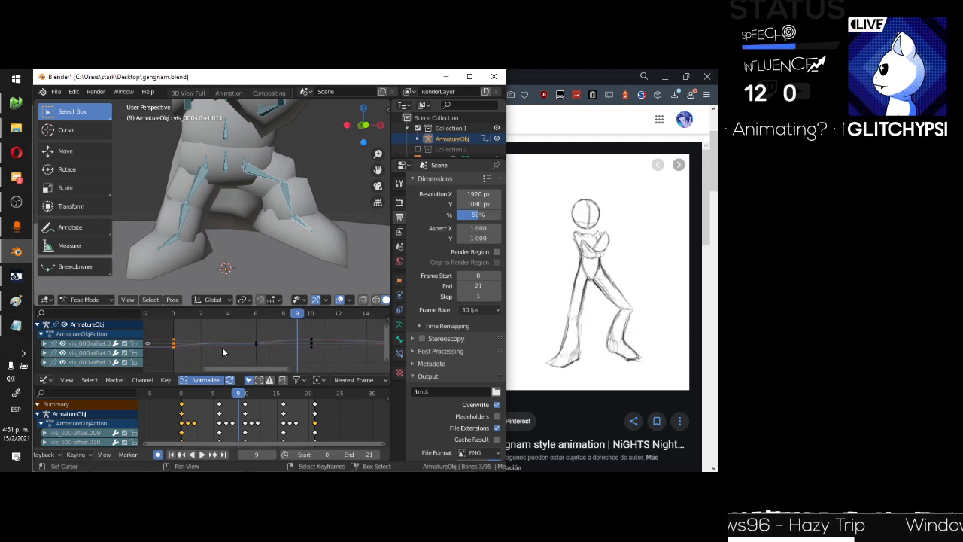
pyautogui.hotkey('ctrl', 'e')
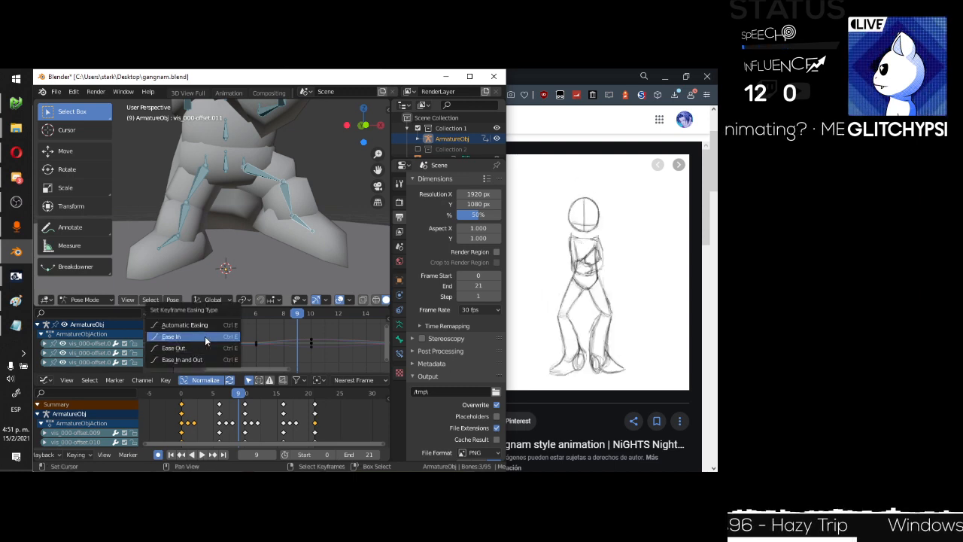
pyautogui.click(205, 335)
pyautogui.press('space')
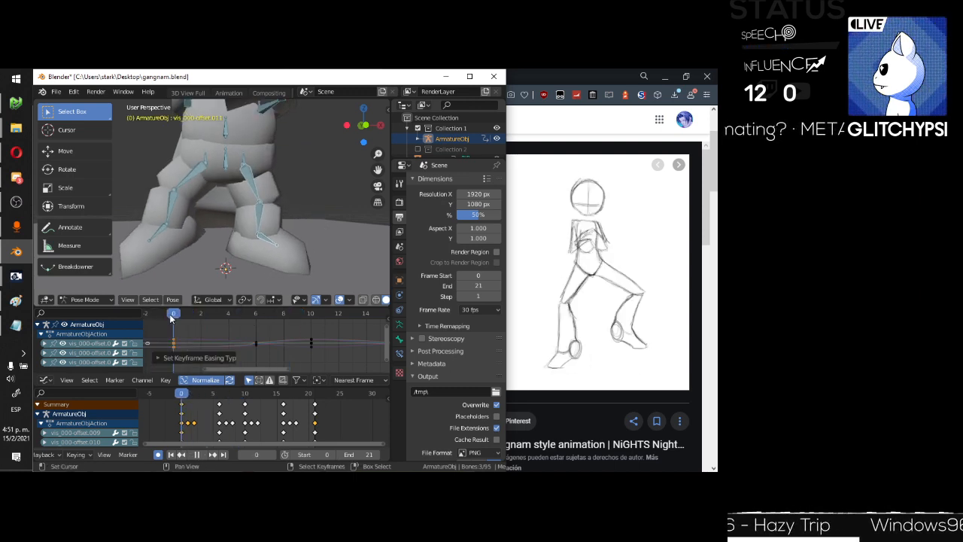
# Stop playback and select the thigh, shin and foot bones of both legs together.
pyautogui.press('space')
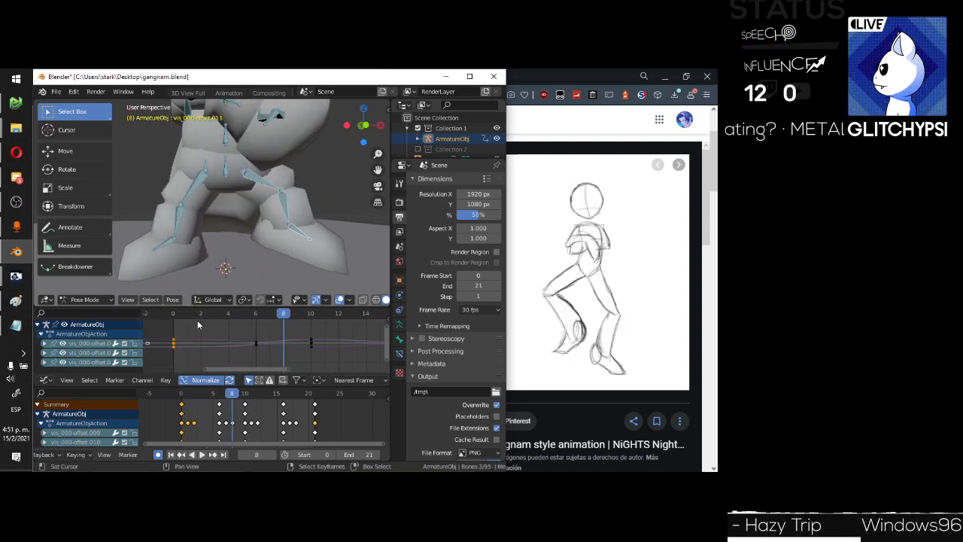
pyautogui.click(220, 405)
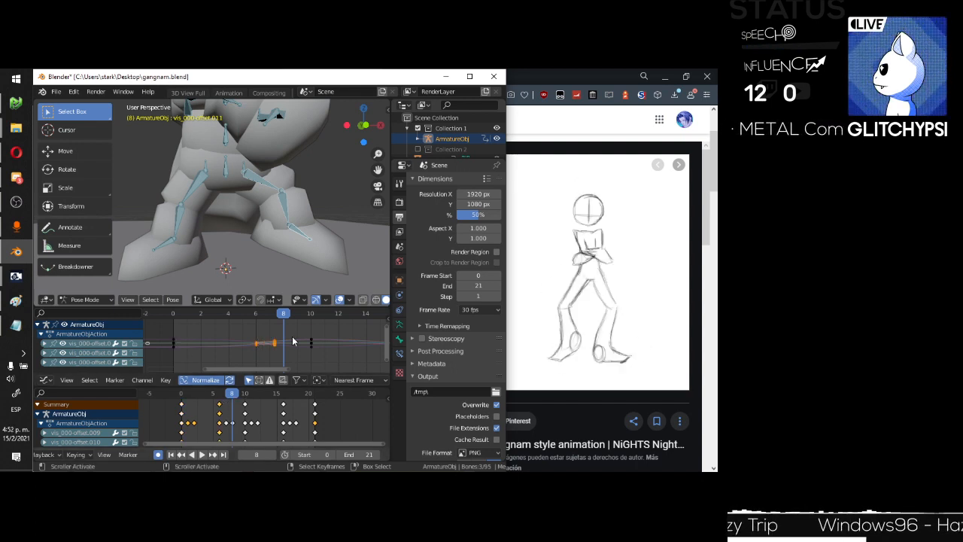
pyautogui.click(187, 204)
pyautogui.keyDown('shift'); pyautogui.click(179, 222); pyautogui.keyUp('shift')
pyautogui.keyDown('shift'); pyautogui.click(168, 243); pyautogui.keyUp('shift')
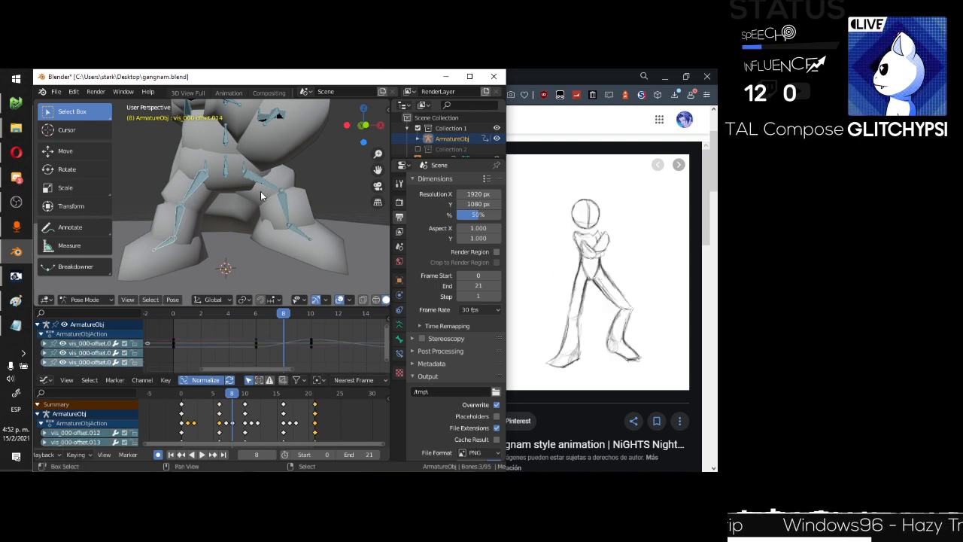
pyautogui.keyDown('shift'); pyautogui.click(263, 186); pyautogui.keyUp('shift')
pyautogui.keyDown('shift'); pyautogui.click(289, 200); pyautogui.keyUp('shift')
pyautogui.keyDown('shift'); pyautogui.click(296, 238); pyautogui.keyUp('shift')
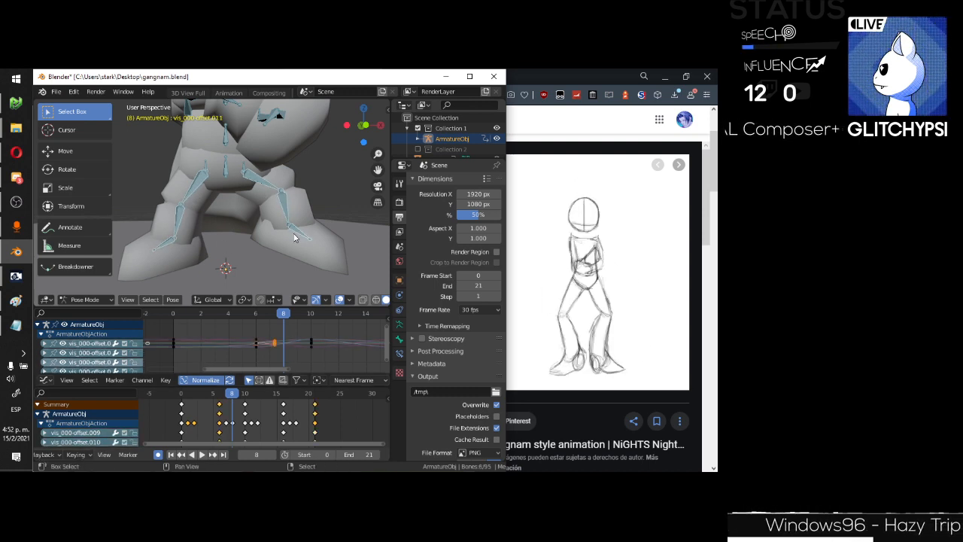
# Set the easing type and Circular interpolation on both legs' frame 0 keyframes, then play the motion and scrub to frame 8.
pyautogui.click(211, 343)
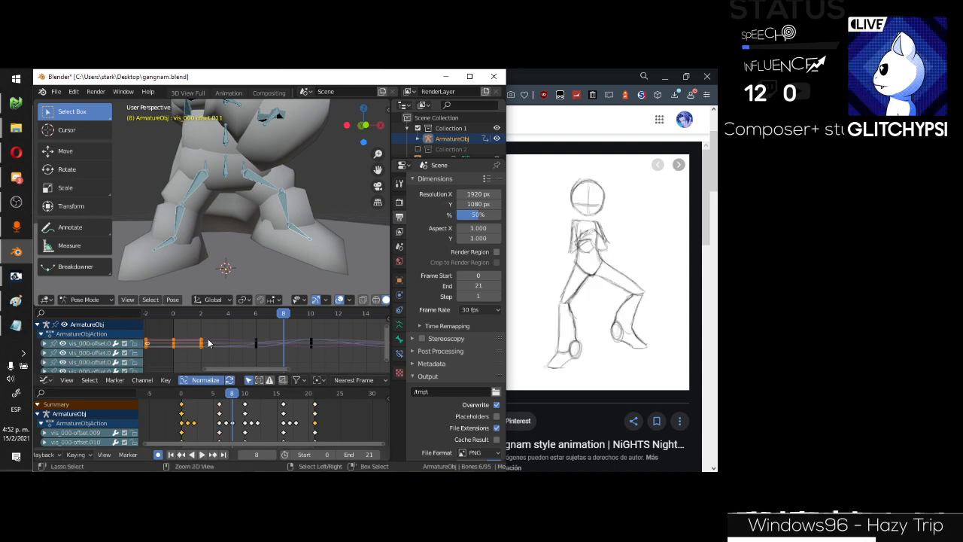
pyautogui.hotkey('ctrl', 'e')
pyautogui.click(209, 342)
pyautogui.press('t')
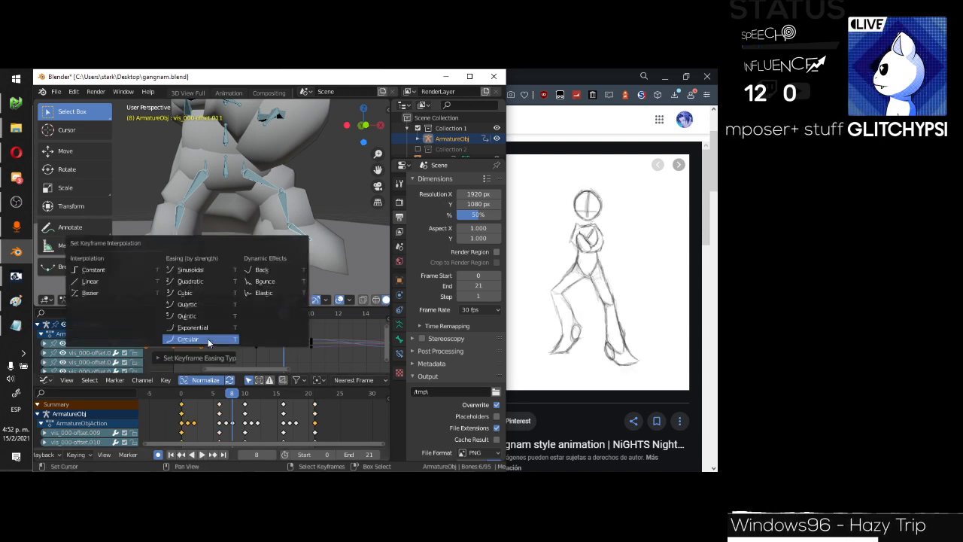
pyautogui.click(208, 343)
pyautogui.press('space')
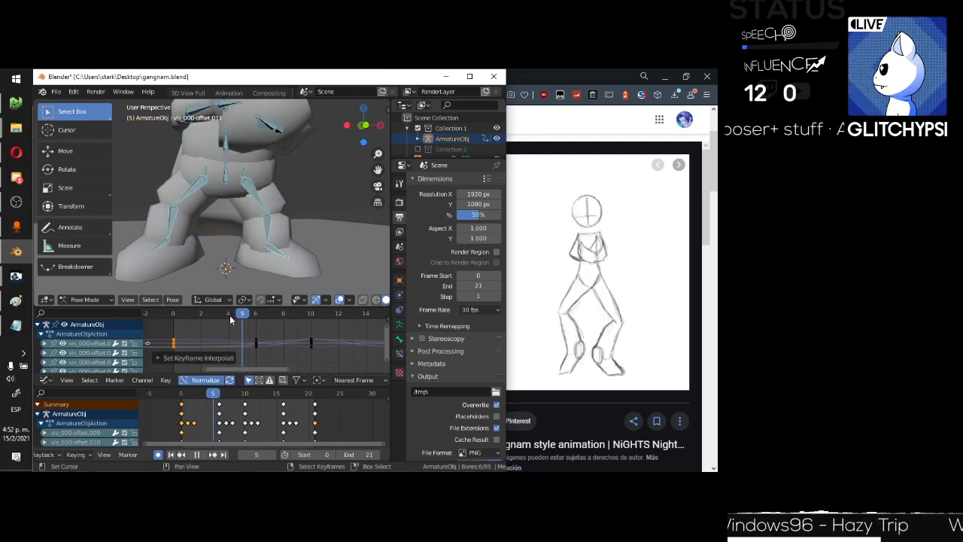
pyautogui.moveTo(175, 316); pyautogui.dragTo(283, 316)
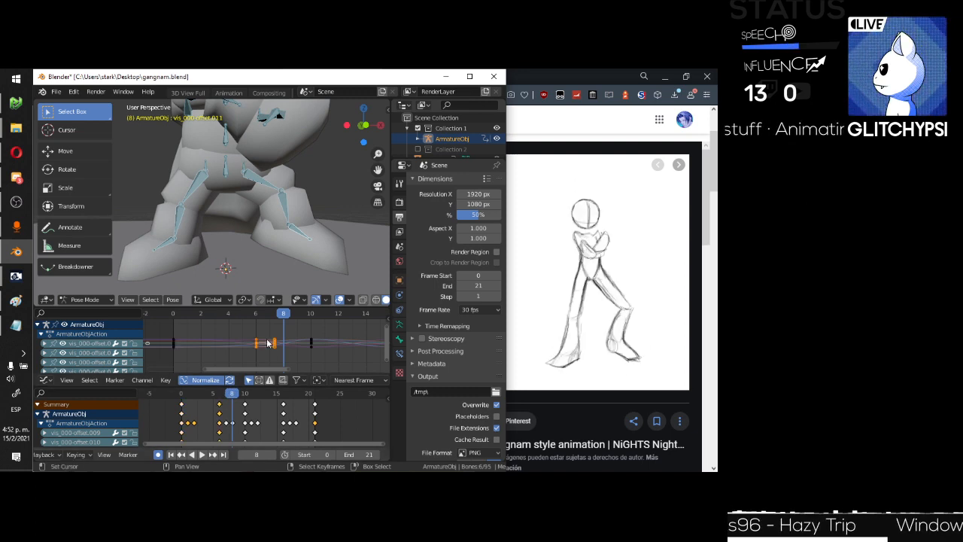
# Set the interpolation and easing type of both legs' frame 6 keyframes and play the motion to review it.
pyautogui.press('t')
pyautogui.click(267, 339)
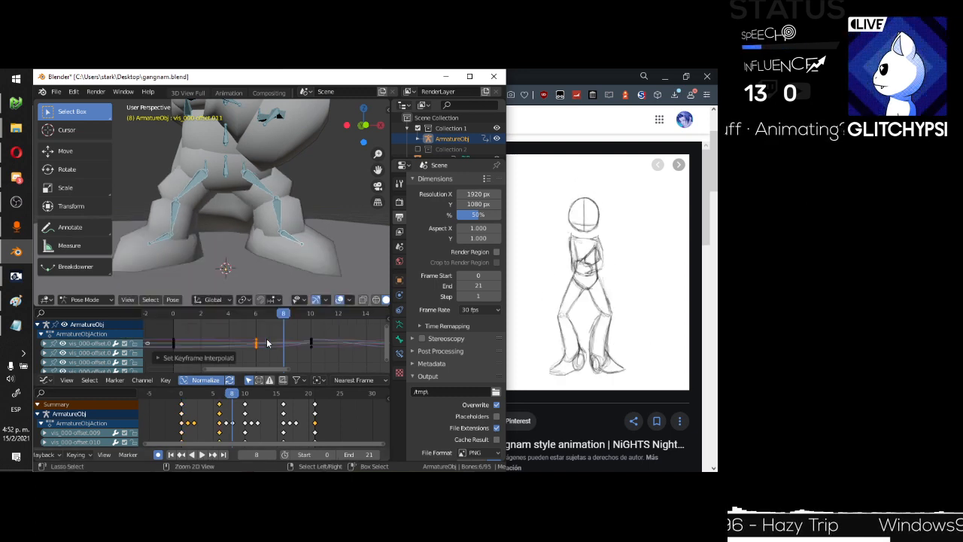
pyautogui.hotkey('ctrl', 'e')
pyautogui.click(271, 345)
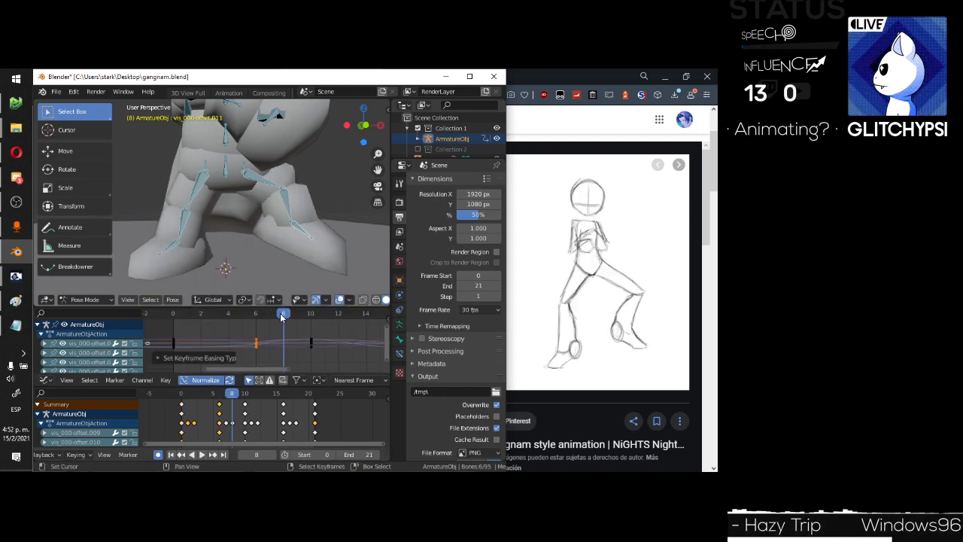
pyautogui.press('space')
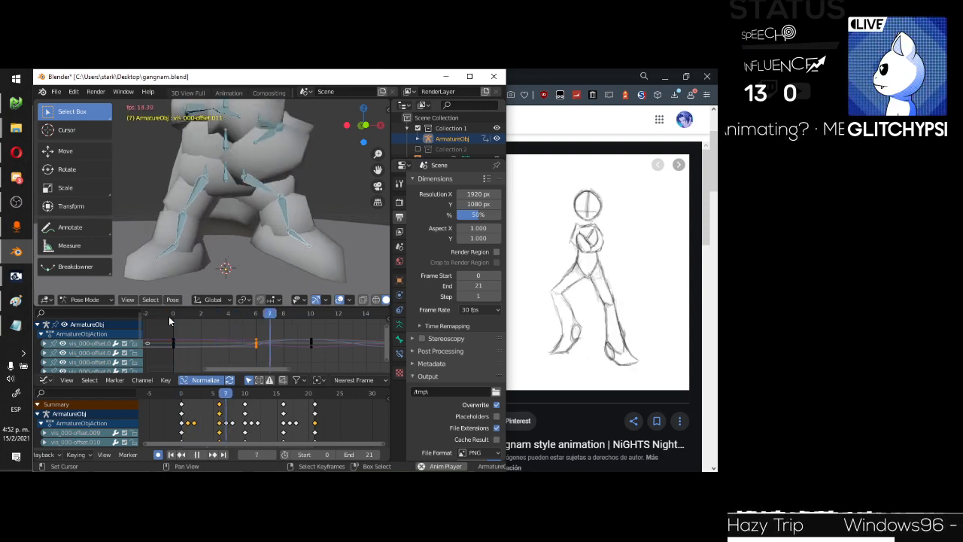
pyautogui.press('space')
# Set both legs' frame 10 keyframes to Circular interpolation with Ease In easing, and play the motion.
pyautogui.moveTo(277, 350); pyautogui.dragTo(202, 350, button='middle')
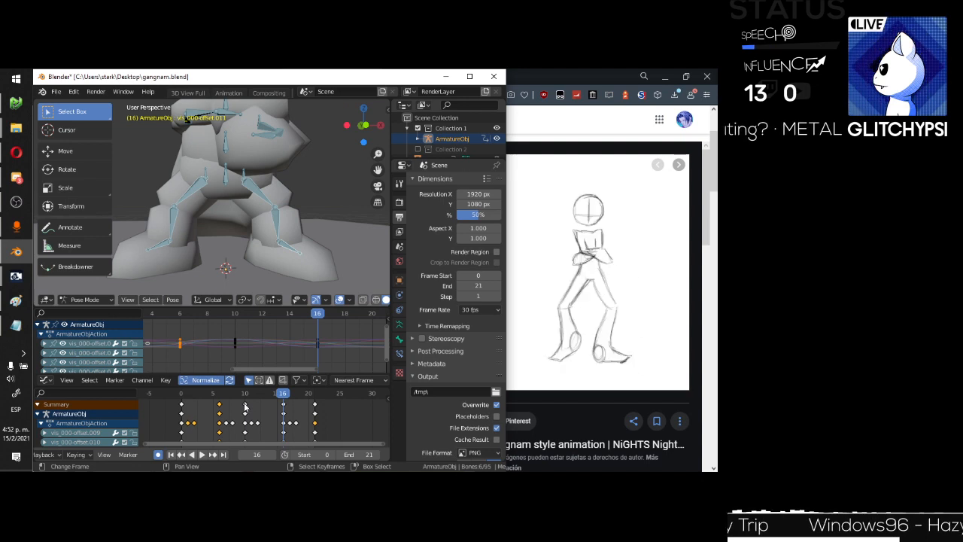
pyautogui.click(245, 405)
pyautogui.press('t')
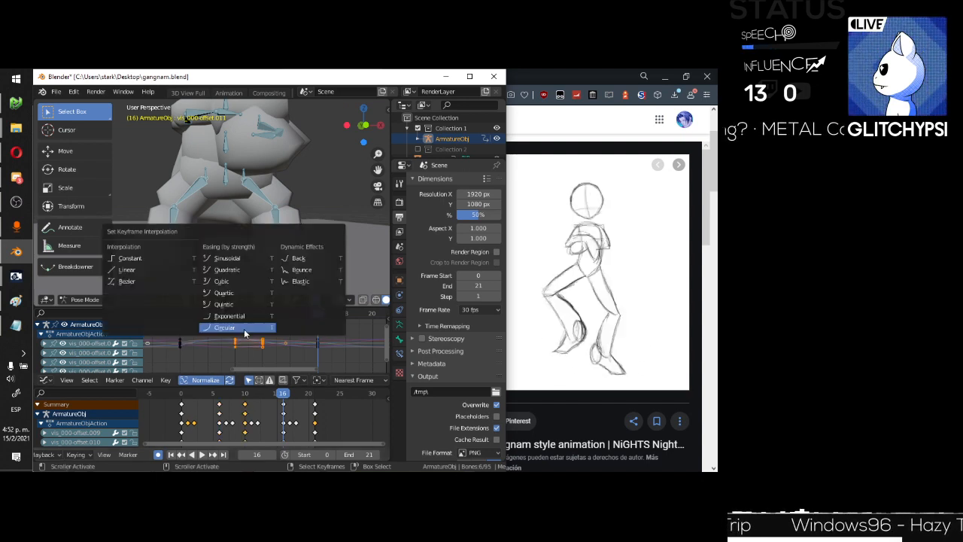
pyautogui.click(245, 330)
pyautogui.hotkey('ctrl', 'e')
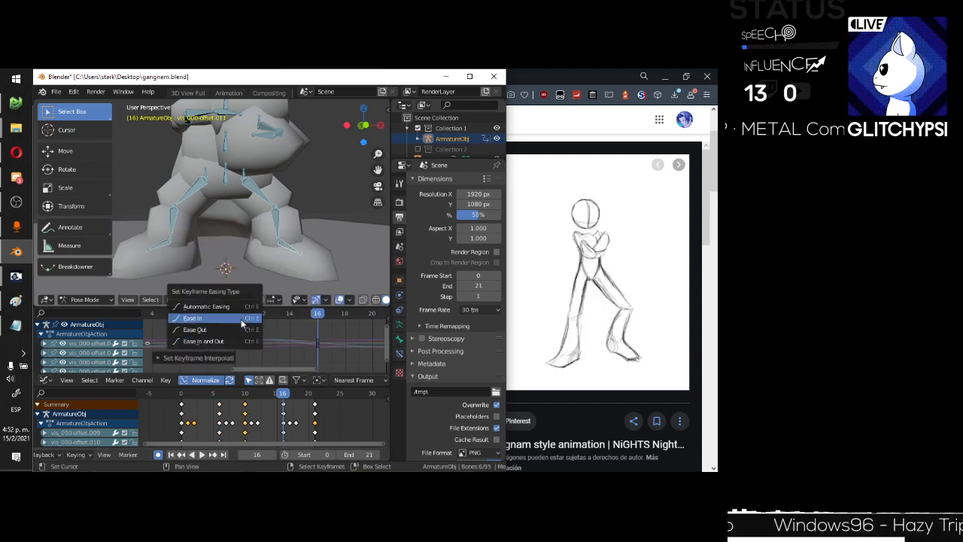
pyautogui.click(242, 319)
pyautogui.press('space')
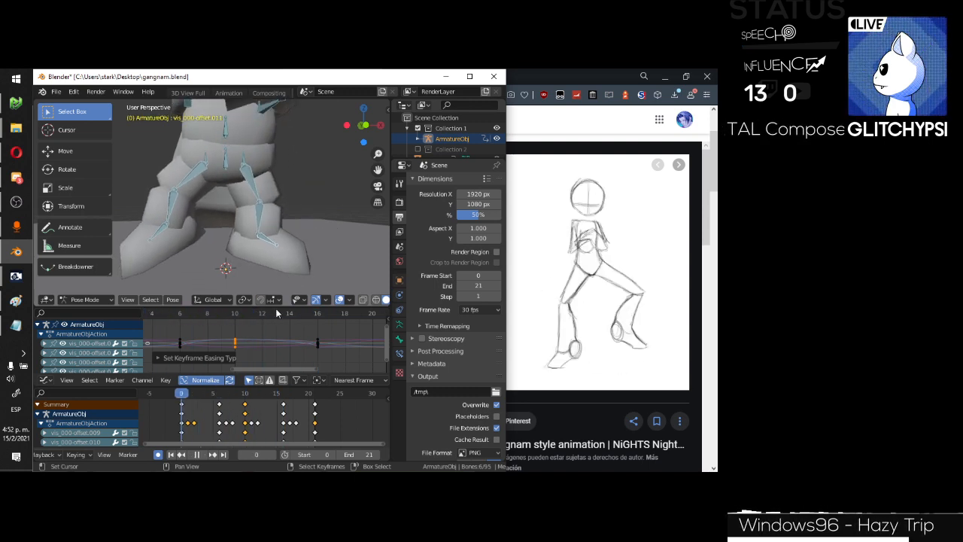
pyautogui.press('space')
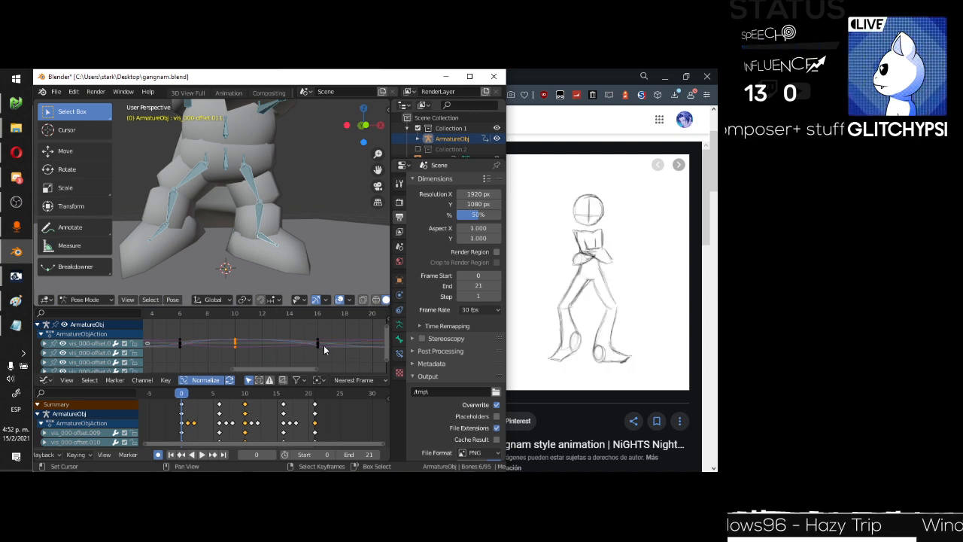
# Replay the motion, then reapply the interpolation and the Ease In easing type to both legs' frame 10 keyframes.
pyautogui.moveTo(243, 336); pyautogui.dragTo(344, 346, button='middle')
pyautogui.moveTo(334, 340); pyautogui.dragTo(336, 345, button='middle')
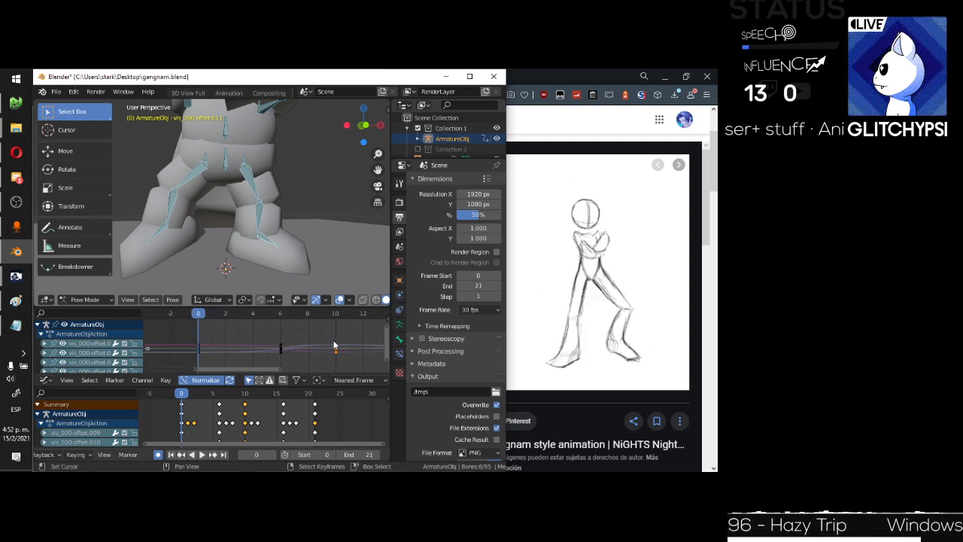
pyautogui.press('space')
pyautogui.press('space')
pyautogui.moveTo(327, 336); pyautogui.dragTo(258, 338, button='middle')
pyautogui.press('t')
pyautogui.click(277, 340)
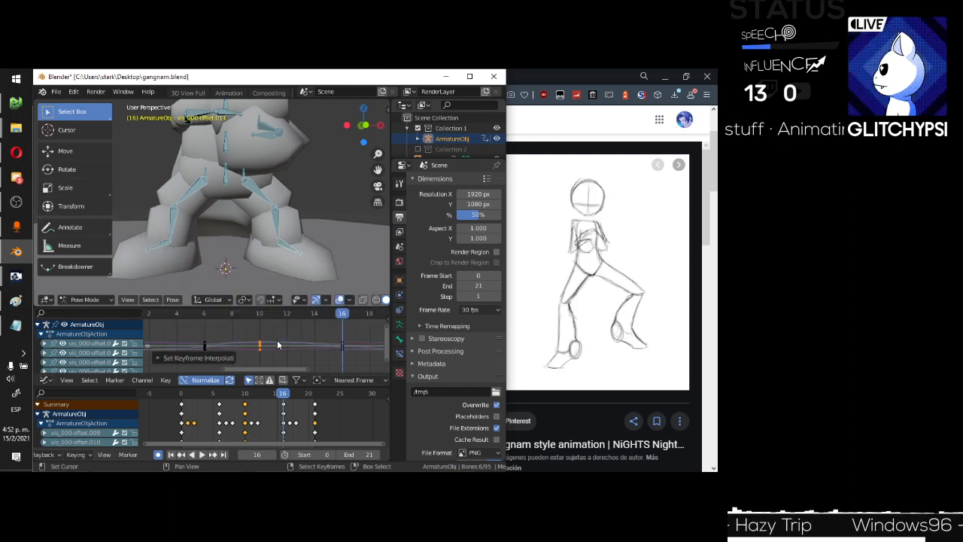
pyautogui.hotkey('ctrl', 'e')
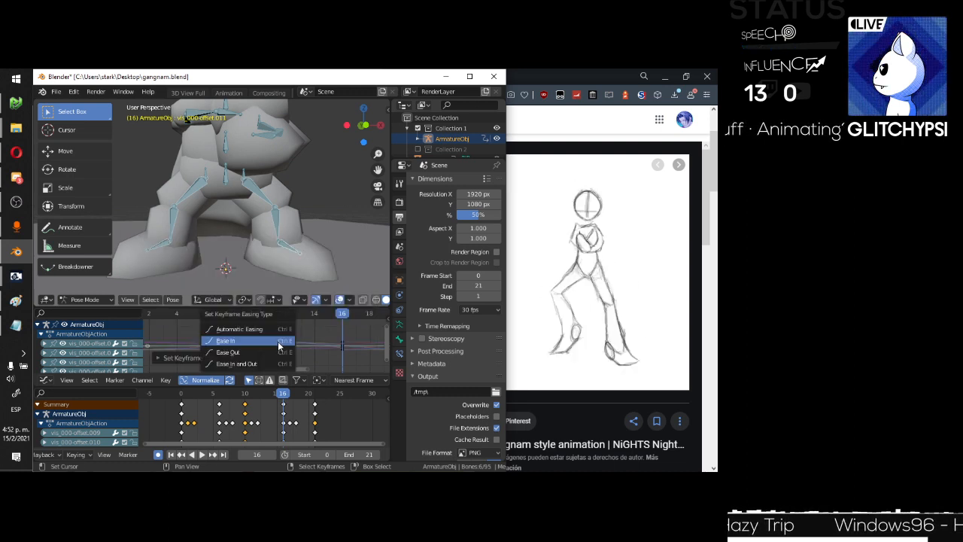
pyautogui.click(279, 343)
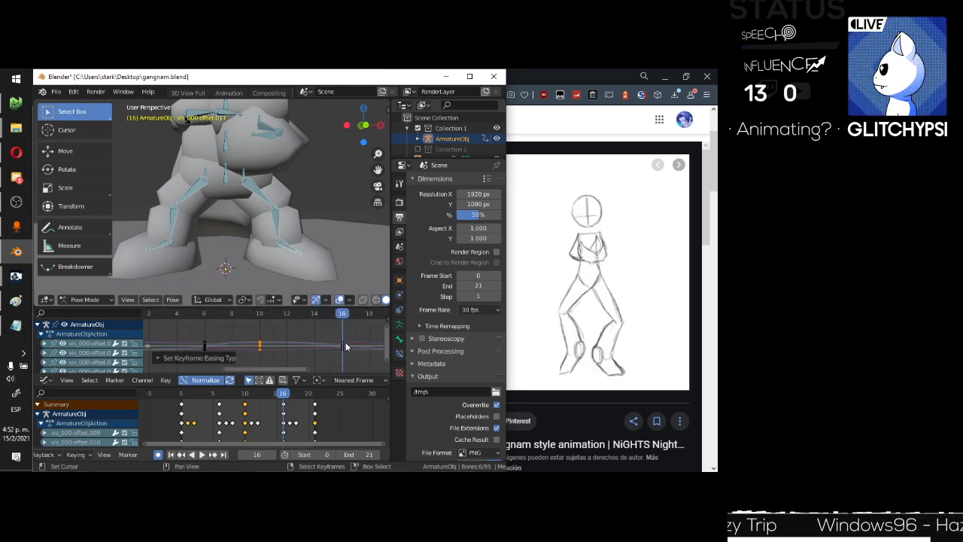
# Set the easing type and interpolation of both legs' frame 16 keyframes, then replay the dance from frame 0.
pyautogui.moveTo(345, 346); pyautogui.dragTo(299, 345, button='middle')
pyautogui.hotkey('ctrl', 'e')
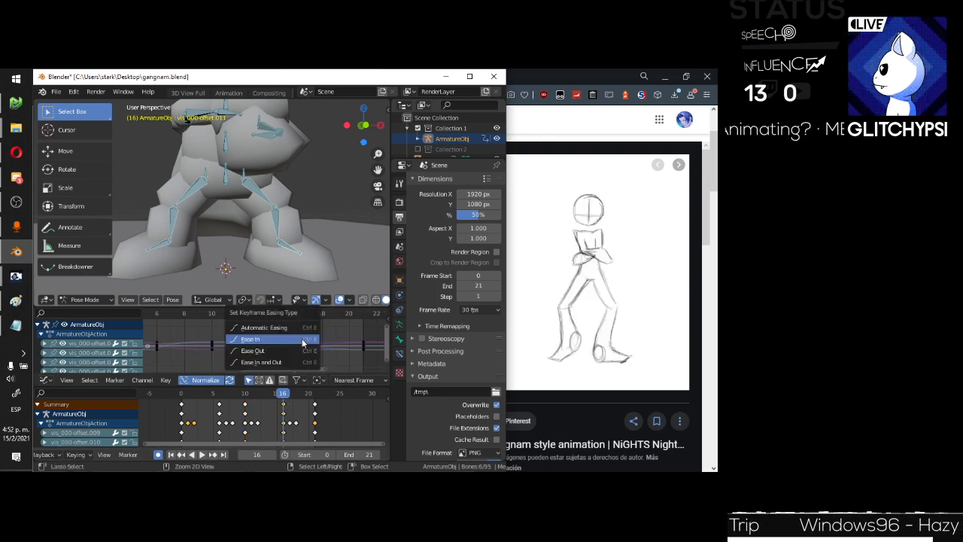
pyautogui.click(299, 351)
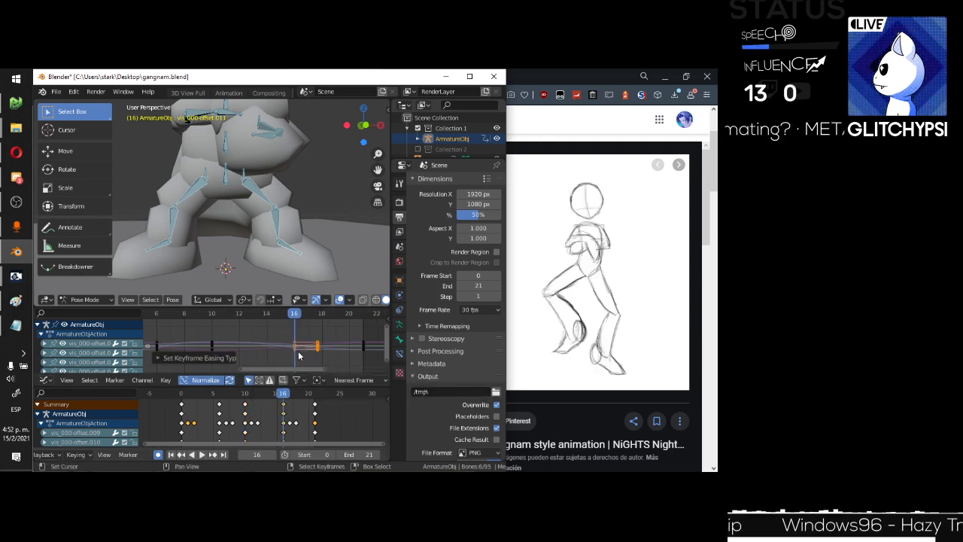
pyautogui.press('t')
pyautogui.click(310, 326)
pyautogui.press('space')
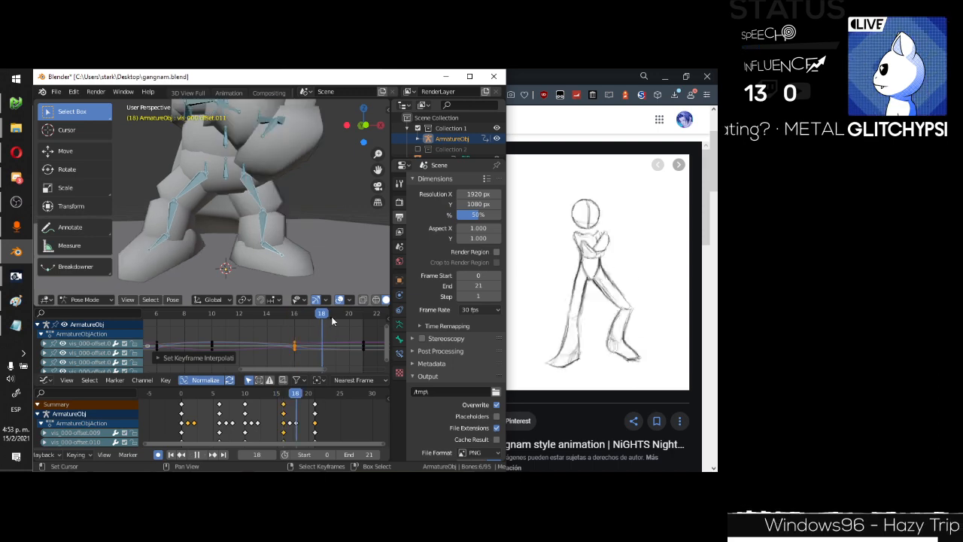
pyautogui.press('space')
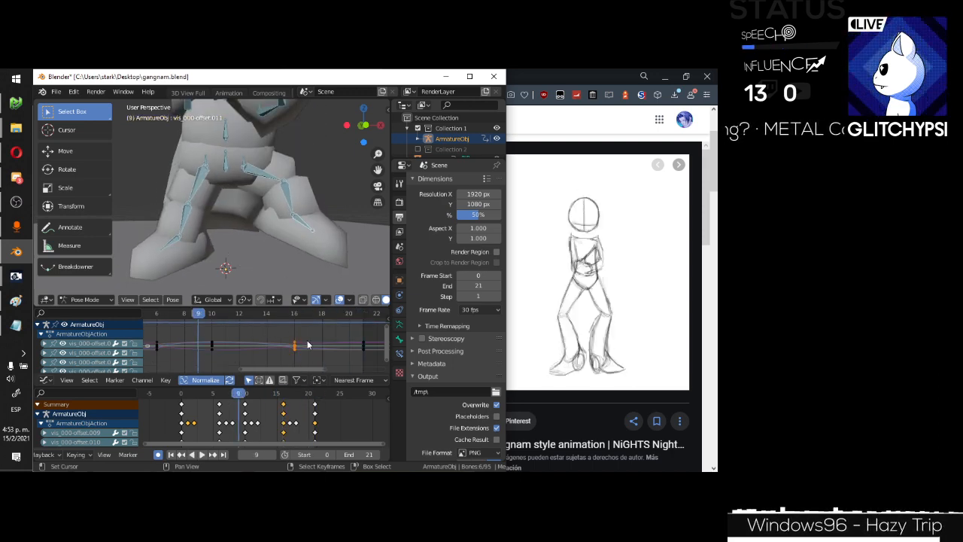
pyautogui.scroll(-4, 256, 325)
pyautogui.hotkey('shift', 'Left')
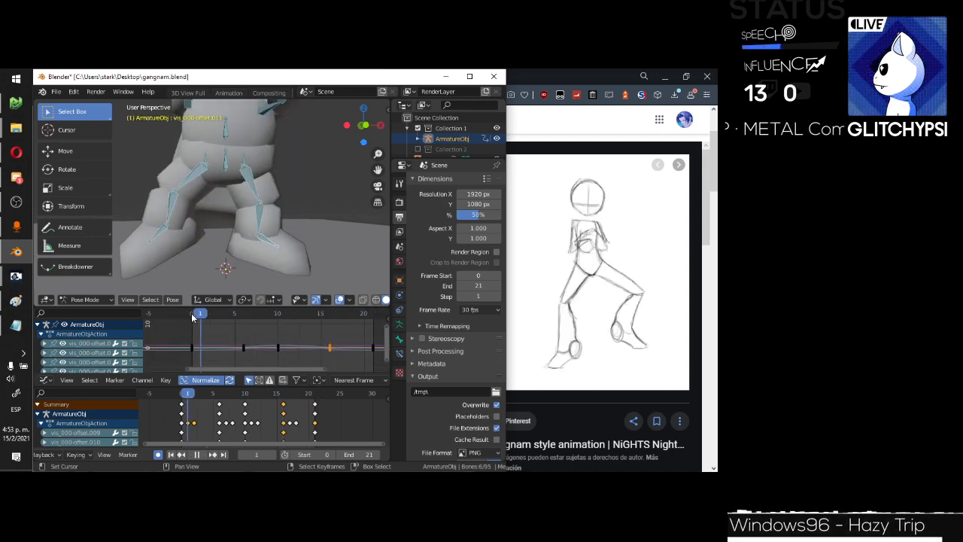
# Play back the dance animation and examine the character's hips and legs up close.
pyautogui.scroll(-5, 210, 213)
pyautogui.press('space')
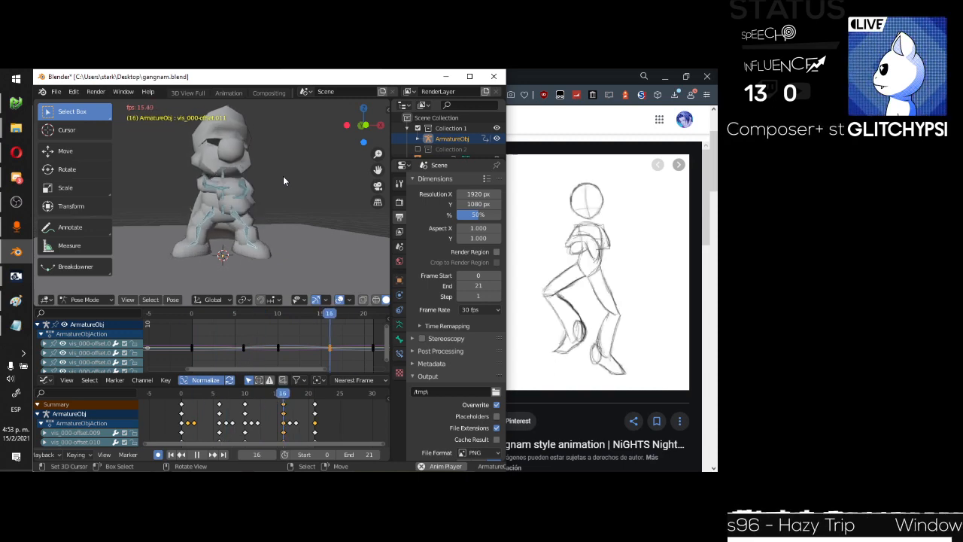
pyautogui.press('space')
pyautogui.scroll(2, 250, 185)
pyautogui.scroll(3, 243, 197)
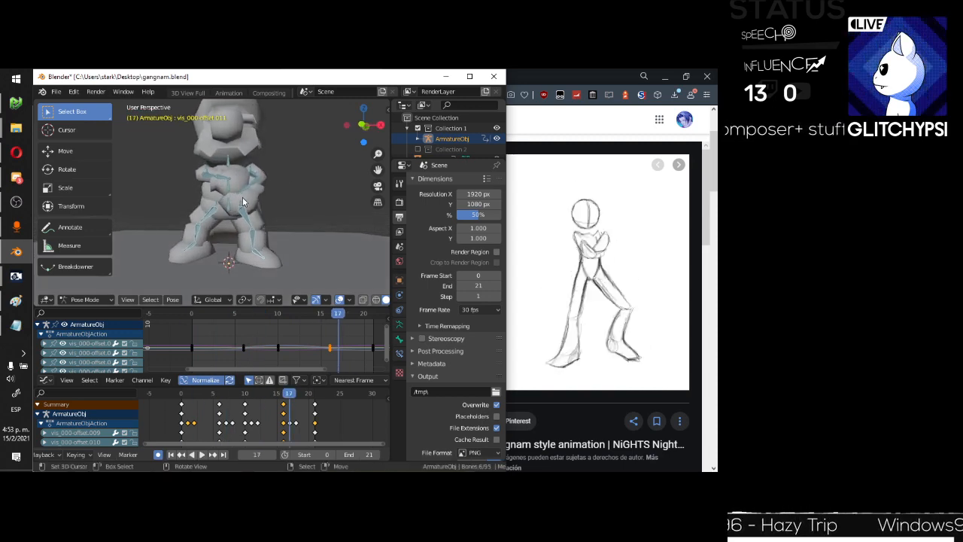
pyautogui.scroll(1, 234, 193)
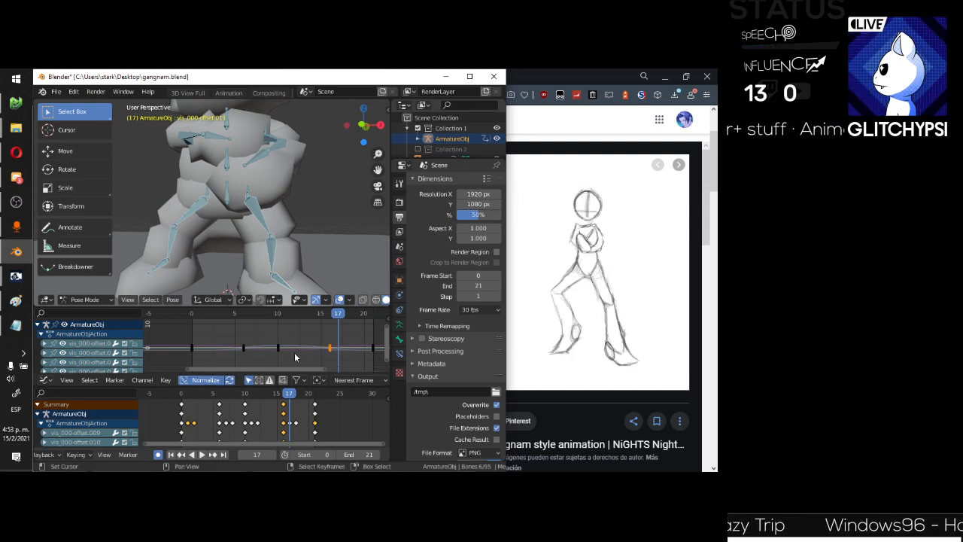
pyautogui.scroll(2, 257, 215)
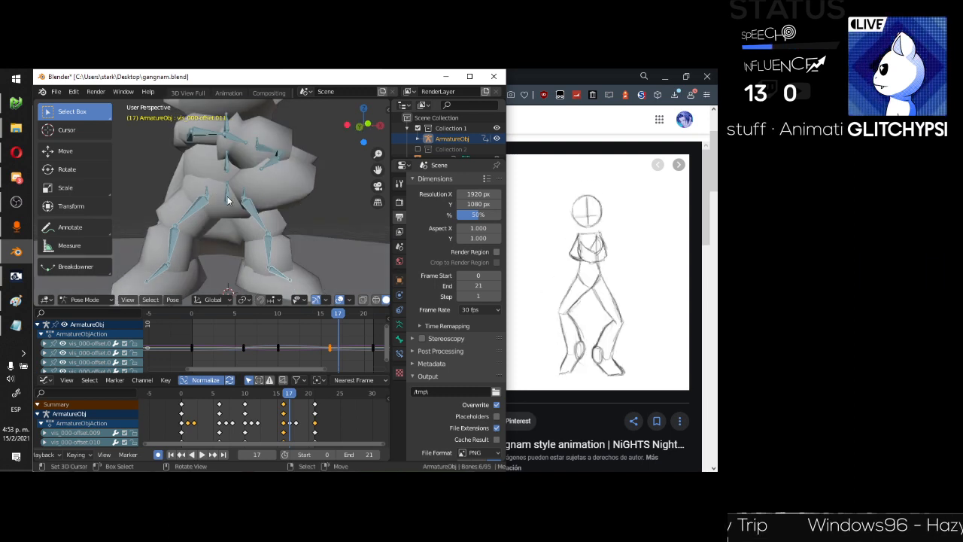
# Select the hip bone and its keyframe at frame 0, and review the hip pose from the start of the animation.
pyautogui.click(228, 200)
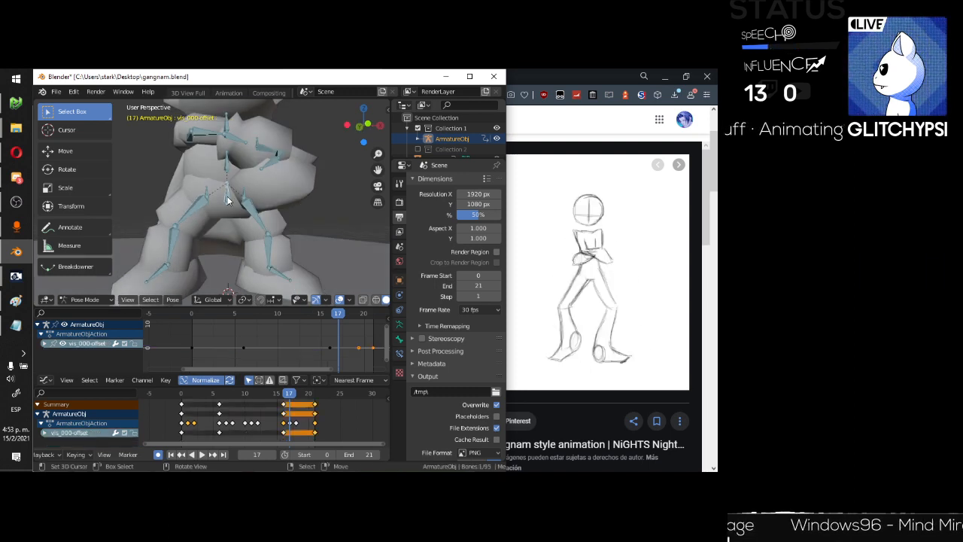
pyautogui.click(182, 407)
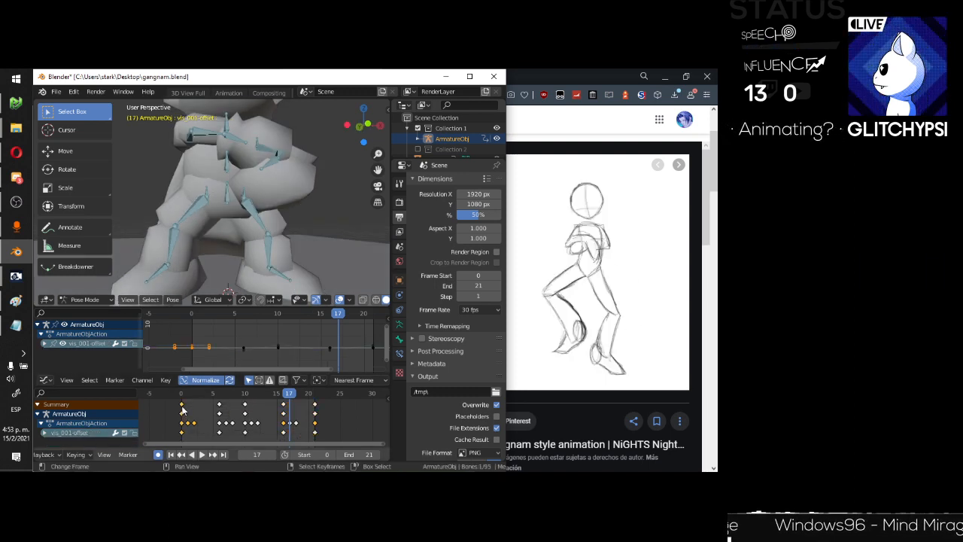
pyautogui.press('space')
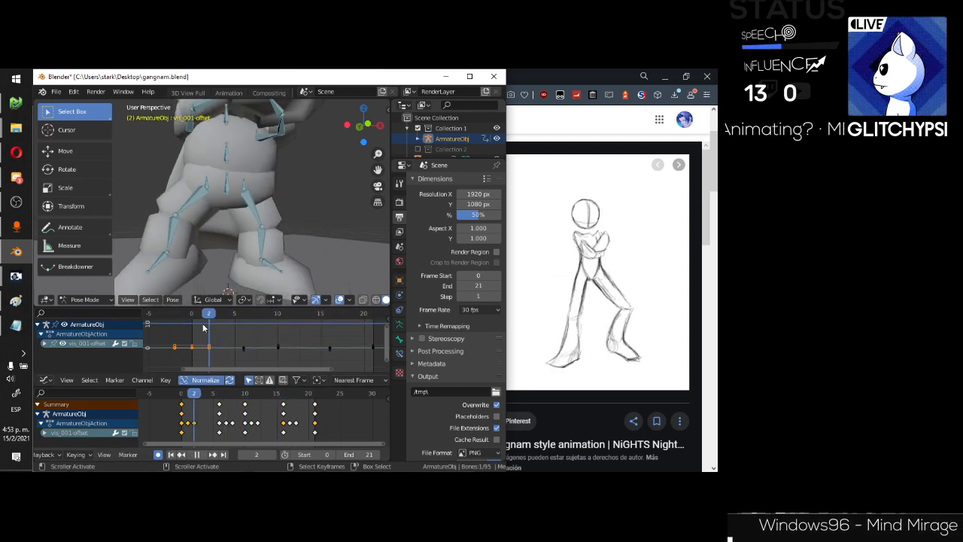
pyautogui.press('Escape')
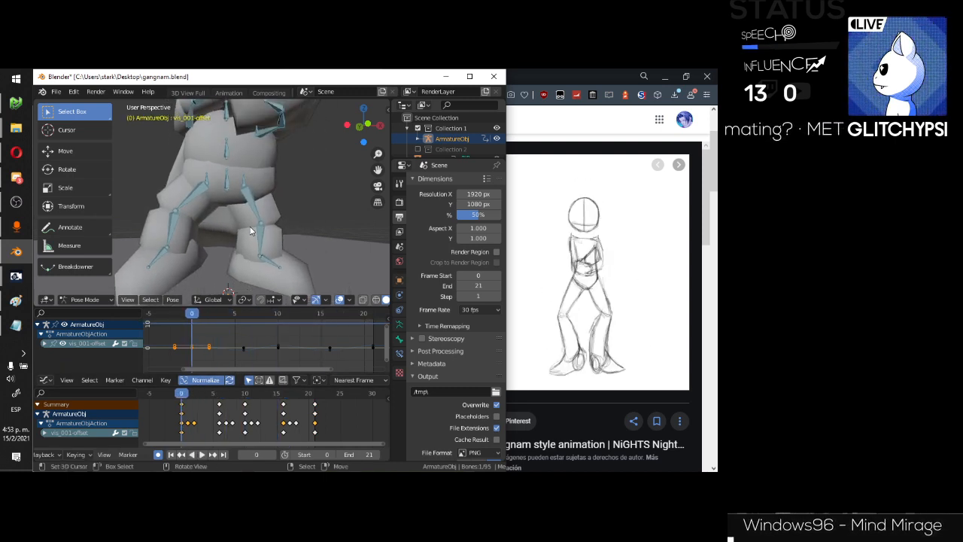
pyautogui.moveTo(251, 231)
pyautogui.mouseDown(button='middle')
pyautogui.moveTo(325, 228)
pyautogui.moveTo(244, 201)
pyautogui.moveTo(252, 216)
pyautogui.mouseUp(button='middle')
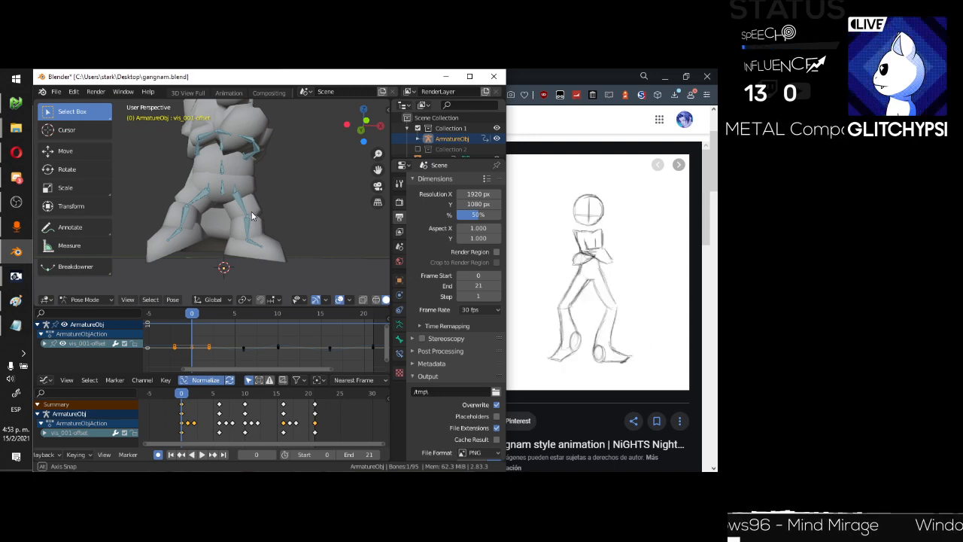
pyautogui.moveTo(252, 216)
pyautogui.mouseDown(button='middle')
pyautogui.moveTo(229, 221)
pyautogui.moveTo(283, 228)
pyautogui.moveTo(196, 233)
pyautogui.moveTo(237, 219)
pyautogui.mouseUp(button='middle')
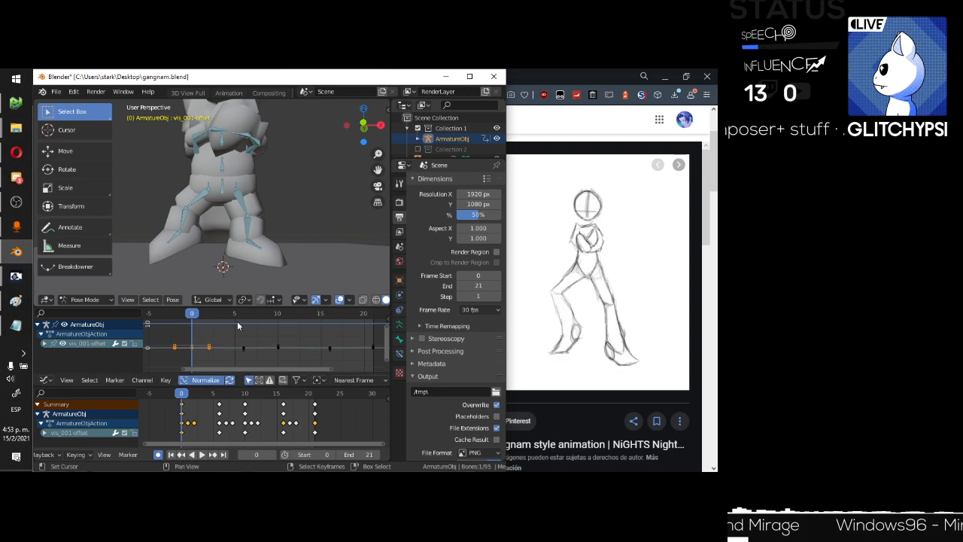
# Change the interpolation type of all the hip bone's keyframes and preview the motion.
pyautogui.press('a')
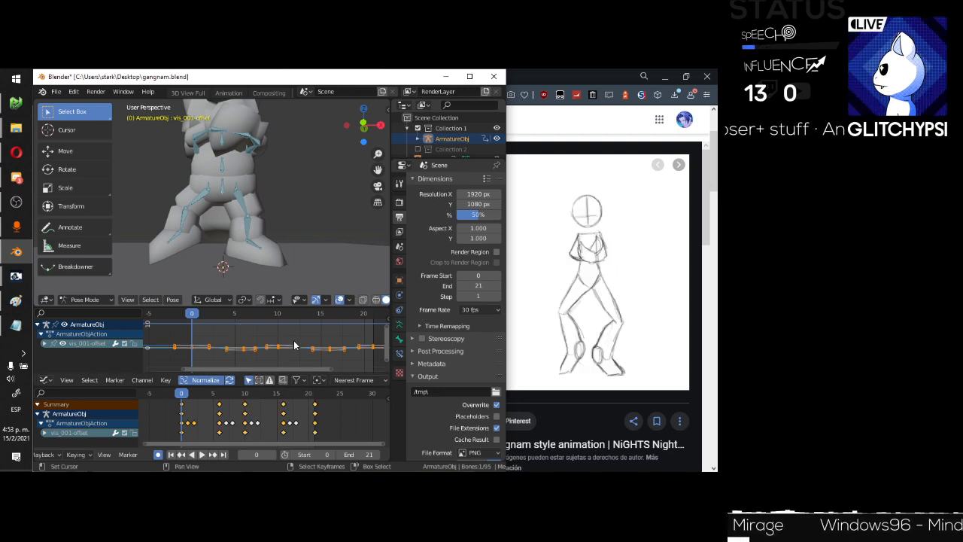
pyautogui.press('t')
pyautogui.click(235, 351)
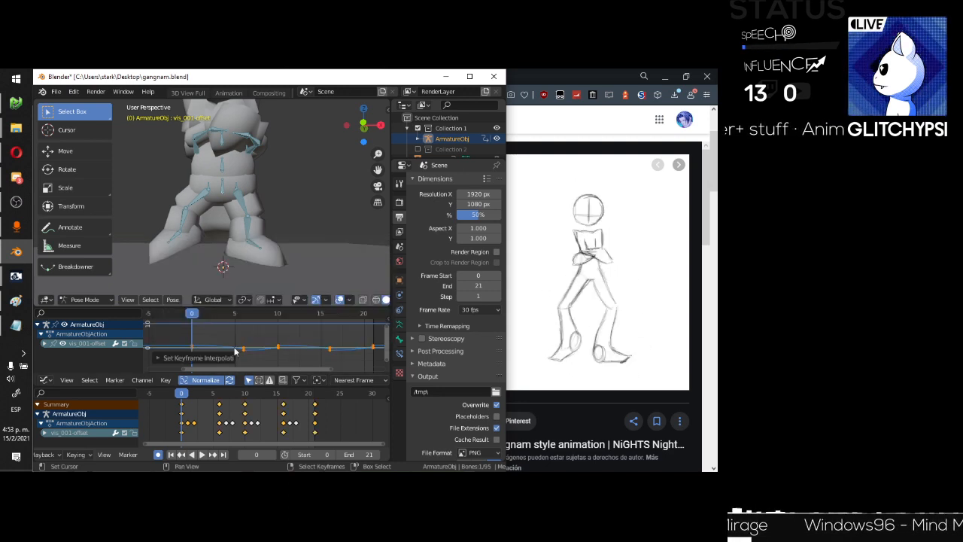
pyautogui.press('space')
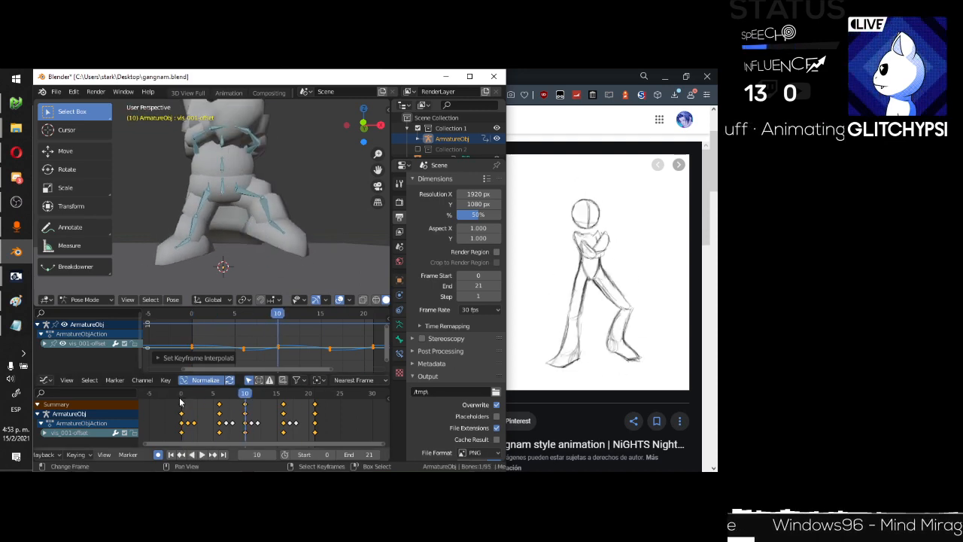
# Set the easing type to Ease Out for the hip bone's keyframes at frames 0 and 6.
pyautogui.click(195, 343)
pyautogui.hotkey('ctrl', 'e')
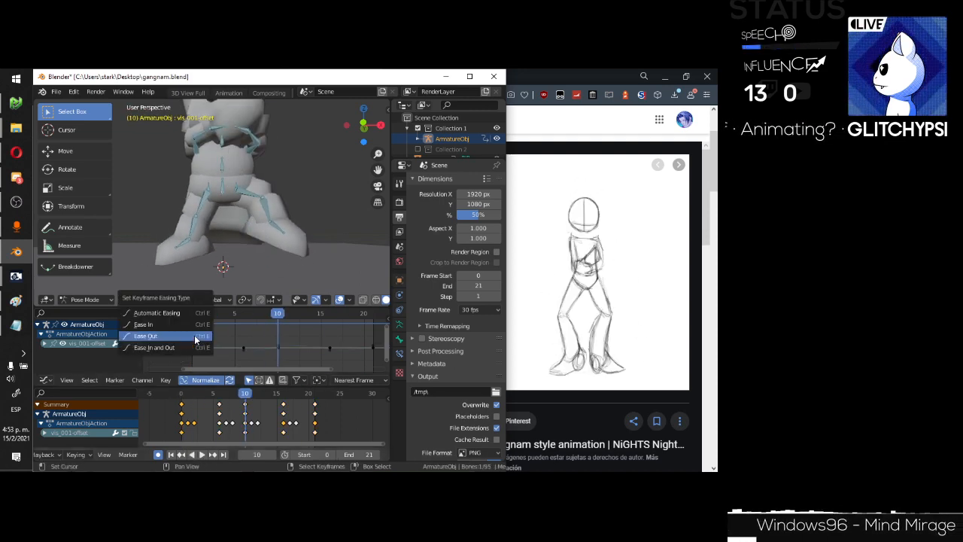
pyautogui.click(194, 335)
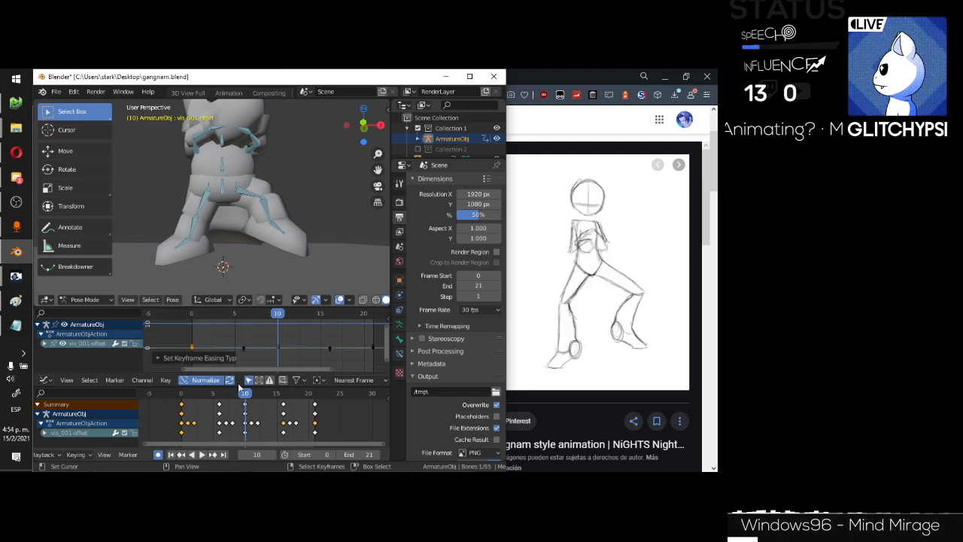
pyautogui.click(244, 348)
pyautogui.hotkey('ctrl', 'e')
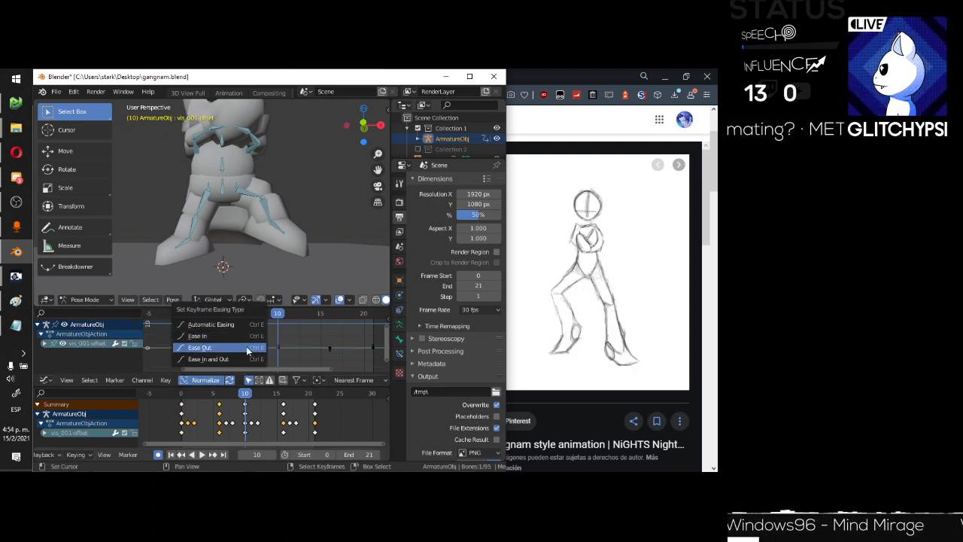
pyautogui.click(249, 350)
# Set the easing type of the hip bone's keyframes at frames 10 and 16, and play back the motion.
pyautogui.click(278, 351)
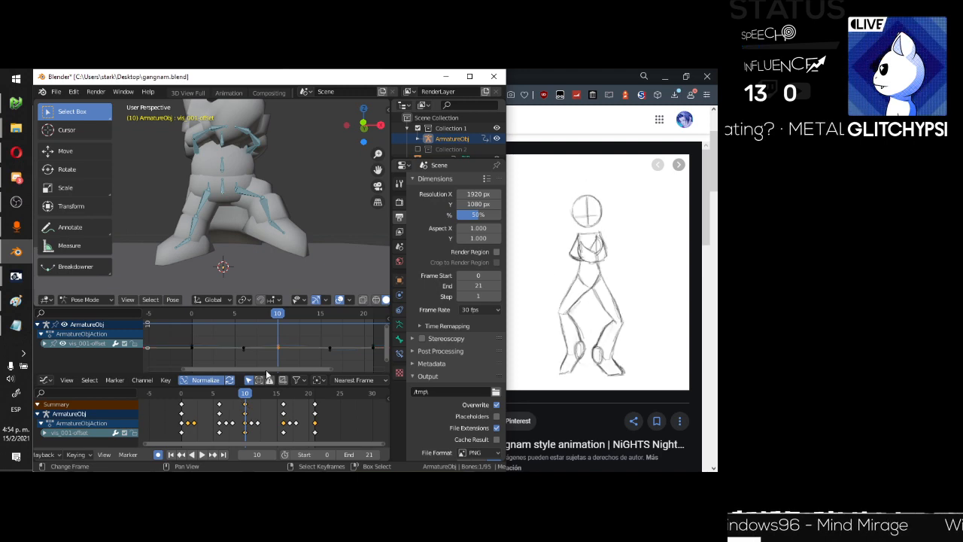
pyautogui.hotkey('ctrl', 'e')
pyautogui.click(277, 334)
pyautogui.click(285, 407)
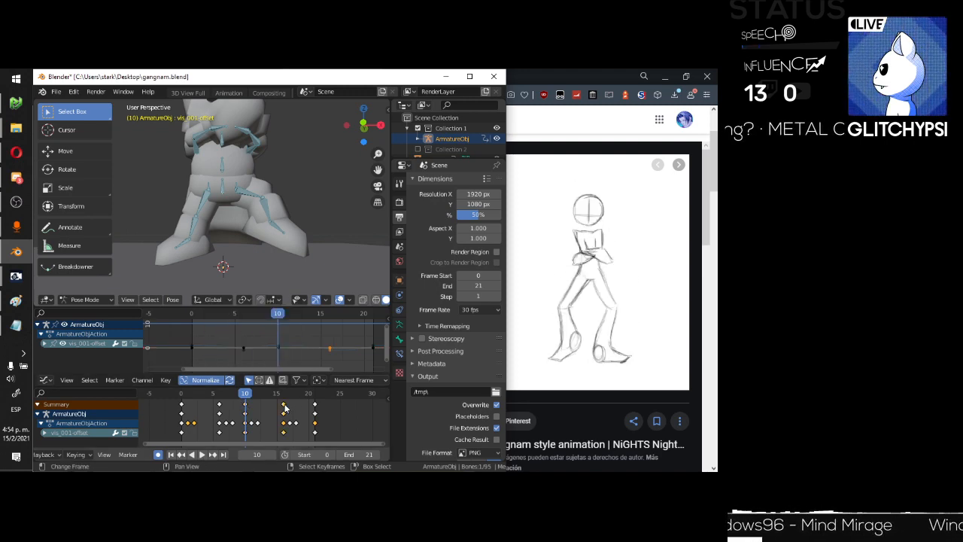
pyautogui.hotkey('ctrl', 'e')
pyautogui.click(322, 350)
pyautogui.press('space')
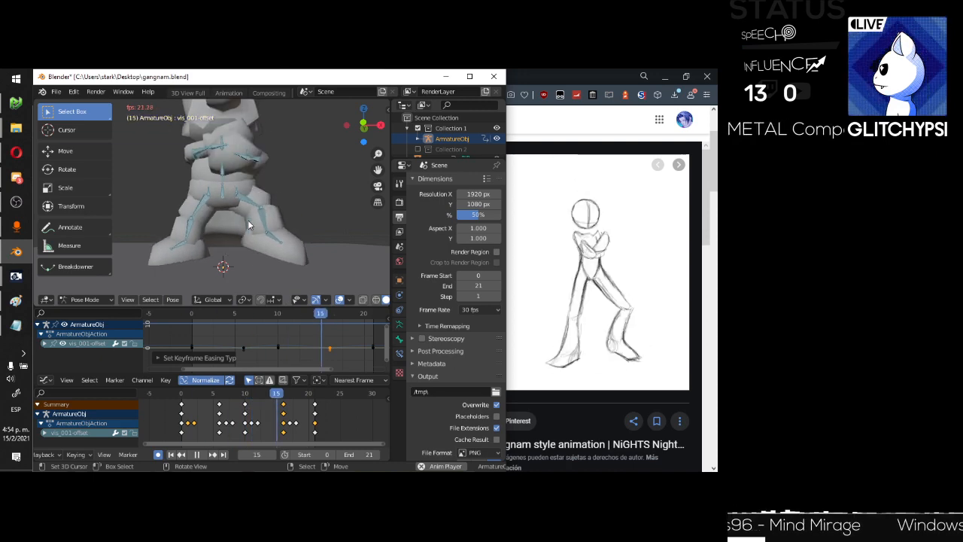
pyautogui.press('space')
# Set the easing type and Sinusoidal interpolation for the hip bone's keyframe at frame 0, and preview the motion.
pyautogui.scroll(2, 213, 346)
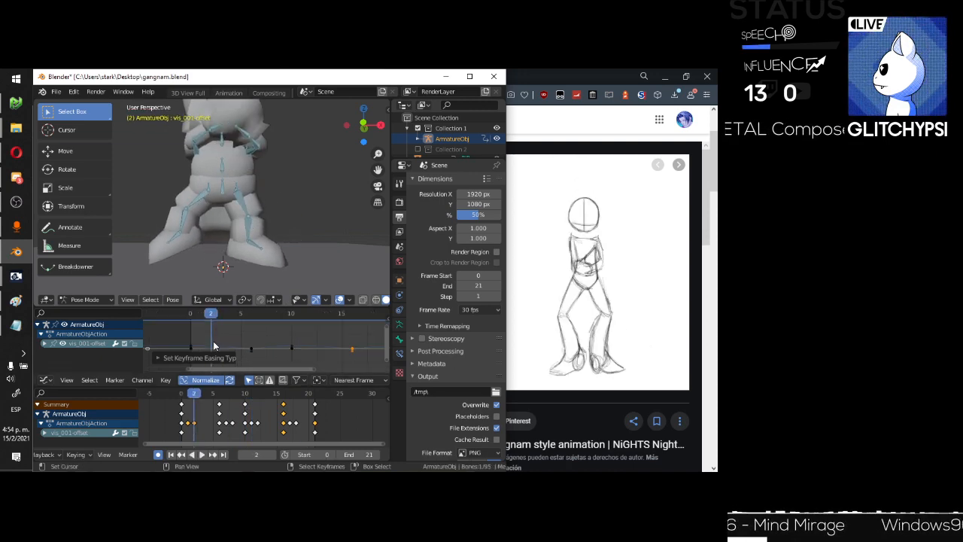
pyautogui.scroll(1, 214, 345)
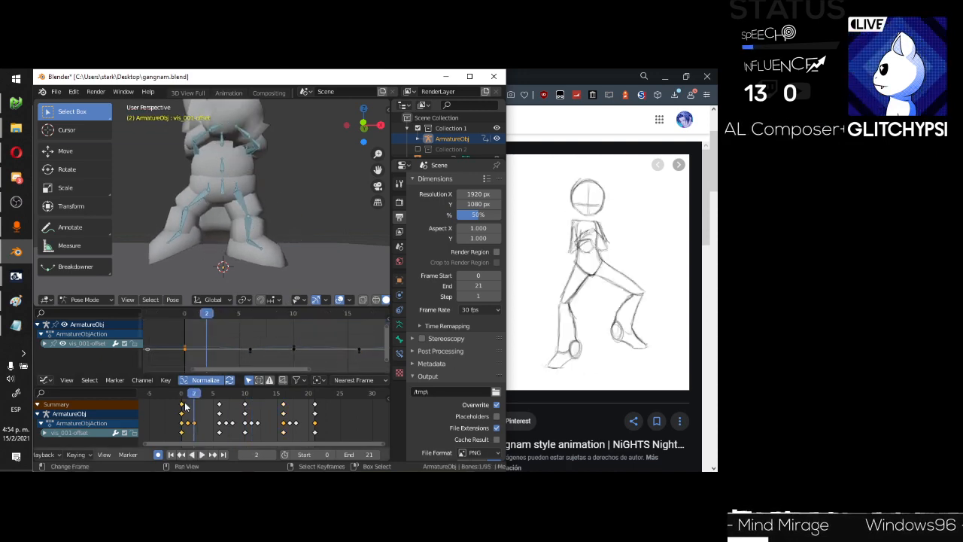
pyautogui.hotkey('ctrl', 'e')
pyautogui.click(218, 339)
pyautogui.press('t')
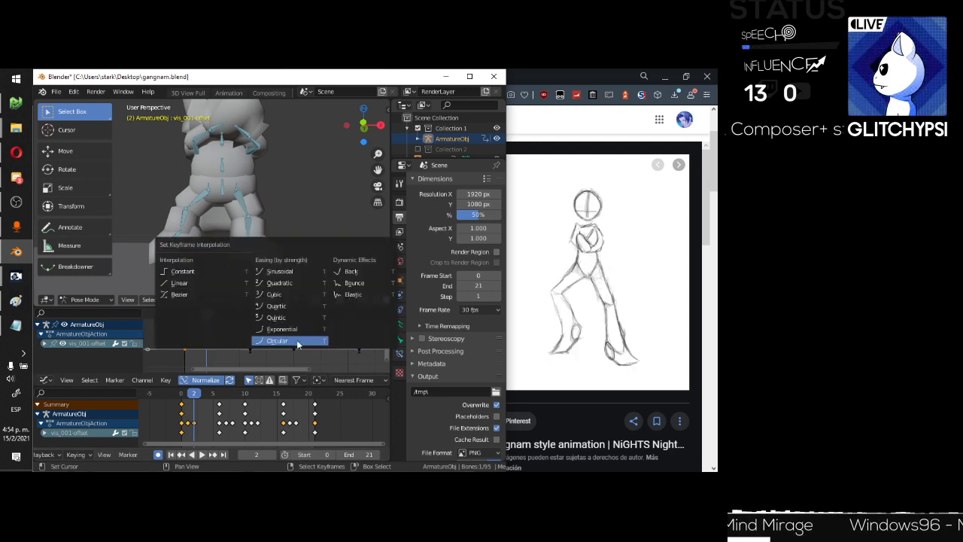
pyautogui.click(297, 272)
pyautogui.press('space')
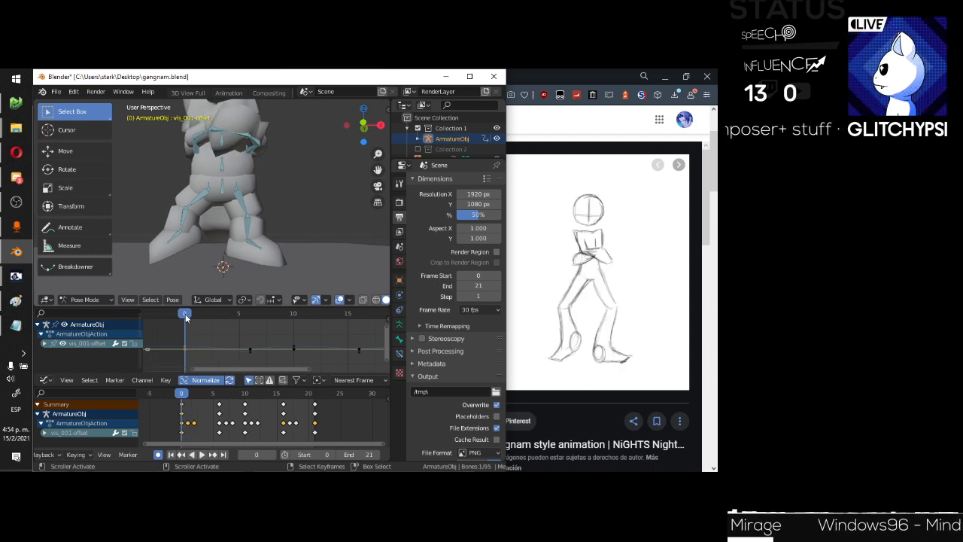
pyautogui.press('space')
# Apply Sinusoidal interpolation to the hip bone's keyframe at frame 6 and to all its other keyframes.
pyautogui.moveTo(240, 337); pyautogui.dragTo(217, 336, button='middle')
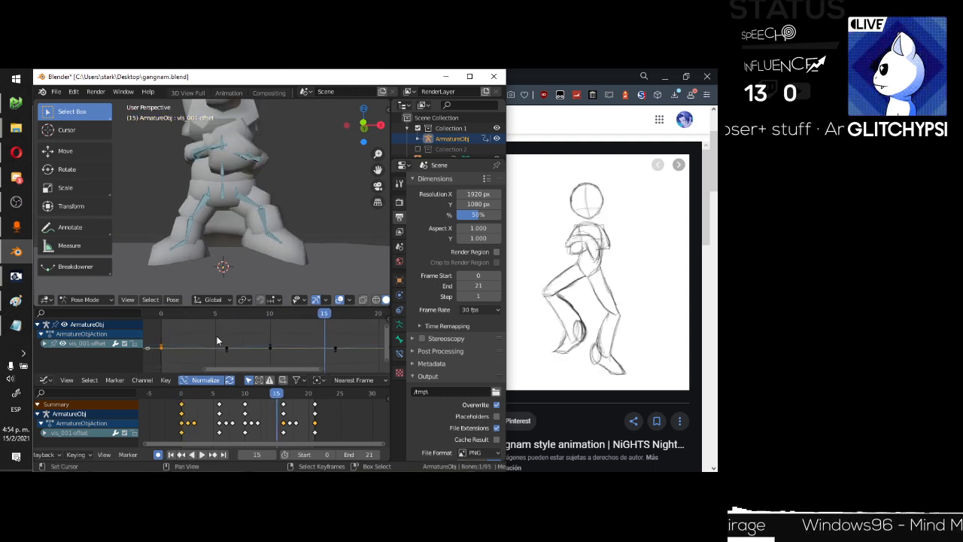
pyautogui.scroll(2, 235, 350)
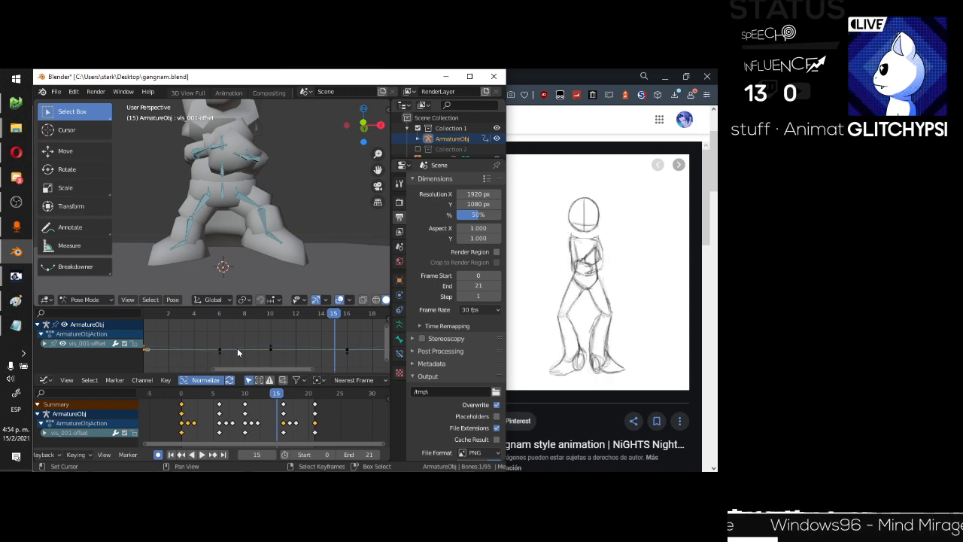
pyautogui.scroll(2, 269, 346)
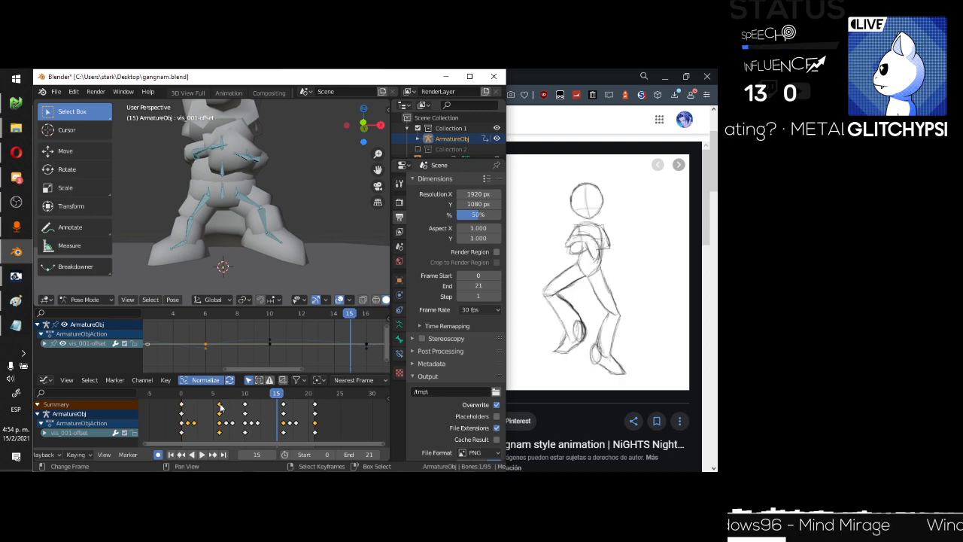
pyautogui.press('t')
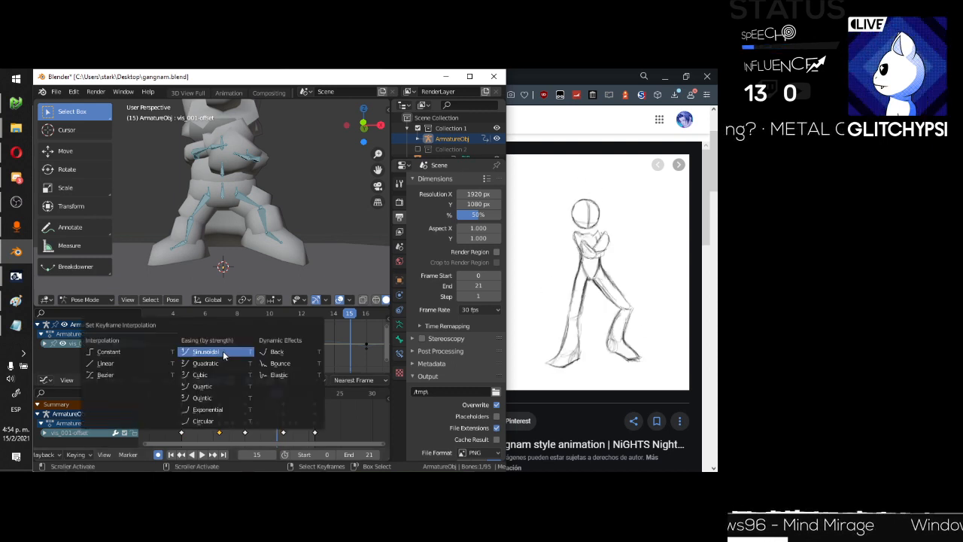
pyautogui.click(224, 353)
pyautogui.press('t')
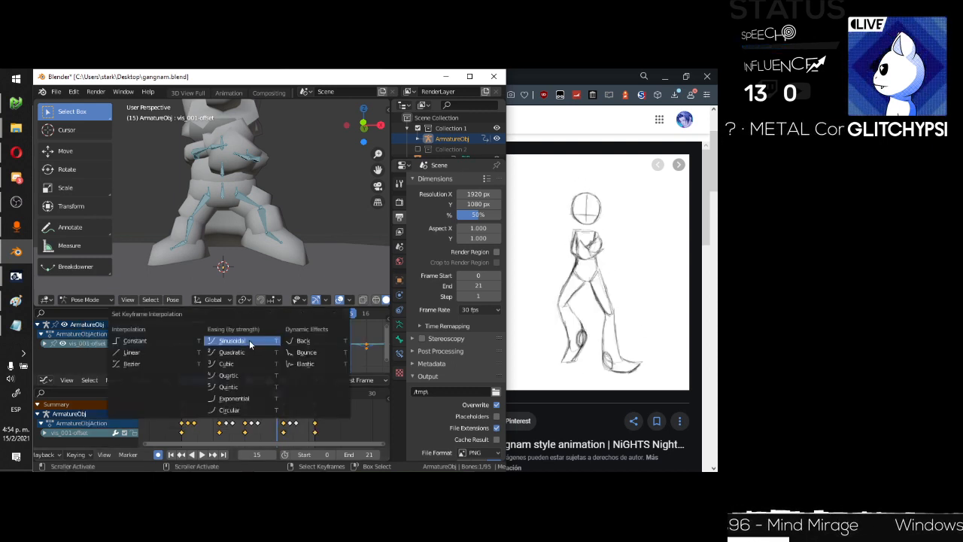
pyautogui.click(251, 344)
# Play the animation repeatedly from the start and examine the hip motion up close and on the whole character.
pyautogui.scroll(-5, 255, 344)
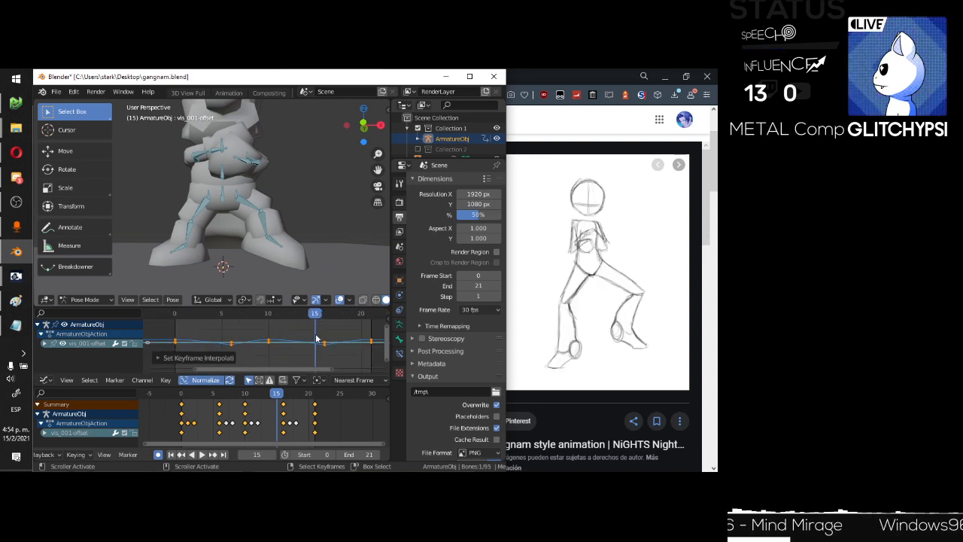
pyautogui.keyDown('ctrl'); pyautogui.hscroll(1, 316, 338); pyautogui.keyUp('ctrl')
pyautogui.press('space')
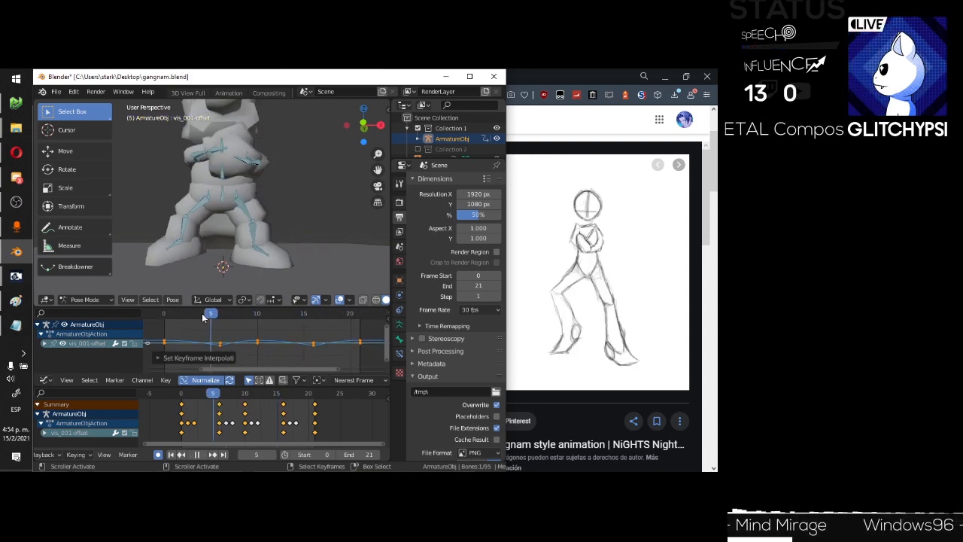
pyautogui.press('space')
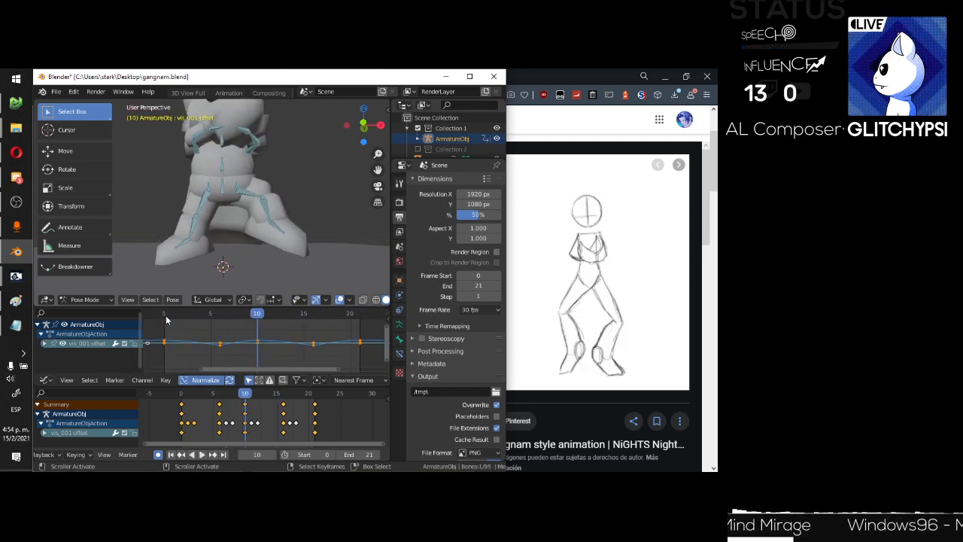
pyautogui.press('space')
pyautogui.press('space')
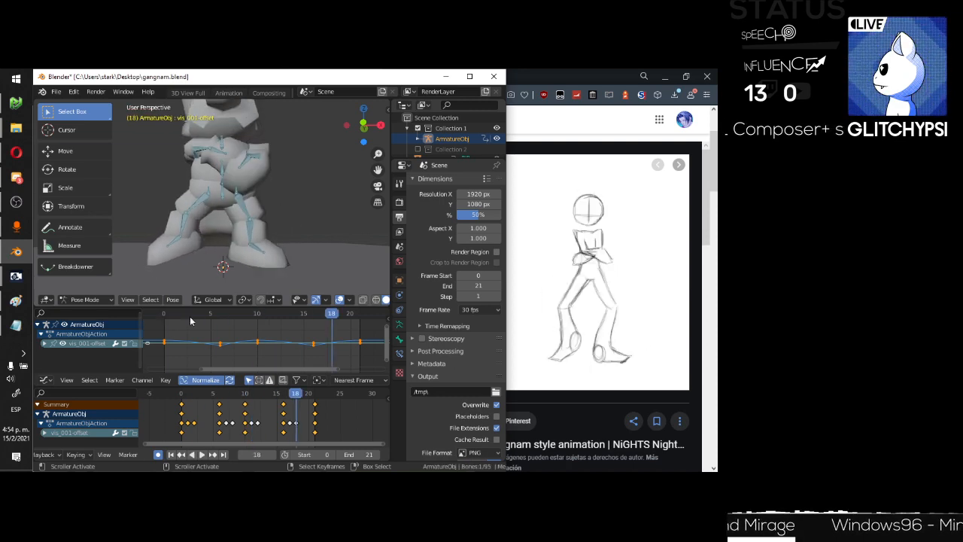
pyautogui.press('space')
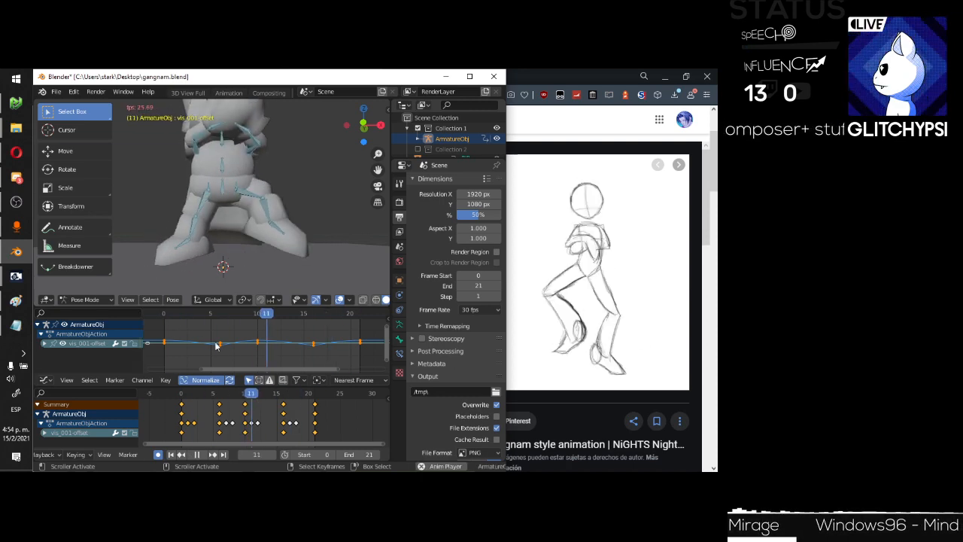
pyautogui.scroll(-5, 267, 254)
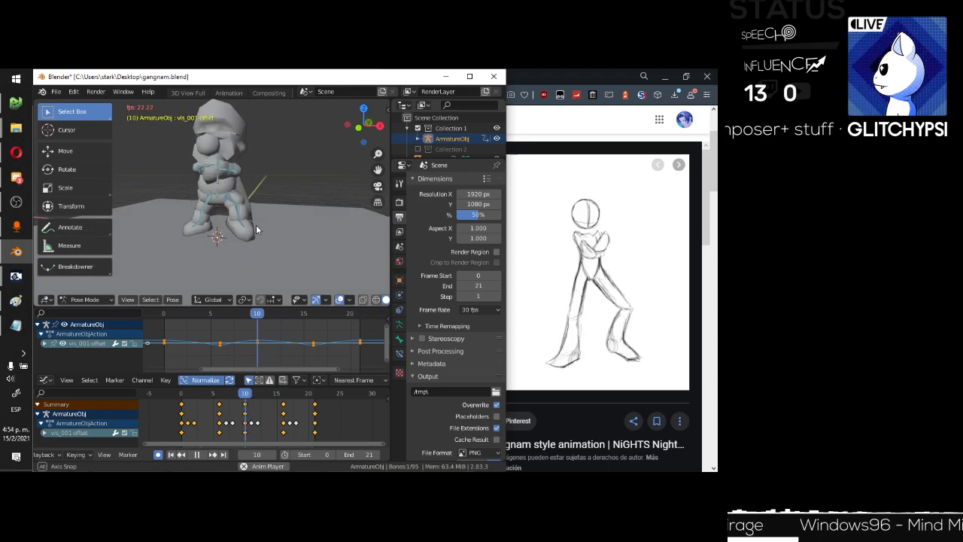
pyautogui.press('space')
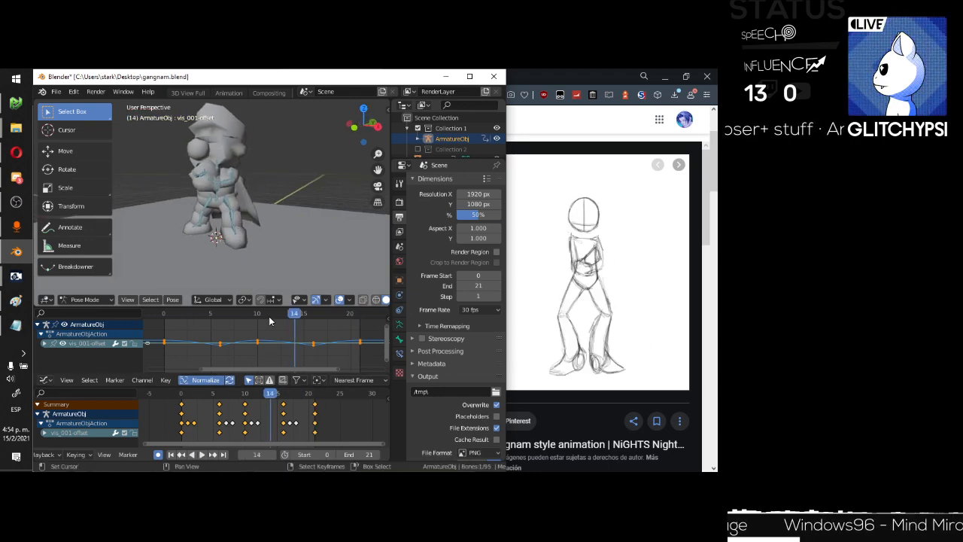
# Select the thigh, shin and foot bones of both legs.
pyautogui.scroll(5, 243, 196)
pyautogui.click(272, 237)
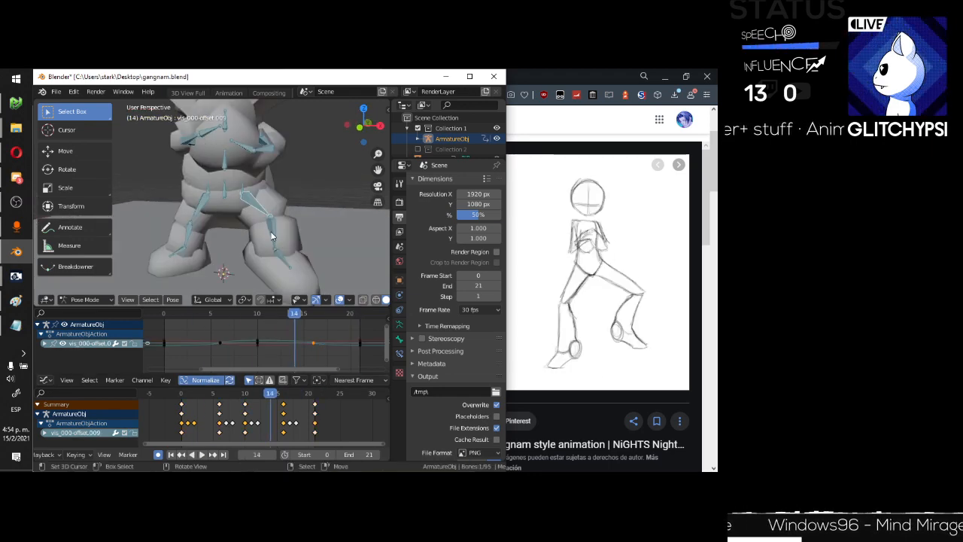
pyautogui.keyDown('shift'); pyautogui.click(279, 256); pyautogui.keyUp('shift')
pyautogui.keyDown('shift'); pyautogui.click(220, 226); pyautogui.keyUp('shift')
pyautogui.keyDown('shift'); pyautogui.click(196, 212); pyautogui.keyUp('shift')
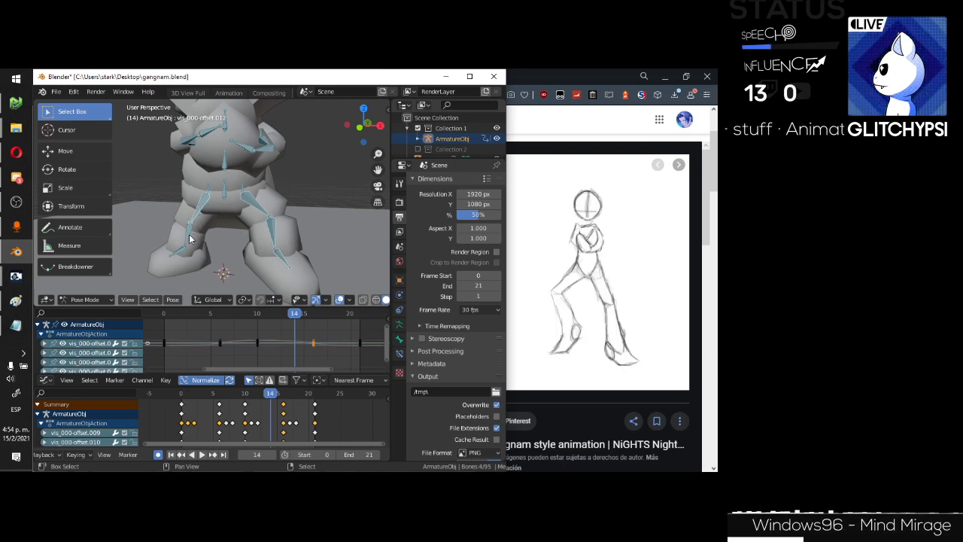
pyautogui.keyDown('shift'); pyautogui.click(179, 258); pyautogui.keyUp('shift')
# Shift the leg bones' keyframes at frames 6, 10 and 16 two frames later, to frames 8, 12 and 18.
pyautogui.rightClick(219, 410)
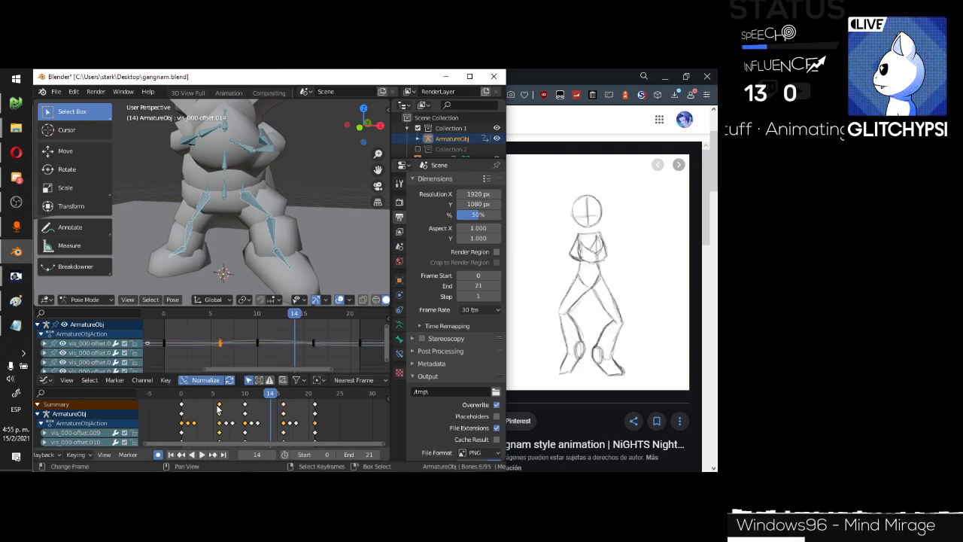
pyautogui.moveTo(225, 419); pyautogui.dragTo(253, 421, button='middle')
pyautogui.scroll(1, 248, 419)
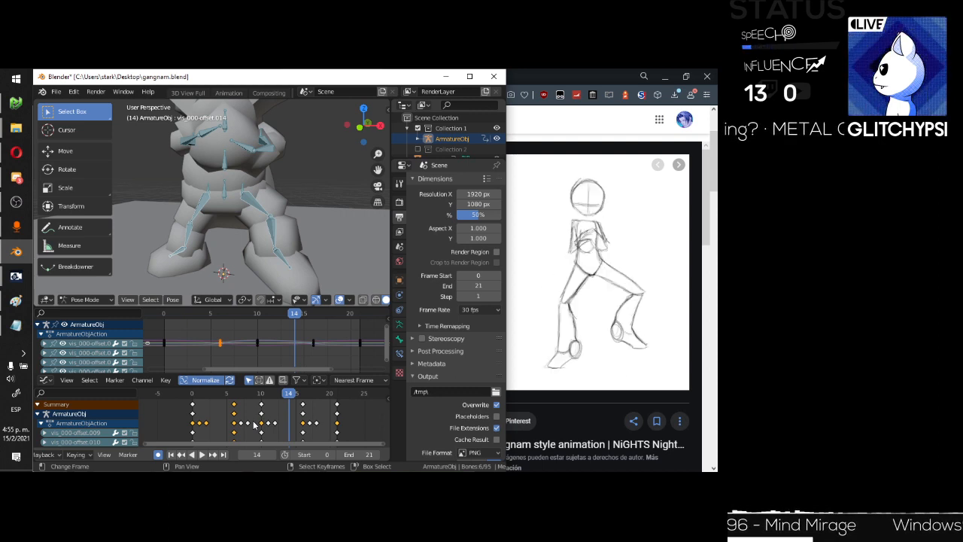
pyautogui.scroll(5, 254, 424)
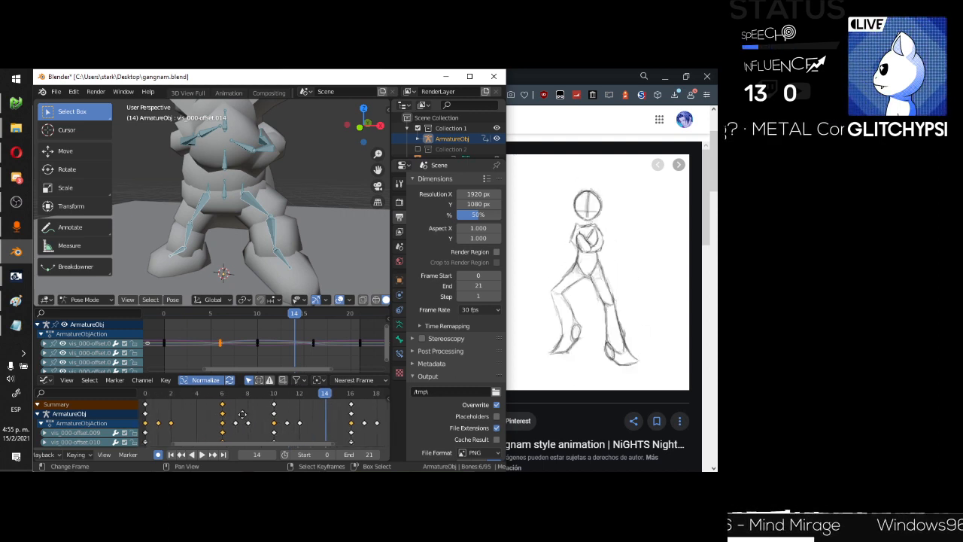
pyautogui.click(219, 395)
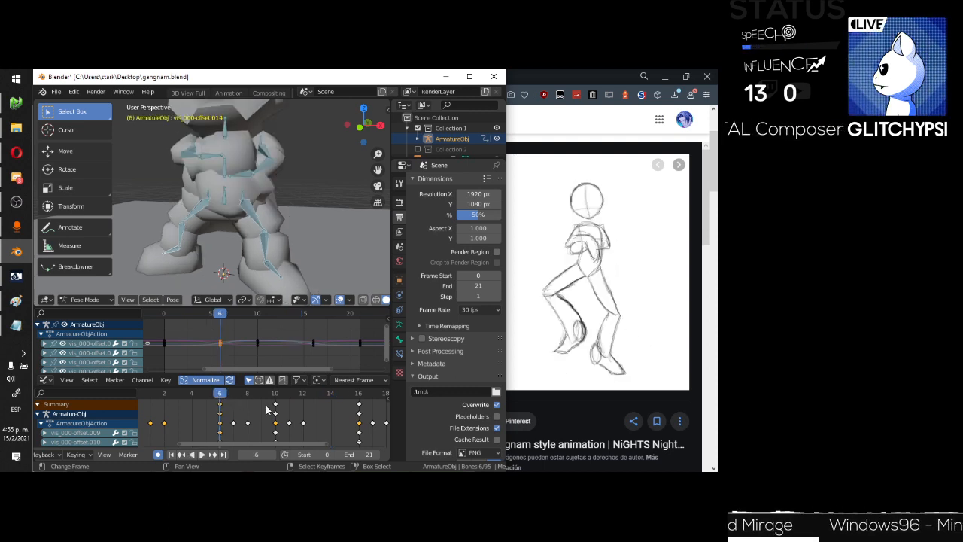
pyautogui.press('g')
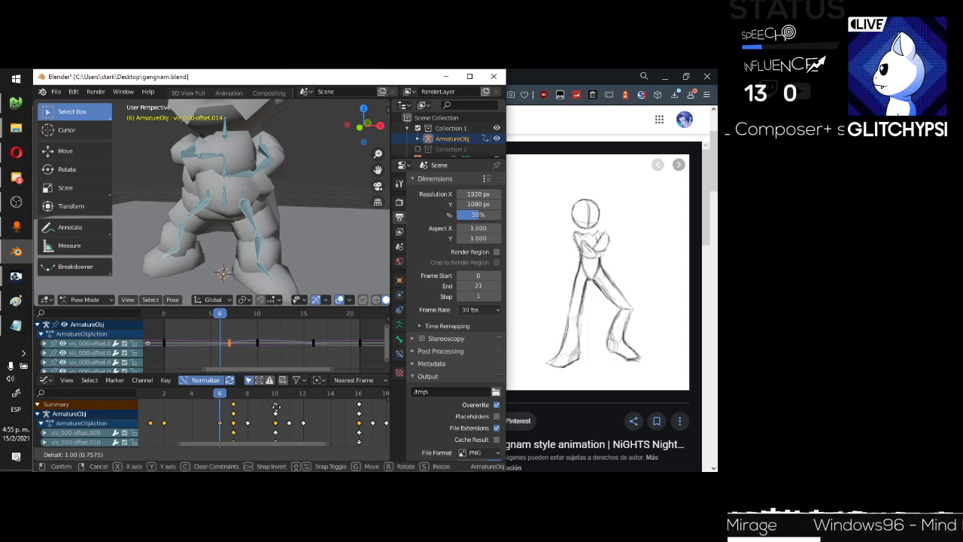
pyautogui.click(287, 409)
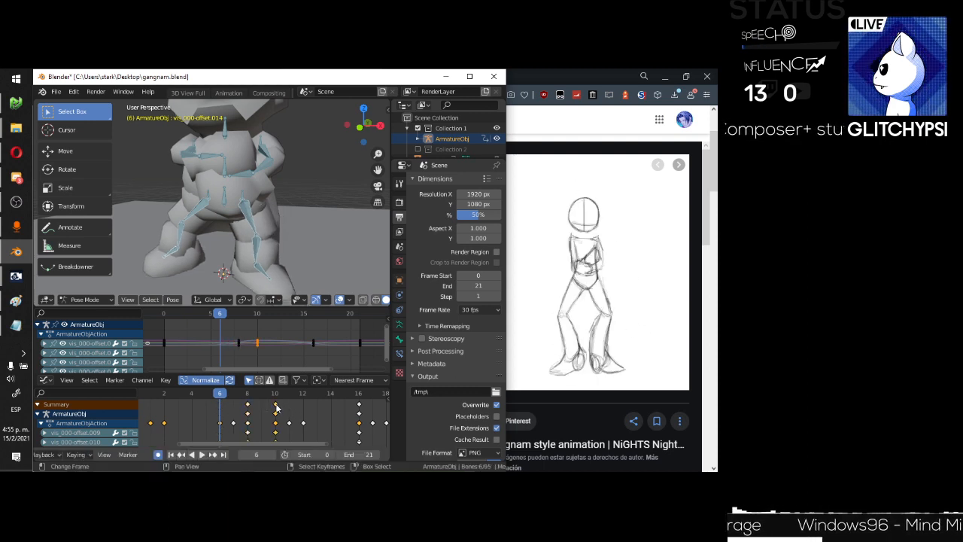
pyautogui.press('g')
pyautogui.click(325, 418)
pyautogui.moveTo(342, 416); pyautogui.dragTo(270, 411, button='middle')
pyautogui.press('g')
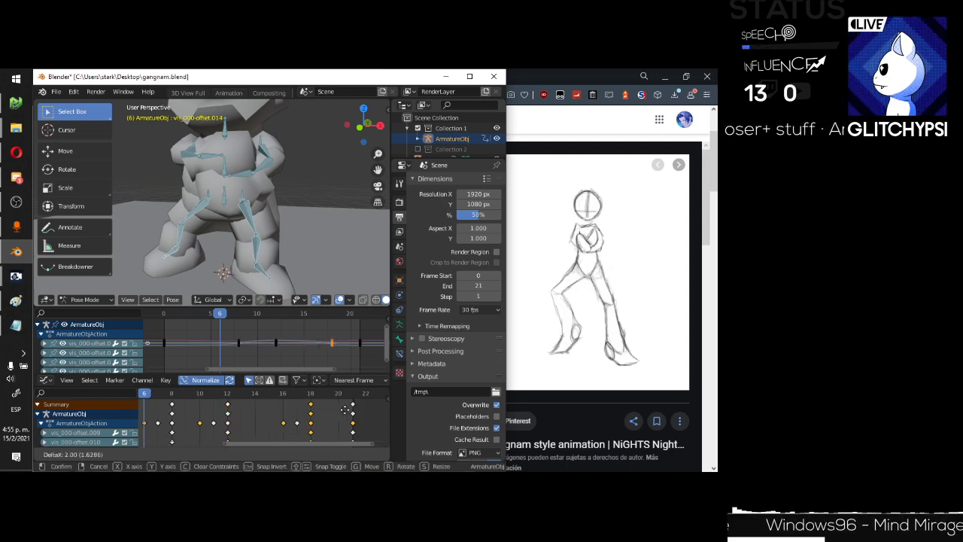
pyautogui.click(344, 409)
# Preview the motion and shift the leg bones' three middle keyframes one frame earlier, to frames 7, 11 and 17.
pyautogui.press('space')
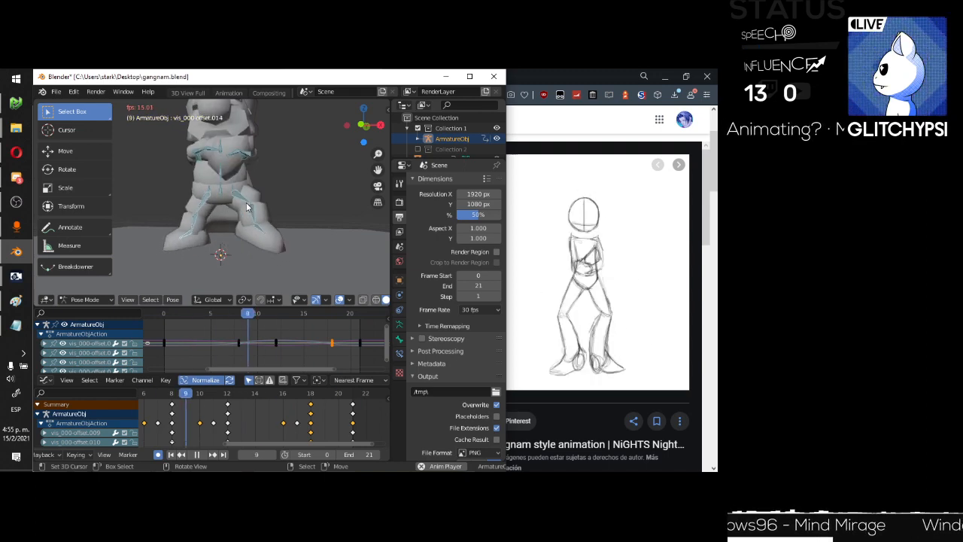
pyautogui.press('space')
pyautogui.press('g')
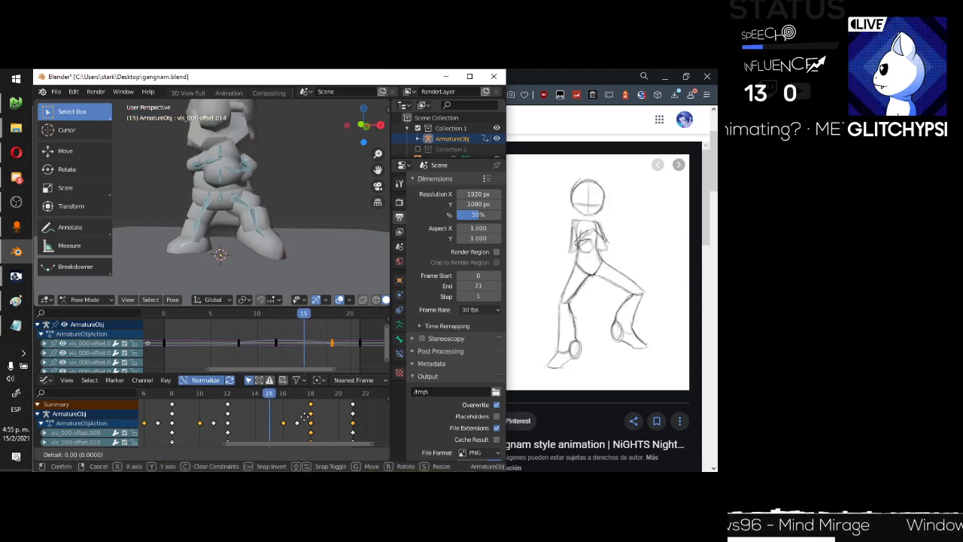
pyautogui.click(289, 415)
pyautogui.press('g')
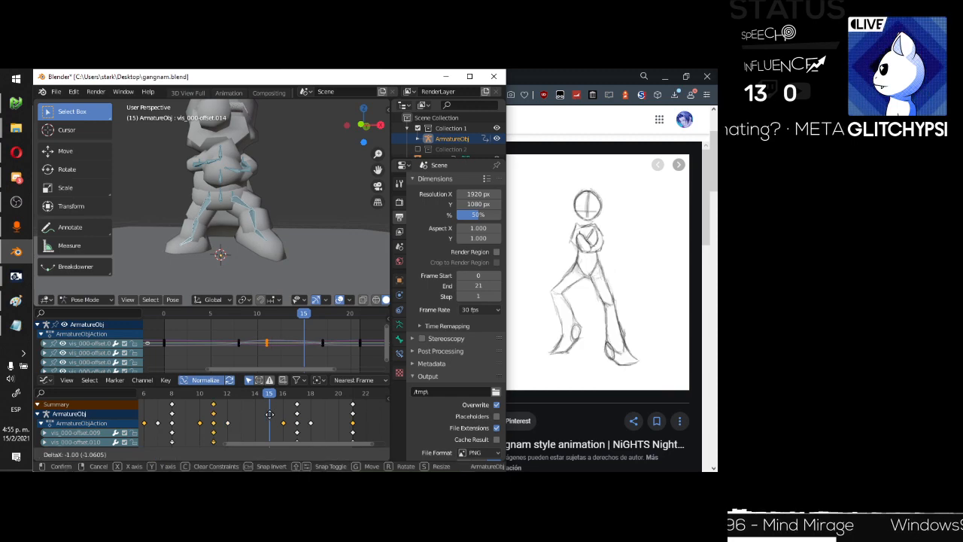
pyautogui.click(262, 414)
pyautogui.moveTo(247, 415); pyautogui.dragTo(311, 413, button='middle')
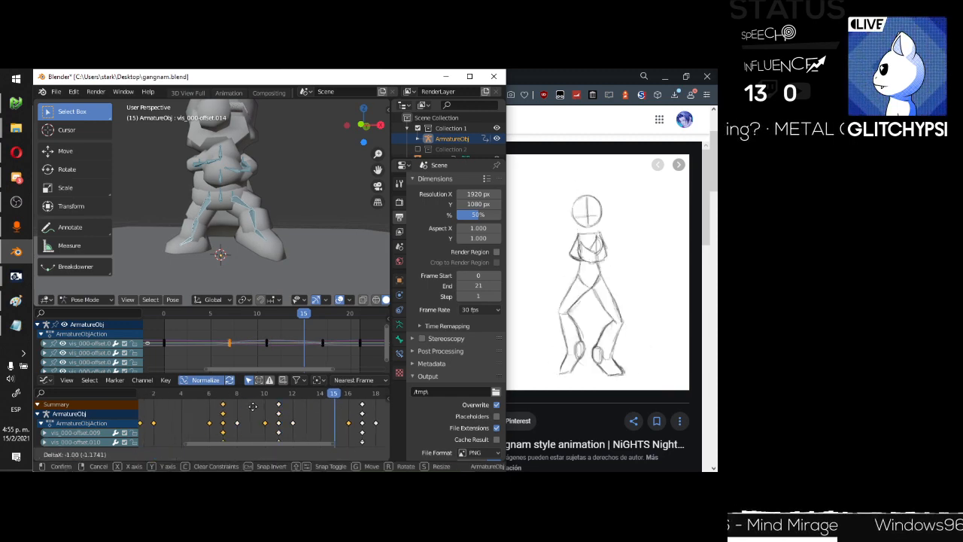
pyautogui.scroll(-3, 270, 410)
# Play the animation and examine the retimed leg motion on the whole character and up close.
pyautogui.press('space')
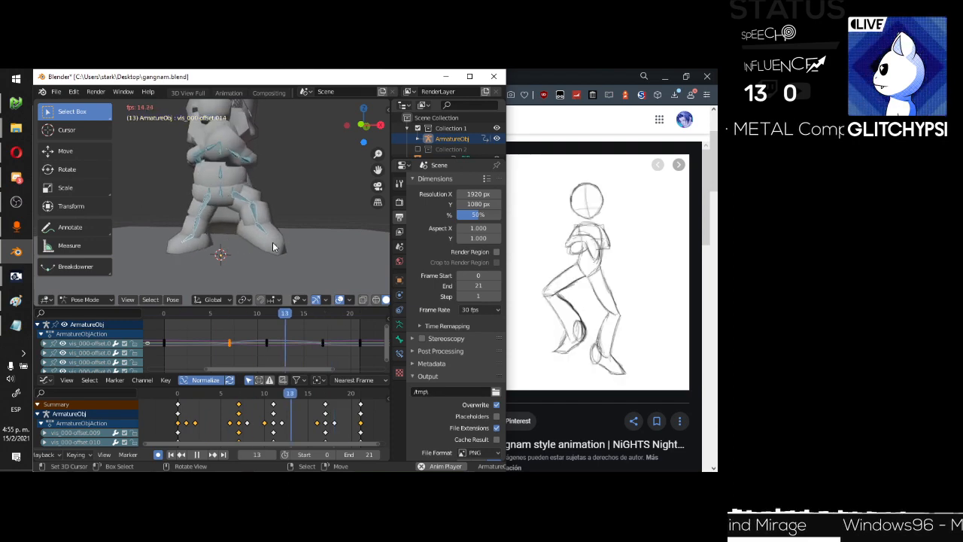
pyautogui.scroll(-3, 272, 243)
pyautogui.moveTo(255, 213); pyautogui.dragTo(316, 238, button='middle')
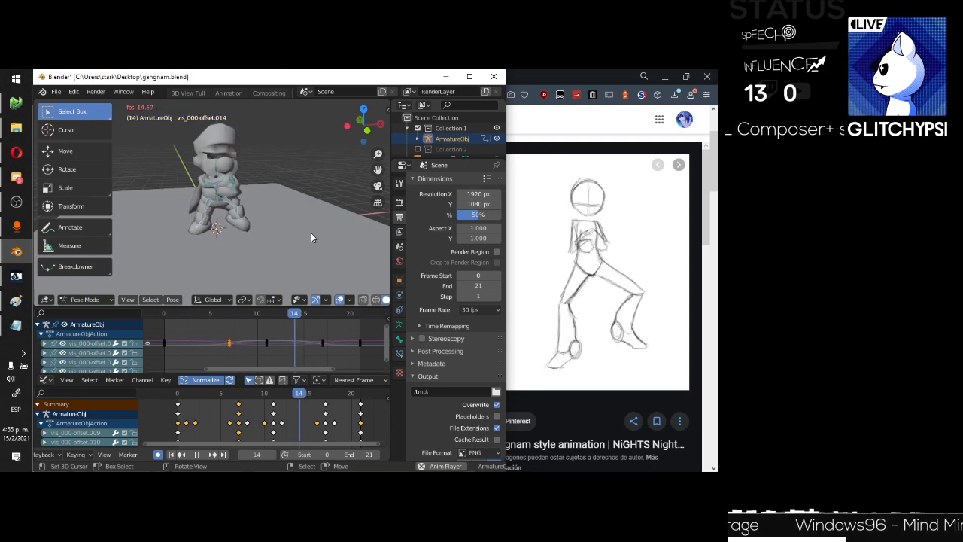
pyautogui.scroll(4, 240, 213)
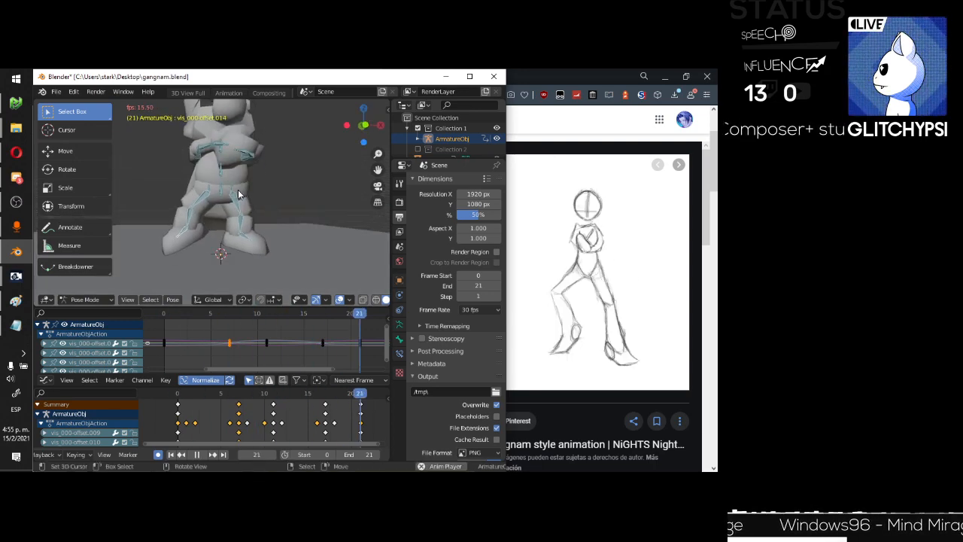
pyautogui.press('g')
pyautogui.click(238, 194)
pyautogui.press('space')
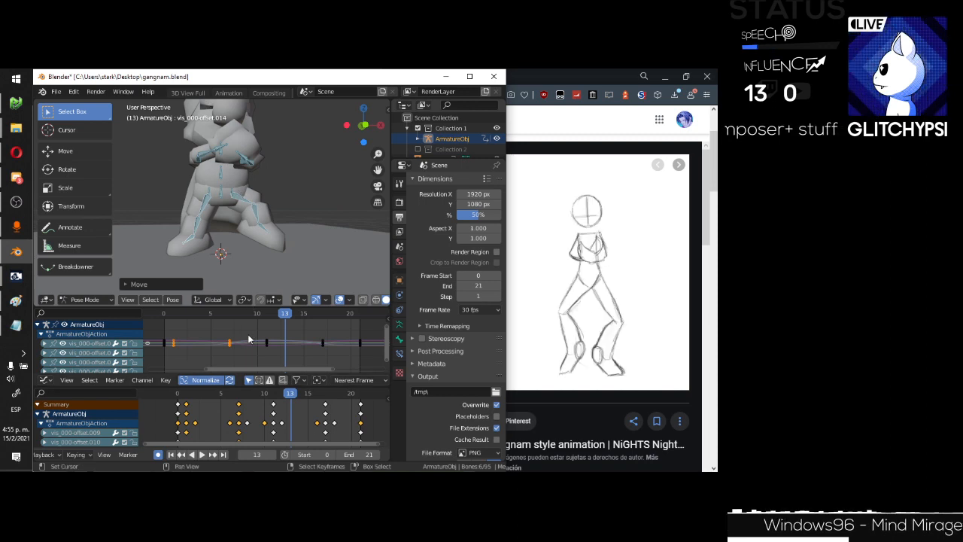
# Apply Sinusoidal interpolation to all keyframes of the selected leg bones.
pyautogui.scroll(2, 200, 207)
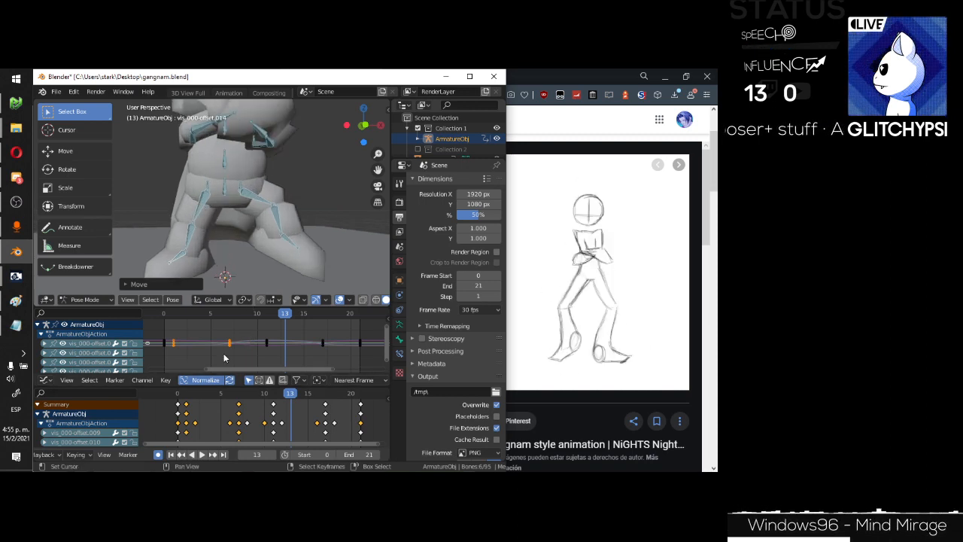
pyautogui.press('a')
pyautogui.press('t')
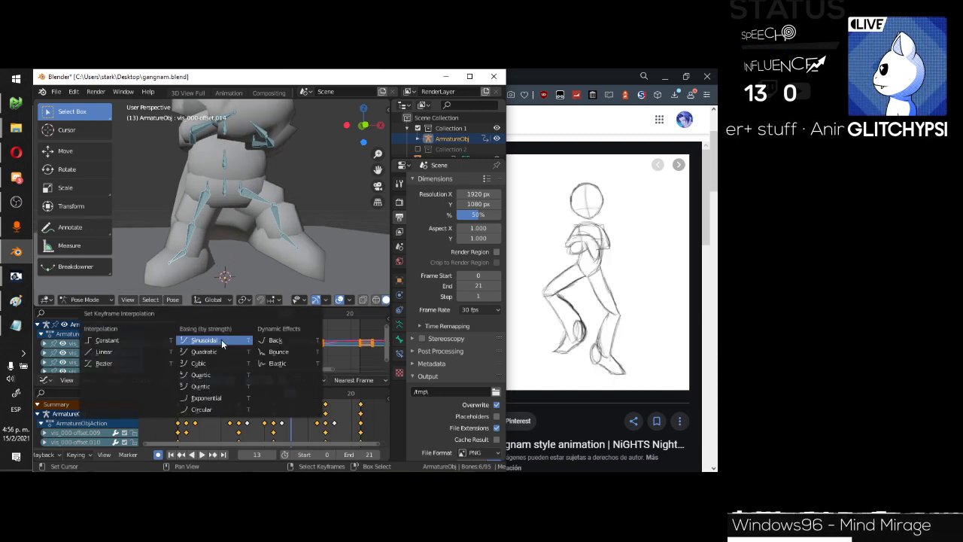
pyautogui.click(223, 344)
# Play back the animation on the whole character and check the leg timing against the sketched reference.
pyautogui.press('space')
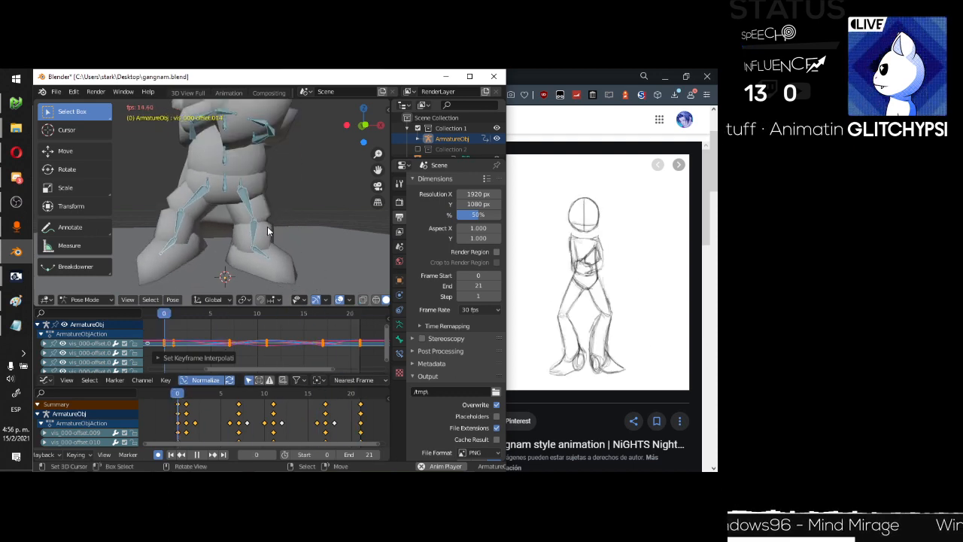
pyautogui.scroll(-5, 270, 211)
pyautogui.moveTo(270, 211); pyautogui.dragTo(276, 256, button='middle')
pyautogui.press('space')
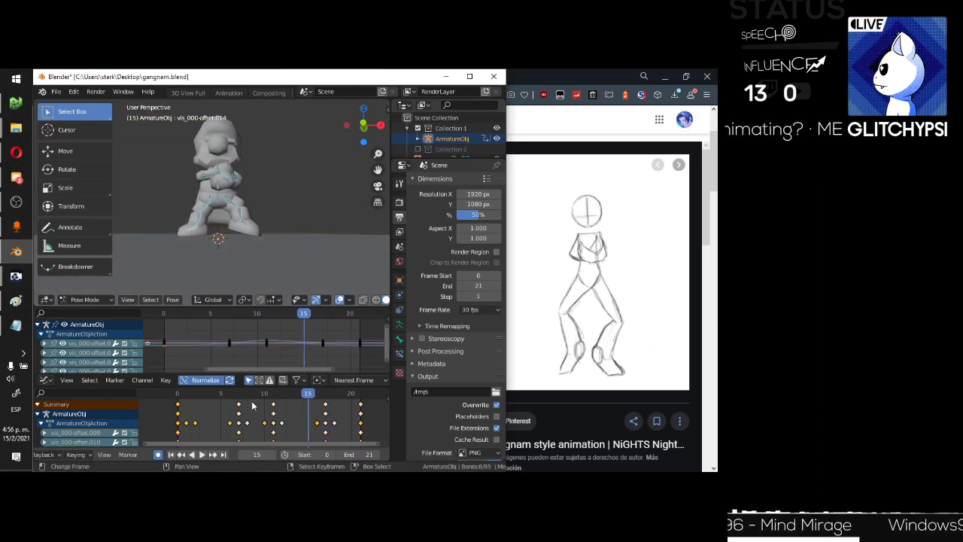
pyautogui.press('space')
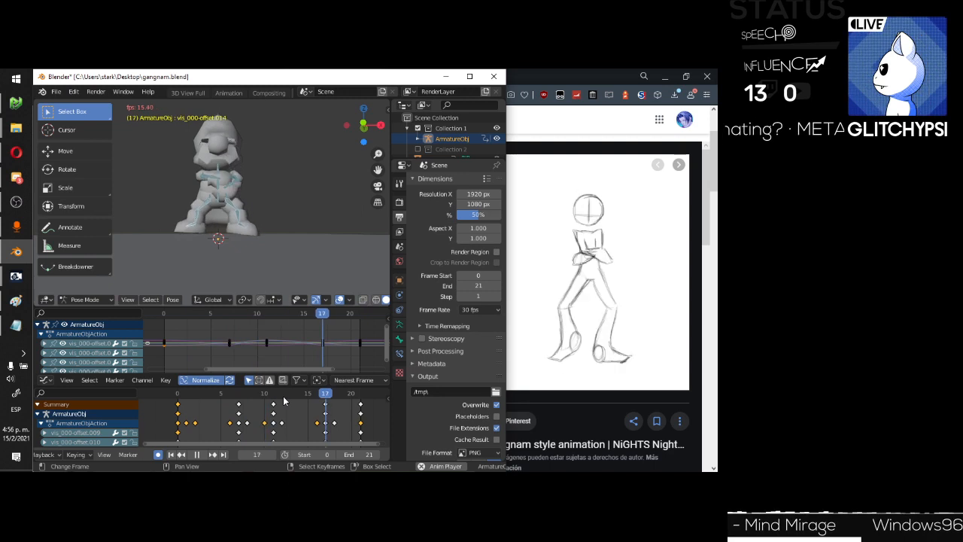
pyautogui.press('space')
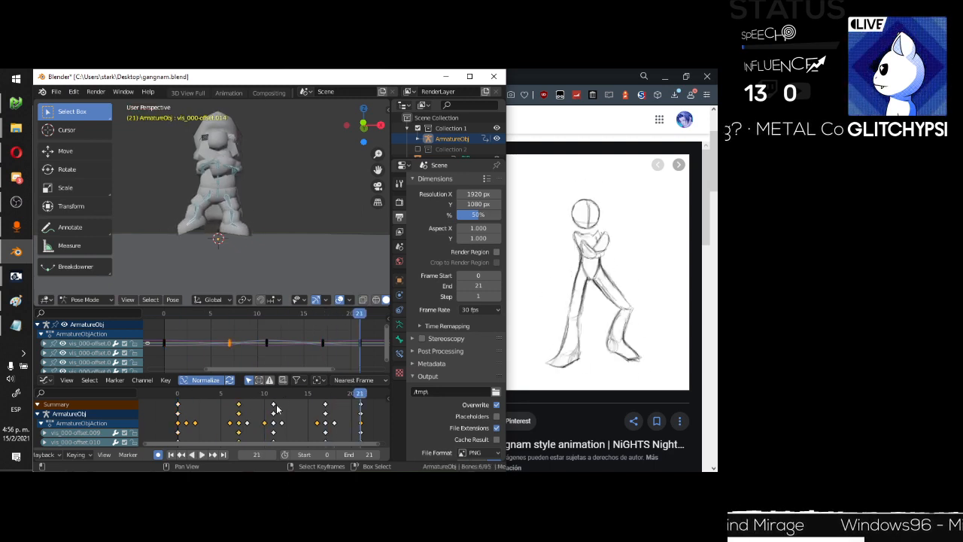
# Move the leg bones' keyframes at frames 7, 11 and 17 two frames earlier, to frames 5, 9 and 15.
pyautogui.press('g')
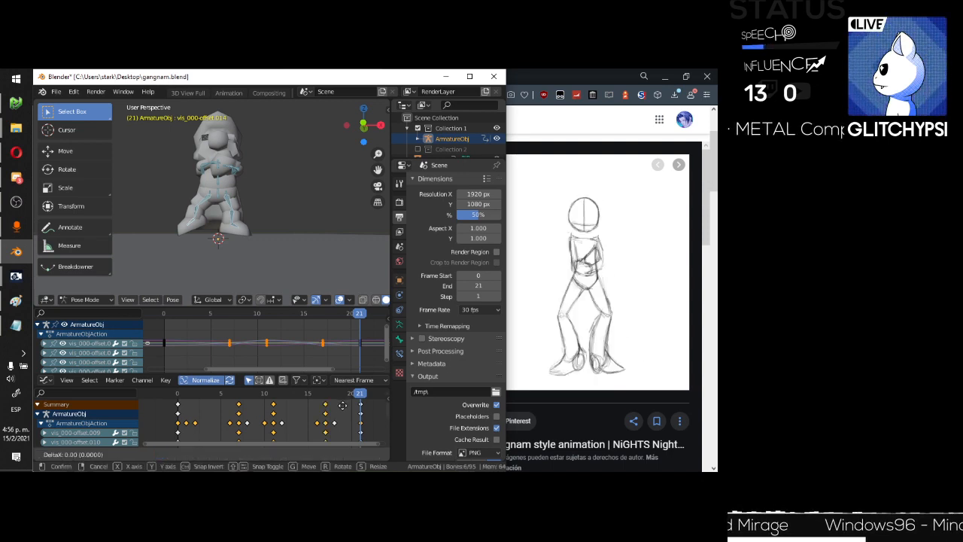
pyautogui.click(324, 400)
pyautogui.moveTo(344, 396); pyautogui.dragTo(194, 397)
# Play the animation and examine the adjusted leg timing from several angles.
pyautogui.press('space')
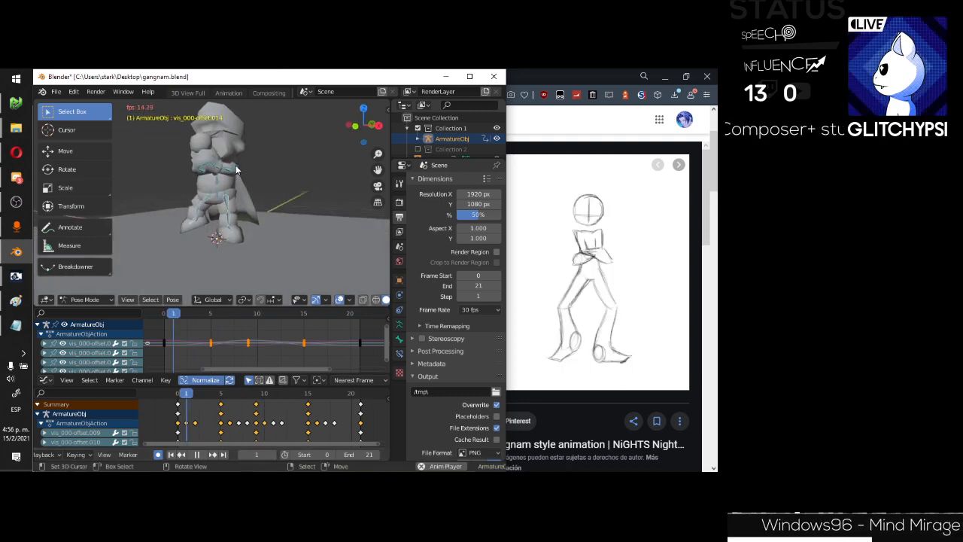
pyautogui.scroll(4, 237, 191)
pyautogui.moveTo(263, 212); pyautogui.dragTo(185, 215, button='middle')
pyautogui.scroll(-3, 235, 205)
pyautogui.moveTo(235, 195); pyautogui.dragTo(289, 198, button='middle')
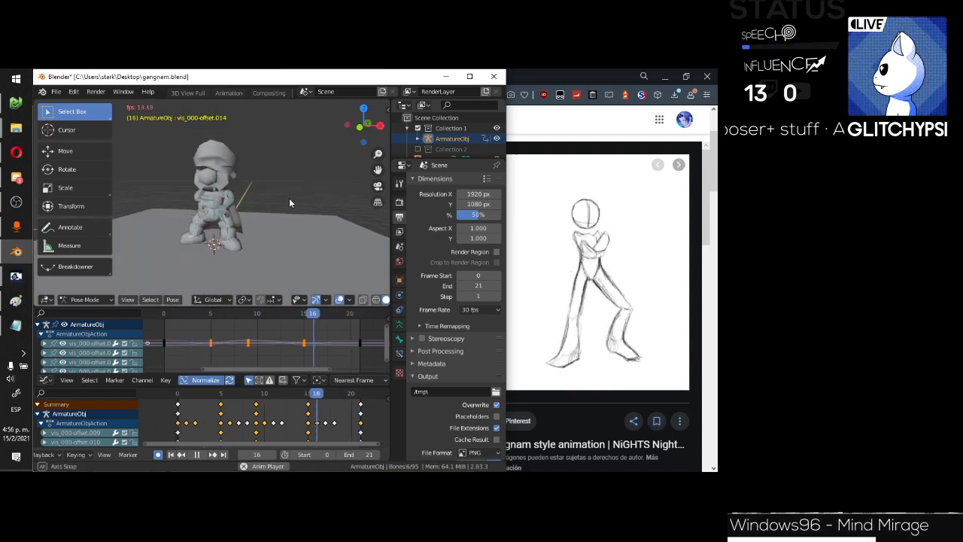
pyautogui.press('space')
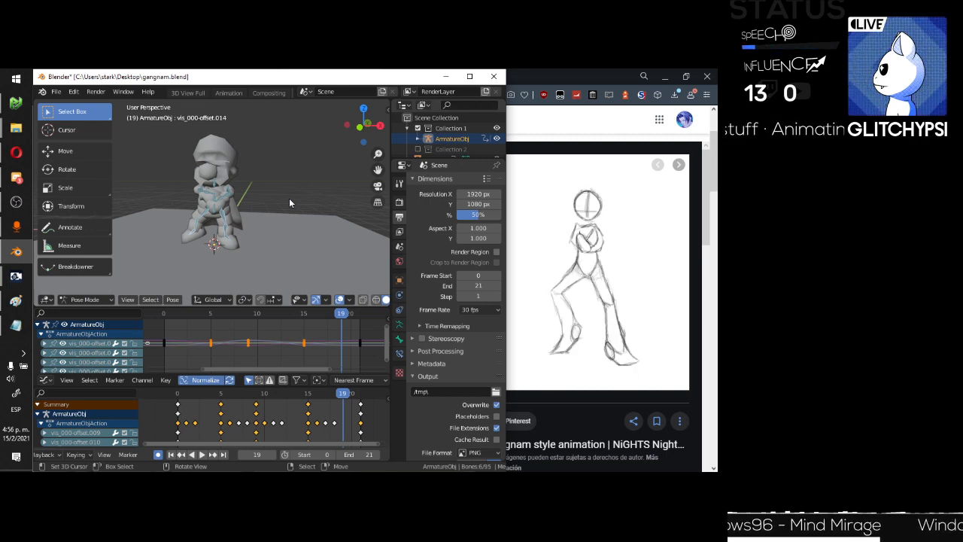
# Go to frame 0 and select the character's torso bone.
pyautogui.scroll(5, 289, 198)
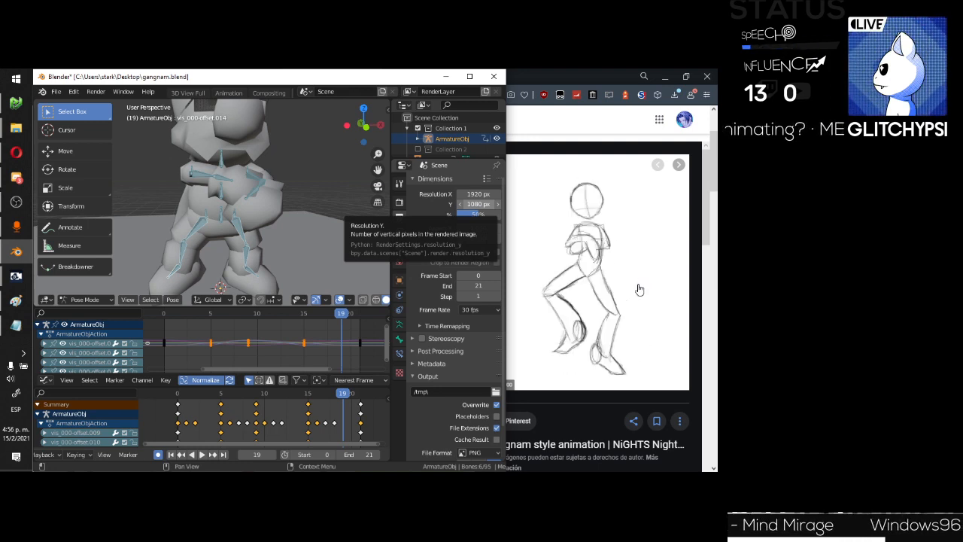
pyautogui.moveTo(343, 397); pyautogui.dragTo(178, 395)
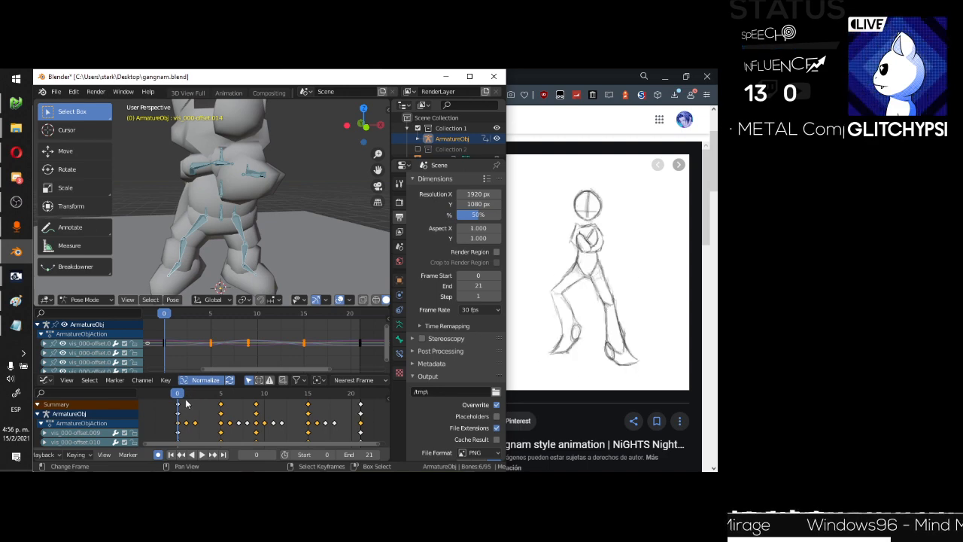
pyautogui.click(223, 199)
pyautogui.moveTo(224, 199); pyautogui.dragTo(254, 199, button='middle')
pyautogui.scroll(-6, 199, 192)
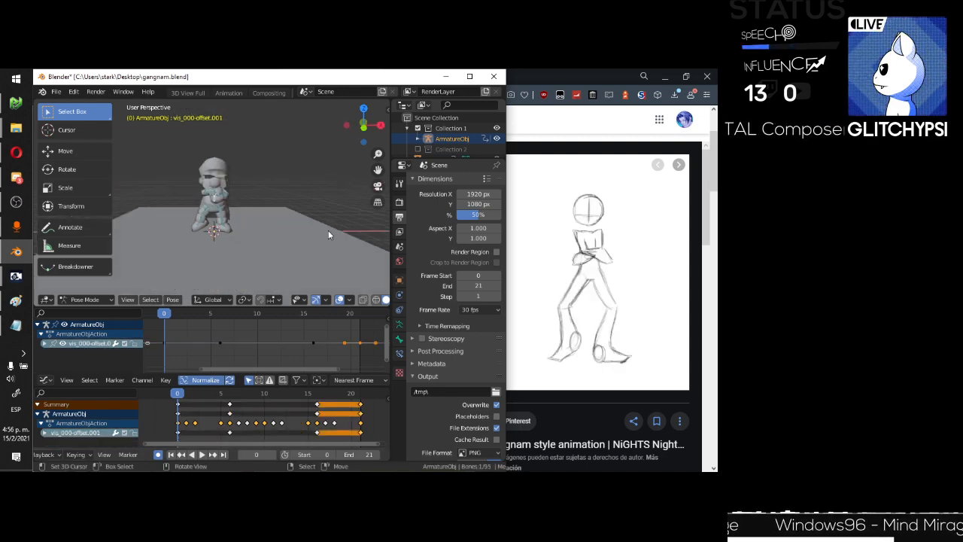
pyautogui.press('r')
pyautogui.press('z')
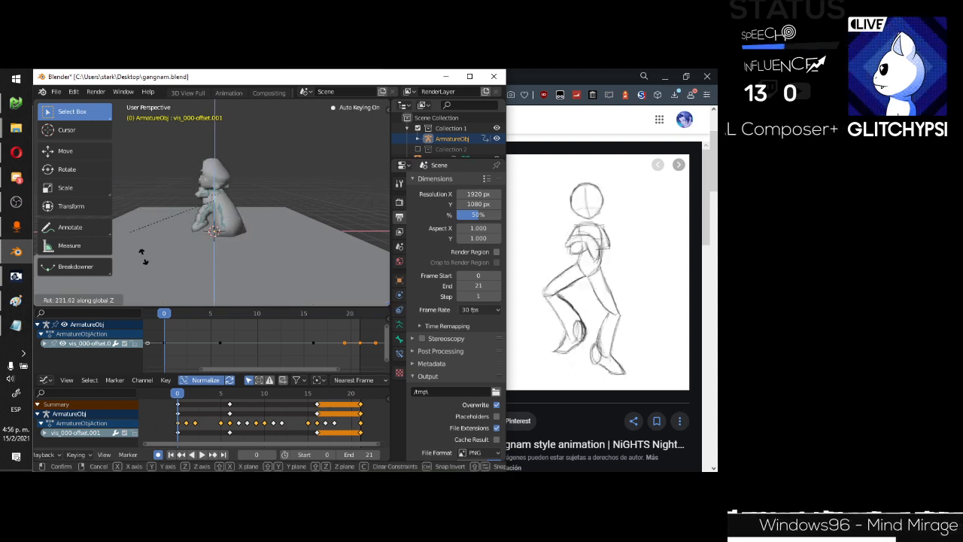
pyautogui.click(283, 257)
# Rotate the torso bone 15° about the global Z axis at frame 0.
pyautogui.scroll(4, 241, 176)
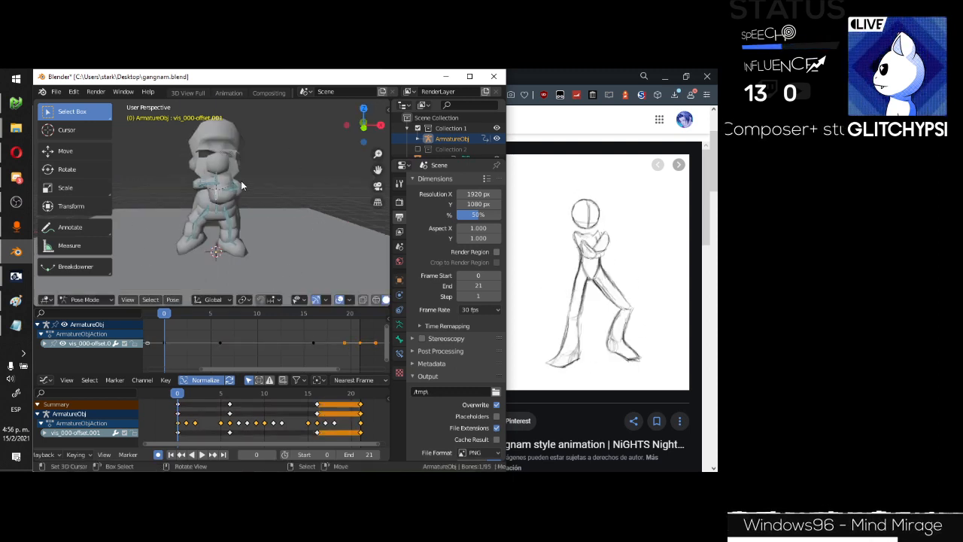
pyautogui.keyDown('shift'); pyautogui.moveTo(241, 180); pyautogui.dragTo(250, 216, button='middle'); pyautogui.keyUp('shift')
pyautogui.scroll(1, 232, 183)
pyautogui.scroll(1, 232, 183)
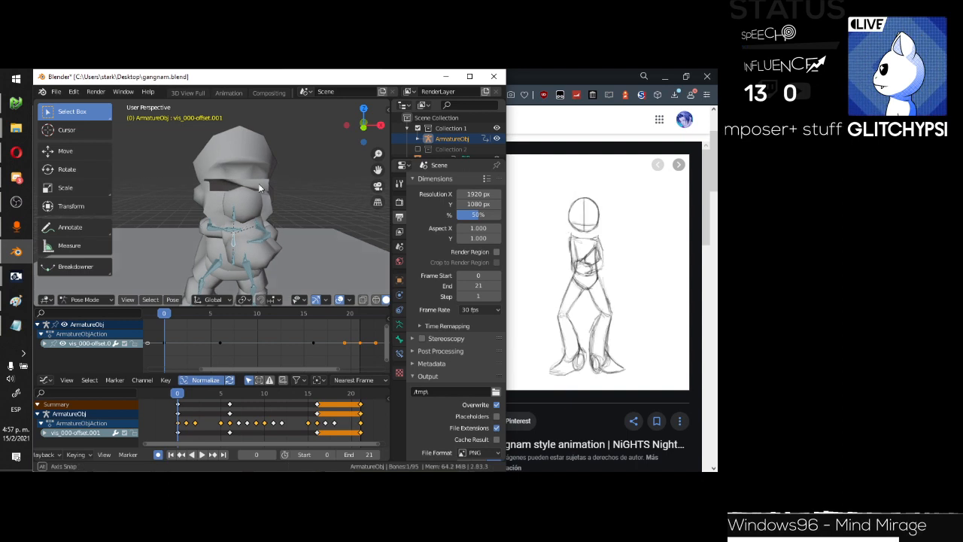
pyautogui.moveTo(258, 183); pyautogui.dragTo(282, 220, button='middle')
pyautogui.press('r')
pyautogui.press('z')
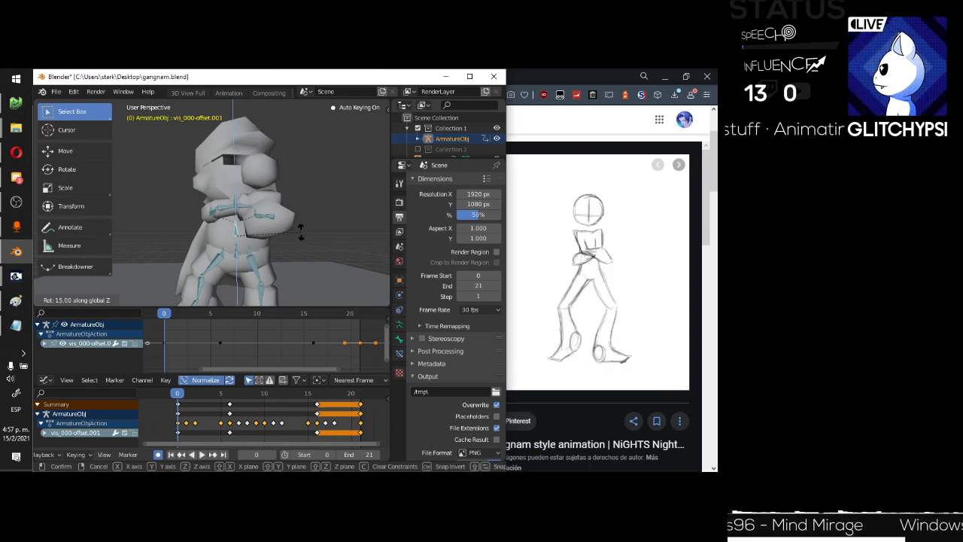
pyautogui.click(300, 231)
pyautogui.moveTo(301, 232)
pyautogui.mouseDown(button='middle')
pyautogui.moveTo(203, 244)
pyautogui.moveTo(210, 232)
pyautogui.mouseUp(button='middle')
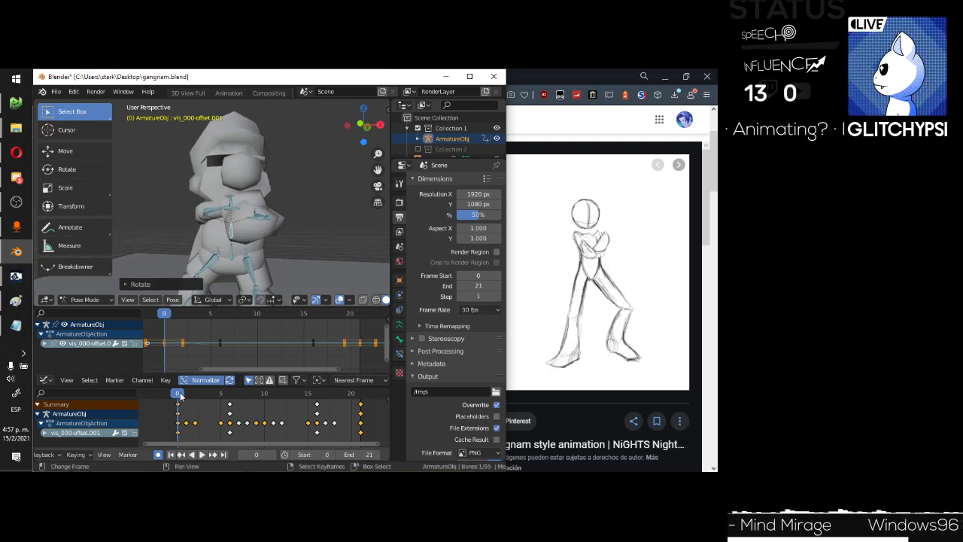
# At frame 6, rotate the torso bone slightly beyond -16° about the global Z axis, turning the character to its right.
pyautogui.press('space')
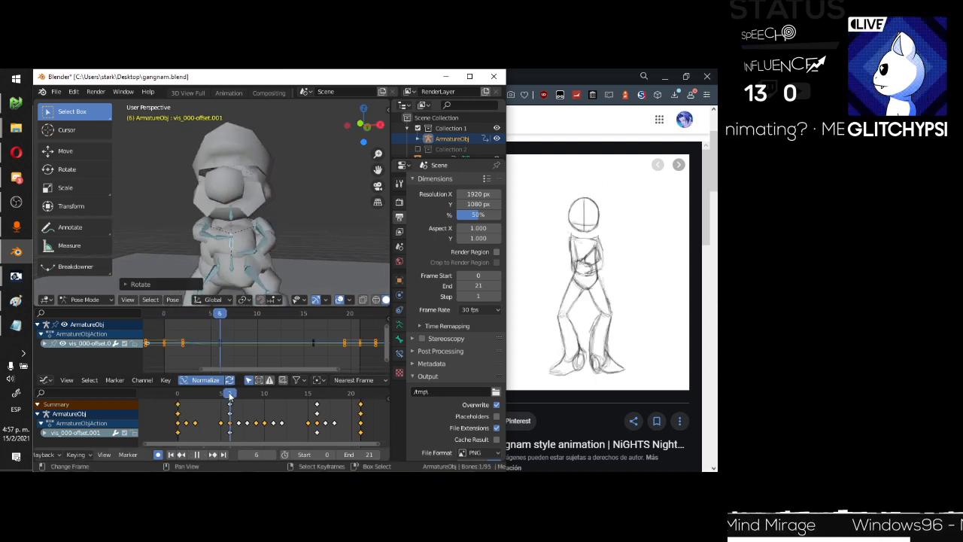
pyautogui.press('space')
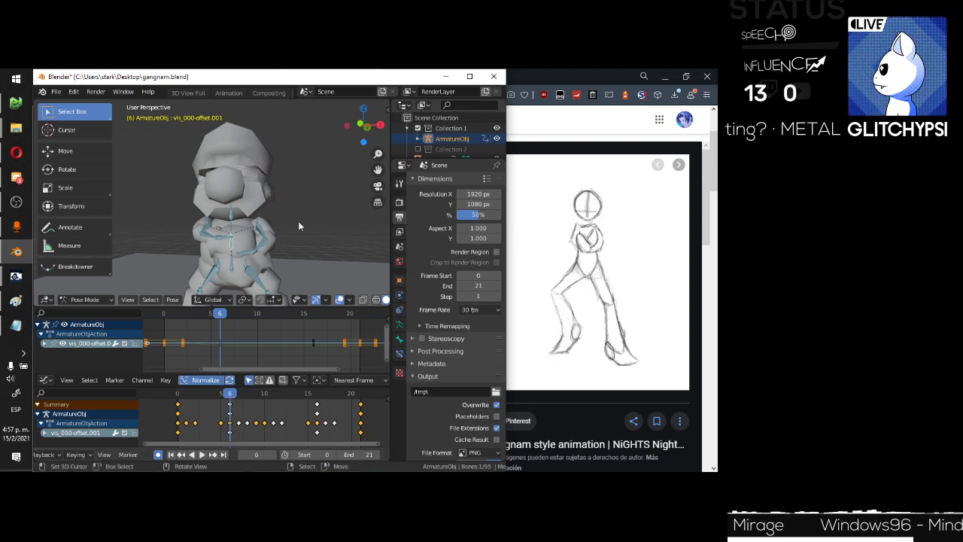
pyautogui.press('r')
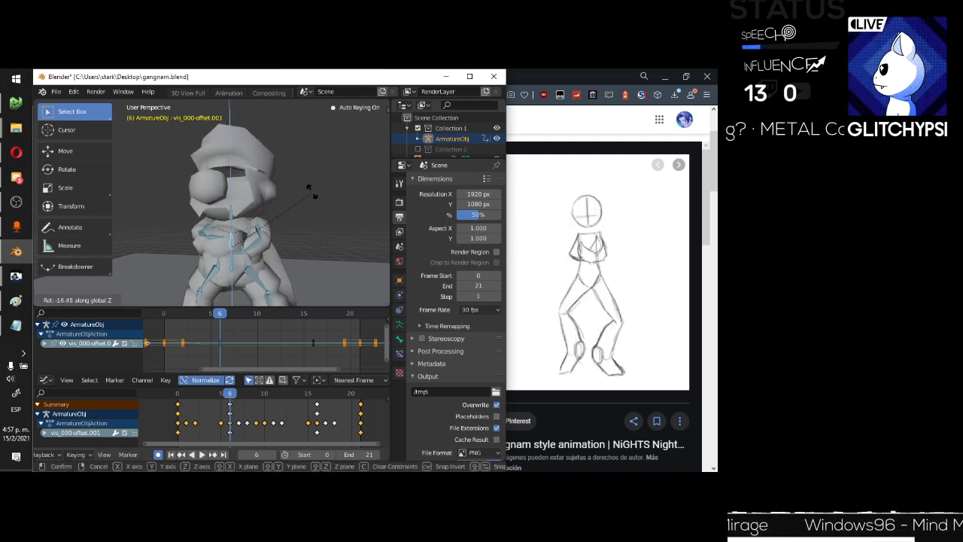
pyautogui.click(310, 184)
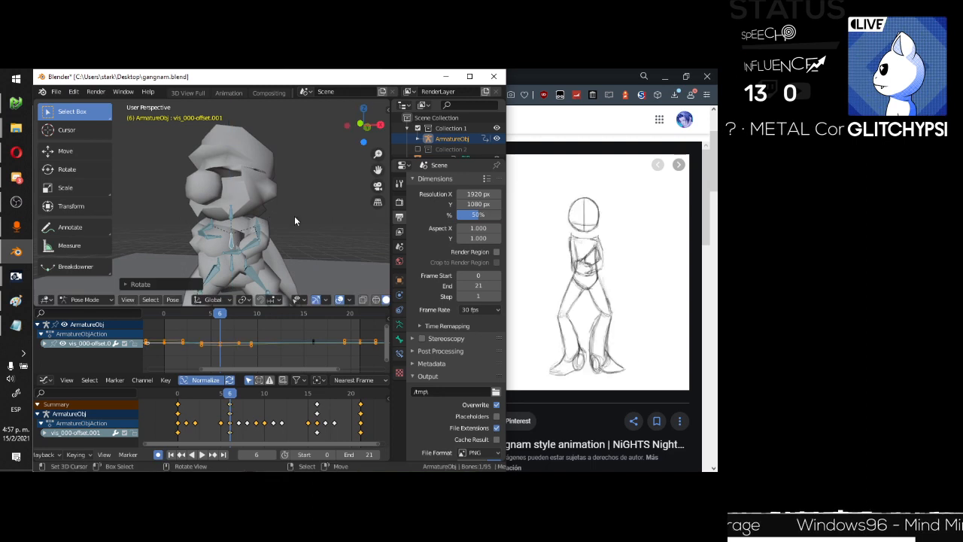
# Duplicate the torso keyframes at frames 0 and 6 by 16 frames, and shift the copy of the frame 6 key to frame 21.
pyautogui.rightClick(176, 406)
pyautogui.keyDown('shift'); pyautogui.rightClick(230, 407); pyautogui.keyUp('shift')
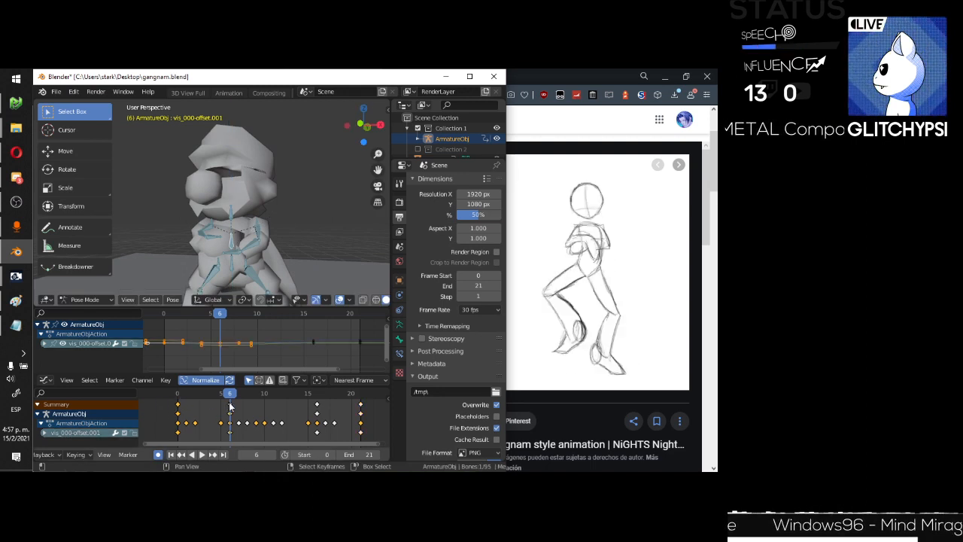
pyautogui.hotkey('shift', 'd')
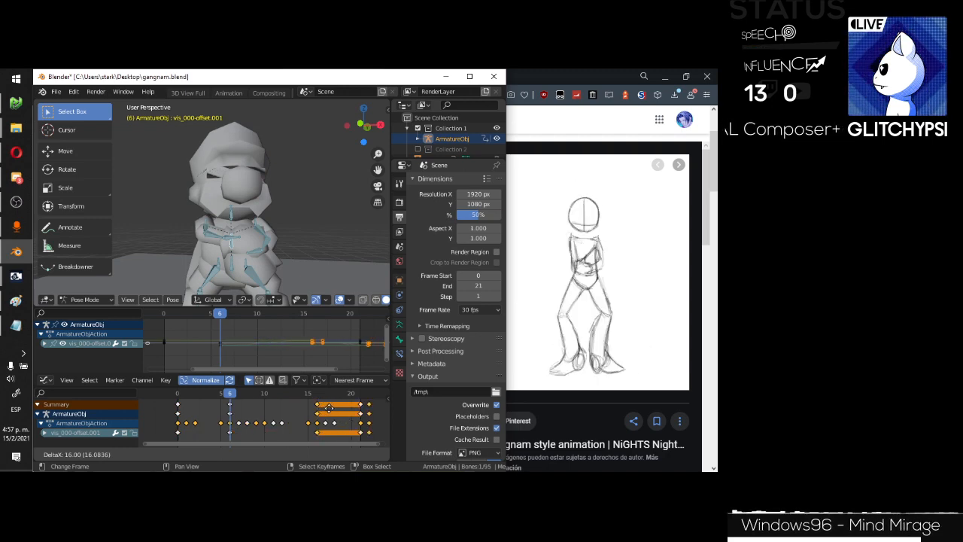
pyautogui.click(329, 407)
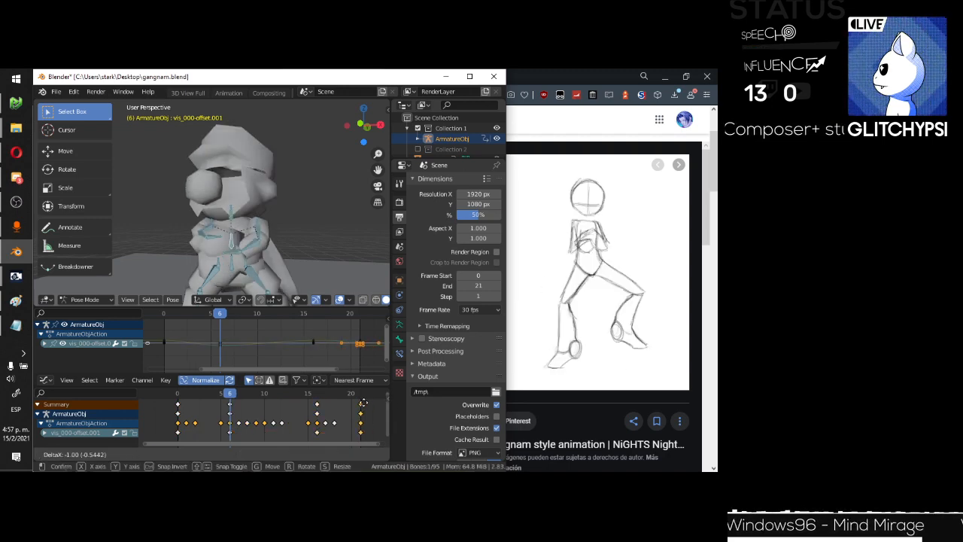
# Play the animation briefly and copy the torso bone's keyframe from frame 21 to frame 0.
pyautogui.press('space')
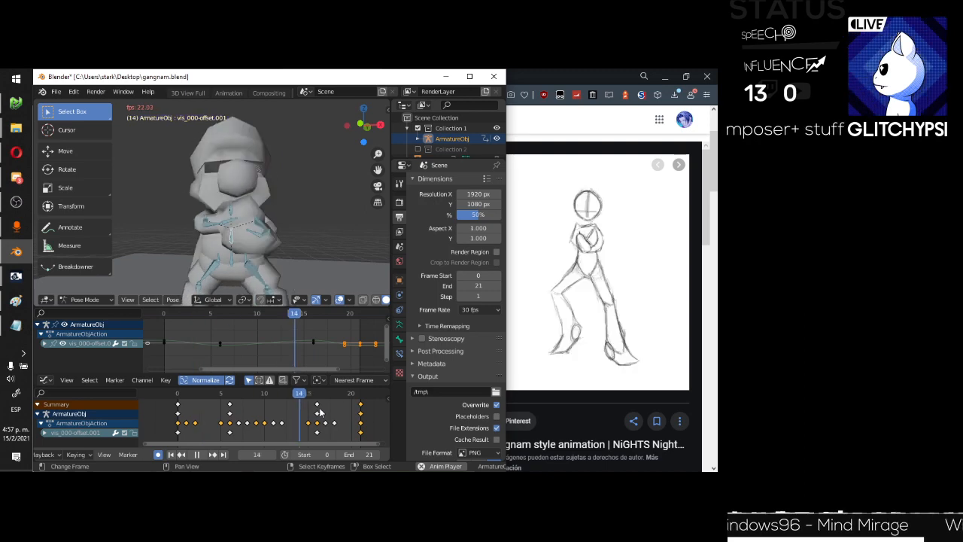
pyautogui.press('space')
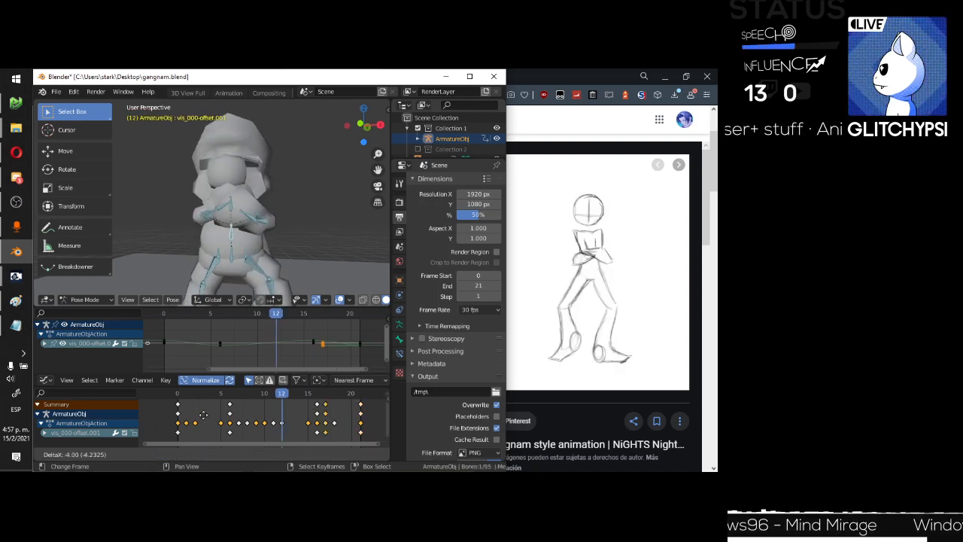
pyautogui.press('space')
pyautogui.click(179, 415)
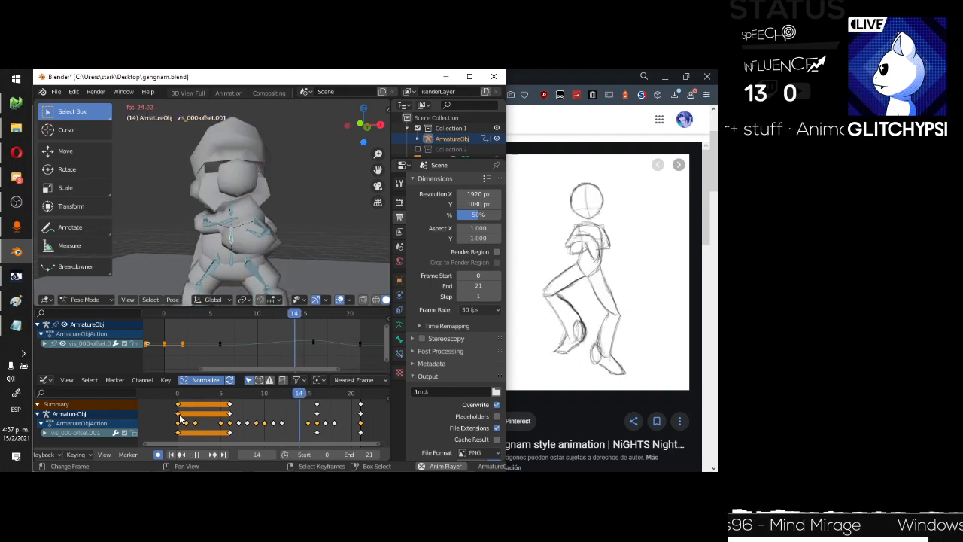
# Check the playback from other angles and copy the torso bone's frame 6 keyframe to frame 21.
pyautogui.scroll(-3, 223, 248)
pyautogui.moveTo(223, 248); pyautogui.dragTo(261, 230, button='middle')
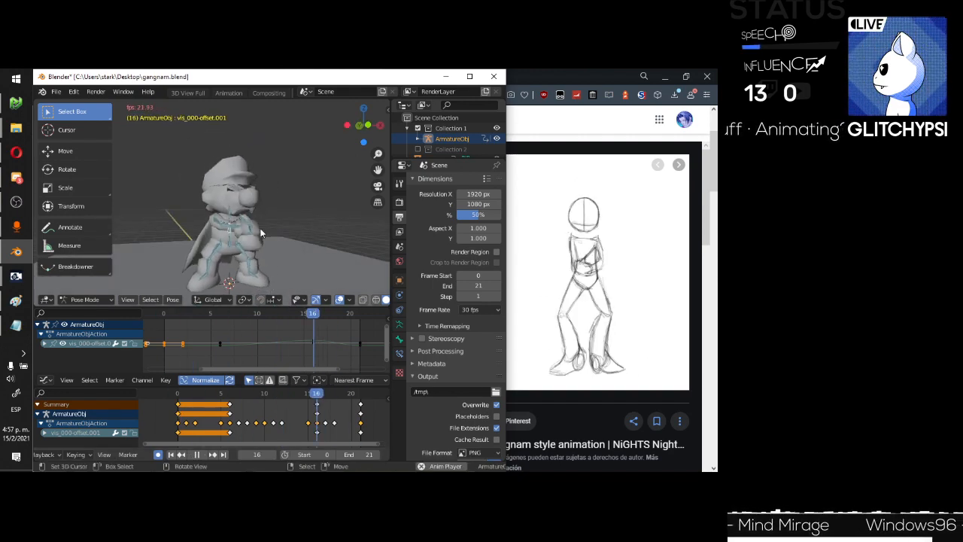
pyautogui.moveTo(261, 228); pyautogui.dragTo(216, 232, button='middle')
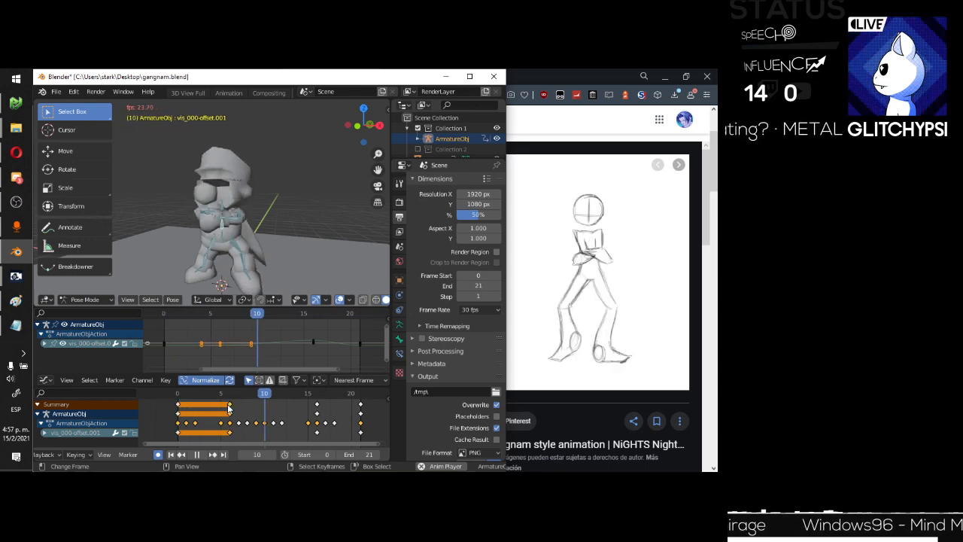
pyautogui.hotkey('shift', 'd')
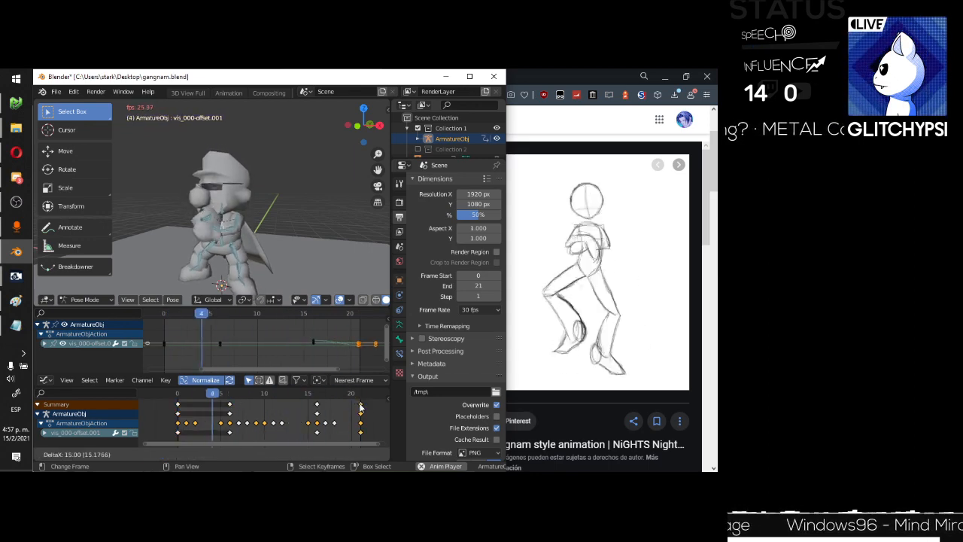
pyautogui.click(360, 405)
pyautogui.press('Escape')
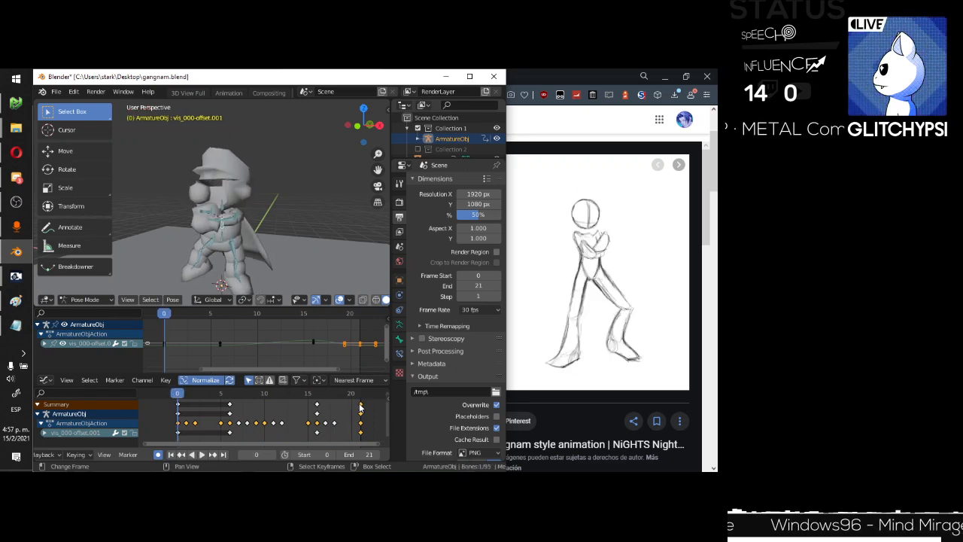
# Try to move the torso bone's keyframe from frame 6 to frame 3.
pyautogui.moveTo(230, 409); pyautogui.dragTo(203, 407)
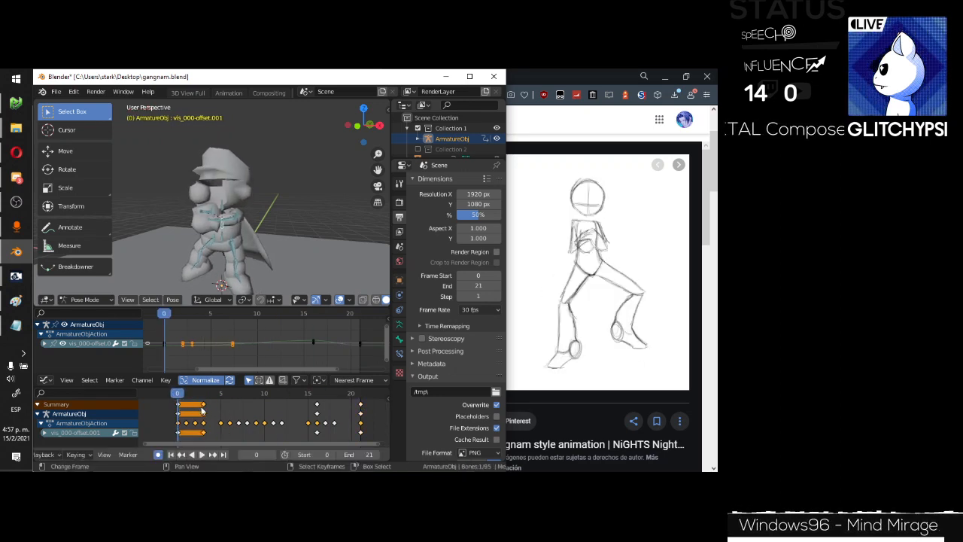
pyautogui.hotkey('ctrl', 'z')
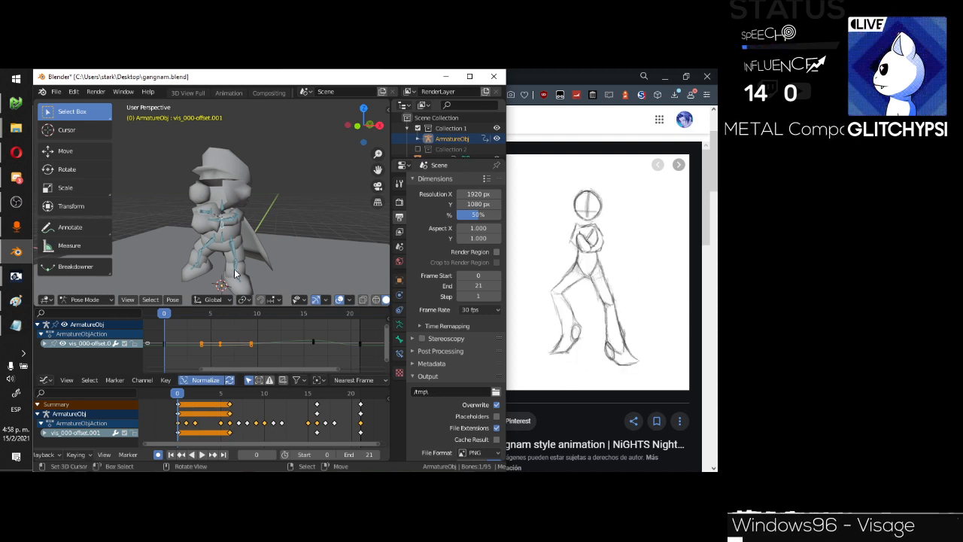
# Go to frame 6 and rotate the torso bone about the global Z axis so the character turns to its left.
pyautogui.moveTo(226, 226); pyautogui.dragTo(249, 213, button='middle')
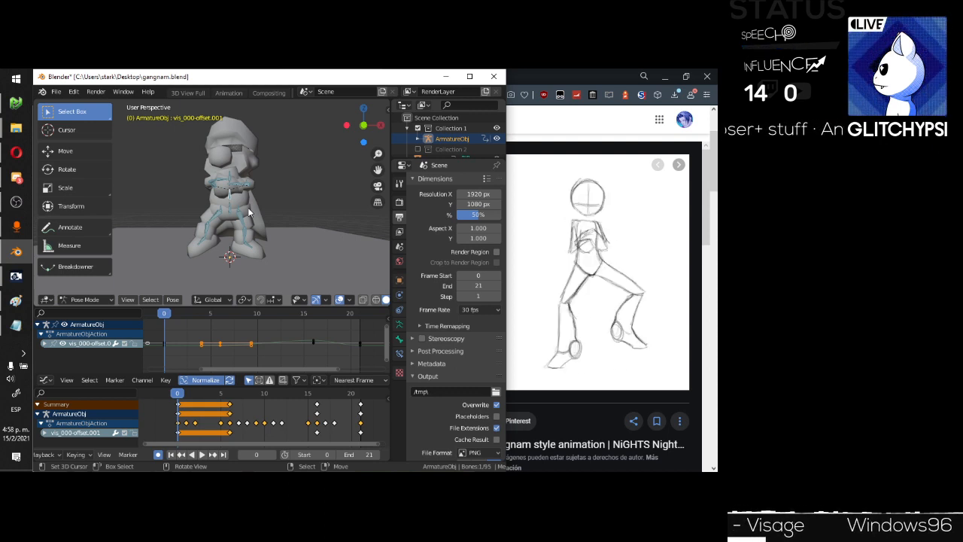
pyautogui.scroll(2, 195, 405)
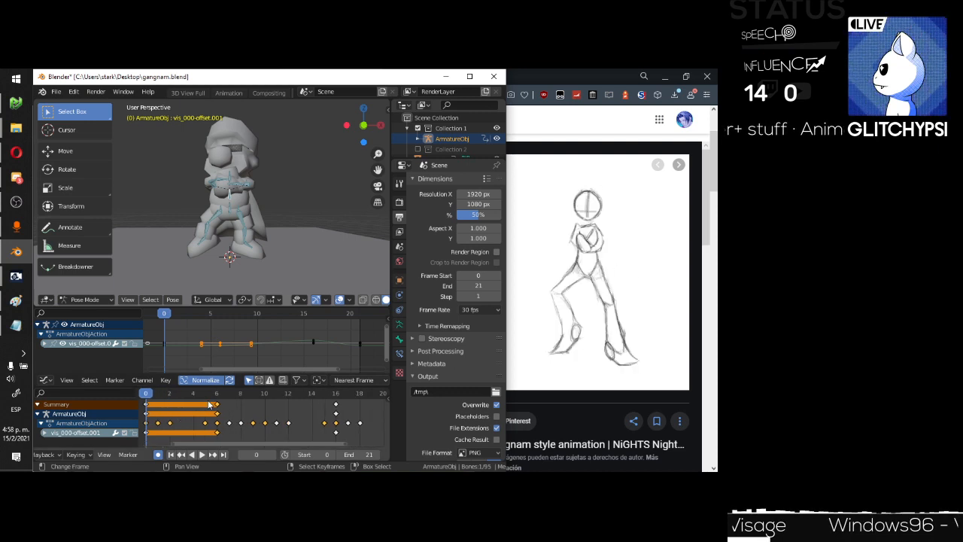
pyautogui.moveTo(166, 401); pyautogui.dragTo(223, 404)
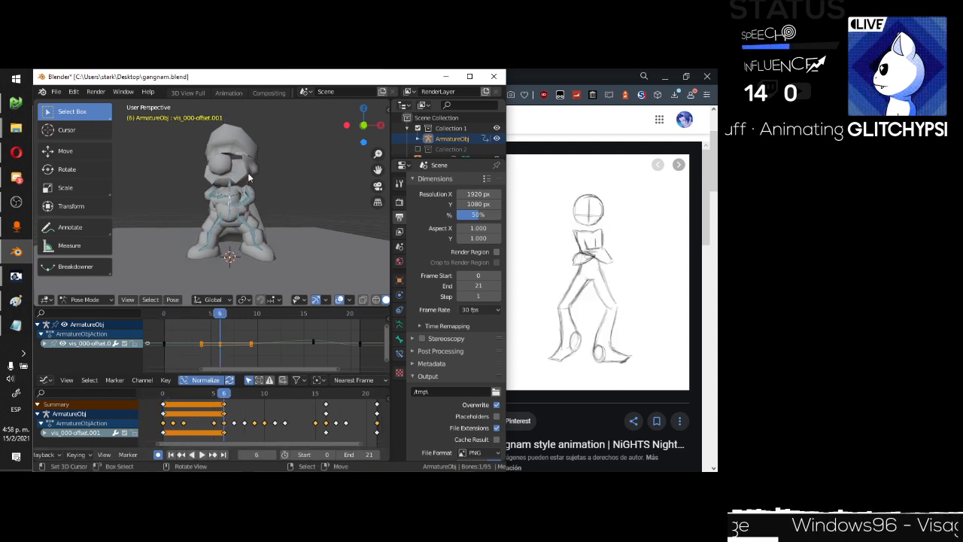
pyautogui.moveTo(276, 187); pyautogui.dragTo(241, 193, button='middle')
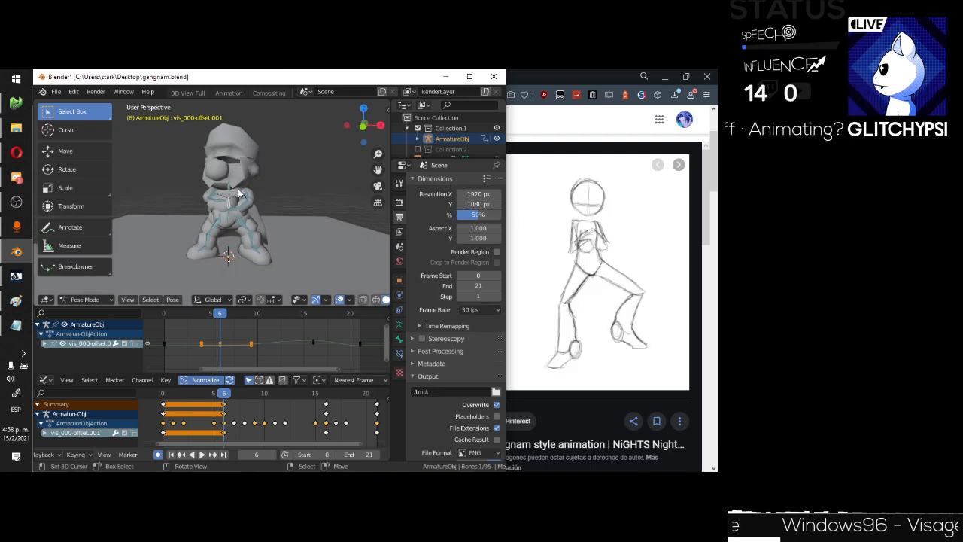
pyautogui.press('r')
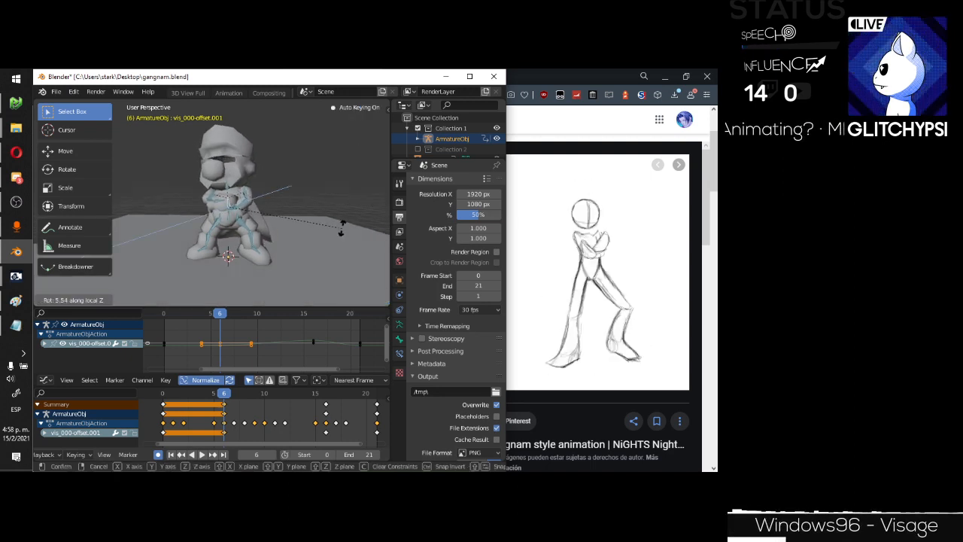
pyautogui.press('z')
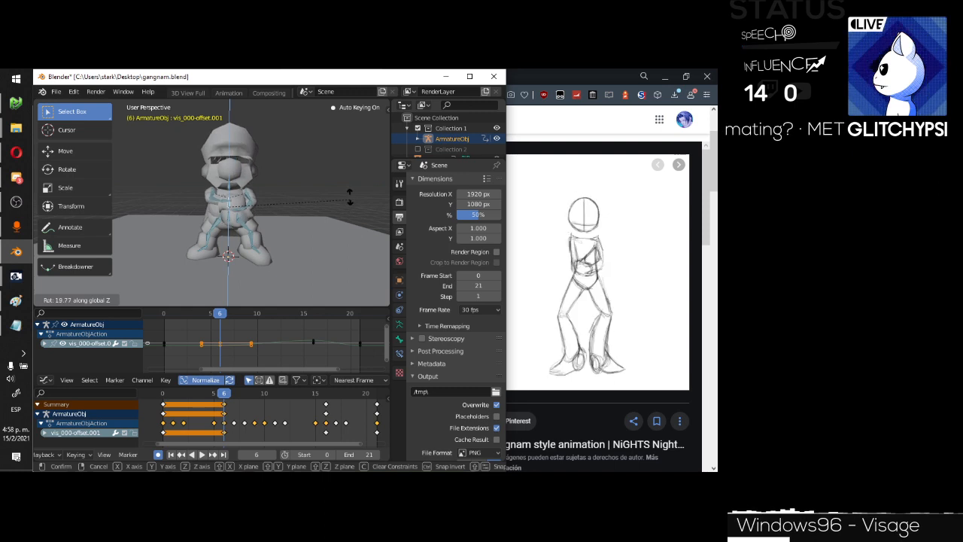
pyautogui.click(323, 174)
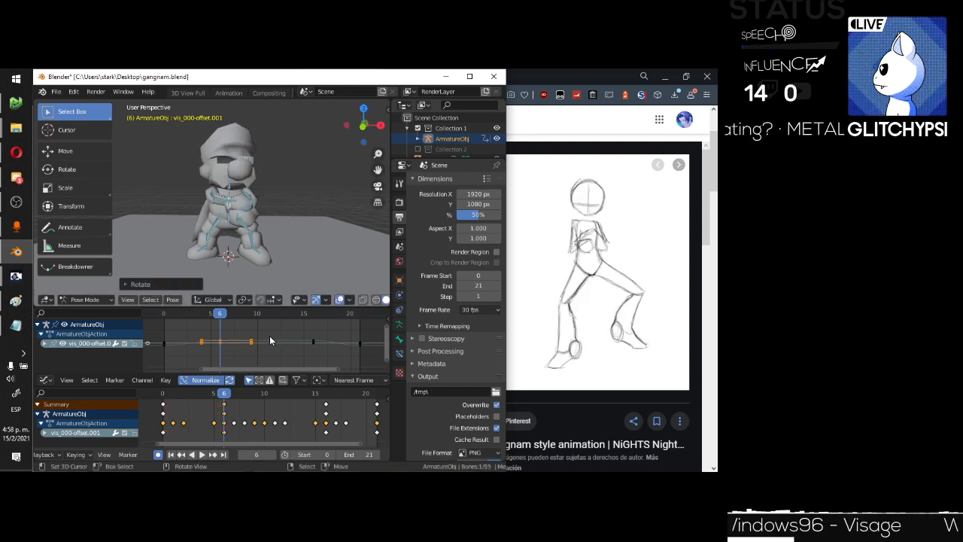
# Go to frame 16 and rotate the torso bone about -32.5° around the global Z axis, turning the character to its right.
pyautogui.moveTo(226, 398); pyautogui.dragTo(284, 391)
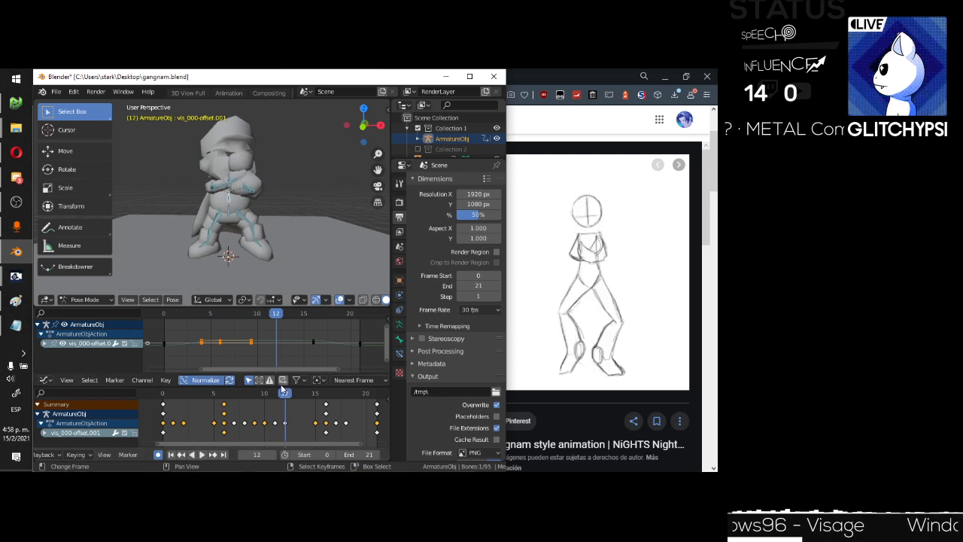
pyautogui.press('space')
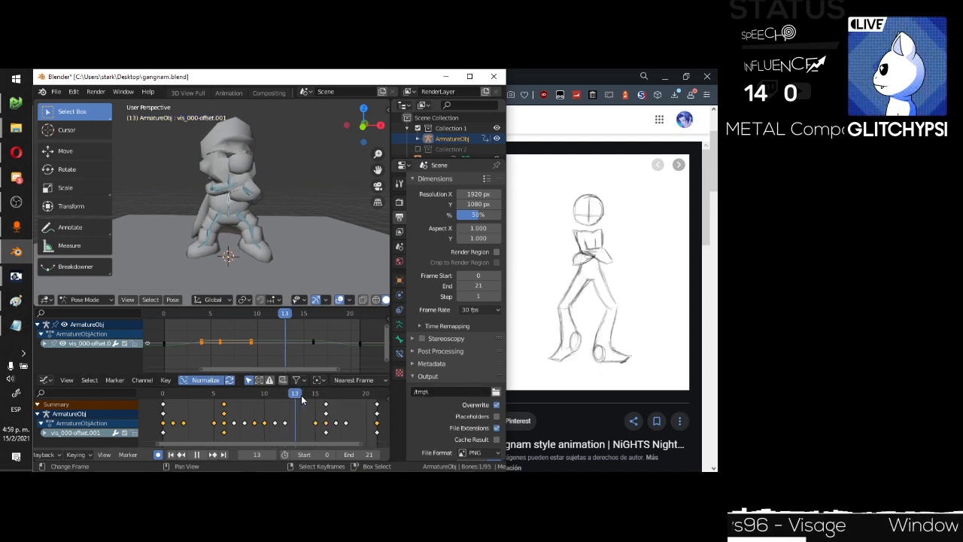
pyautogui.press('space')
pyautogui.press('r')
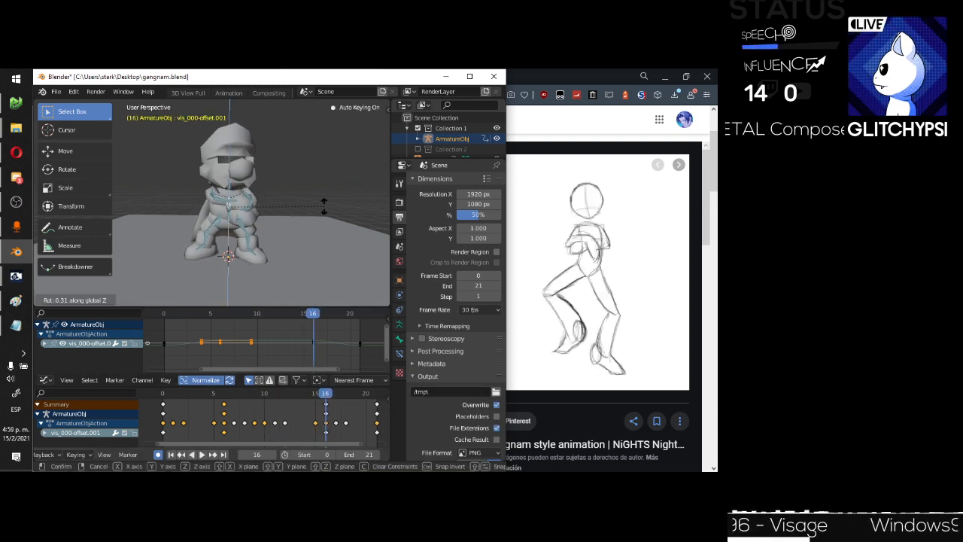
pyautogui.press('z')
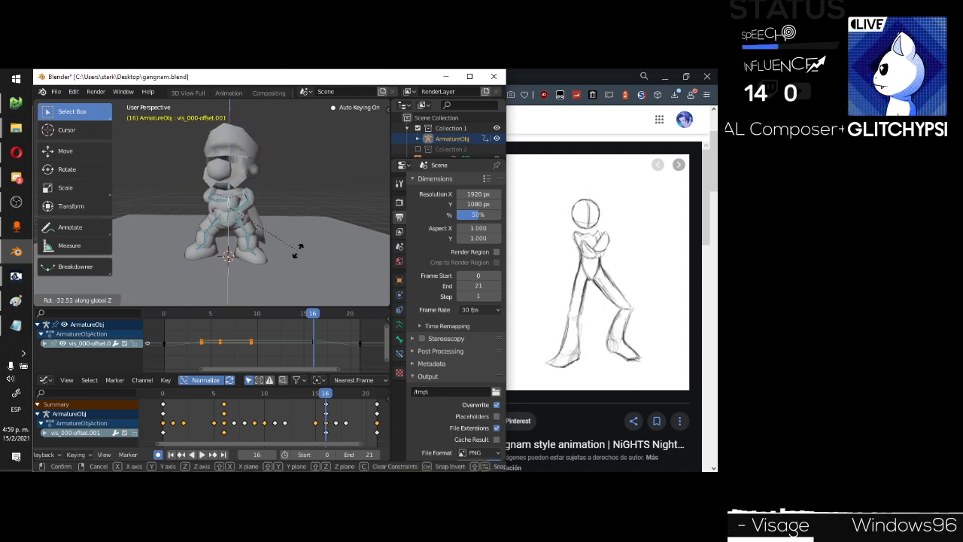
pyautogui.click(297, 253)
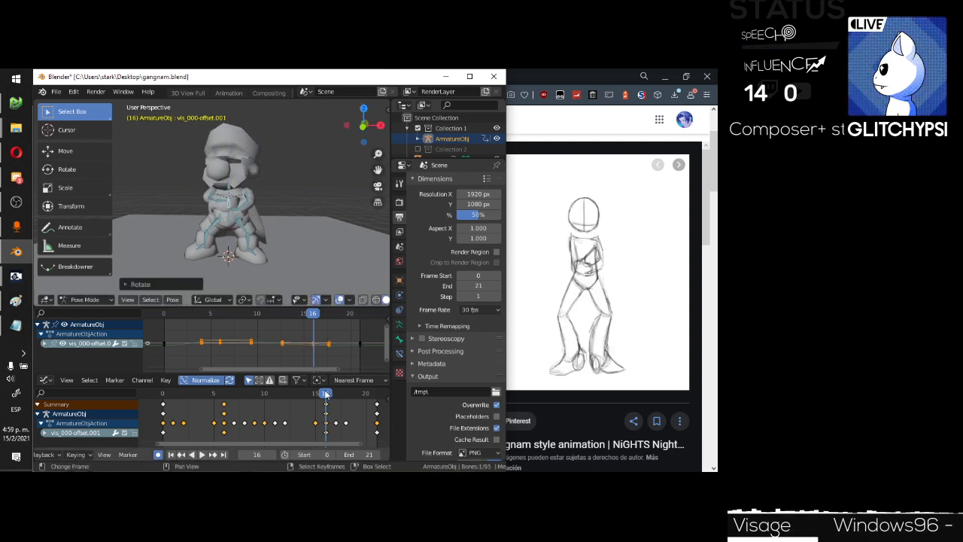
# Return to frame 0, select its torso keyframe and rotate the torso bone about 23° around the global Z axis.
pyautogui.moveTo(328, 393); pyautogui.dragTo(379, 396)
pyautogui.press('space')
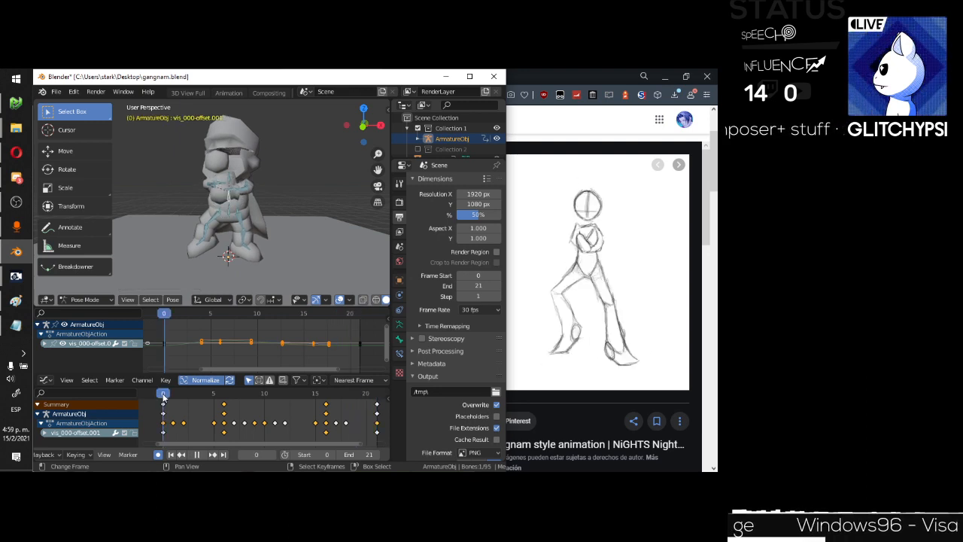
pyautogui.click(164, 405)
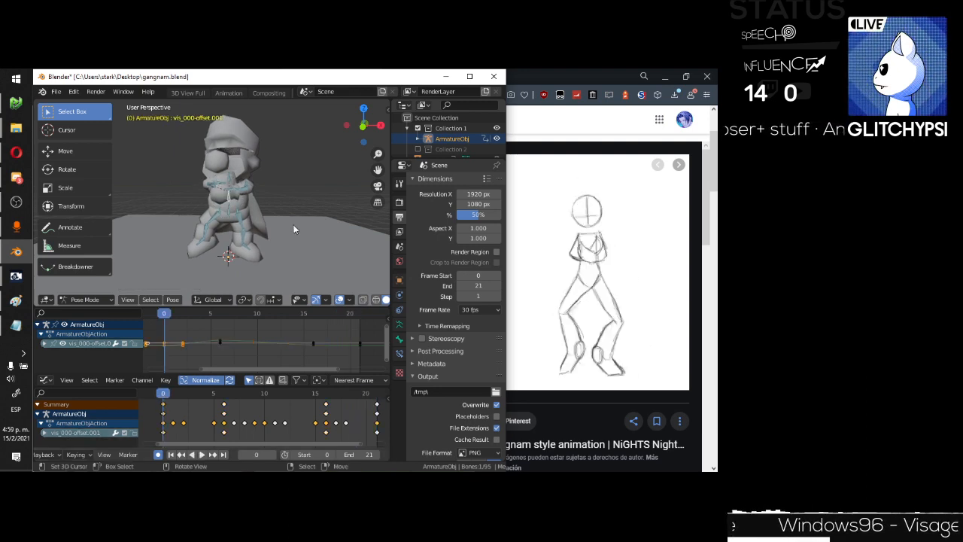
pyautogui.press('r')
pyautogui.press('z')
pyautogui.press('z')
pyautogui.press('z')
pyautogui.press('z')
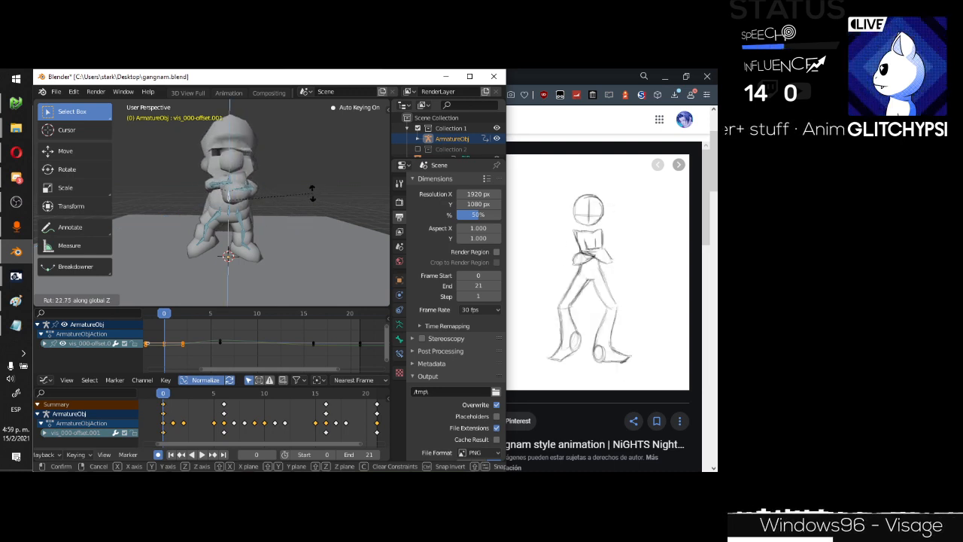
pyautogui.click(313, 195)
# Play the animation to check the torso turns from different angles and save the file.
pyautogui.press('space')
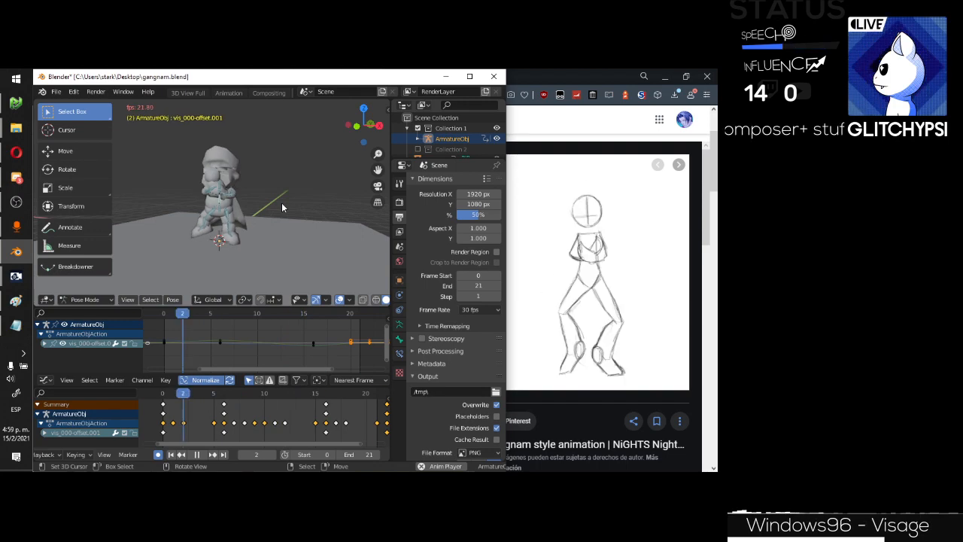
pyautogui.scroll(2, 239, 145)
pyautogui.moveTo(219, 167); pyautogui.dragTo(252, 174, button='middle')
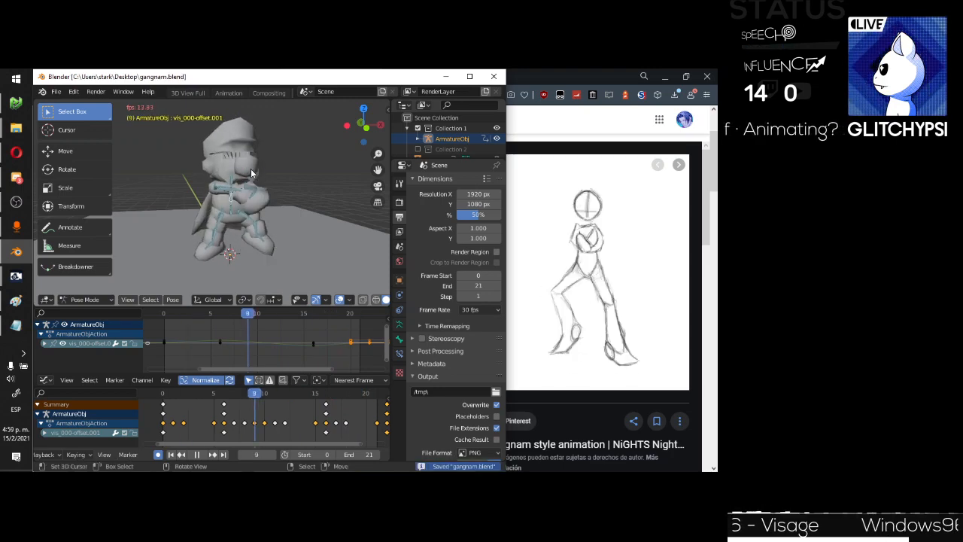
pyautogui.hotkey('ctrl', 's')
# Set the animation name in the SM64 Animation Exporter to "Dance - Gangnam Style".
pyautogui.moveTo(250, 168); pyautogui.dragTo(356, 183, button='middle')
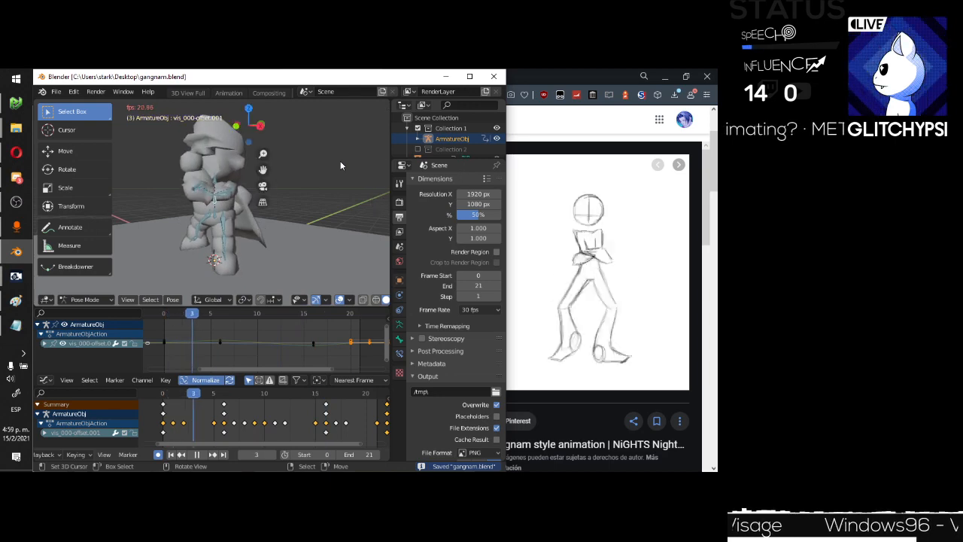
pyautogui.press('n')
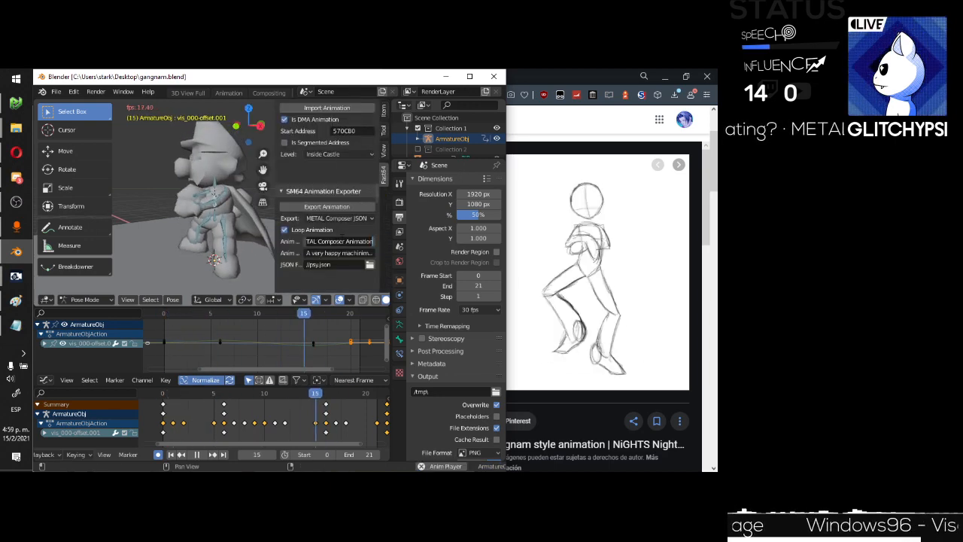
pyautogui.write('Dnc')
pyautogui.press('BackSpace')
pyautogui.press('BackSpace')
pyautogui.write('an')
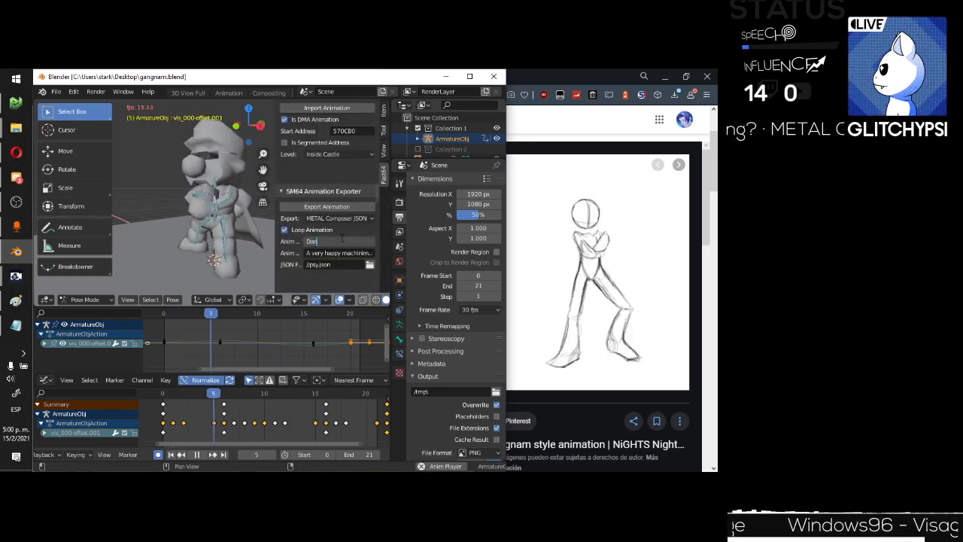
pyautogui.write('ce - Gangnam Style')
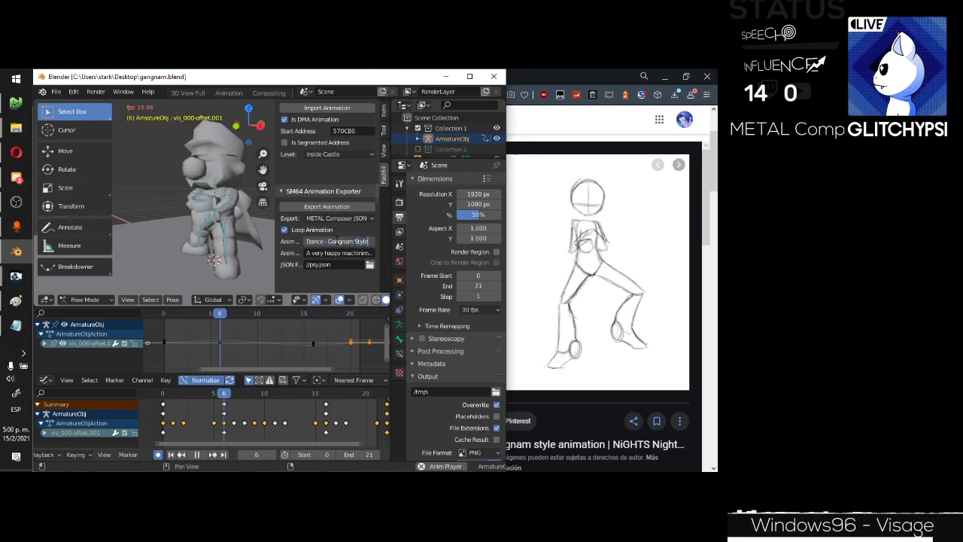
# Fill in the animation author's name and export the looping animation as METAL Composer JSON to psy.json.
pyautogui.press('Tab')
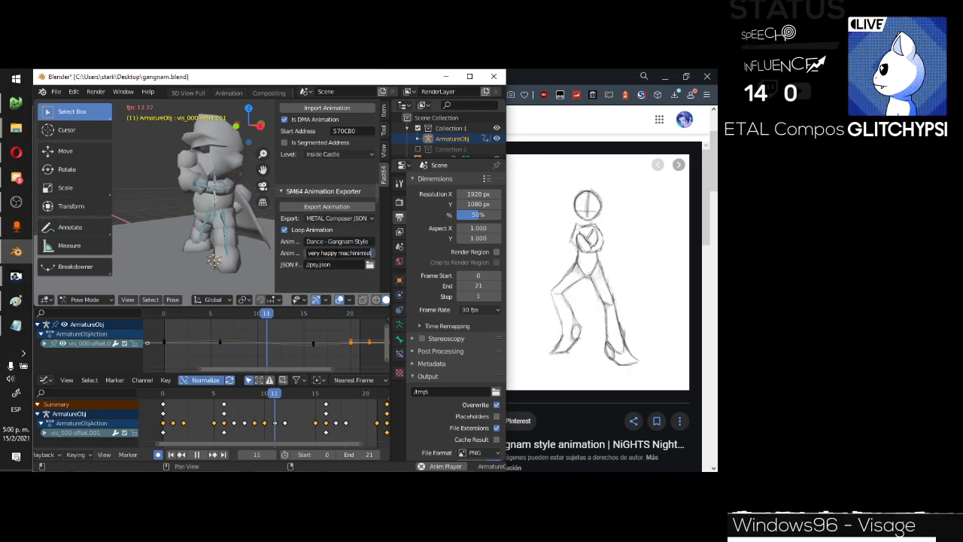
pyautogui.write('G')
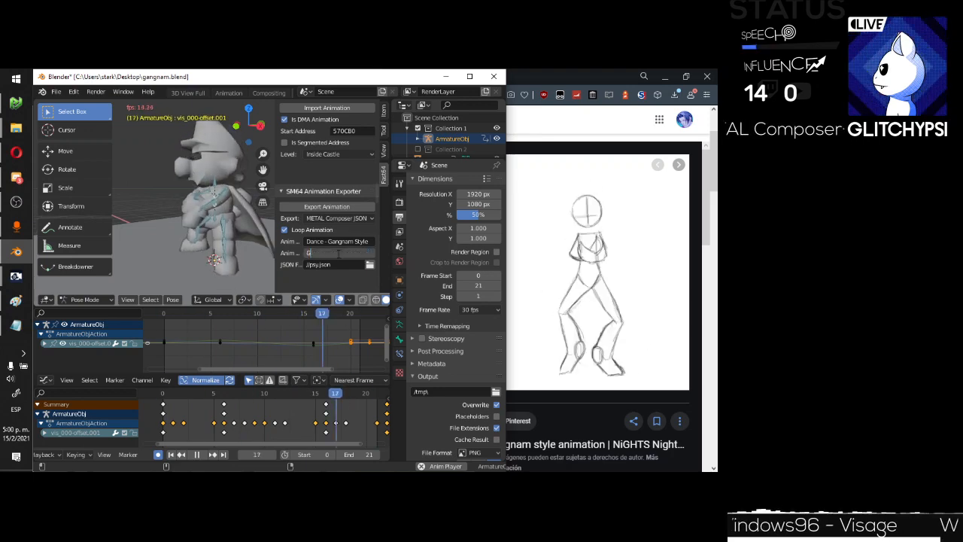
pyautogui.write('litchyPSI @ Stream')
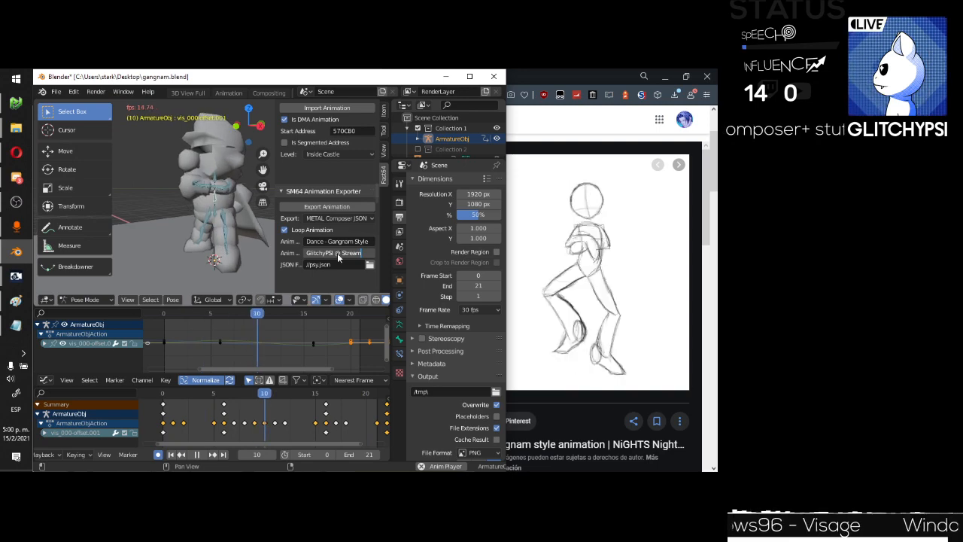
pyautogui.press('Return')
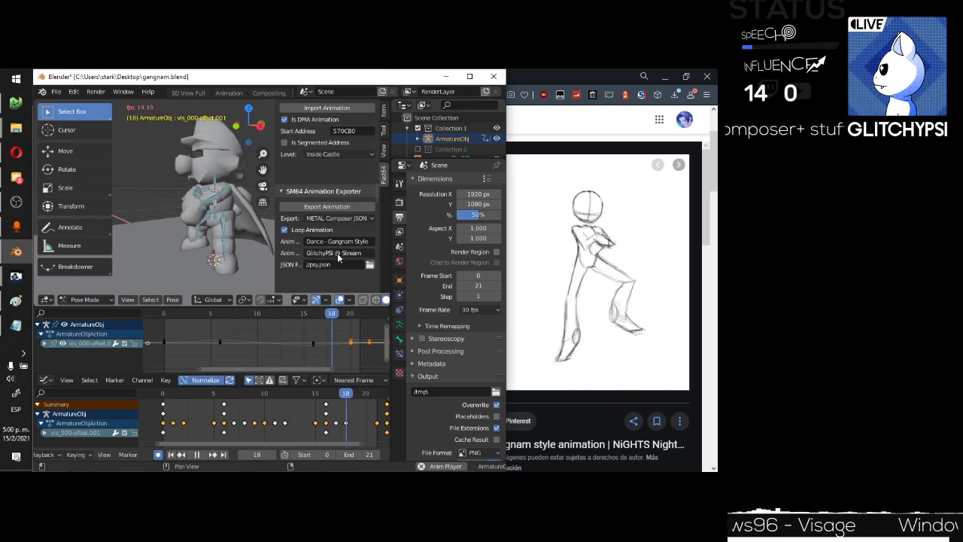
pyautogui.click(316, 209)
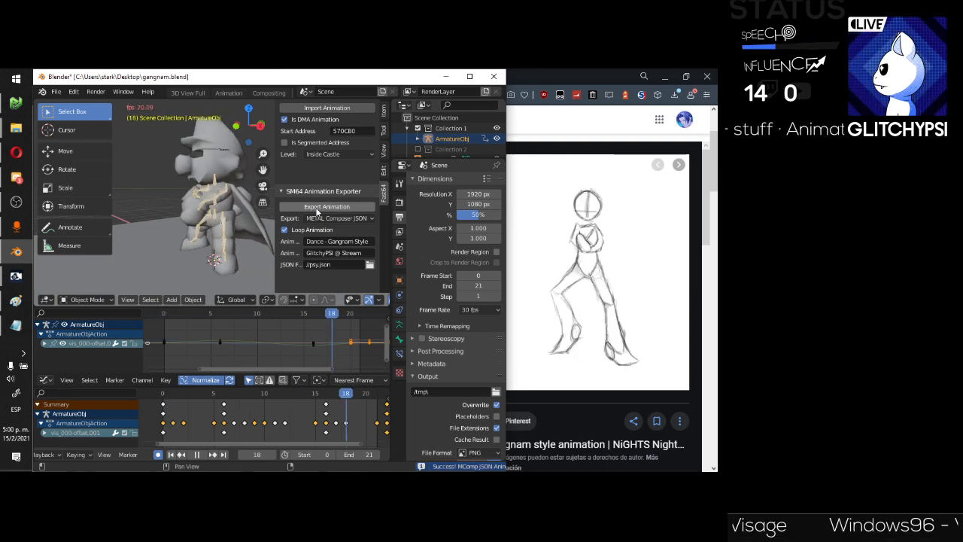
# Switch to METAL Composer and open its stored animations folder.
pyautogui.click(15, 103)
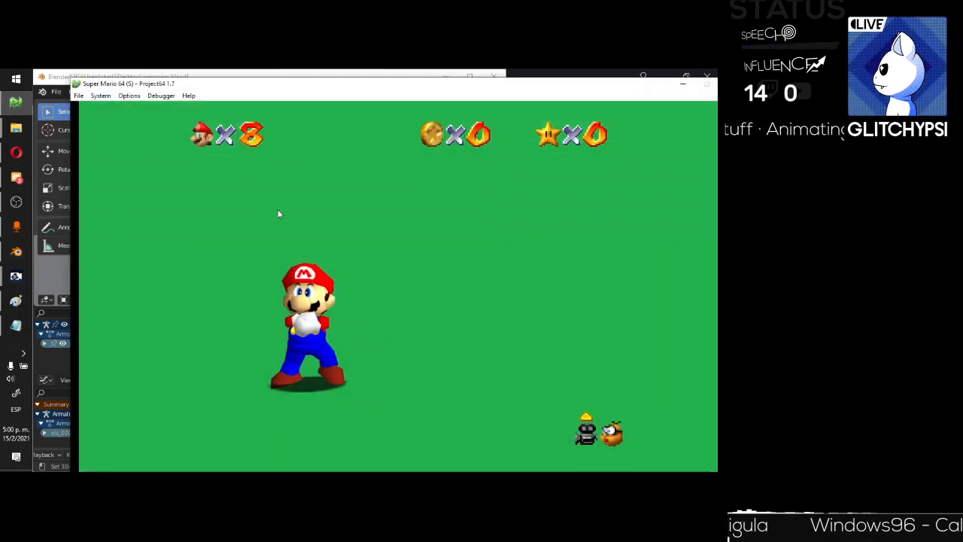
pyautogui.click(16, 279)
pyautogui.click(110, 334)
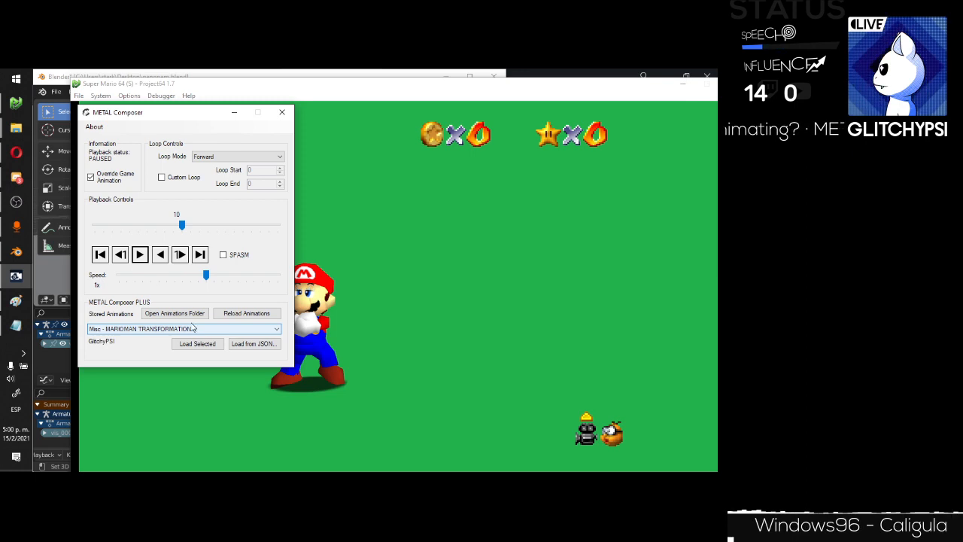
pyautogui.click(174, 313)
pyautogui.click(587, 305)
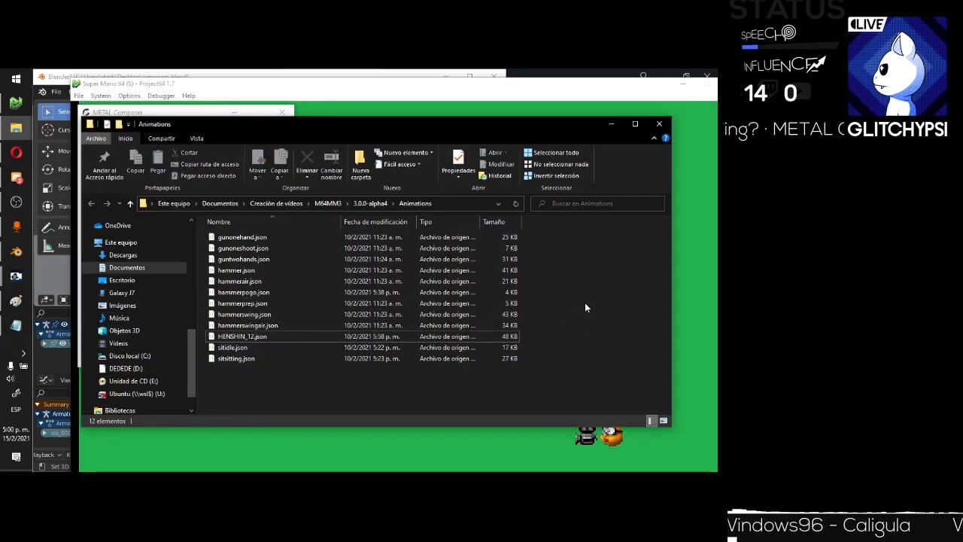
# Go up to the parent 3.0.0-alpha4 folder and point out the Animations folder inside it.
pyautogui.click(371, 204)
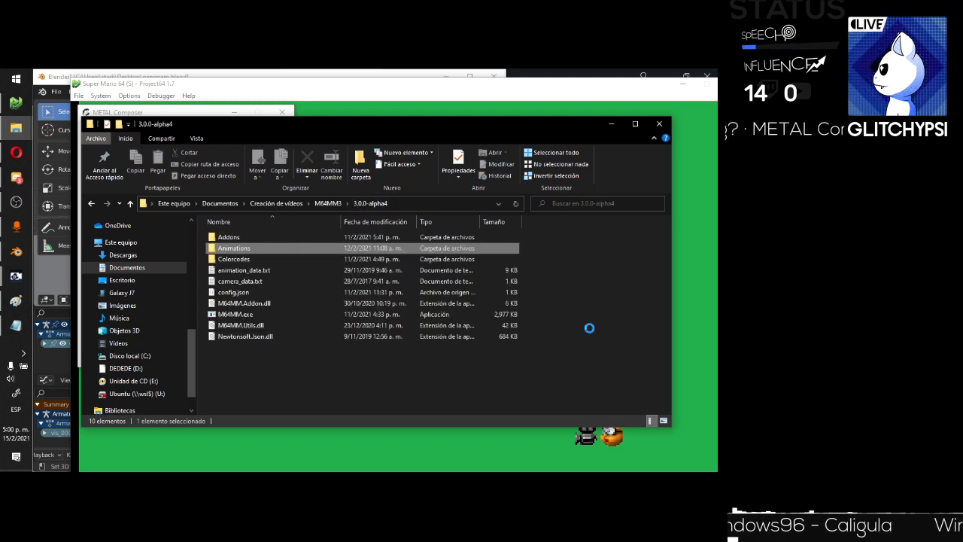
pyautogui.click(590, 329)
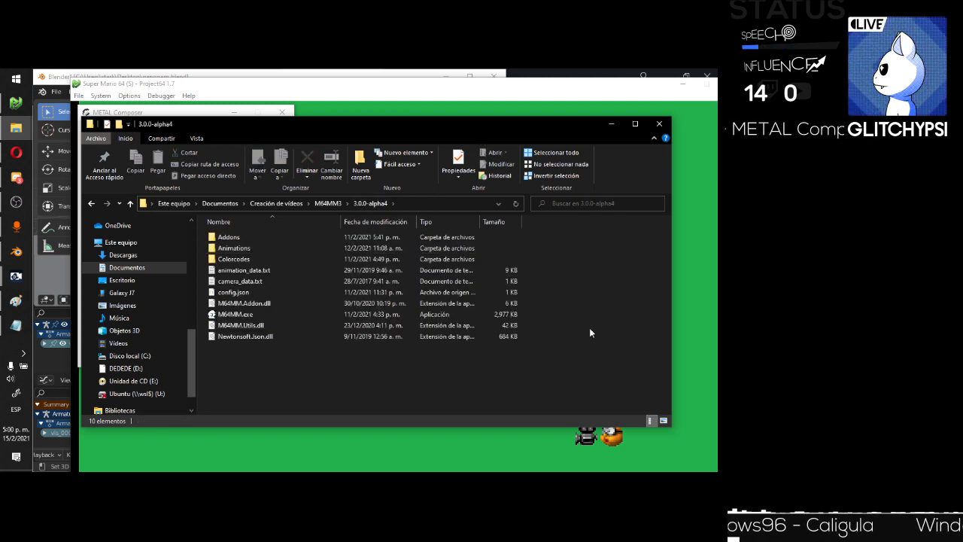
pyautogui.click(226, 248)
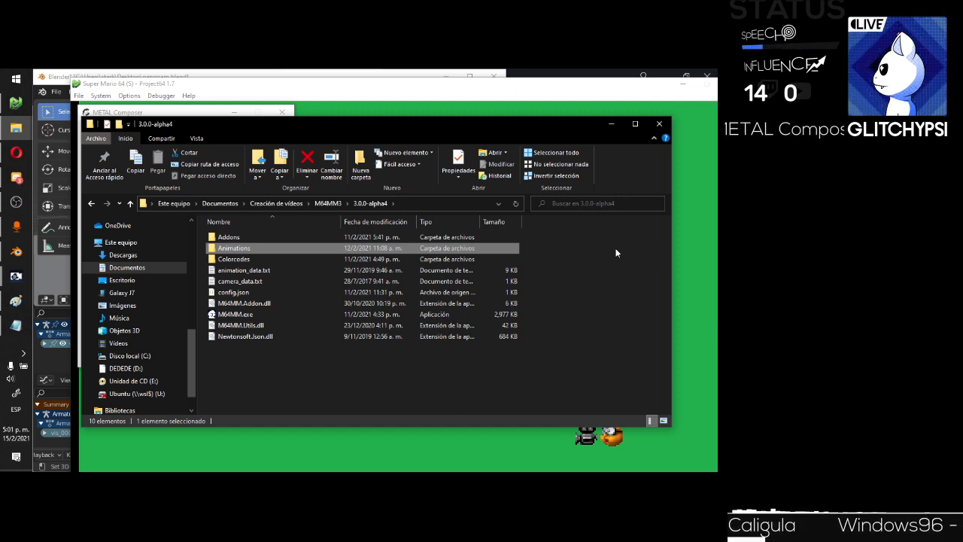
# Switch to M64MM Classic, check for the latest update, read through the update notes and minimize the program.
pyautogui.moveTo(15, 276)
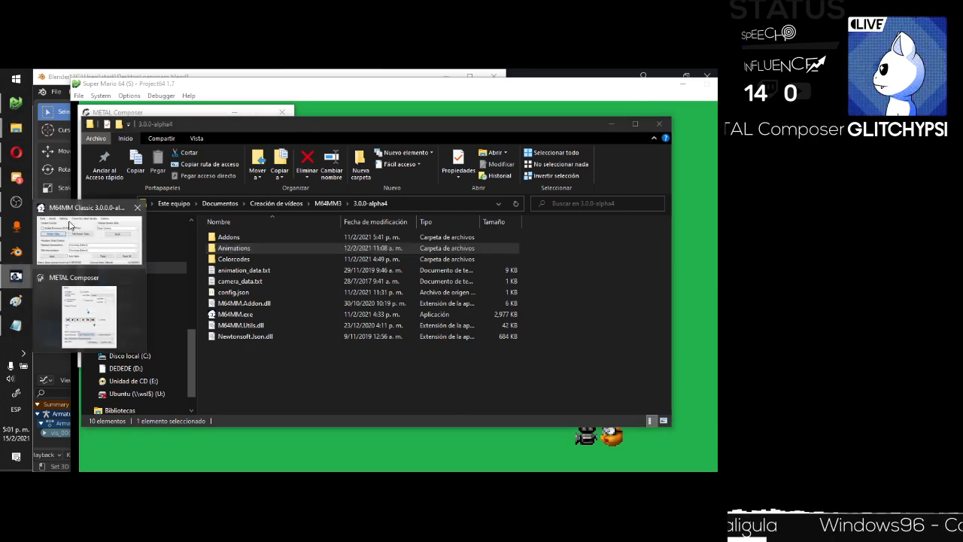
pyautogui.click(71, 227)
pyautogui.click(242, 119)
pyautogui.click(215, 119)
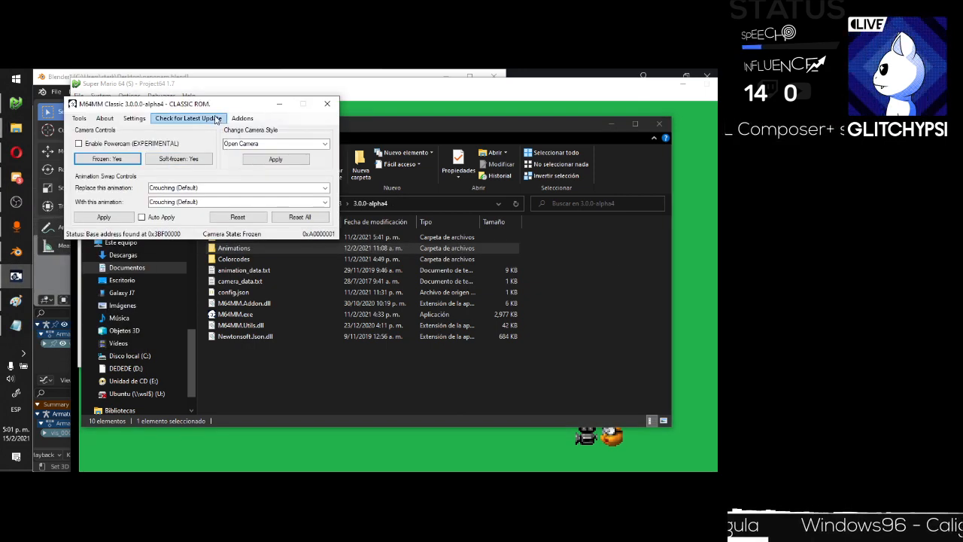
pyautogui.scroll(-5, 219, 202)
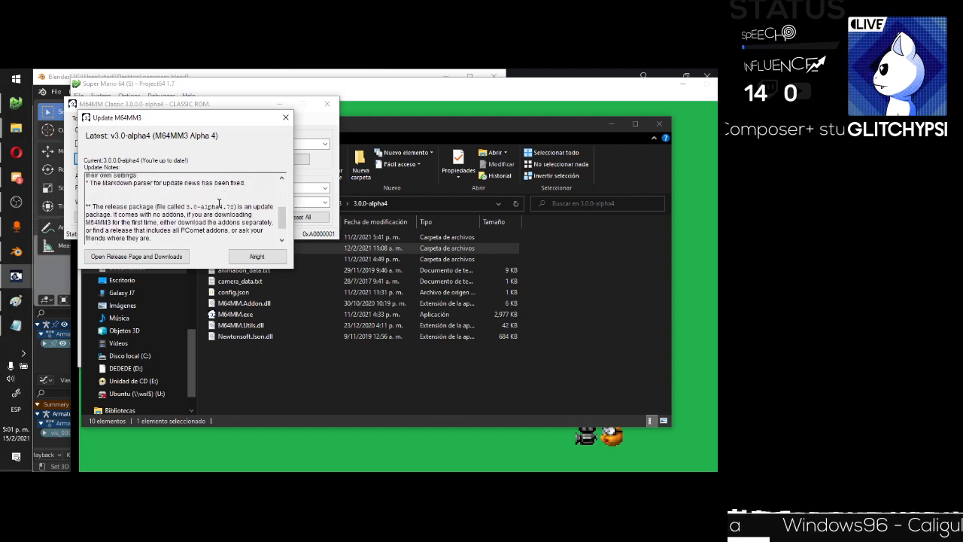
pyautogui.scroll(5, 219, 201)
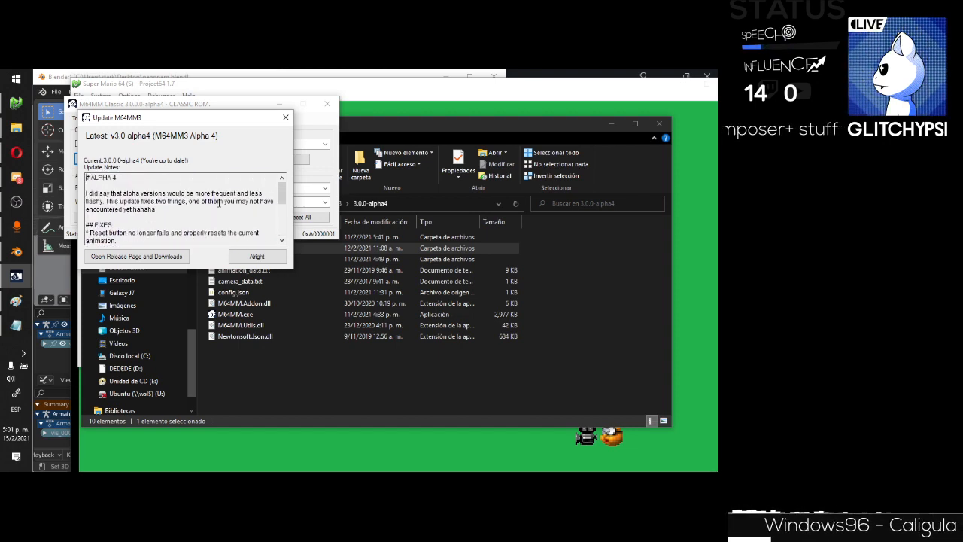
pyautogui.click(251, 256)
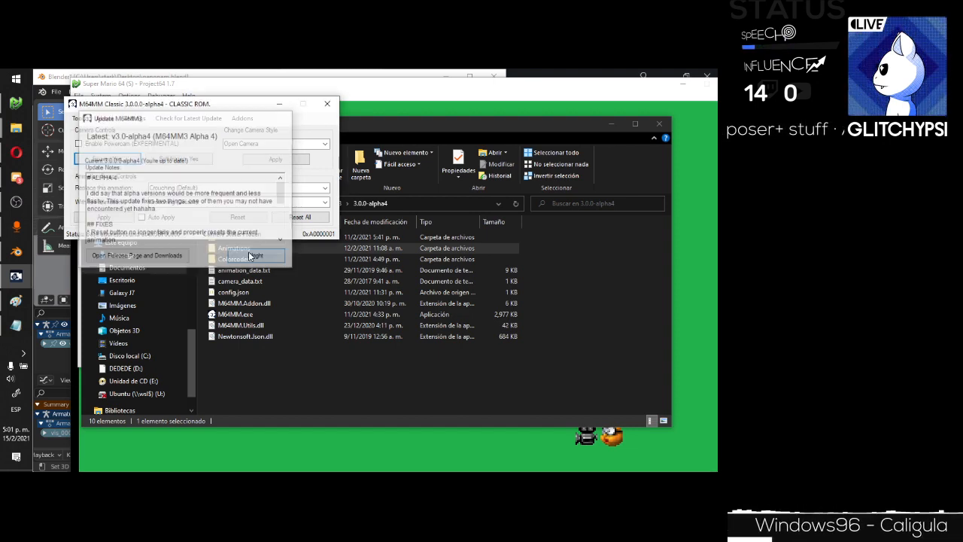
pyautogui.click(280, 105)
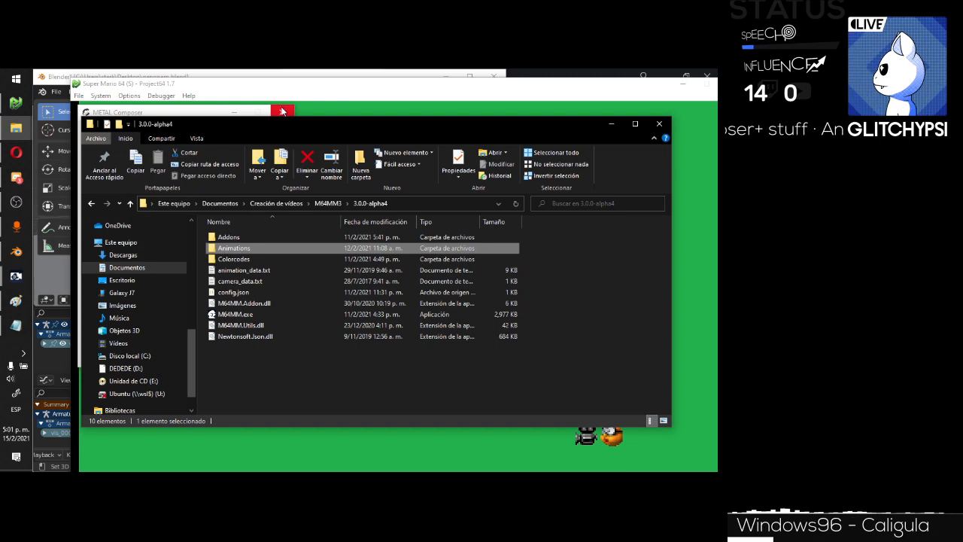
# Reopen the Animations folder inside 3.0.0-alpha4 and put the desktop's psy.json file into it.
pyautogui.click(258, 248)
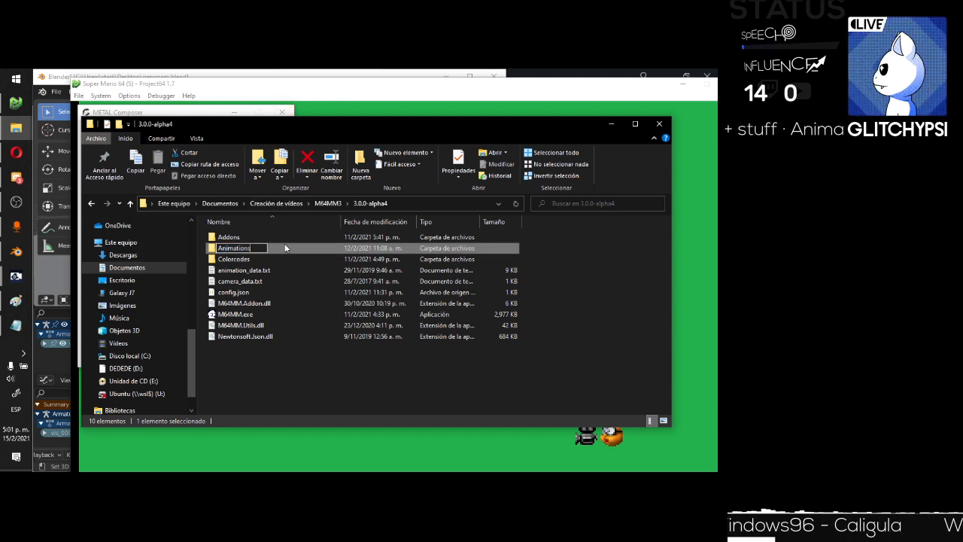
pyautogui.doubleClick(286, 247)
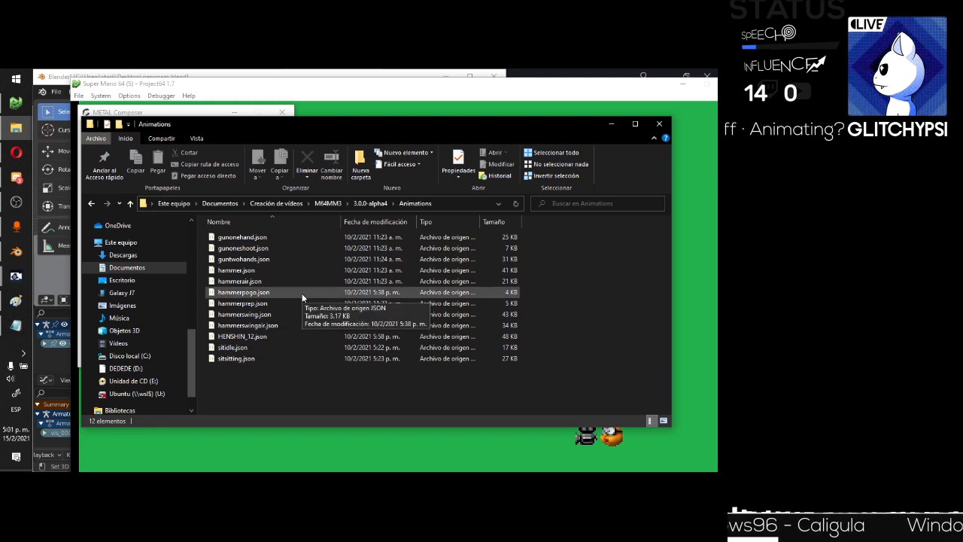
pyautogui.press('super+d')
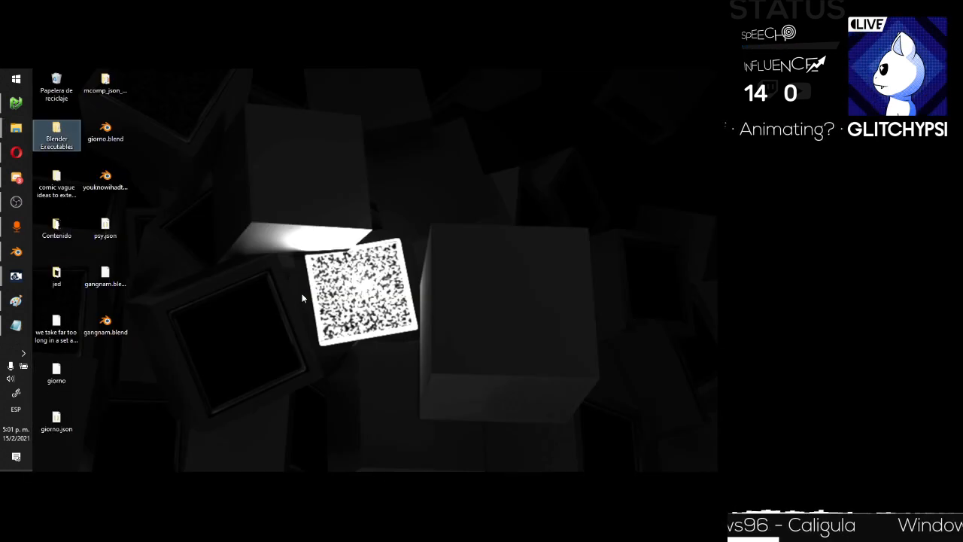
pyautogui.click(106, 227)
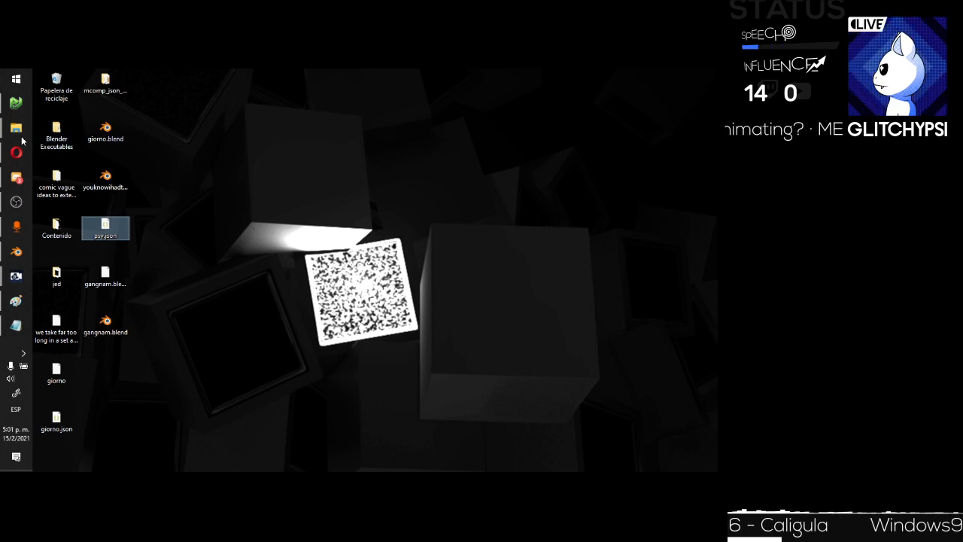
pyautogui.moveTo(16, 128)
pyautogui.click(59, 465)
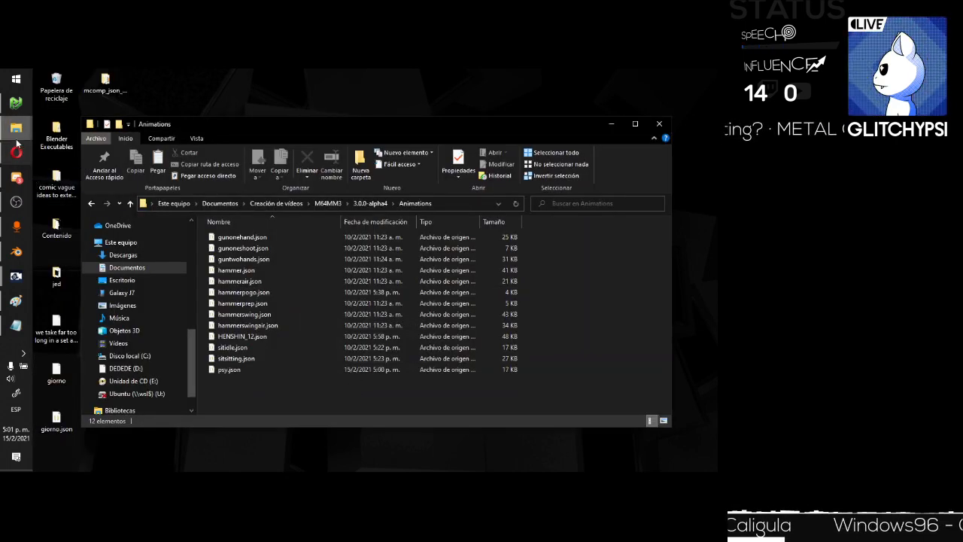
pyautogui.hotkey('ctrl', 'v')
pyautogui.moveTo(17, 141)
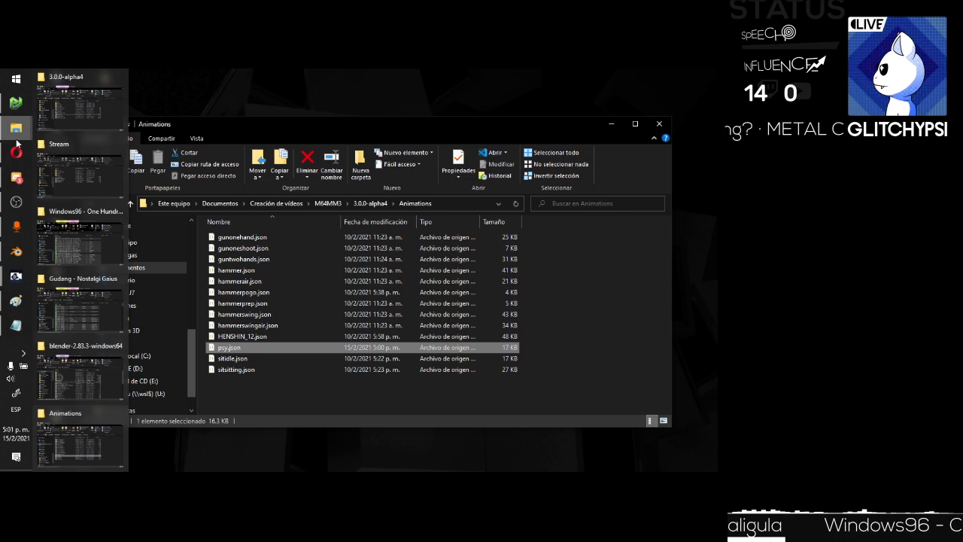
pyautogui.click(634, 310)
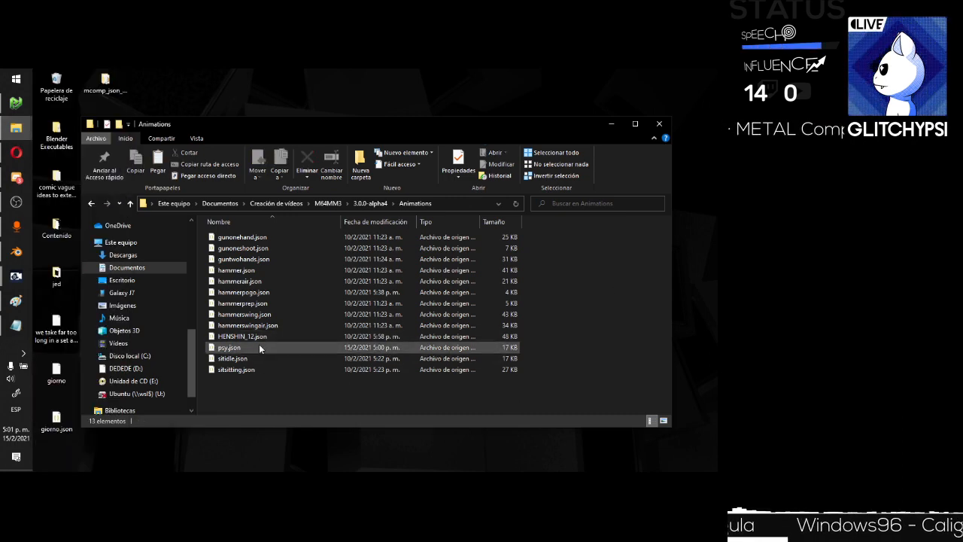
# Switch to METAL Composer, reload its stored animations and choose "Dance - Gangnam Style".
pyautogui.moveTo(16, 276)
pyautogui.click(76, 325)
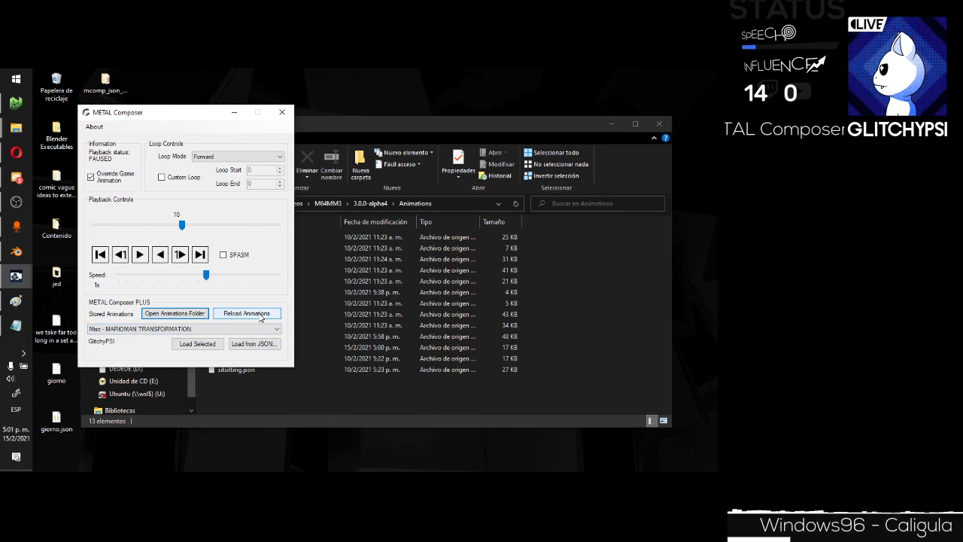
pyautogui.click(246, 329)
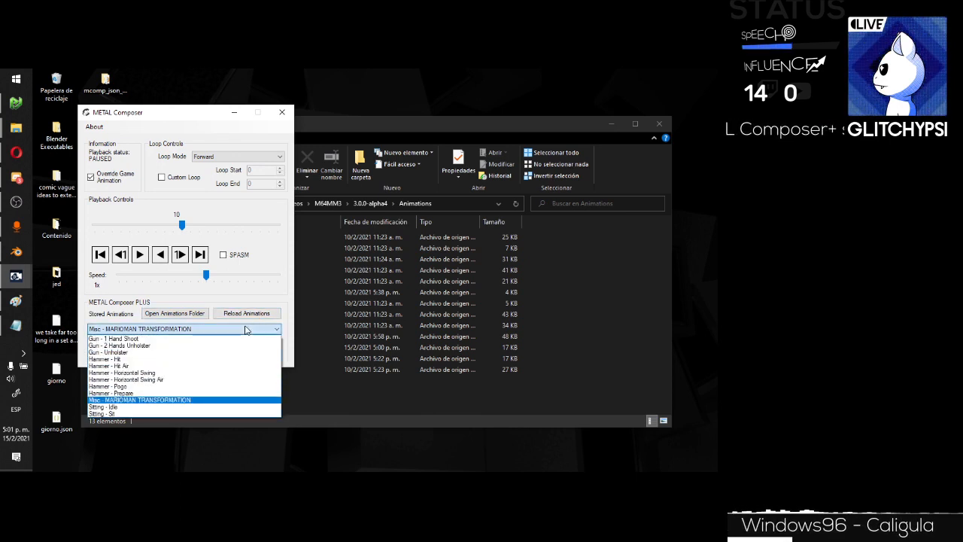
pyautogui.click(245, 329)
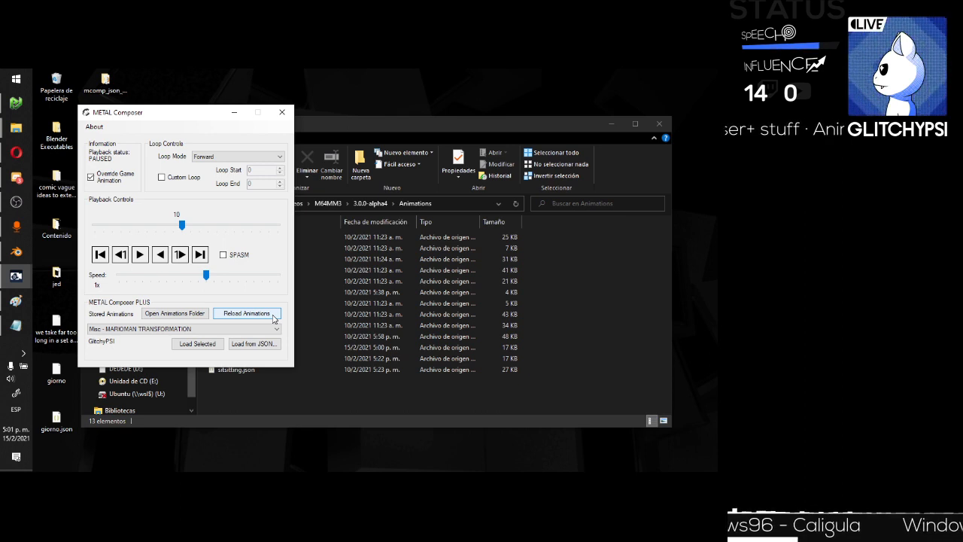
pyautogui.click(273, 314)
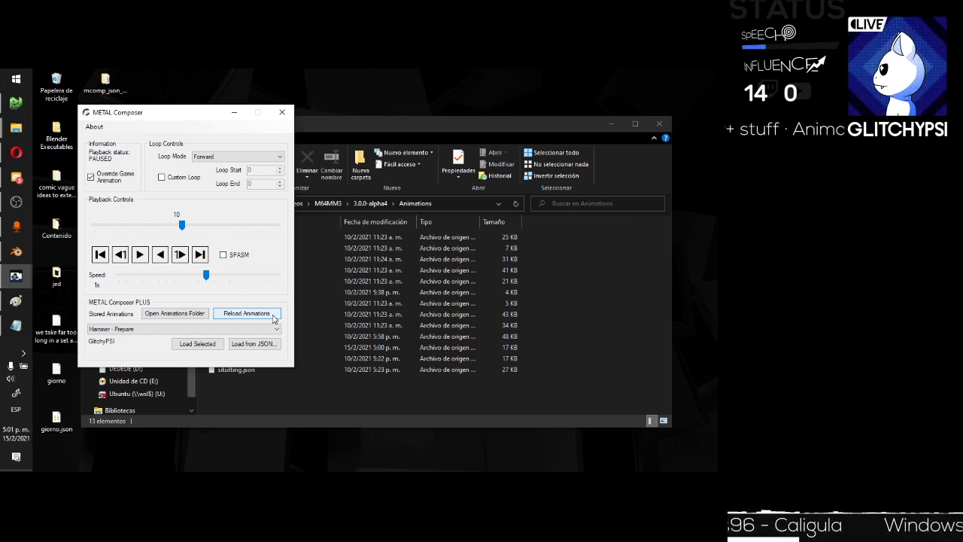
pyautogui.click(248, 330)
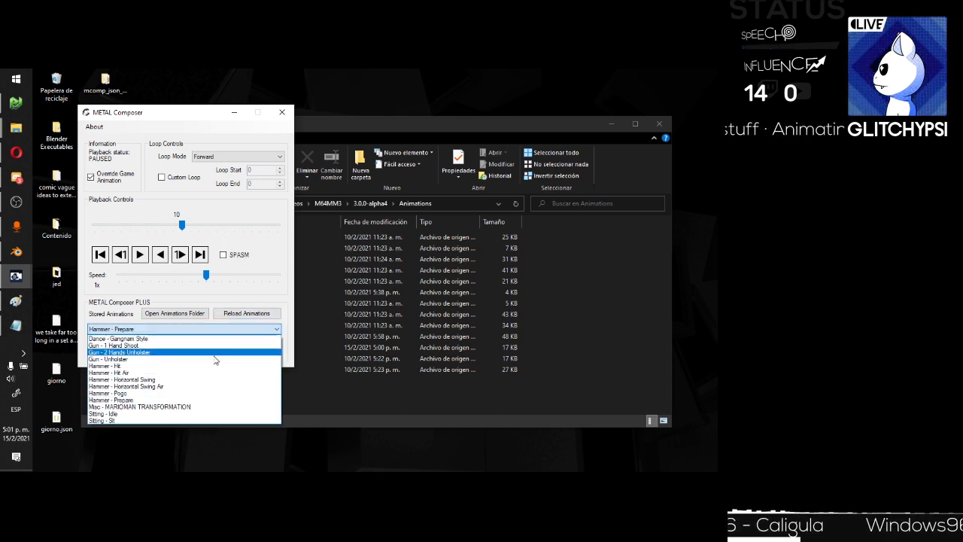
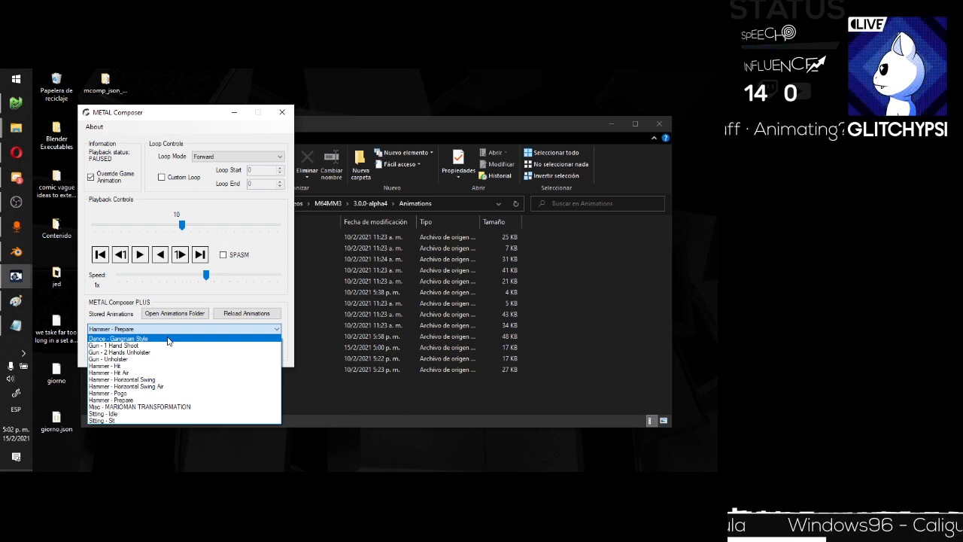
pyautogui.click(168, 339)
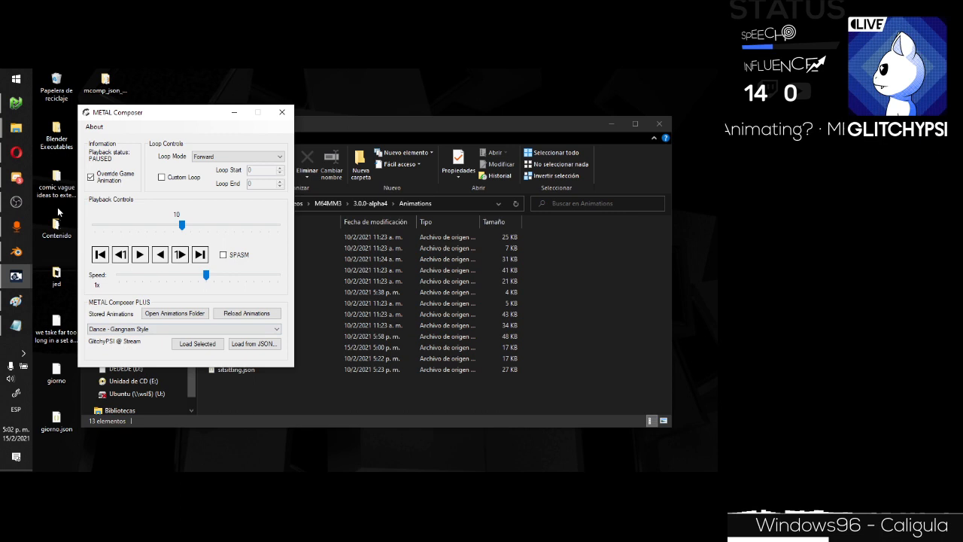
# Bring the Super Mario 64 window up beside METAL Composer, rewind to frame 0, load "Dance - Gangnam Style" and play it.
pyautogui.click(16, 101)
pyautogui.moveTo(205, 78); pyautogui.dragTo(372, 78)
pyautogui.click(182, 224)
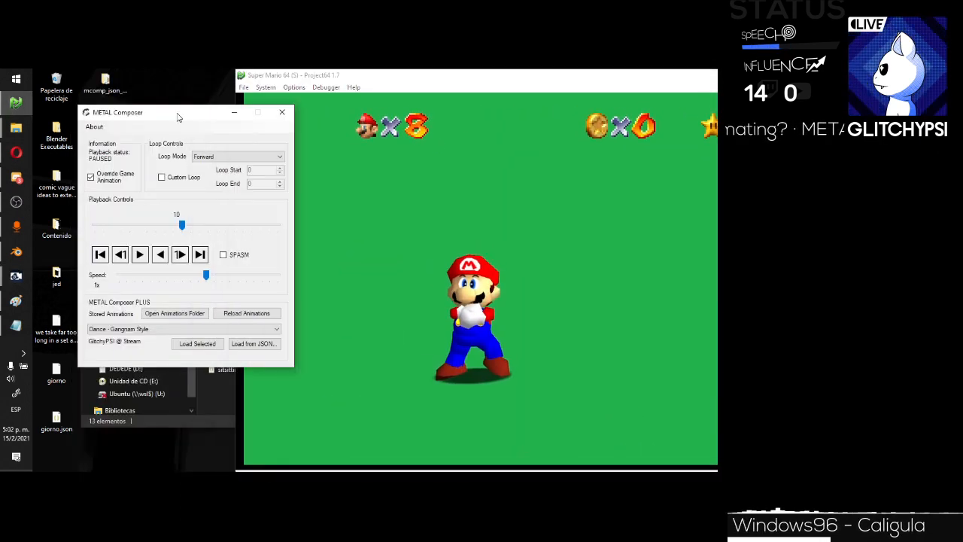
pyautogui.moveTo(183, 226); pyautogui.dragTo(98, 225)
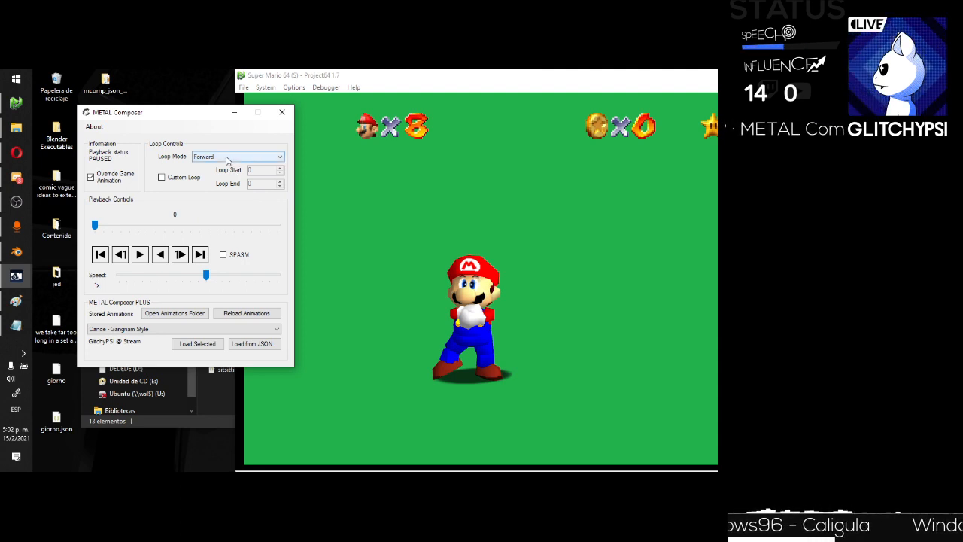
pyautogui.click(218, 344)
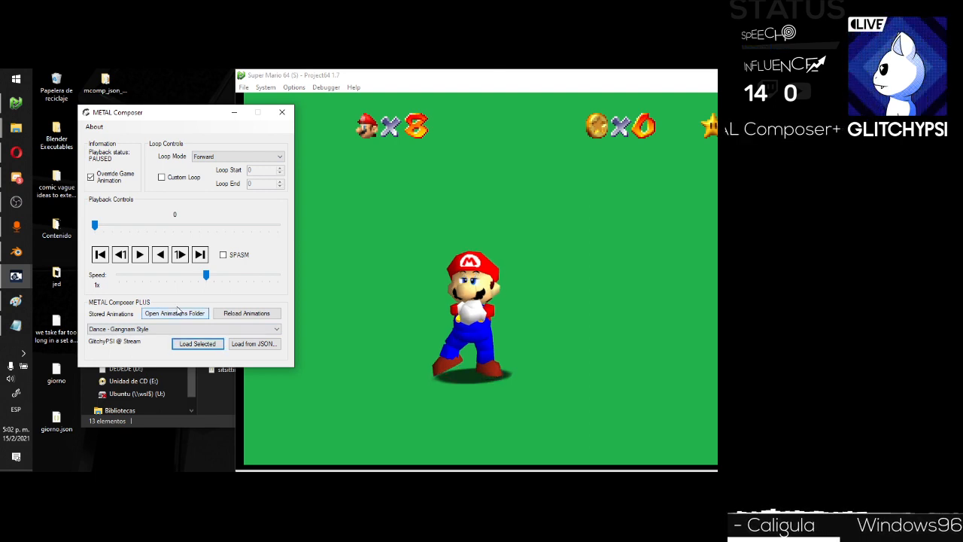
pyautogui.click(141, 255)
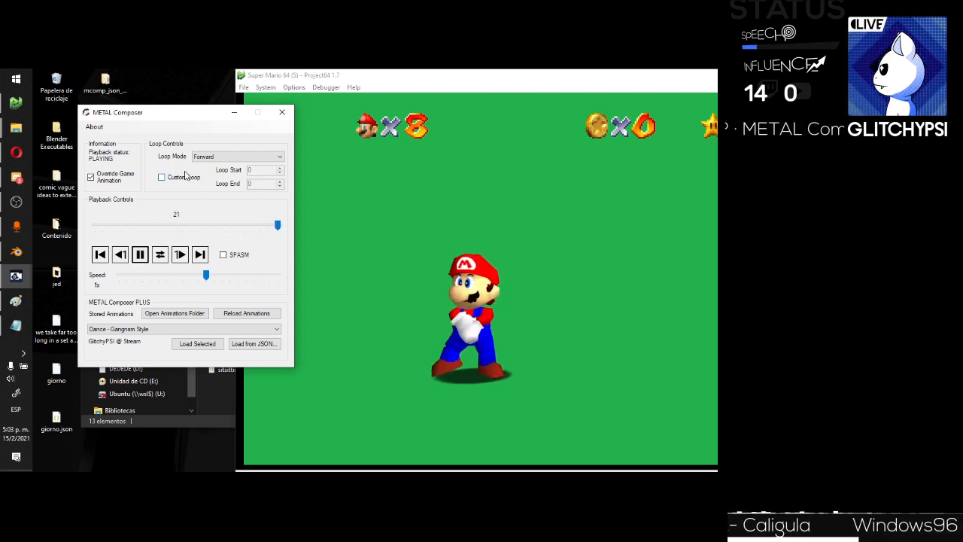
# Enable the custom loop with loop end 20 and move the METAL Composer window further over the game.
pyautogui.click(187, 177)
pyautogui.write('20')
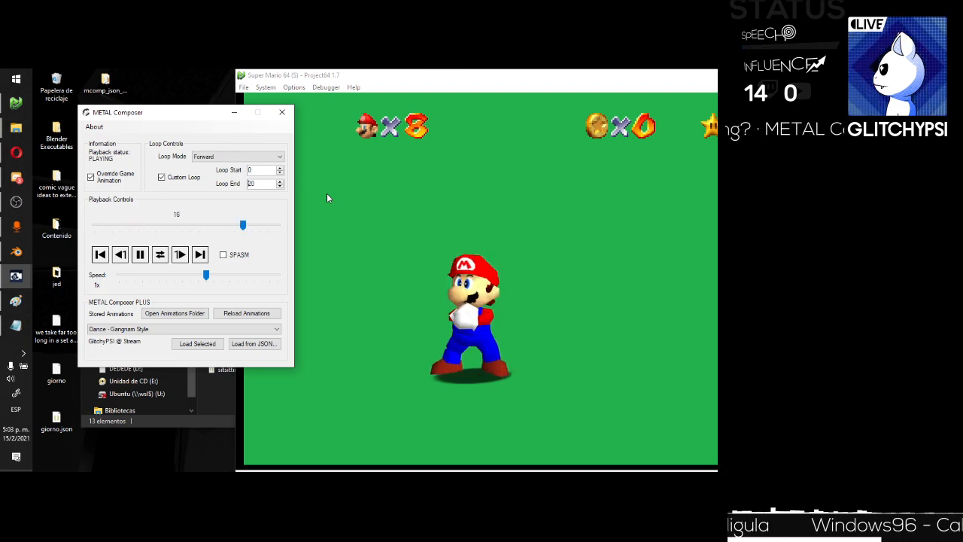
pyautogui.moveTo(150, 116); pyautogui.dragTo(271, 120)
# Switch to the Opera browser and start a new web search.
pyautogui.click(16, 154)
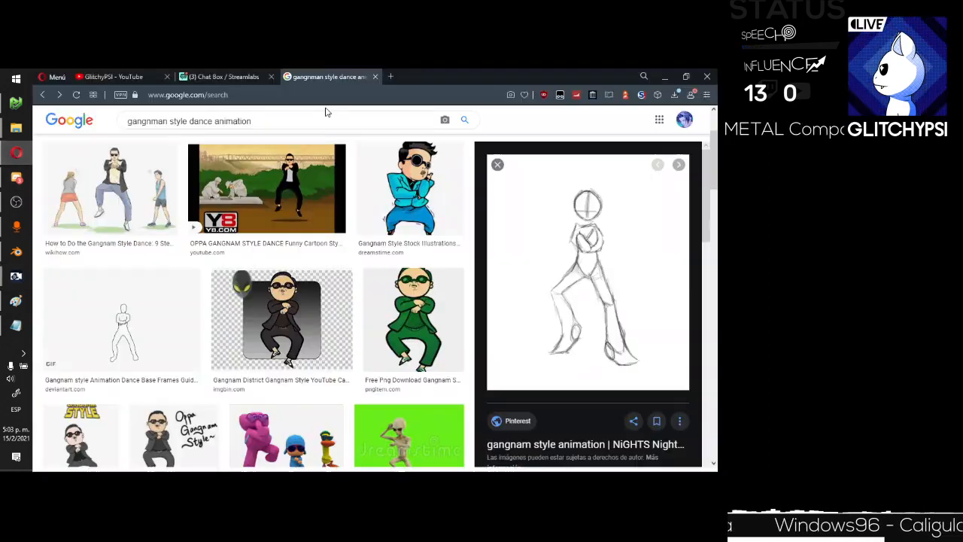
pyautogui.click(326, 96)
pyautogui.write('cr')
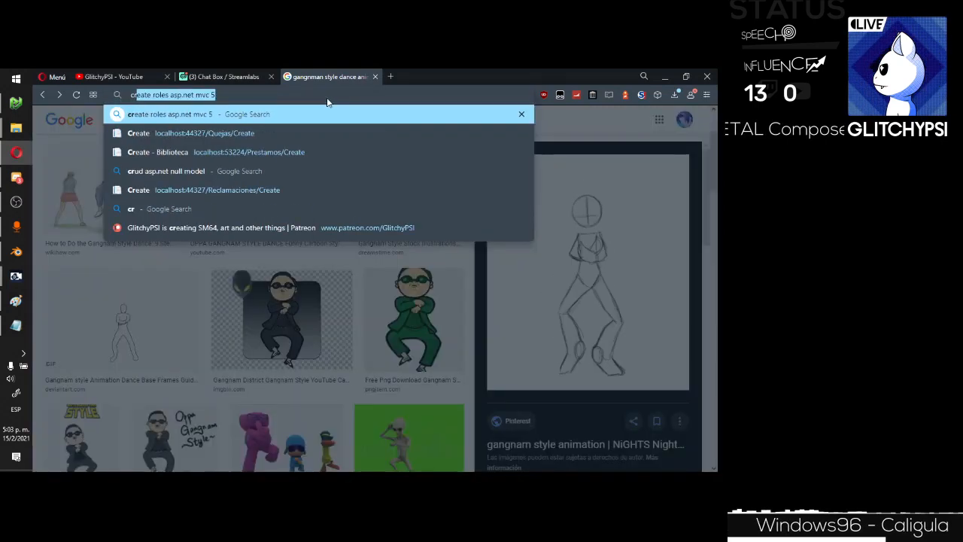
pyautogui.write('eative')
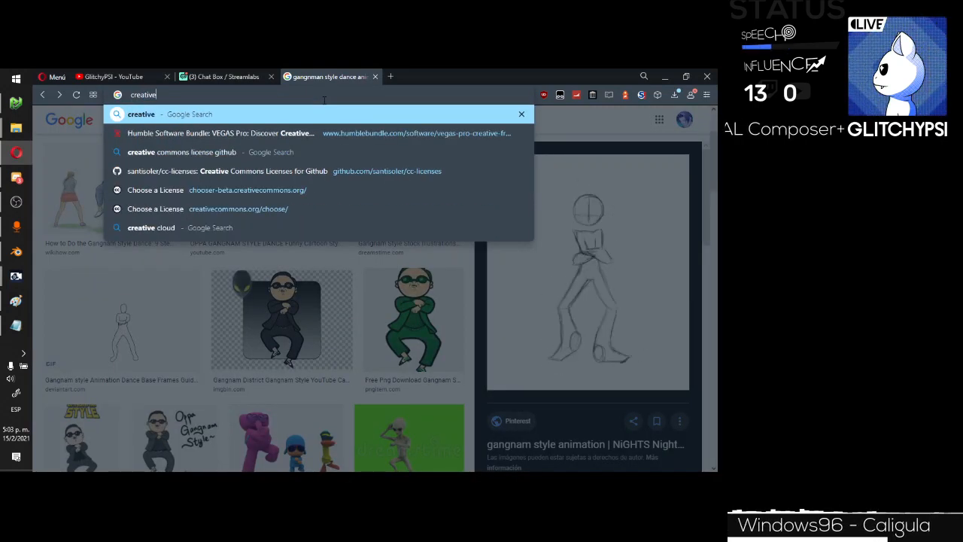
pyautogui.press('Down')
pyautogui.press('Down')
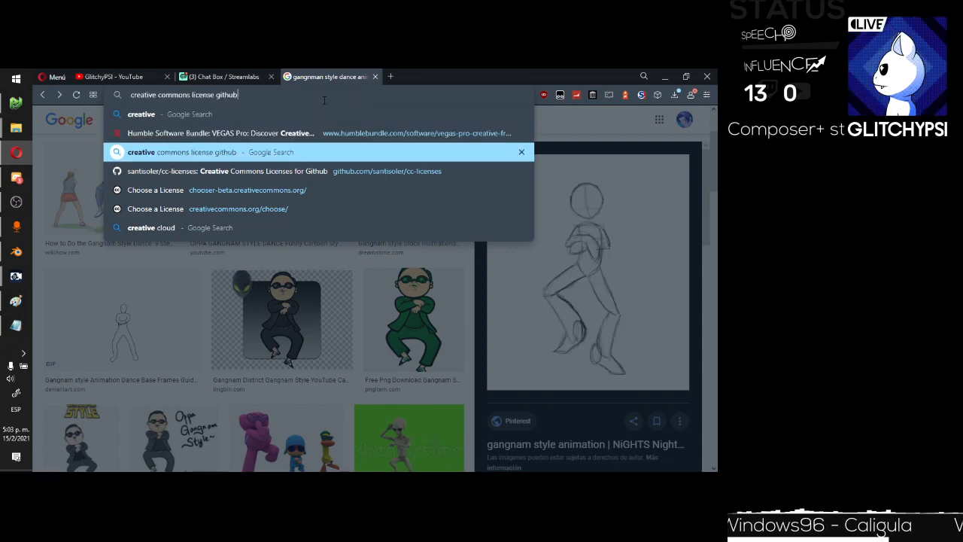
pyautogui.press('Down')
pyautogui.press('Down')
pyautogui.press('Down')
pyautogui.hotkey('ctrl', 'BackSpace')
pyautogui.hotkey('ctrl', 'BackSpace')
pyautogui.hotkey('ctrl', 'BackSpace')
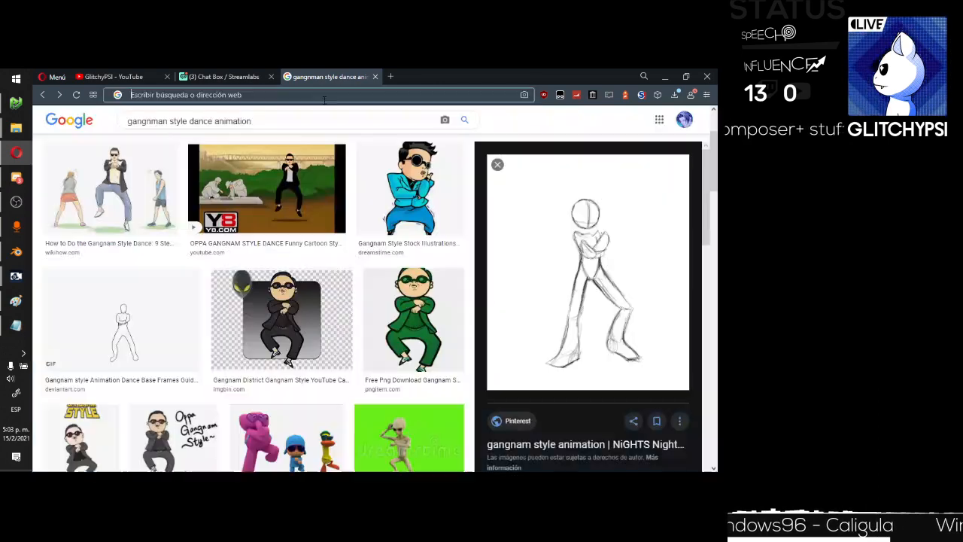
# Search the web for "cc by sa 4.0" and open the Spanish Creative Commons by-sa 4.0 deed.
pyautogui.write('cc by sa')
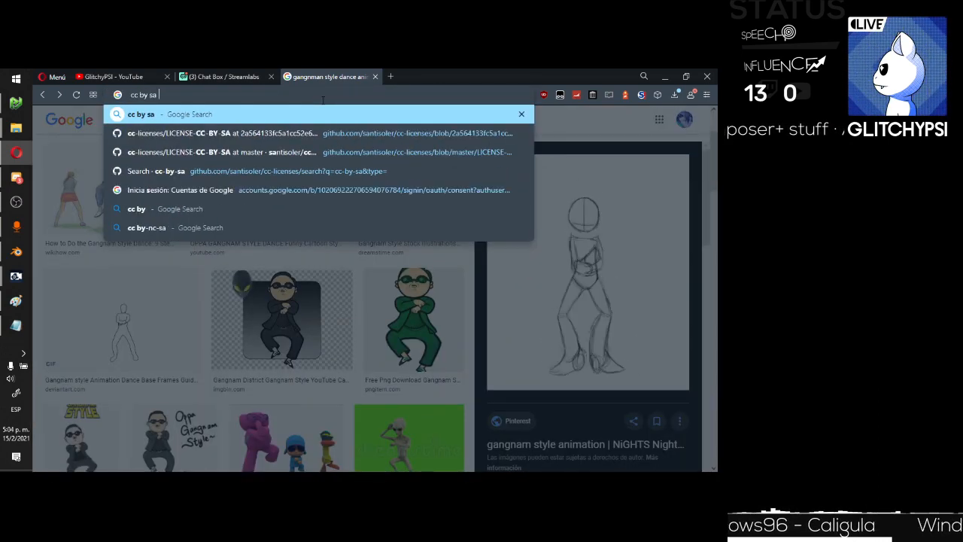
pyautogui.write(' 4.0')
pyautogui.press('Return')
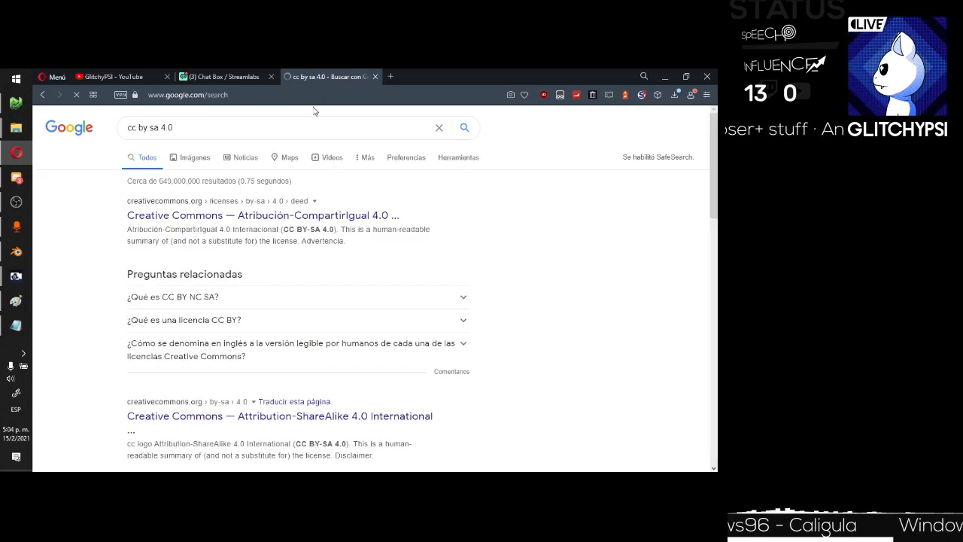
pyautogui.click(257, 218)
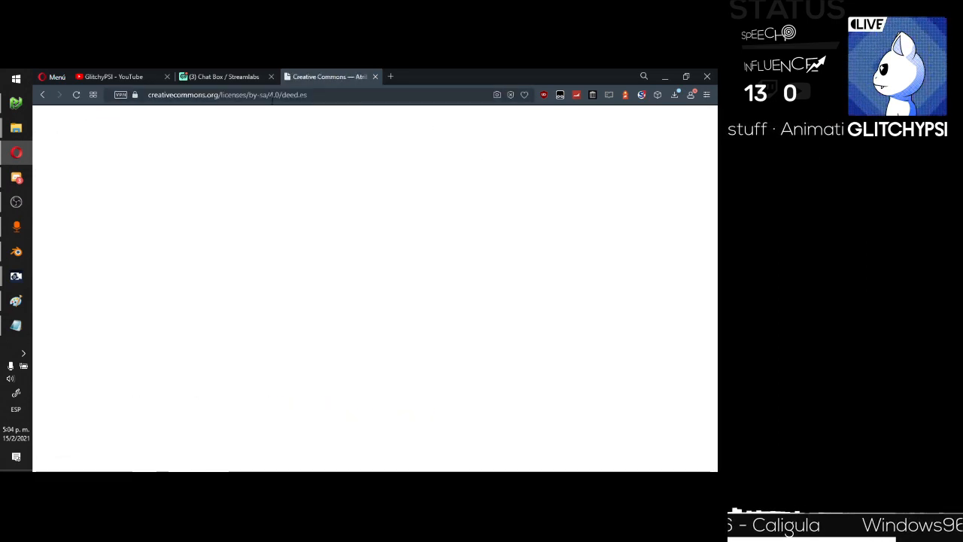
# Remove ".es" from the deed's web address to load the English CC BY-SA 4.0 page, and empty the address field.
pyautogui.click(296, 95)
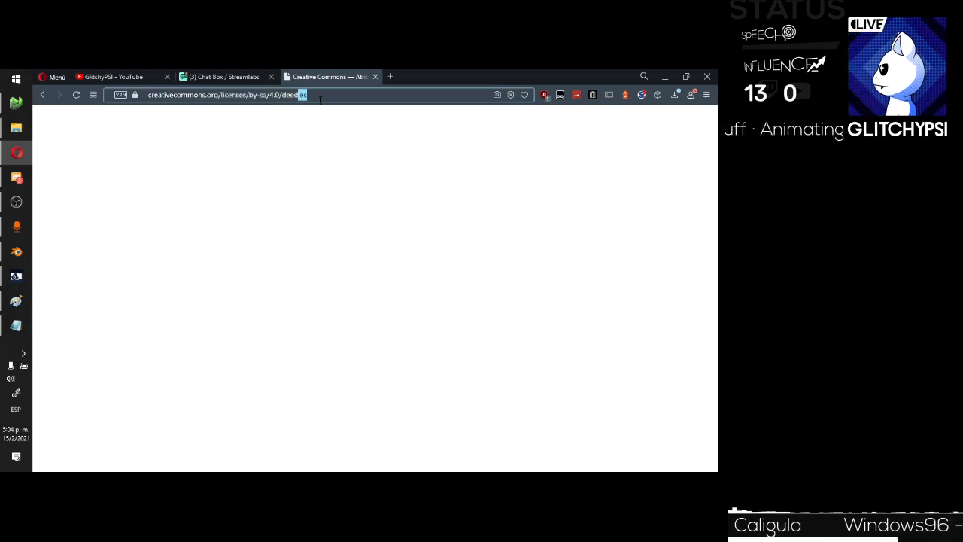
pyautogui.press('BackSpace')
pyautogui.press('Return')
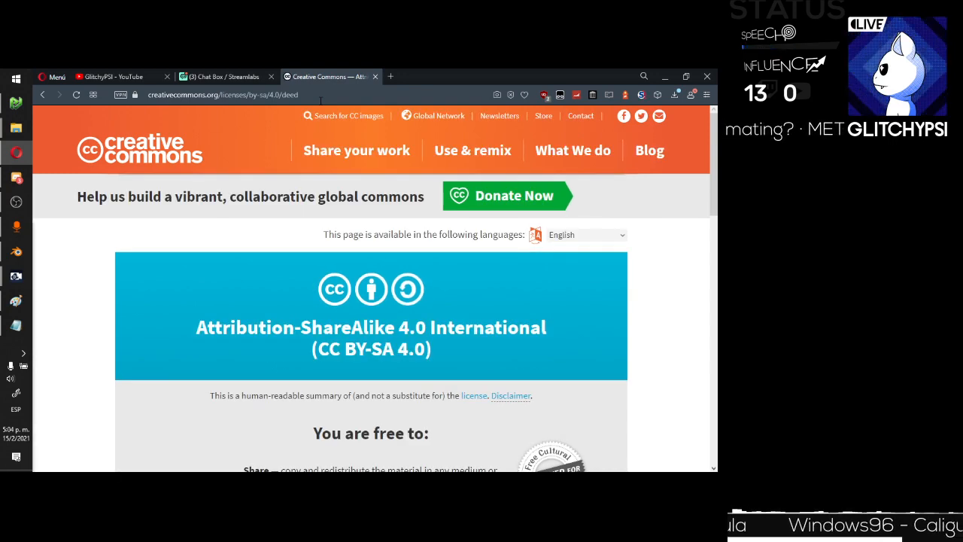
pyautogui.click(320, 95)
pyautogui.press('BackSpace')
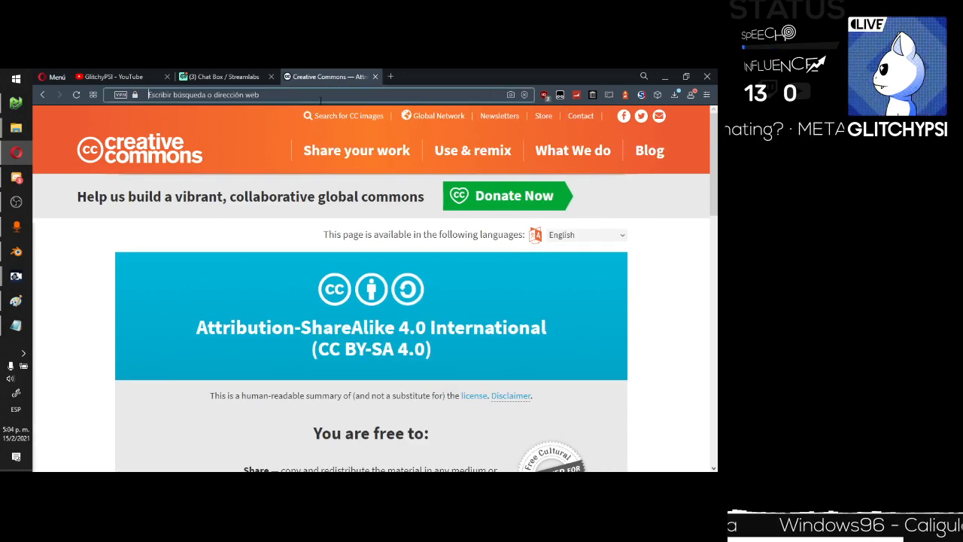
# Minimize the browser, the Super Mario 64 emulator and the Animations folder to uncover the desktop around METAL Composer.
pyautogui.click(665, 76)
pyautogui.click(614, 79)
pyautogui.moveTo(613, 79); pyautogui.dragTo(468, 82)
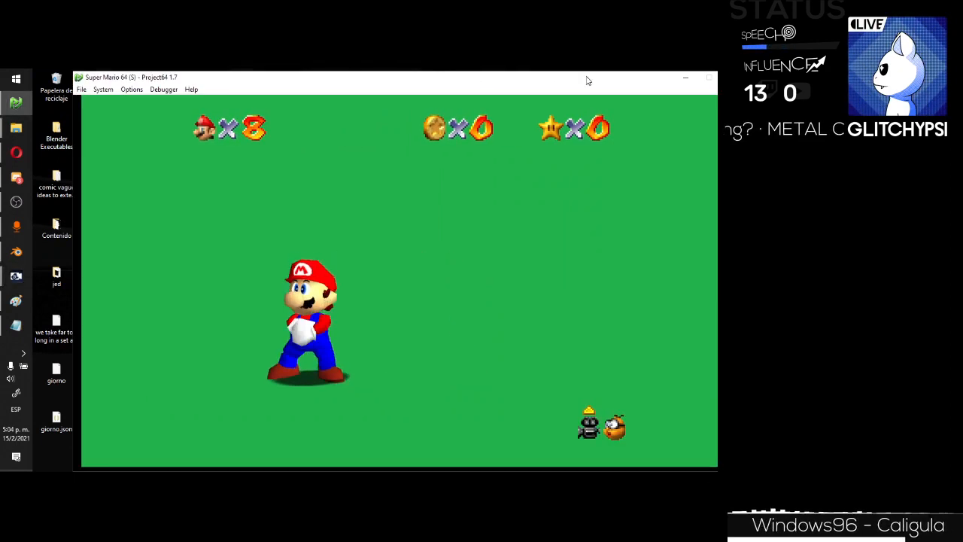
pyautogui.click(686, 79)
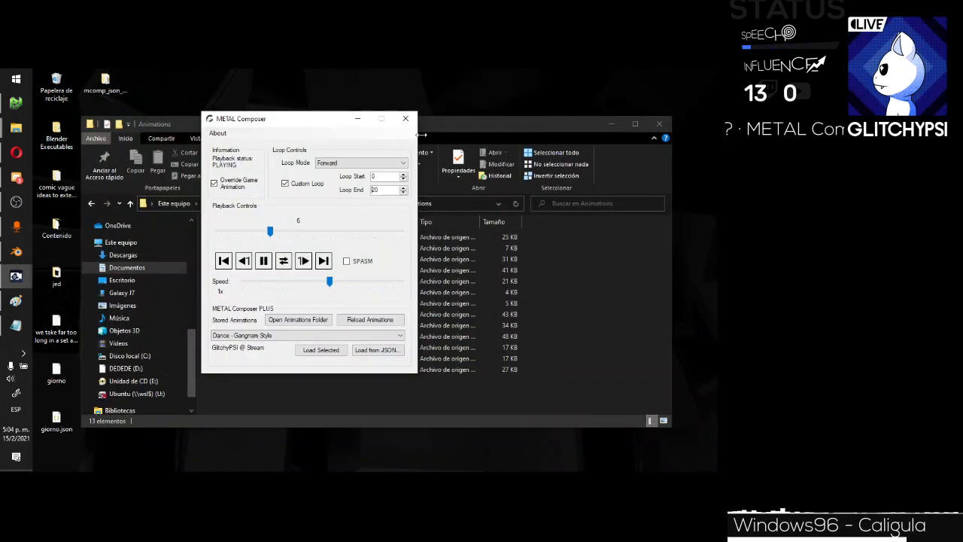
pyautogui.click(393, 383)
pyautogui.click(613, 127)
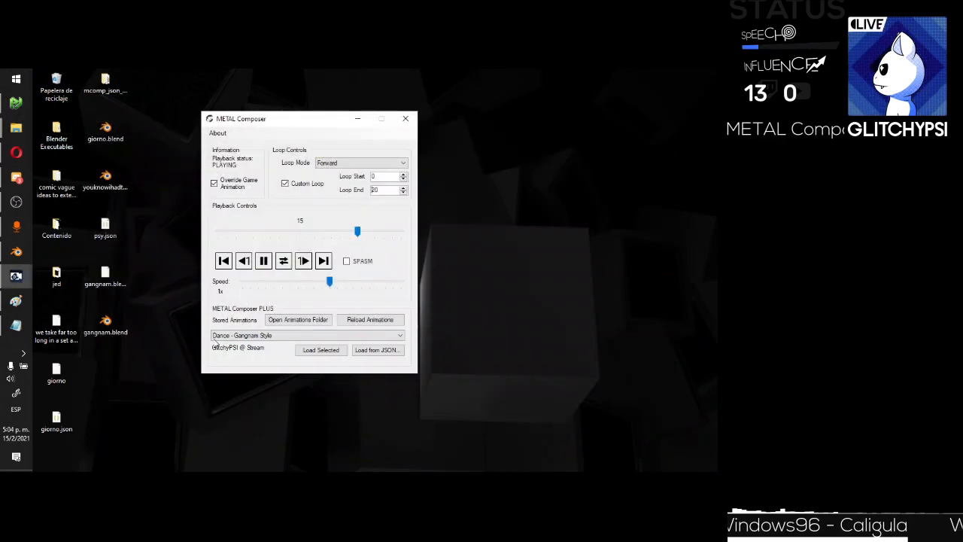
# Create a text document named LICENSE.txt on the desktop and place it below gangnam.blend.
pyautogui.rightClick(179, 348)
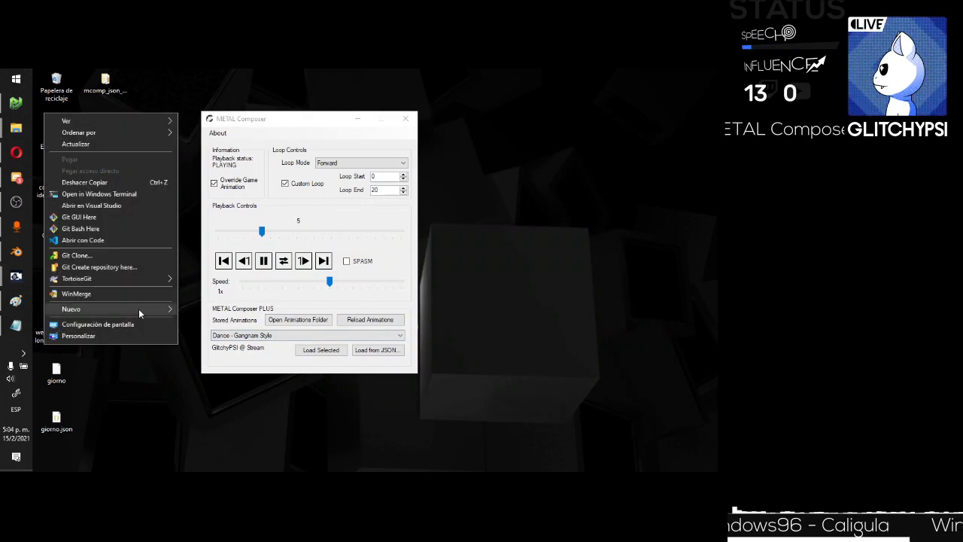
pyautogui.moveTo(142, 309)
pyautogui.click(222, 297)
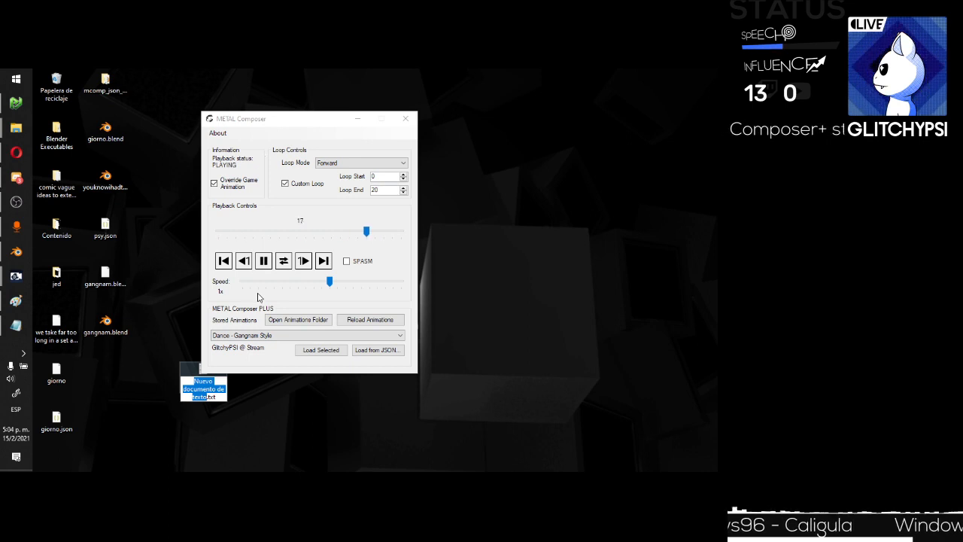
pyautogui.write('LICENSE')
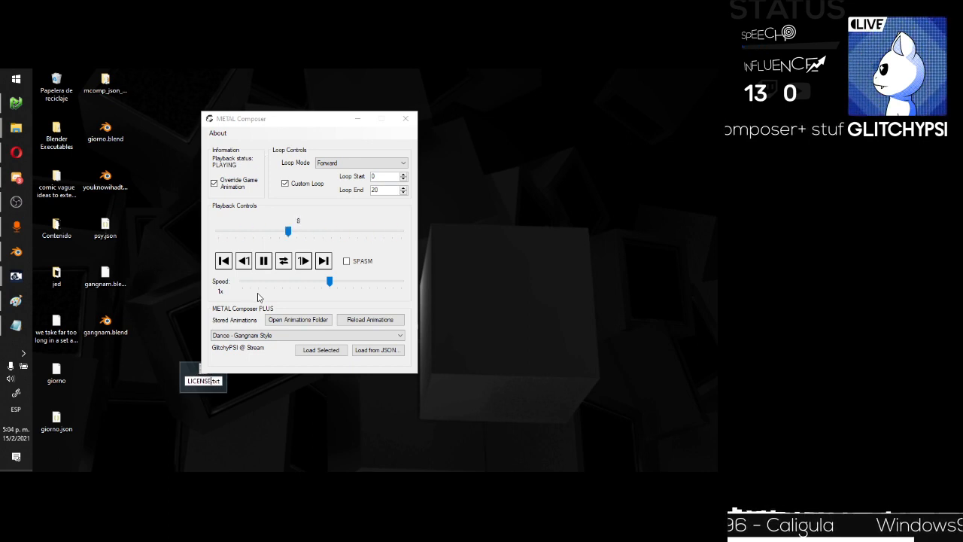
pyautogui.press('Return')
pyautogui.moveTo(198, 374); pyautogui.dragTo(106, 374)
# Create a desktop folder named "stream anims" and pause the animation playback in METAL Composer.
pyautogui.rightClick(165, 226)
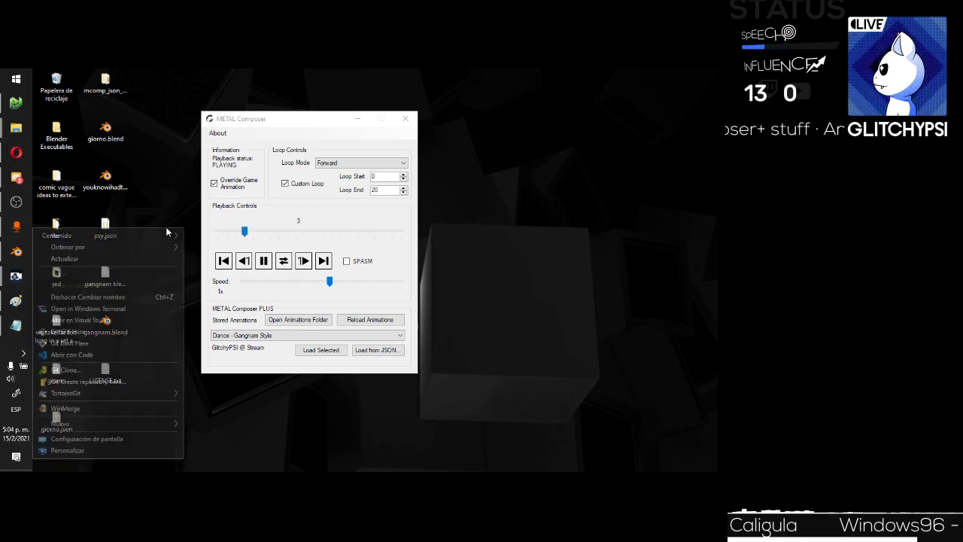
pyautogui.moveTo(158, 236)
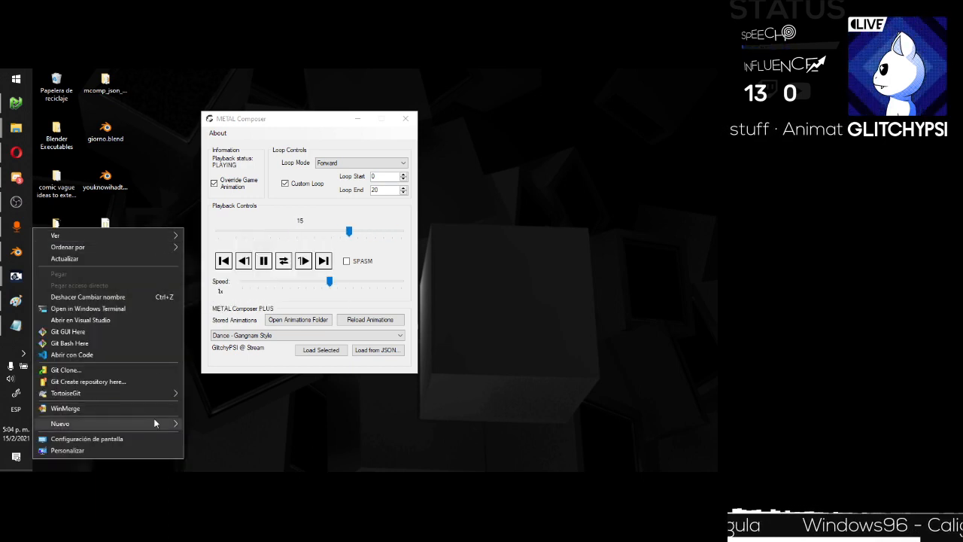
pyautogui.moveTo(153, 423)
pyautogui.click(218, 268)
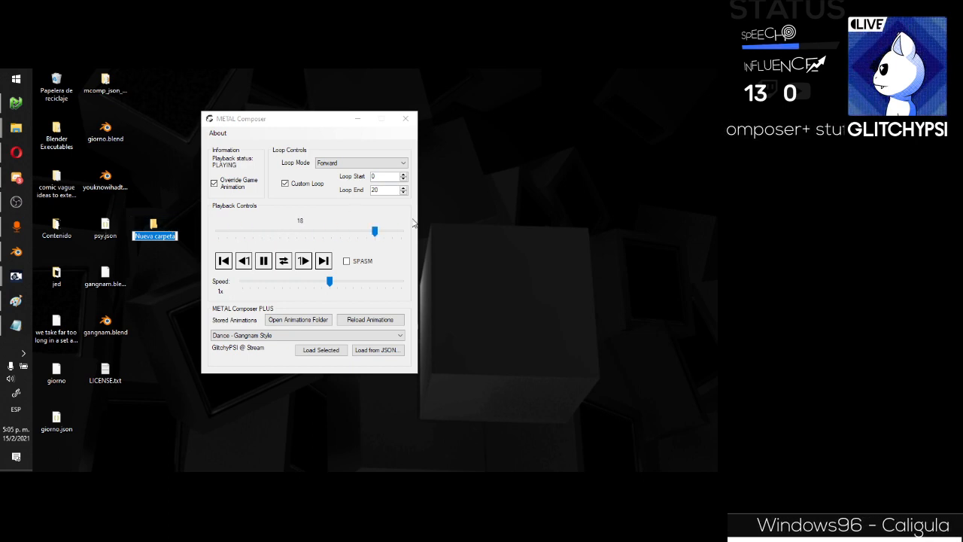
pyautogui.click(264, 261)
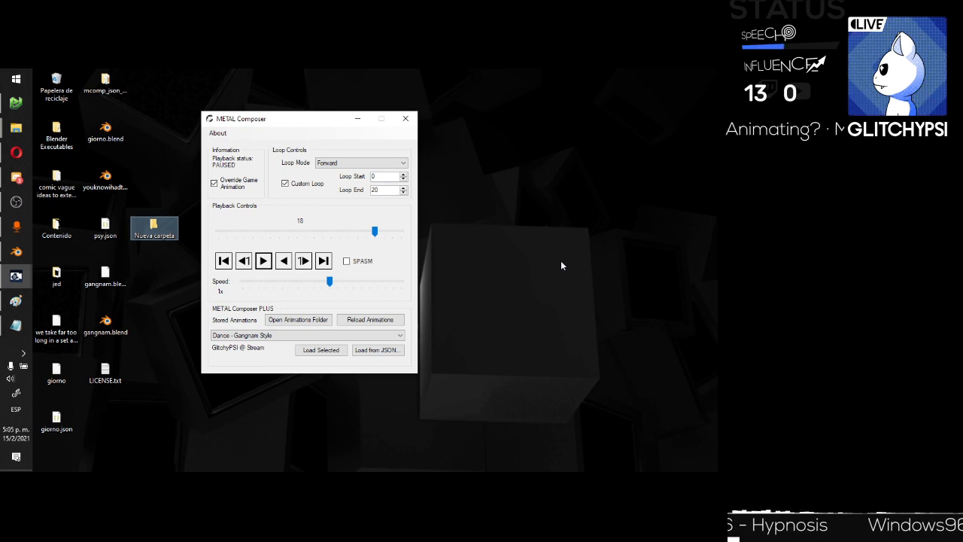
pyautogui.click(167, 235)
pyautogui.press('F2')
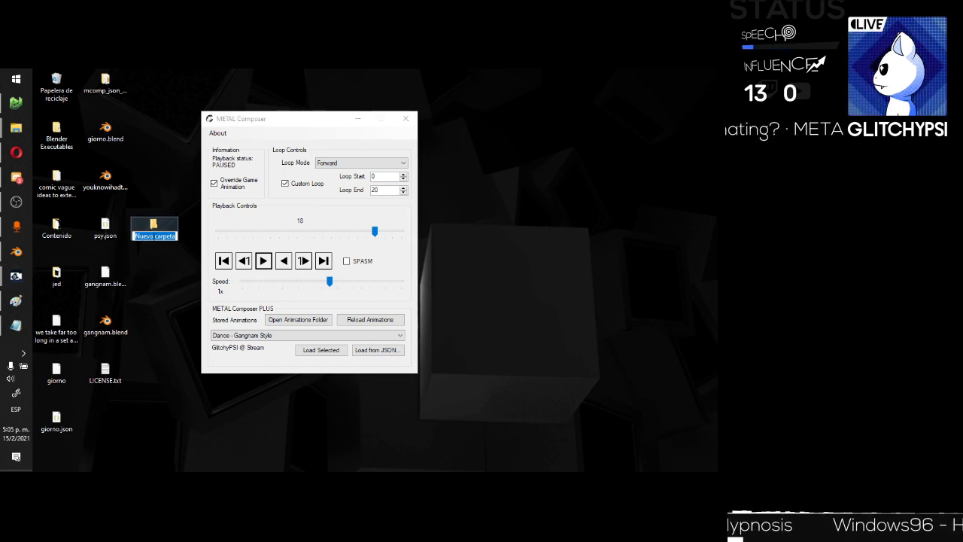
pyautogui.write('streamanims')
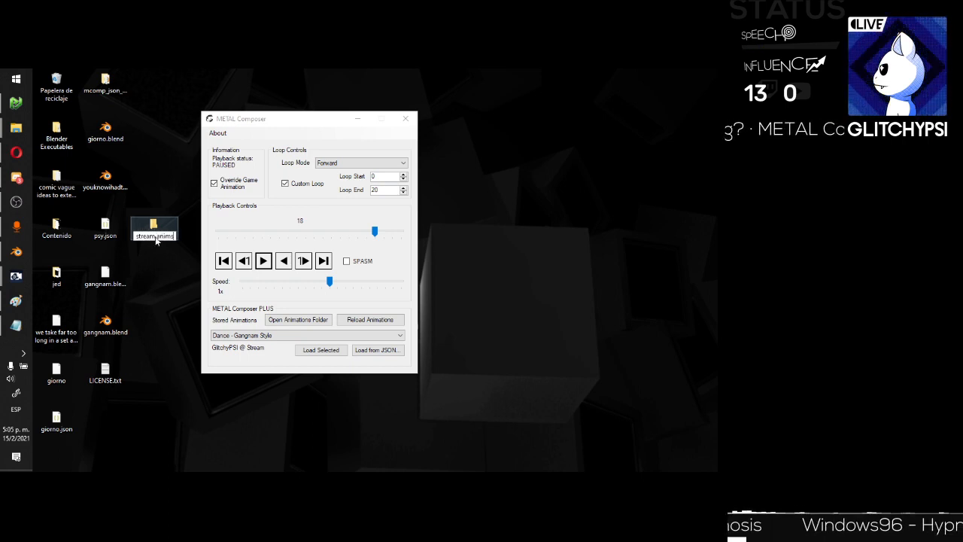
pyautogui.press('Return')
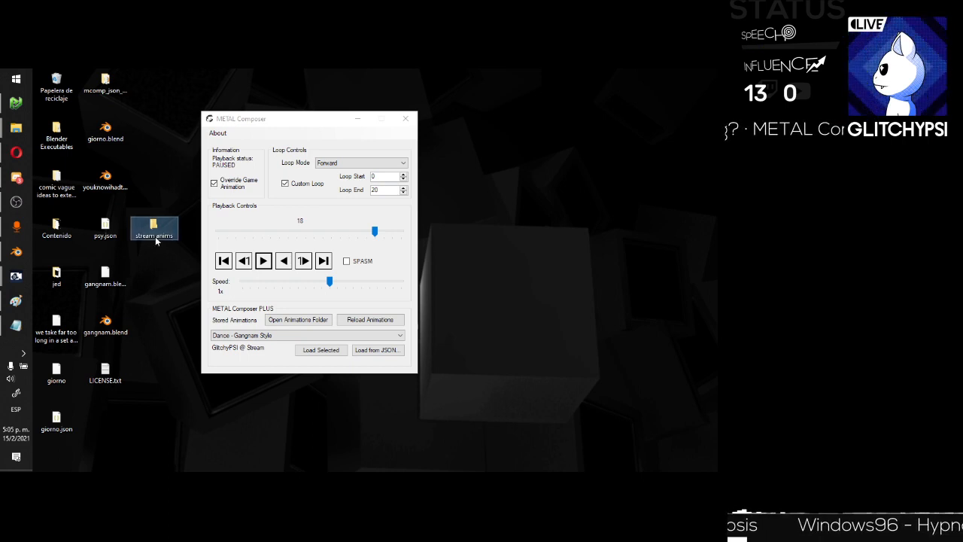
# Open the "stream anims" folder, copy the desktop's psy.json and giorno.json into it, and pick the giorno.json copy.
pyautogui.doubleClick(155, 235)
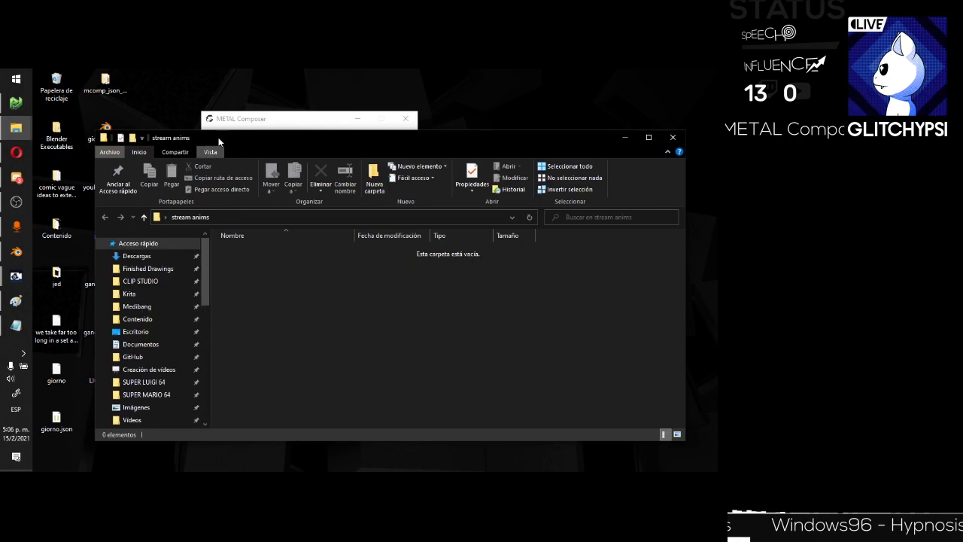
pyautogui.moveTo(219, 141); pyautogui.dragTo(279, 138)
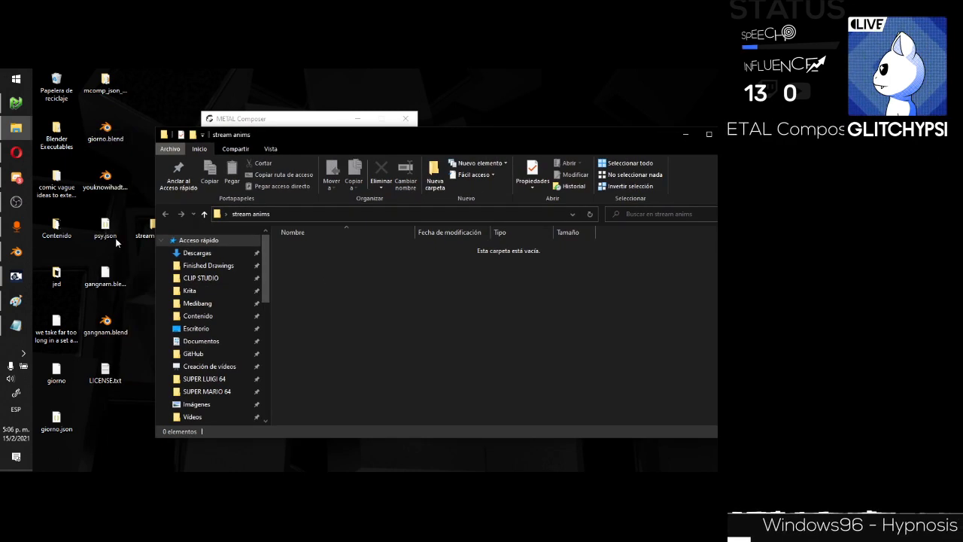
pyautogui.click(105, 226)
pyautogui.keyDown('ctrl'); pyautogui.click(57, 419); pyautogui.keyUp('ctrl')
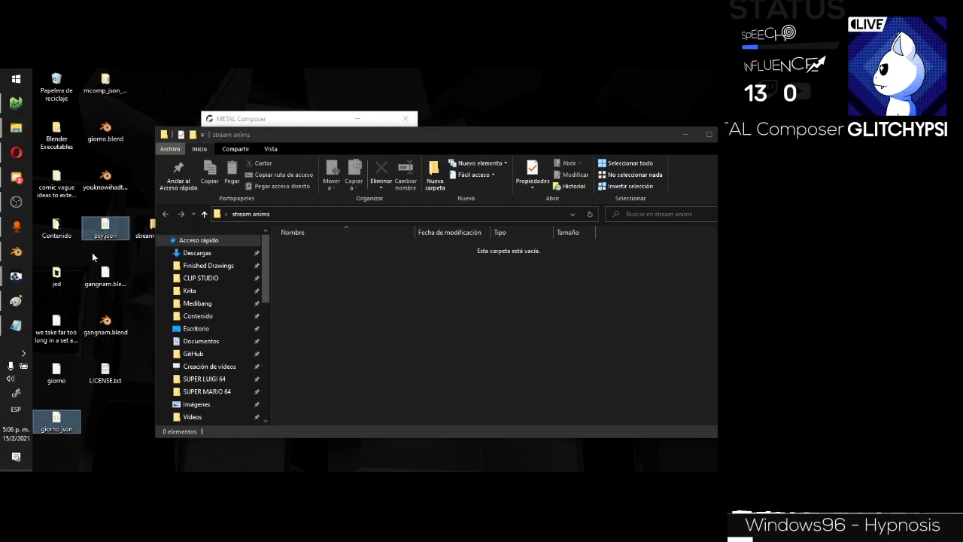
pyautogui.moveTo(93, 239); pyautogui.dragTo(335, 279)
pyautogui.click(334, 276)
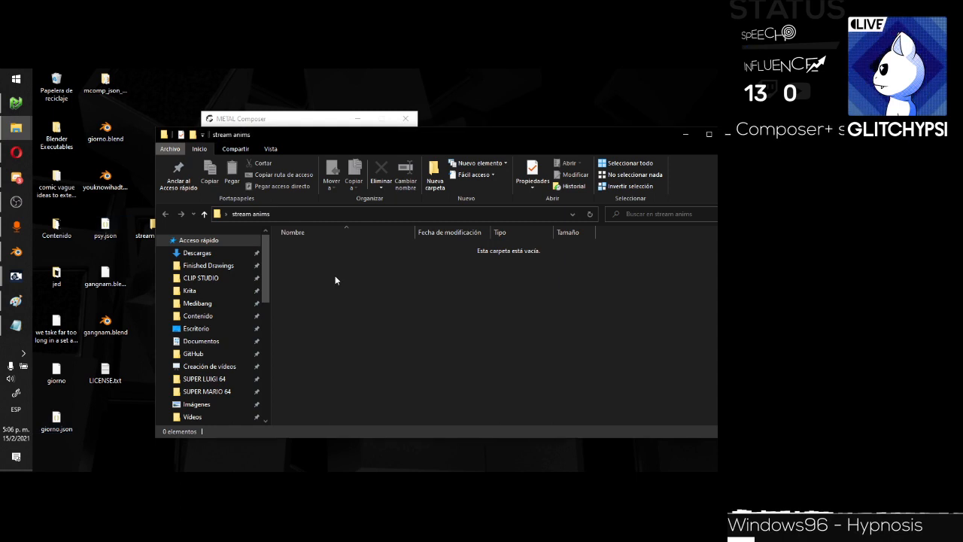
pyautogui.hotkey('ctrl', 'v')
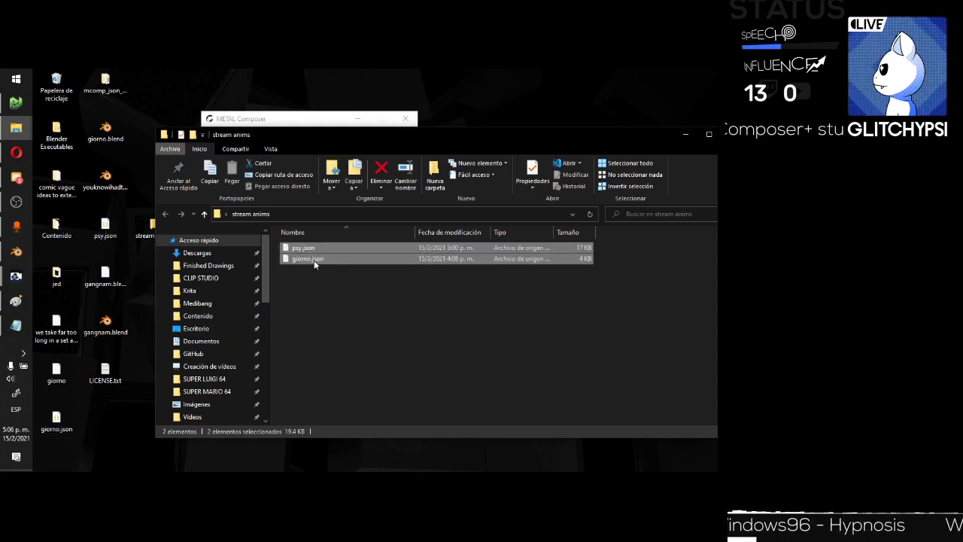
pyautogui.click(314, 259)
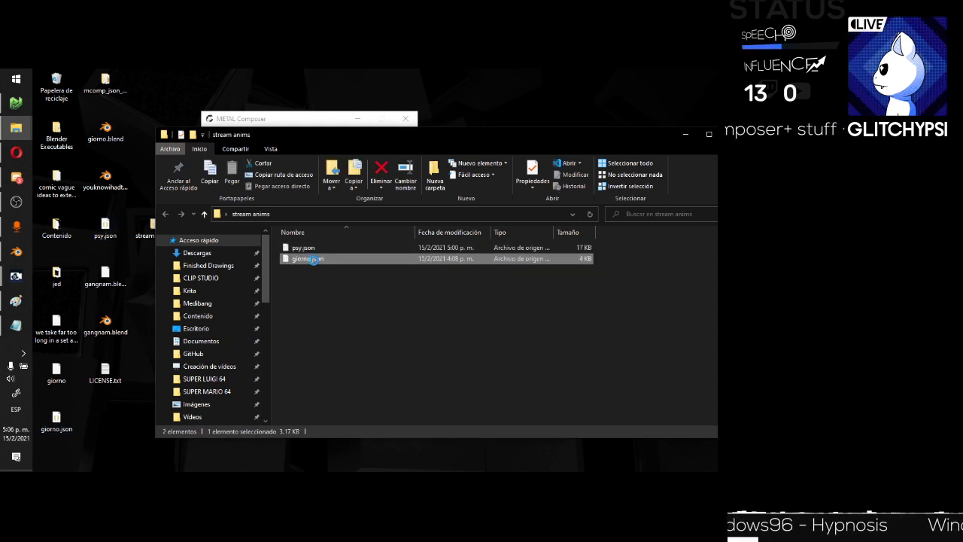
# Open giorno.json from the "stream anims" folder in Notepad, set its name value to "Misc - Giorno Pose" and save.
pyautogui.rightClick(313, 258)
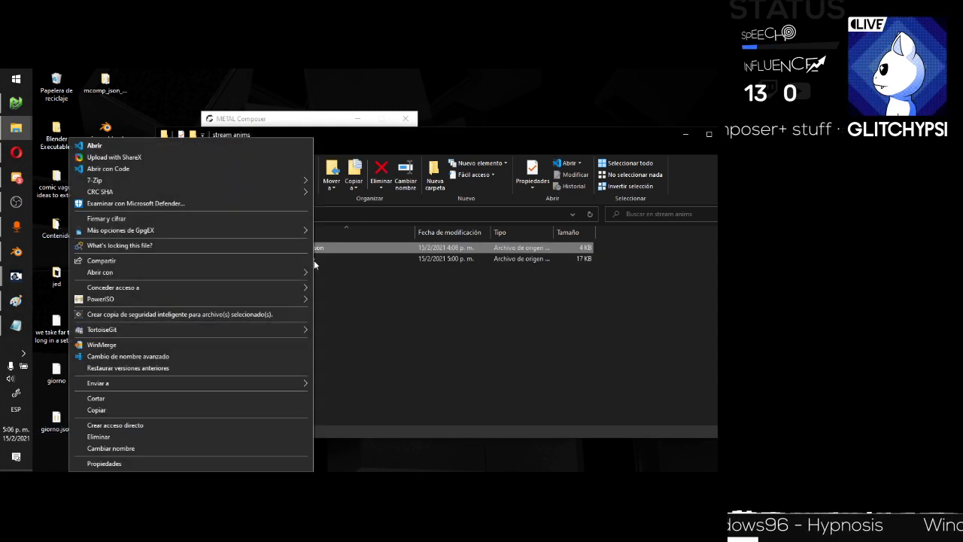
pyautogui.click(210, 271)
pyautogui.click(366, 274)
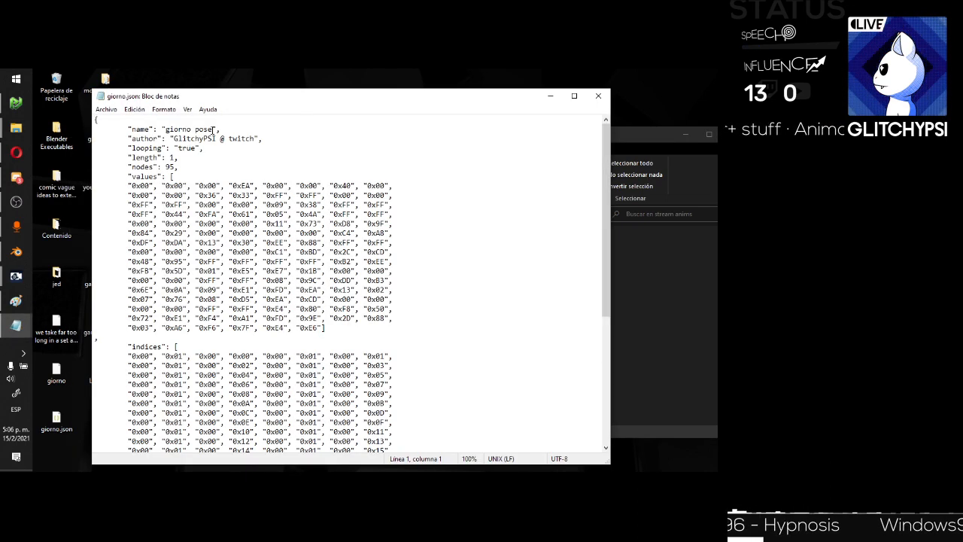
pyautogui.moveTo(213, 130); pyautogui.dragTo(165, 130)
pyautogui.write('Misc -')
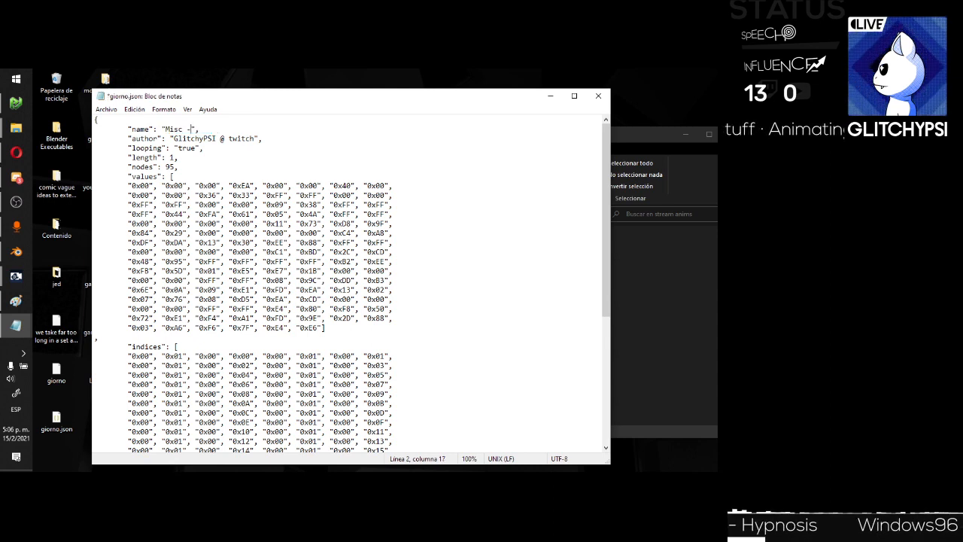
pyautogui.write(' Giorno Pose')
pyautogui.hotkey('ctrl', 's')
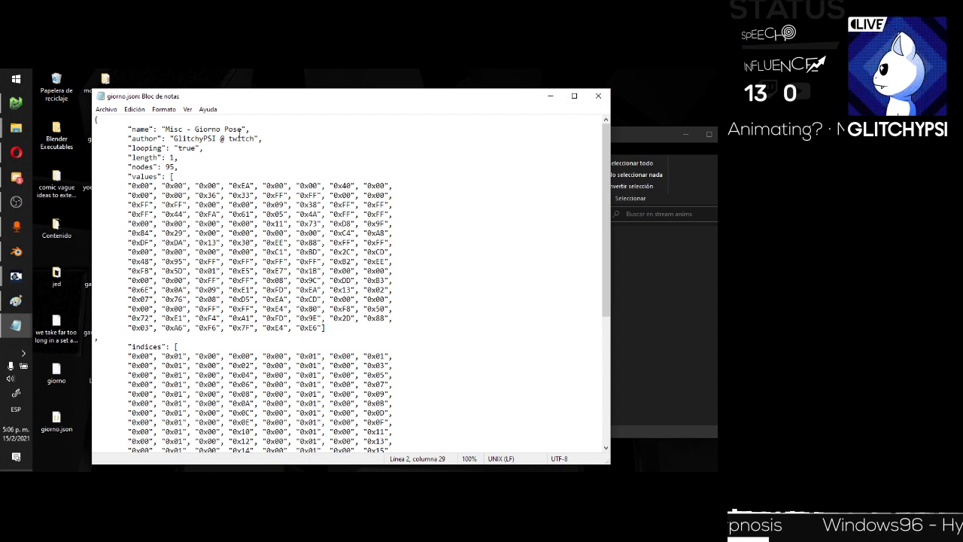
# Replace the word after the @ in giorno.json's author value with "Stream", save and close the file.
pyautogui.moveTo(229, 139); pyautogui.dragTo(255, 138)
pyautogui.write('Stream')
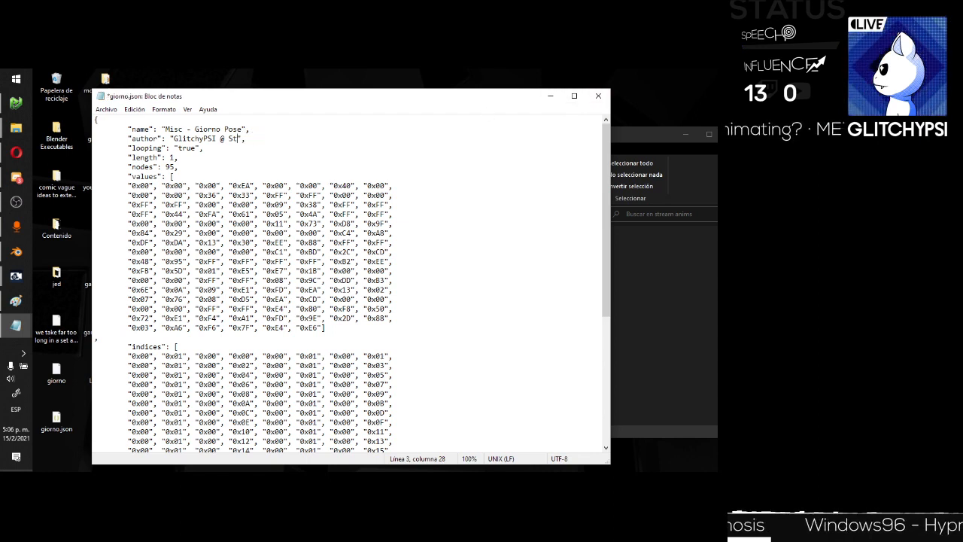
pyautogui.hotkey('ctrl', 's')
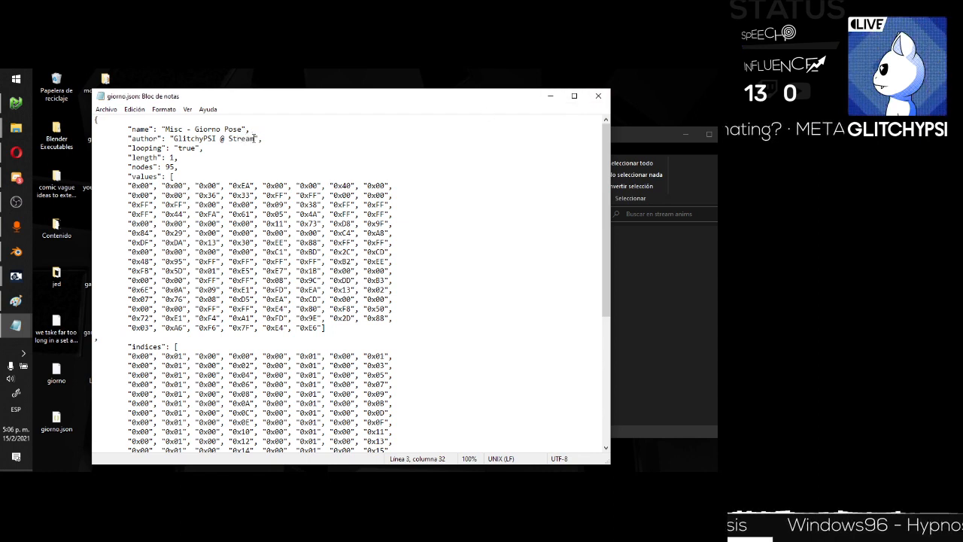
pyautogui.click(599, 95)
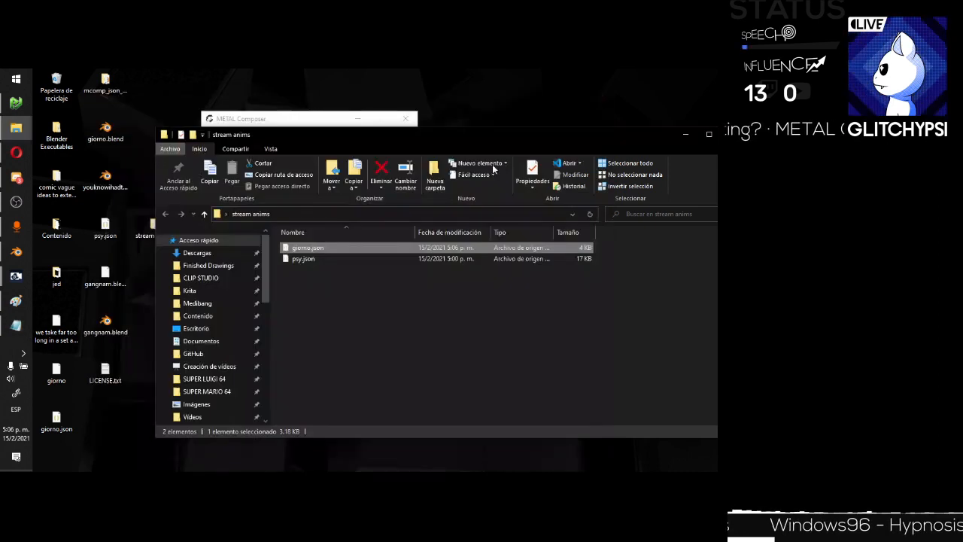
# Close the untitled note listing the pose ideas without saving it.
pyautogui.moveTo(114, 373)
pyautogui.mouseDown()
pyautogui.moveTo(333, 301)
pyautogui.moveTo(118, 368)
pyautogui.mouseUp()
pyautogui.click(16, 325)
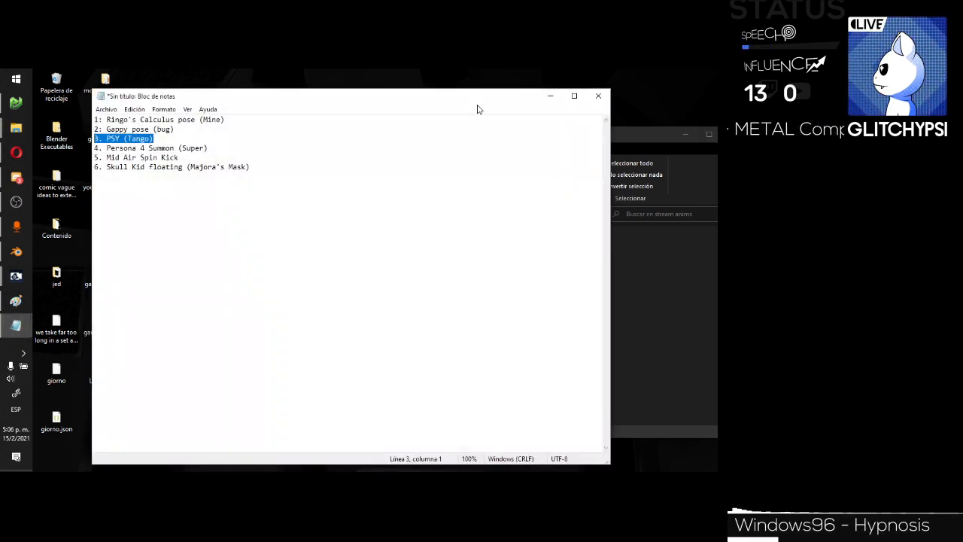
pyautogui.click(599, 95)
pyautogui.click(379, 275)
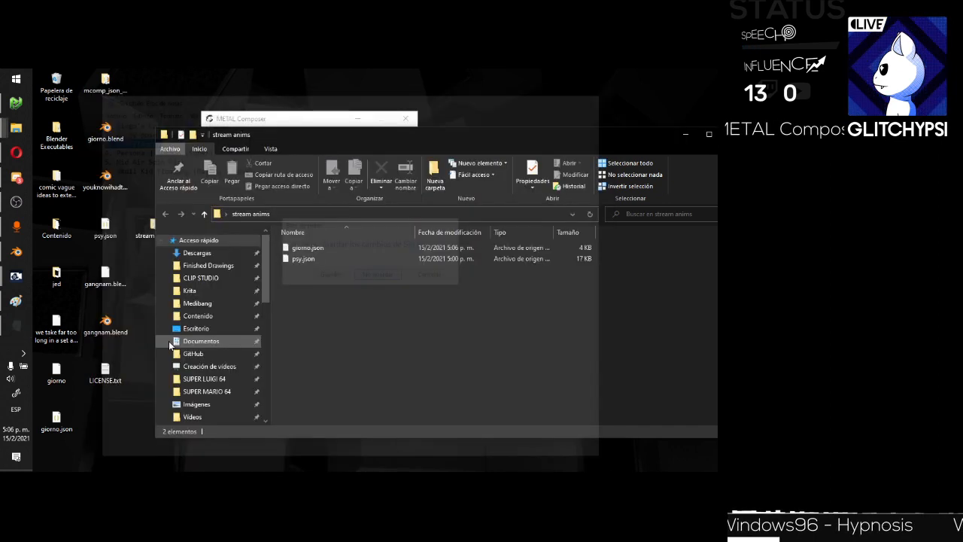
# Open the desktop's LICENSE.txt and begin it with "The animations in this compressed folder are under the Creative Commons".
pyautogui.doubleClick(108, 368)
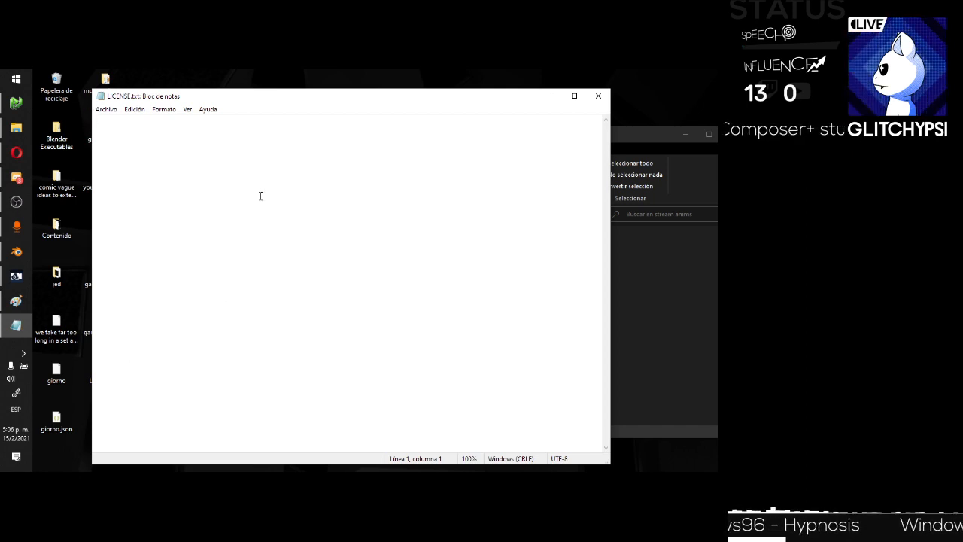
pyautogui.write('The an')
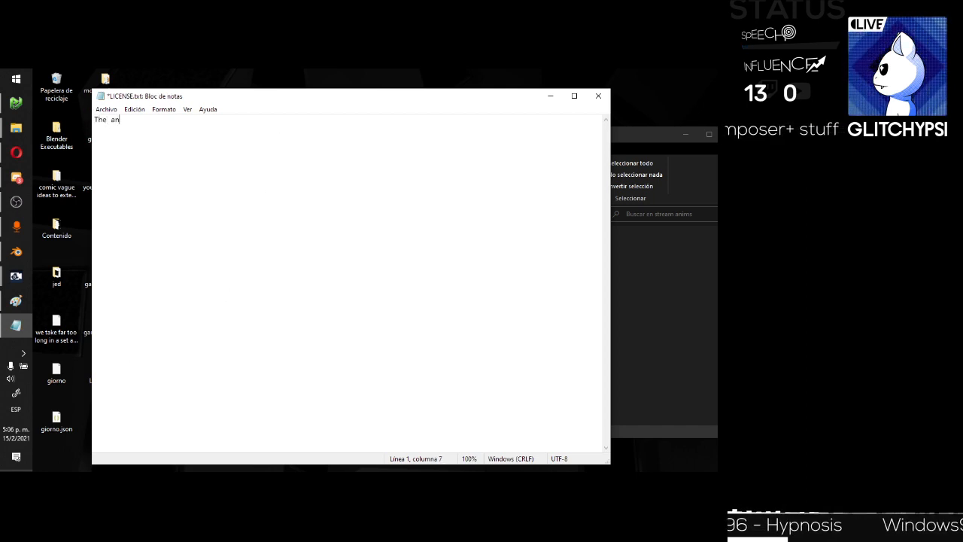
pyautogui.write('imations in this file ')
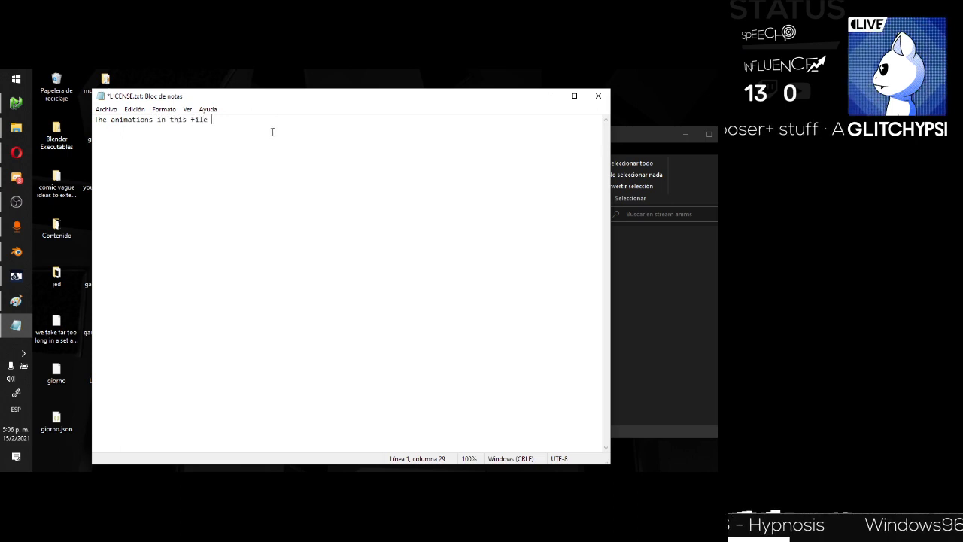
pyautogui.write('are under the Creati')
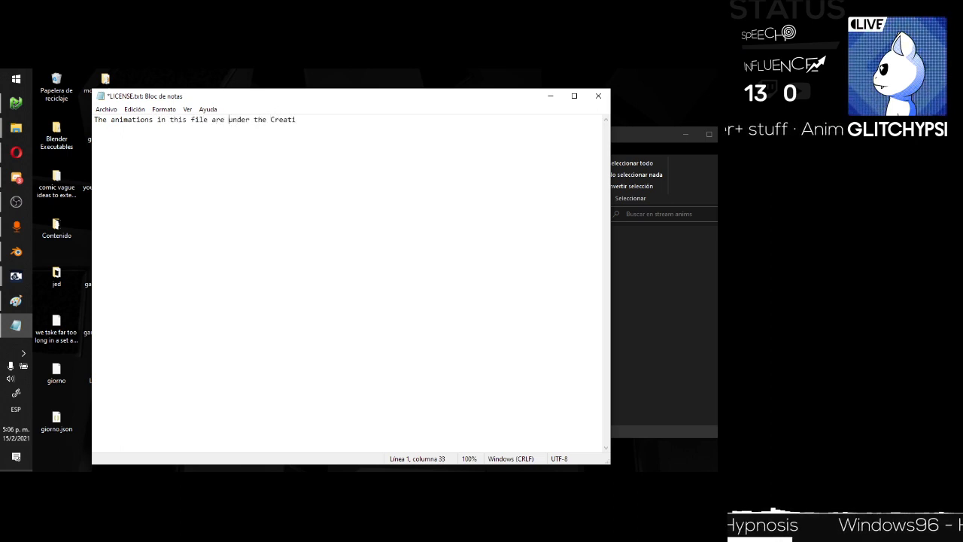
pyautogui.moveTo(212, 120); pyautogui.dragTo(190, 119)
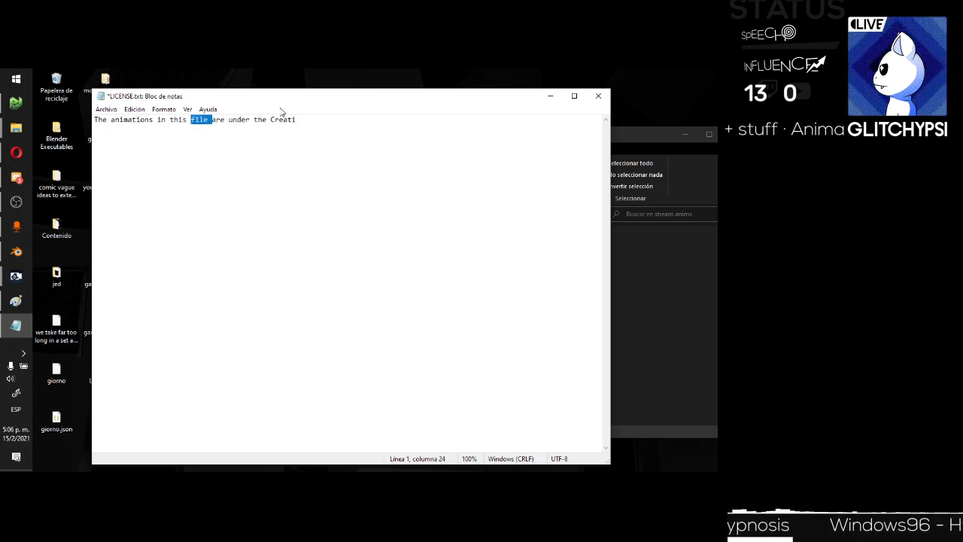
pyautogui.write('compressed folder')
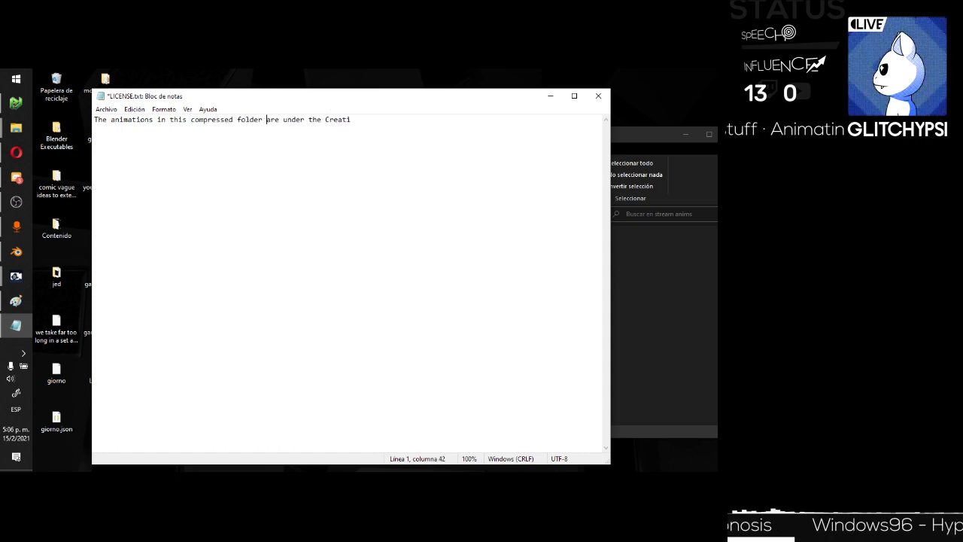
pyautogui.press('End')
pyautogui.write('ve Commons')
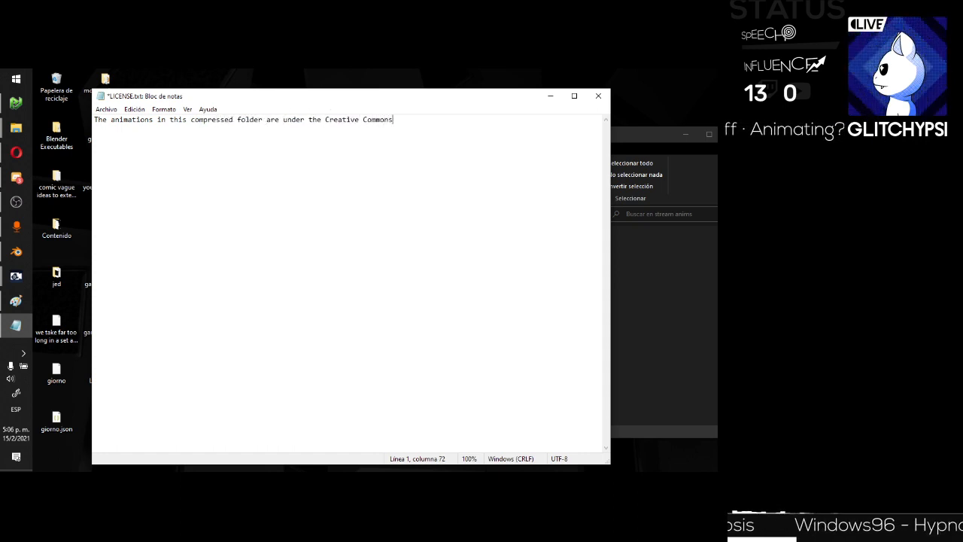
# Complete the opening license line with "Attribution-ShareAlike 4.0 Unported license".
pyautogui.write(' Attribut')
pyautogui.press('BackSpace')
pyautogui.press('BackSpace')
pyautogui.press('BackSpace')
pyautogui.press('BackSpace')
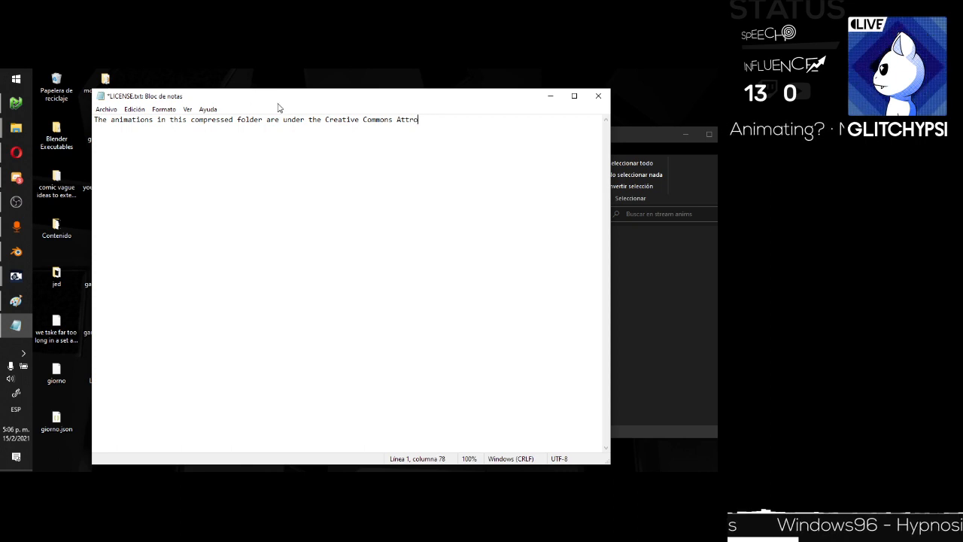
pyautogui.write('ibution-Share')
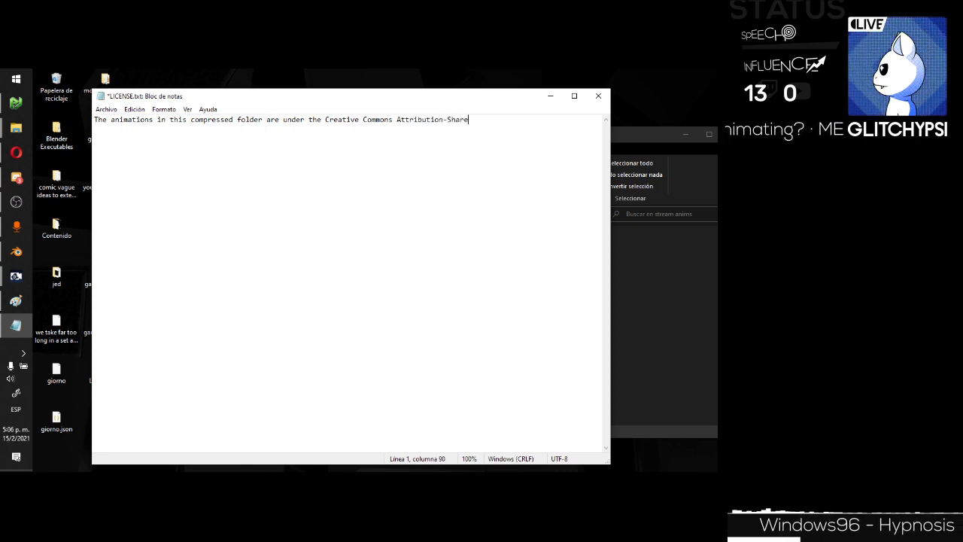
pyautogui.write('Alike 4.0 ')
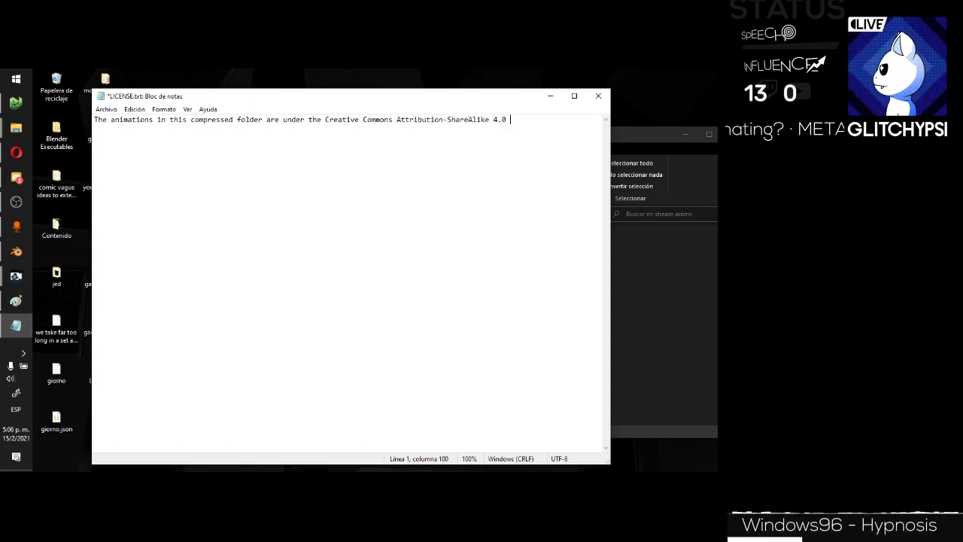
pyautogui.write('Unported license')
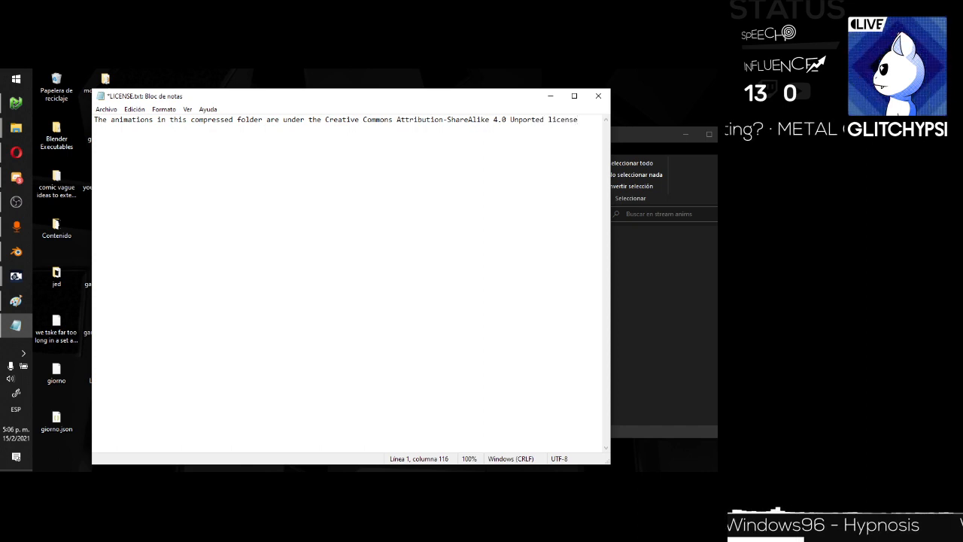
# Check the license title on the Creative Commons page in the browser and replace "Unported" in LICENSE.txt with "International".
pyautogui.hotkey('ctrl', 'shift', 'Left')
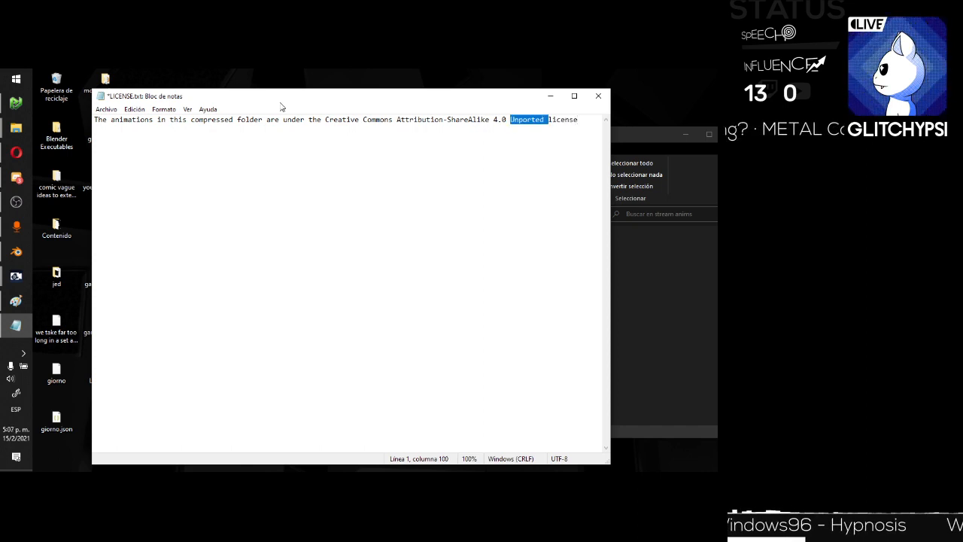
pyautogui.click(16, 152)
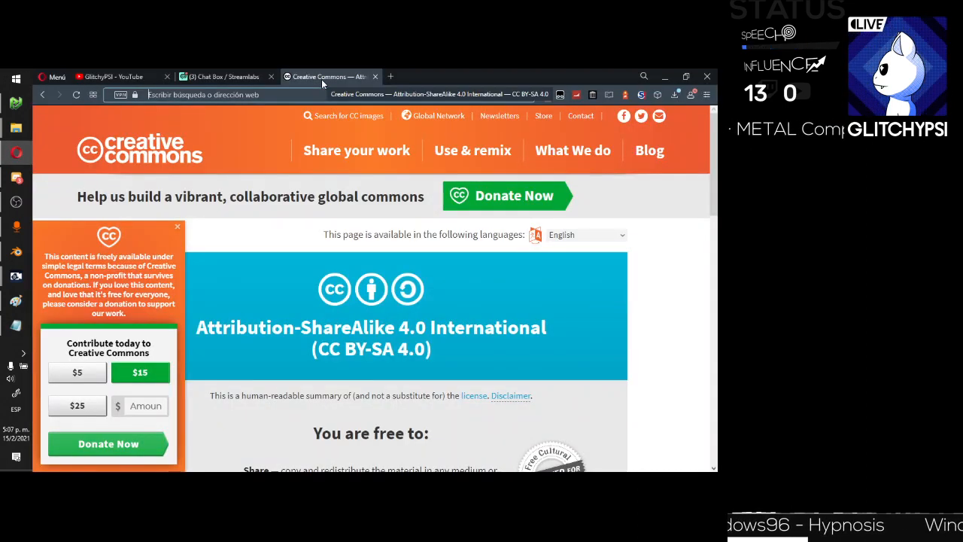
pyautogui.click(665, 76)
pyautogui.write('International license')
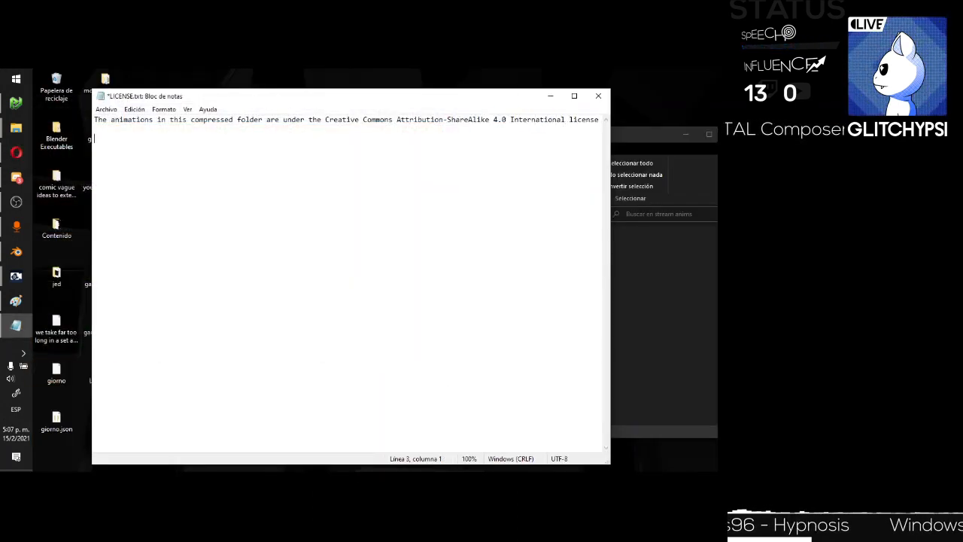
# Add a paragraph below reading "You are free to share, modify and use - even for commercial purposes - these animations,".
pyautogui.write('  You are free to share, ')
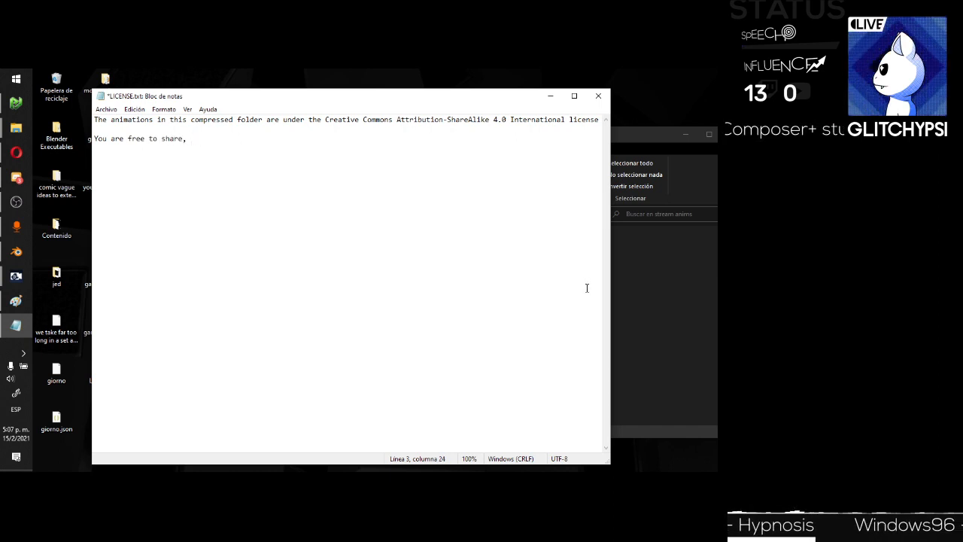
pyautogui.write('modify, use -')
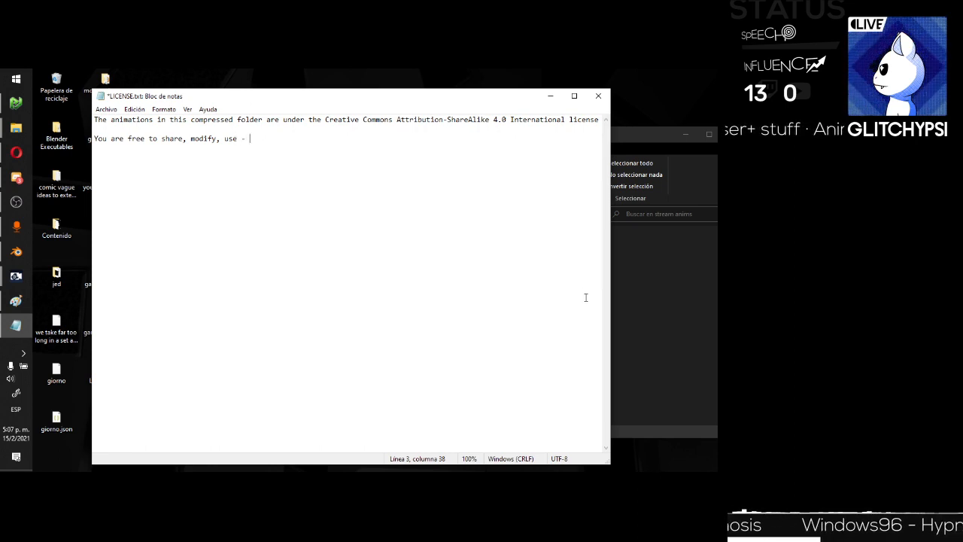
pyautogui.write('and use - ')
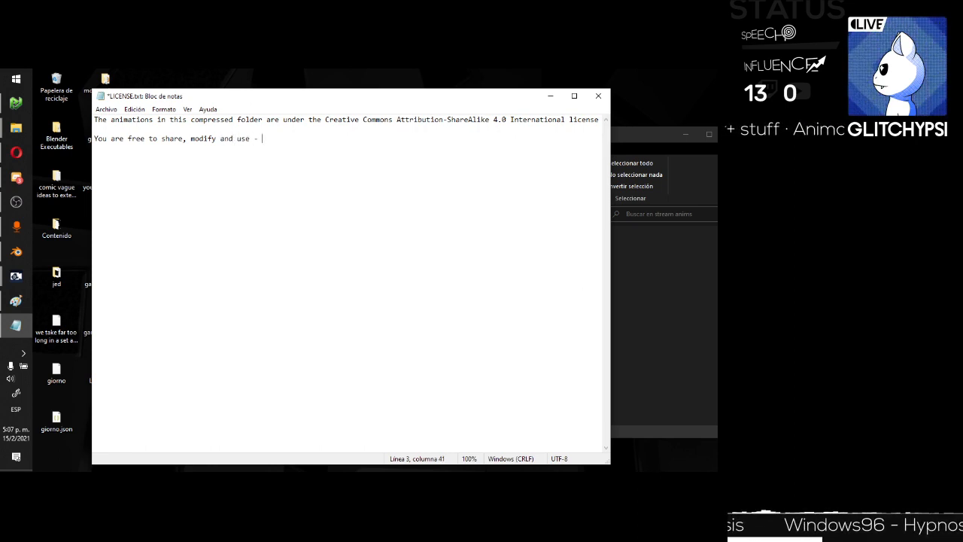
pyautogui.write('even for commer')
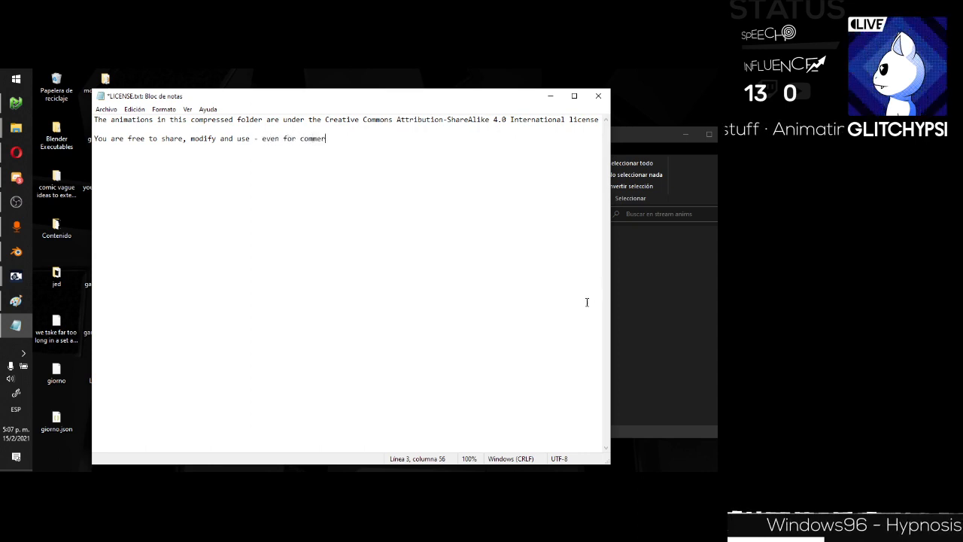
pyautogui.write('cial purposes -')
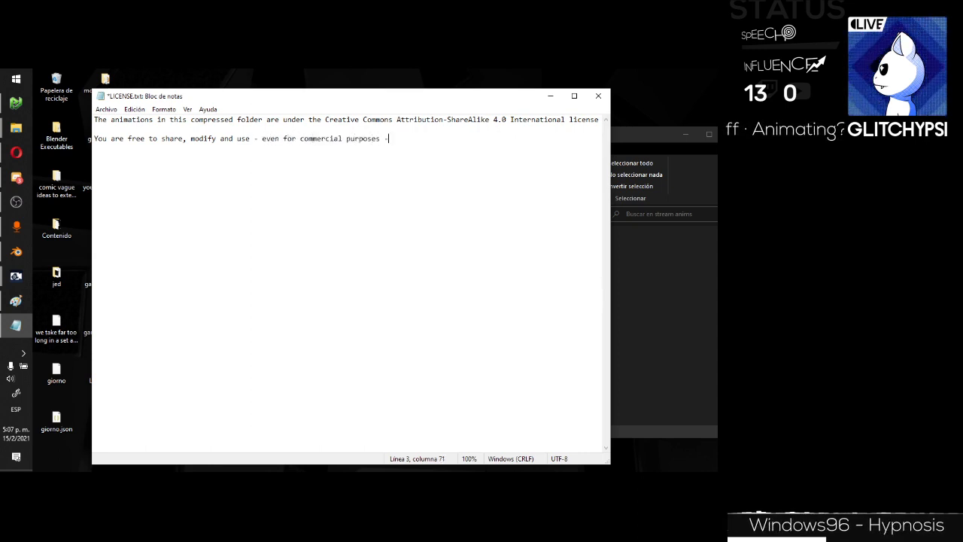
pyautogui.write(' these animations,')
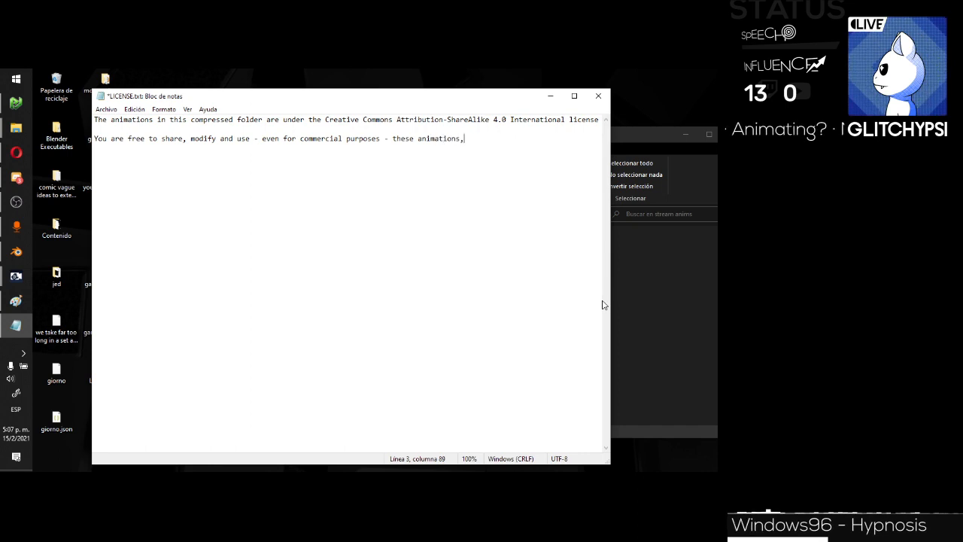
# Finish the paragraph with "as long as you credit me, and if you share modifications, you must share them under the same license.".
pyautogui.write(' as long as you credi')
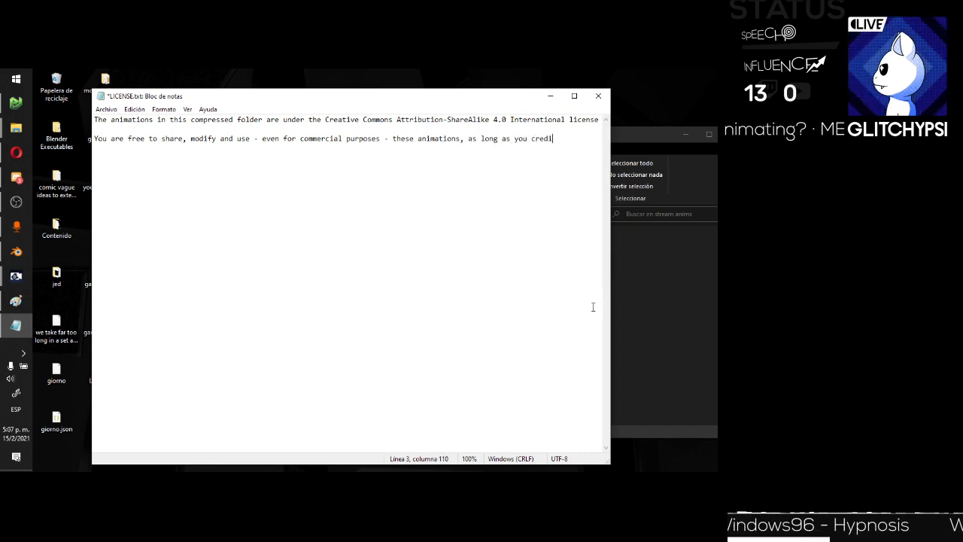
pyautogui.write('t me, and if you sha')
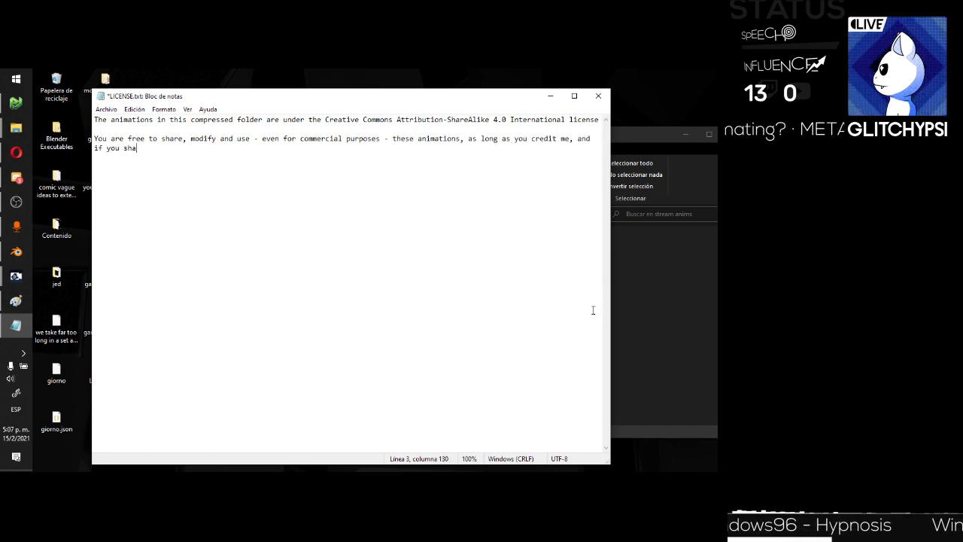
pyautogui.write('re modifications,')
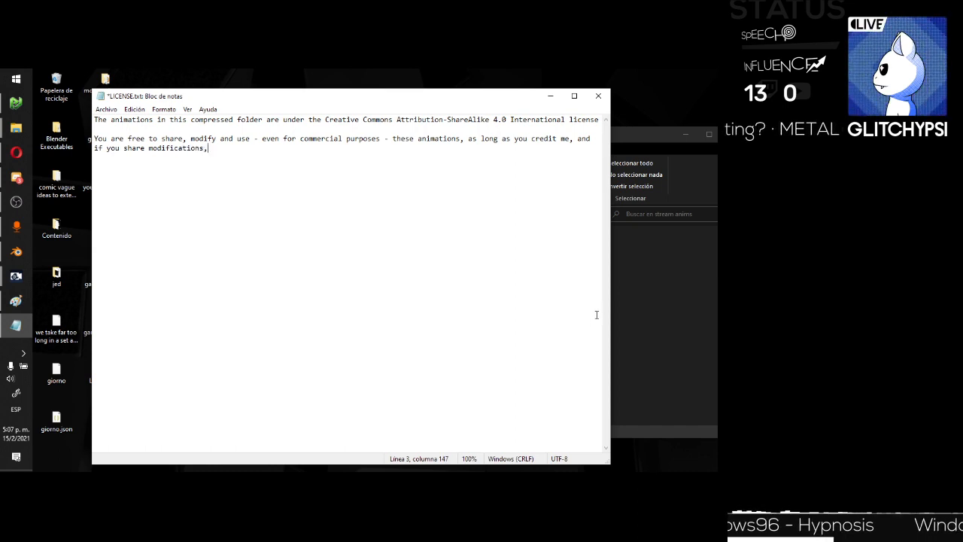
pyautogui.write(' you must')
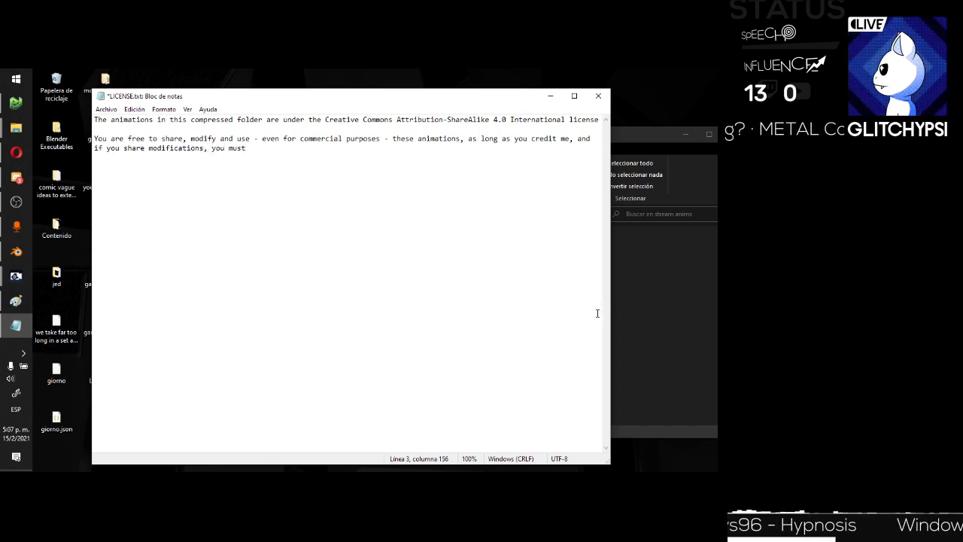
pyautogui.write(' share them under the')
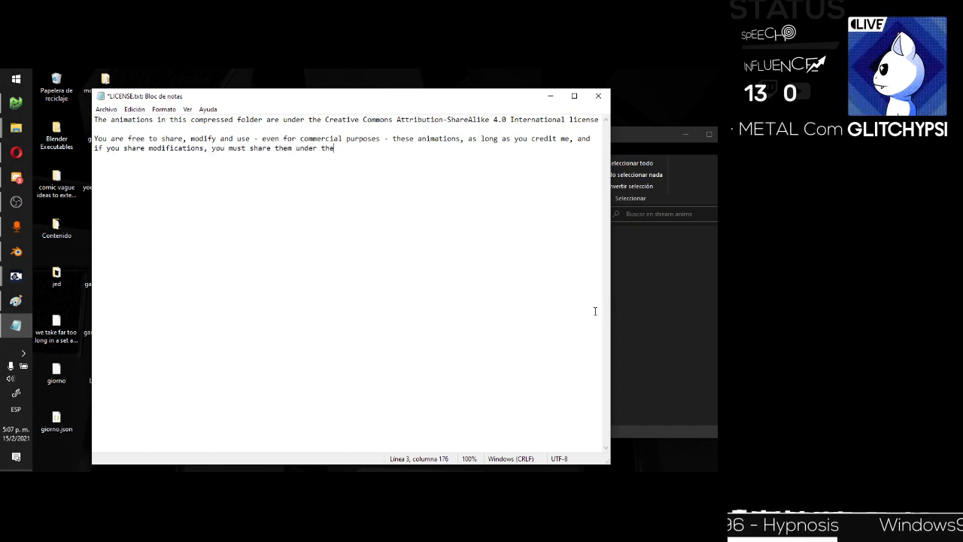
pyautogui.write(' same license.  M')
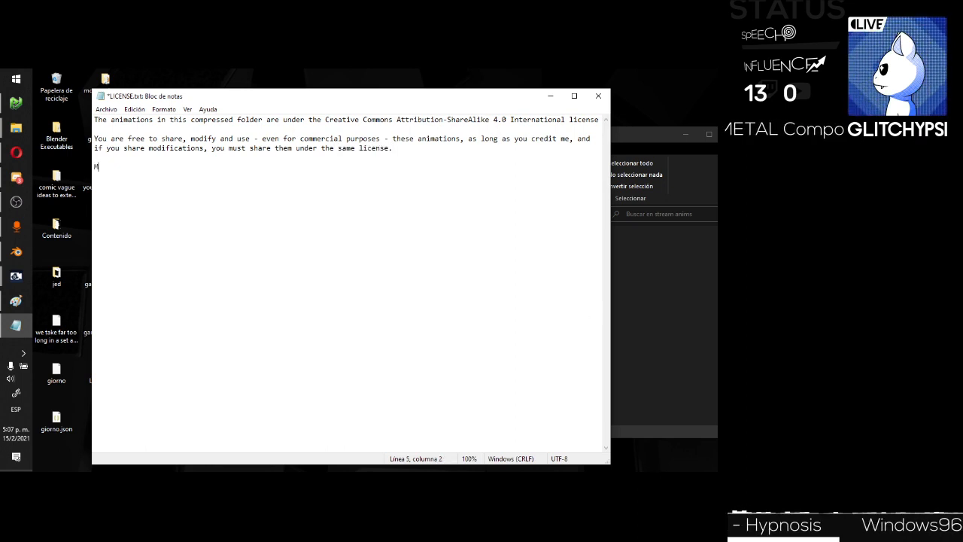
pyautogui.write('ore information')
pyautogui.write('https://creativecommons.org/licenses/by-sa/4.0/deed')
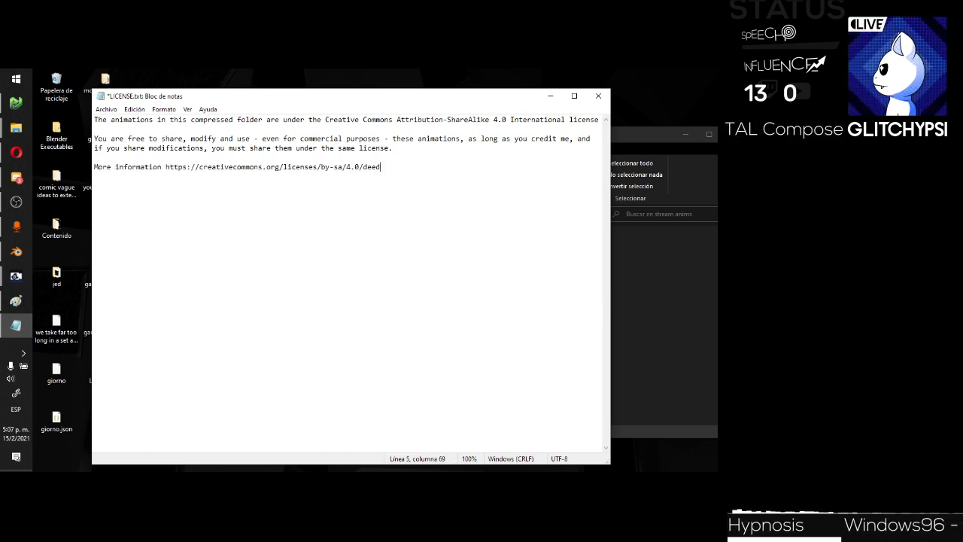
pyautogui.write(':')
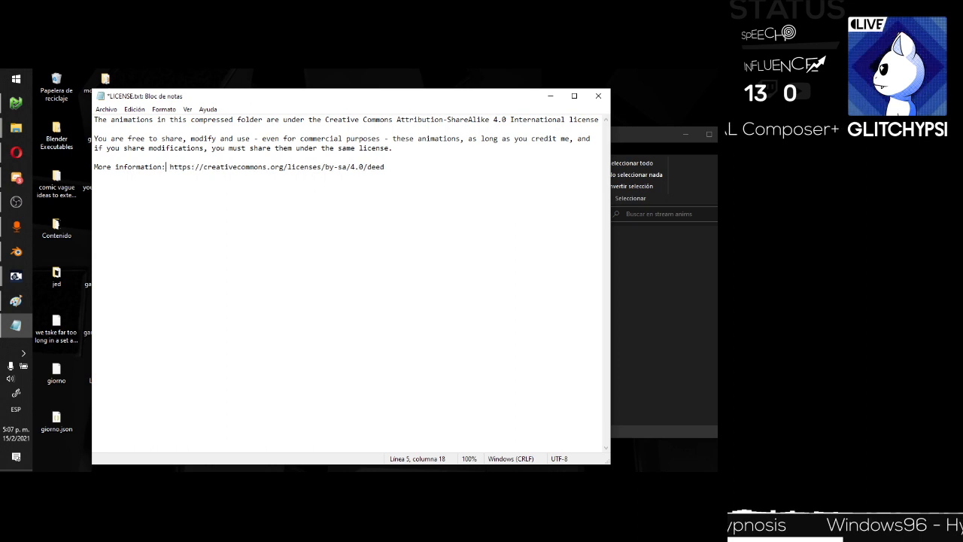
pyautogui.hotkey('ctrl', 's')
pyautogui.click(599, 96)
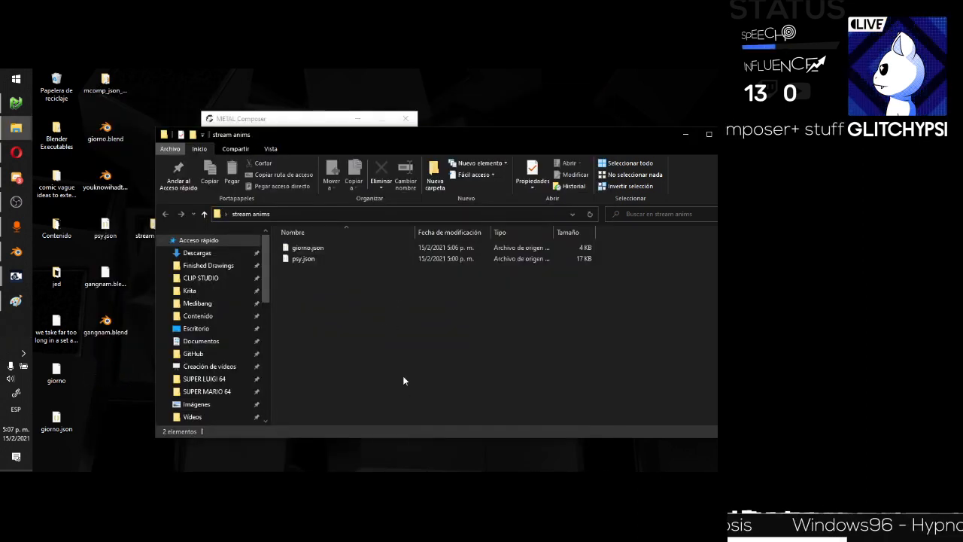
# Compress giorno.json, psy.json and LICENSE.txt in the stream anims folder into a 7z archive named after the folder.
pyautogui.moveTo(306, 237); pyautogui.dragTo(339, 297)
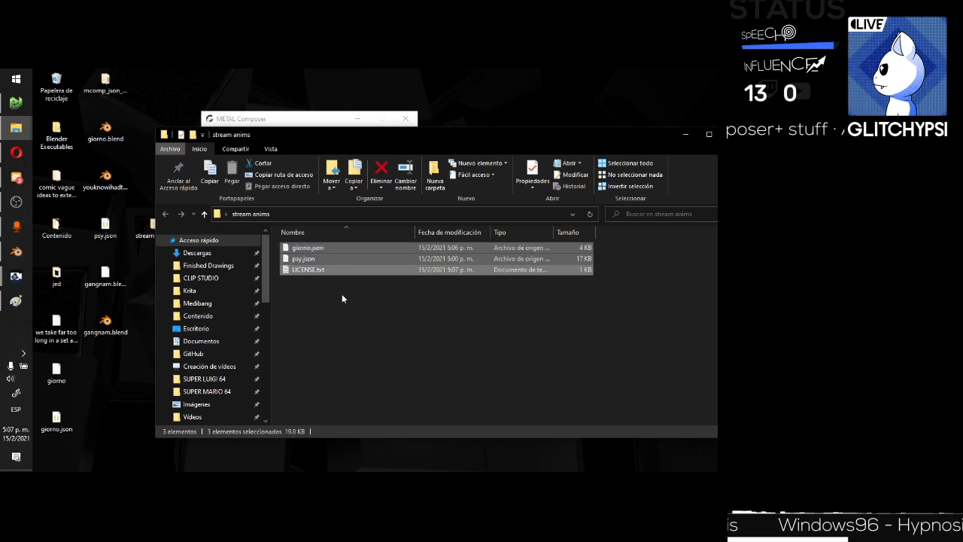
pyautogui.rightClick(324, 251)
pyautogui.moveTo(272, 206)
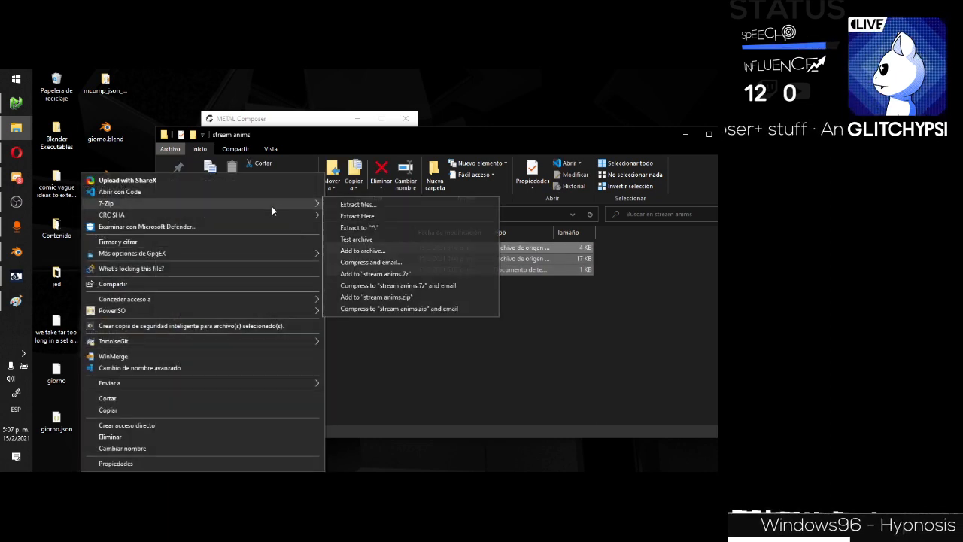
pyautogui.click(436, 275)
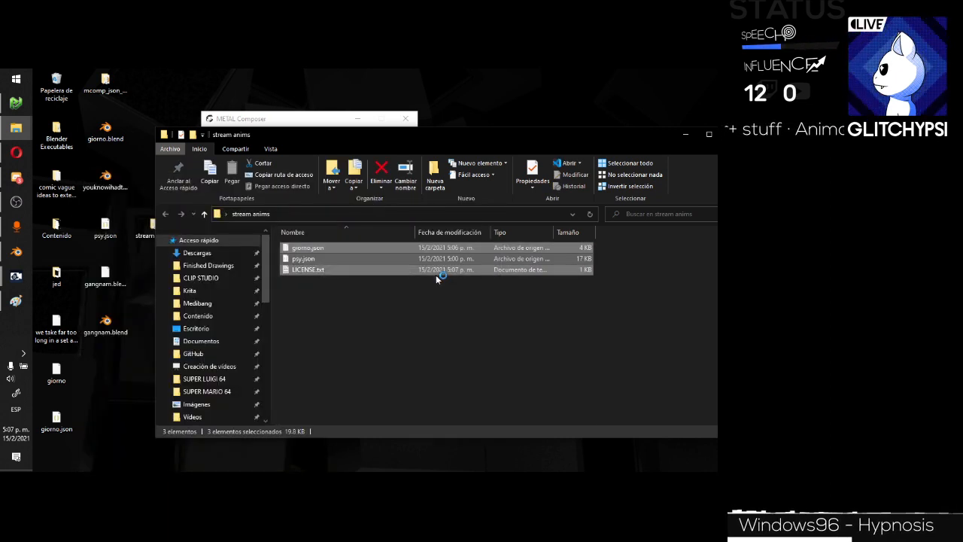
# Rename the new 7z archive in the stream anims folder as StreamAnims.7z.
pyautogui.click(304, 283)
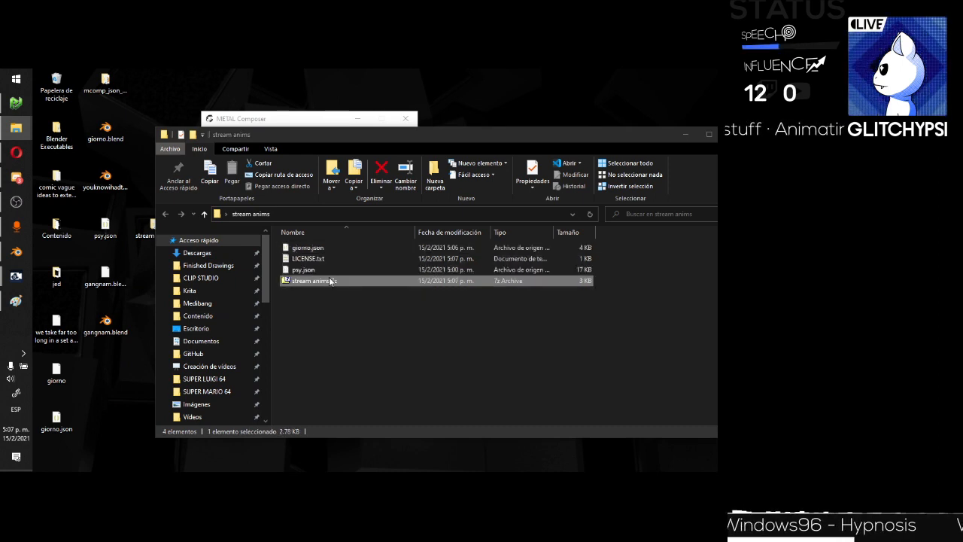
pyautogui.press('F2')
pyautogui.write('StreamAnims')
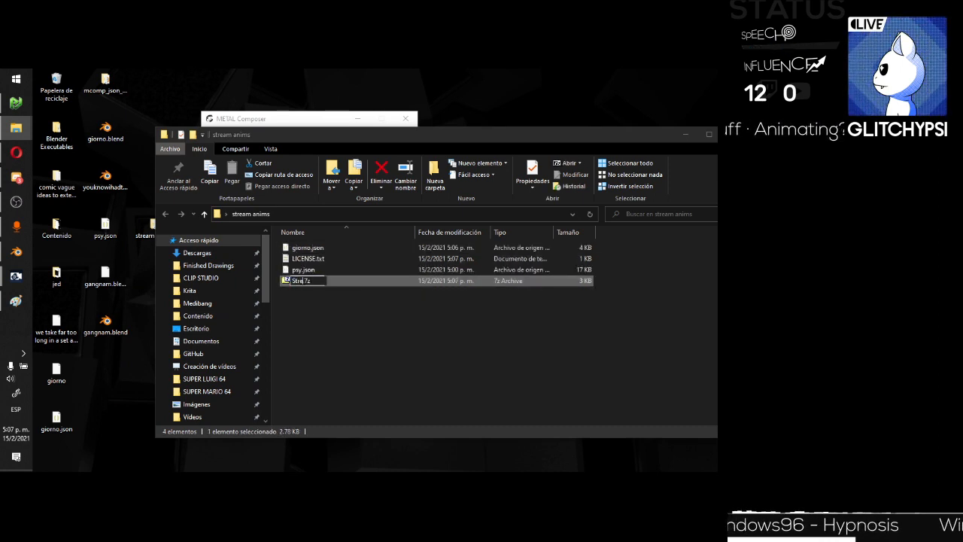
pyautogui.press('Return')
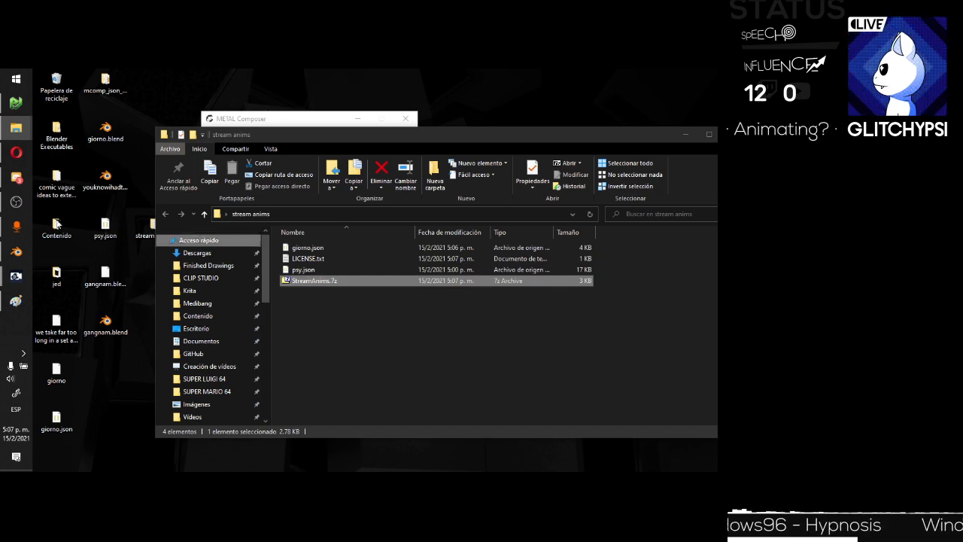
# Switch to Discord and open the metal-composer-plus channel of the Project Comet server.
pyautogui.click(16, 178)
pyautogui.scroll(-5, 58, 233)
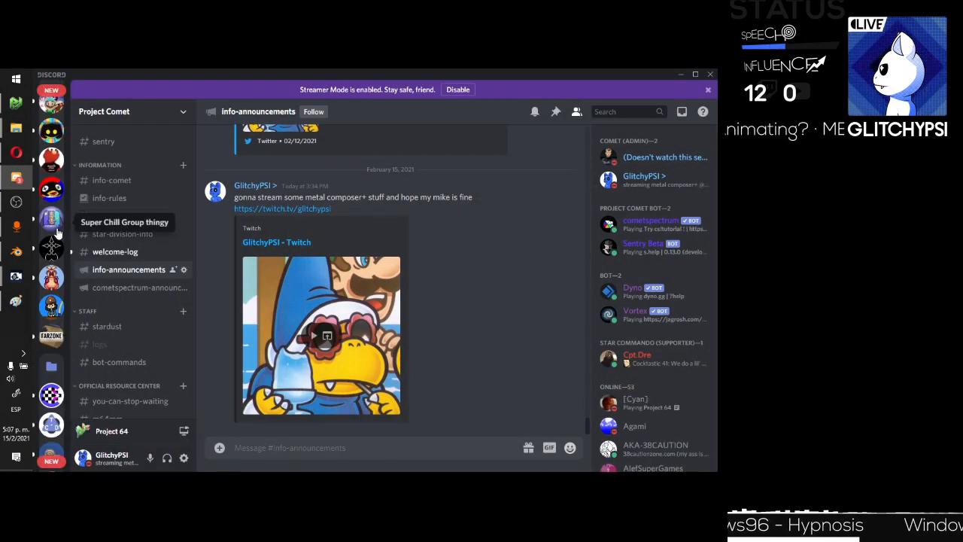
pyautogui.scroll(-4, 57, 233)
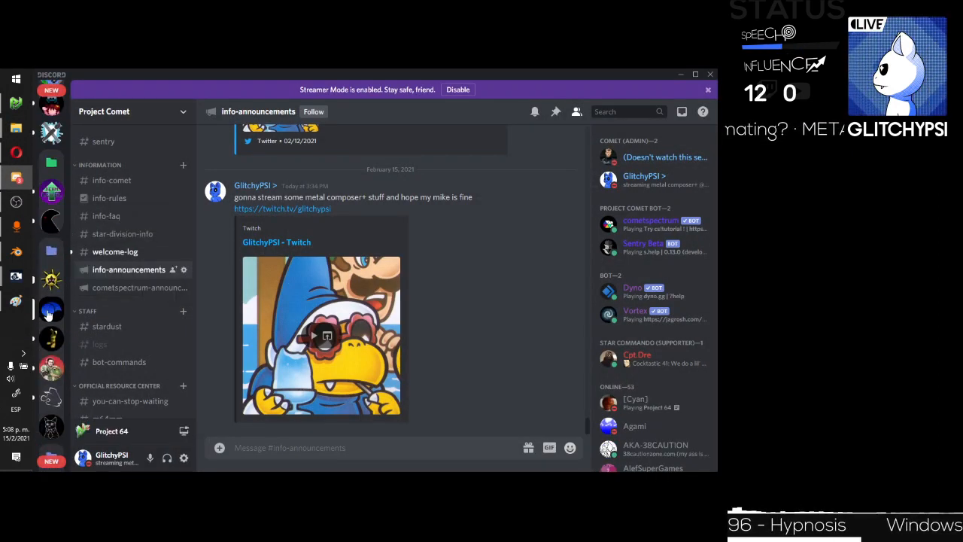
pyautogui.scroll(-2, 154, 301)
pyautogui.scroll(-10, 154, 301)
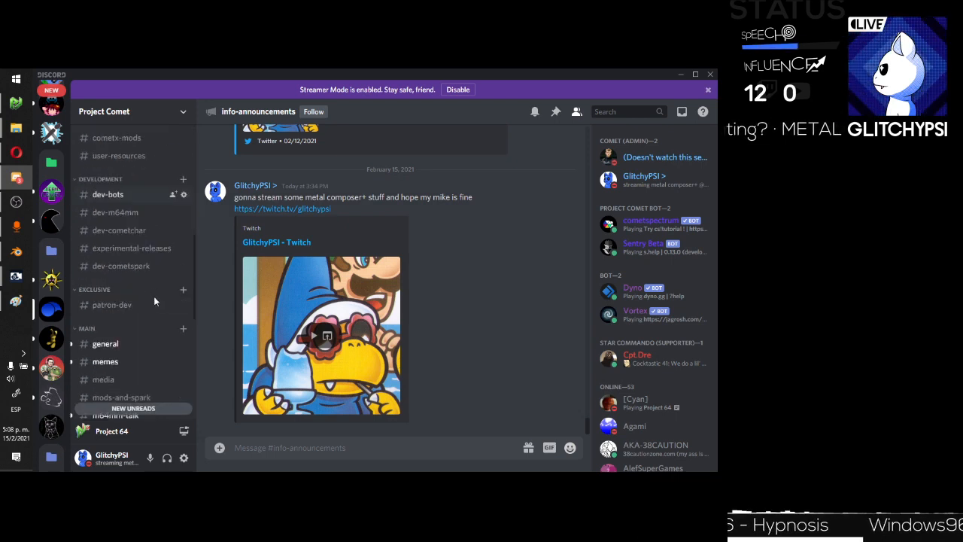
pyautogui.scroll(-2, 138, 380)
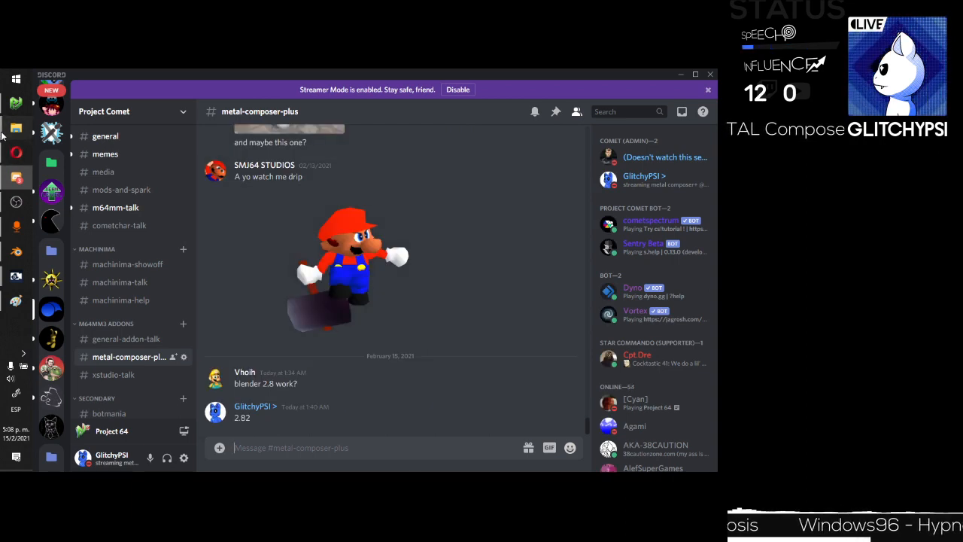
# Attach StreamAnims.7z from the stream anims folder to a new message in the metal-composer-plus channel.
pyautogui.moveTo(3, 135)
pyautogui.click(51, 439)
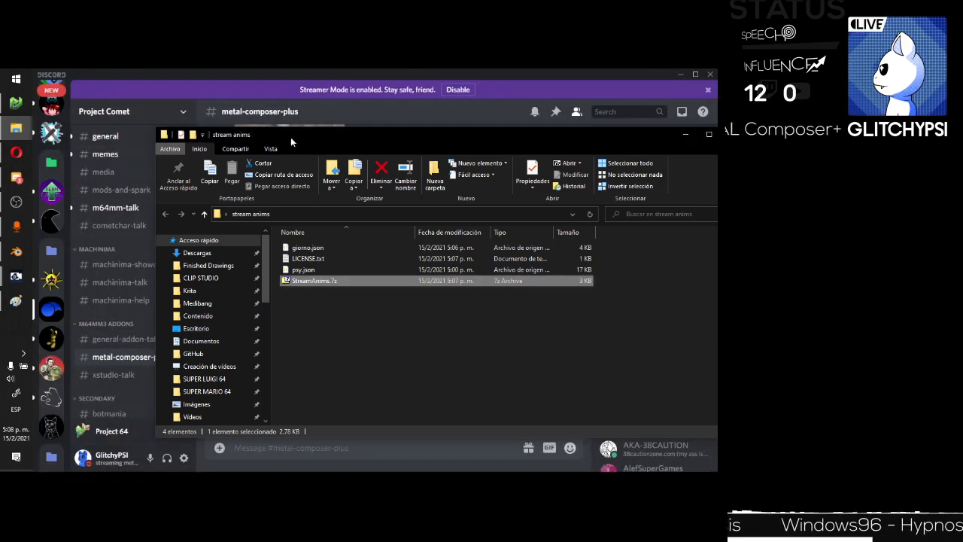
pyautogui.moveTo(291, 137); pyautogui.dragTo(548, 137)
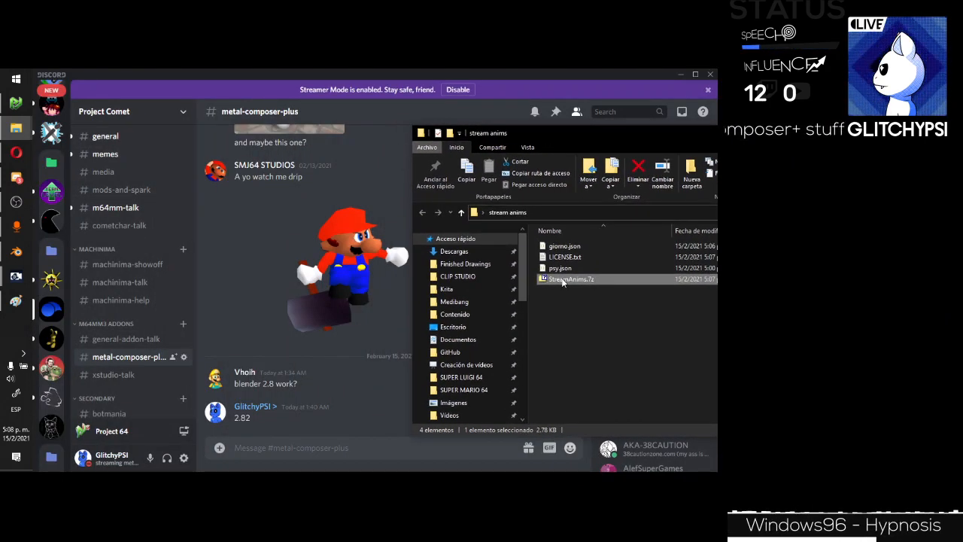
pyautogui.moveTo(563, 281); pyautogui.dragTo(327, 327)
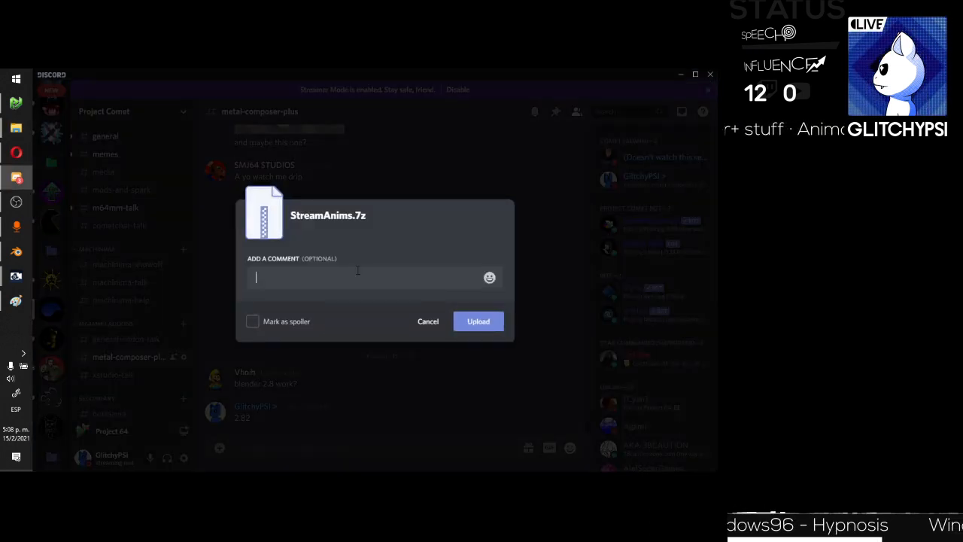
pyautogui.write('Animations made in the')
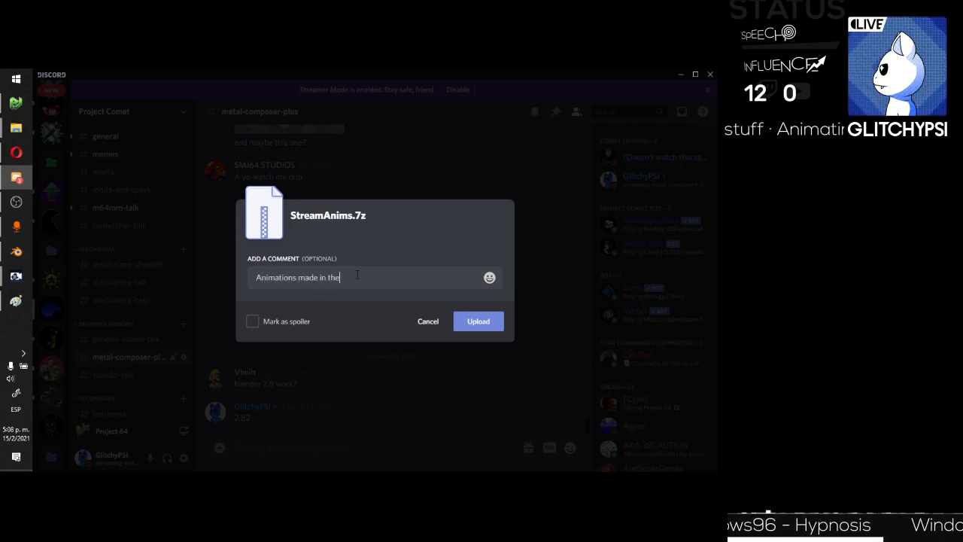
pyautogui.write(' stream @ twitch')
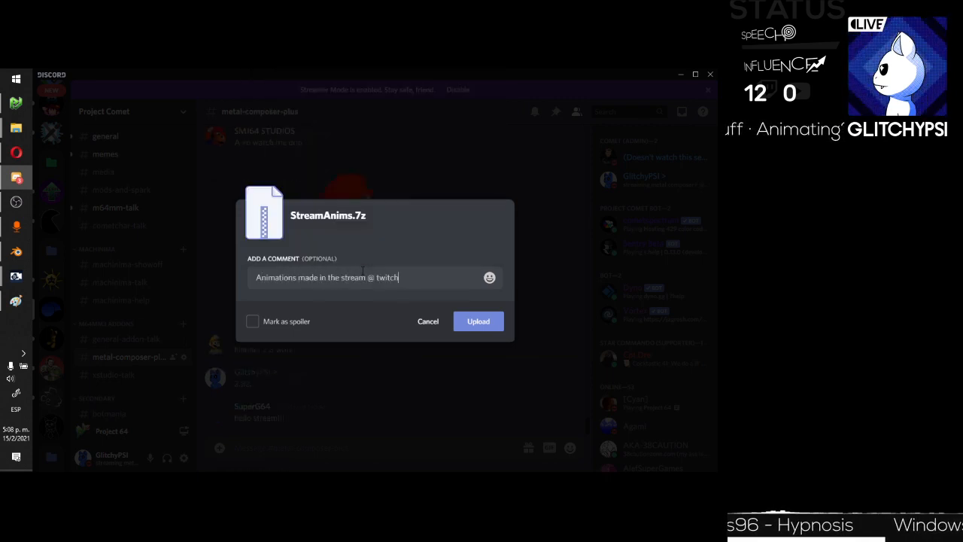
pyautogui.write('.tv/glit')
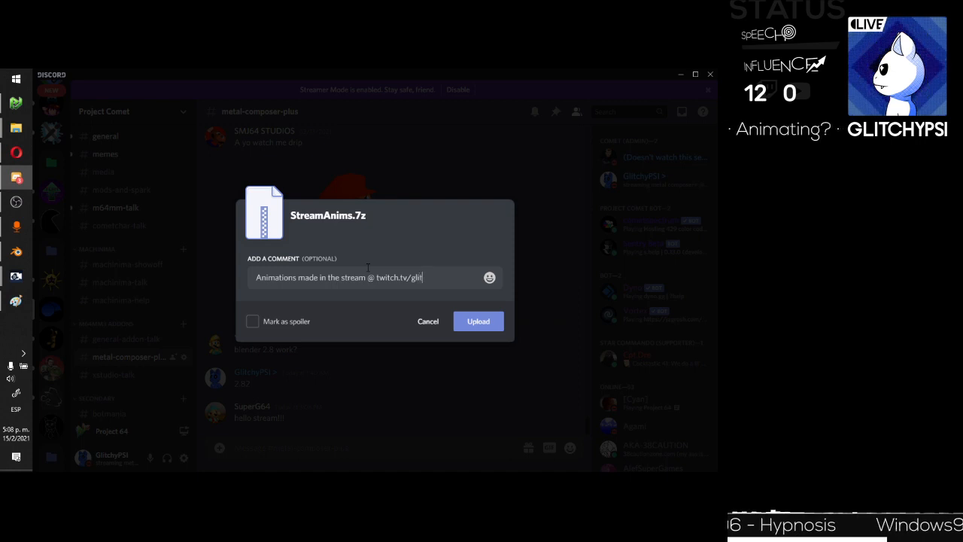
pyautogui.write('chypsi')
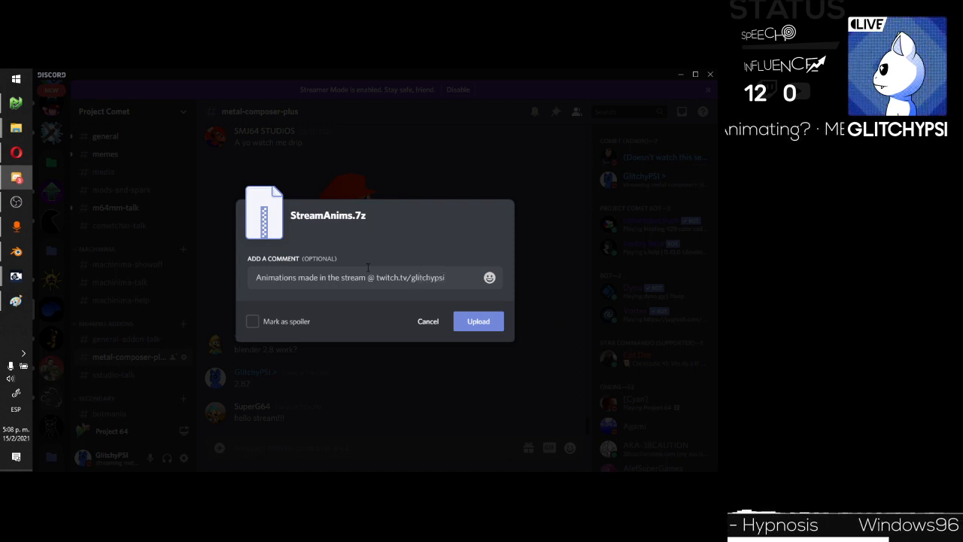
pyautogui.write('https://')
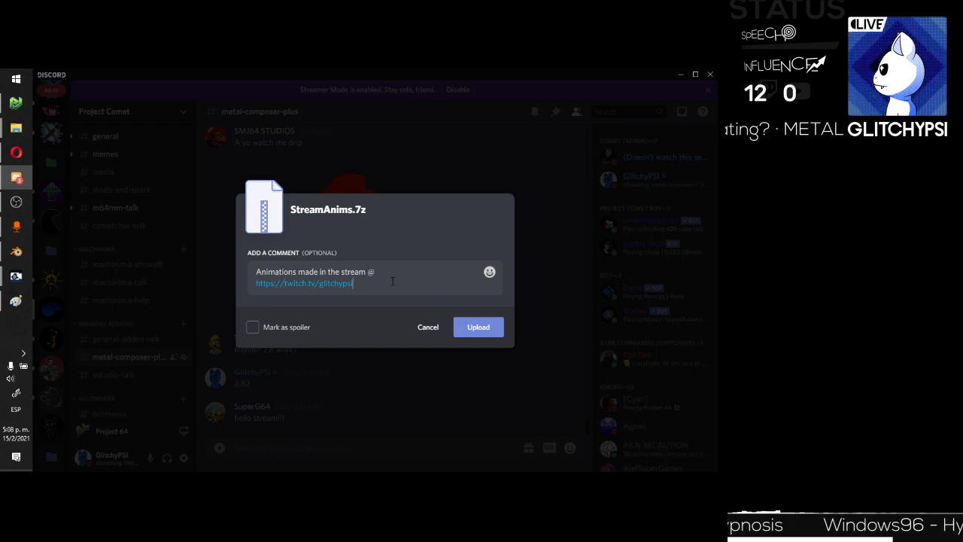
pyautogui.write('<')
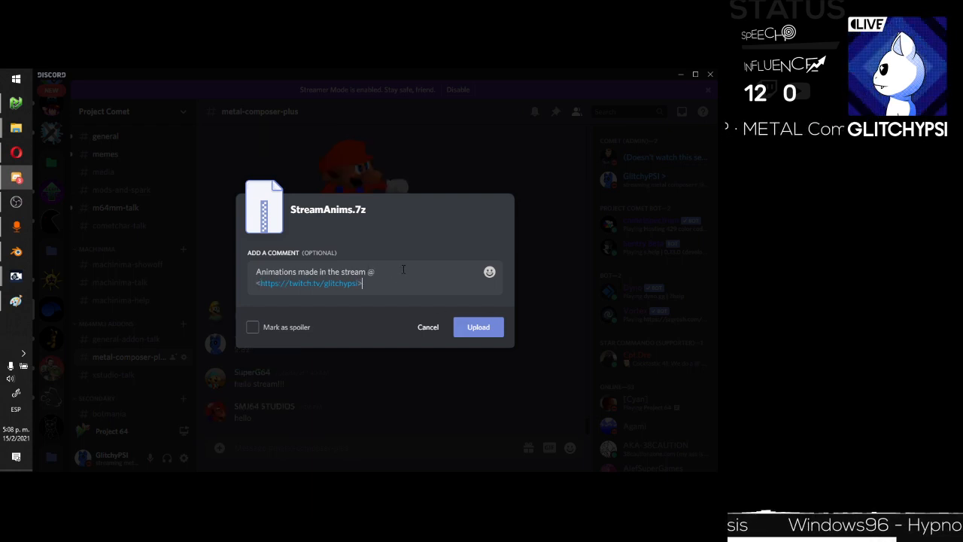
# Add a numbered list after a blank line in the comment: "1. Giorno pose" and "2. Gangnam Style loop".
pyautogui.hotkey('shift', 'Return')
pyautogui.hotkey('shift', 'Return')
pyautogui.write('1. Gi')
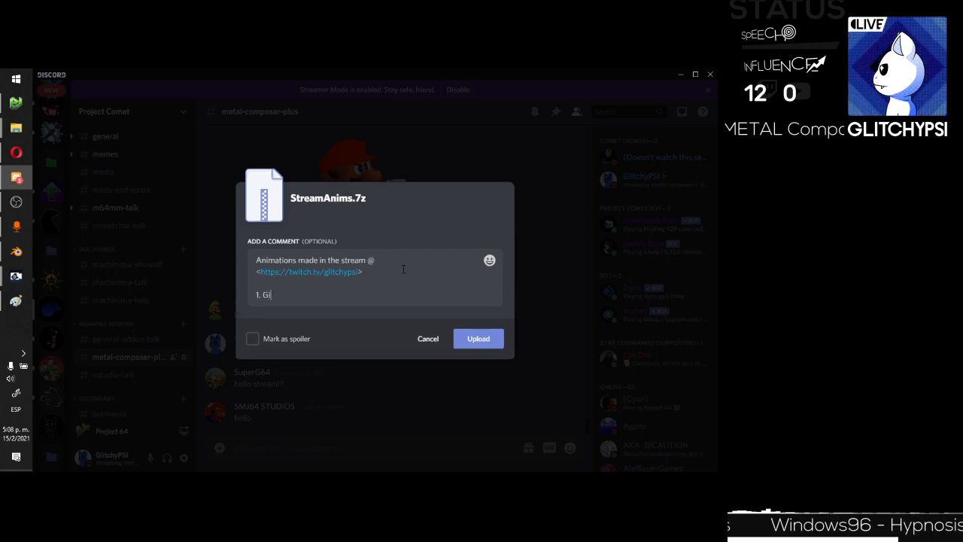
pyautogui.write('orno pose')
pyautogui.hotkey('shift', 'Return')
pyautogui.write('2. ')
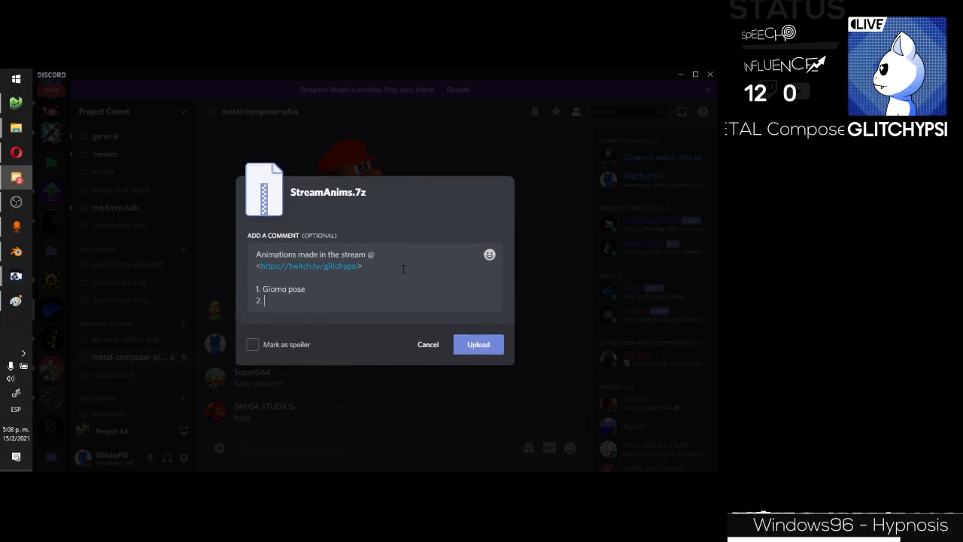
pyautogui.write('Gangnam')
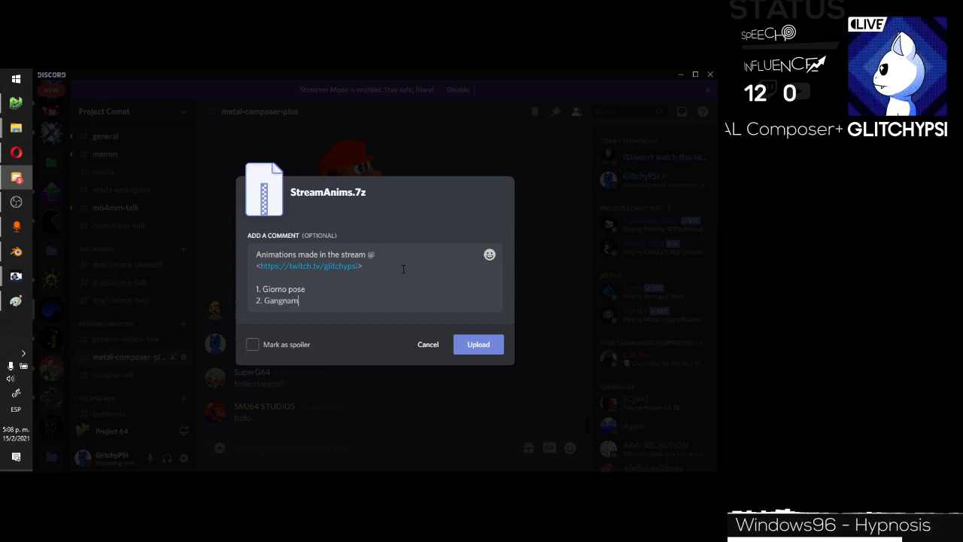
pyautogui.write(' style')
pyautogui.hotkey('ctrl', 'BackSpace')
pyautogui.write('Style loop')
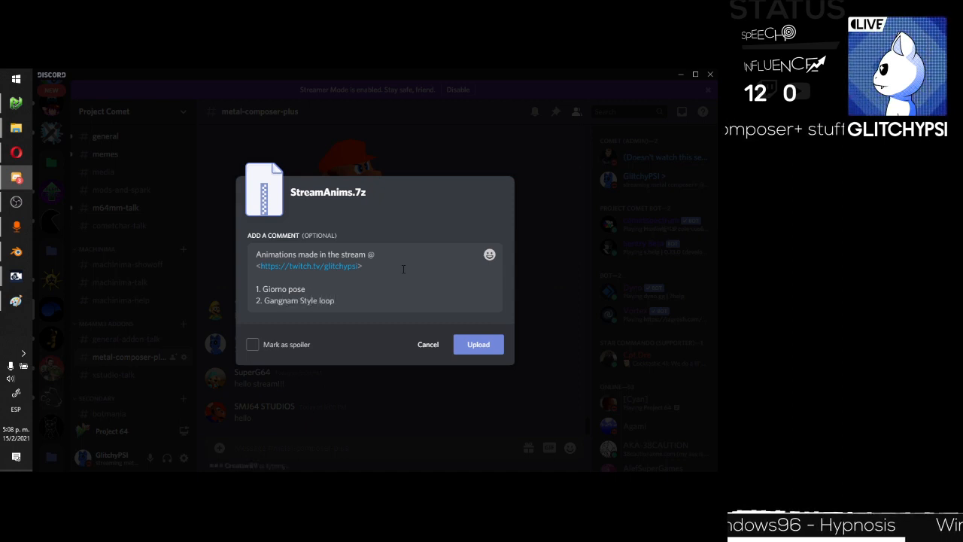
# Upload StreamAnims.7z with its comment and pin the posted message in the channel.
pyautogui.click(473, 345)
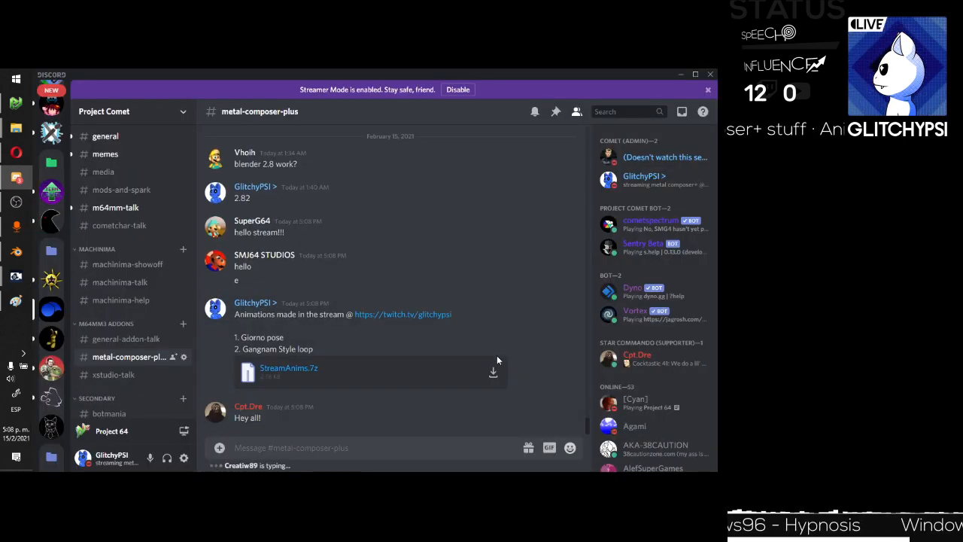
pyautogui.rightClick(493, 313)
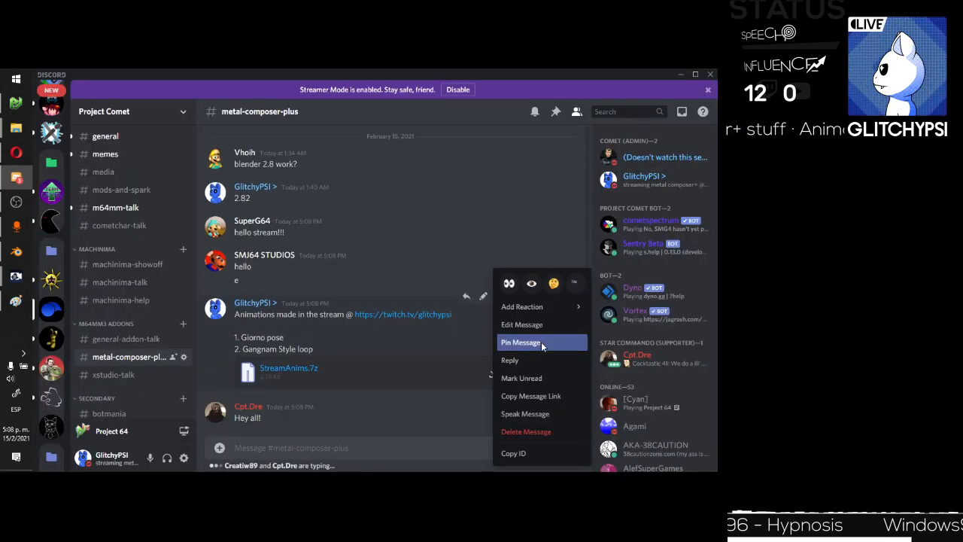
pyautogui.keyDown('shift'); pyautogui.click(541, 343); pyautogui.keyUp('shift')
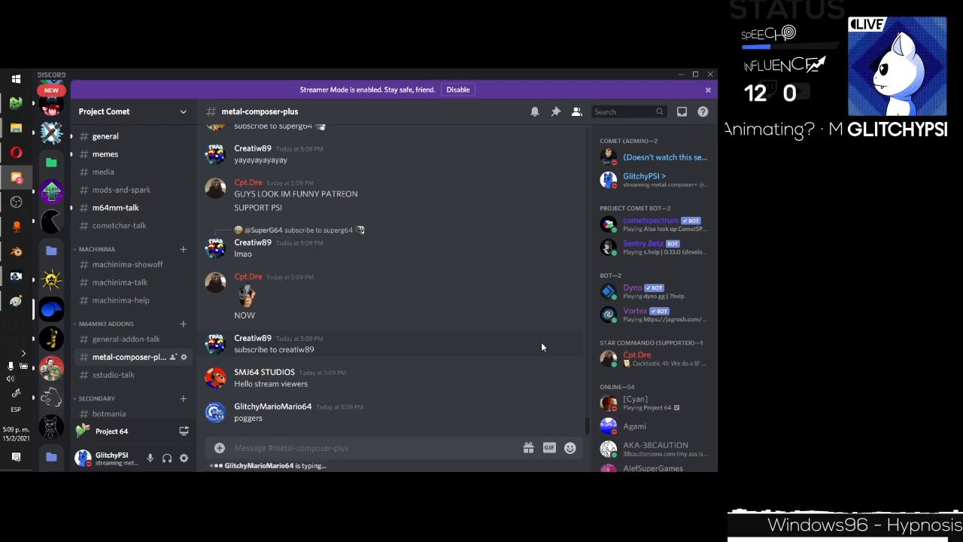
# Check the channel's pinned messages and pin the channel's first message, which contains Animations.7z and the cometfast64 link.
pyautogui.click(557, 113)
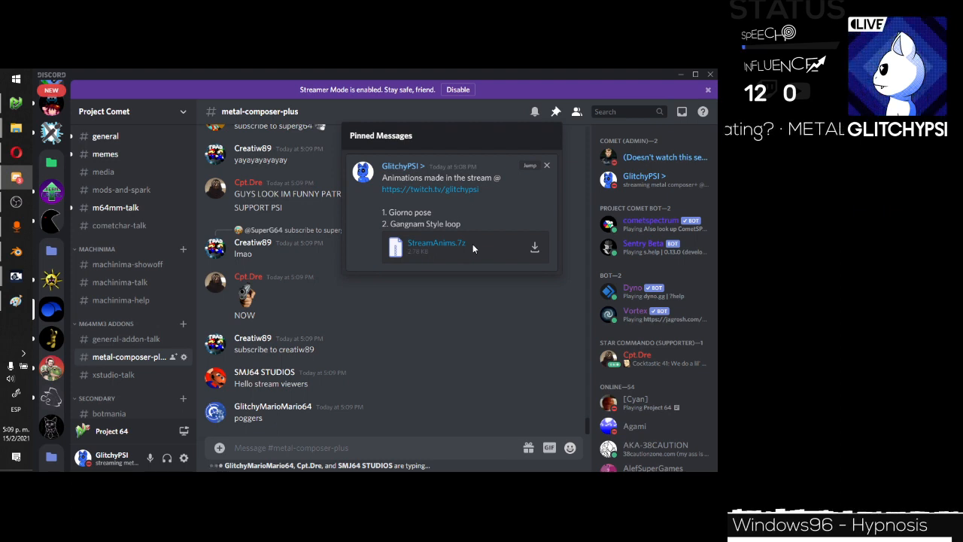
pyautogui.click(444, 367)
pyautogui.moveTo(587, 423); pyautogui.dragTo(597, 133)
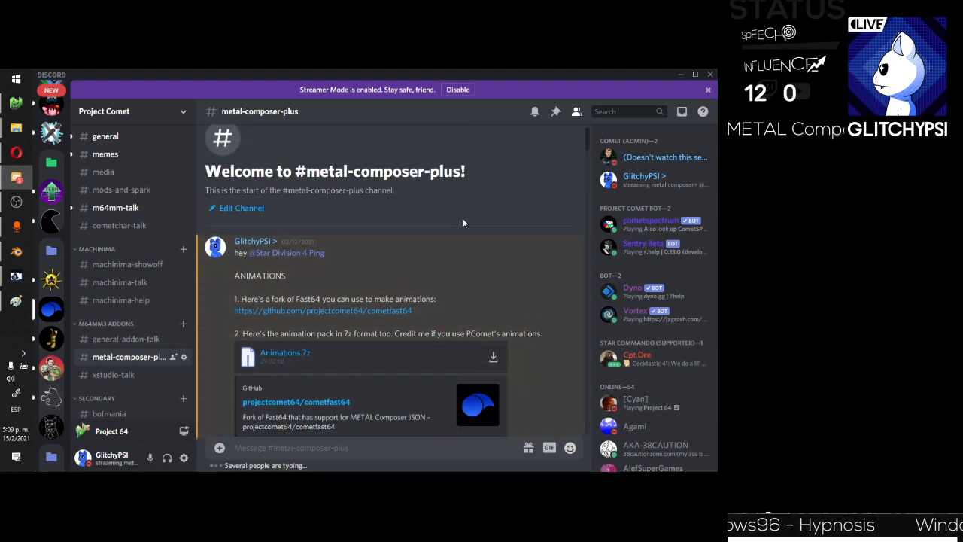
pyautogui.scroll(-3, 462, 218)
pyautogui.rightClick(461, 203)
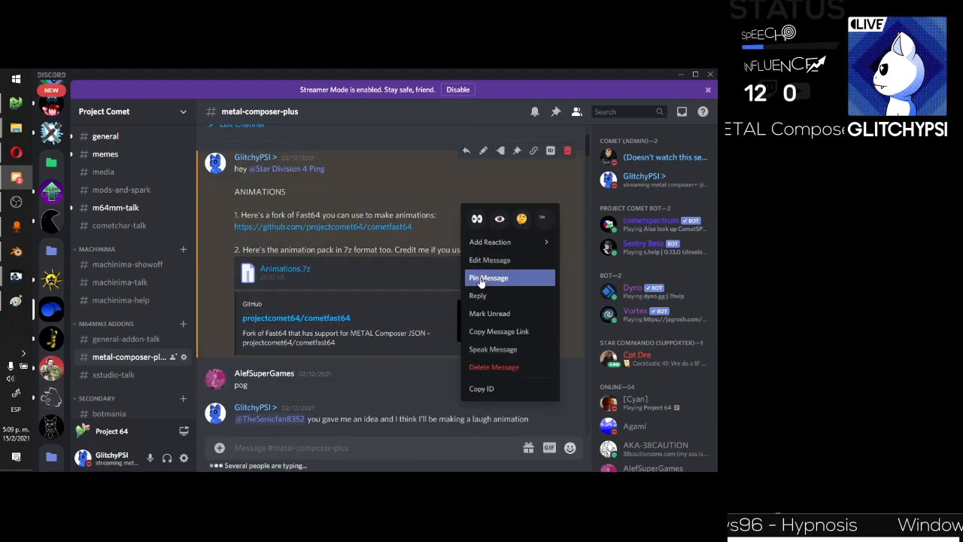
pyautogui.click(495, 314)
pyautogui.moveTo(584, 219); pyautogui.dragTo(581, 435)
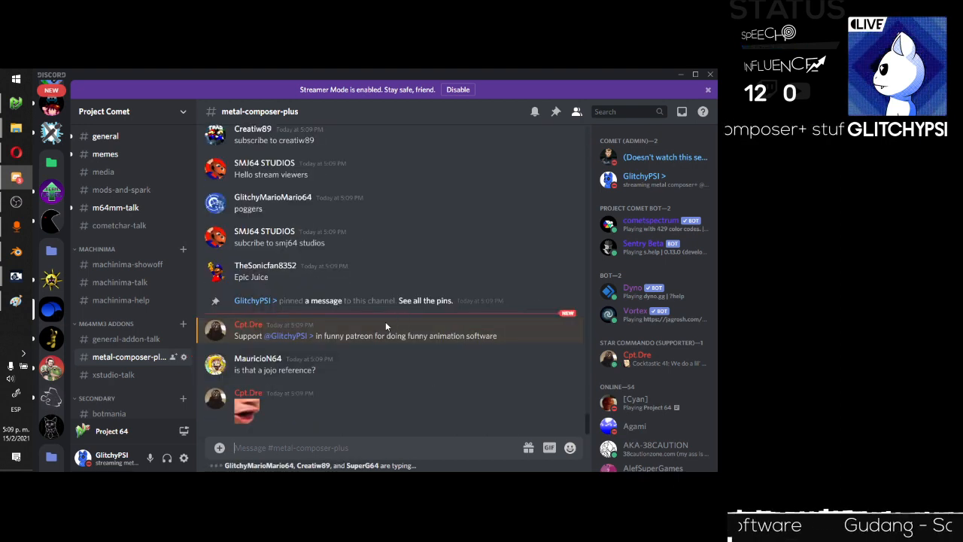
# Send the message "yes honey that is a jojo referenz" in the metal-composer-plus channel.
pyautogui.write('es honey that')
pyautogui.hotkey('ctrl', 'BackSpace')
pyautogui.hotkey('ctrl', 'BackSpace')
pyautogui.hotkey('ctrl', 'BackSpace')
pyautogui.write('yes ')
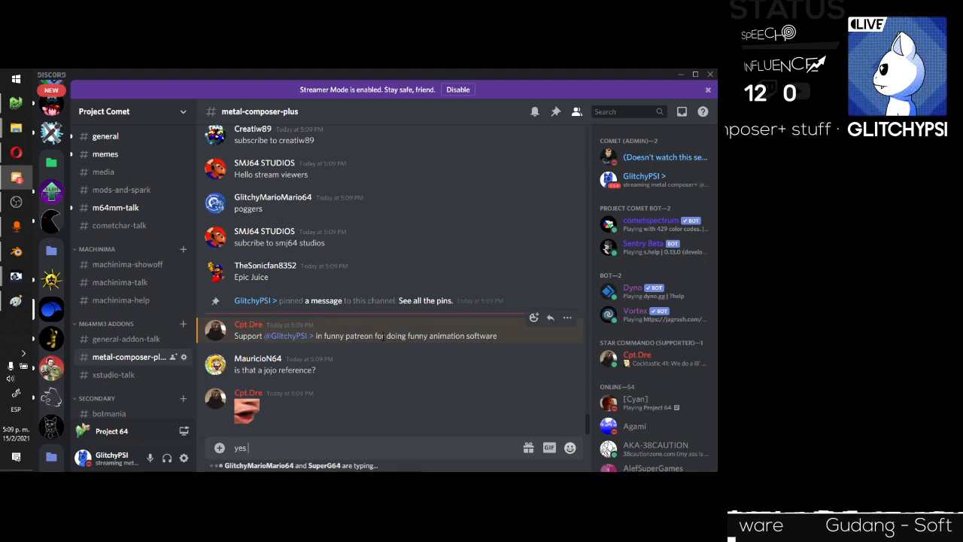
pyautogui.write('honey that is a j')
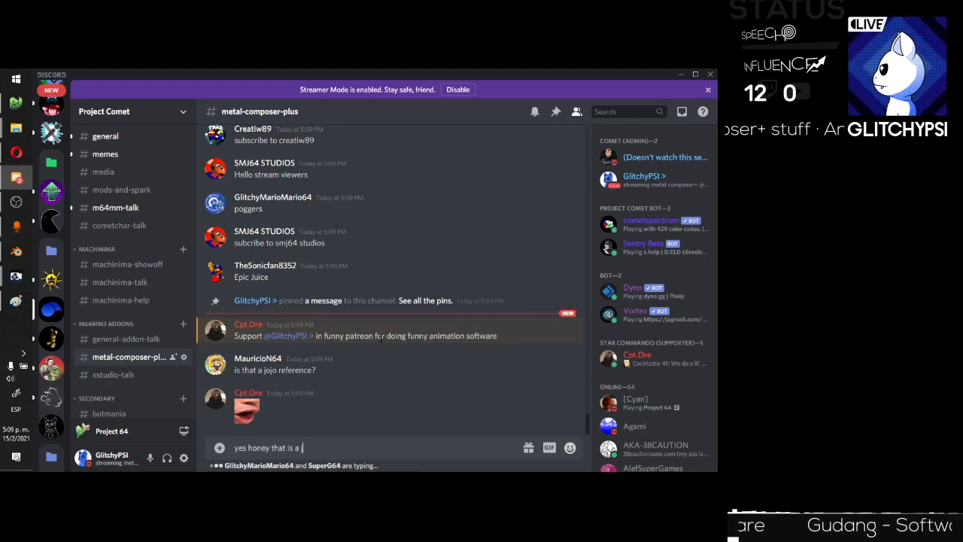
pyautogui.write('ojo referenz')
pyautogui.press('Return')
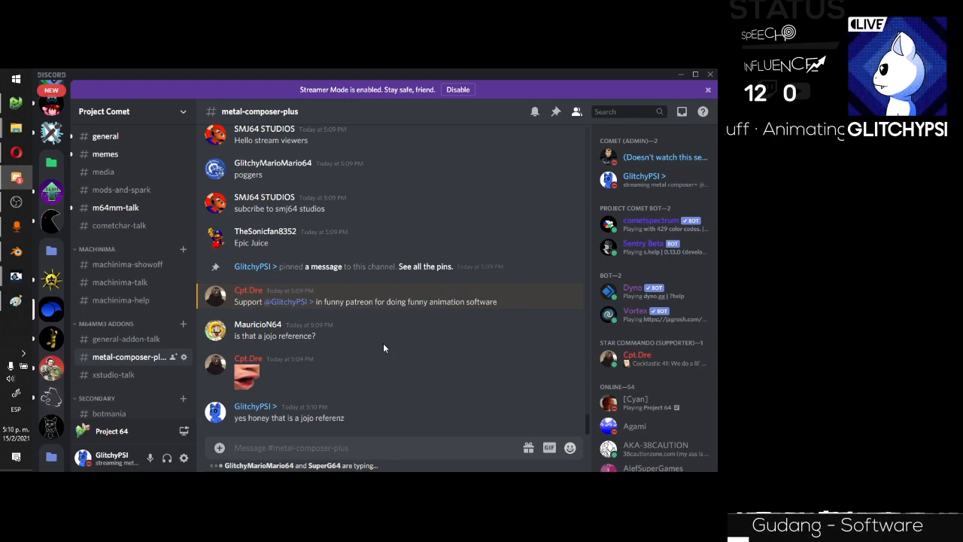
# React to the "subcribe to smj64 studios" message with an emoji found by searching for "x".
pyautogui.scroll(1, 383, 347)
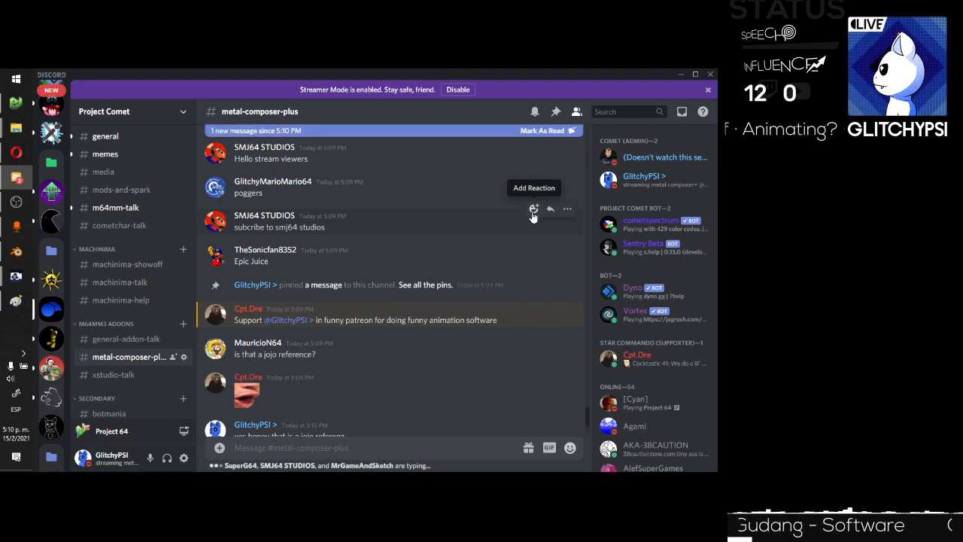
pyautogui.write('x')
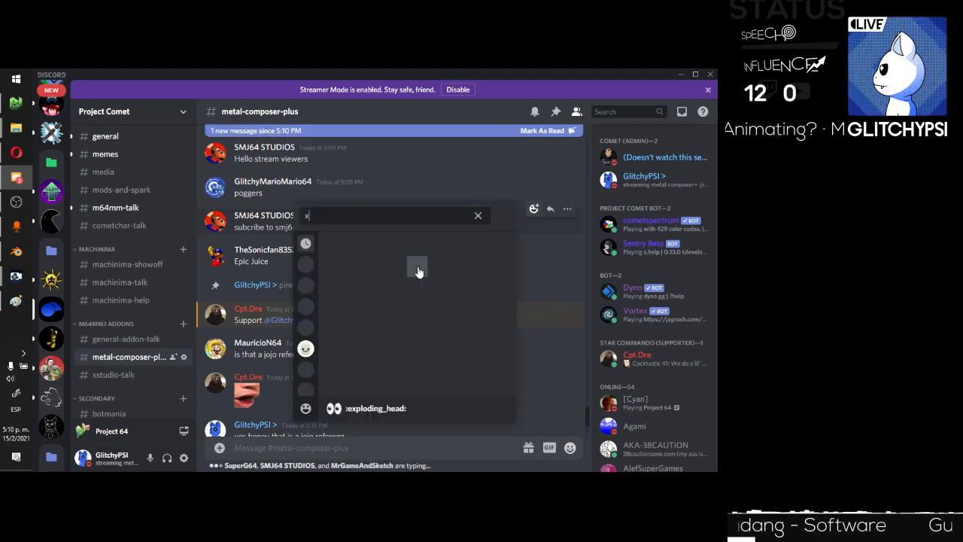
pyautogui.click(339, 247)
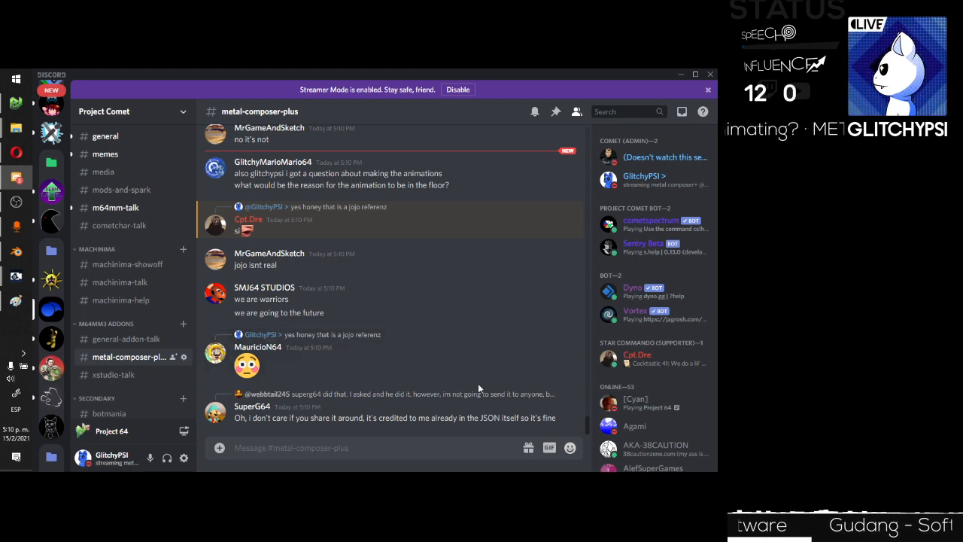
# React to the question about animations being in the floor with an emoji found by searching for "bang".
pyautogui.scroll(3, 424, 379)
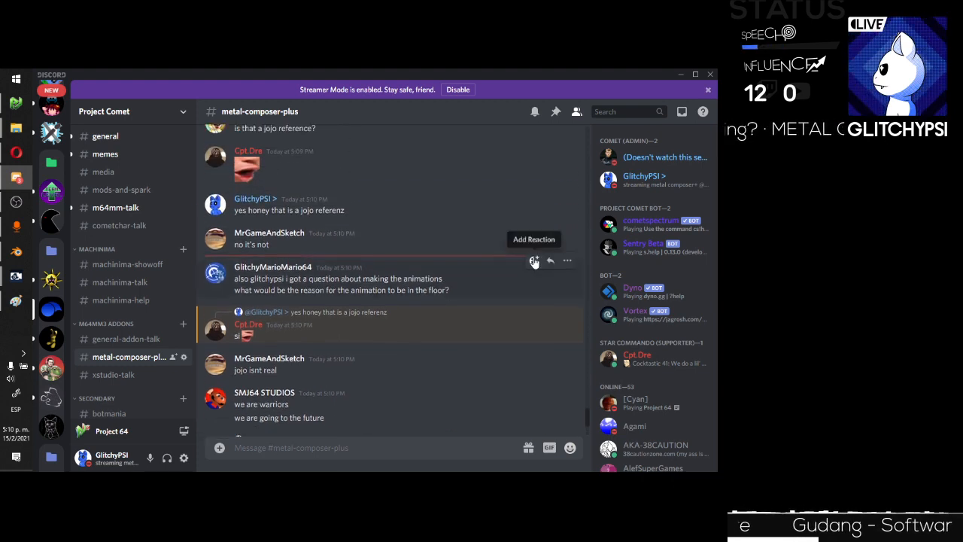
pyautogui.click(533, 259)
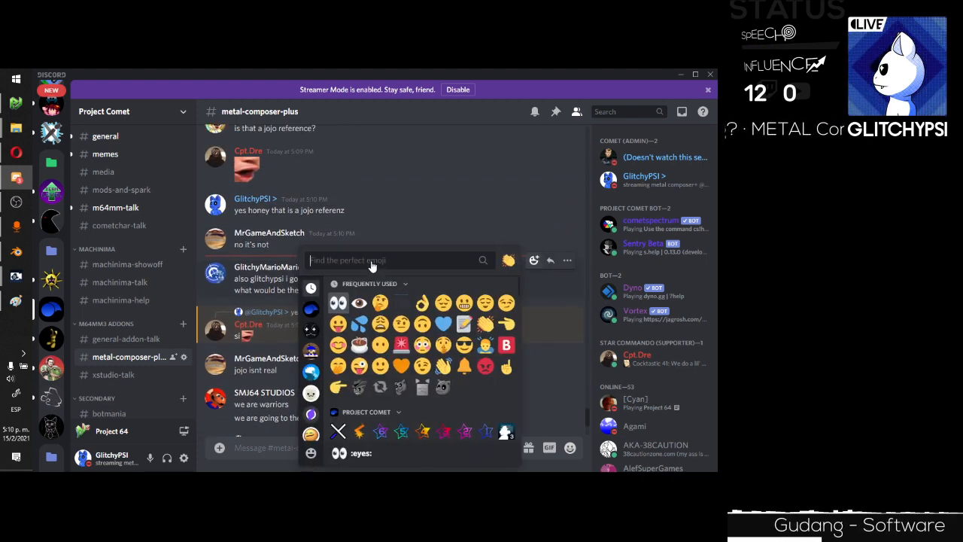
pyautogui.write('!')
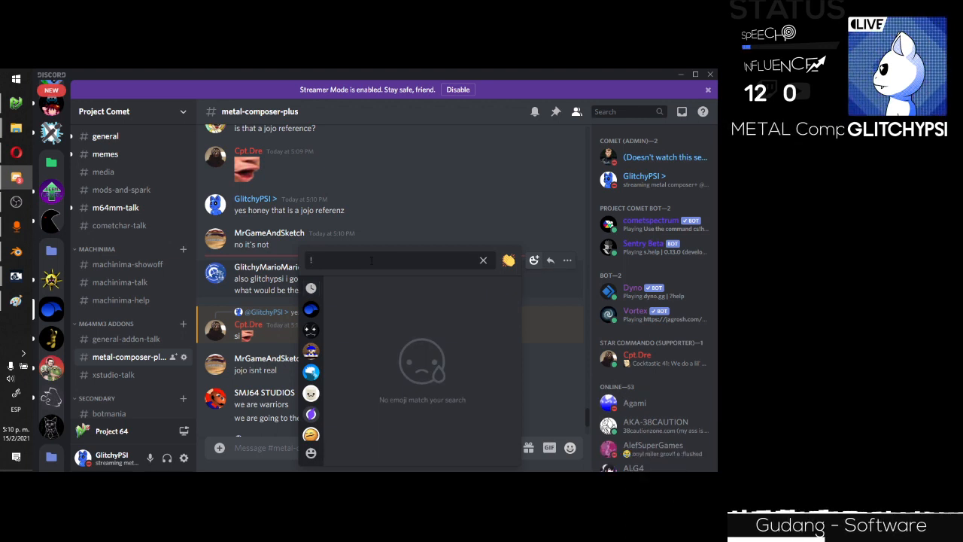
pyautogui.press('BackSpace')
pyautogui.write('bang')
pyautogui.click(339, 292)
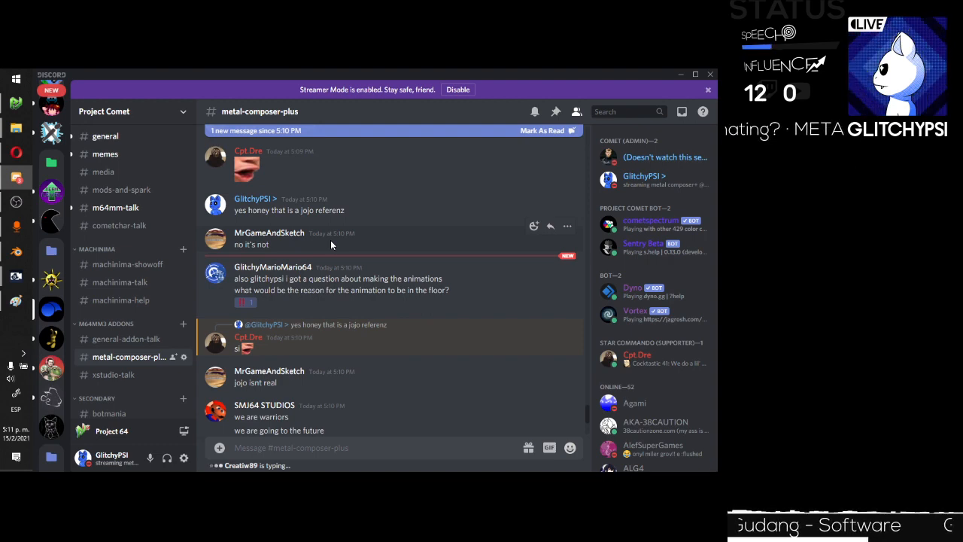
# Switch to Blender, save gangnam.blend, and open the recent file Base.blend.
pyautogui.click(17, 251)
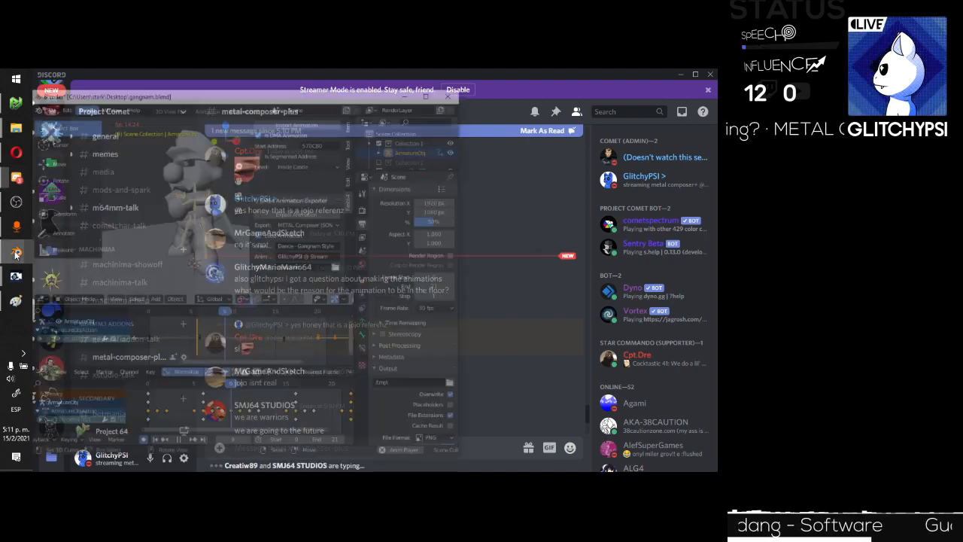
pyautogui.hotkey('ctrl', 's')
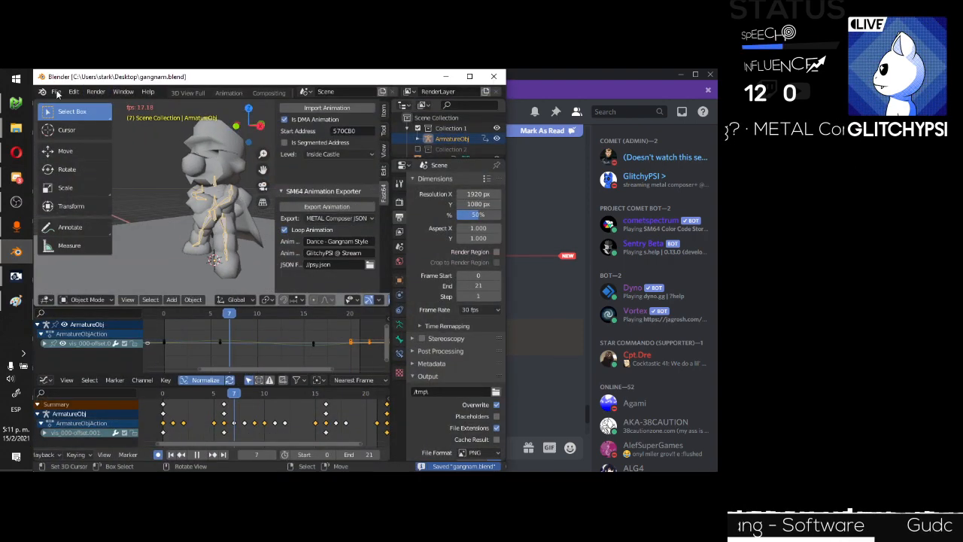
pyautogui.click(56, 91)
pyautogui.moveTo(83, 124)
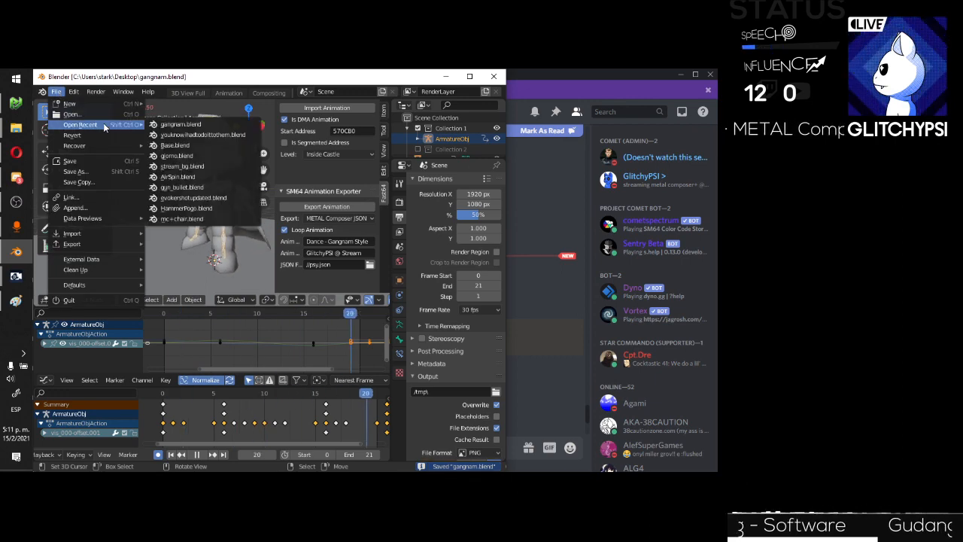
pyautogui.click(174, 144)
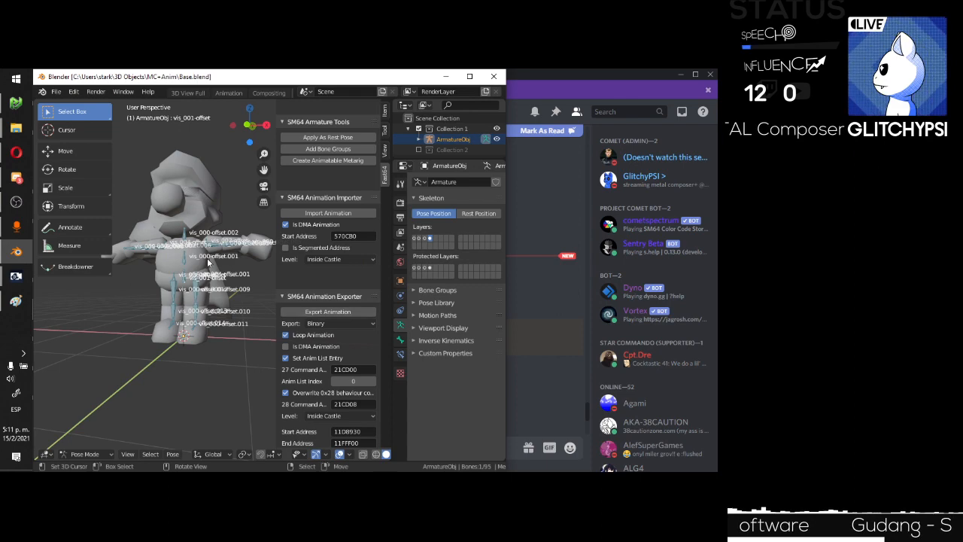
# Set the SM64 animation export to METAL Composer JSON with X.json on the Desktop as output, and try exporting.
pyautogui.click(347, 325)
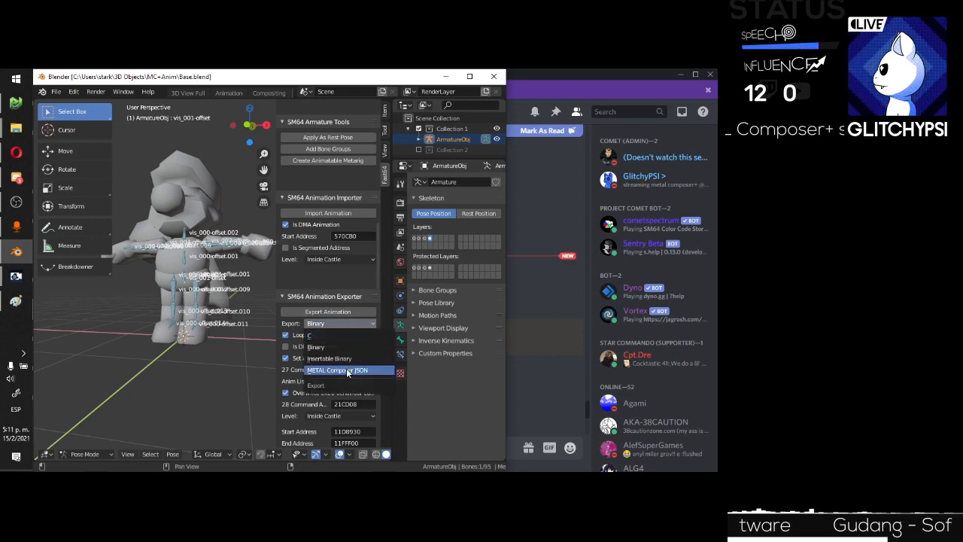
pyautogui.click(365, 368)
pyautogui.click(370, 370)
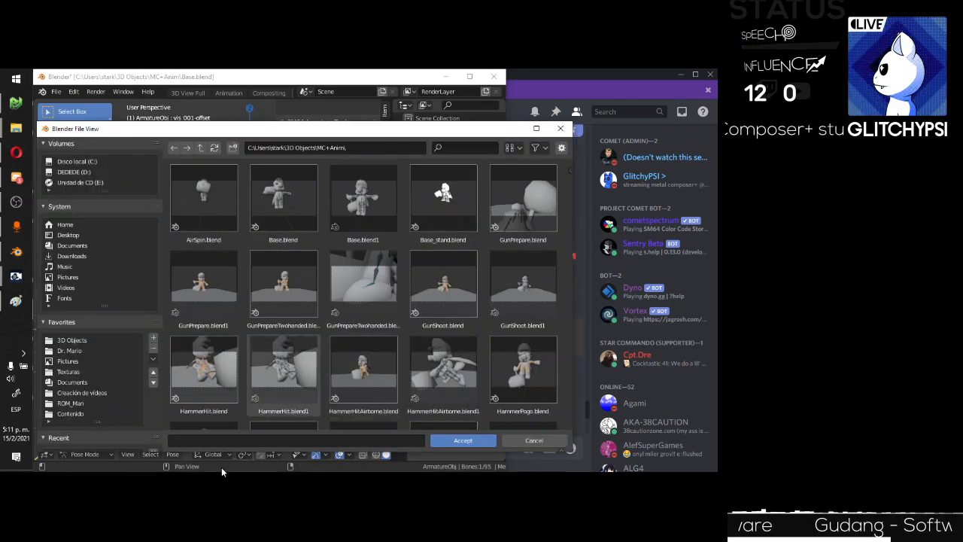
pyautogui.click(68, 234)
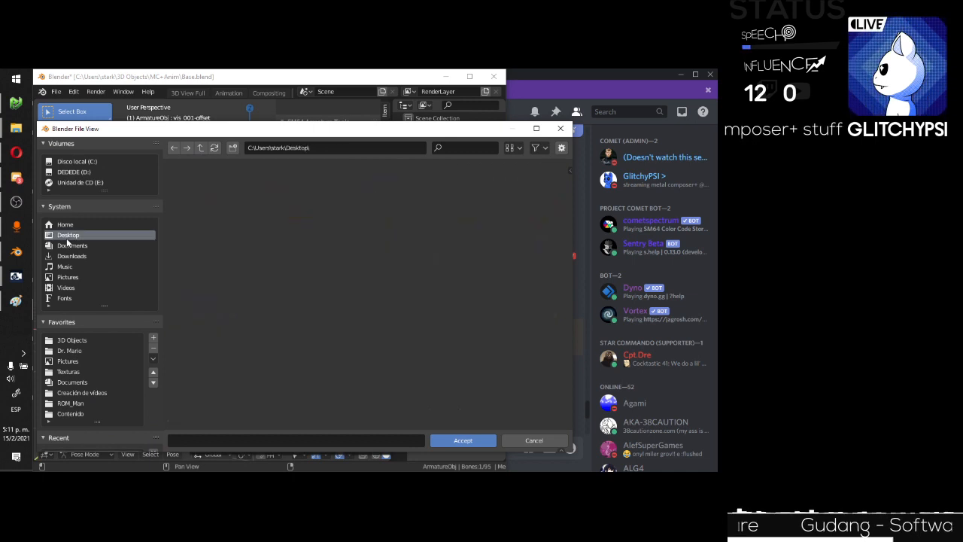
pyautogui.click(233, 441)
pyautogui.write('x.json')
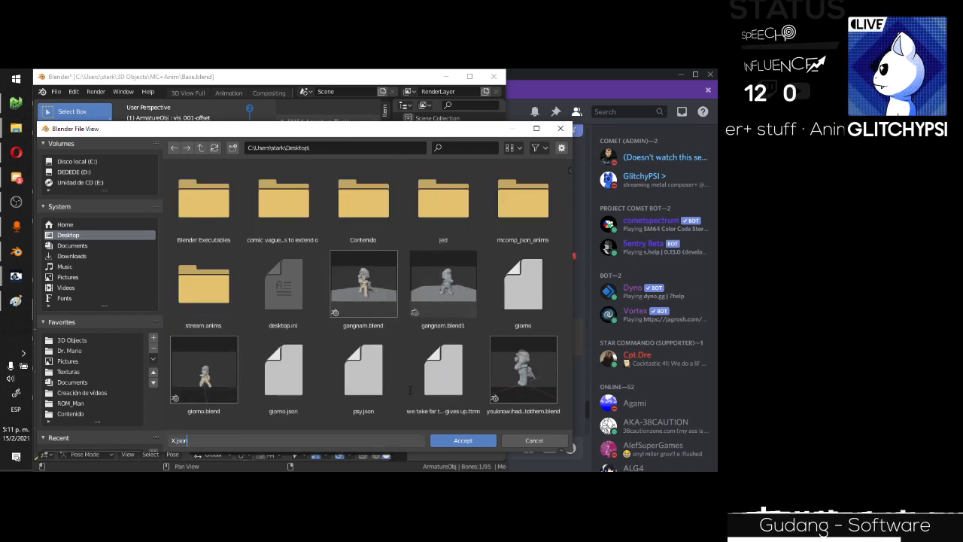
pyautogui.press('Return')
pyautogui.click(458, 438)
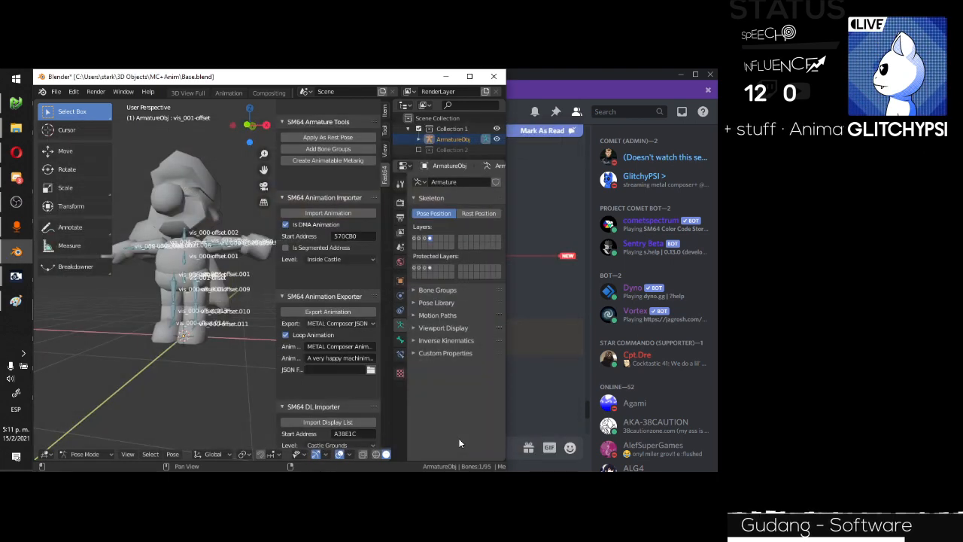
pyautogui.click(327, 311)
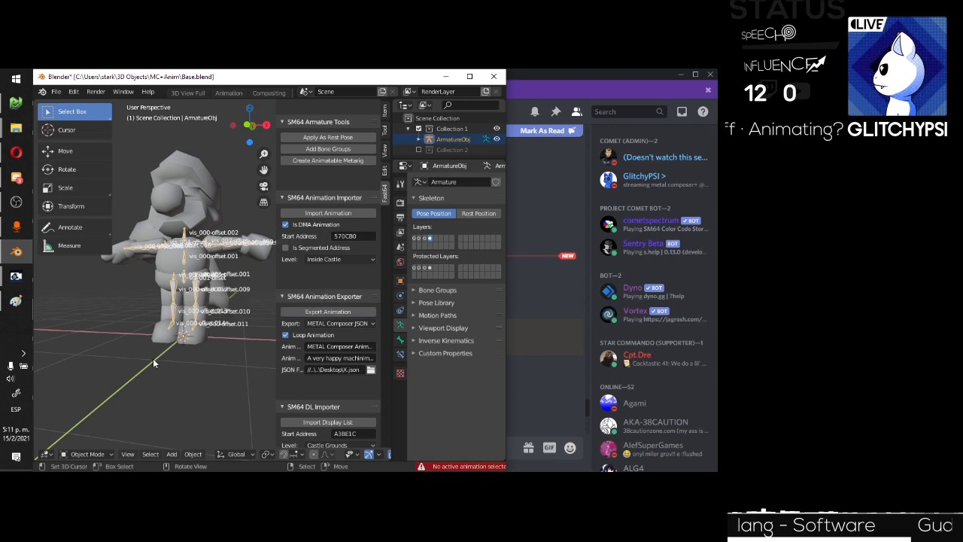
# Add a timeline area below the 3D viewport and switch the armature to Pose Mode.
pyautogui.moveTo(35, 460); pyautogui.dragTo(56, 368)
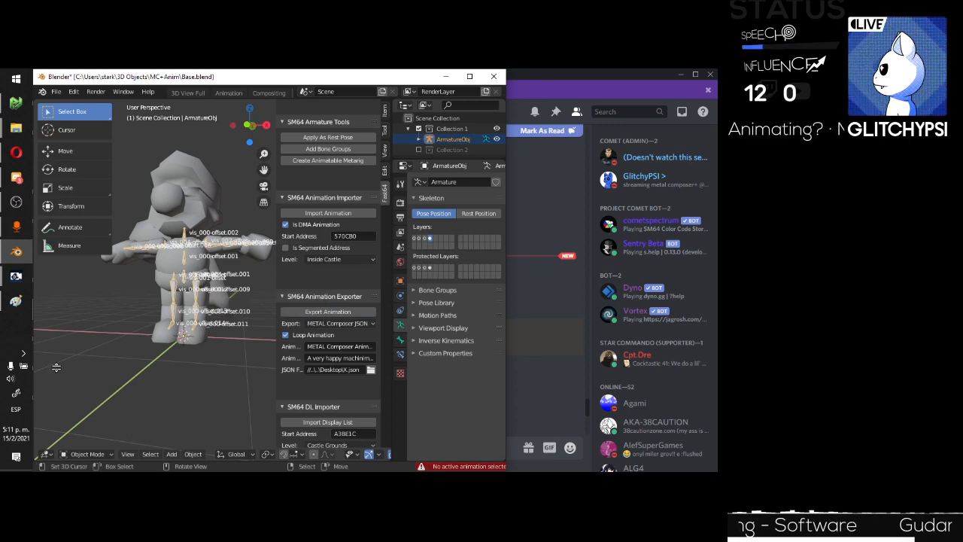
pyautogui.click(46, 454)
pyautogui.click(167, 372)
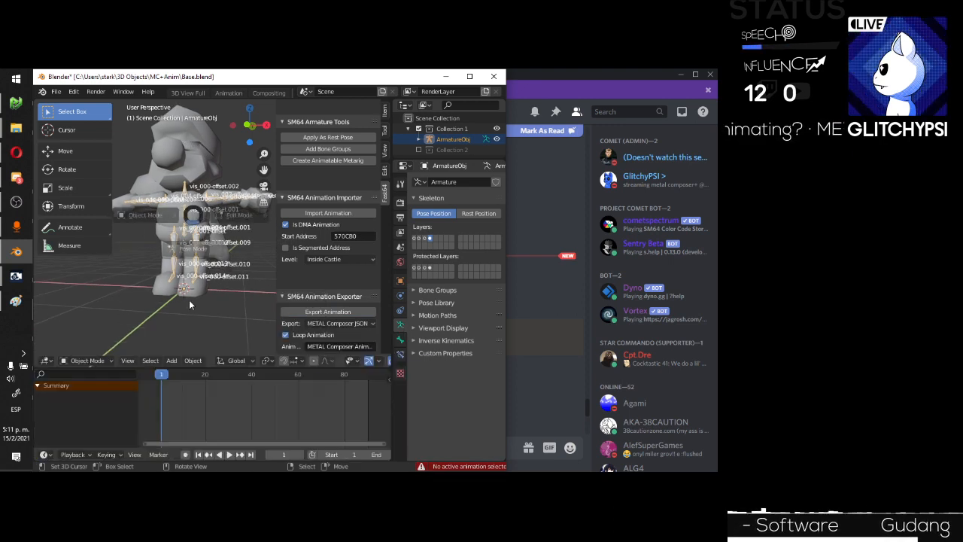
pyautogui.hotkey('ctrl', 'Tab')
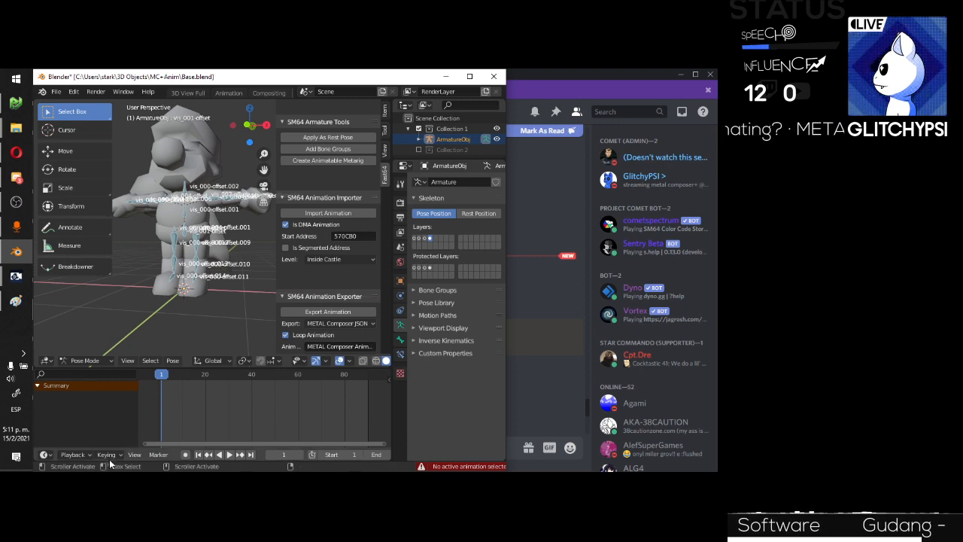
# Enable auto keying with the LocRot keying set and keyframe the armature's base pose at frame 1.
pyautogui.click(185, 455)
pyautogui.click(111, 456)
pyautogui.click(98, 365)
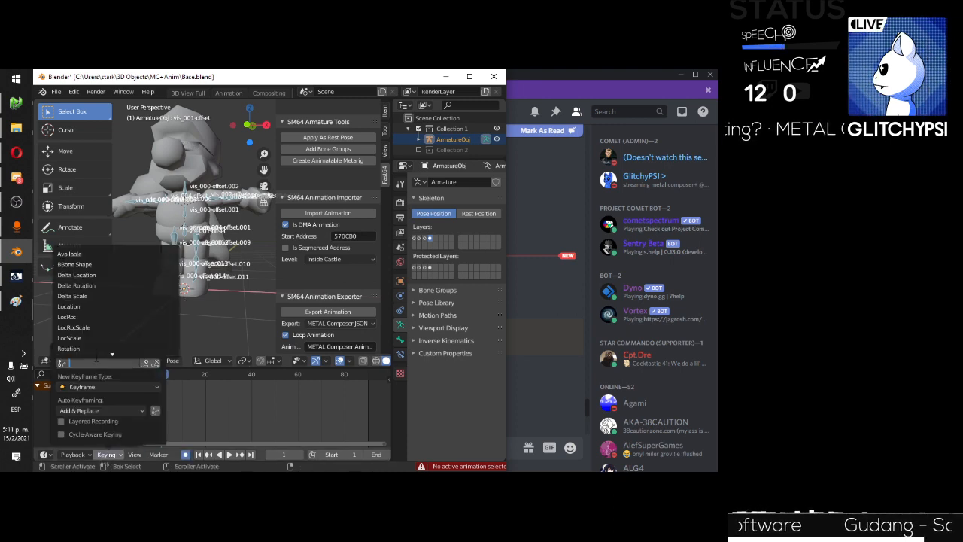
pyautogui.click(98, 317)
pyautogui.press('i')
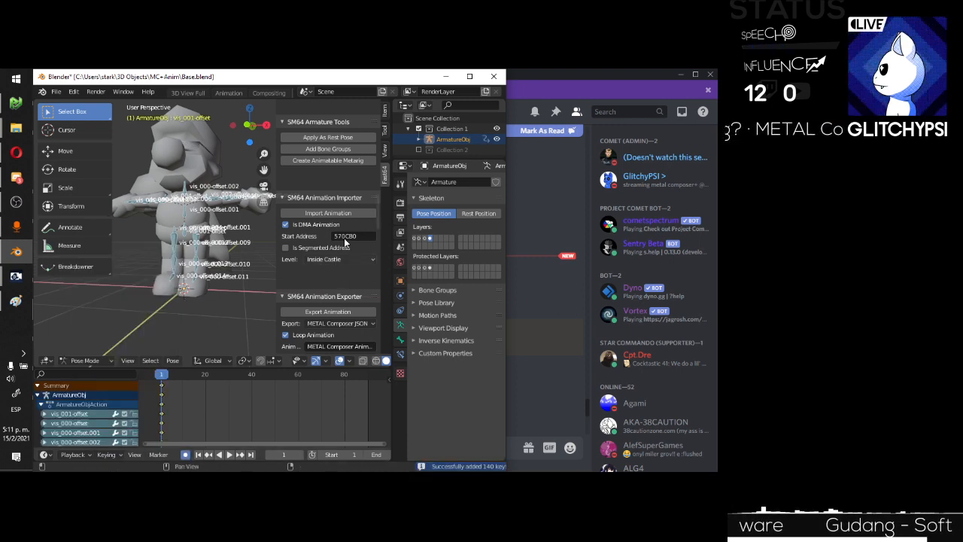
# Set the timeline's end frame to 1 and export the base pose animation as METAL Composer JSON.
pyautogui.doubleClick(373, 455)
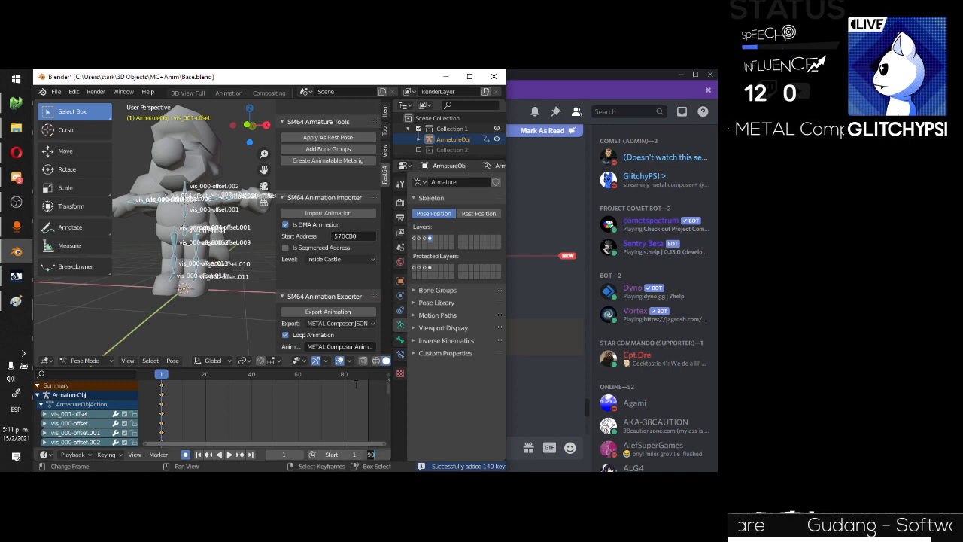
pyautogui.write('1')
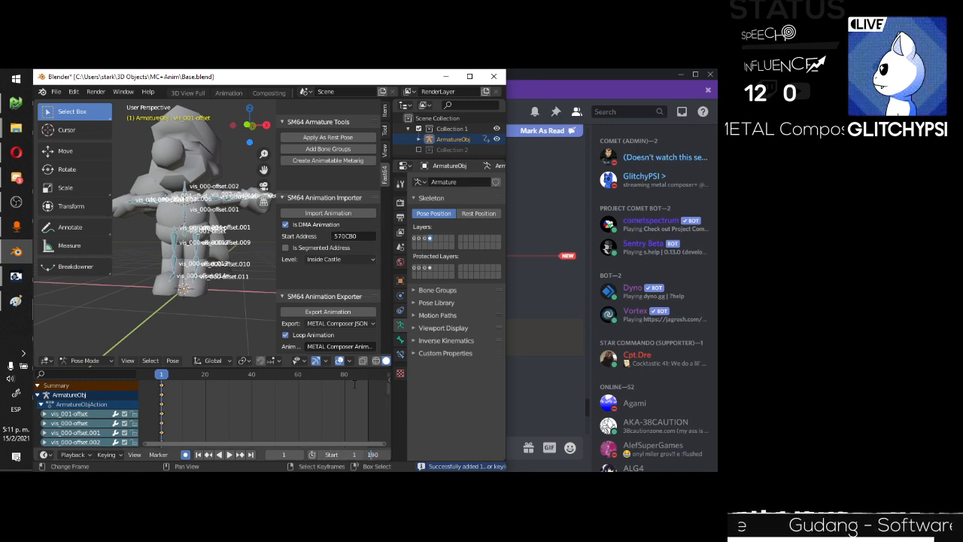
pyautogui.press('Delete')
pyautogui.press('Delete')
pyautogui.press('Return')
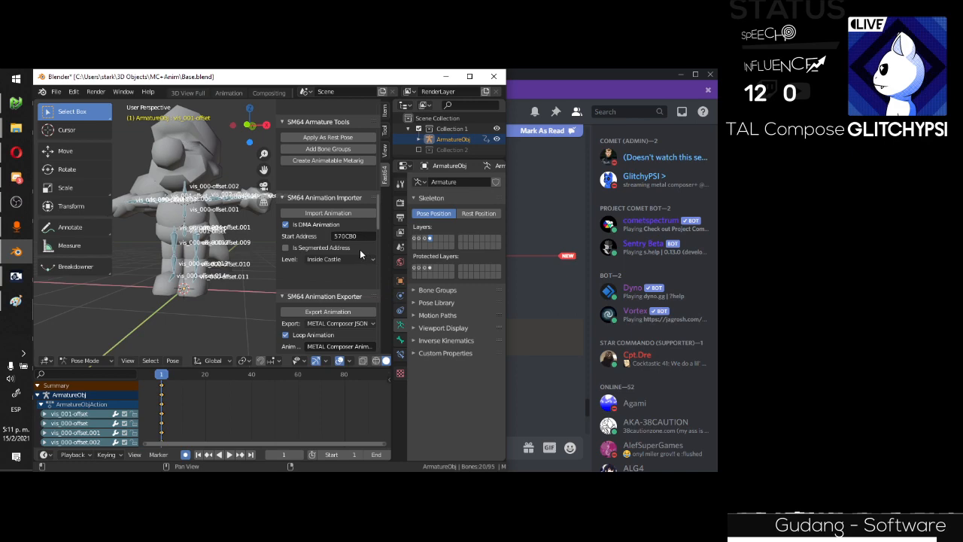
pyautogui.click(332, 311)
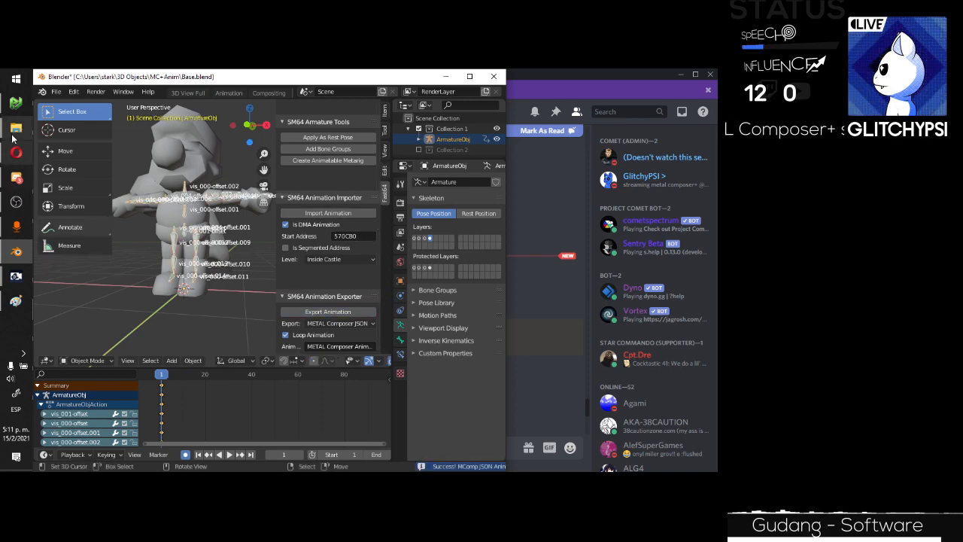
# Switch to the Project64 emulator and load the exported X.json animation into METAL Composer.
pyautogui.click(16, 104)
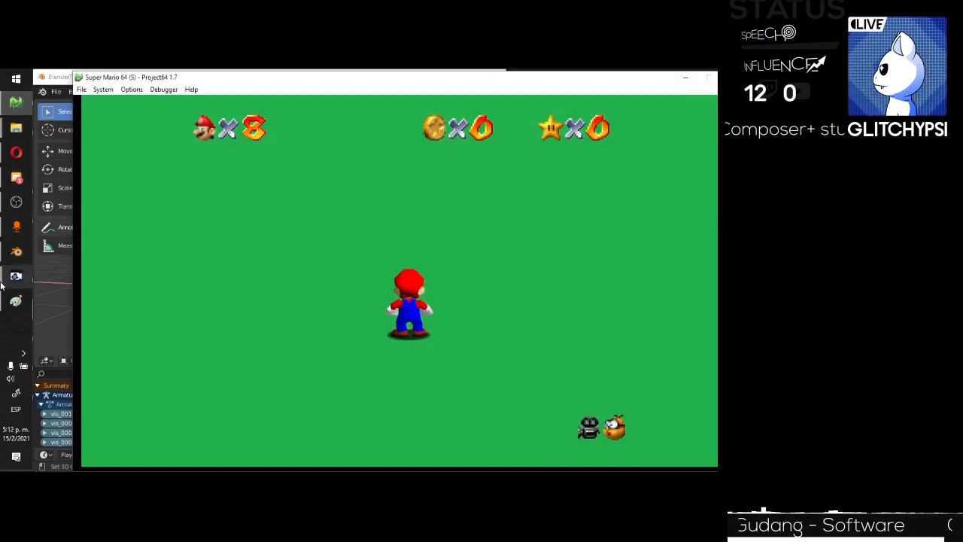
pyautogui.moveTo(25, 284)
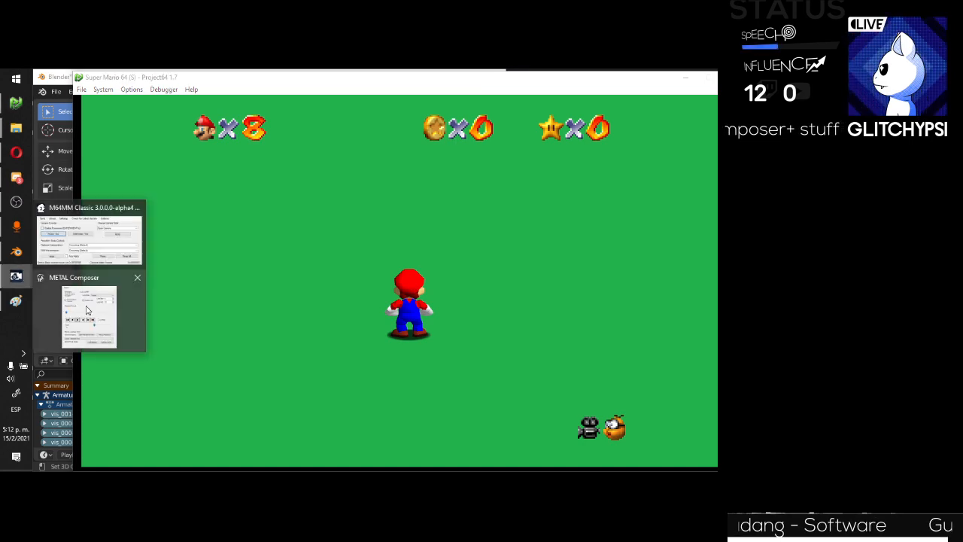
pyautogui.click(83, 301)
pyautogui.click(379, 351)
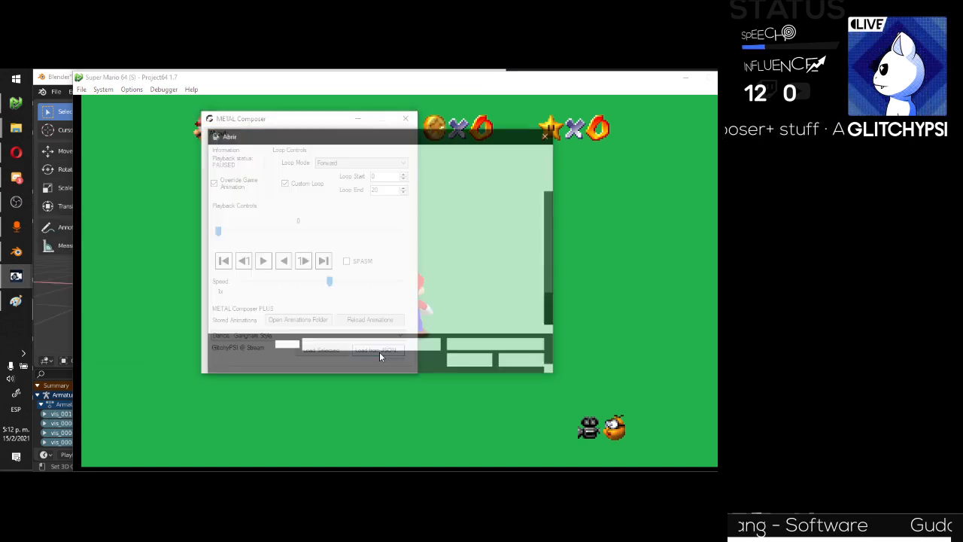
pyautogui.scroll(-1, 345, 303)
pyautogui.click(346, 303)
pyautogui.doubleClick(346, 303)
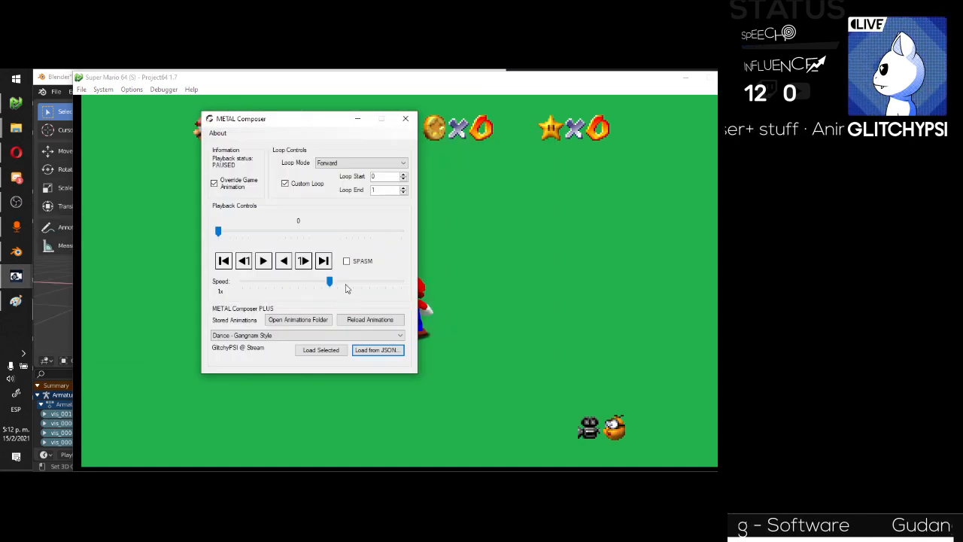
# Run Mario around in the emulator, turn him to face the camera and adjust the camera distance.
pyautogui.click(497, 268)
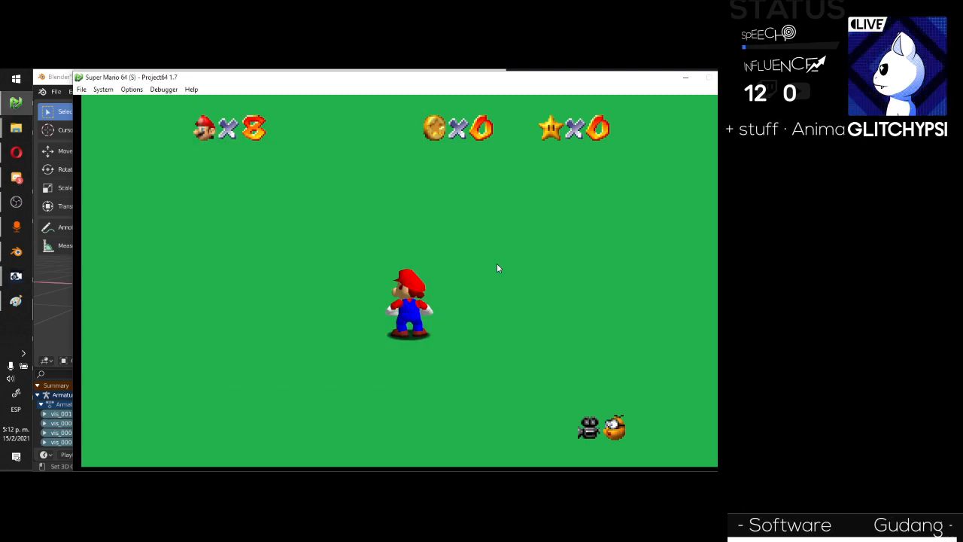
pyautogui.press('Down')
pyautogui.press('Home')
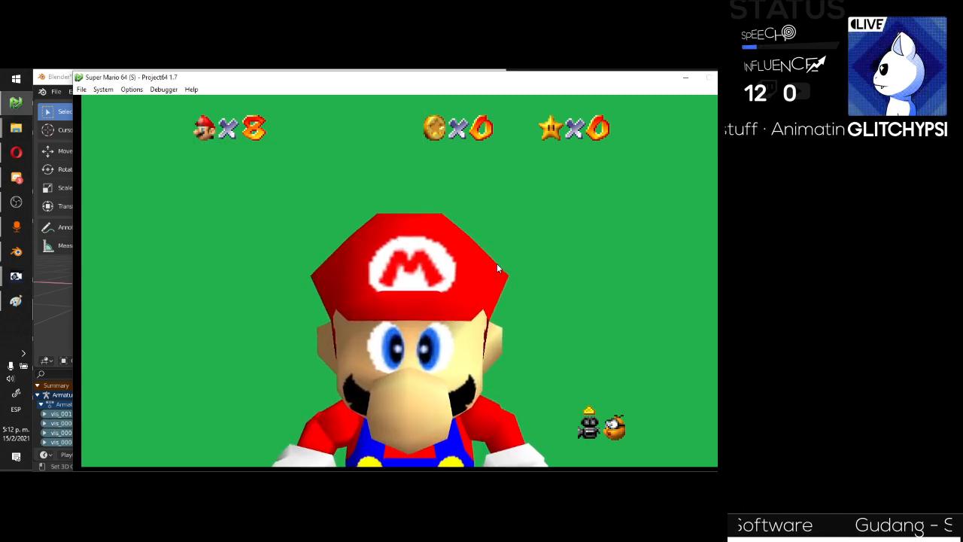
pyautogui.press('End')
pyautogui.press('Up')
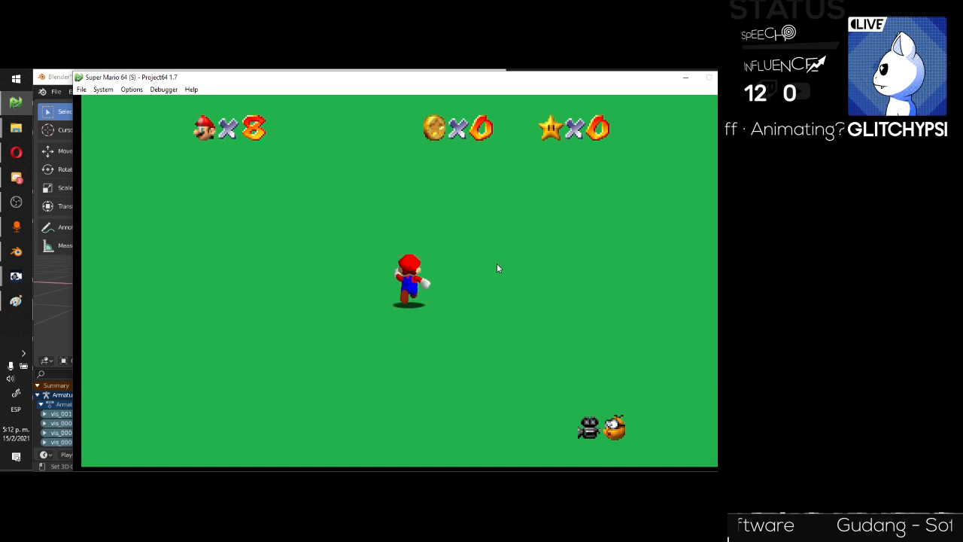
pyautogui.press('Down')
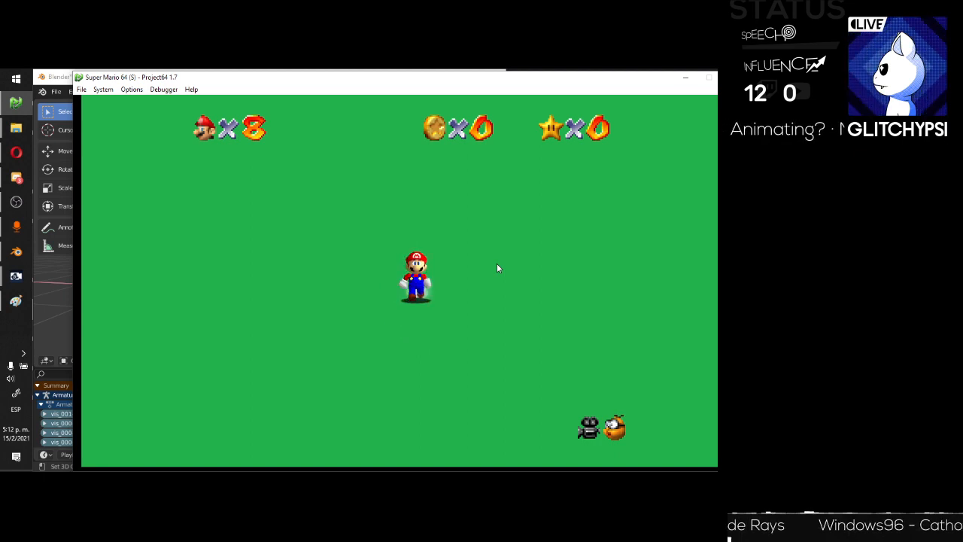
pyautogui.press('Home')
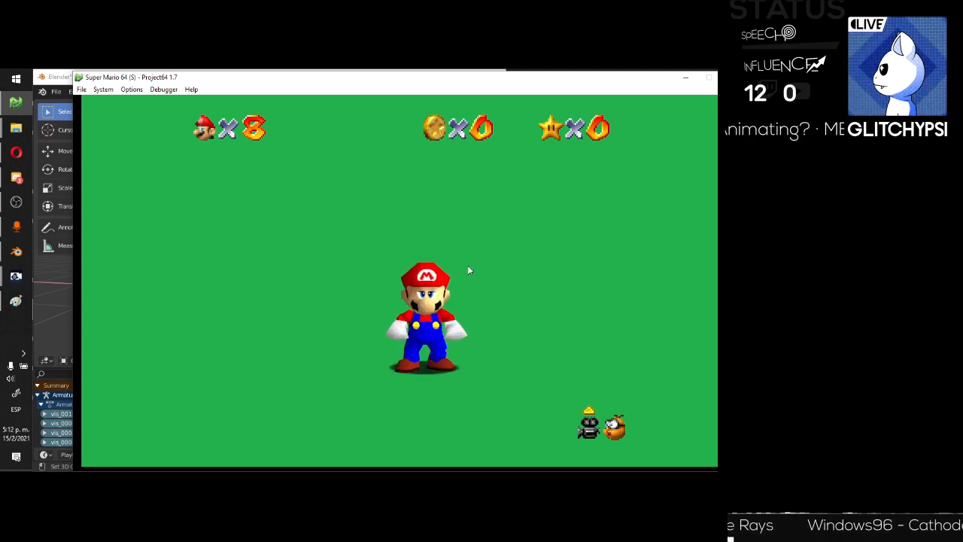
# Load X.json into METAL Composer again and move its window aside to uncover Mario.
pyautogui.click(15, 281)
pyautogui.click(89, 321)
pyautogui.click(372, 354)
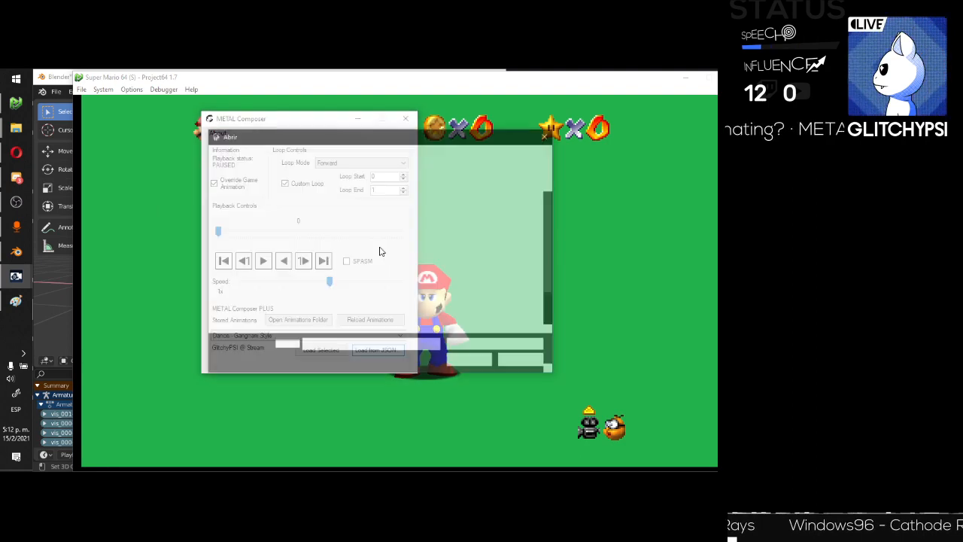
pyautogui.doubleClick(331, 308)
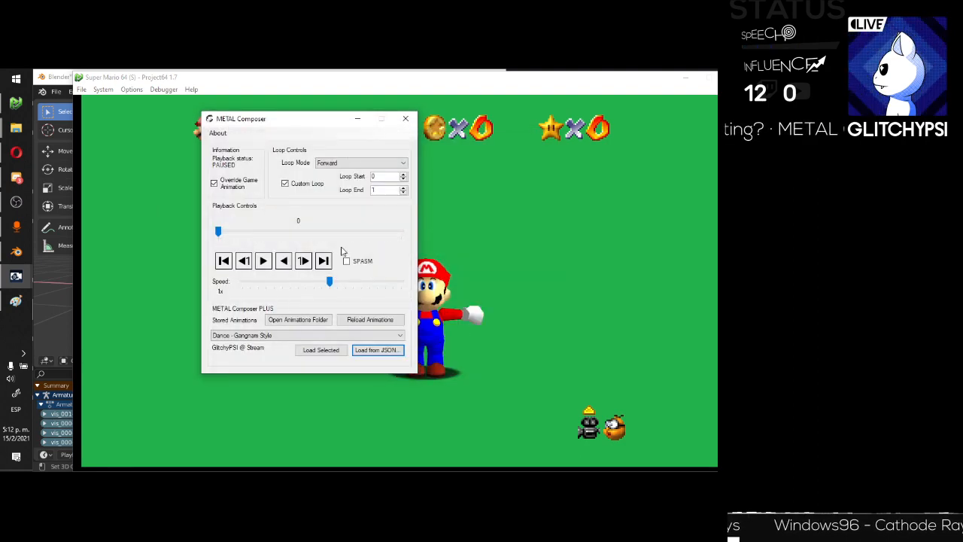
pyautogui.moveTo(307, 126); pyautogui.dragTo(244, 131)
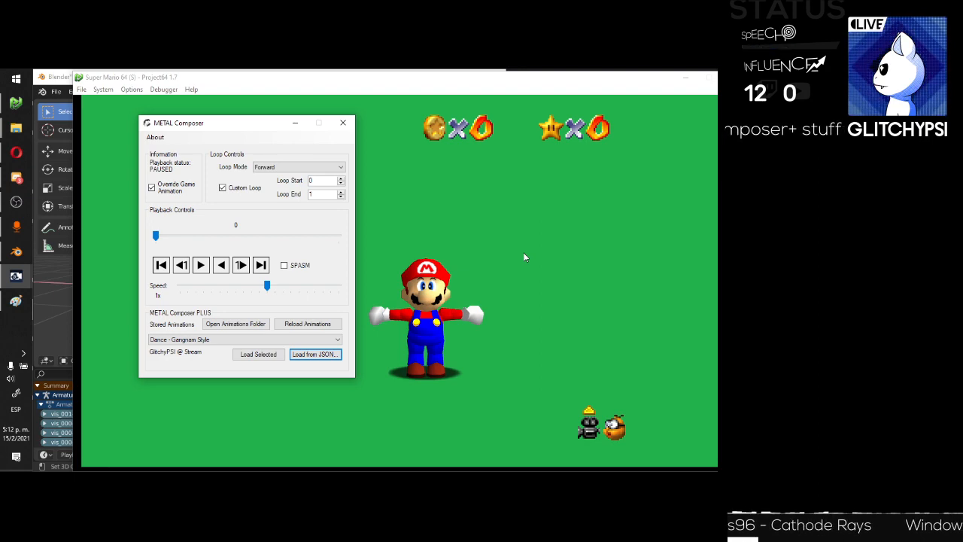
# Switch to Blender, put the armature in Pose Mode and select the vis_001-offset bone at the pelvis.
pyautogui.click(17, 251)
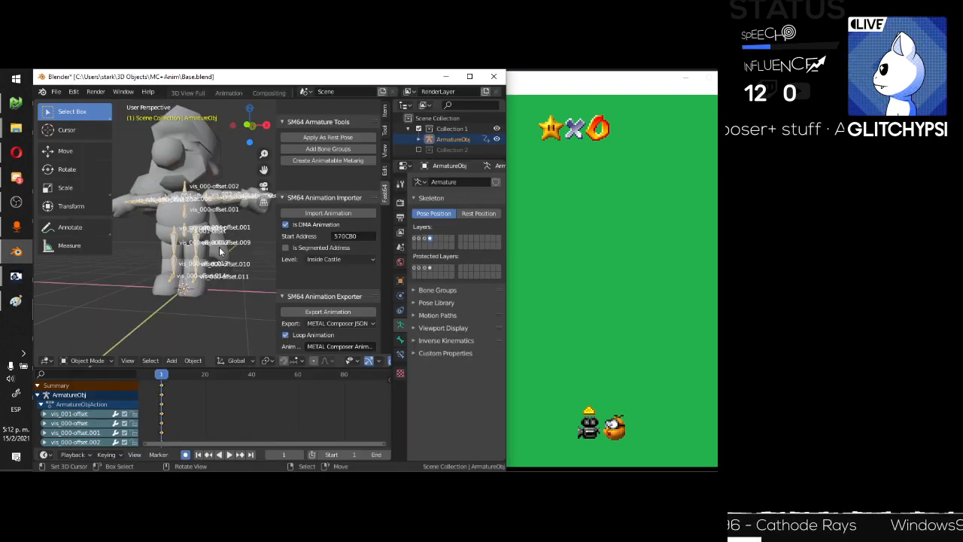
pyautogui.scroll(5, 216, 226)
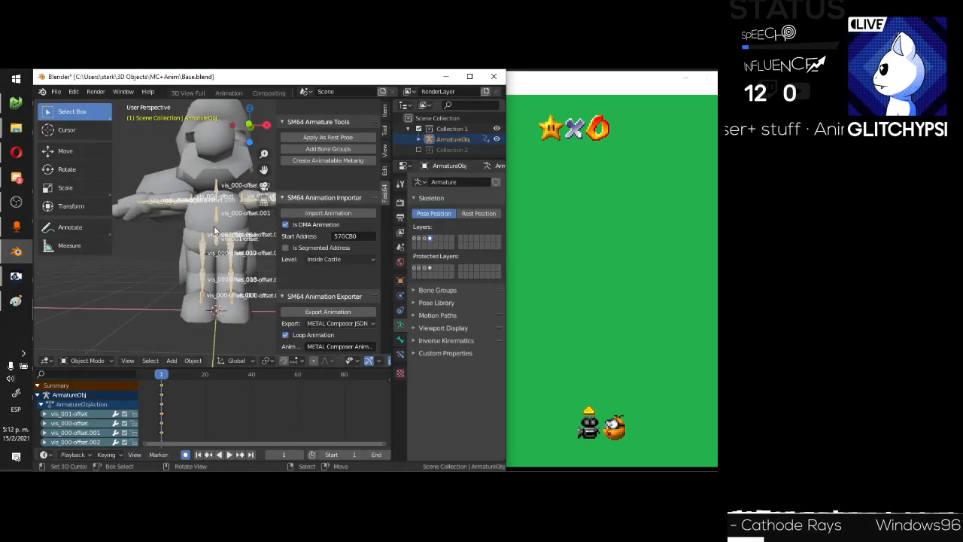
pyautogui.hotkey('ctrl', 'Tab')
pyautogui.moveTo(220, 286); pyautogui.dragTo(224, 260, button='middle')
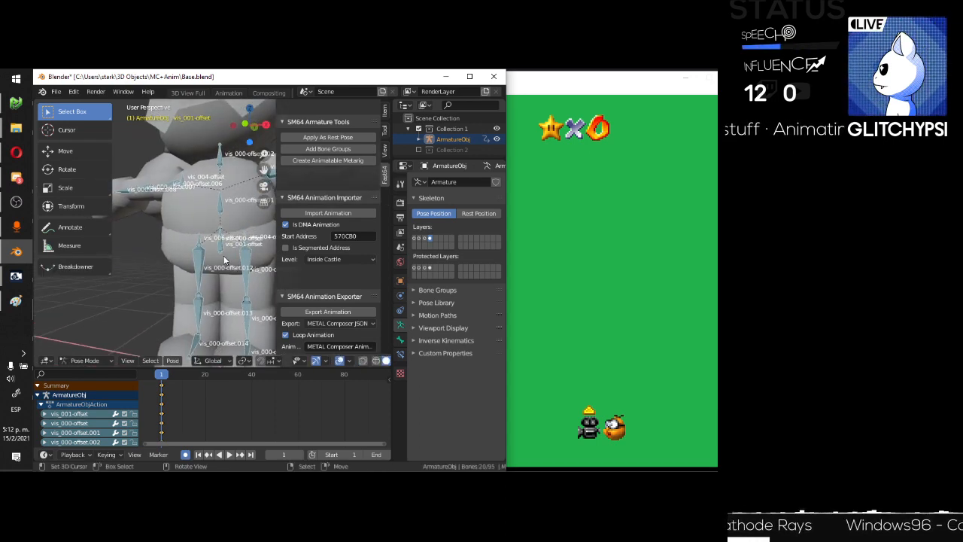
pyautogui.scroll(3, 229, 249)
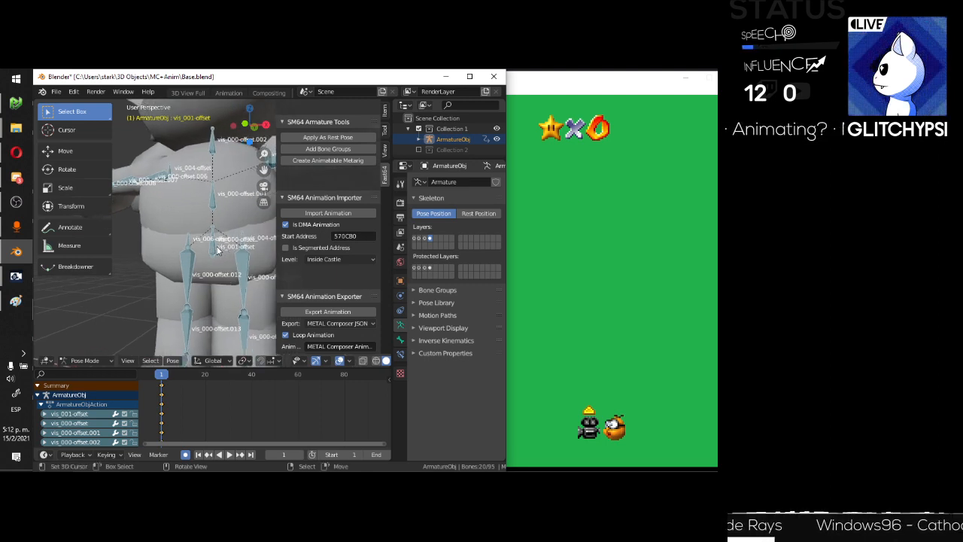
pyautogui.click(217, 250)
pyautogui.scroll(3, 217, 251)
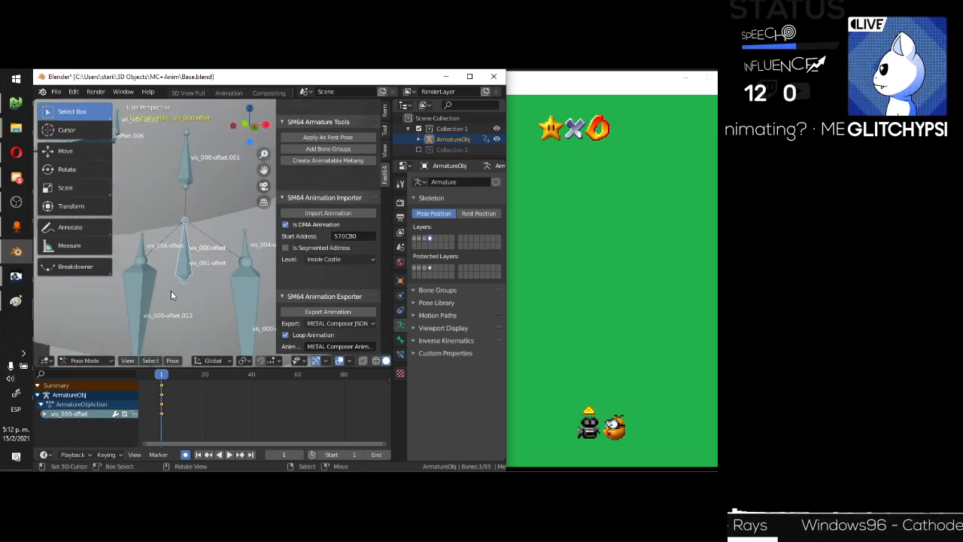
pyautogui.click(181, 263)
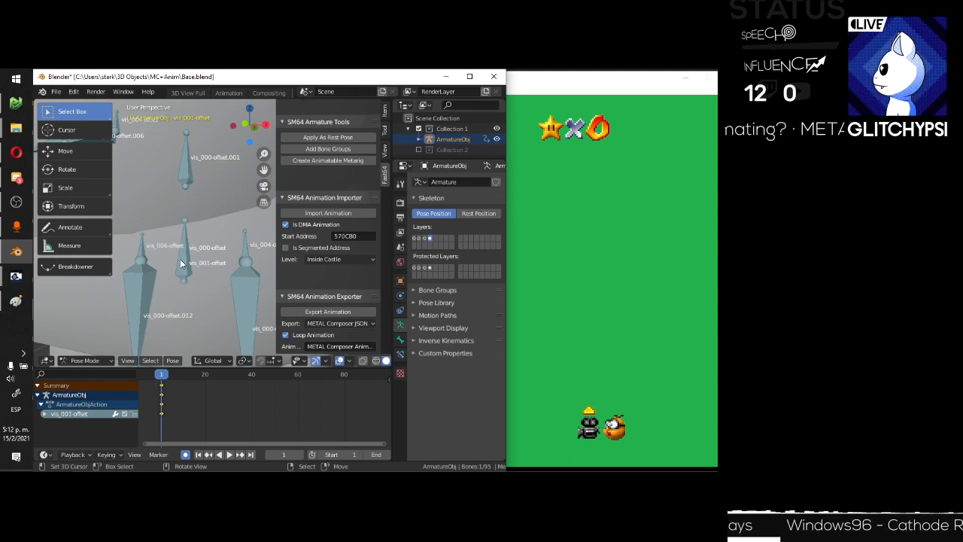
# Try moving the vis_001-offset bone upward along the global Z axis.
pyautogui.scroll(-4, 193, 239)
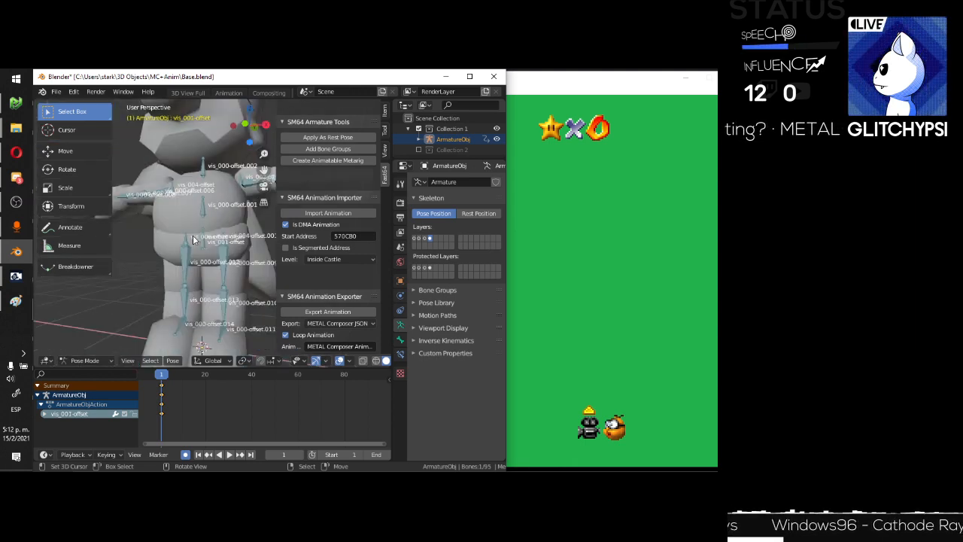
pyautogui.scroll(-3, 193, 239)
pyautogui.press('g')
pyautogui.press('z')
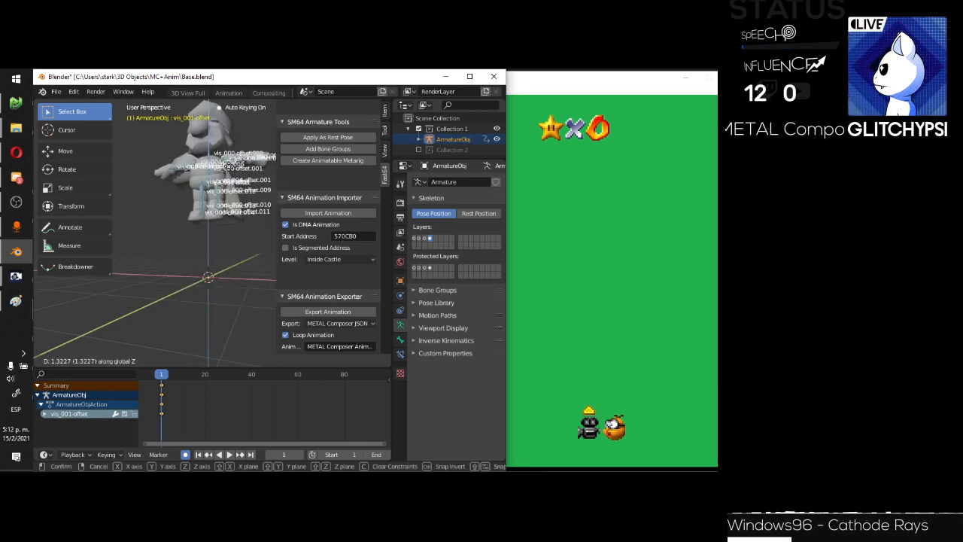
pyautogui.click(229, 214)
# Select the vis_000-offset bone at the pelvis and rotate it about 198 degrees around the global X axis.
pyautogui.scroll(6, 229, 214)
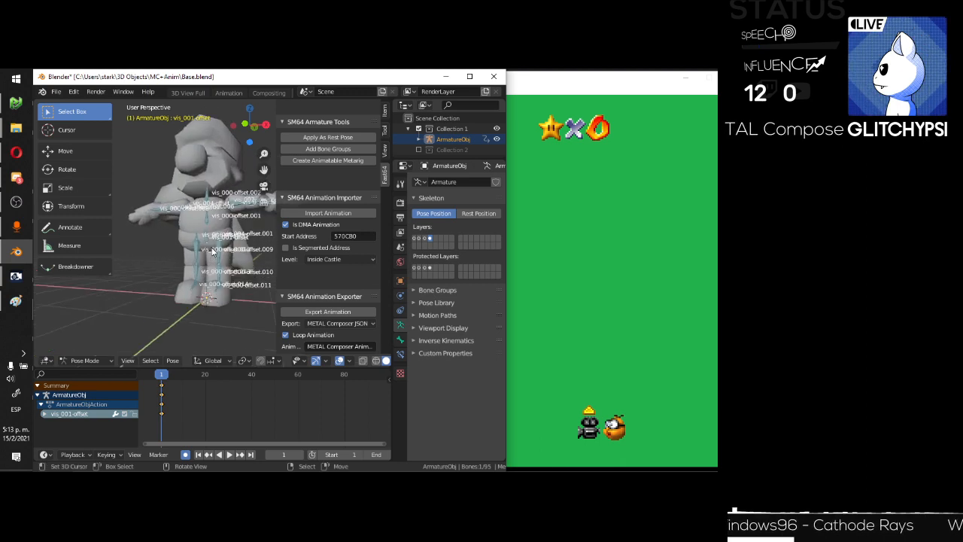
pyautogui.scroll(2, 212, 252)
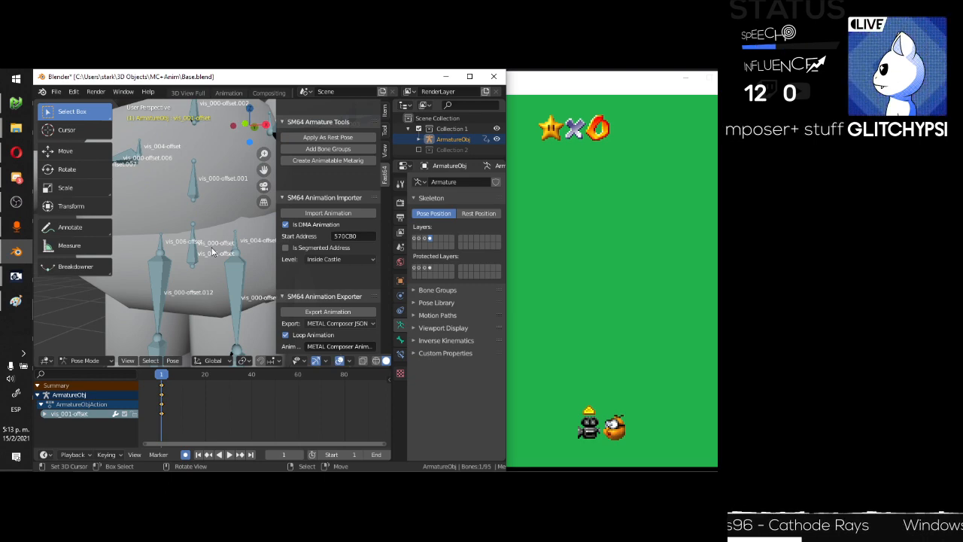
pyautogui.click(213, 251)
pyautogui.scroll(-3, 230, 239)
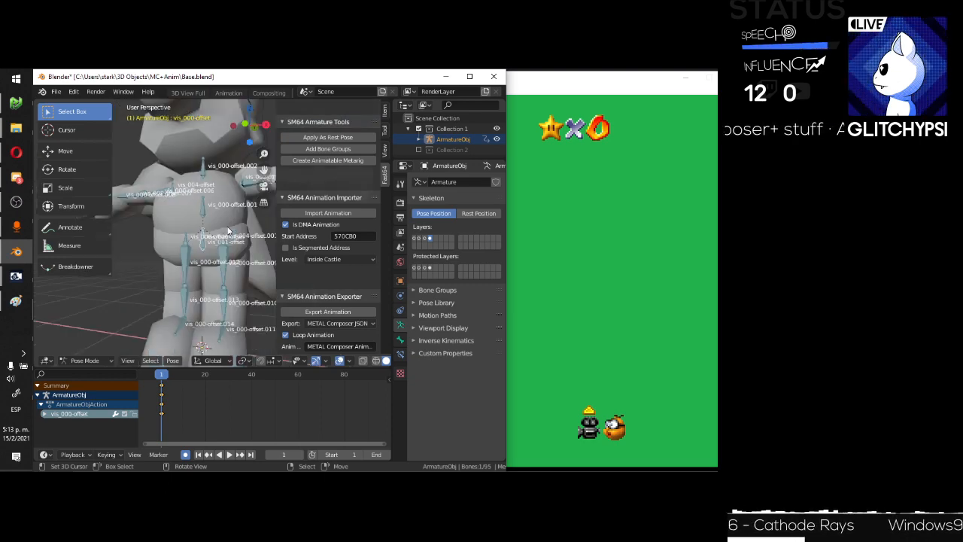
pyautogui.scroll(-2, 228, 229)
pyautogui.press('r')
pyautogui.press('x')
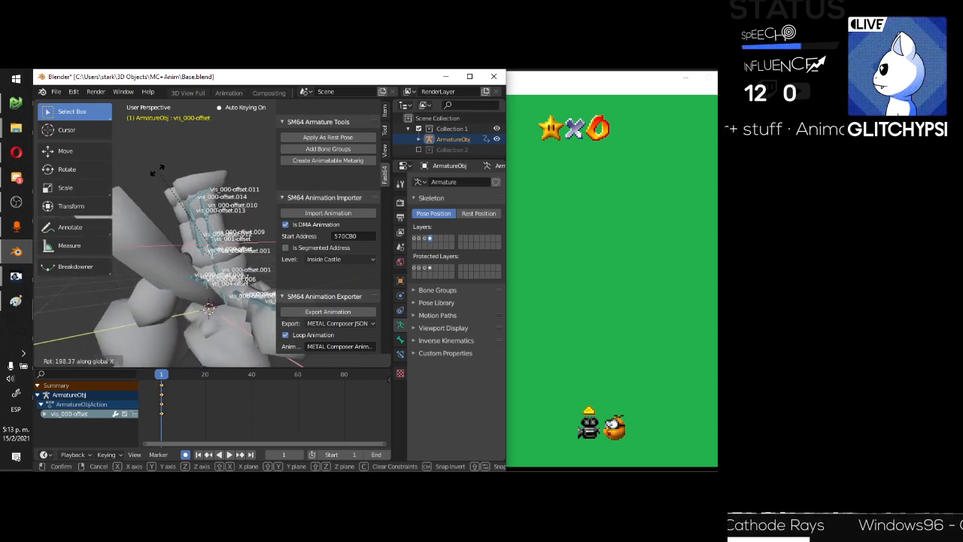
pyautogui.click(157, 172)
# Move the rotated vis_000-offset bone upward along the global Z axis, well above the origin.
pyautogui.moveTo(159, 175); pyautogui.dragTo(199, 249, button='middle')
pyautogui.press('g')
pyautogui.press('z')
pyautogui.click(215, 179)
pyautogui.moveTo(196, 179); pyautogui.dragTo(229, 160, button='middle')
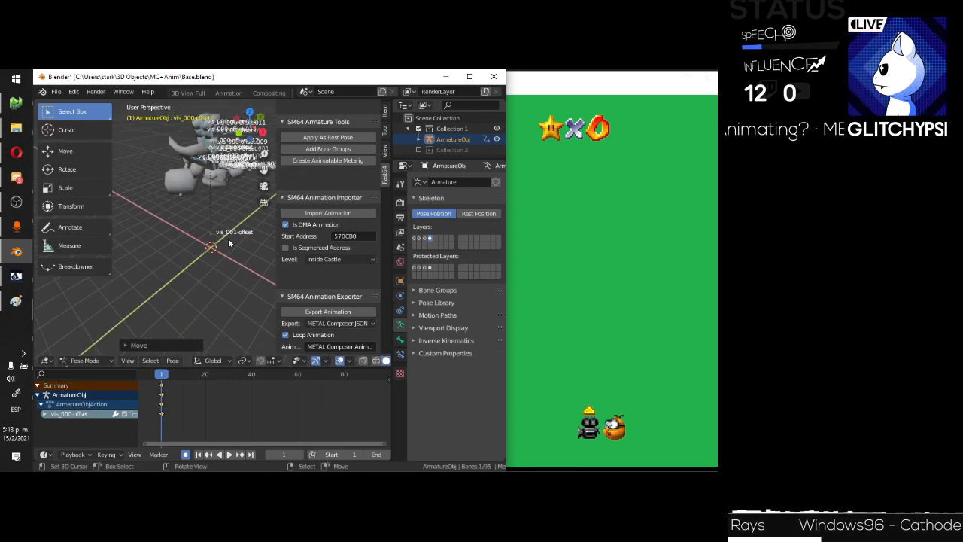
# Select the vis_001-offset bone and export the modified pose as METAL Composer JSON.
pyautogui.moveTo(228, 239); pyautogui.dragTo(203, 245, button='middle')
pyautogui.rightClick(200, 243)
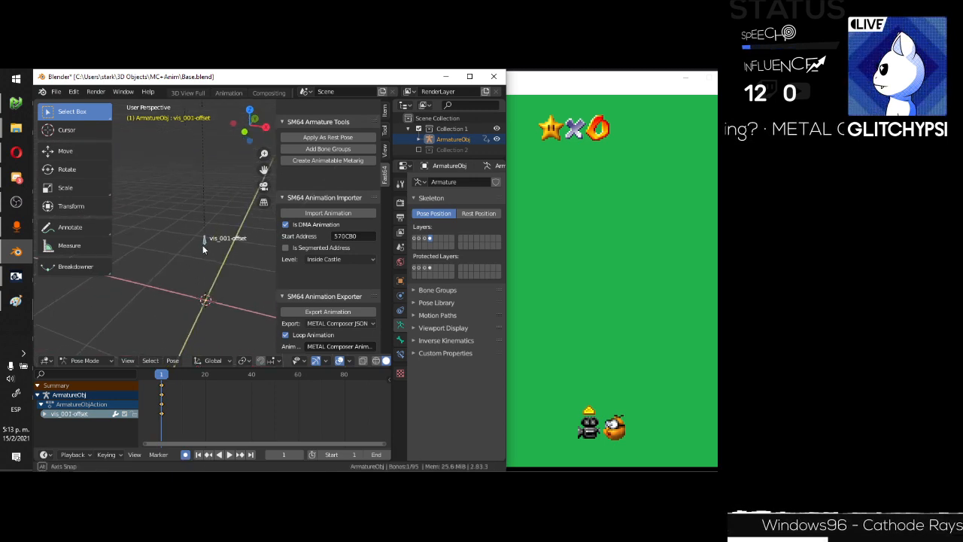
pyautogui.click(346, 312)
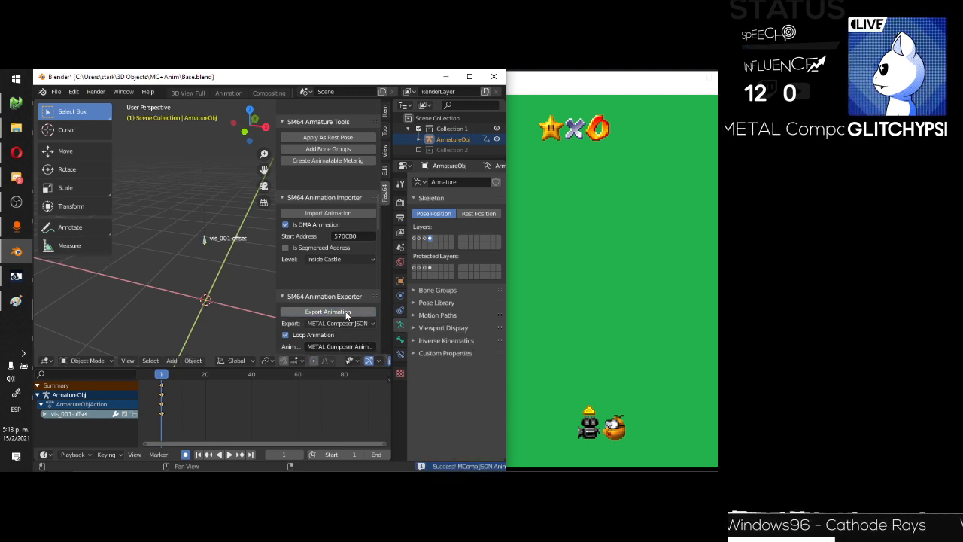
pyautogui.moveTo(197, 271); pyautogui.dragTo(195, 231, button='middle')
pyautogui.scroll(-3, 190, 242)
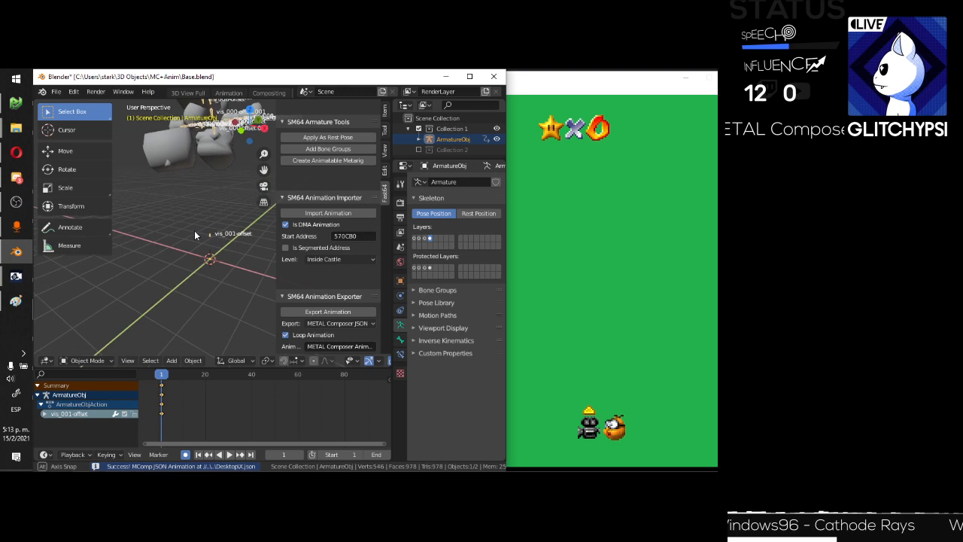
# Switch to METAL Composer and load the newly exported X.json to apply the upside-down pose to Mario.
pyautogui.click(15, 277)
pyautogui.click(68, 309)
pyautogui.click(552, 304)
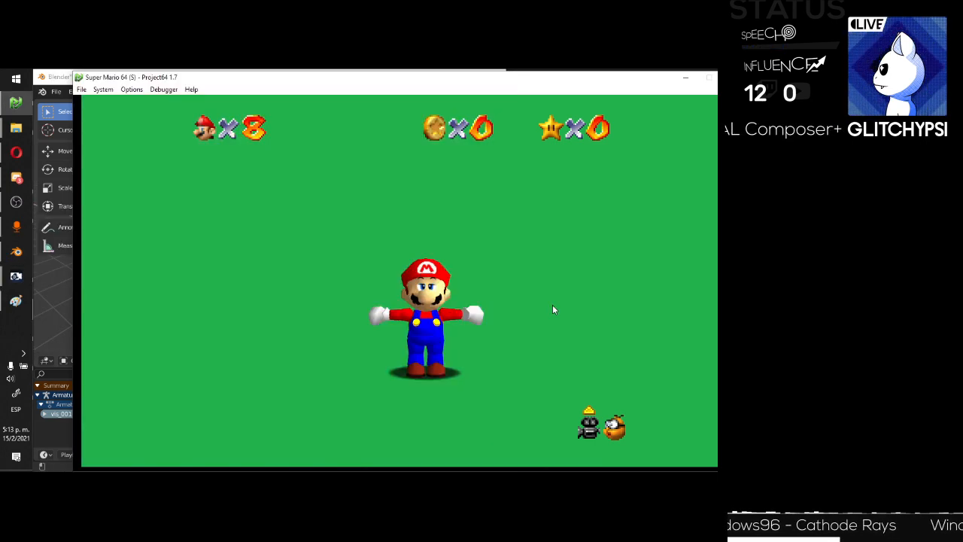
pyautogui.click(15, 277)
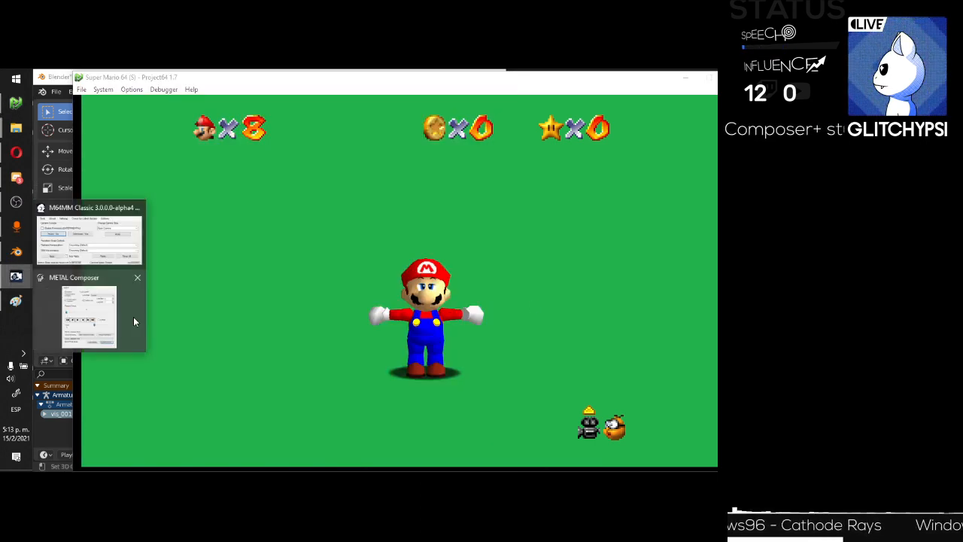
pyautogui.click(133, 317)
pyautogui.click(320, 354)
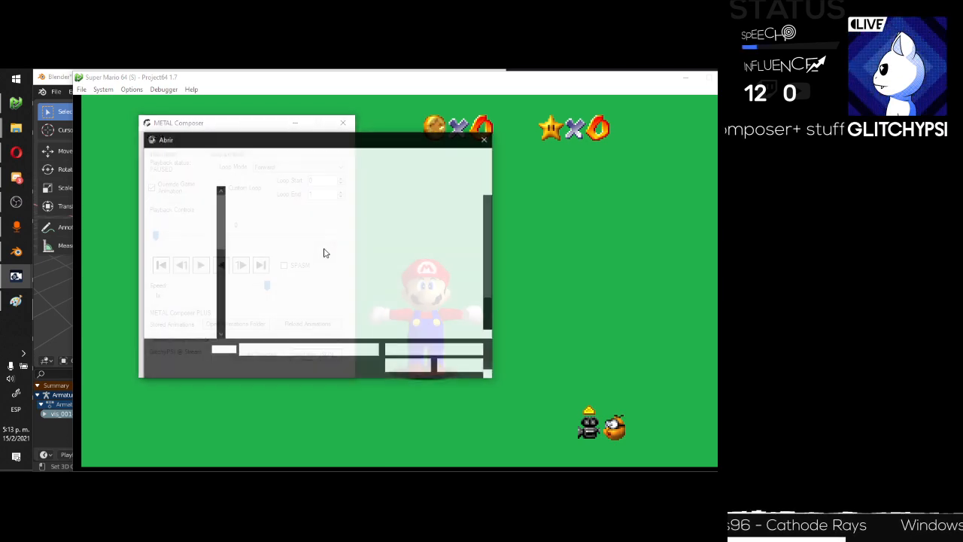
pyautogui.click(258, 307)
pyautogui.doubleClick(258, 307)
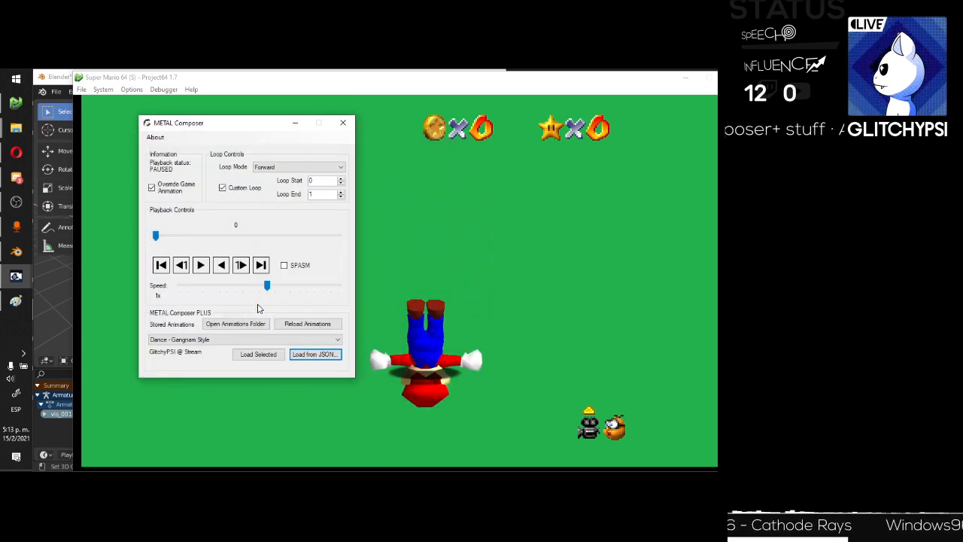
# Switch to Blender and undo the rotation and upward move of the vis_000-offset bone.
pyautogui.click(404, 186)
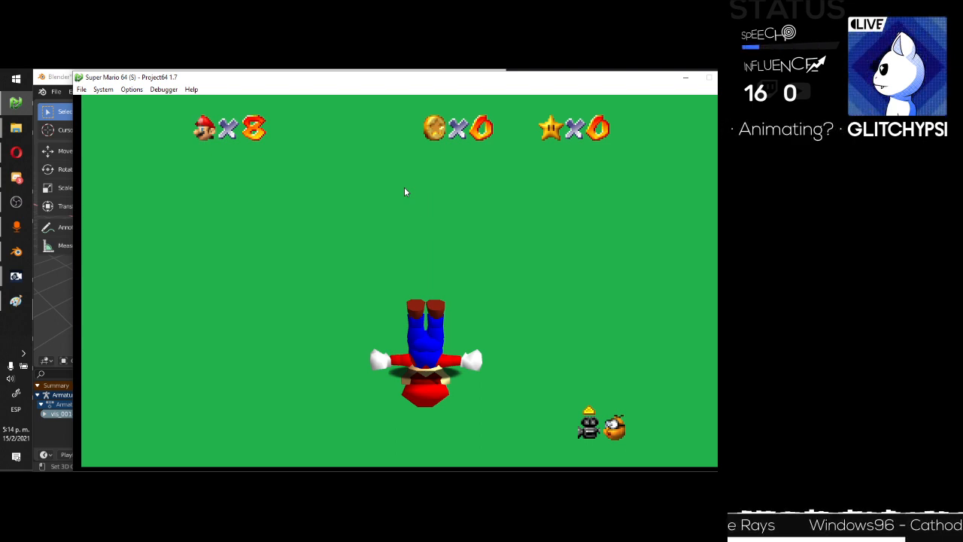
pyautogui.click(66, 274)
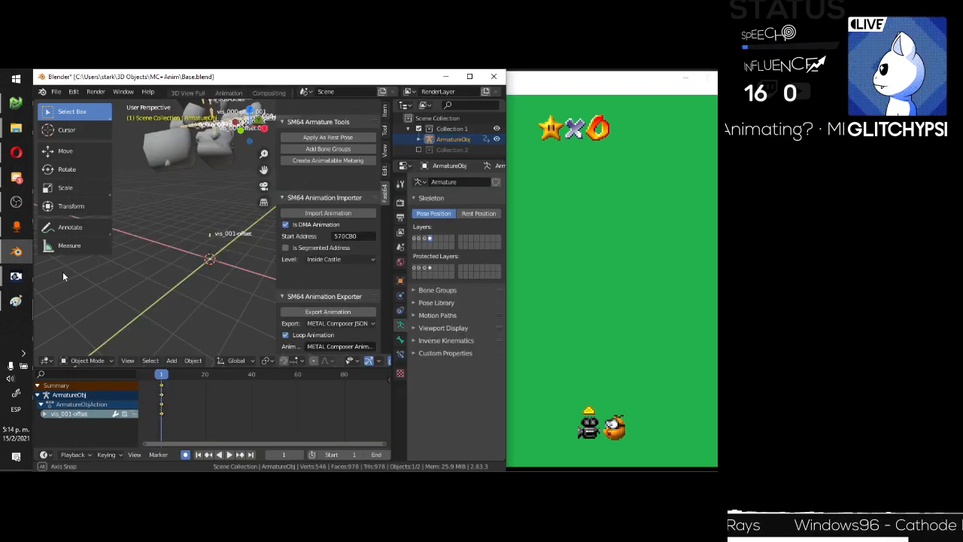
pyautogui.hotkey('ctrl', 'z')
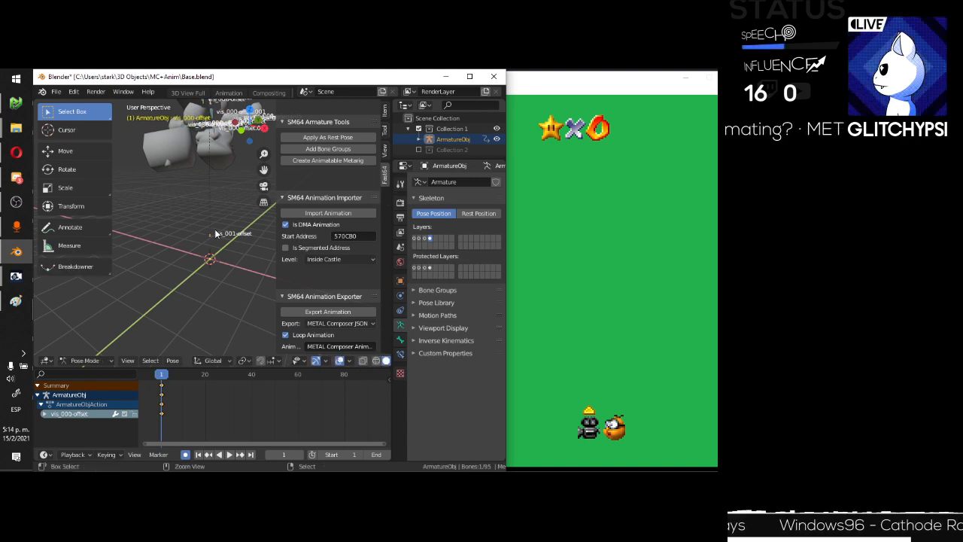
pyautogui.hotkey('ctrl', 'z')
# Move the vis_001-offset bone down along the global Z axis.
pyautogui.scroll(5, 215, 230)
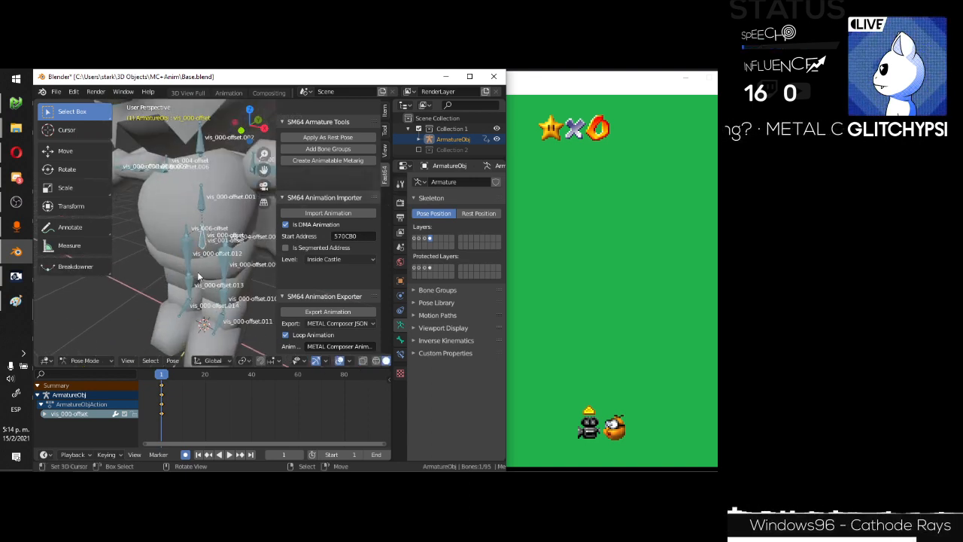
pyautogui.moveTo(202, 239); pyautogui.dragTo(217, 260, button='middle')
pyautogui.scroll(-5, 201, 249)
pyautogui.press('g')
pyautogui.press('z')
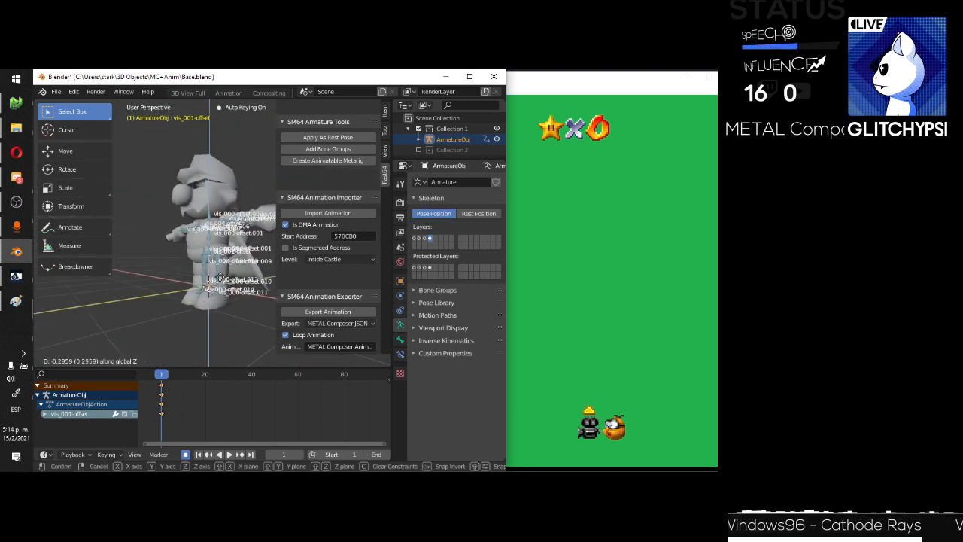
pyautogui.click(258, 277)
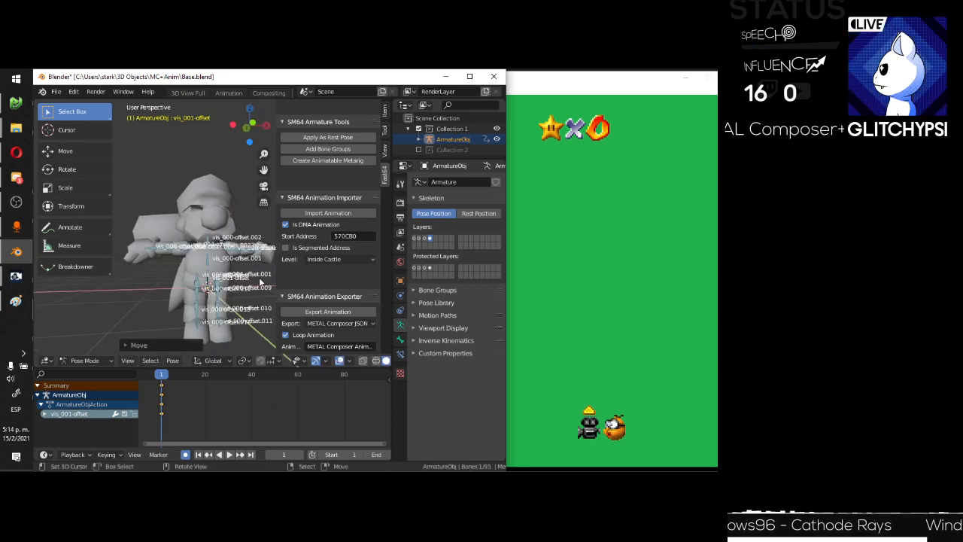
# Select the vis_000-offset bone at the pelvis and move it up along the global Z axis.
pyautogui.moveTo(254, 276); pyautogui.dragTo(208, 294, button='middle')
pyautogui.rightClick(213, 295)
pyautogui.press('g')
pyautogui.press('z')
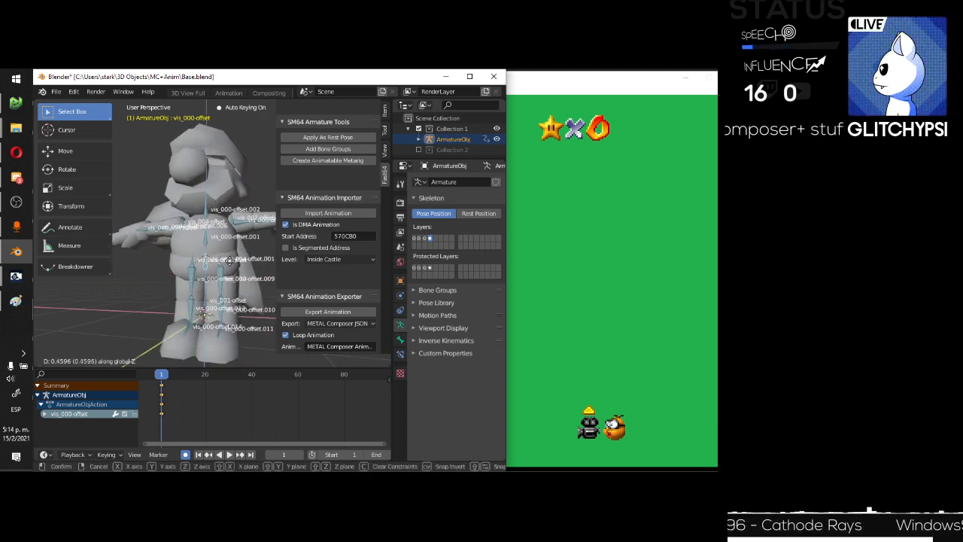
pyautogui.click(232, 247)
# Export the pose as METAL Composer JSON, load X.json in METAL Composer, and bring the Super Mario 64 game window forward.
pyautogui.moveTo(227, 293); pyautogui.dragTo(179, 303, button='middle')
pyautogui.click(327, 312)
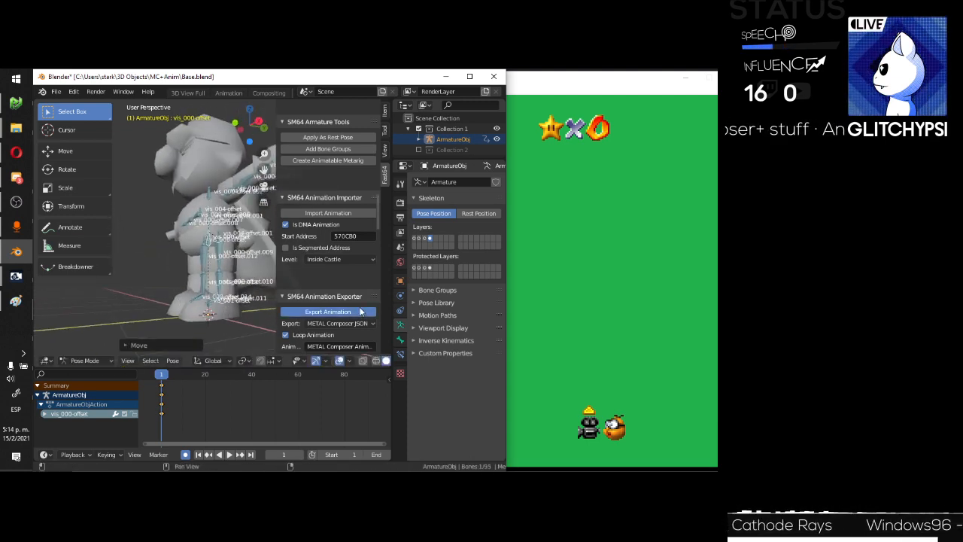
pyautogui.click(15, 276)
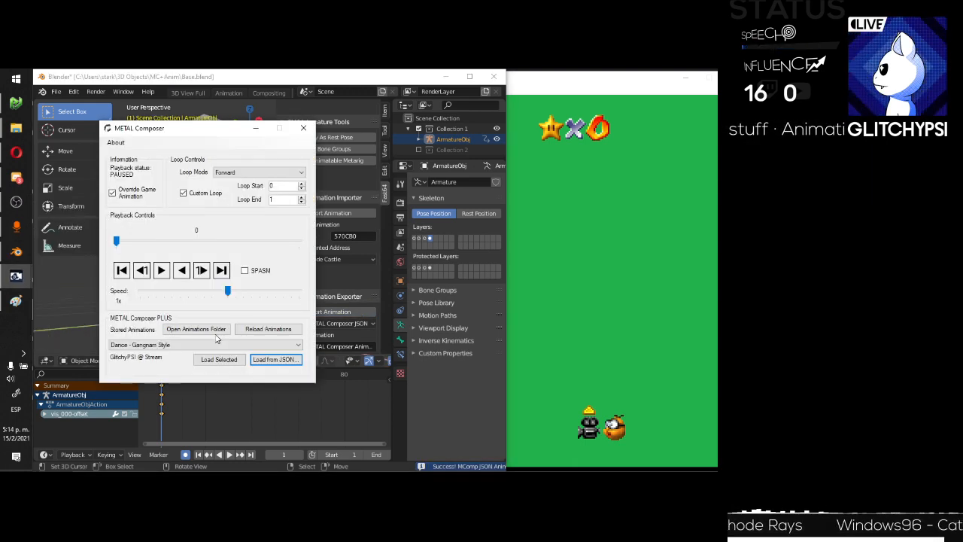
pyautogui.click(360, 229)
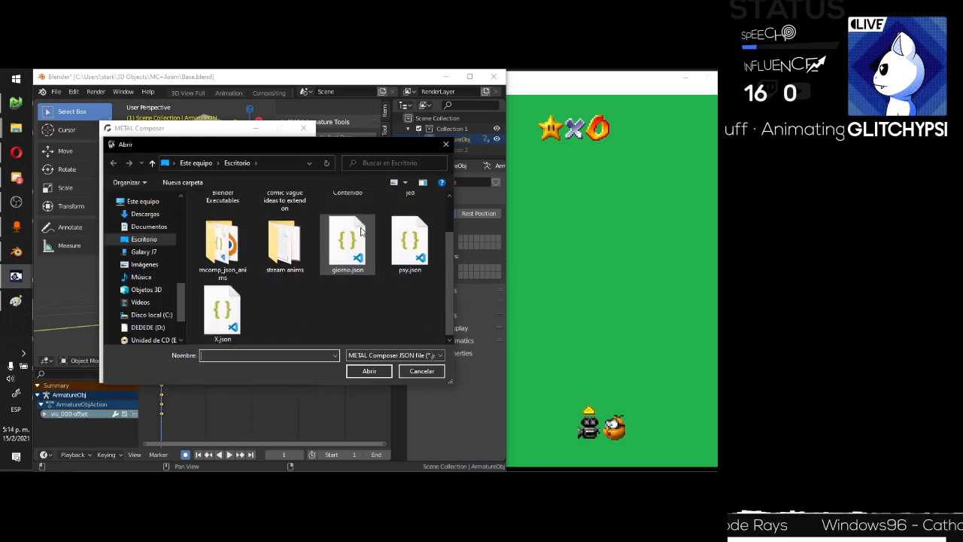
pyautogui.doubleClick(231, 316)
pyautogui.click(607, 269)
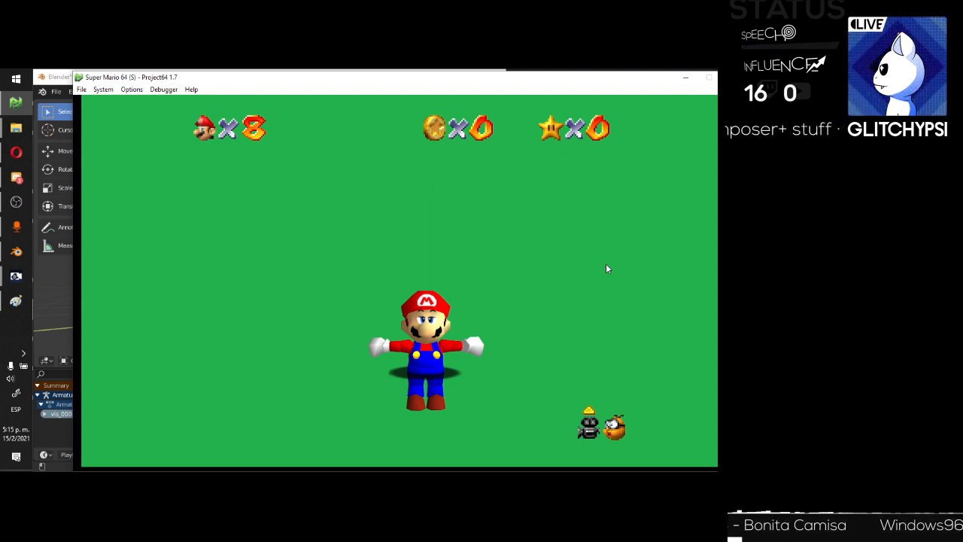
# Switch to Discord and react to the message asking about a naruto run animation with the first emoji found for "bang".
pyautogui.click(16, 178)
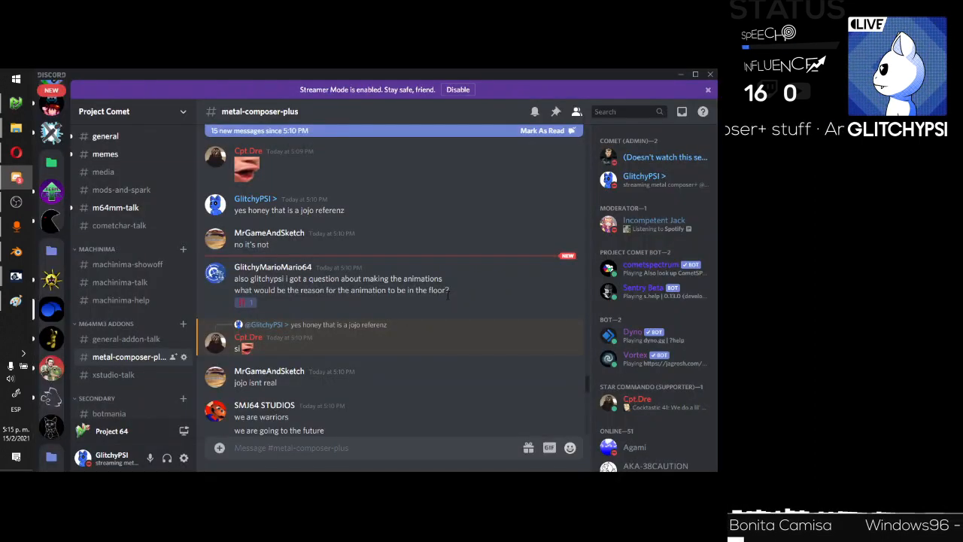
pyautogui.scroll(-5, 447, 294)
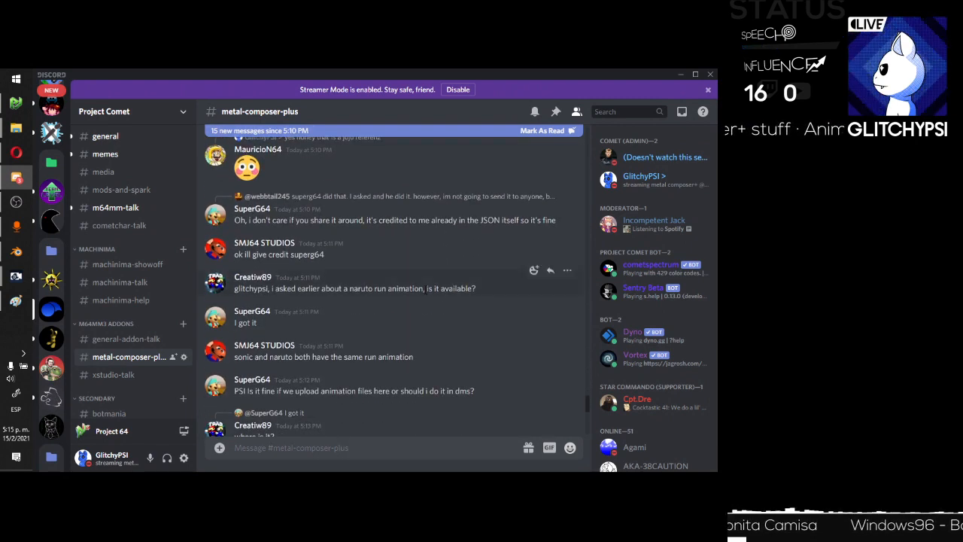
pyautogui.click(532, 270)
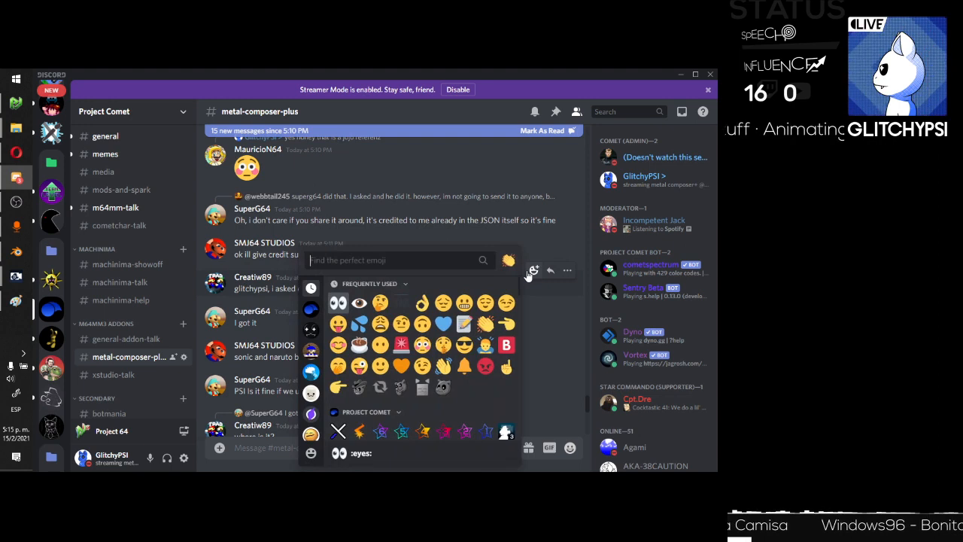
pyautogui.write('bang')
pyautogui.click(338, 290)
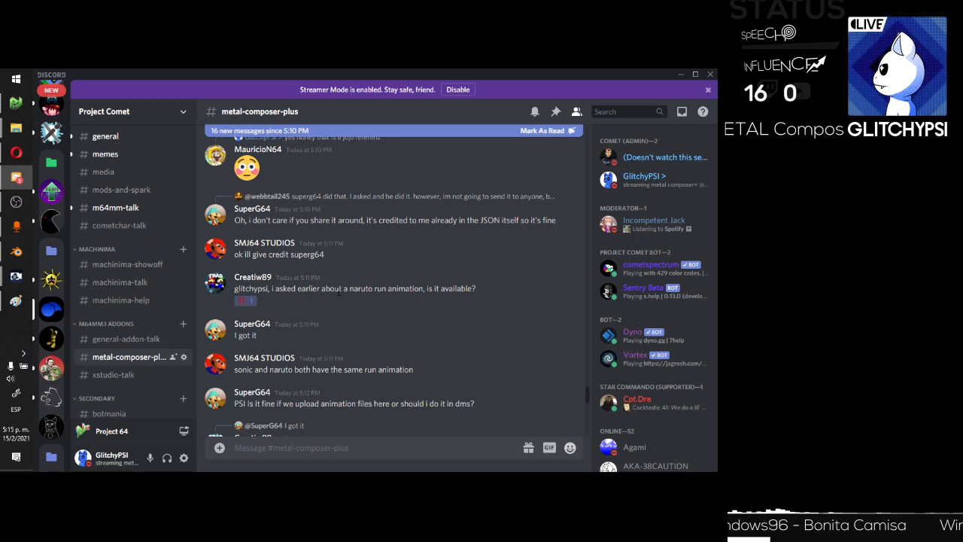
# React to the message asking whether to upload animation files here or in DMs with the first "bang" emoji.
pyautogui.scroll(-2, 339, 313)
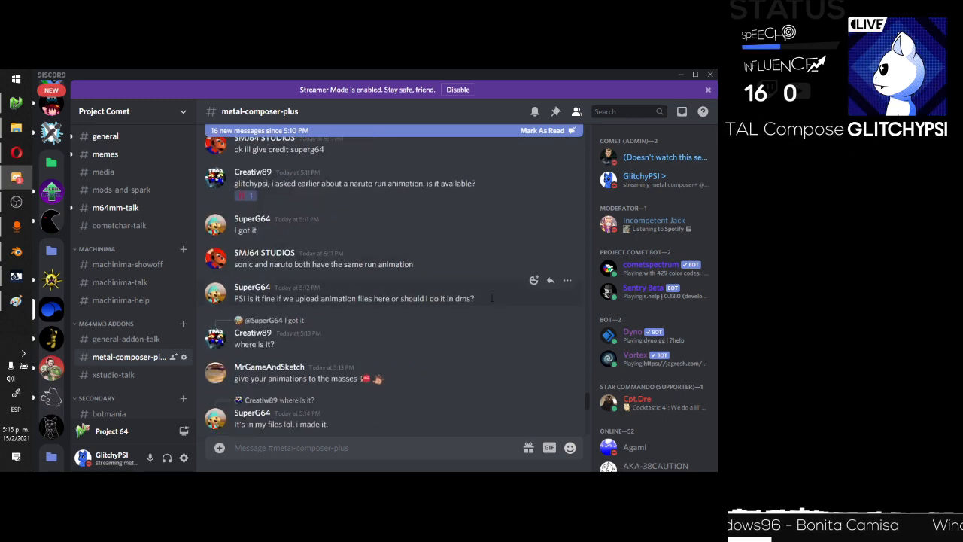
pyautogui.click(534, 282)
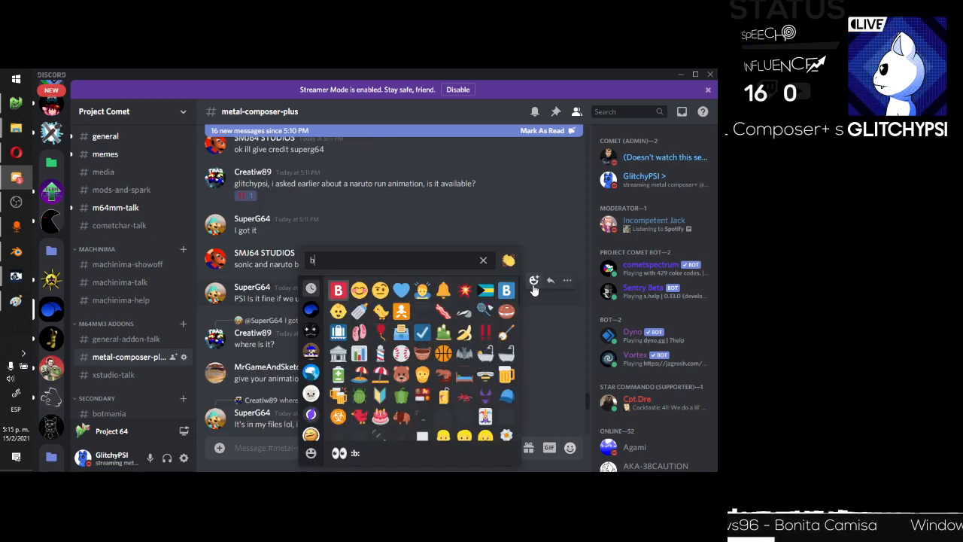
pyautogui.write('bang')
pyautogui.click(340, 296)
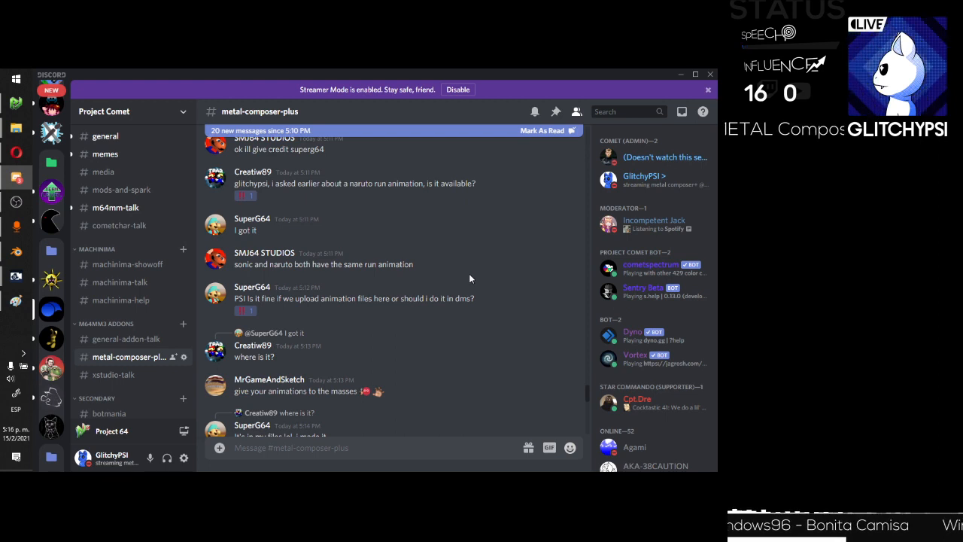
# Read the remaining new messages in the metal-composer-plus channel down to the most recent post.
pyautogui.scroll(-5, 468, 278)
pyautogui.scroll(-1, 466, 282)
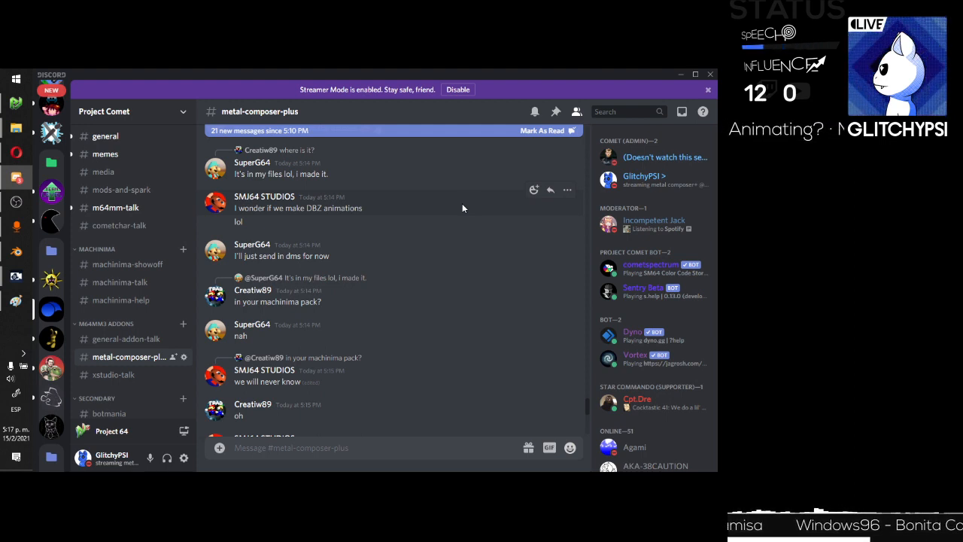
pyautogui.scroll(-5, 462, 207)
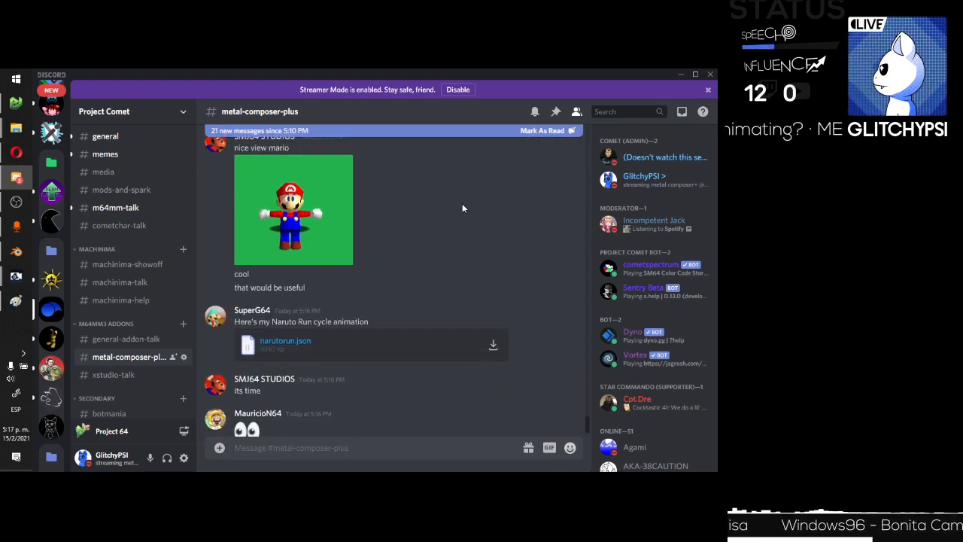
pyautogui.scroll(-1, 463, 207)
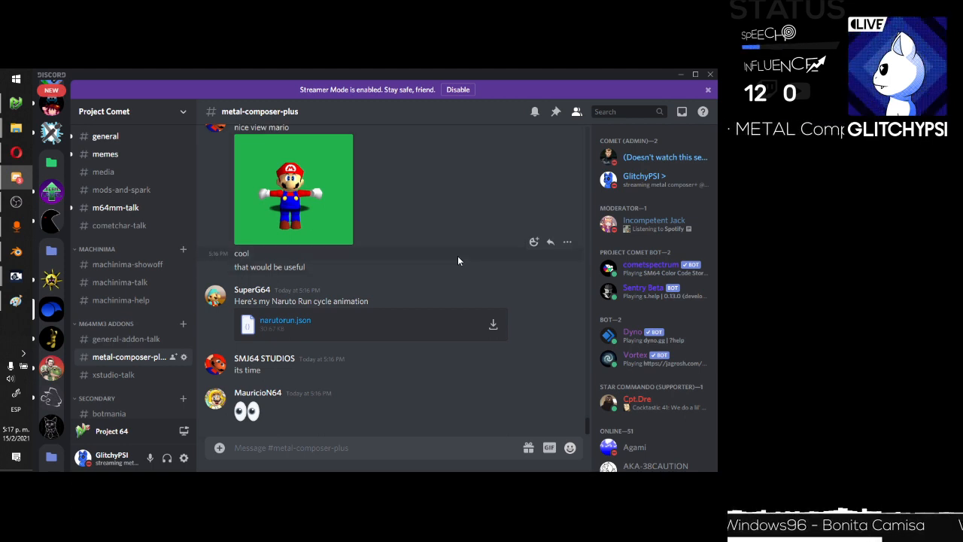
# Switch to OBS Studio, select the OK scene as preview, and transition the live program to it.
pyautogui.click(16, 201)
pyautogui.click(66, 394)
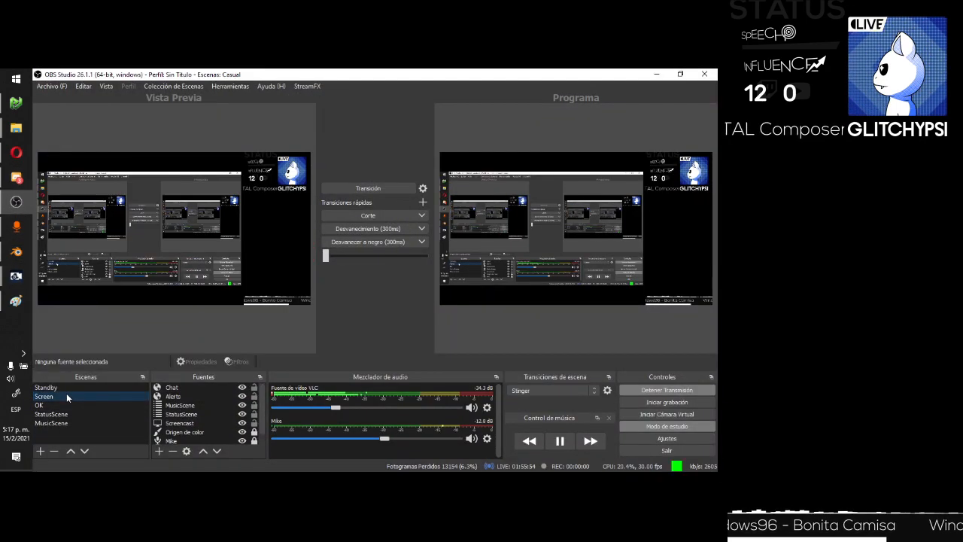
pyautogui.click(72, 405)
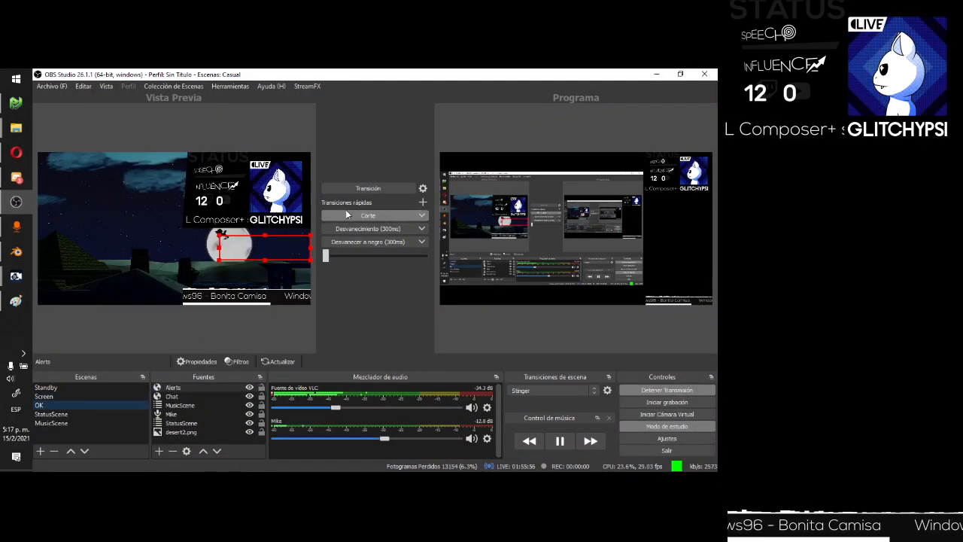
pyautogui.click(354, 188)
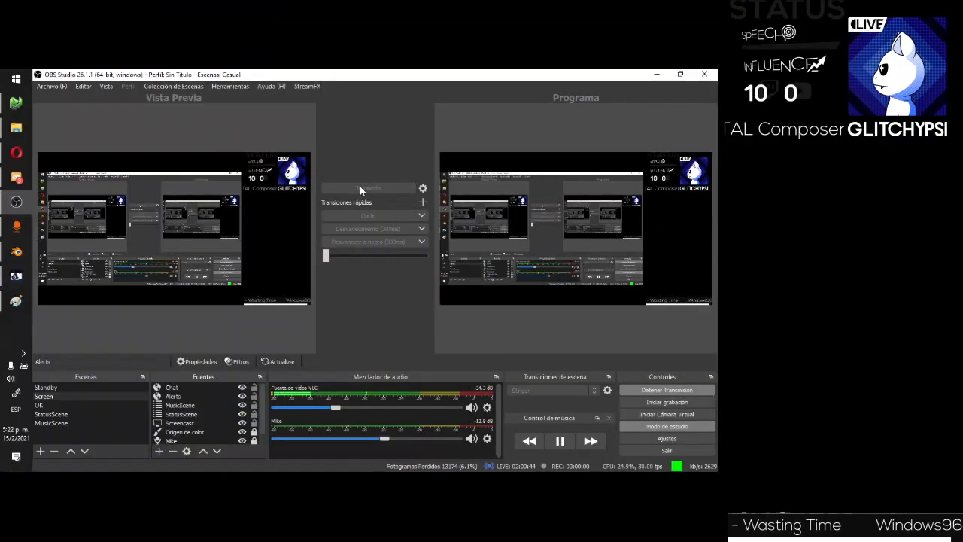
# Switch to the browser, open the metal-composer repository from projectcomet64's GitHub page, and examine the downloads badge in its README.
pyautogui.click(21, 157)
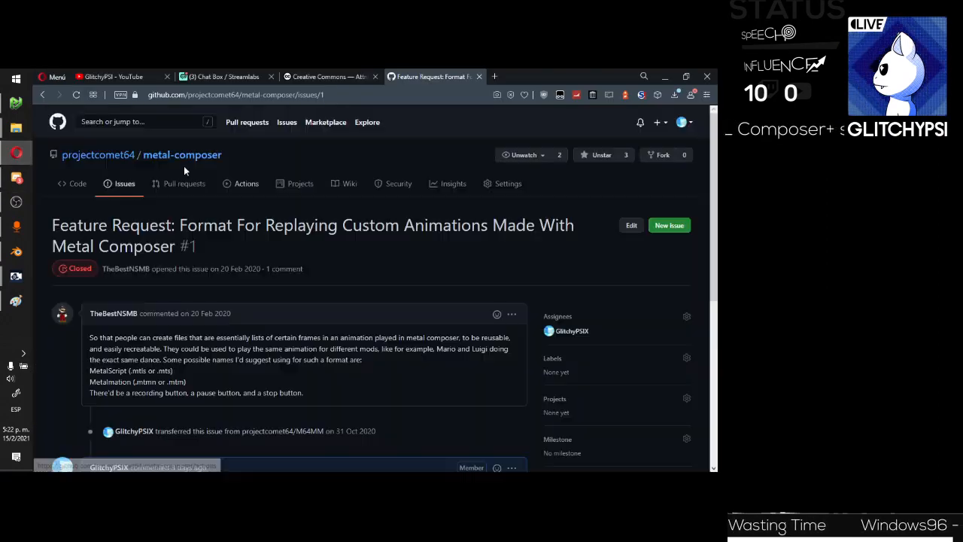
pyautogui.click(163, 159)
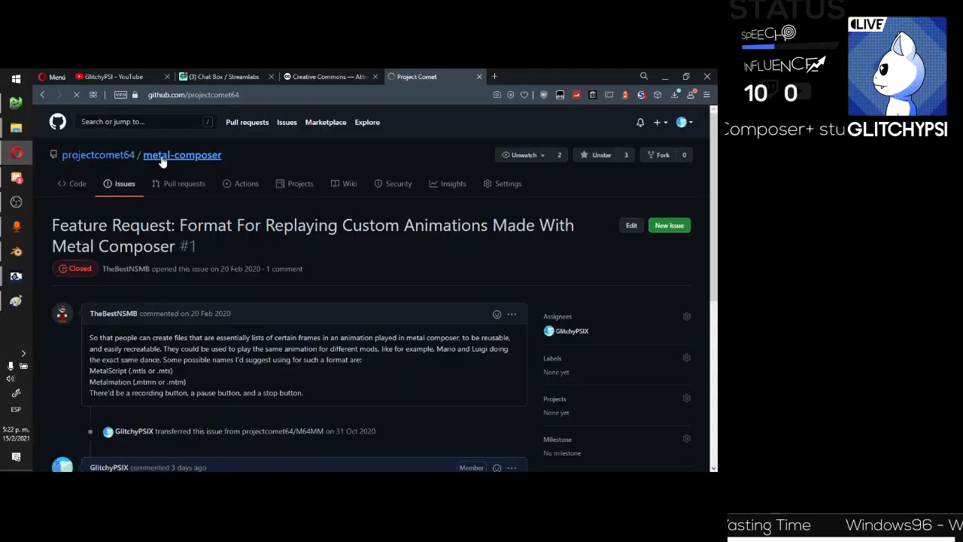
pyautogui.scroll(-3, 177, 255)
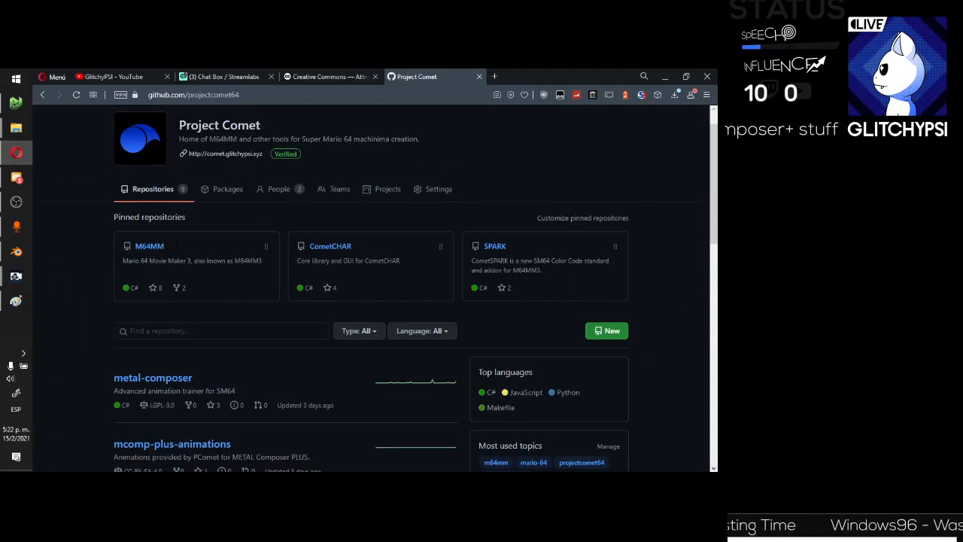
pyautogui.click(151, 201)
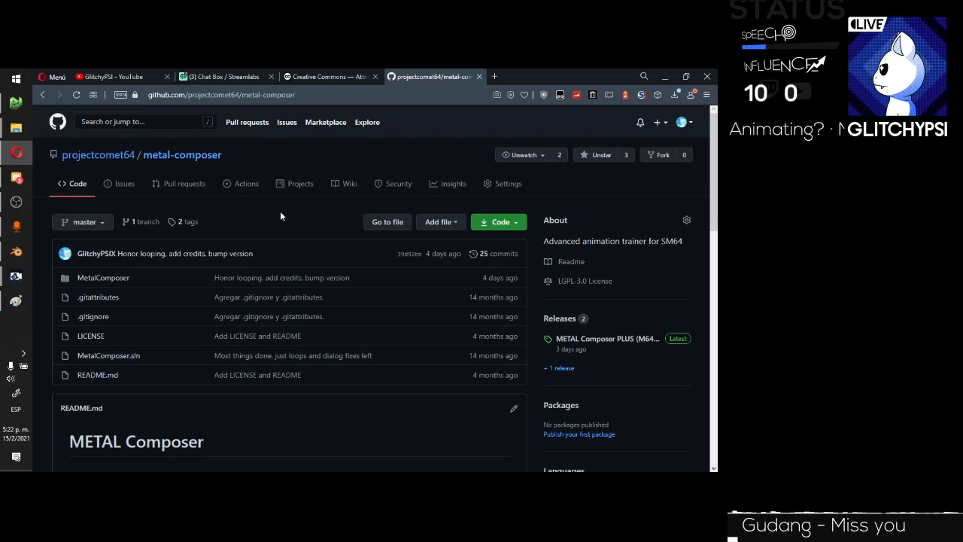
pyautogui.scroll(-6, 259, 217)
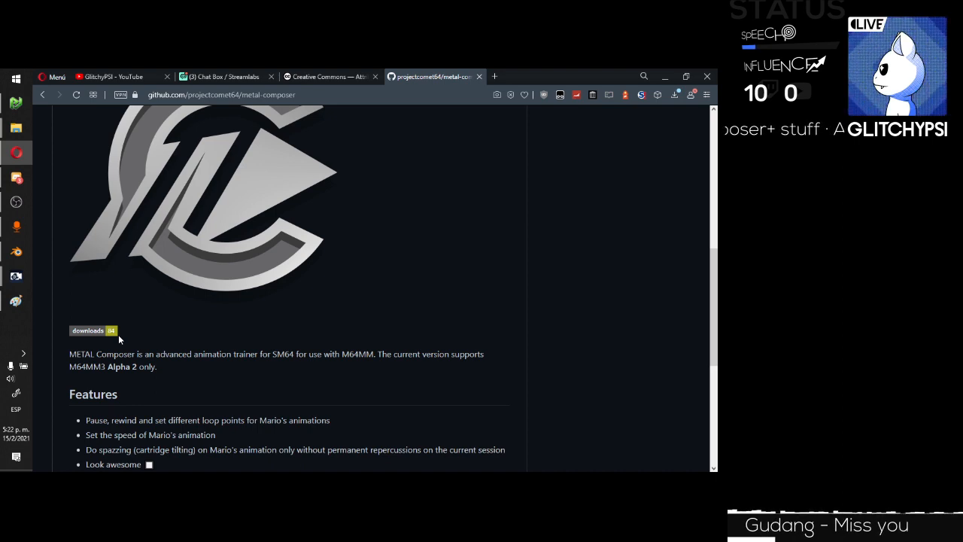
pyautogui.scroll(6, 290, 322)
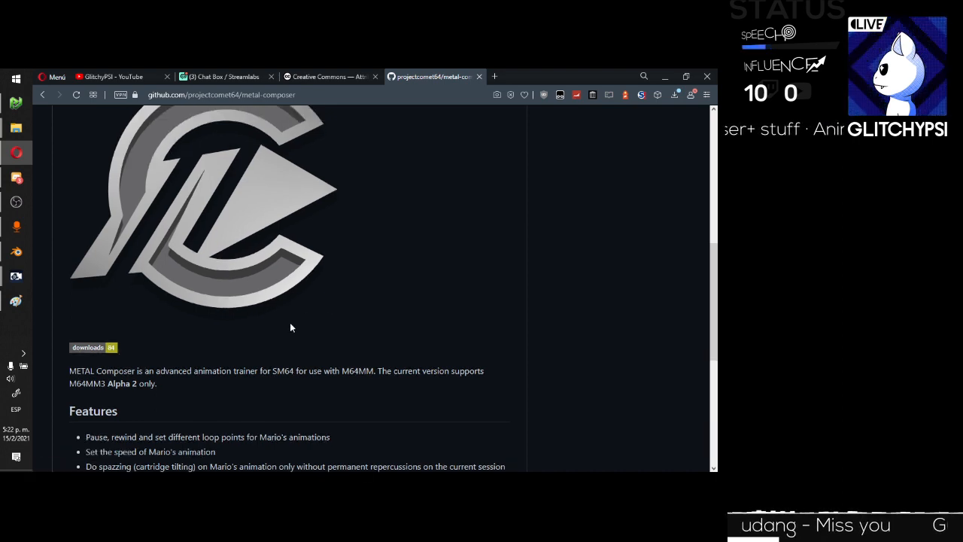
# Return to the projectcomet64 organization page, open the M64MM repository, and examine the download badges in its README.
pyautogui.click(85, 155)
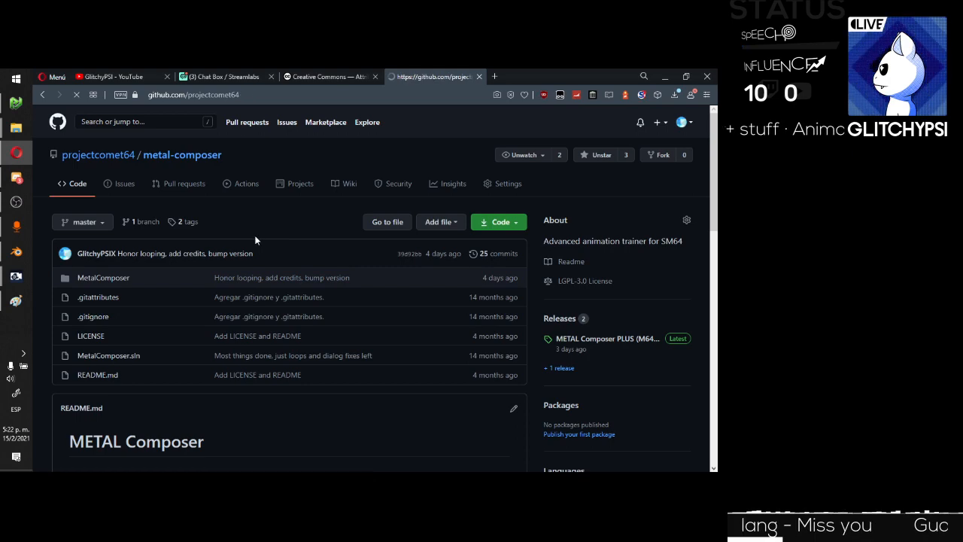
pyautogui.scroll(-6, 256, 239)
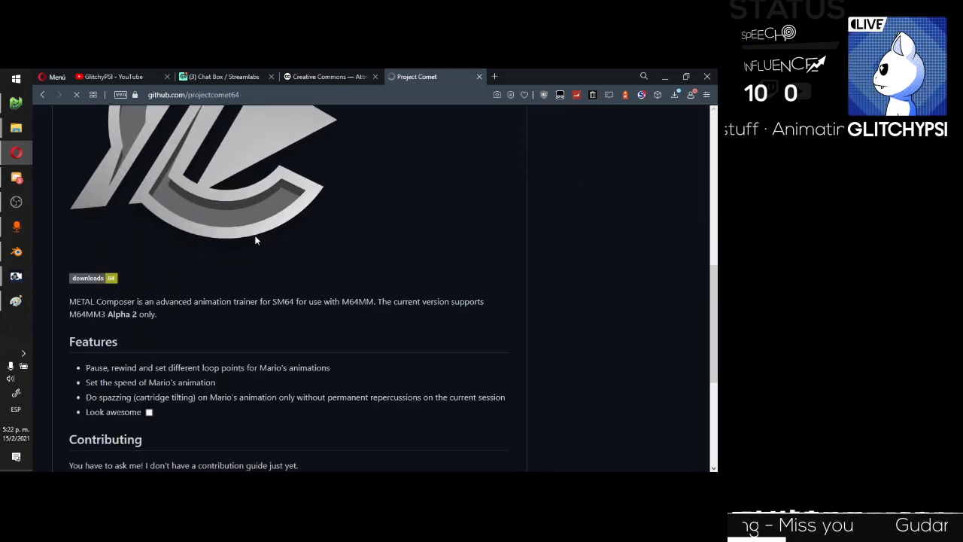
pyautogui.scroll(-3, 253, 239)
pyautogui.scroll(2, 173, 207)
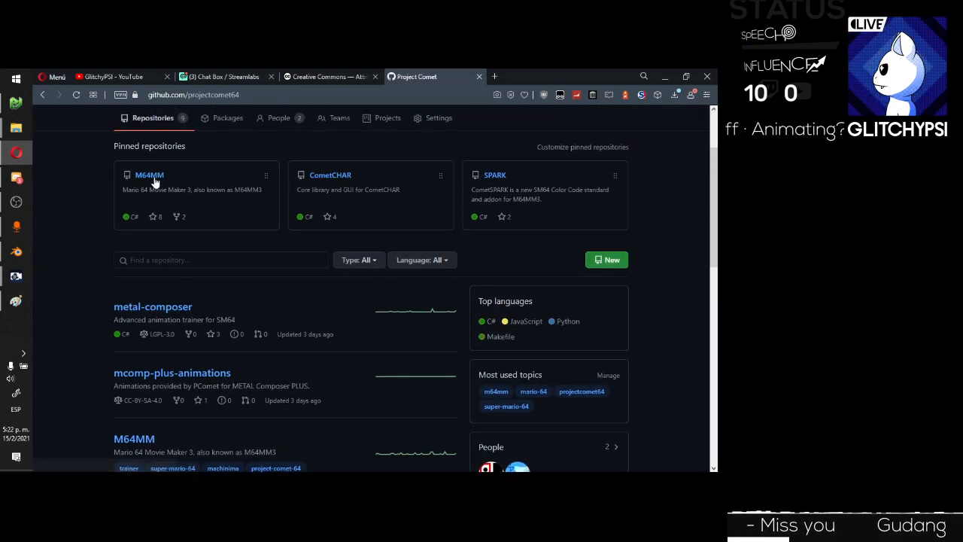
pyautogui.click(149, 175)
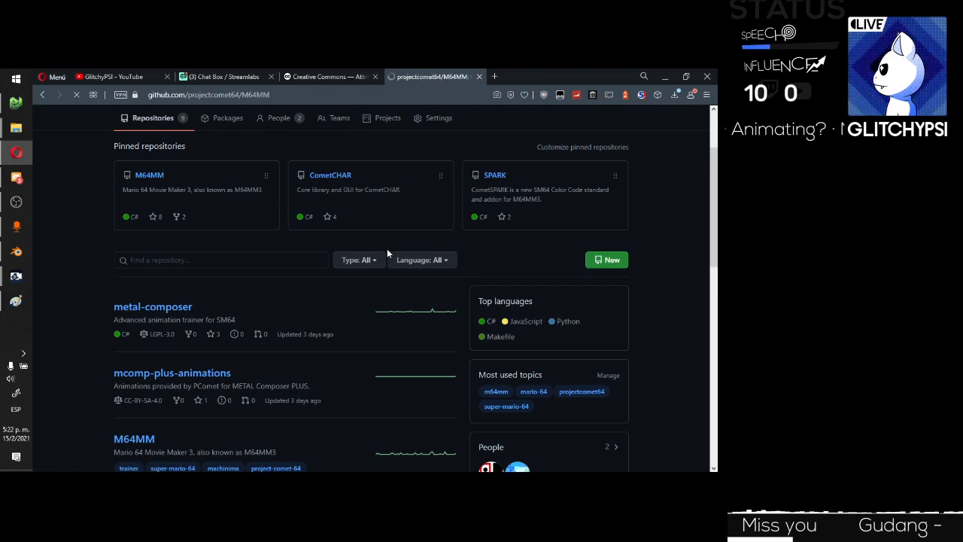
pyautogui.scroll(-3, 387, 254)
pyautogui.scroll(-5, 387, 253)
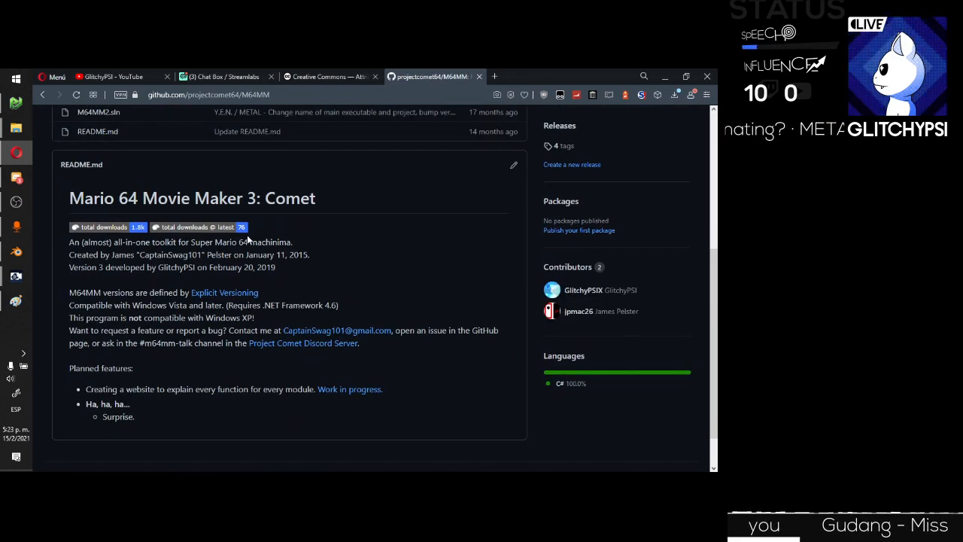
# Leave the M64MM repository and open the cometSpectrum site at cmts64.xyz.
pyautogui.scroll(1, 247, 236)
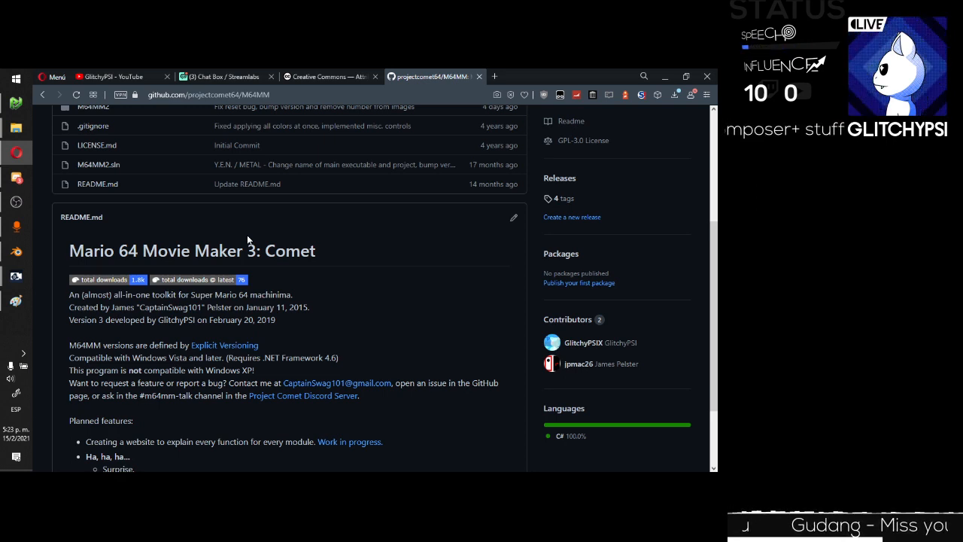
pyautogui.click(440, 95)
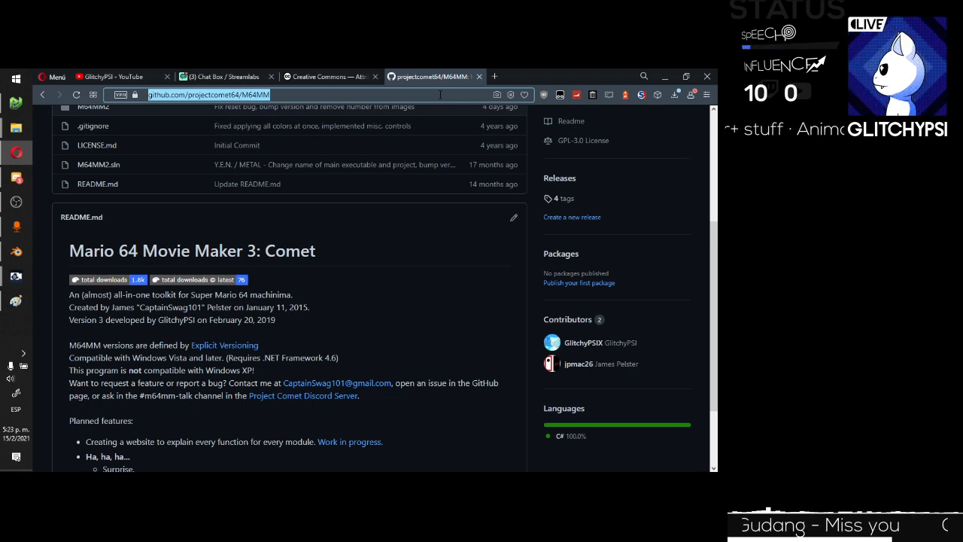
pyautogui.write('cmts64.xyz/')
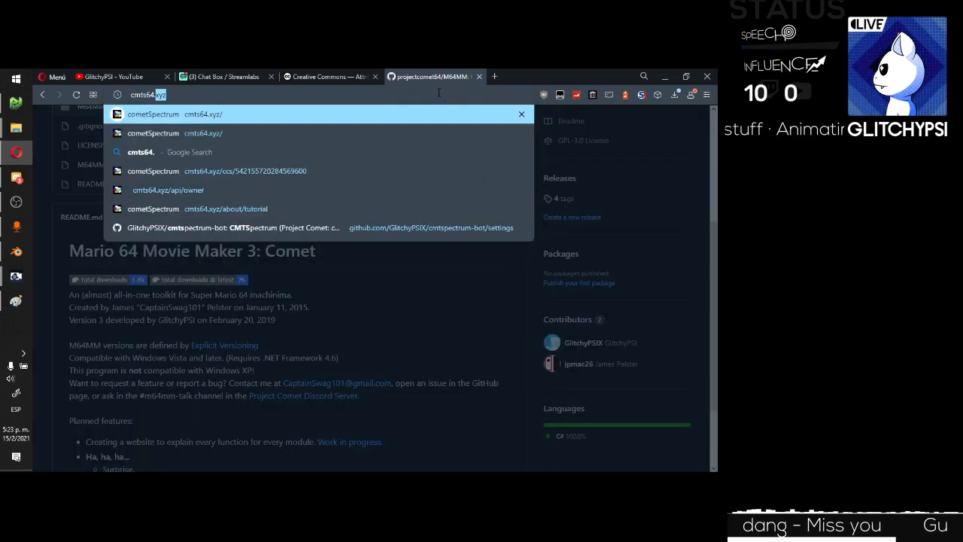
pyautogui.press('Return')
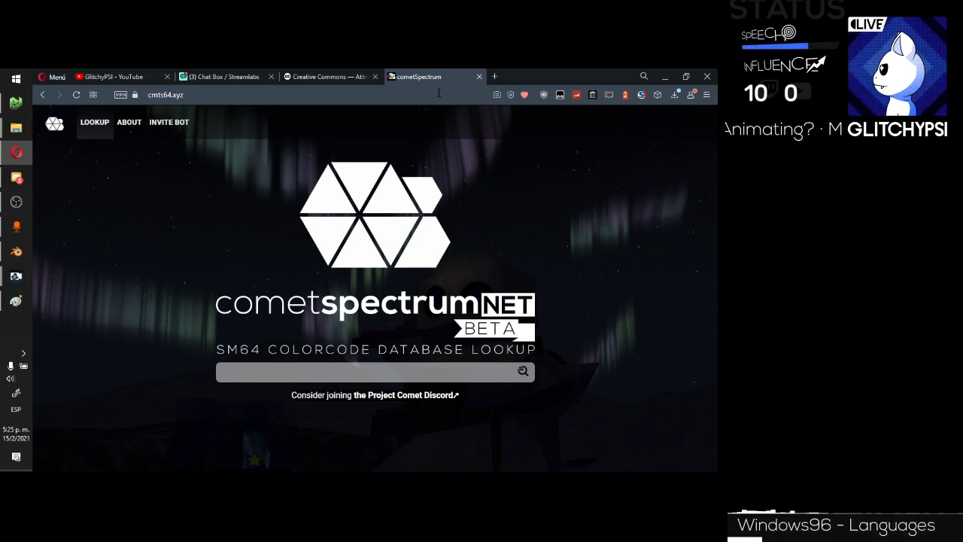
# Switch to Discord, view the cometspectrum bot's profile card in the Project Comet server, and return to the browser.
pyautogui.click(17, 178)
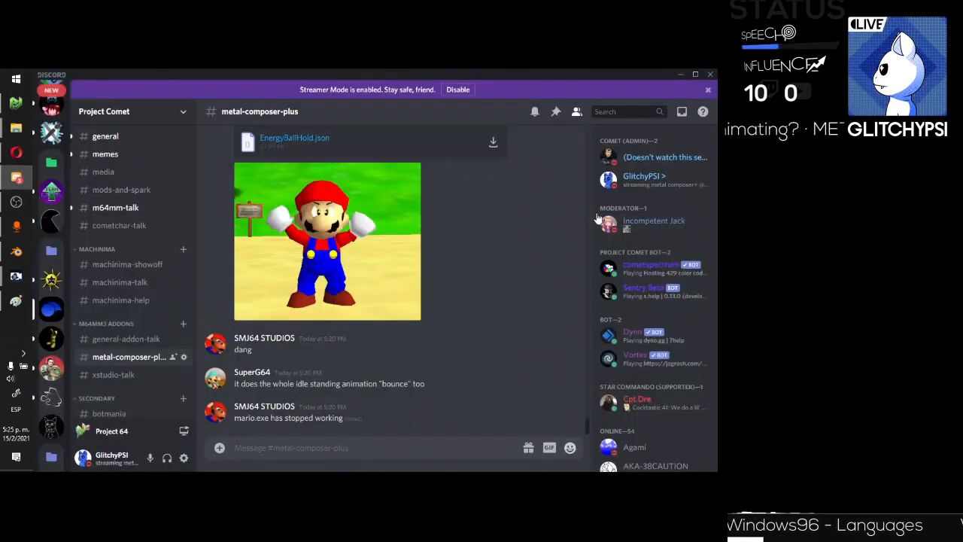
pyautogui.click(652, 265)
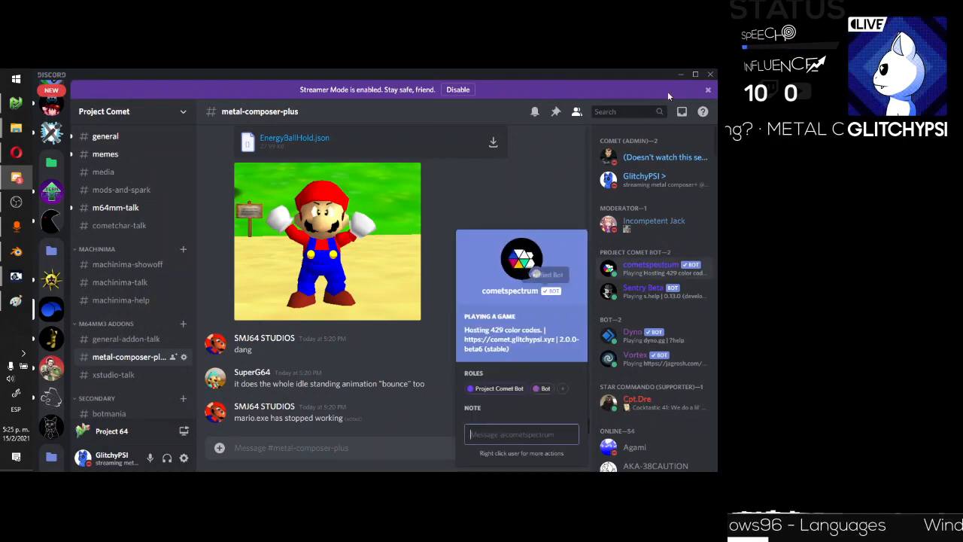
pyautogui.click(681, 73)
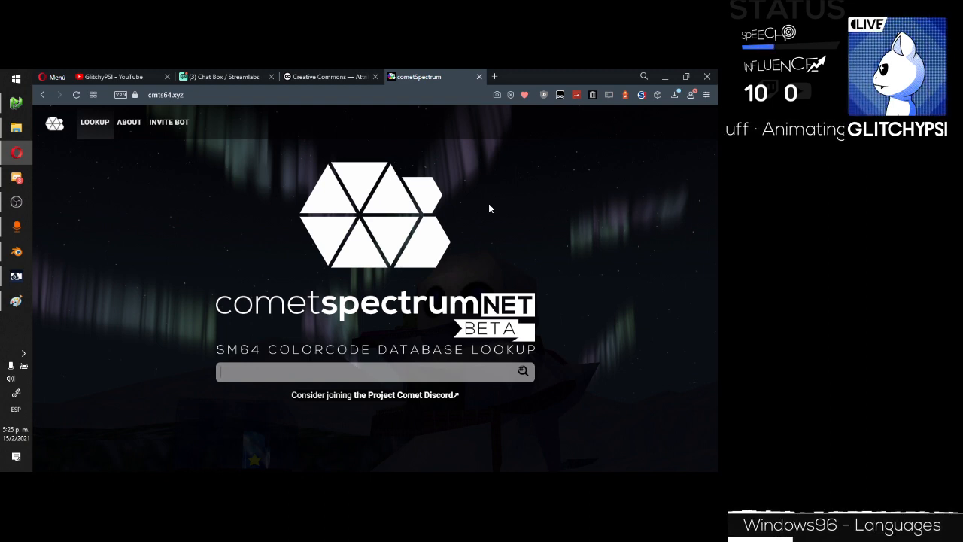
# Search the color code database for the community member's username and open the matching color code list.
pyautogui.write('superg64')
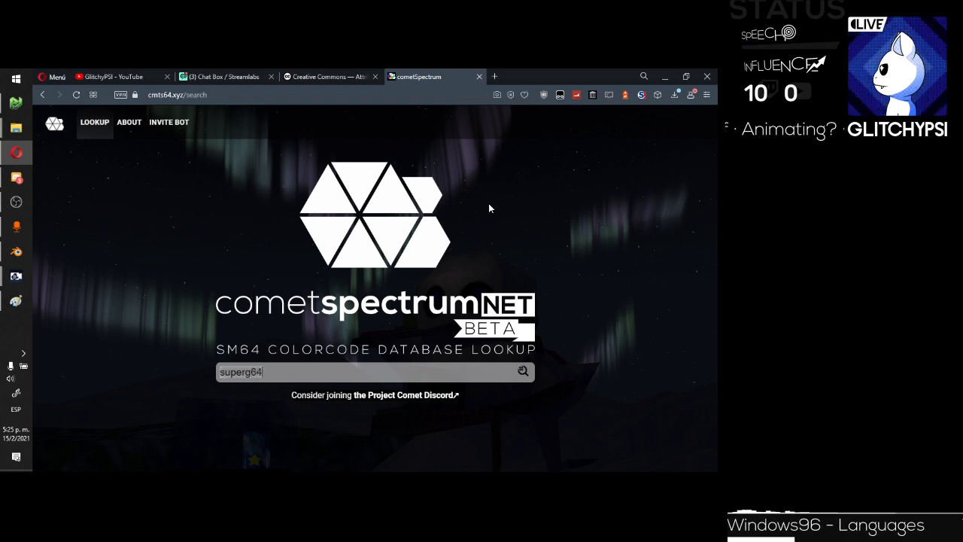
pyautogui.press('Return')
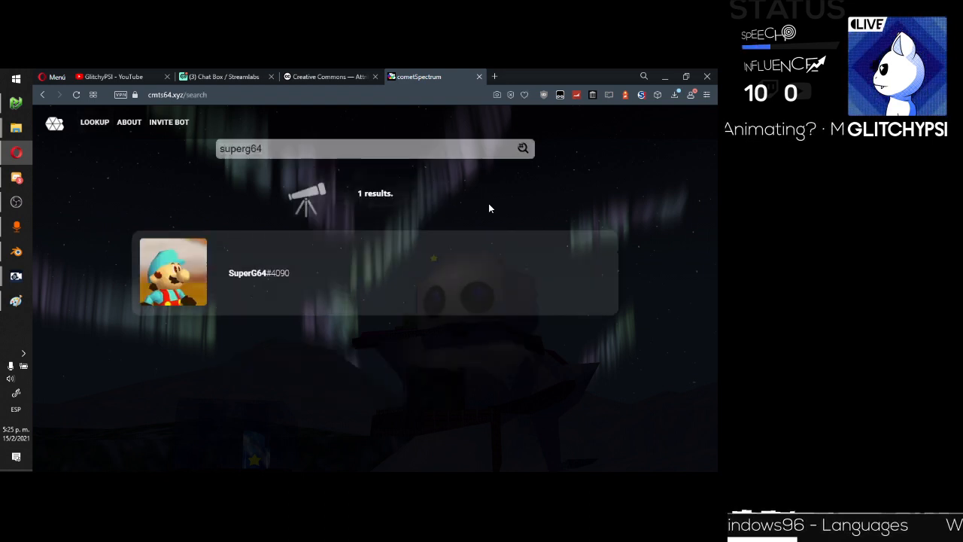
pyautogui.click(238, 280)
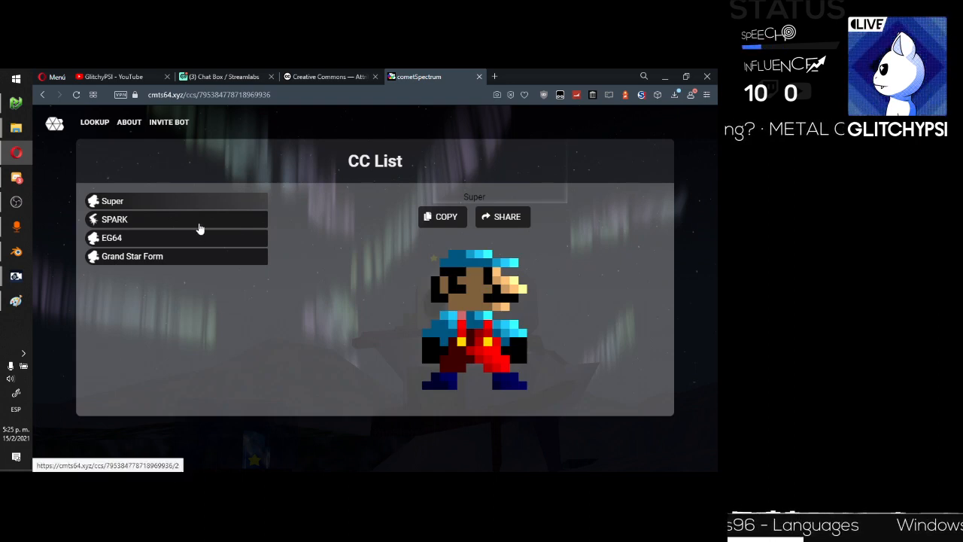
# View the SPARK, EG64 and Grand Star Form color codes, and open and close the share link of Grand Star Form.
pyautogui.click(200, 227)
pyautogui.click(203, 249)
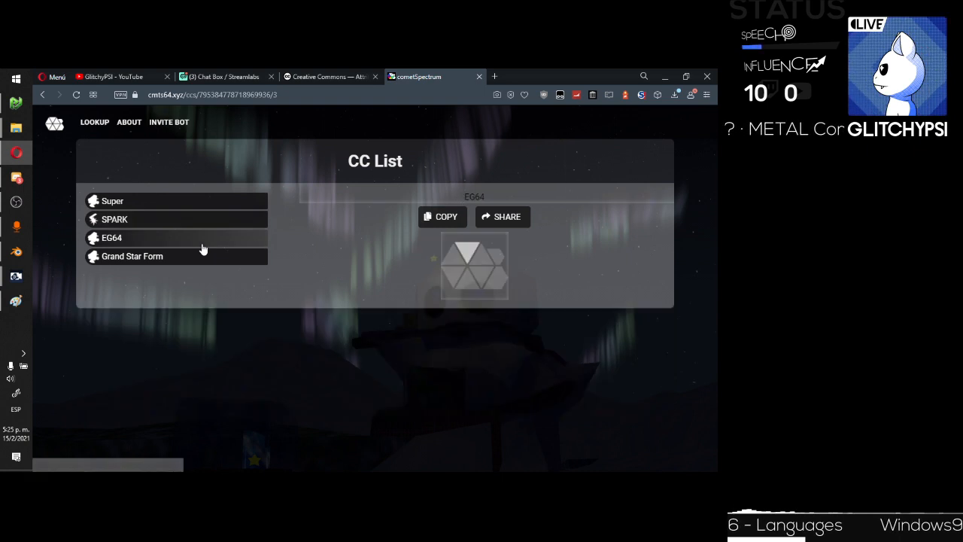
pyautogui.click(204, 257)
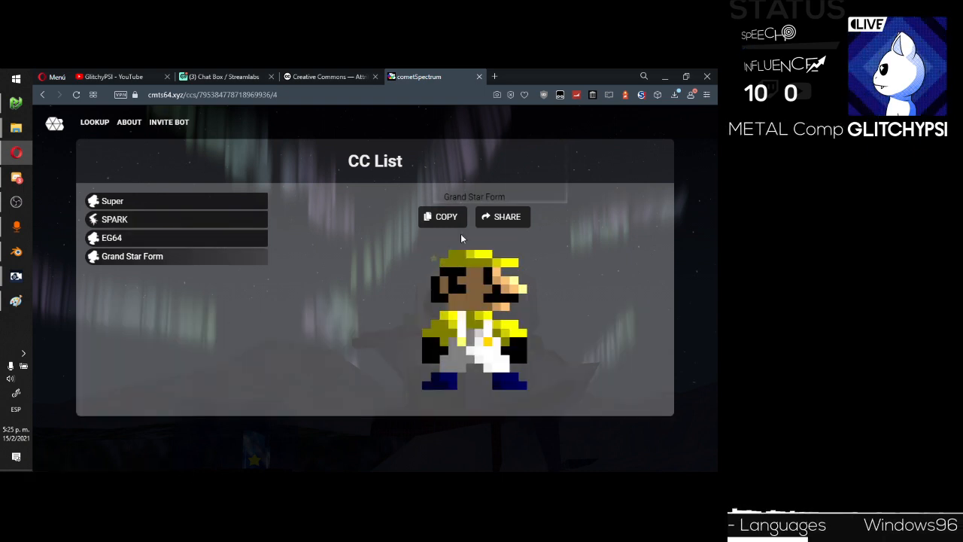
pyautogui.click(503, 217)
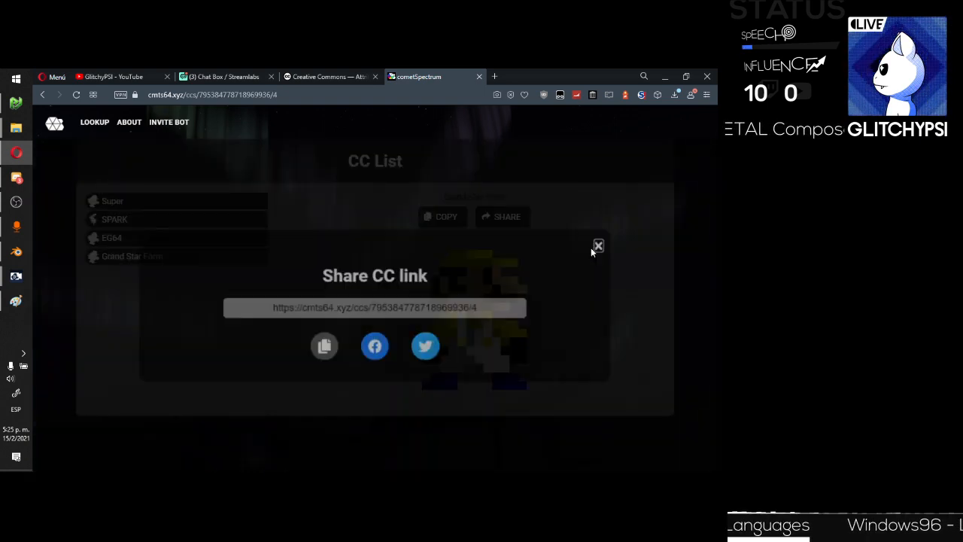
pyautogui.click(596, 247)
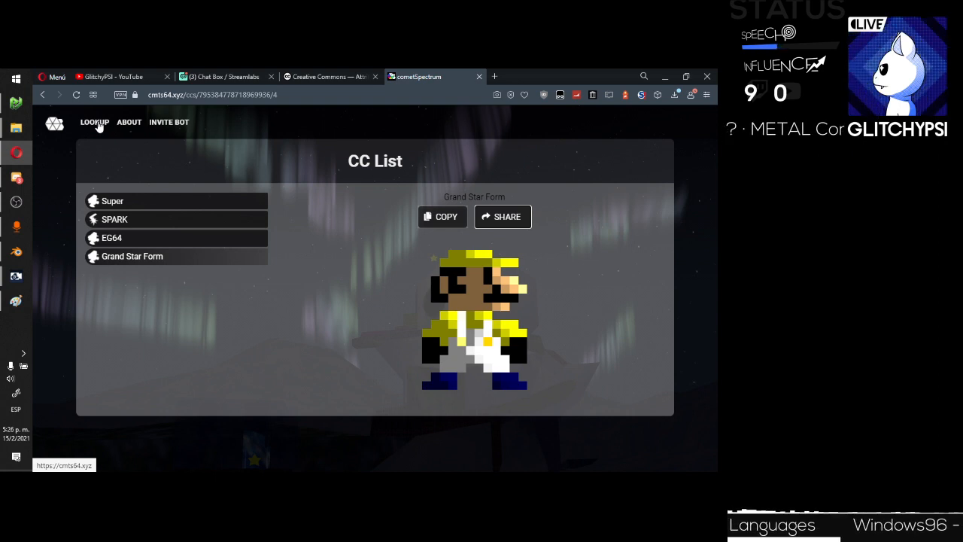
# Go back to the lookup page, open the site's About page, and look through its description and credits.
pyautogui.click(95, 123)
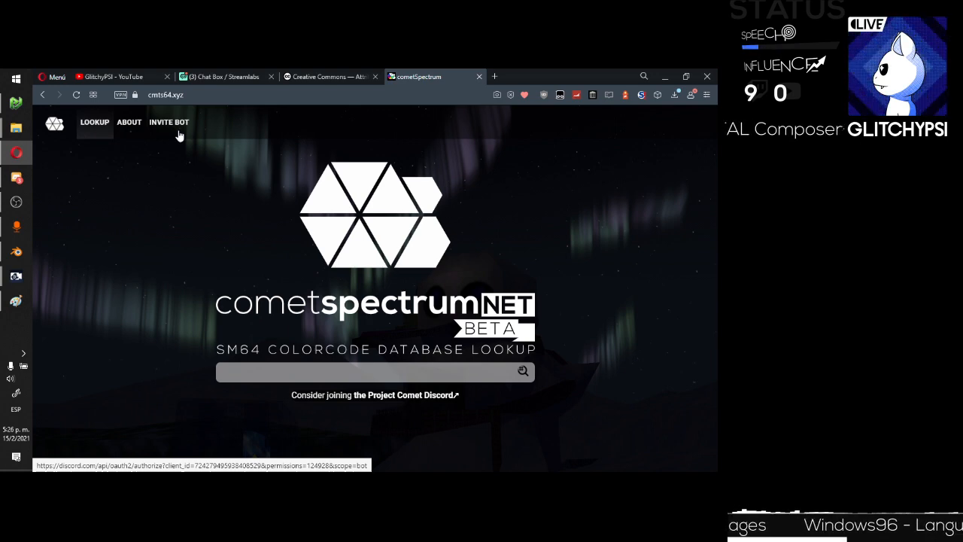
pyautogui.click(128, 128)
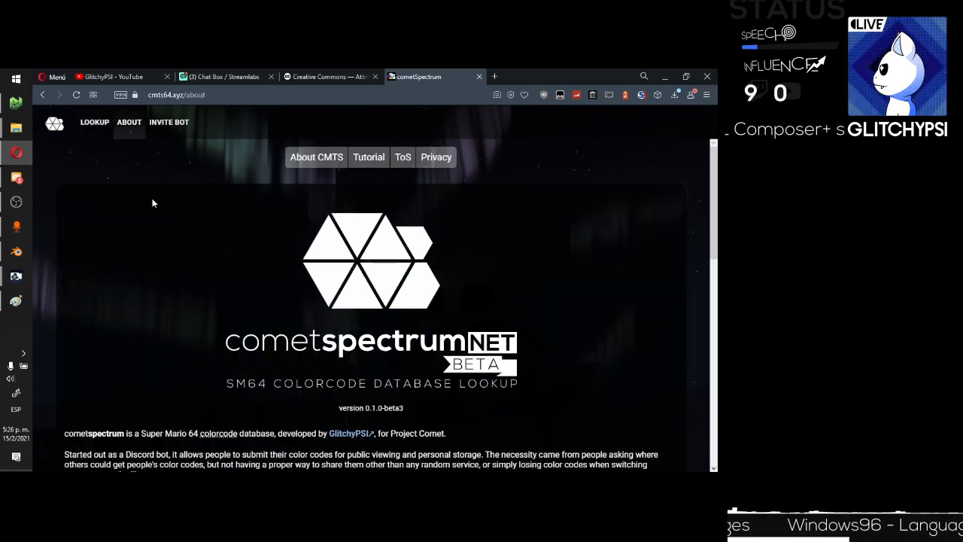
pyautogui.scroll(-6, 271, 241)
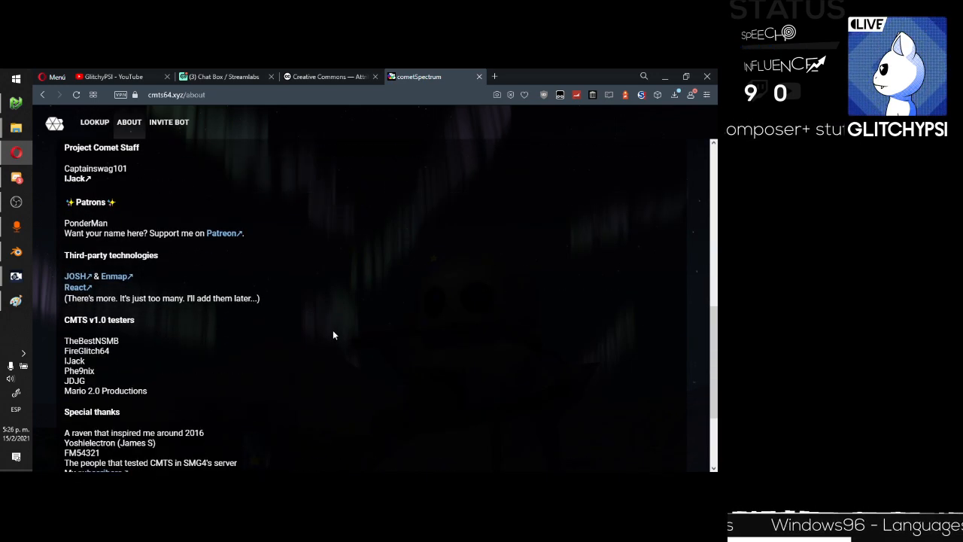
pyautogui.scroll(8, 333, 335)
# Read the tutorial's sections on color codes, SPARK, and getting and saving codes, and return to the lookup page.
pyautogui.click(369, 156)
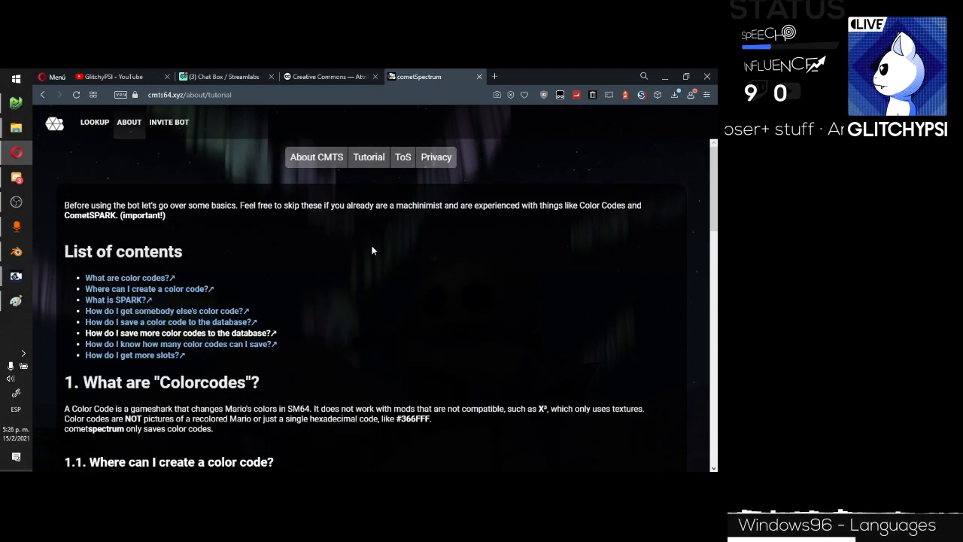
pyautogui.scroll(-2, 372, 250)
pyautogui.moveTo(221, 277); pyautogui.dragTo(64, 249)
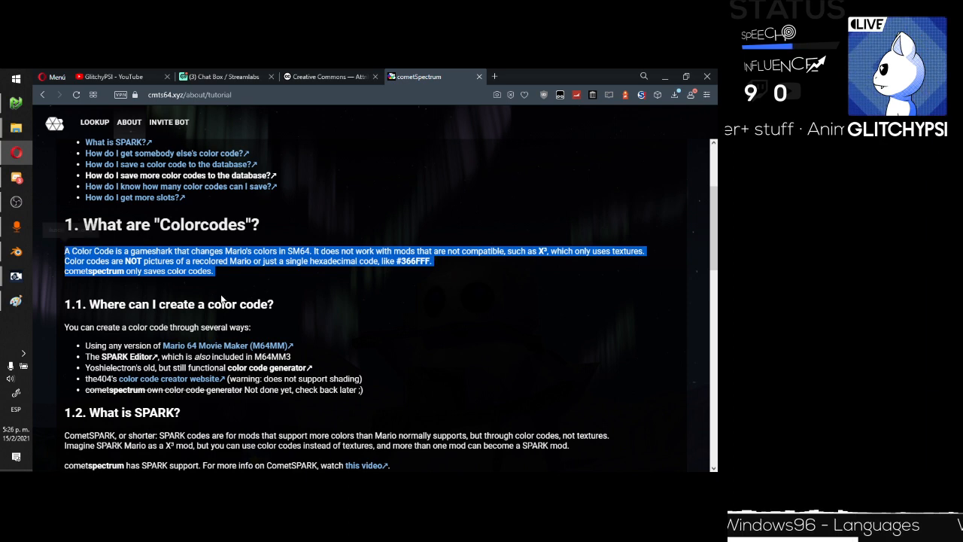
pyautogui.click(400, 285)
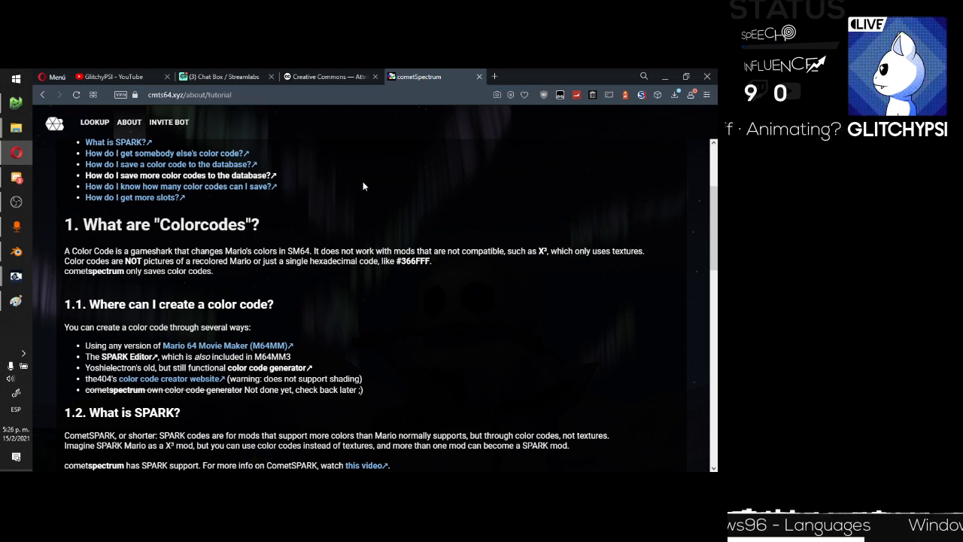
pyautogui.scroll(-3, 362, 186)
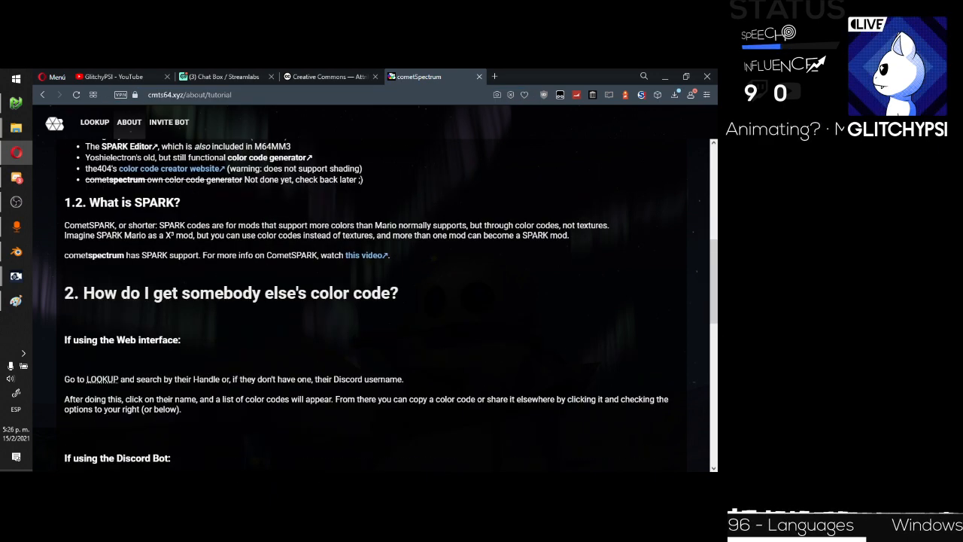
pyautogui.scroll(-3, 209, 250)
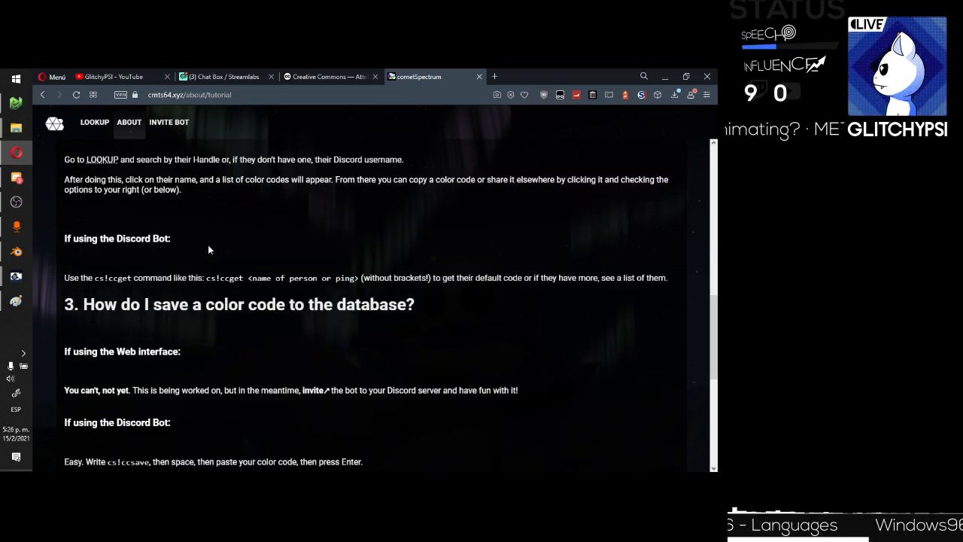
pyautogui.scroll(-3, 209, 250)
pyautogui.scroll(2, 187, 264)
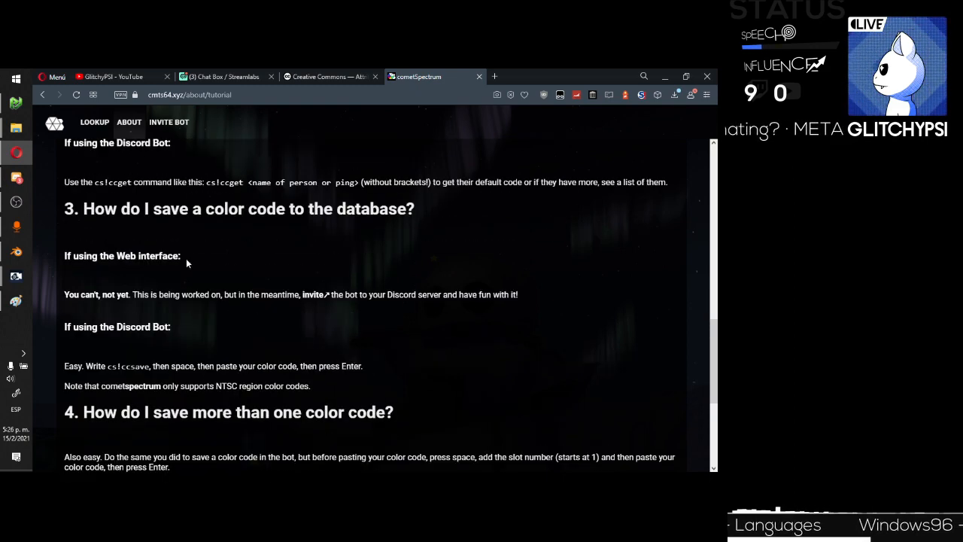
pyautogui.scroll(9, 361, 308)
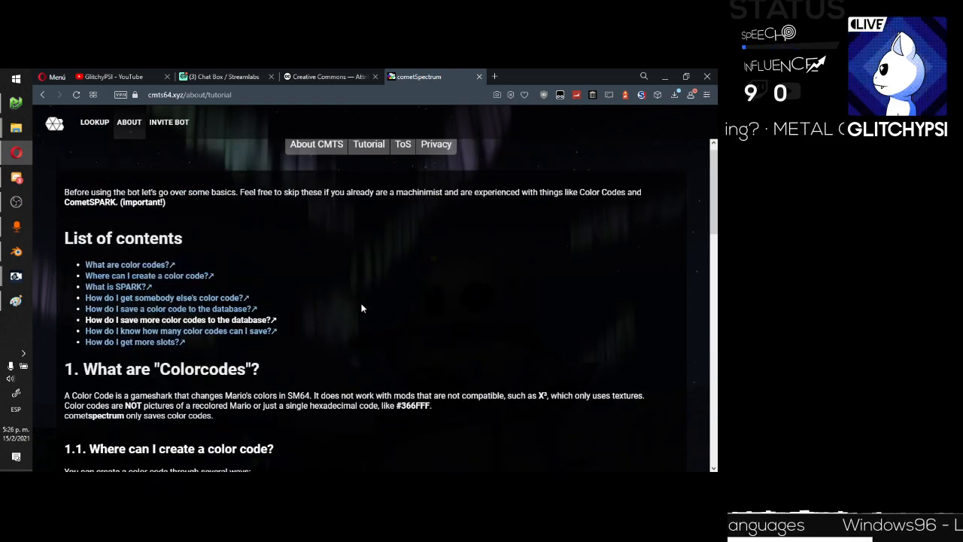
pyautogui.click(95, 122)
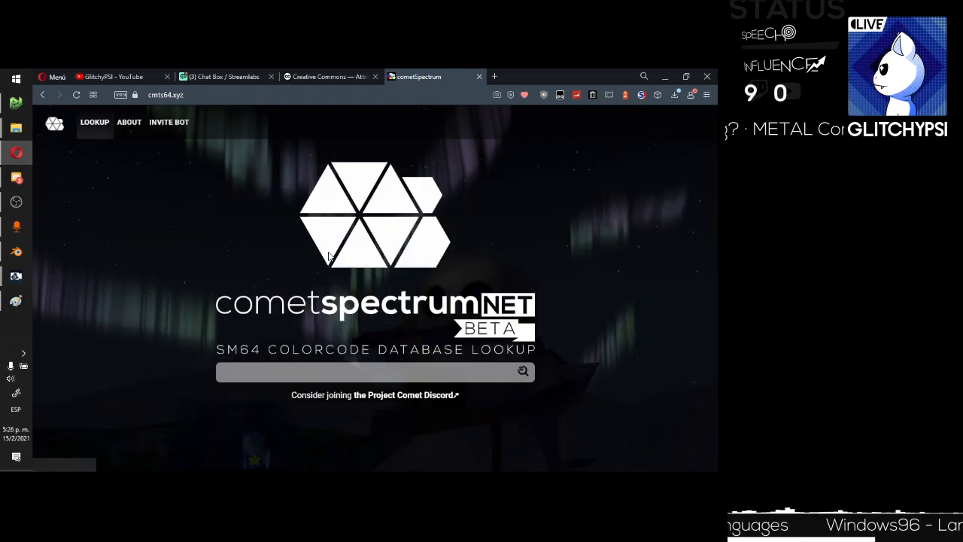
# Open Google Analytics at analytics.google.com in the current browser tab.
pyautogui.click(295, 95)
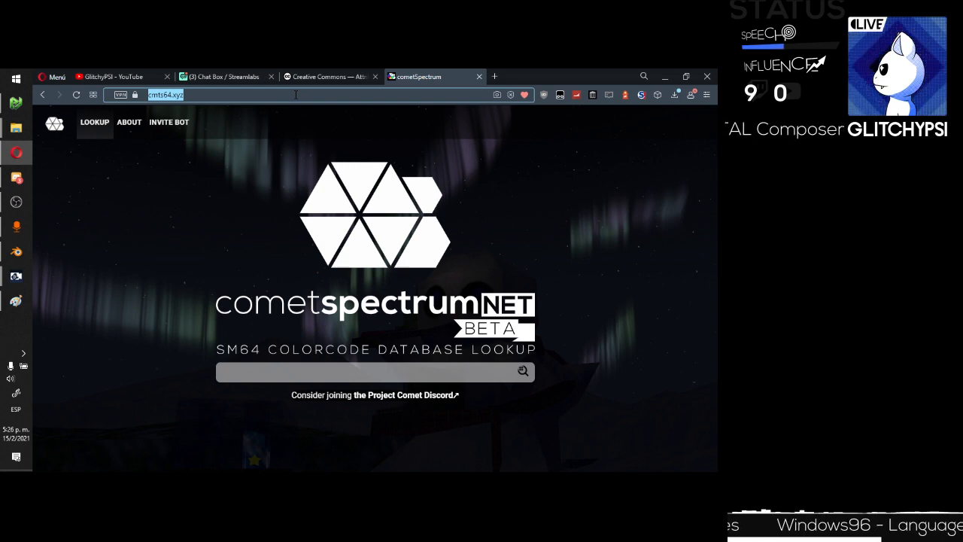
pyautogui.write('analytics')
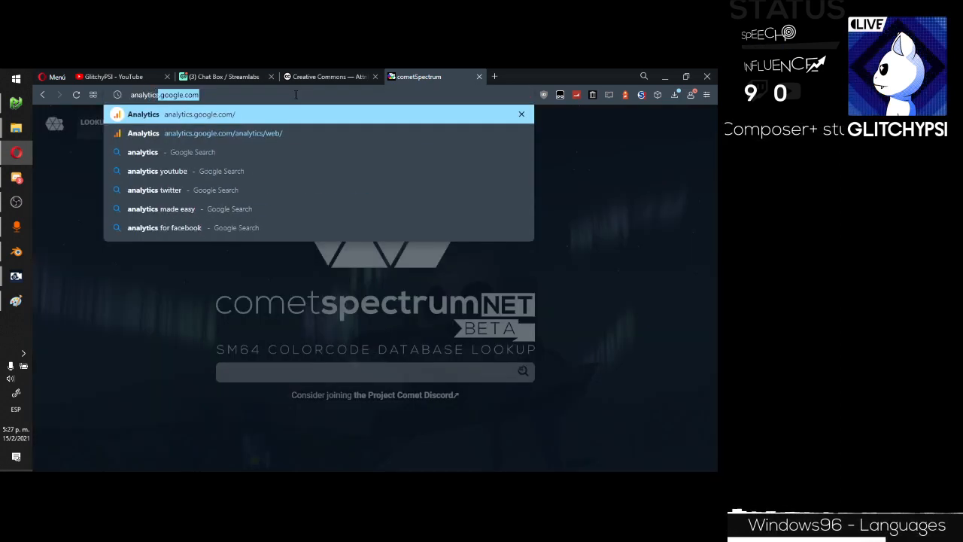
pyautogui.press('Return')
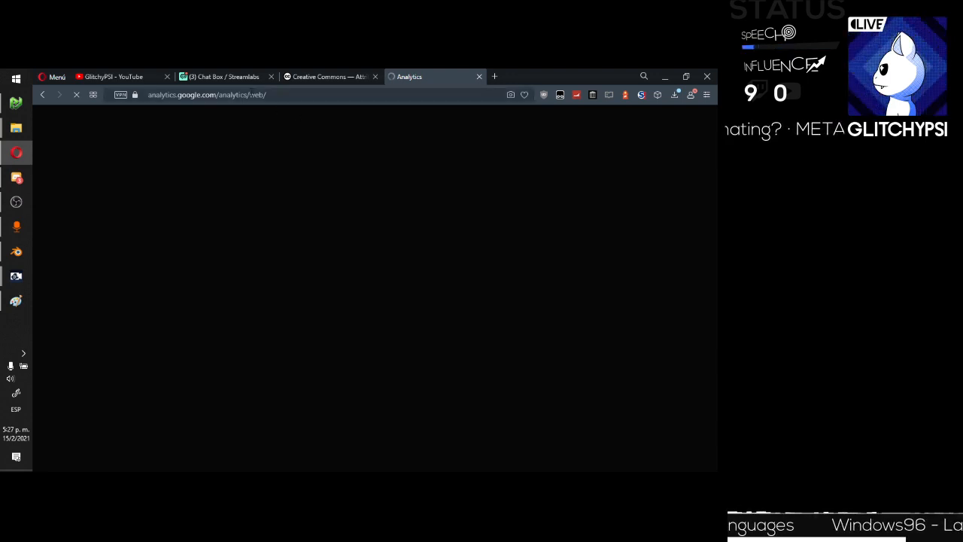
pyautogui.moveTo(250, 95); pyautogui.dragTo(277, 95)
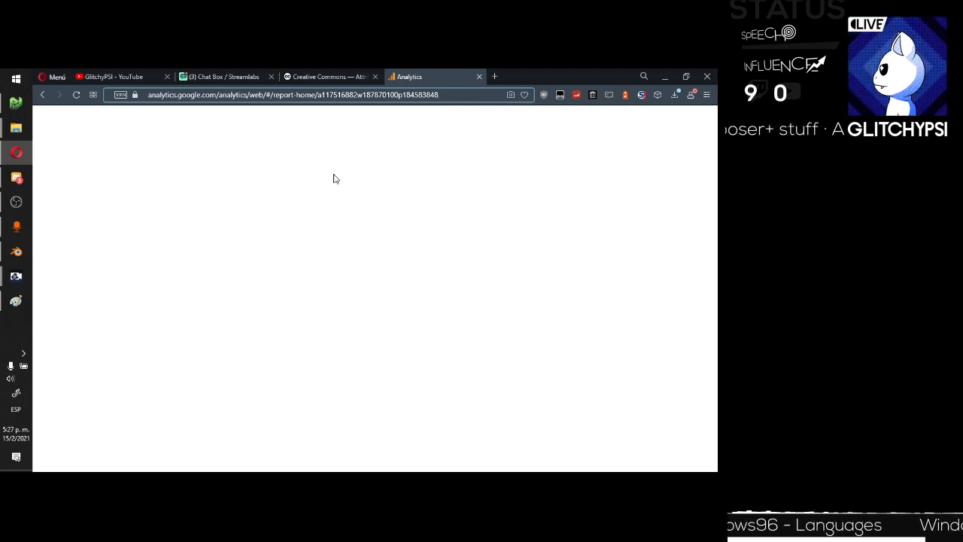
# Switch to OBS Studio and transition the live program to the desert scene in preview.
pyautogui.click(16, 202)
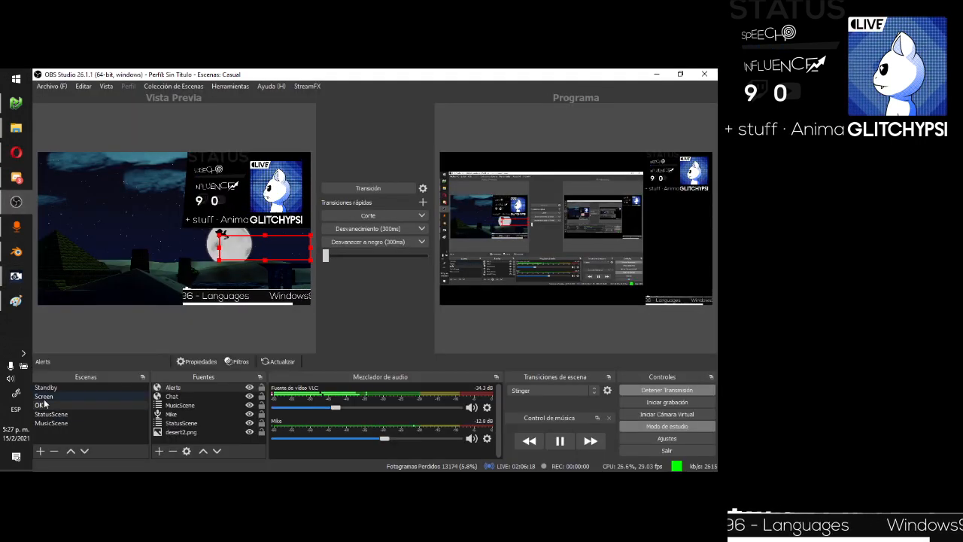
pyautogui.click(354, 191)
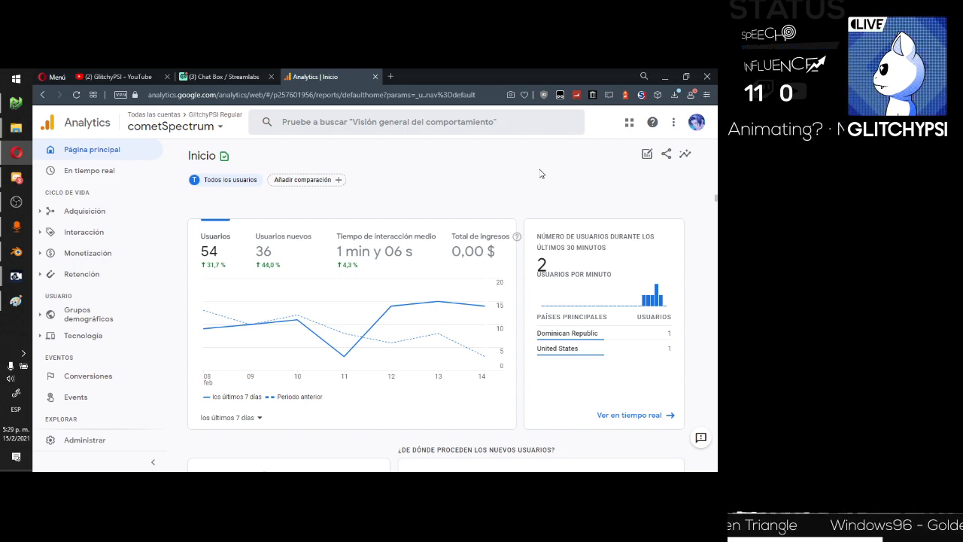
# Switch from the cometSpectrum Analytics home page to OBS Studio and transition the live program away from the screen capture.
pyautogui.click(16, 202)
pyautogui.click(369, 188)
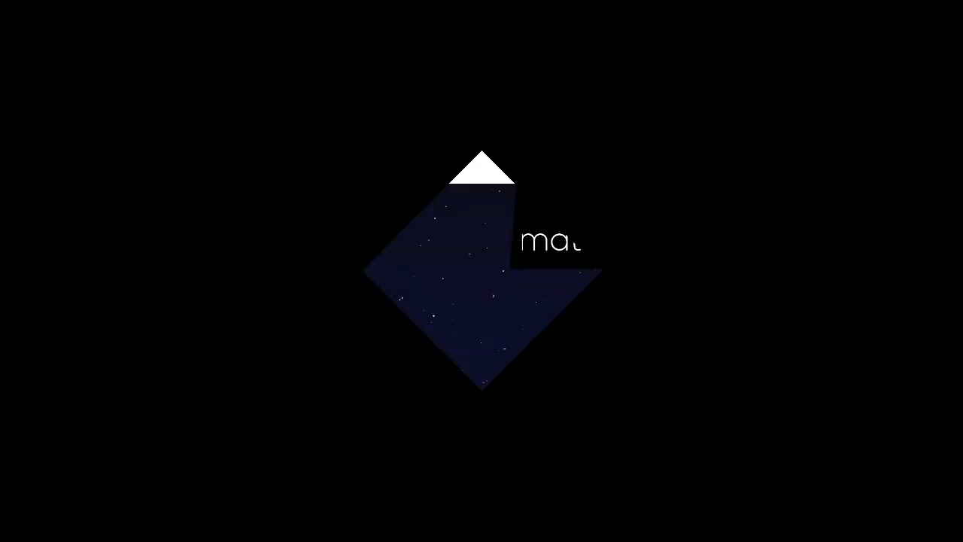